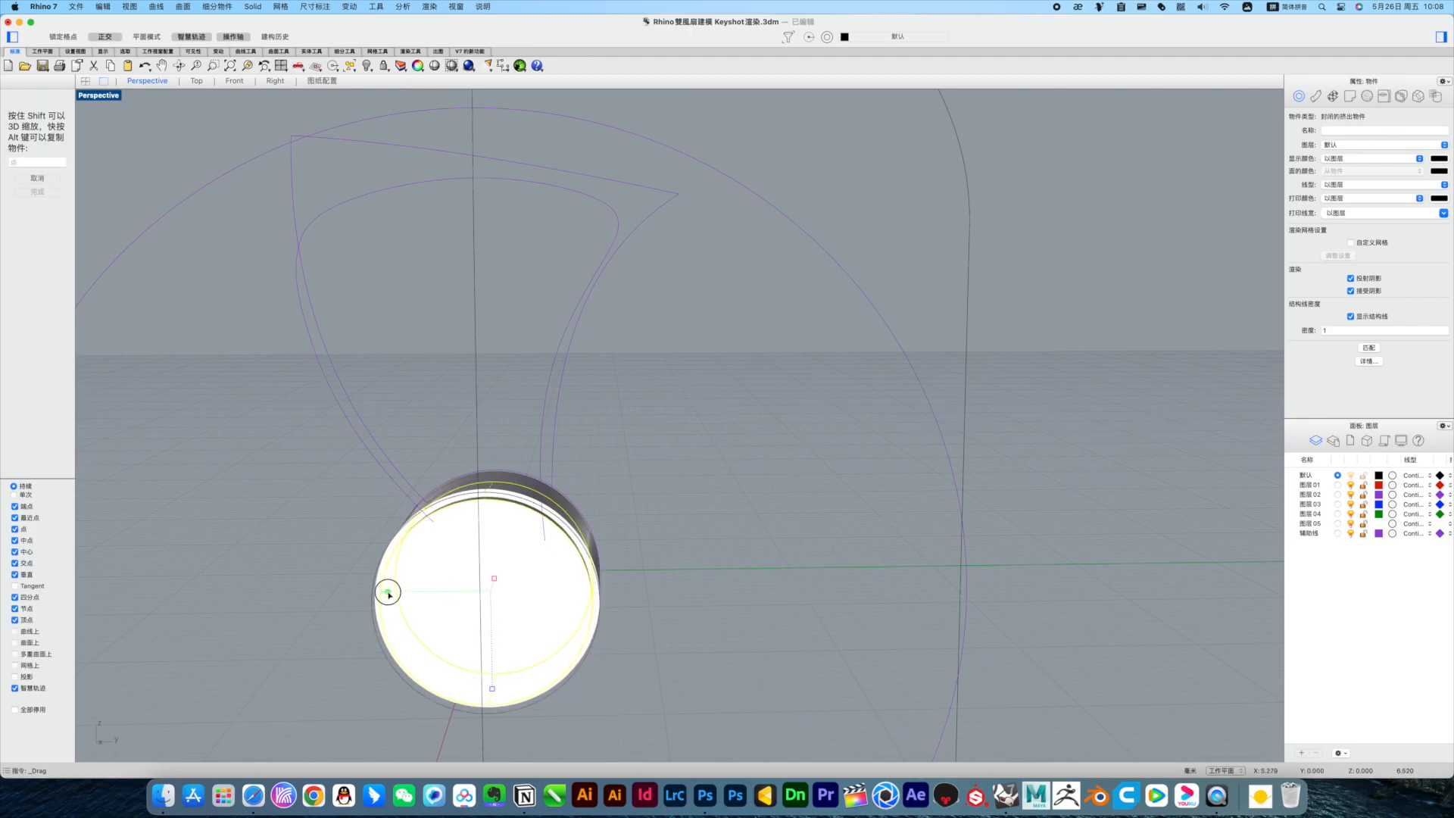
Step: Adjust the size of the selected hub cylinder by scaling it slightly, and deselect it
drag(648, 636, 620, 637)
drag(750, 632, 760, 633)
click(757, 493)
right_drag(757, 500, 894, 614)
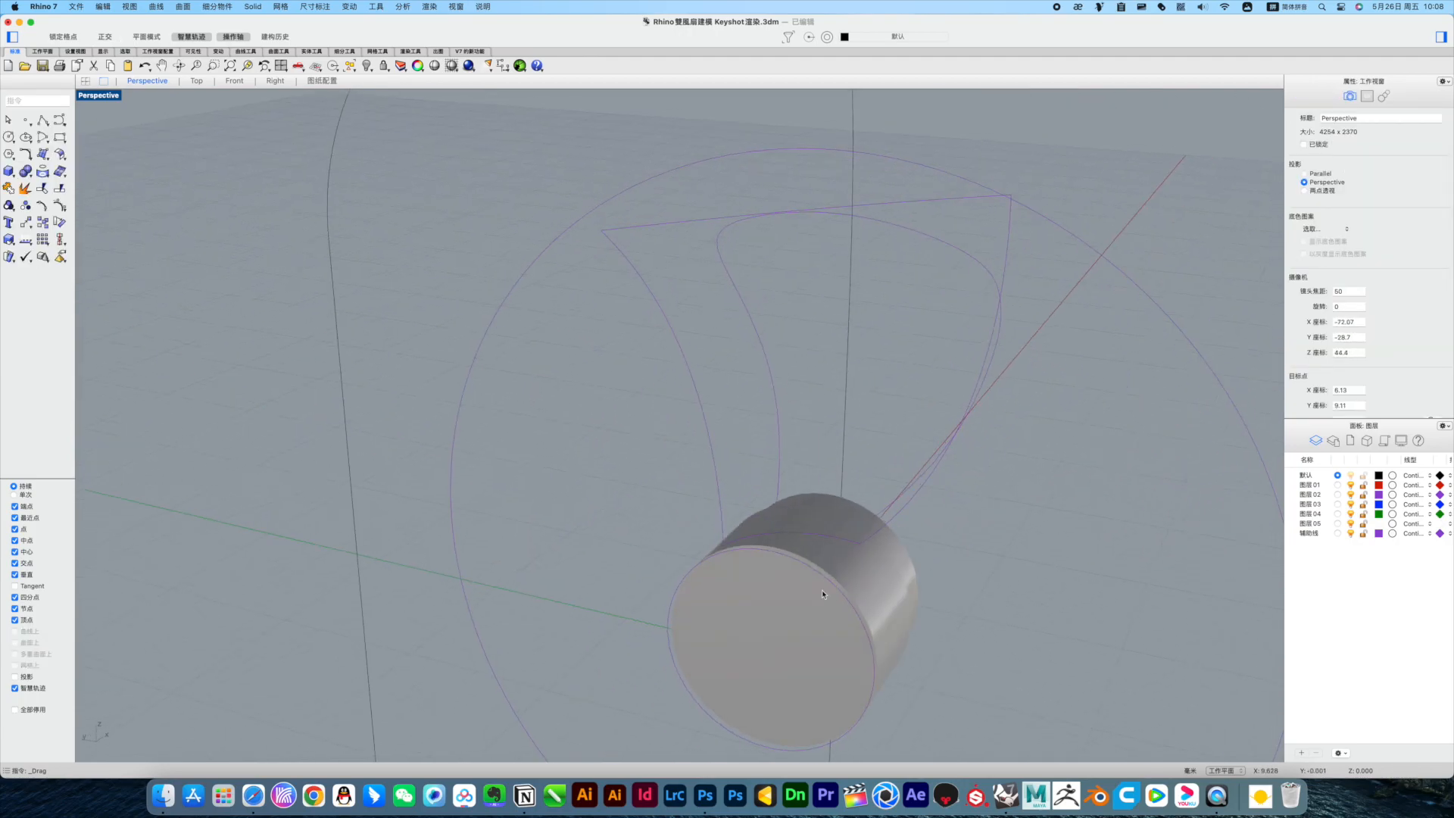
Step: Create the twisted blade surface with a two-rail sweep from the blade guide curves and the arc on the hub
click(44, 155)
click(106, 416)
click(719, 504)
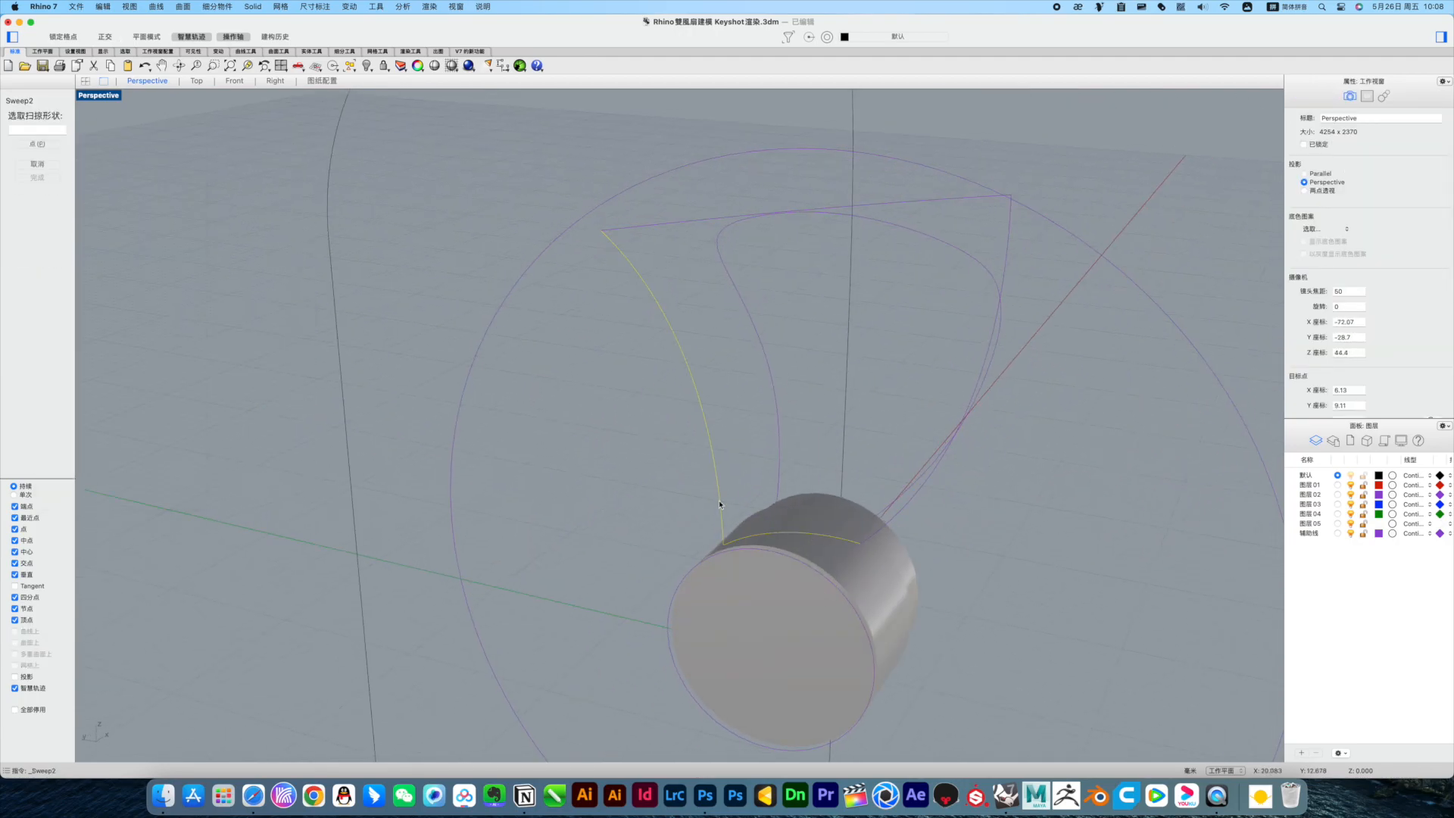
click(818, 536)
right_drag(818, 536, 674, 250)
click(674, 247)
key(Return)
right_drag(1044, 308, 1038, 513)
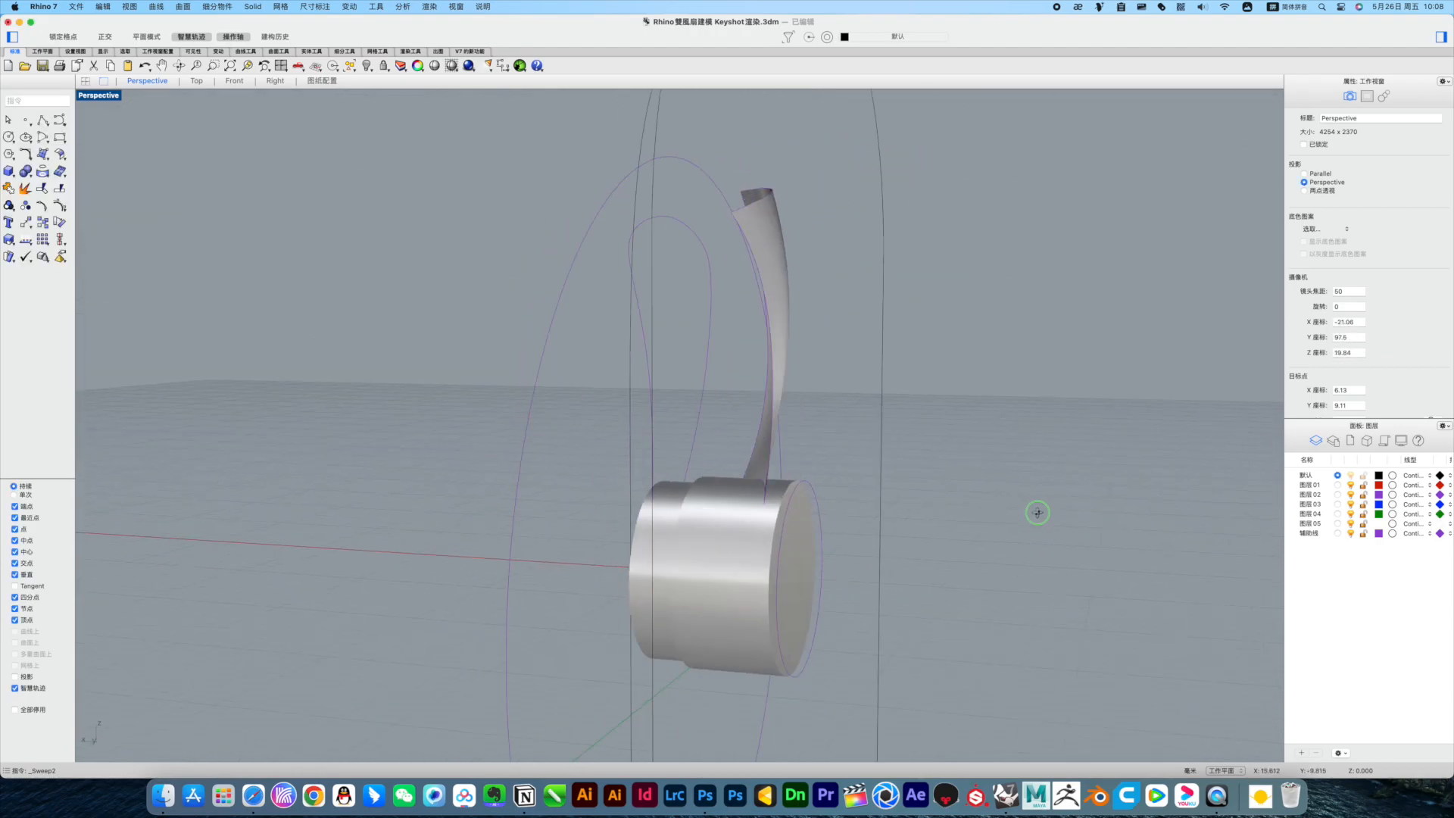
Step: Show all four viewports and trim the swept blade surface to the rounded blade outline in the Right view
click(85, 80)
click(952, 461)
scroll(952, 461, up, 3)
shift+click(952, 461)
key(Escape)
right_drag(980, 379, 998, 362)
Step: Extrude the trimmed blade surface into a thin closed solid, deleting the input surface
click(998, 362)
right_drag(1067, 308, 978, 339)
click(926, 247)
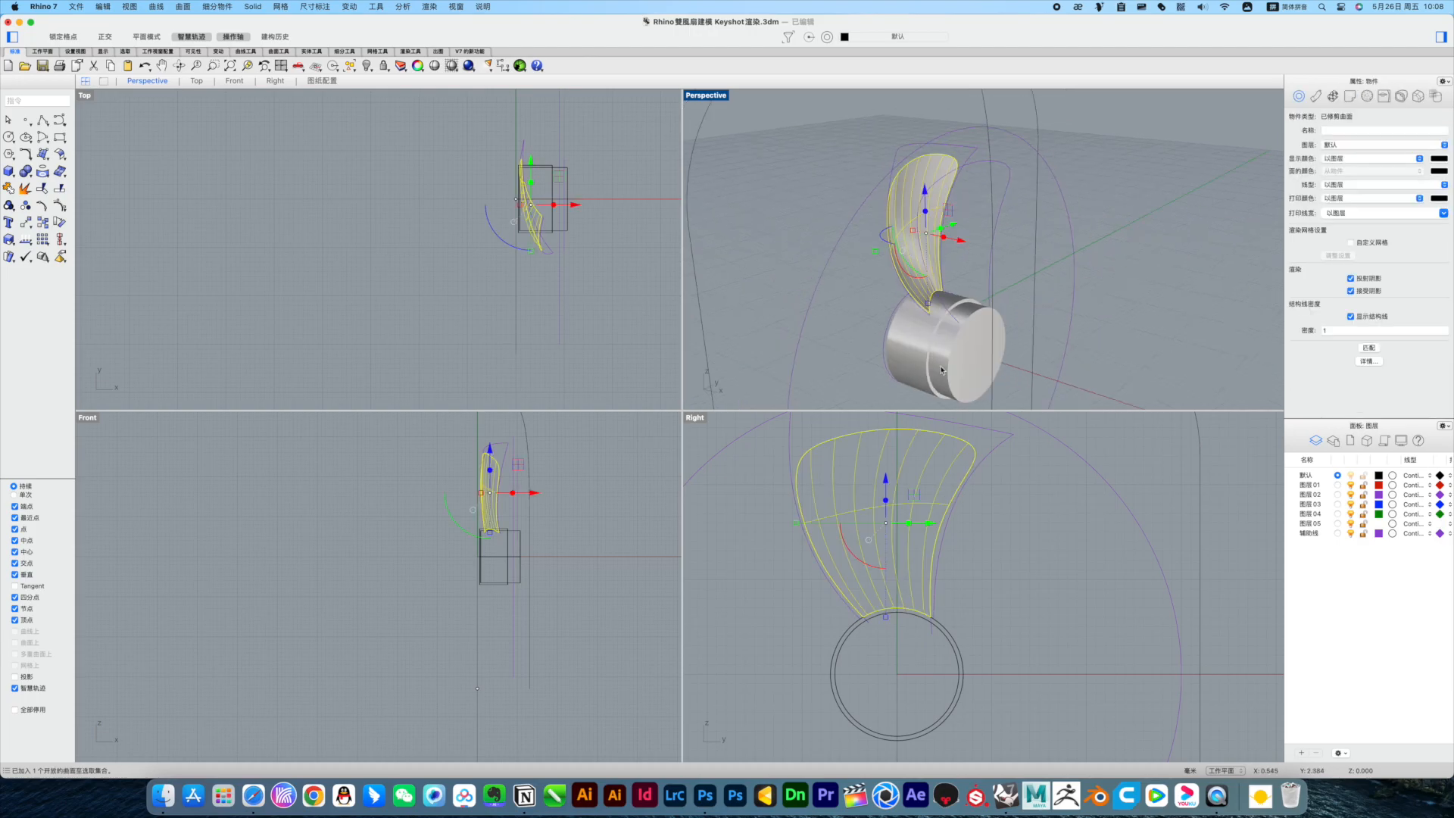
click(27, 173)
click(53, 390)
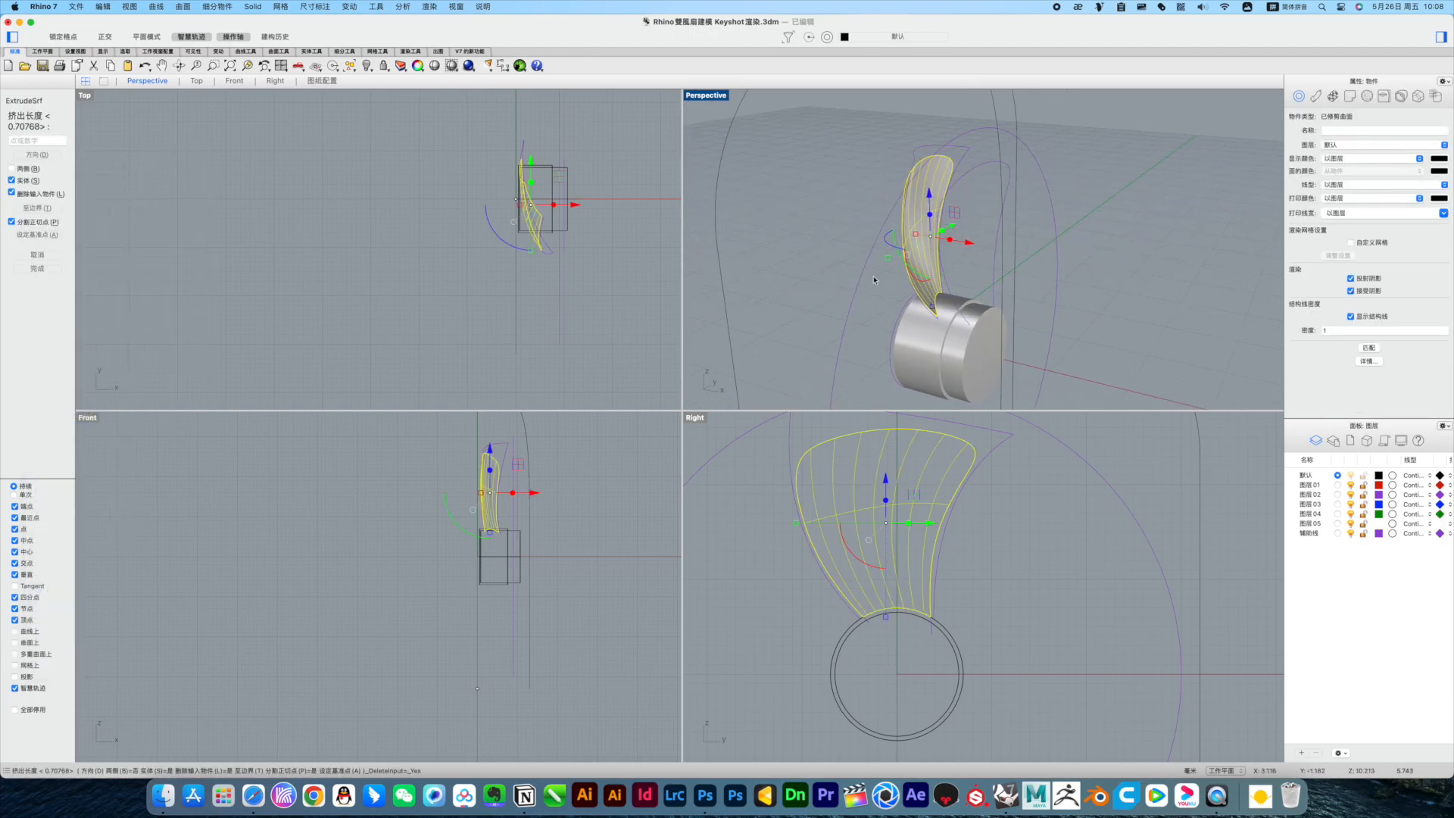
click(1128, 290)
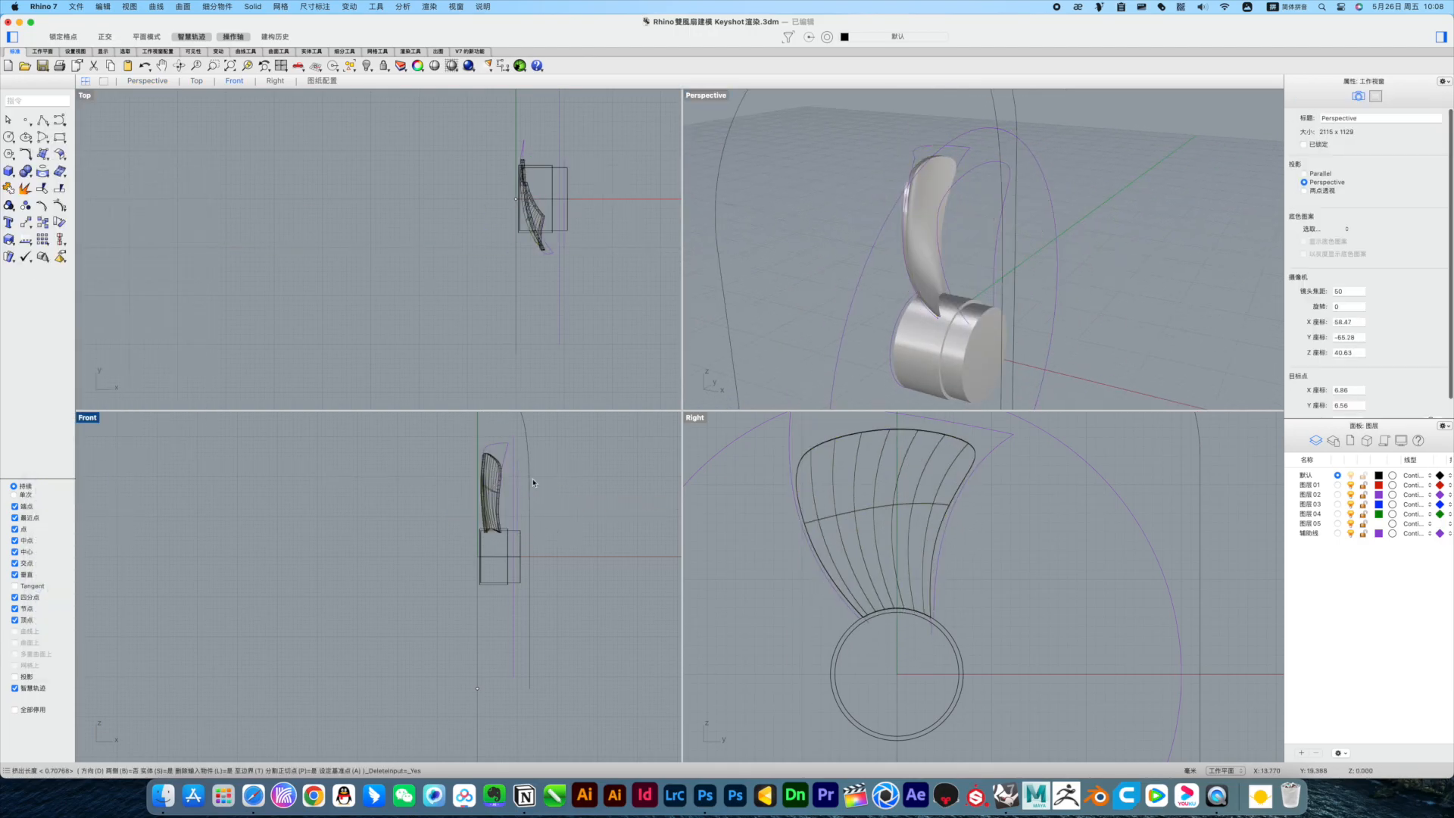
Step: Polar-array the solid blade around the hub centre in the Right view with 5 items
click(1020, 280)
right_drag(1020, 279, 932, 269)
click(920, 227)
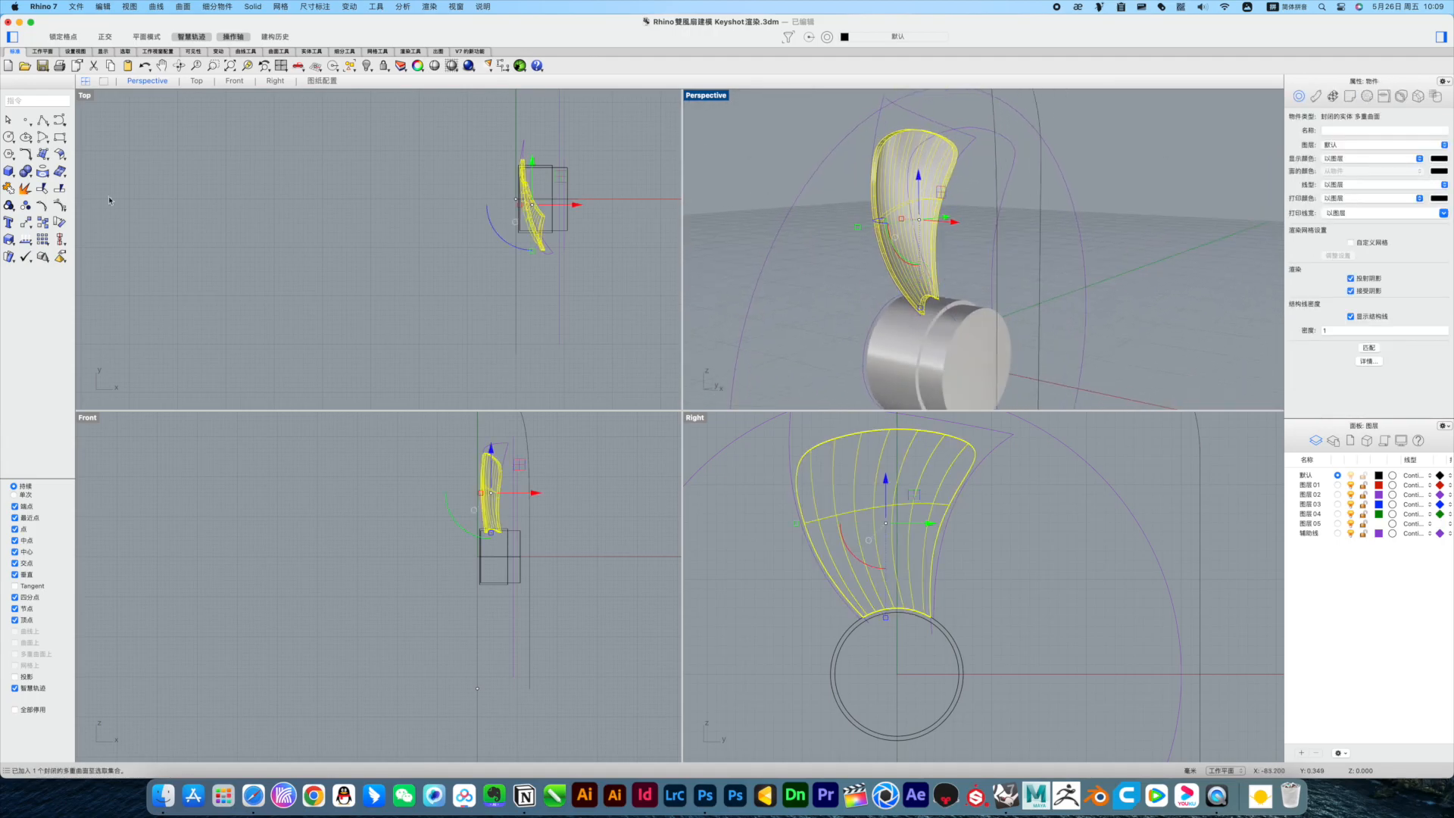
click(67, 253)
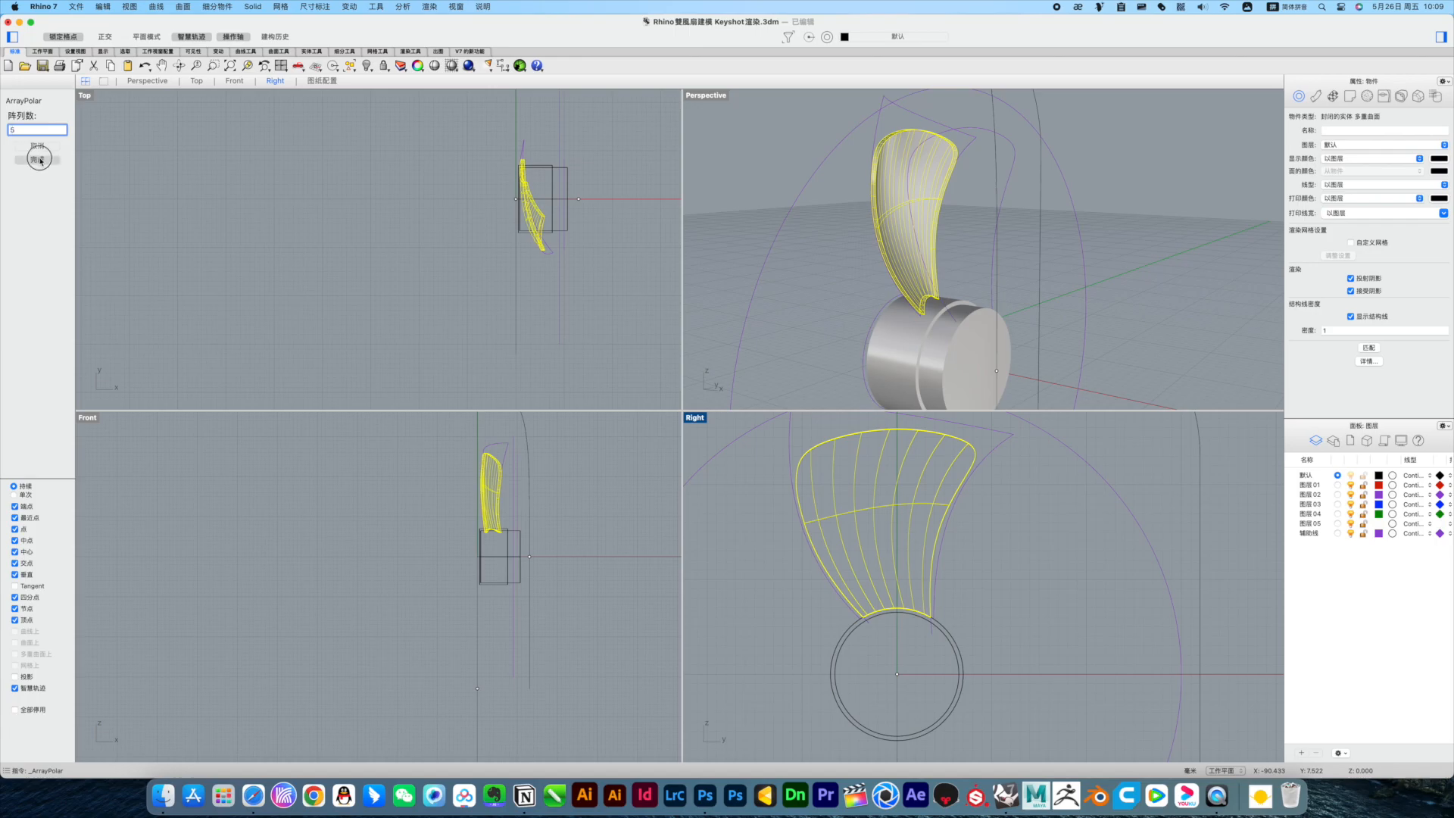
key(Return)
key(Return)
Step: Combine the hub cylinder and the arrayed blades into one solid with a Boolean union
right_drag(1076, 325, 971, 291)
click(27, 174)
click(67, 175)
click(998, 240)
click(1120, 211)
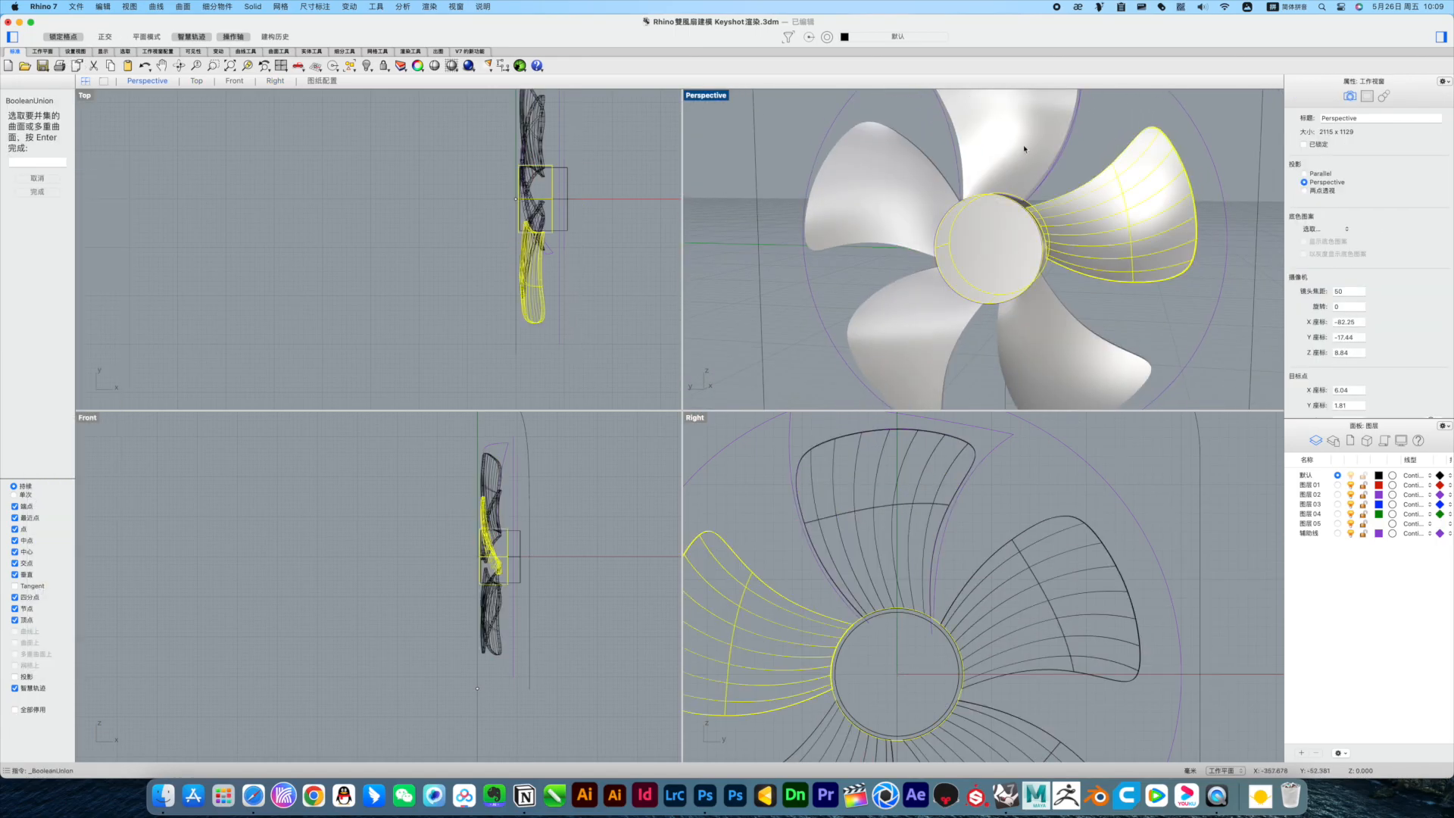
click(1011, 140)
click(875, 197)
click(908, 333)
key(Return)
Step: Move the separate motor cylinder away from the fan hub along the X axis
click(1091, 227)
click(1220, 326)
right_drag(1181, 303, 946, 341)
click(28, 173)
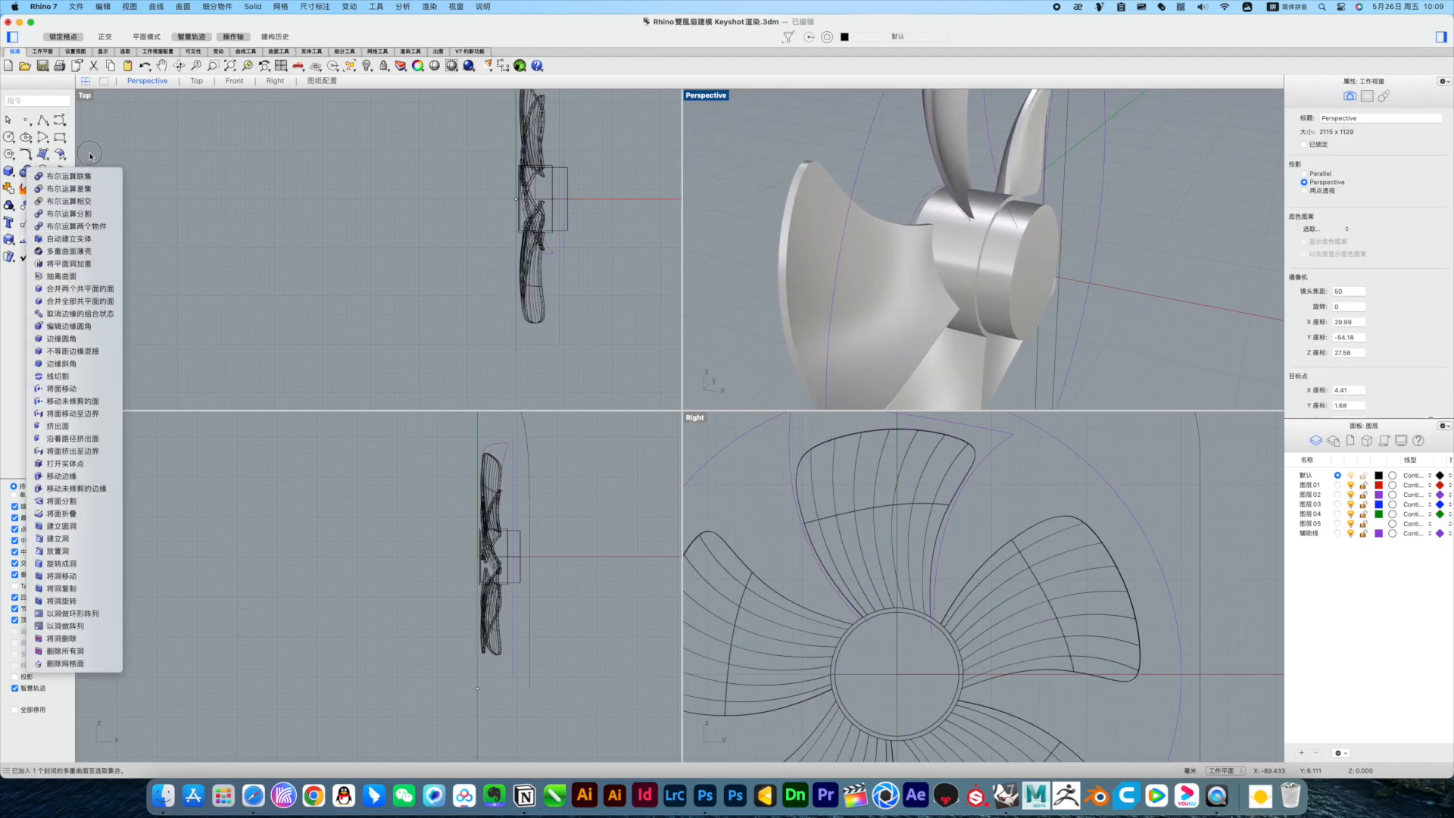
click(63, 177)
key(Escape)
click(1019, 266)
drag(1042, 281, 1280, 325)
click(1098, 349)
Step: Run another Boolean union on the exposed fan hub and blades
click(24, 175)
click(81, 175)
click(947, 251)
key(Return)
mouse_move(1098, 284)
right_down()
mouse_move(1000, 271)
mouse_move(1102, 292)
right_up()
Step: Move the motor cylinder back against the fan hub and turn grid snap off
click(1212, 307)
drag(1250, 314, 1015, 326)
click(63, 36)
click(1098, 356)
Step: Fillet the circular rim edge of the fan hub
scroll(985, 265, down, 10)
right_drag(878, 277, 967, 198)
scroll(967, 197, up, 10)
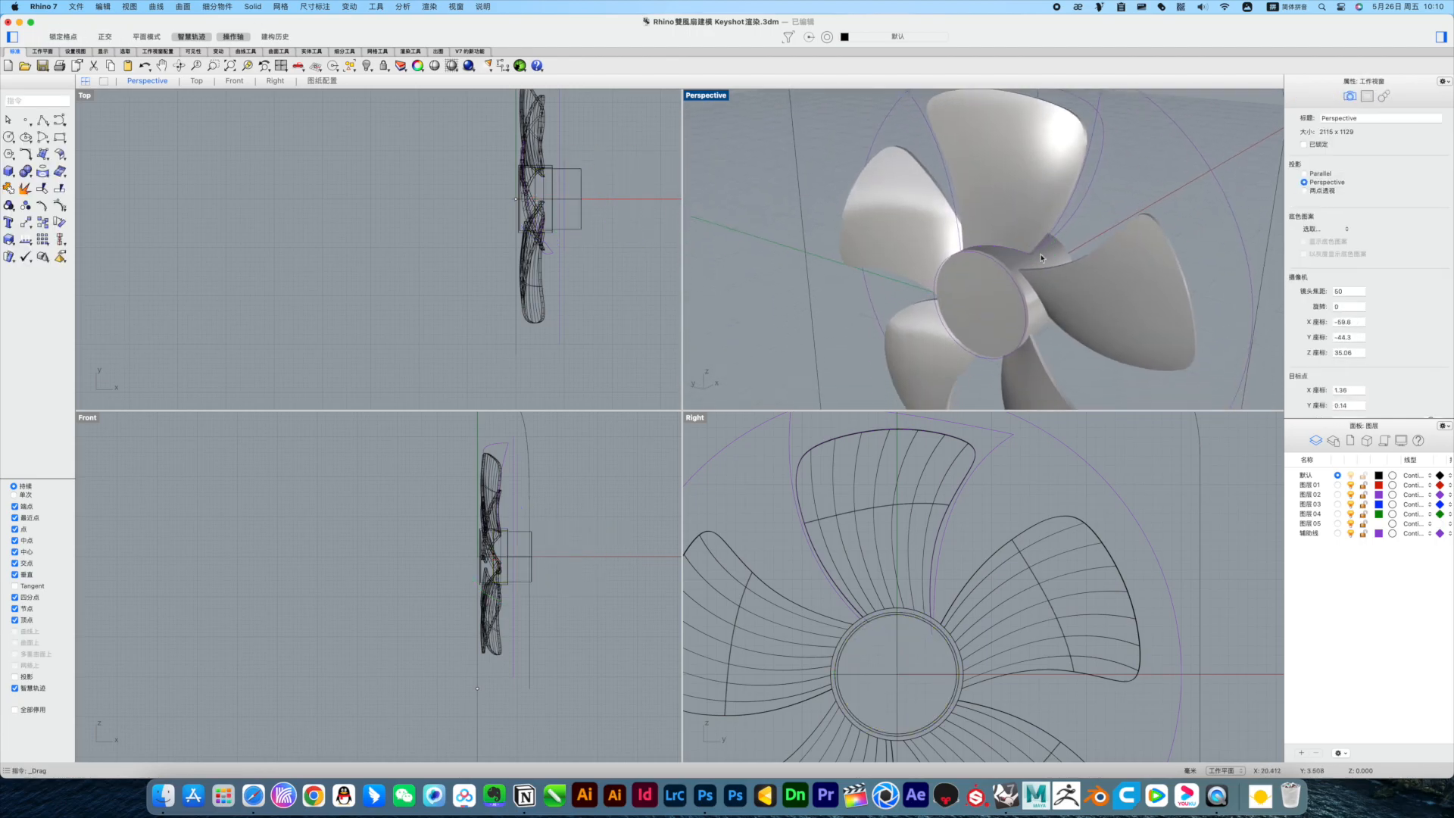
click(25, 172)
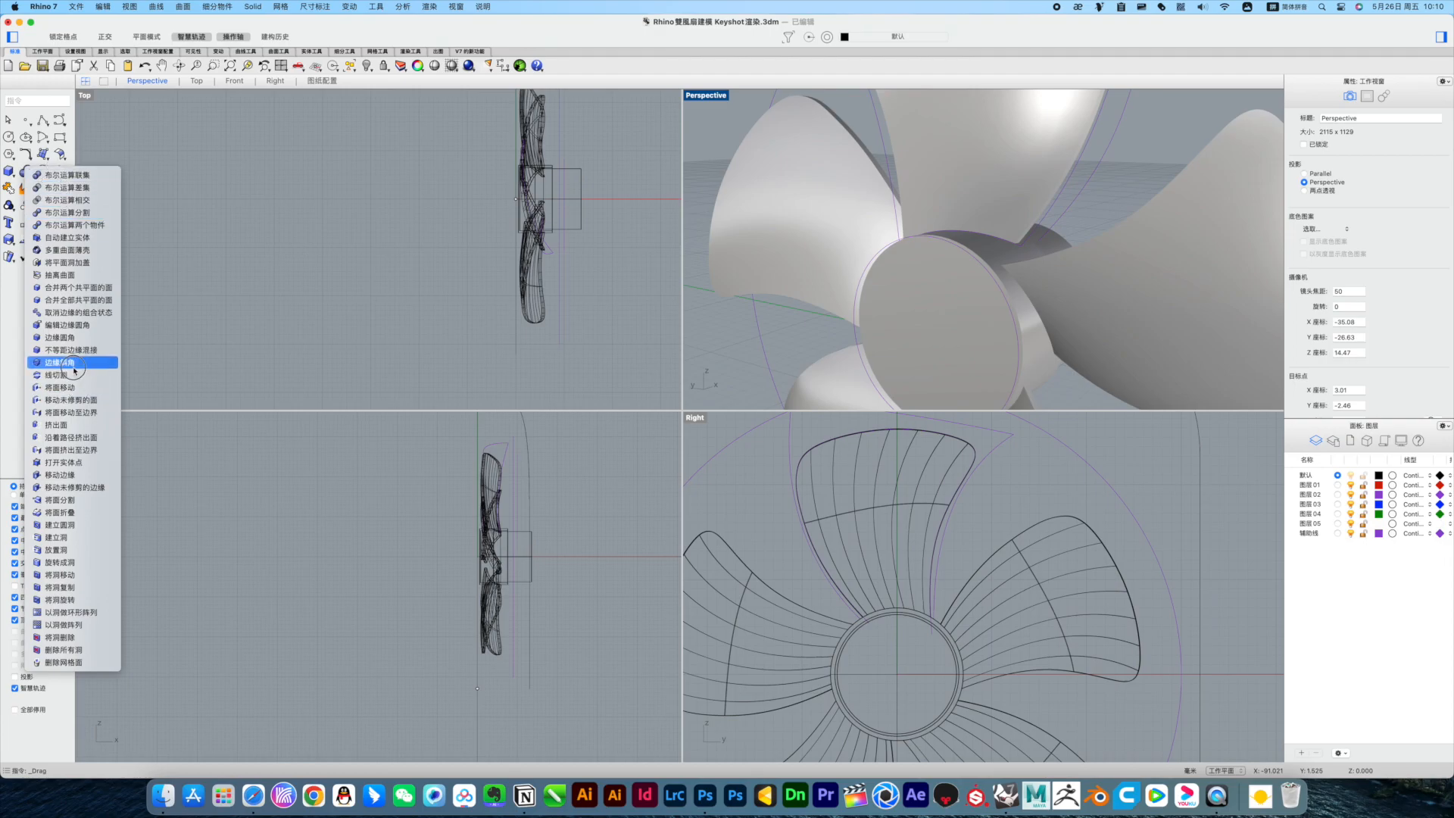
click(65, 341)
click(1019, 325)
key(Return)
key(Return)
Step: Pull the motor cylinder clear of the filleted hub along the X axis
scroll(987, 299, down, 4)
click(987, 299)
right_drag(987, 299, 1018, 311)
click(1048, 315)
drag(1061, 314, 1227, 316)
click(1098, 356)
Step: Try to fillet the edges of a single fan blade, and undo it
key(Return)
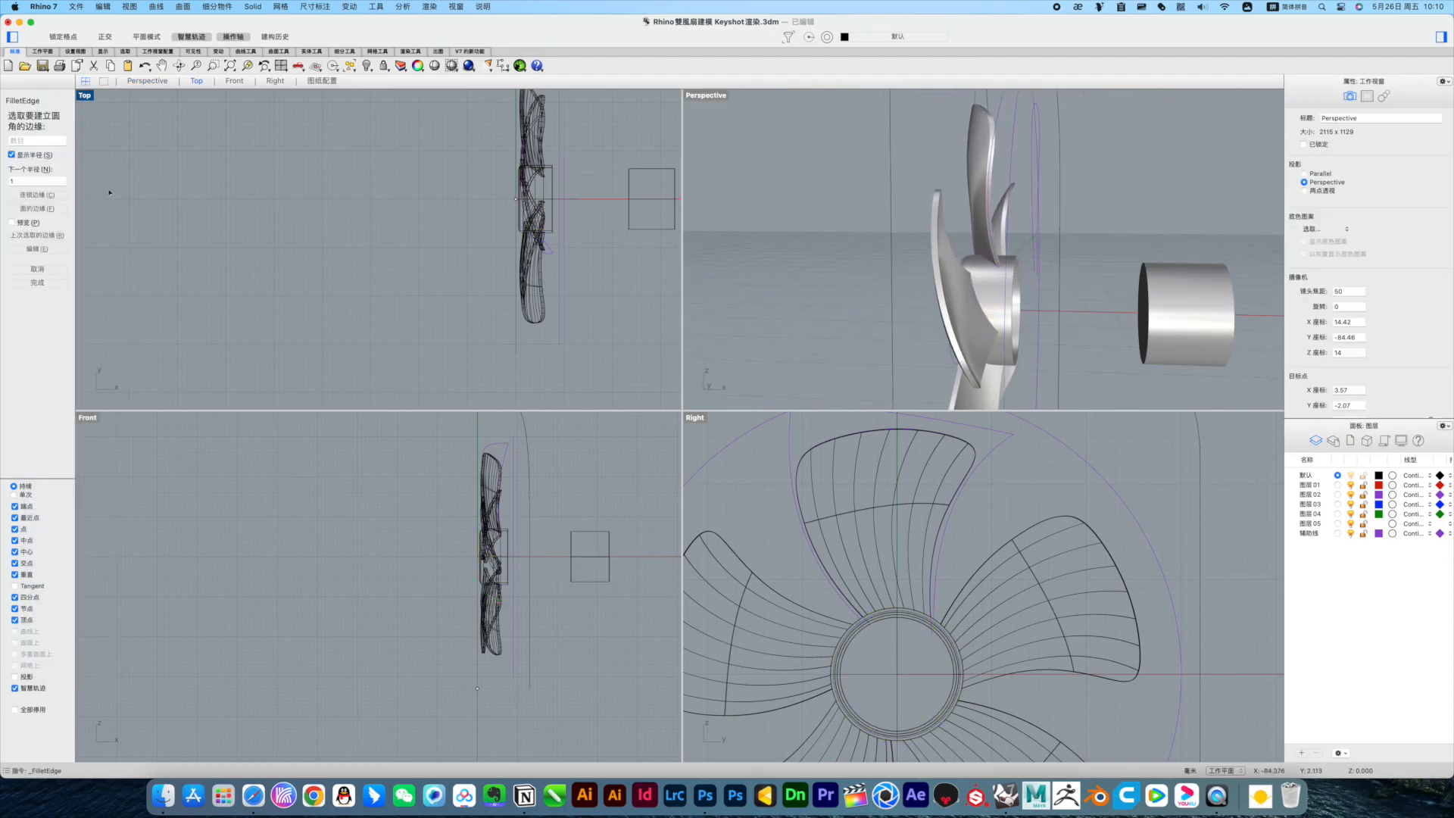
key(Return)
key(Return)
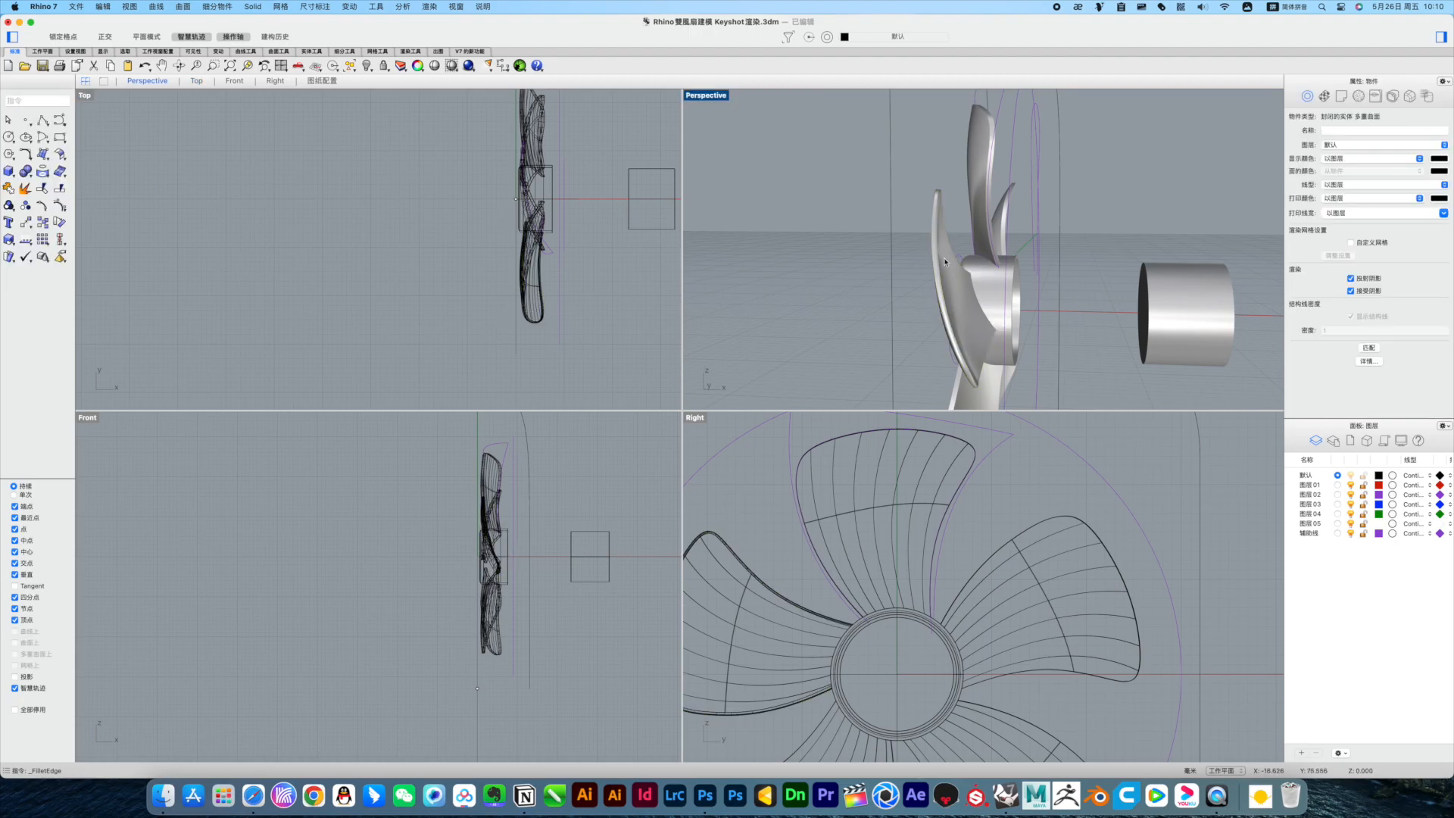
right_drag(937, 234, 1018, 283)
key(super+z)
Step: Try to fillet all edges of the fan with a radius of 0.2, and undo it
drag(450, 437, 542, 684)
right_click(1135, 235)
right_click(1135, 235)
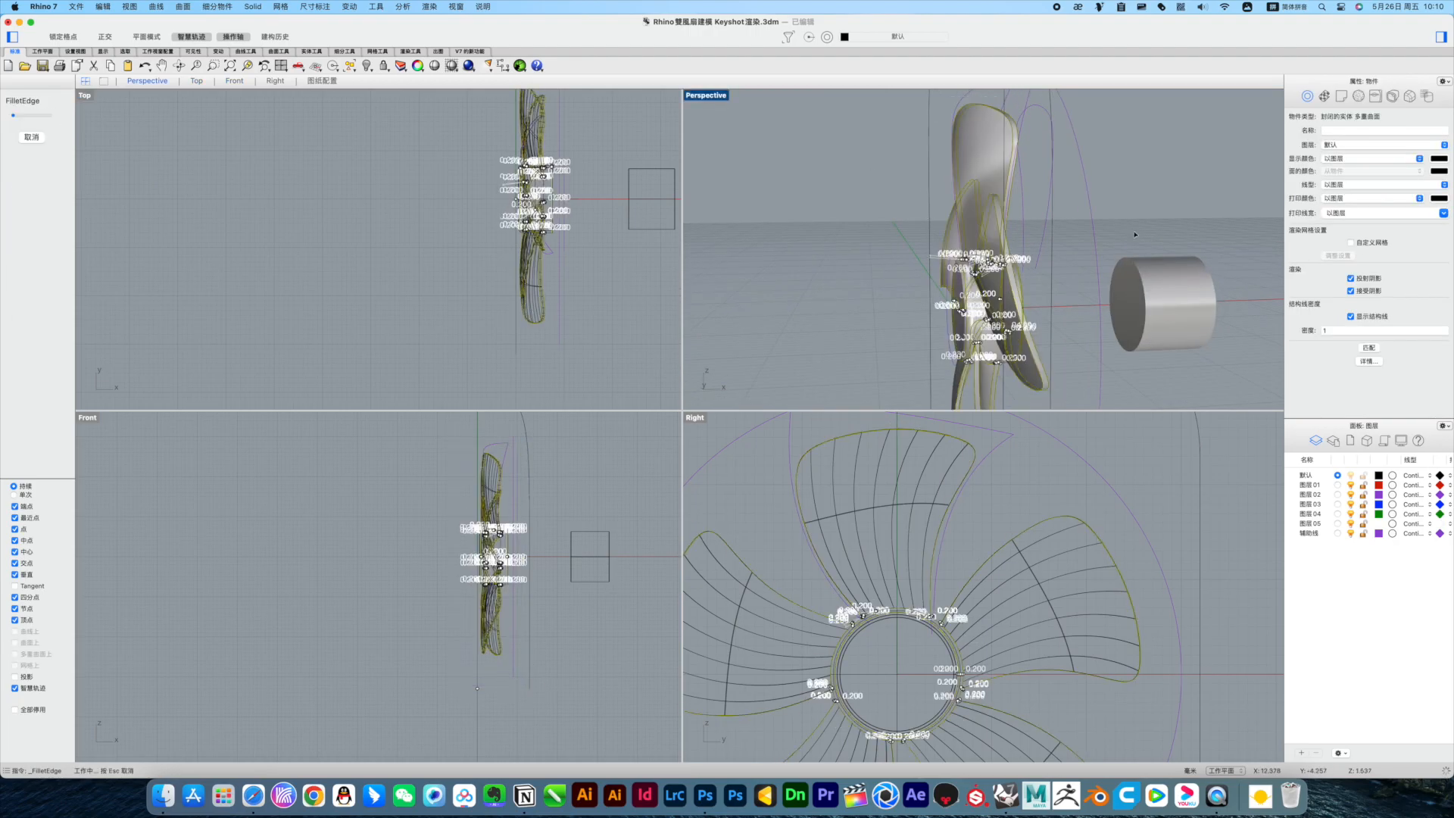
key(super+z)
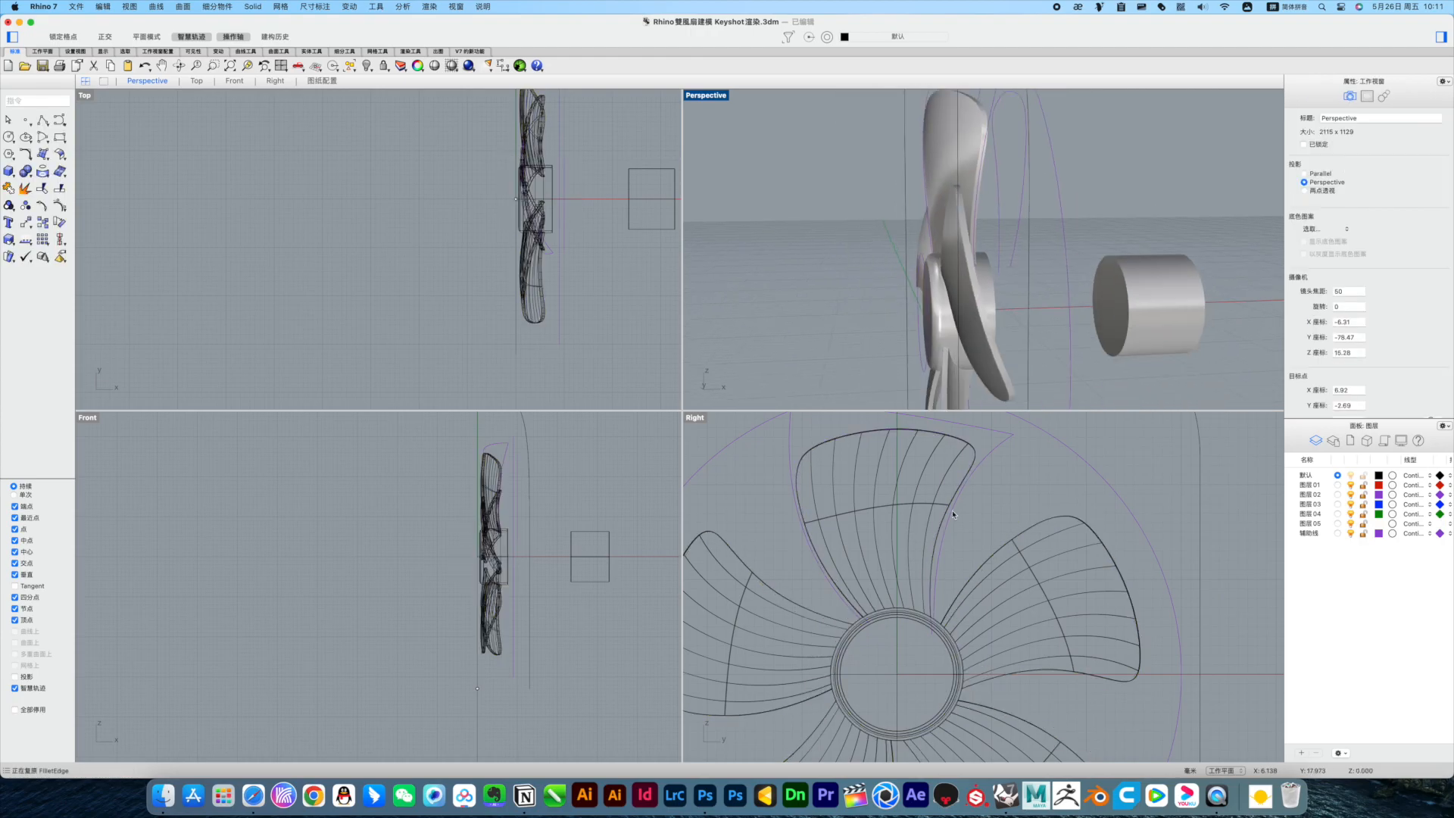
Step: Try to fillet all edges of the fan with a radius of 0.1, inspect the blades, and undo it
key(Return)
drag(448, 437, 536, 697)
key(Return)
key(Return)
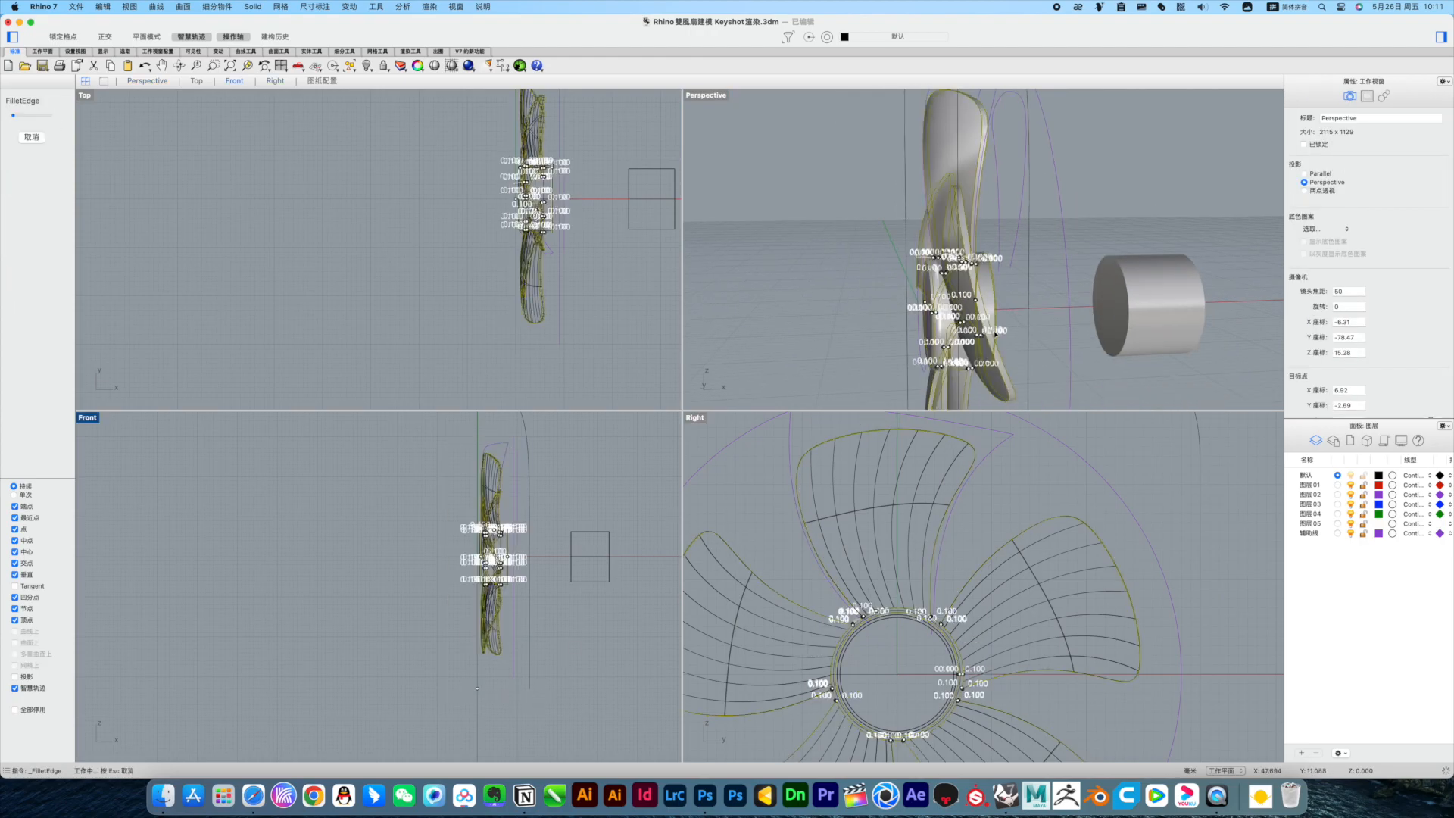
right_drag(1052, 247, 1000, 246)
scroll(968, 253, up, 6)
scroll(1003, 291, down, 5)
key(super+z)
Step: Try the 0.1 fillet on all fan edges with the rail type changed to distance between rails, and undo it
click(1064, 261)
right_click(695, 445)
drag(522, 704, 524, 704)
key(Return)
click(40, 247)
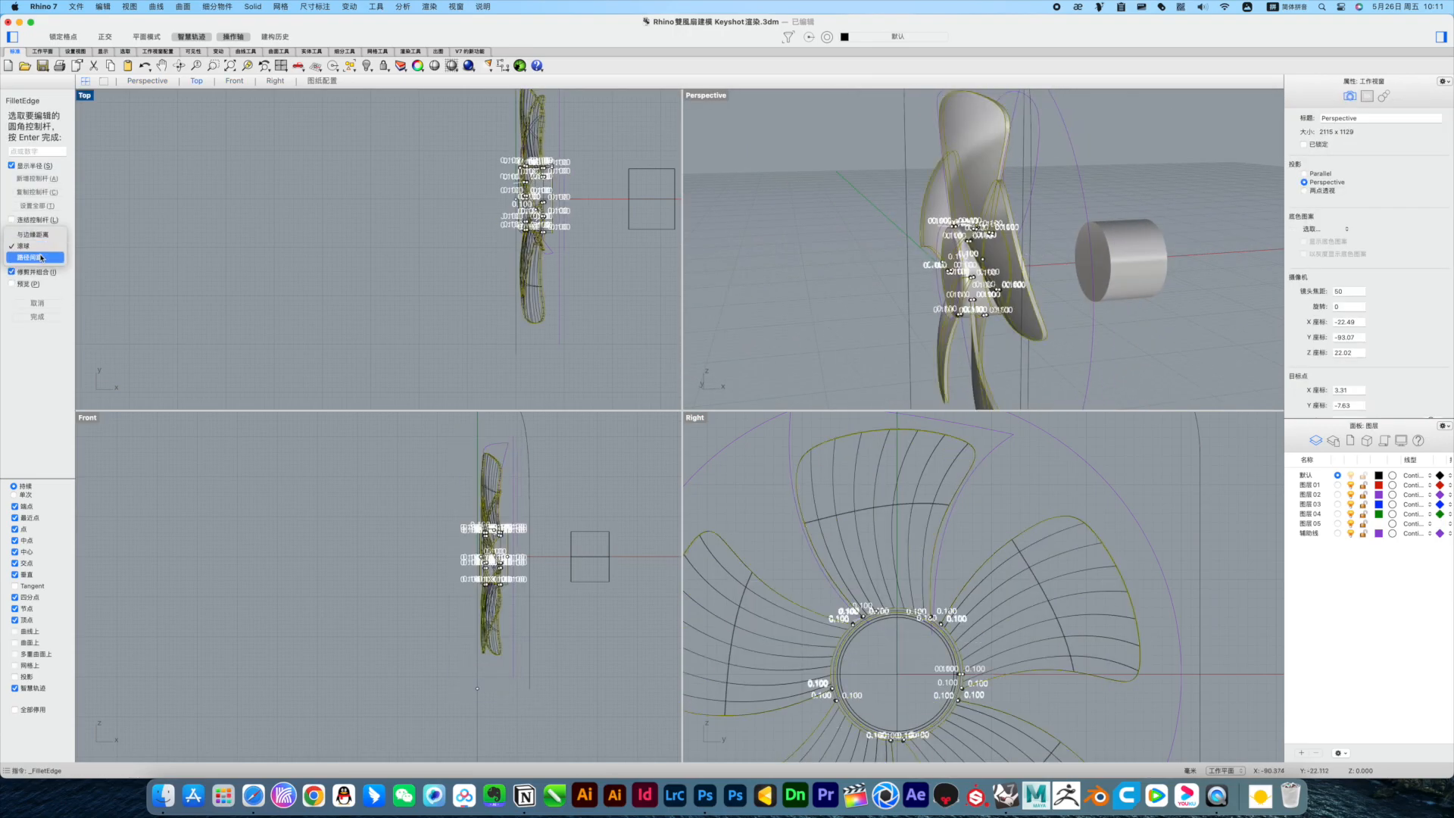
right_drag(1033, 309, 1119, 376)
scroll(946, 329, up, 5)
scroll(951, 347, up, 3)
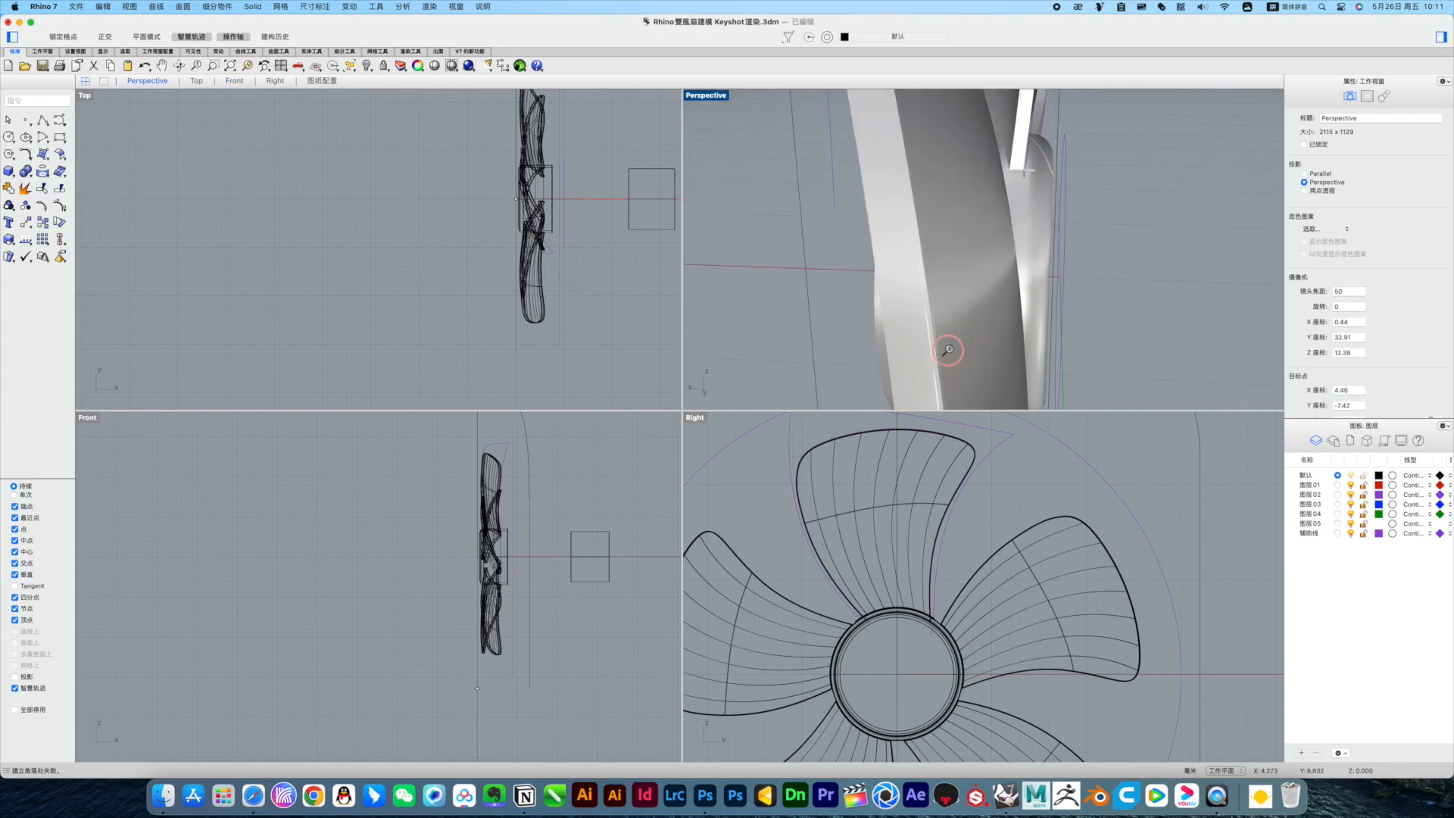
scroll(503, 446, up, 10)
key(super+z)
Step: Retry the 0.1 edge fillet on the whole fan, inspect the hub corners, and undo the fillet
scroll(560, 553, down, 8)
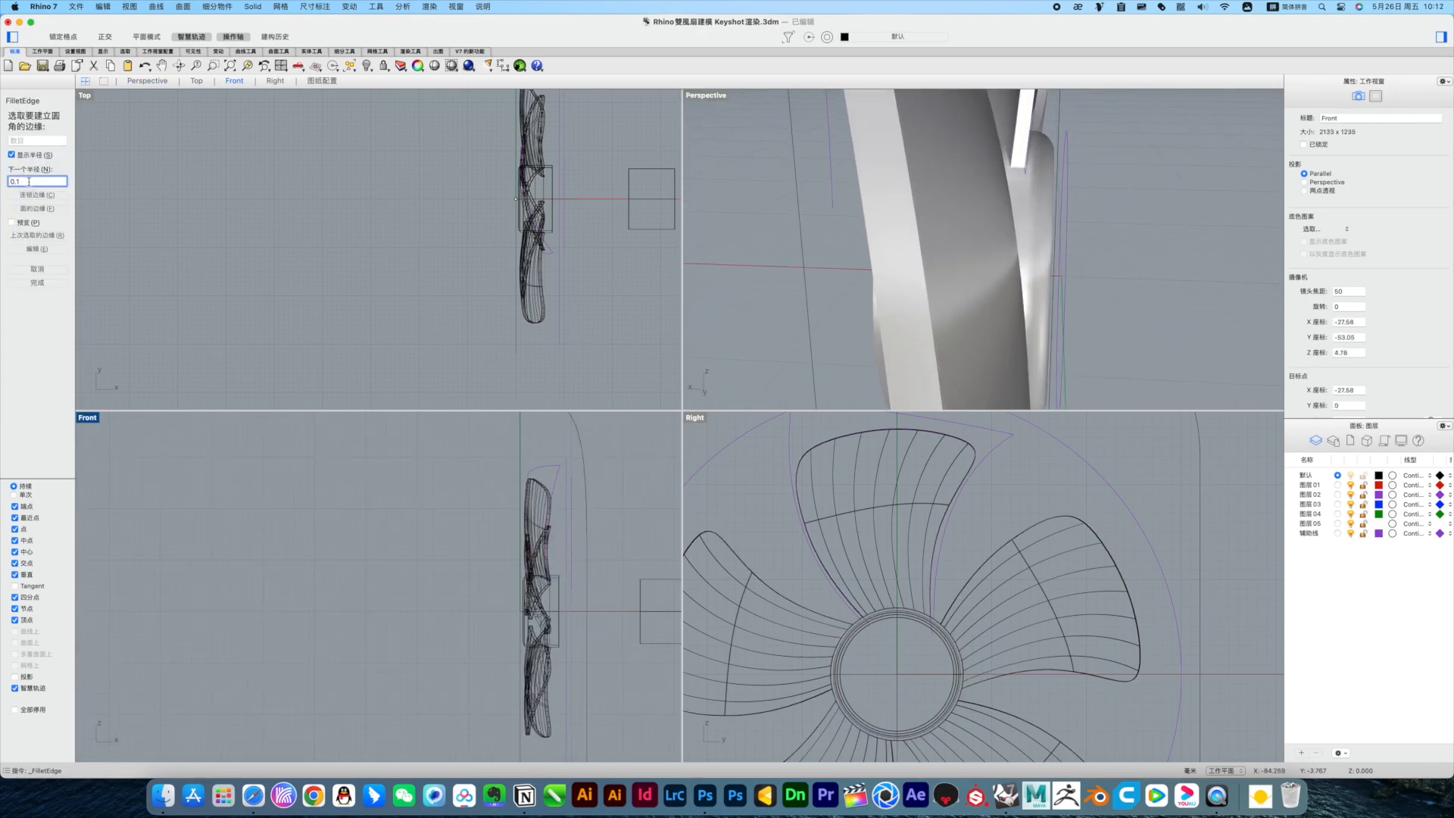
drag(482, 460, 592, 750)
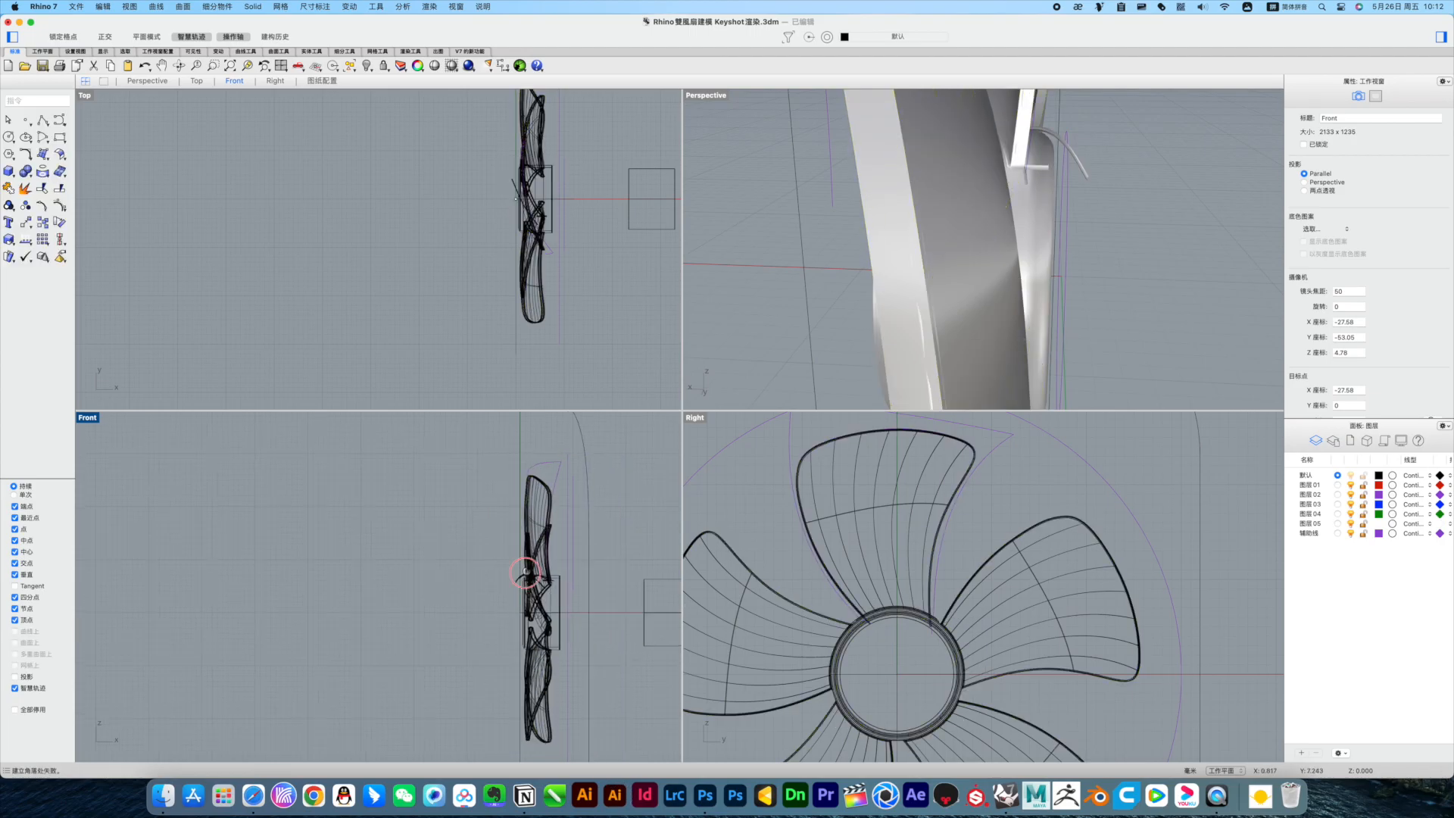
scroll(525, 575, up, 10)
right_drag(1113, 254, 930, 288)
key(super+z)
Step: Try once more to fillet every edge of the blades and hub with a radius of 0.1
key(Return)
text(0.1)
key(Return)
scroll(581, 548, down, 10)
drag(503, 448, 623, 726)
key(Return)
key(Return)
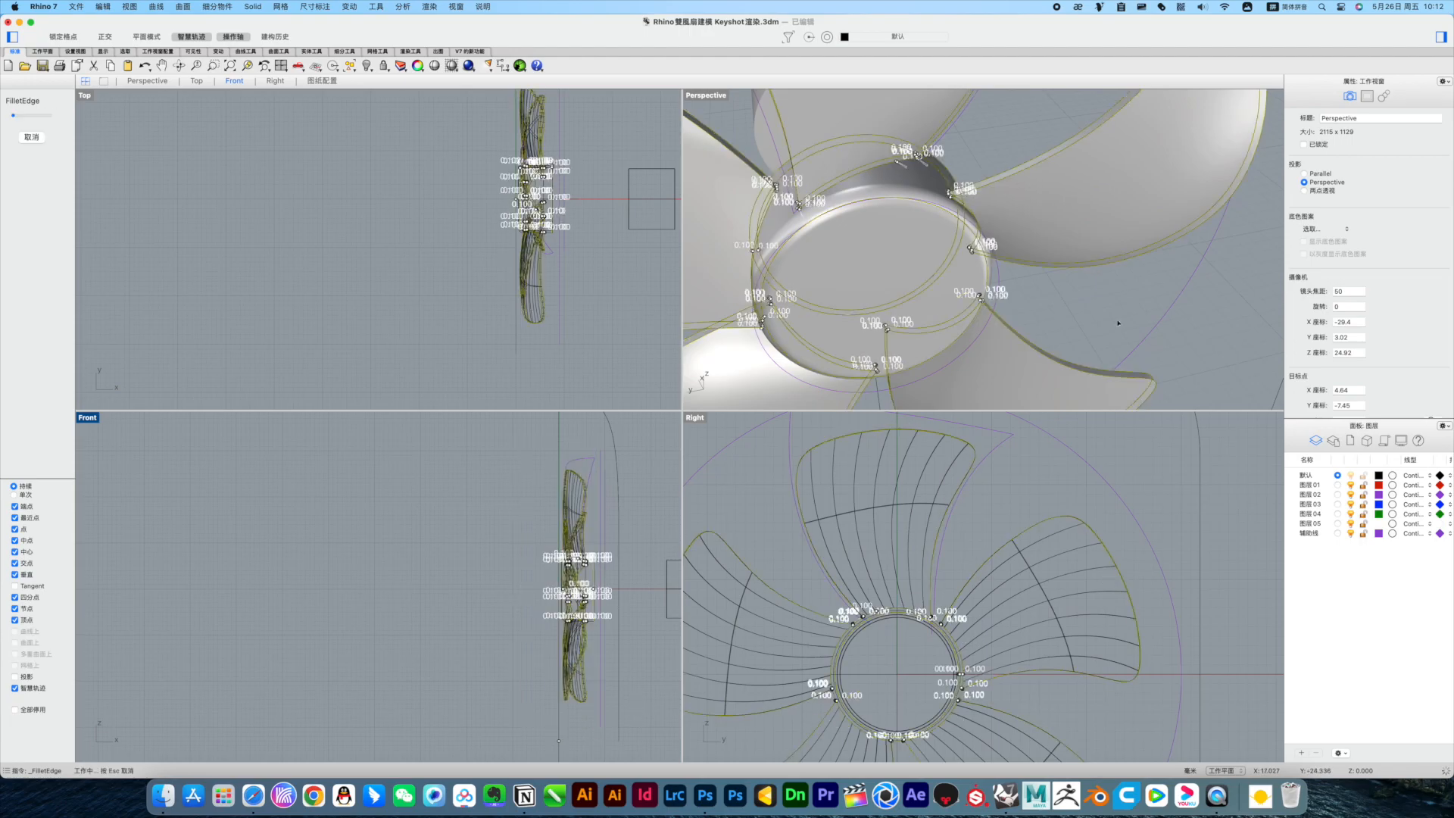
right_drag(1103, 323, 859, 265)
Step: Move the motor cylinder back along the X axis until it meets the fan hub
click(974, 299)
right_drag(974, 298, 1107, 312)
click(1151, 274)
drag(1205, 249, 1061, 247)
click(1077, 276)
click(1043, 256)
right_drag(1043, 256, 977, 281)
scroll(1060, 257, down, 8)
Step: Create the outer housing surface with a rail revolve, using the curved side profile, the outline path curve and the revolve axis
right_drag(1182, 265, 1109, 175)
click(1107, 282)
right_drag(1108, 283, 1146, 164)
scroll(1126, 162, up, 3)
click(44, 154)
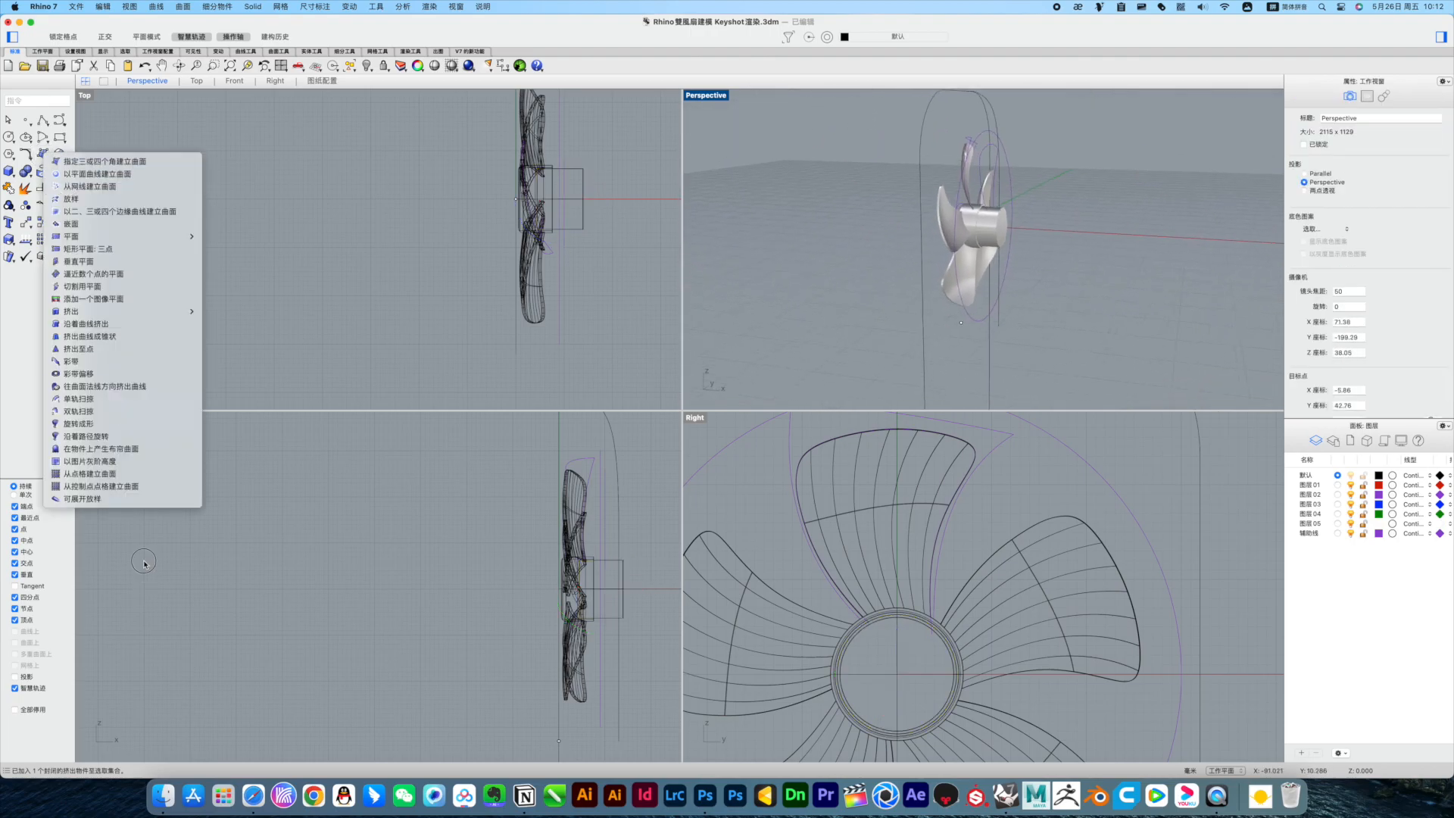
click(94, 436)
click(987, 113)
right_drag(1048, 145, 939, 212)
key(ctrl+m)
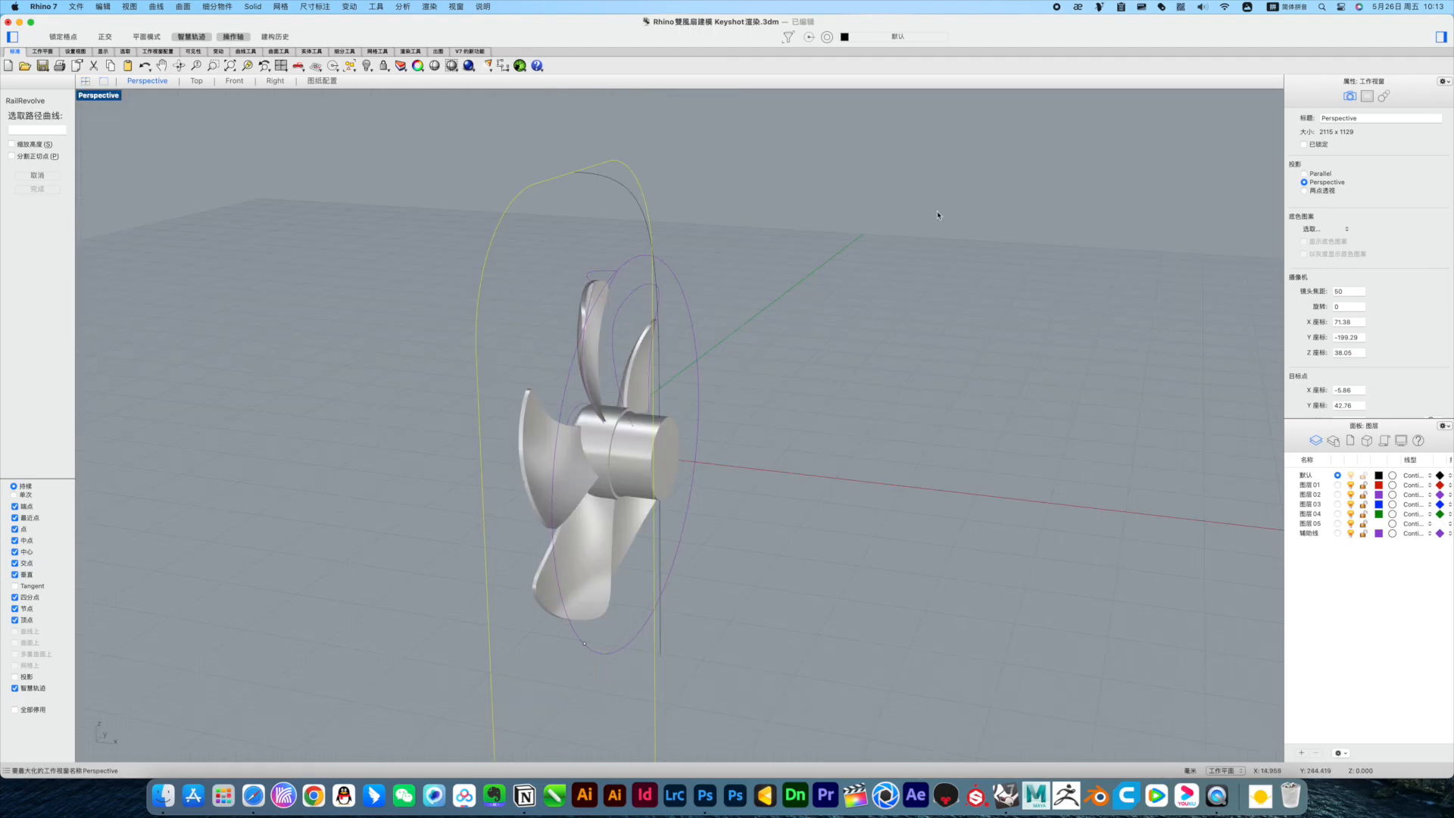
click(633, 204)
click(643, 198)
mouse_move(682, 484)
right_down()
mouse_move(716, 481)
mouse_move(772, 432)
mouse_move(639, 503)
mouse_move(713, 552)
right_up()
key(ctrl+alt+w)
click(488, 598)
click(540, 614)
key(ctrl+alt+s)
Step: Shift the motor cylinder slightly along the X axis in the Front view so its end lines up with the housing
scroll(711, 536, down, 5)
scroll(744, 460, up, 6)
click(808, 486)
scroll(808, 485, down, 8)
key(ctrl+F2)
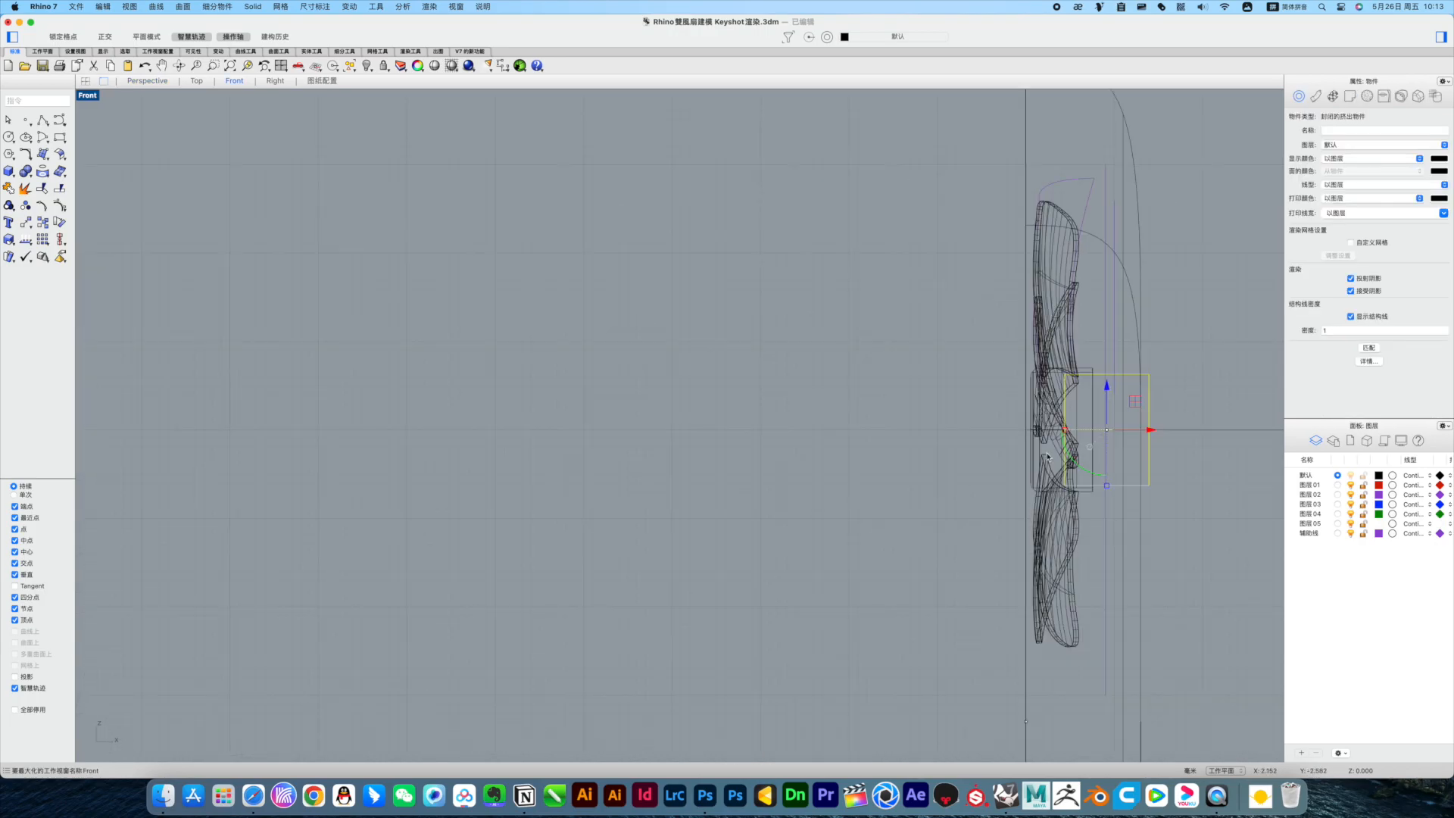
scroll(1126, 431, up, 4)
drag(1142, 432, 1127, 432)
click(1194, 411)
Step: Mirror the housing surface across its straight vertical edge in the Front view to form the opposite half
key(ctrl+F3)
key(ctrl+F4)
mouse_move(984, 493)
right_down()
mouse_move(939, 508)
mouse_move(901, 462)
right_up()
scroll(913, 436, up, 5)
click(854, 454)
key(ctrl+F2)
scroll(980, 479, down, 3)
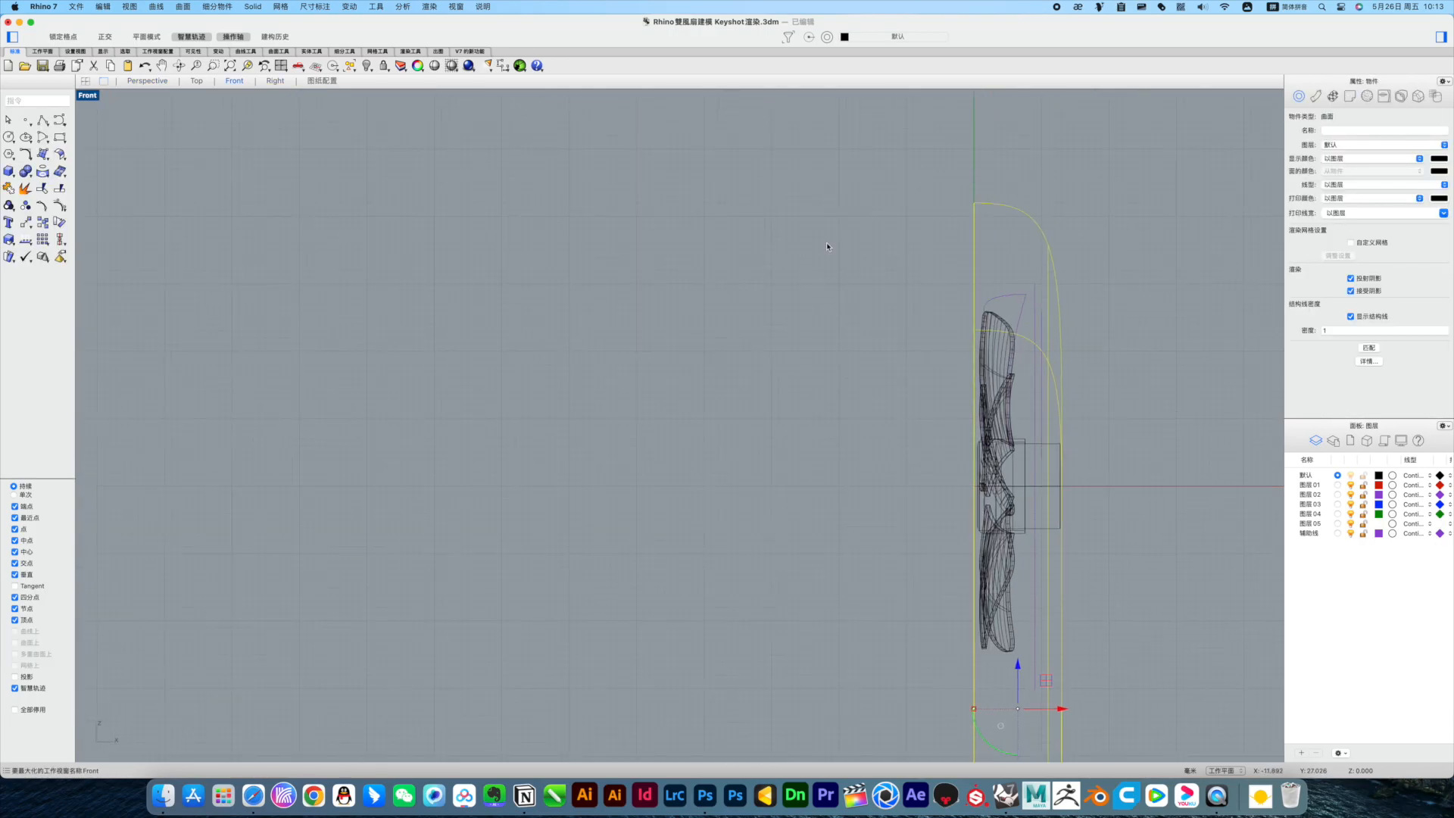
click(30, 224)
click(59, 353)
click(974, 203)
click(974, 330)
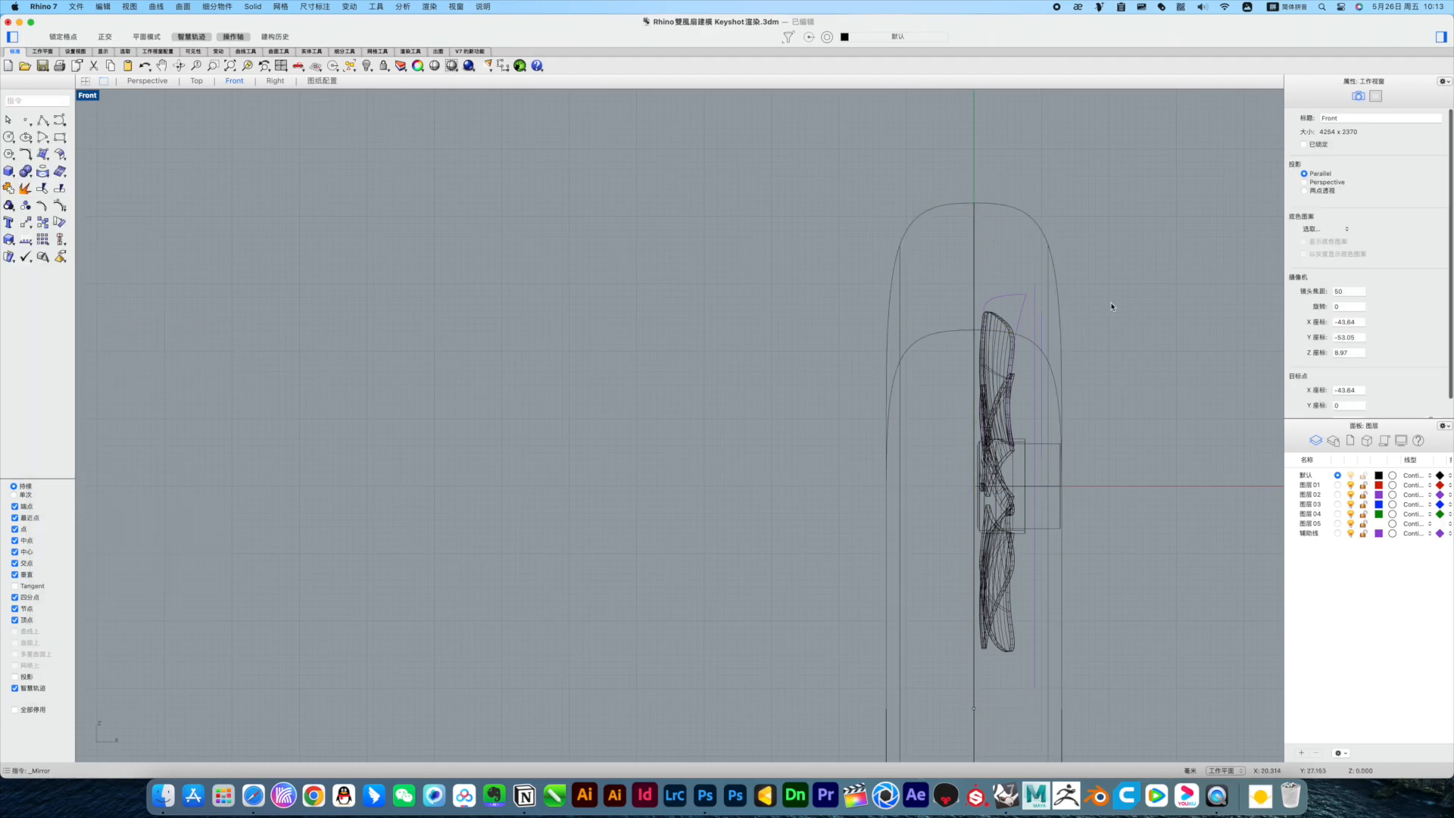
Step: Join the two housing halves into one closed solid in the Perspective view
key(ctrl+F4)
right_drag(1111, 303, 970, 389)
click(852, 454)
shift+click(920, 455)
click(8, 188)
click(485, 250)
mouse_move(484, 250)
right_down()
mouse_move(675, 303)
mouse_move(571, 309)
mouse_move(724, 308)
mouse_move(816, 390)
right_up()
click(816, 390)
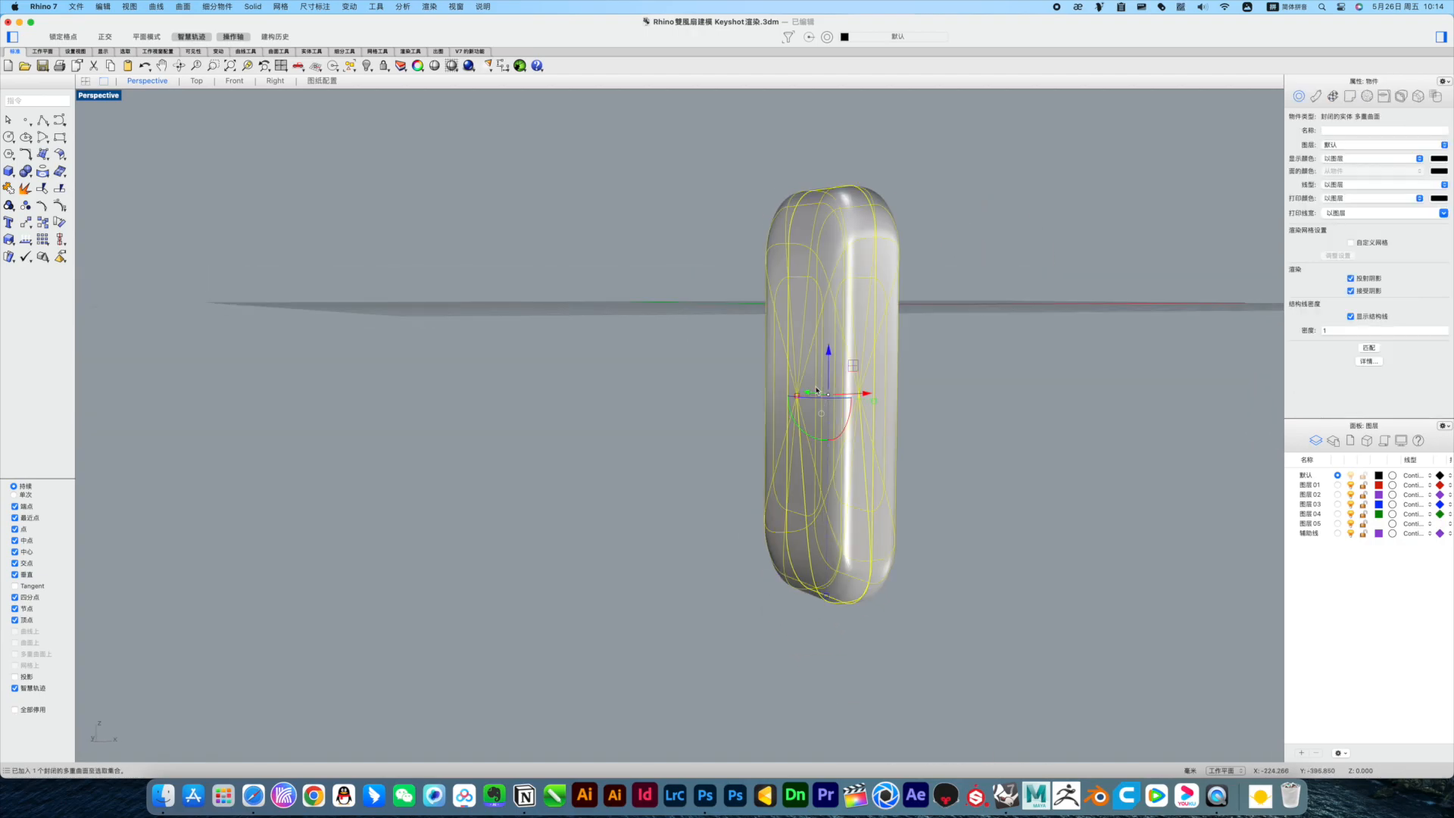
click(960, 406)
right_drag(960, 406, 903, 374)
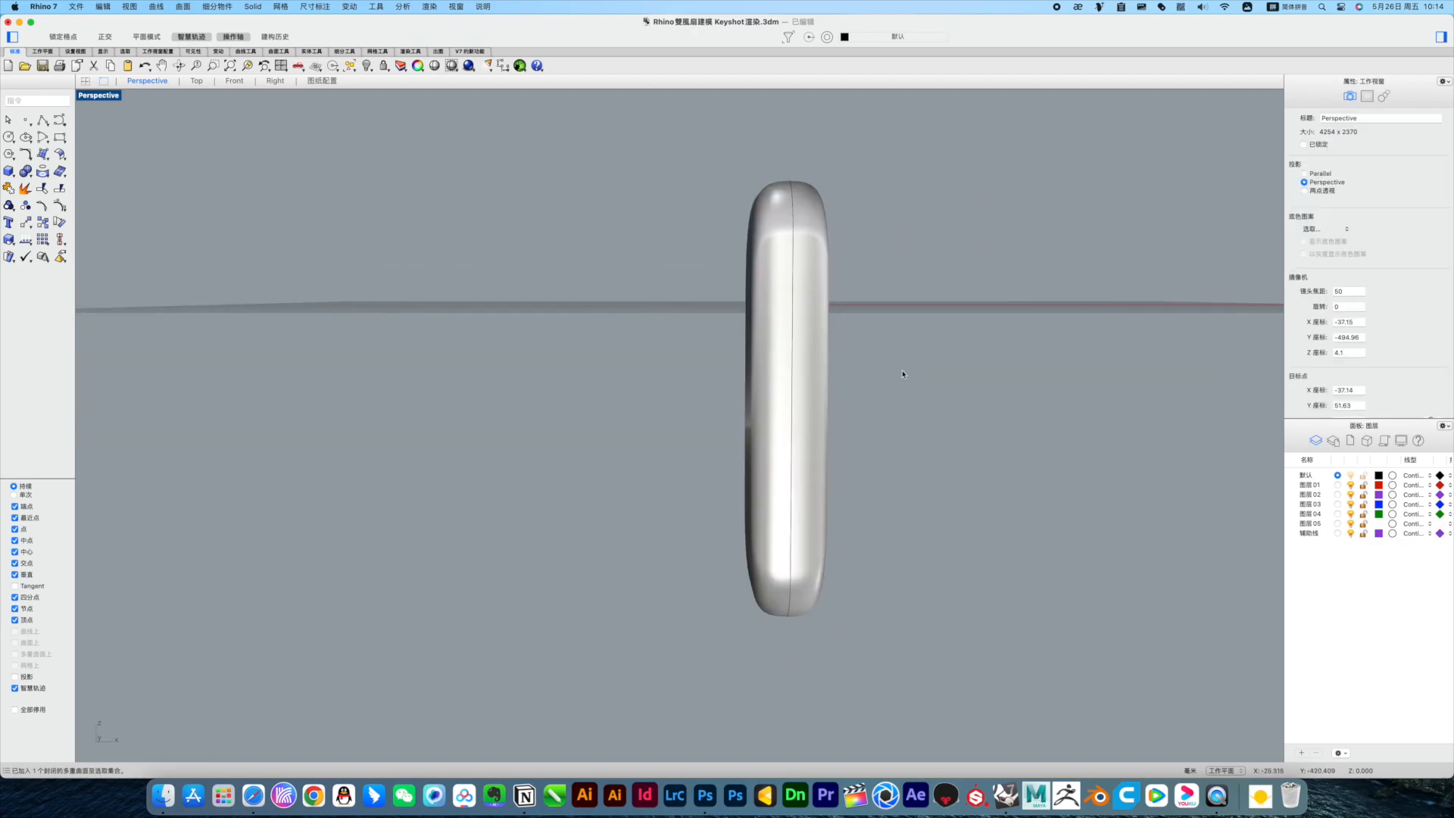
Step: Delete the mirrored half of the housing, keeping the half that covers the fan
click(812, 447)
click(768, 447)
key(Delete)
Step: Offset the remaining housing surface by 1 mm as a solid, deleting the input surface
right_drag(883, 480, 977, 496)
scroll(765, 421, up, 5)
click(765, 420)
click(27, 168)
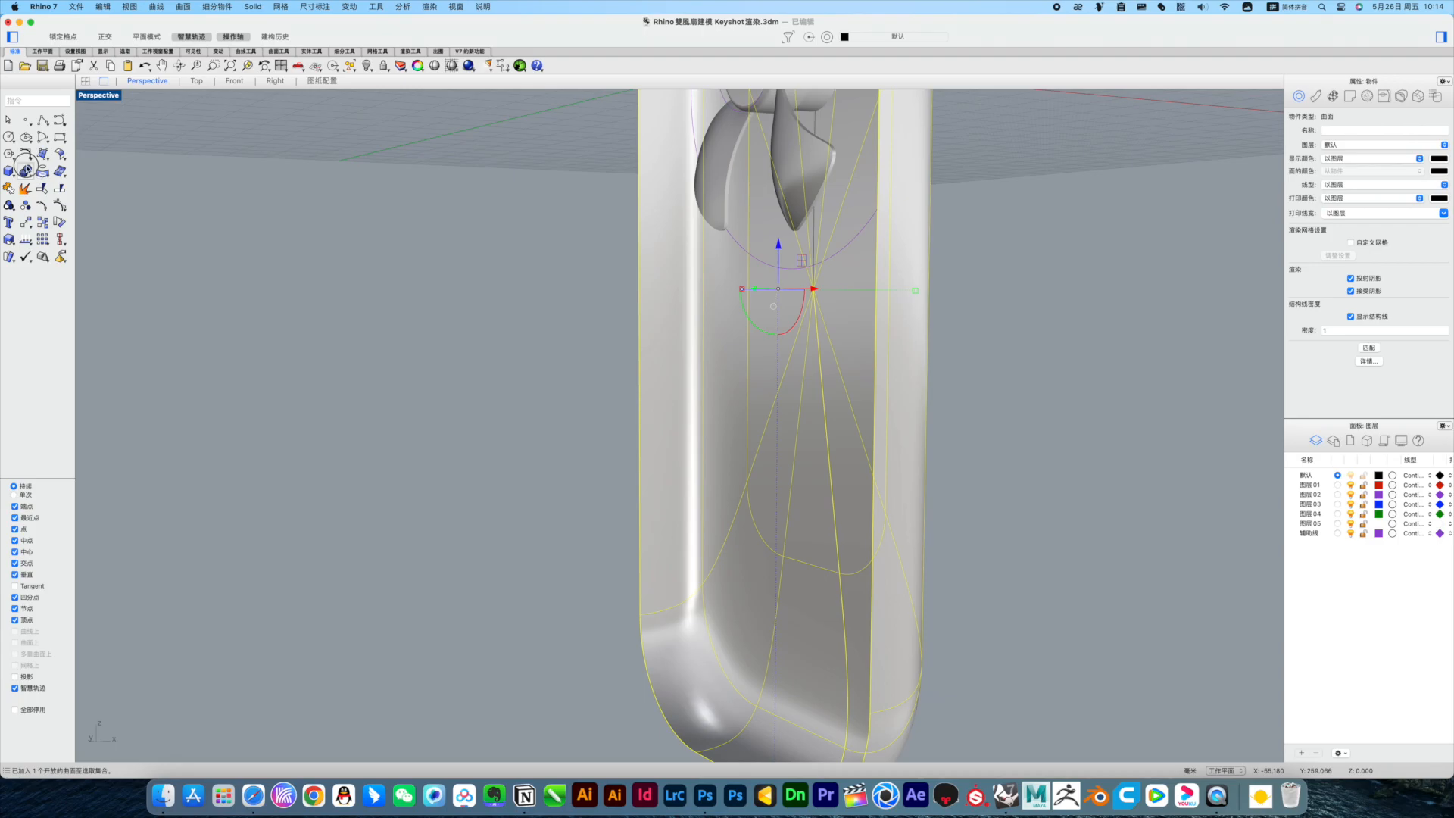
drag(27, 168, 82, 262)
drag(32, 319, 21, 307)
drag(61, 155, 88, 278)
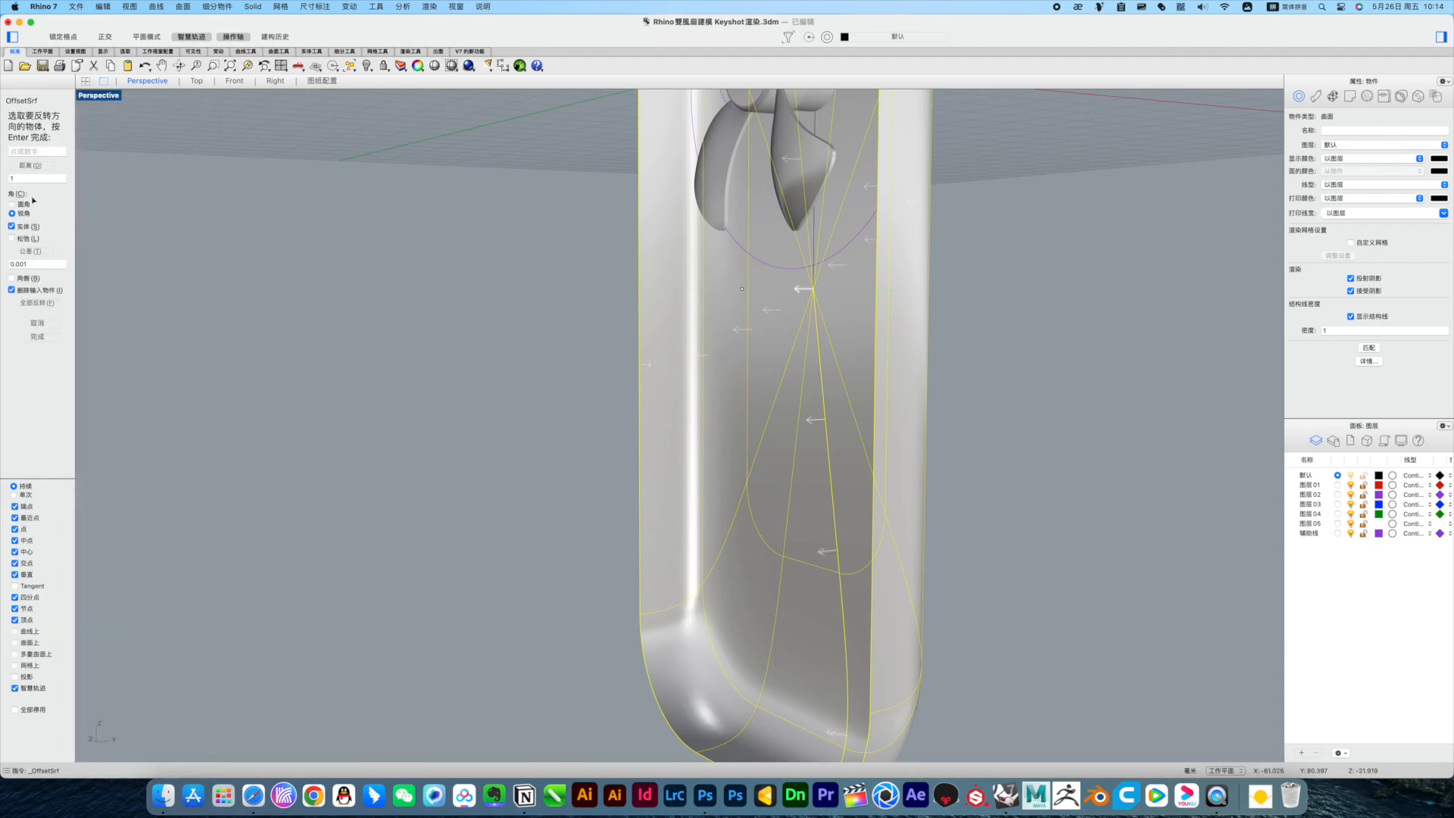
right_click(758, 450)
Step: Draw a thin horizontal rectangle in the Front view, crossing the housing wall above the fan blades
mouse_move(758, 449)
right_down()
mouse_move(999, 540)
mouse_move(771, 465)
right_up()
scroll(771, 465, down, 4)
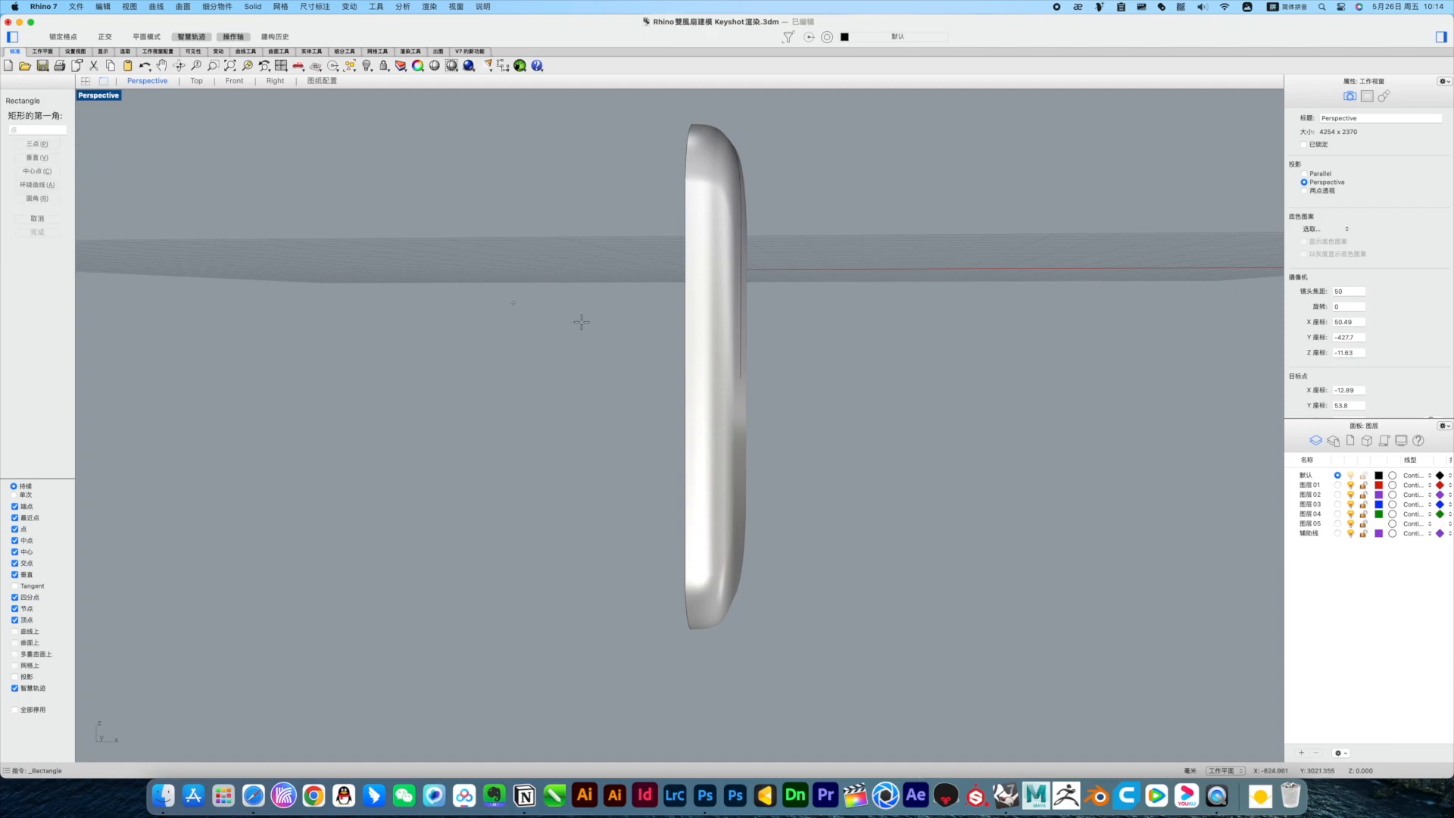
key(ctrl+F2)
scroll(947, 480, down, 3)
right_drag(1079, 452, 1016, 455)
scroll(942, 351, up, 9)
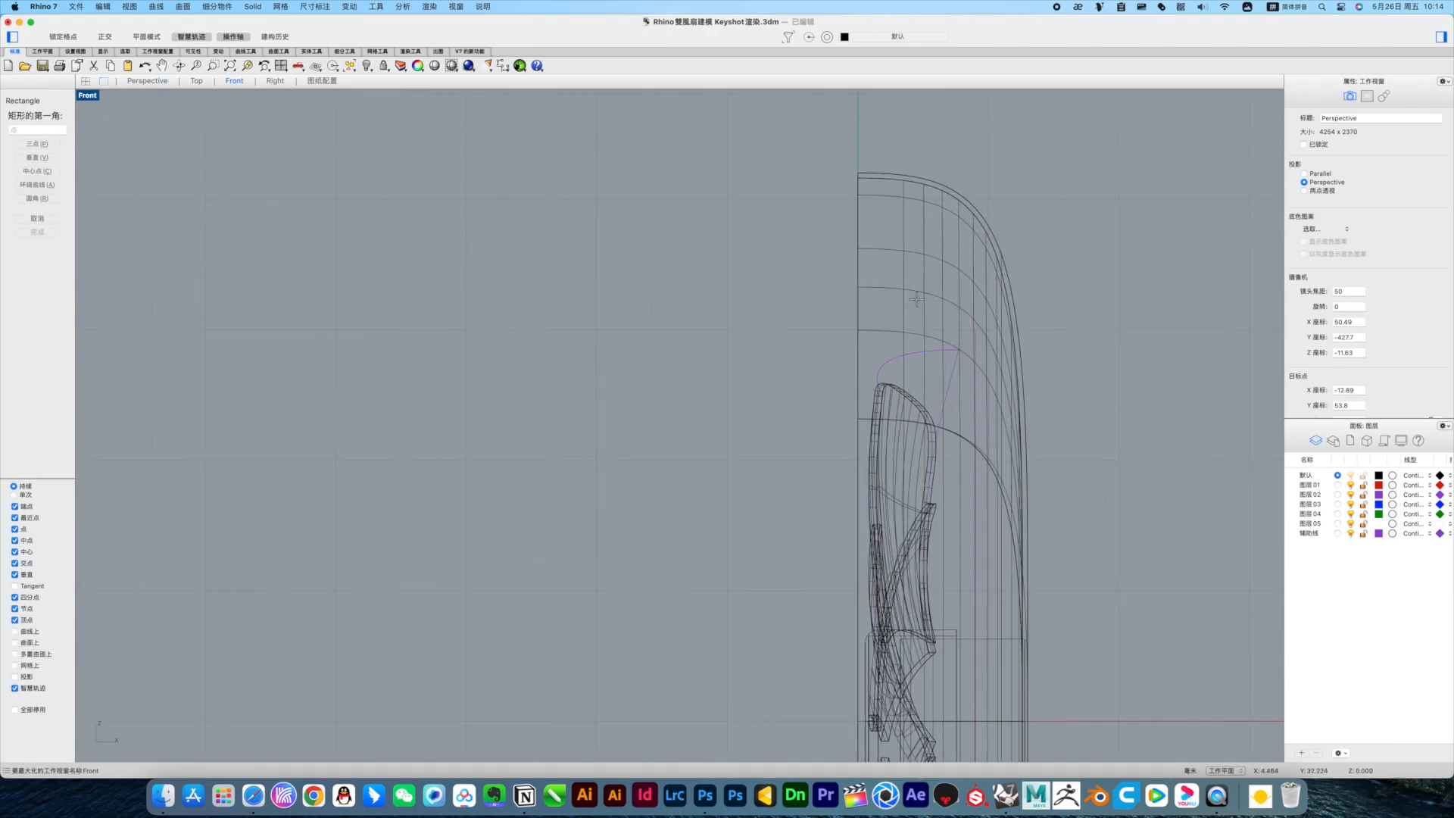
click(1066, 306)
scroll(1022, 300, up, 3)
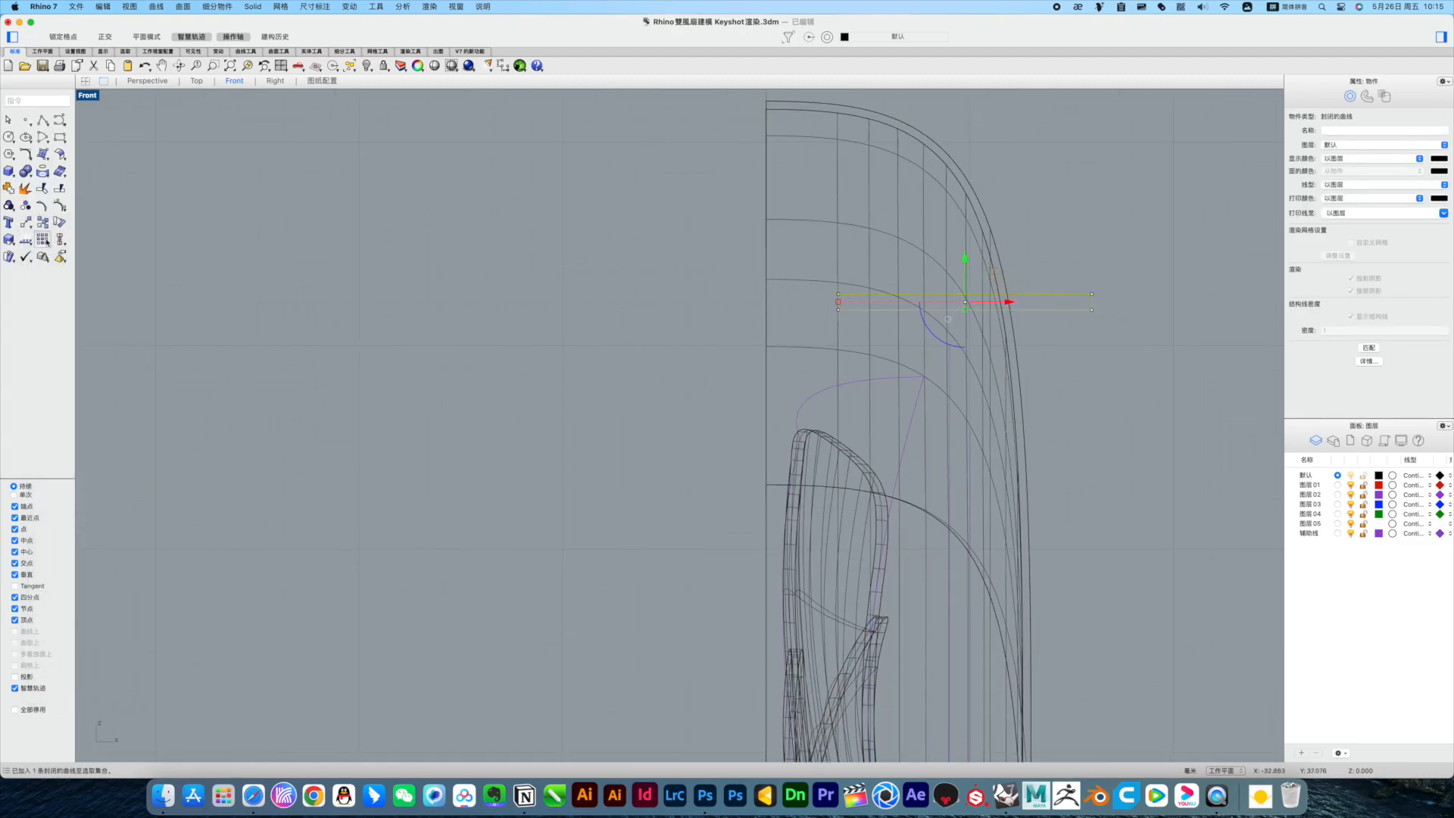
Step: Try a linear array of the thin rectangle with 20 copies running downward
click(79, 307)
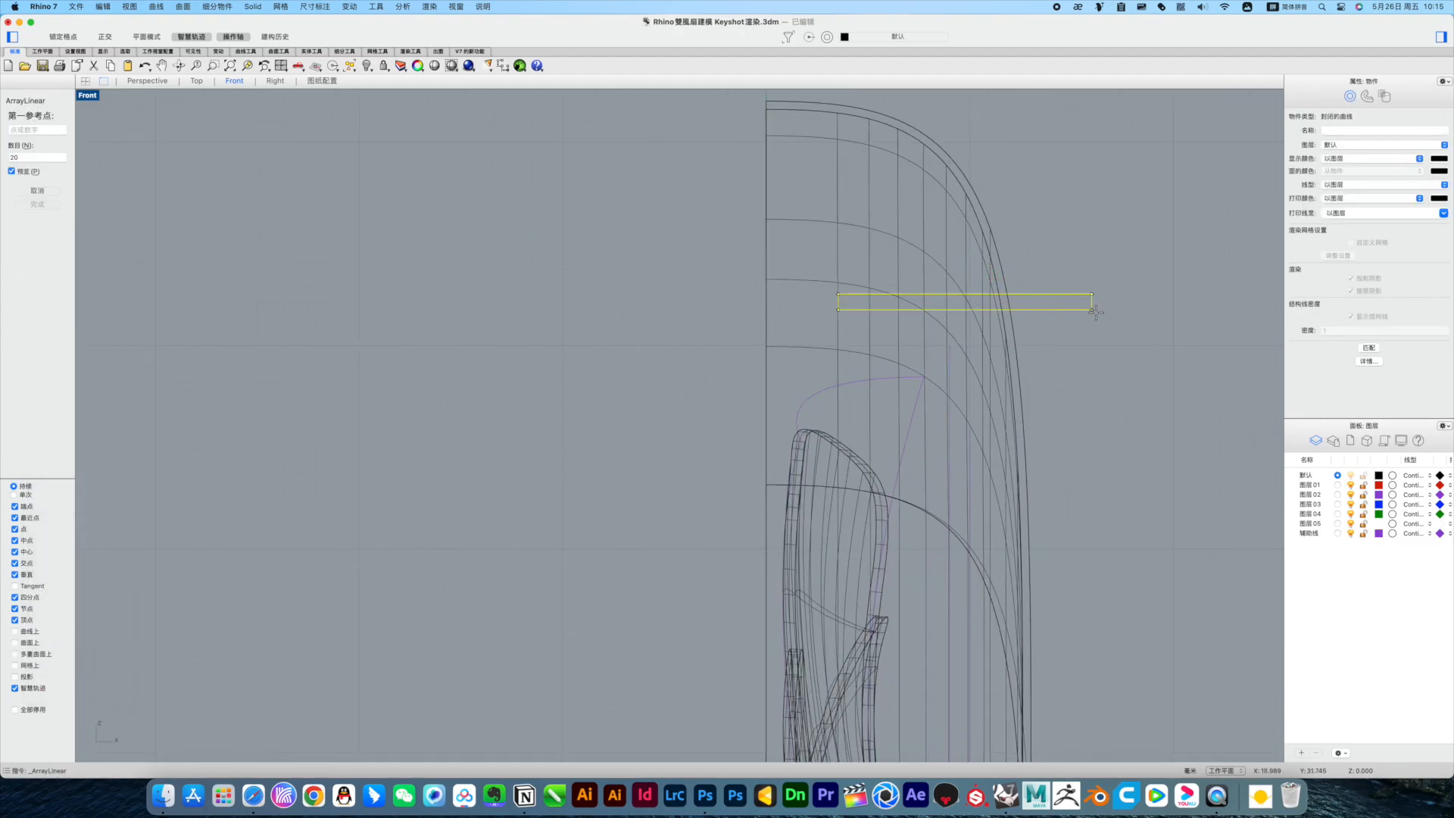
click(1092, 310)
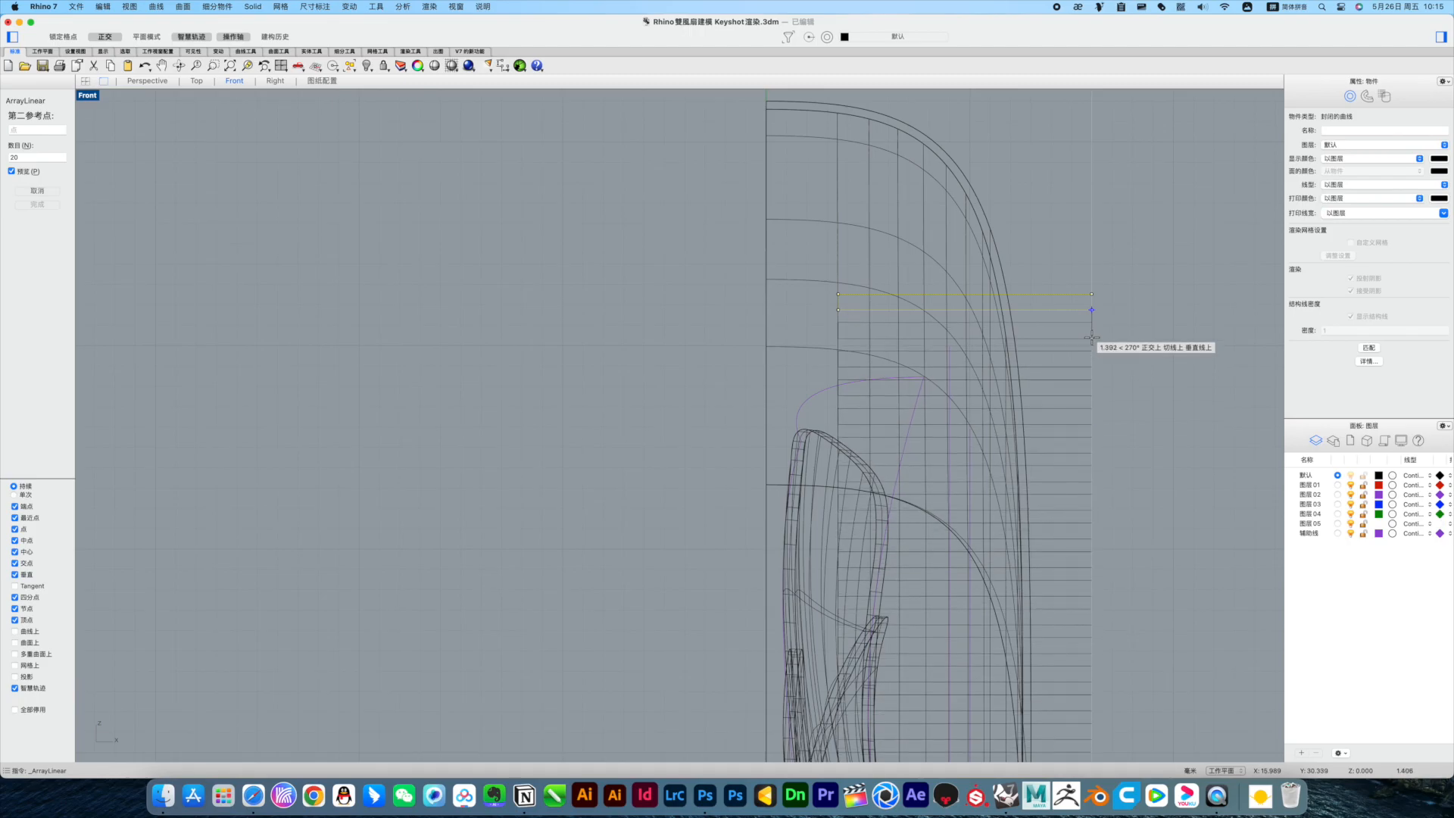
scroll(1029, 321, down, 10)
key(super+z)
scroll(1029, 227, up, 10)
drag(638, 296, 1162, 296)
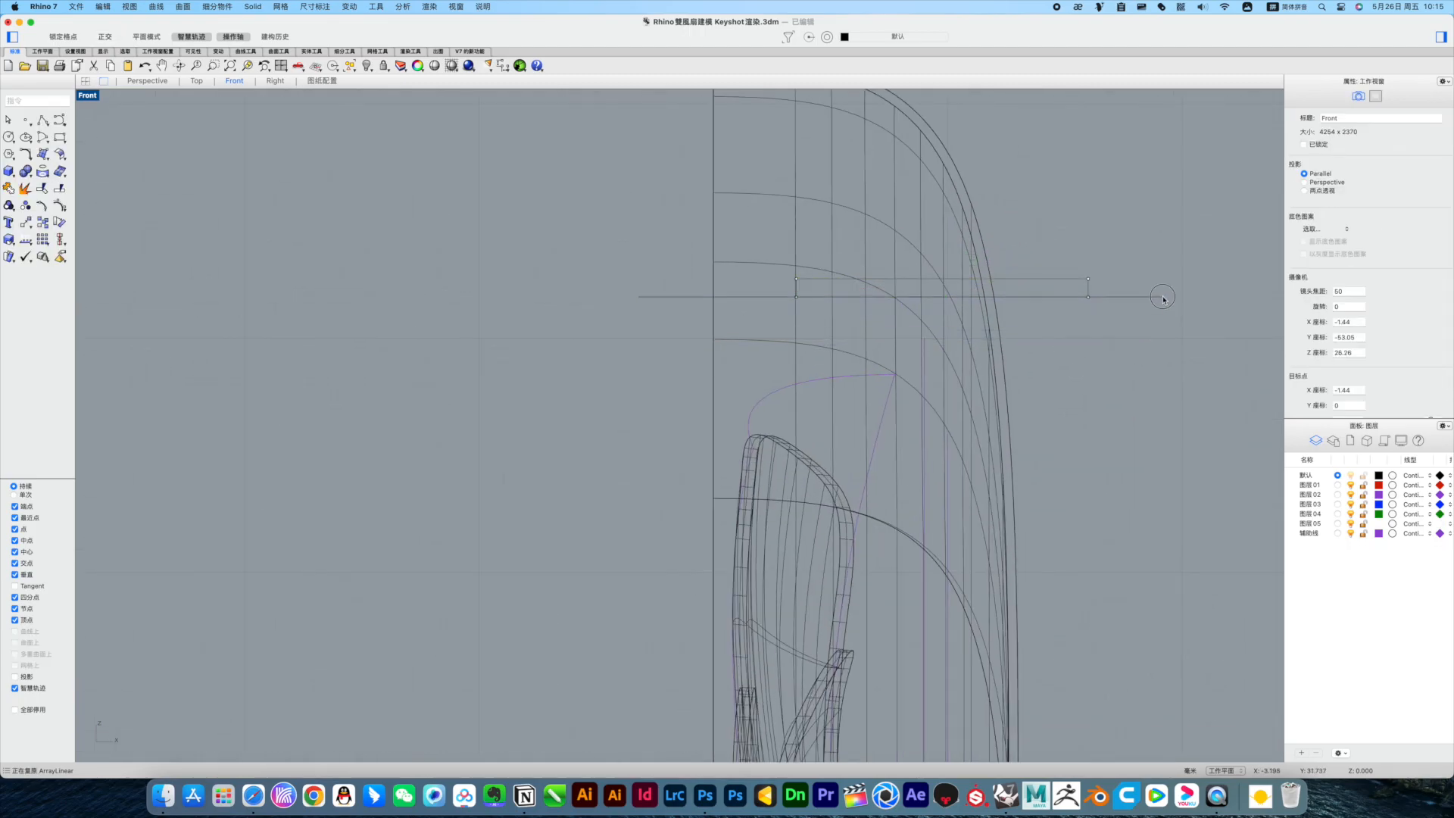
key(super+z)
Step: Create a linear array of the thin rectangle with 60 copies running straight down the housing
click(1079, 278)
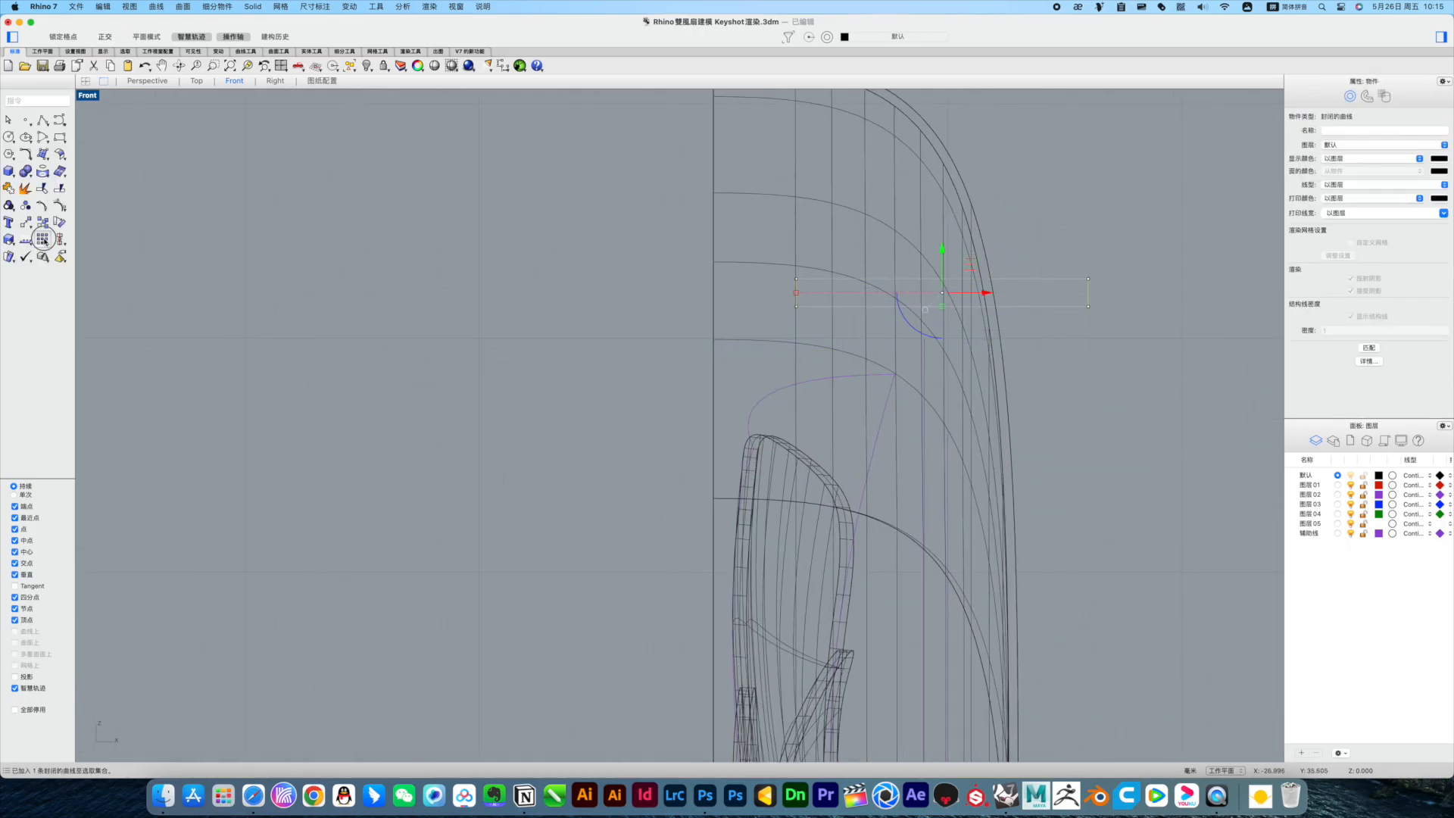
click(43, 240)
click(93, 317)
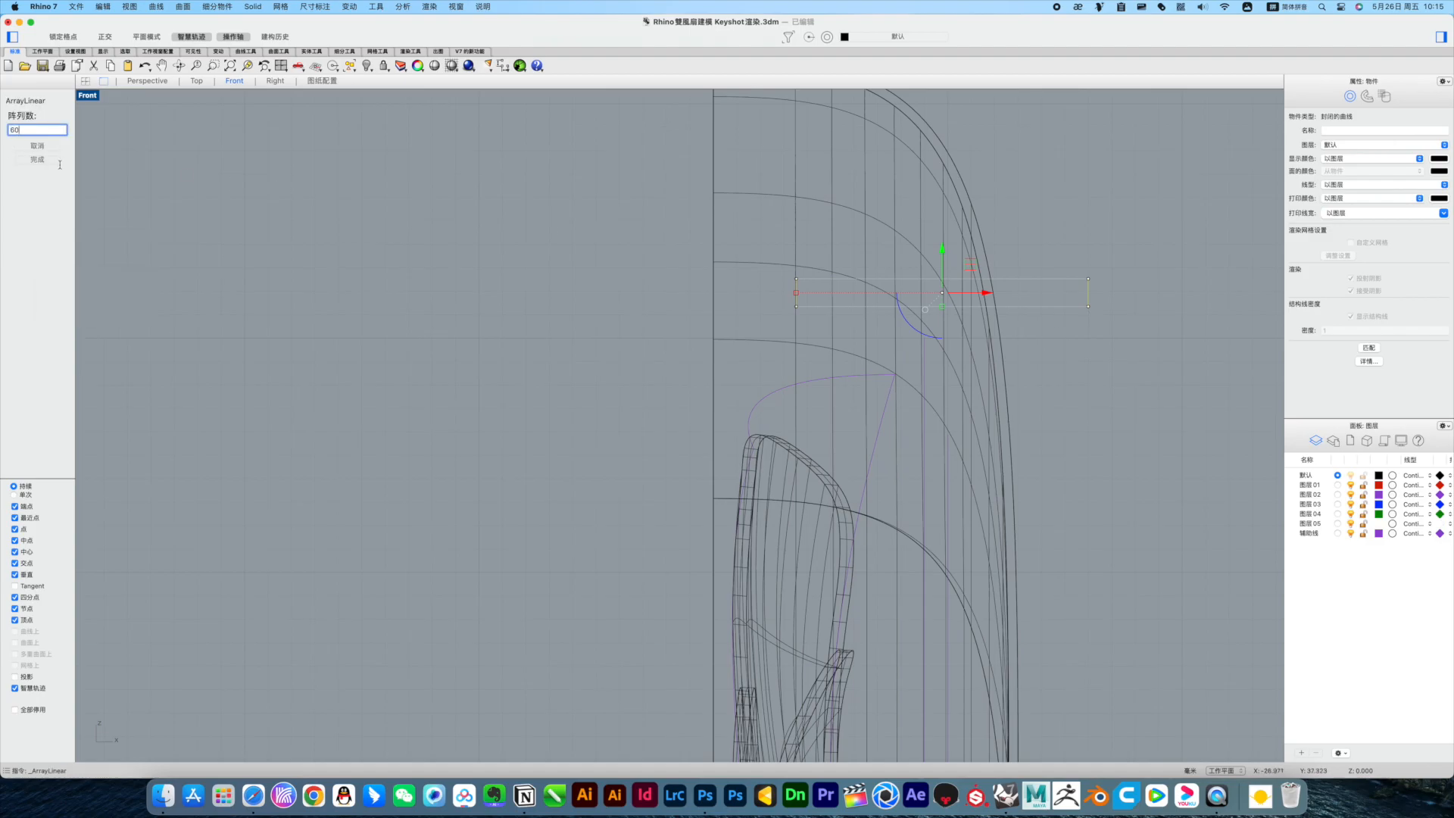
click(1088, 278)
scroll(1091, 332, down, 20)
Step: Delete the surplus rectangles at the lower end of the array in the Front view
right_drag(1103, 439, 1097, 435)
scroll(1106, 576, up, 3)
drag(1111, 663, 1060, 568)
key(Delete)
Step: Move the whole column of rectangles along the Y axis until it stands clear of the housing's side
right_drag(1120, 598, 1117, 616)
drag(1116, 617, 1057, 213)
right_drag(1050, 508, 818, 598)
key(ctrl+F4)
drag(517, 421, 345, 479)
mouse_move(348, 485)
right_down()
mouse_move(394, 484)
mouse_move(485, 439)
right_up()
Step: Extrude the rectangles straight into solid bars that pass completely through the width of the housing
click(44, 156)
mouse_move(141, 309)
click(228, 310)
click(733, 265)
key(Delete)
Step: Try a Boolean difference of the bars from the single housing half
click(28, 174)
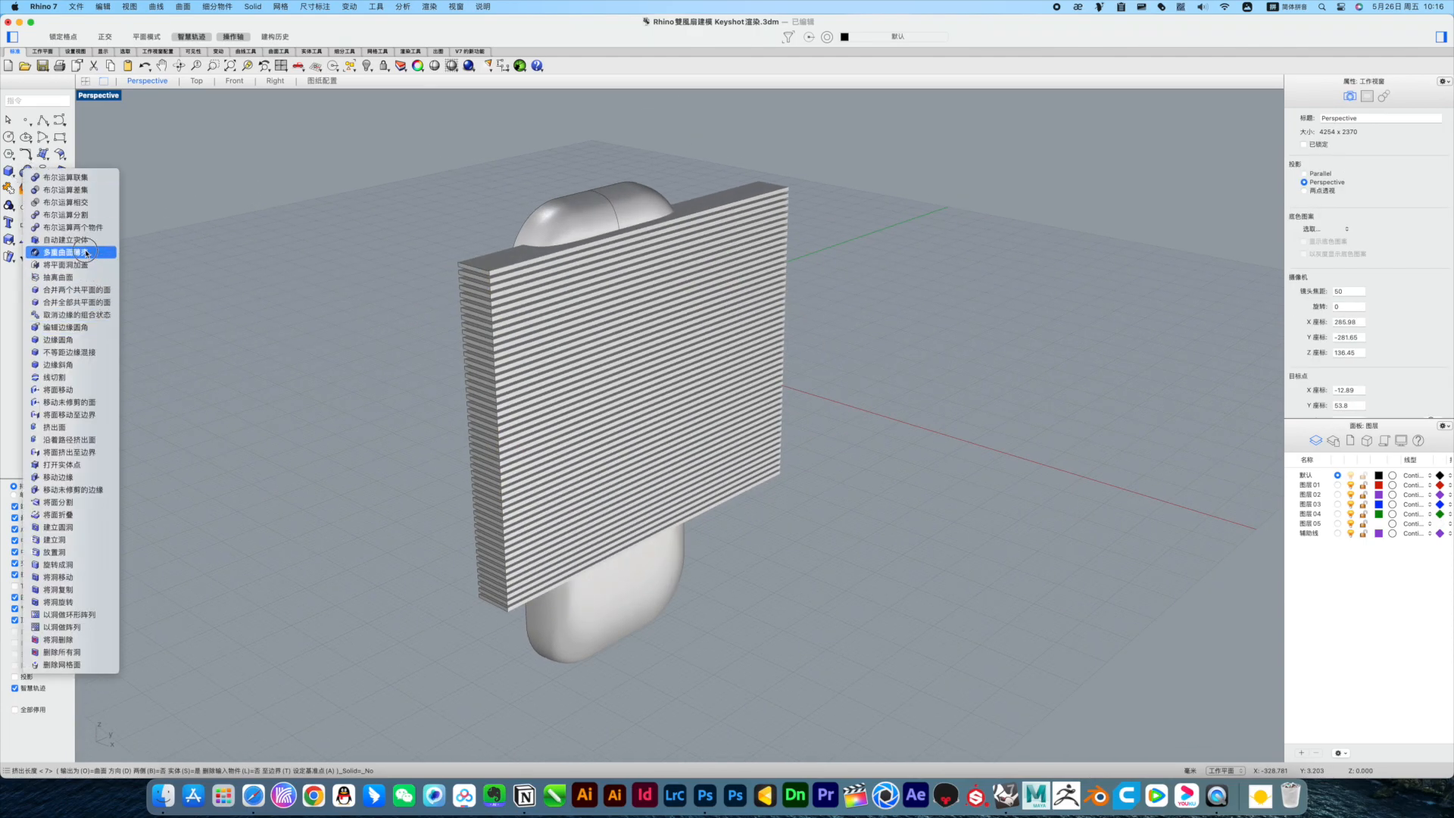
click(55, 191)
click(591, 216)
key(Return)
right_drag(916, 337, 712, 303)
drag(318, 144, 774, 541)
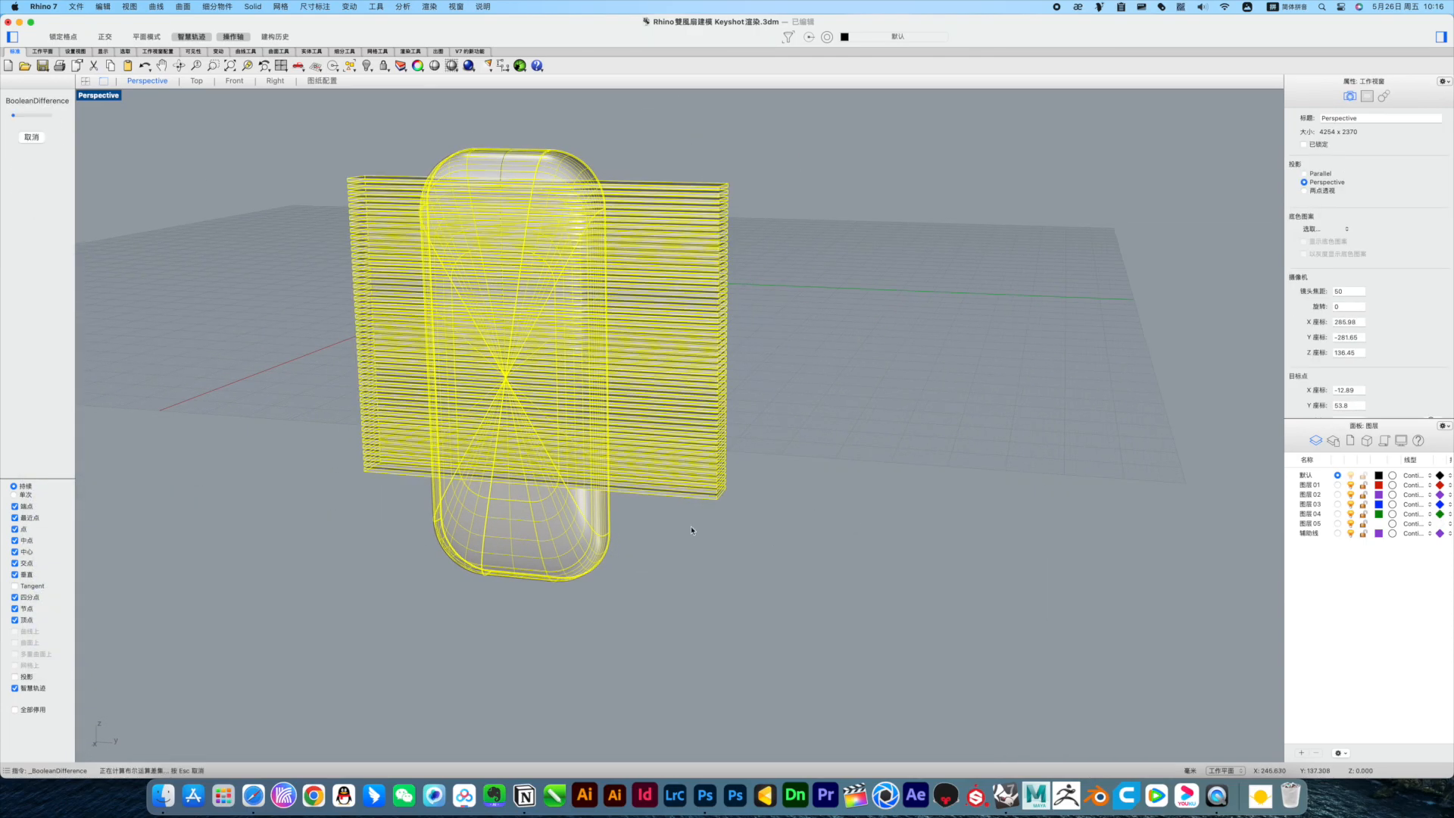
key(super+z)
Step: Mirror the thickened housing half across its straight vertical edge in the Front view
click(740, 526)
right_drag(740, 526, 780, 557)
click(522, 556)
right_drag(523, 556, 644, 583)
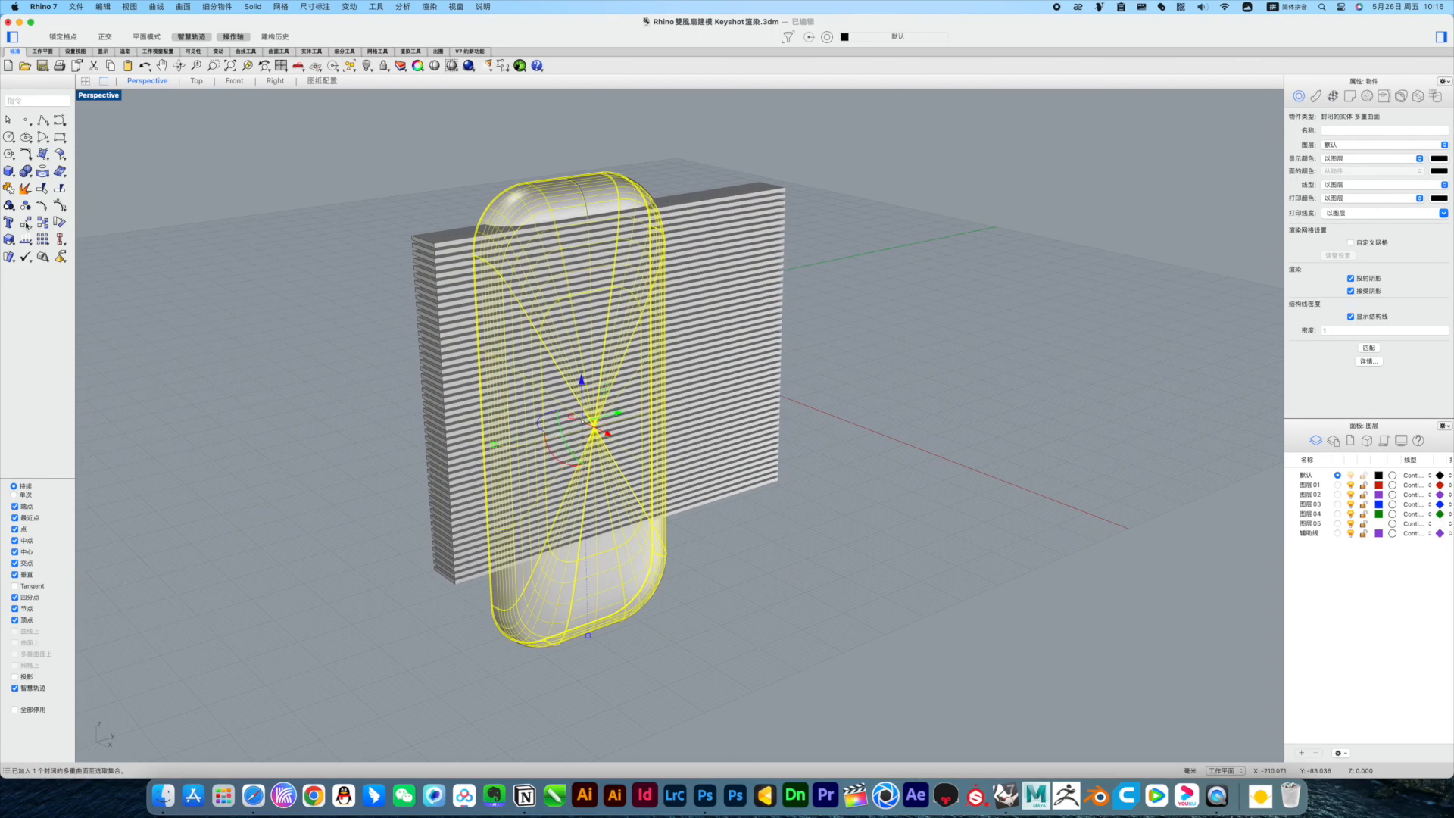
click(26, 225)
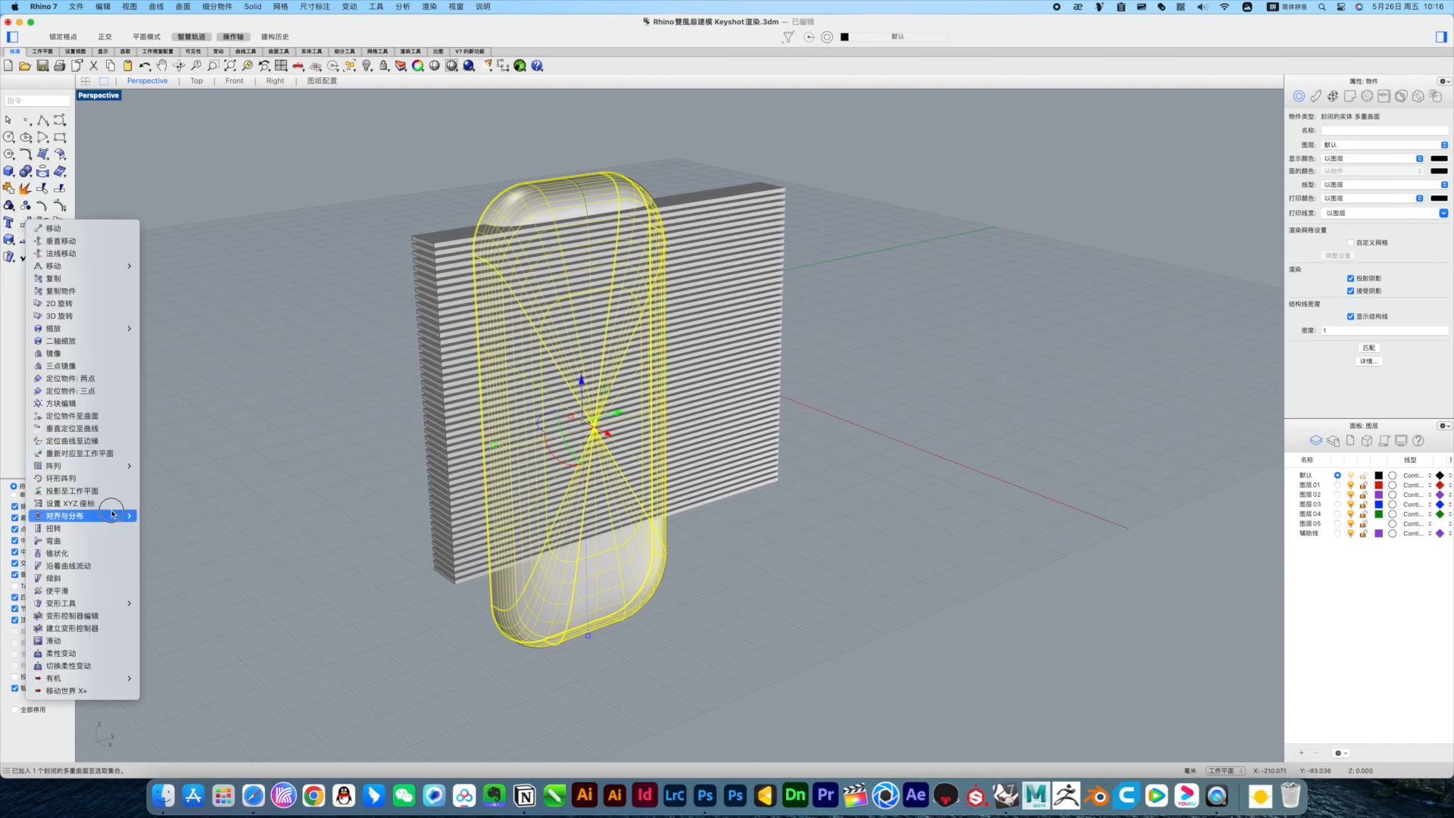
click(75, 357)
key(ctrl+F2)
click(962, 223)
click(968, 278)
click(1097, 377)
key(ctrl+F4)
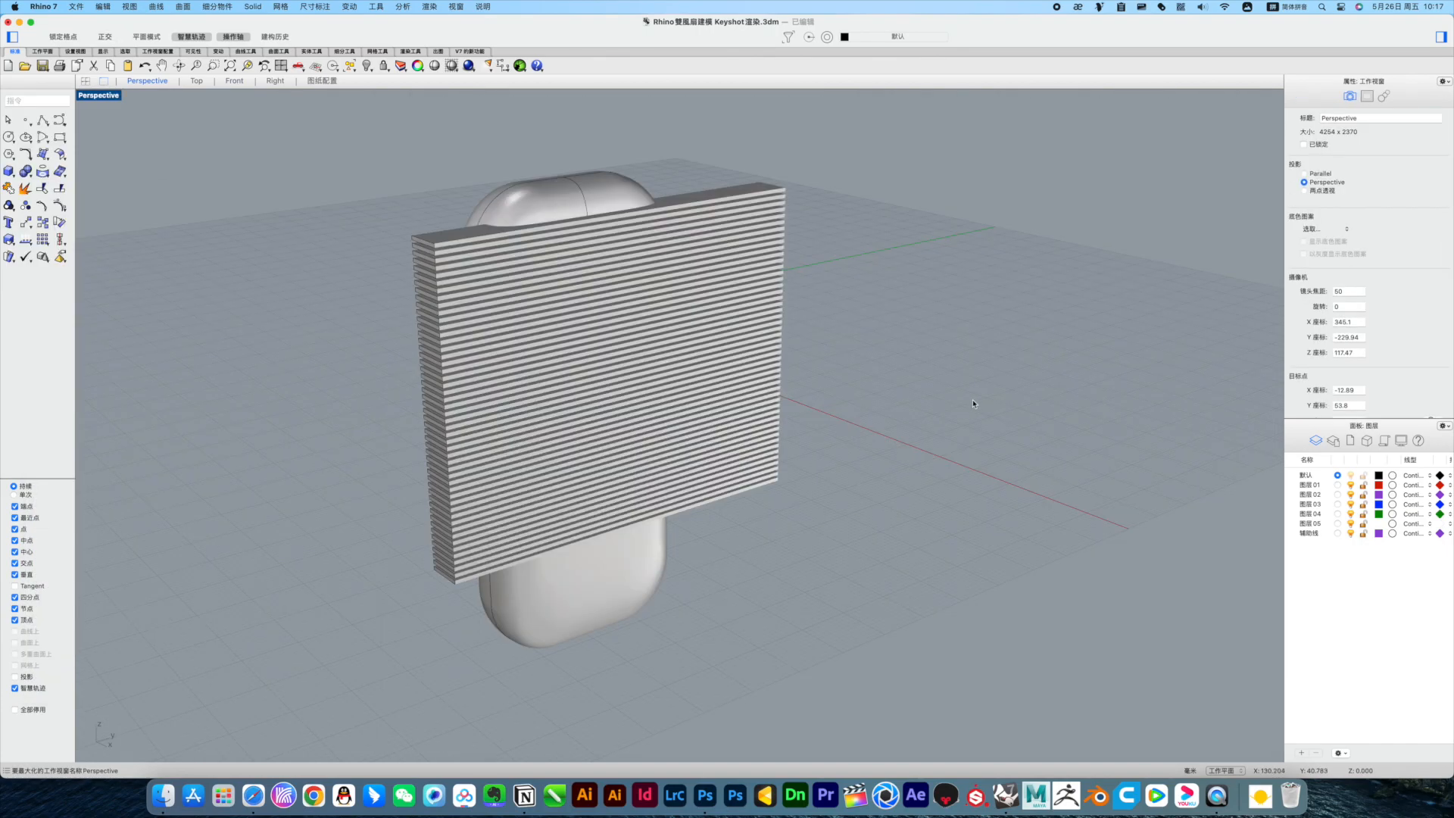
Step: Subtract all the bars from the fan-side housing half with a Boolean difference
right_drag(1097, 380, 1056, 390)
click(28, 173)
click(68, 186)
click(547, 595)
key(Return)
right_drag(833, 545, 765, 572)
drag(871, 163, 748, 557)
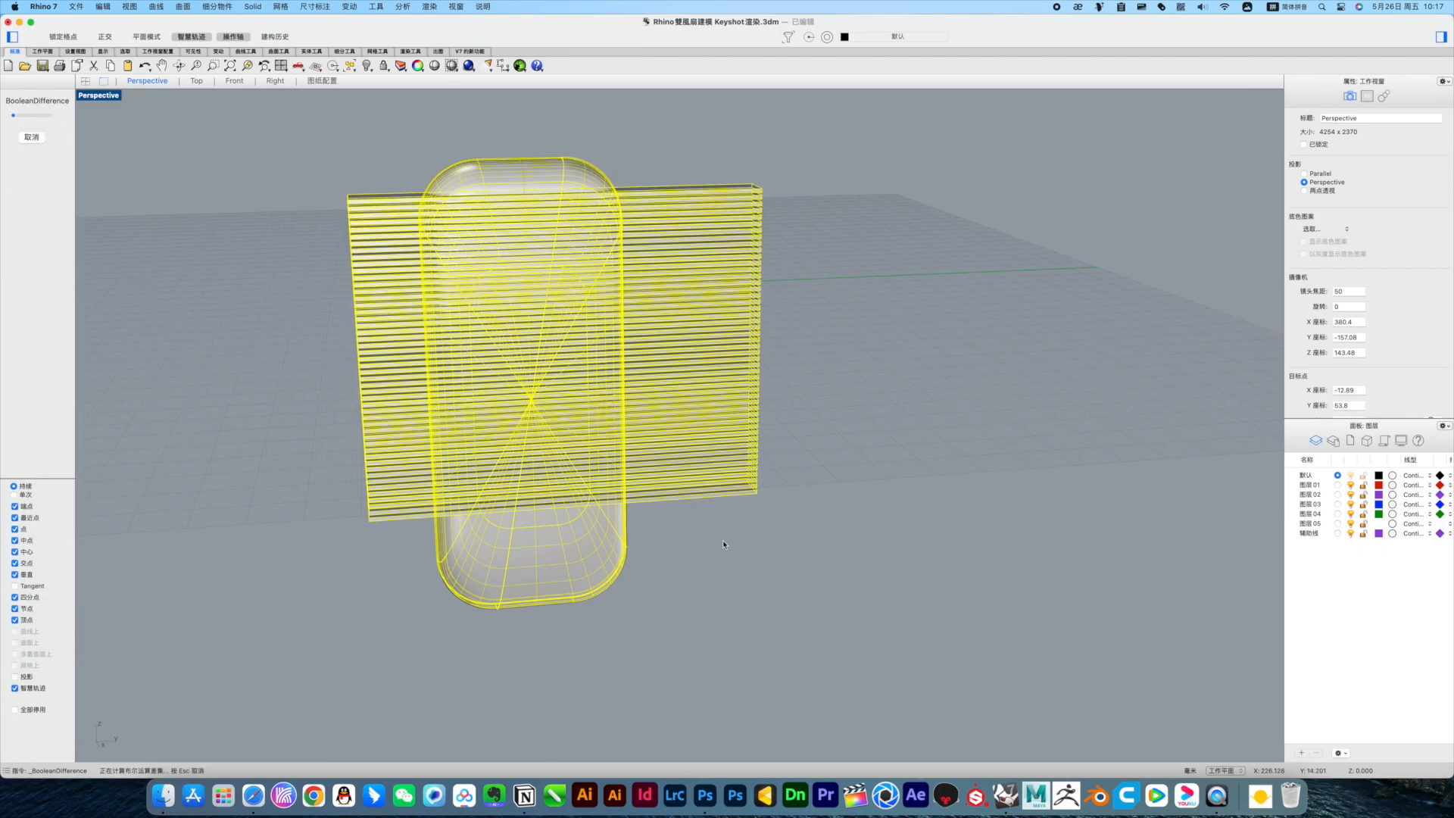
Step: Delete the leftover geometry beside the slotted housing and hide one part to check the slots
right_drag(719, 544, 682, 515)
drag(380, 496, 310, 175)
key(Delete)
scroll(360, 269, down, 12)
right_drag(424, 333, 646, 327)
click(471, 318)
key(super+h)
scroll(462, 286, up, 10)
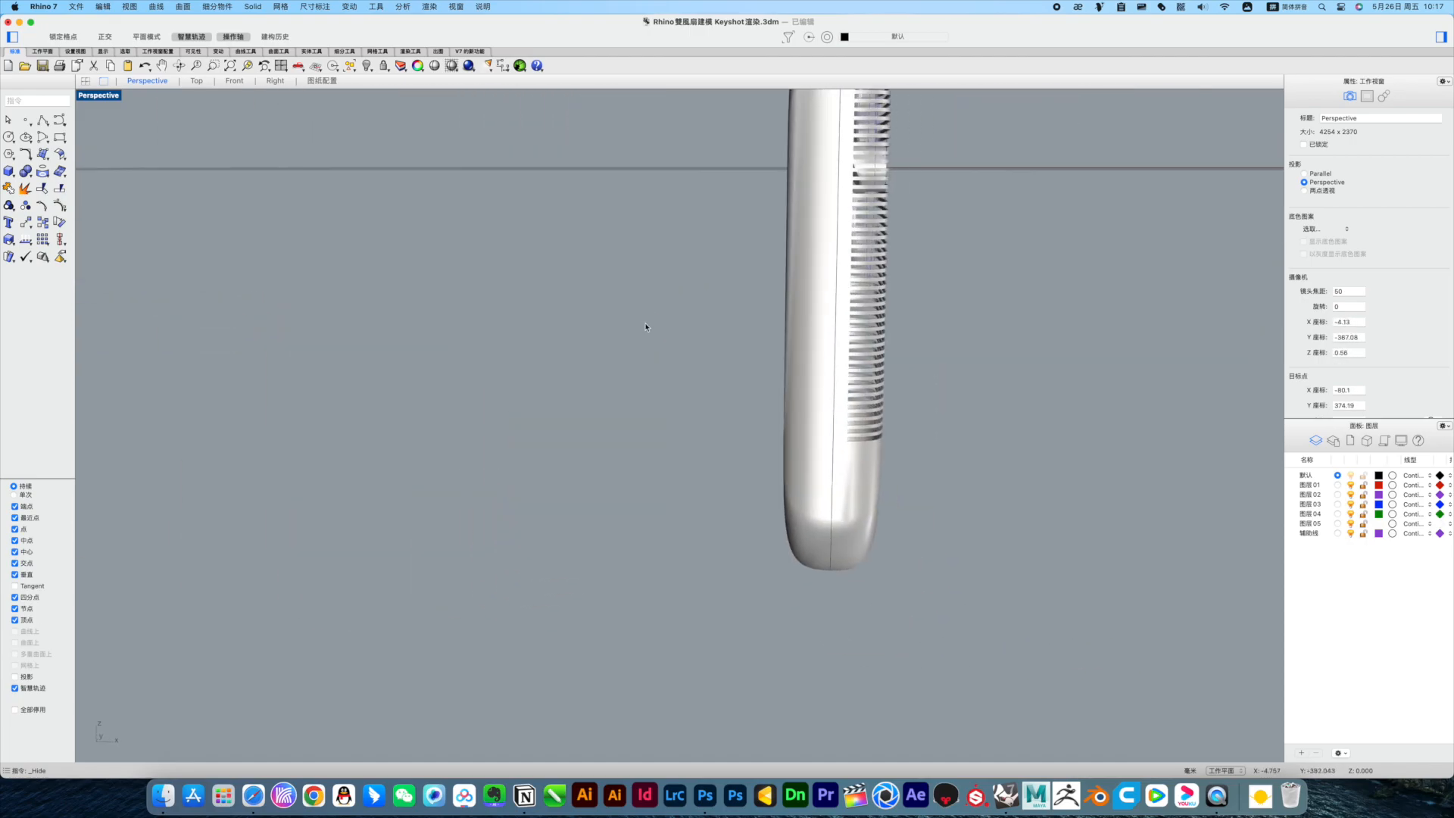
Step: Undo the slot cut and delete the extruded bars
key(super+z)
key(super+z)
key(super+z)
key(super+z)
key(super+z)
key(super+shift+z)
scroll(956, 453, down, 2)
right_drag(956, 453, 606, 468)
drag(360, 446, 280, 402)
key(Delete)
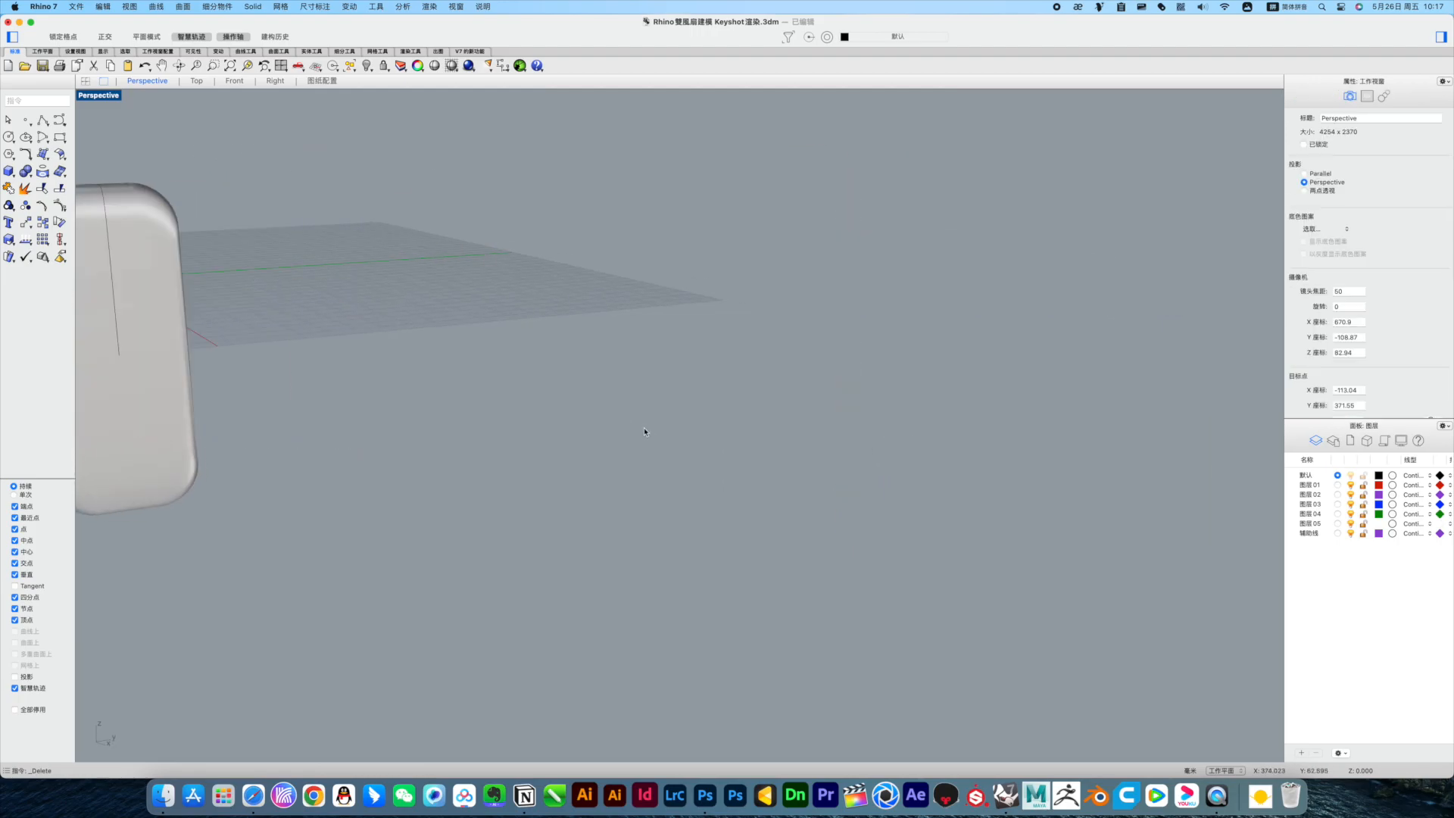
Step: Fillet the corners at the inner end of the topmost rectangle
key(ctrl+F3)
key(ctrl+F4)
scroll(1062, 515, down, 3)
scroll(1062, 454, up, 4)
right_drag(1061, 455, 671, 184)
scroll(1081, 319, up, 6)
scroll(980, 402, down, 4)
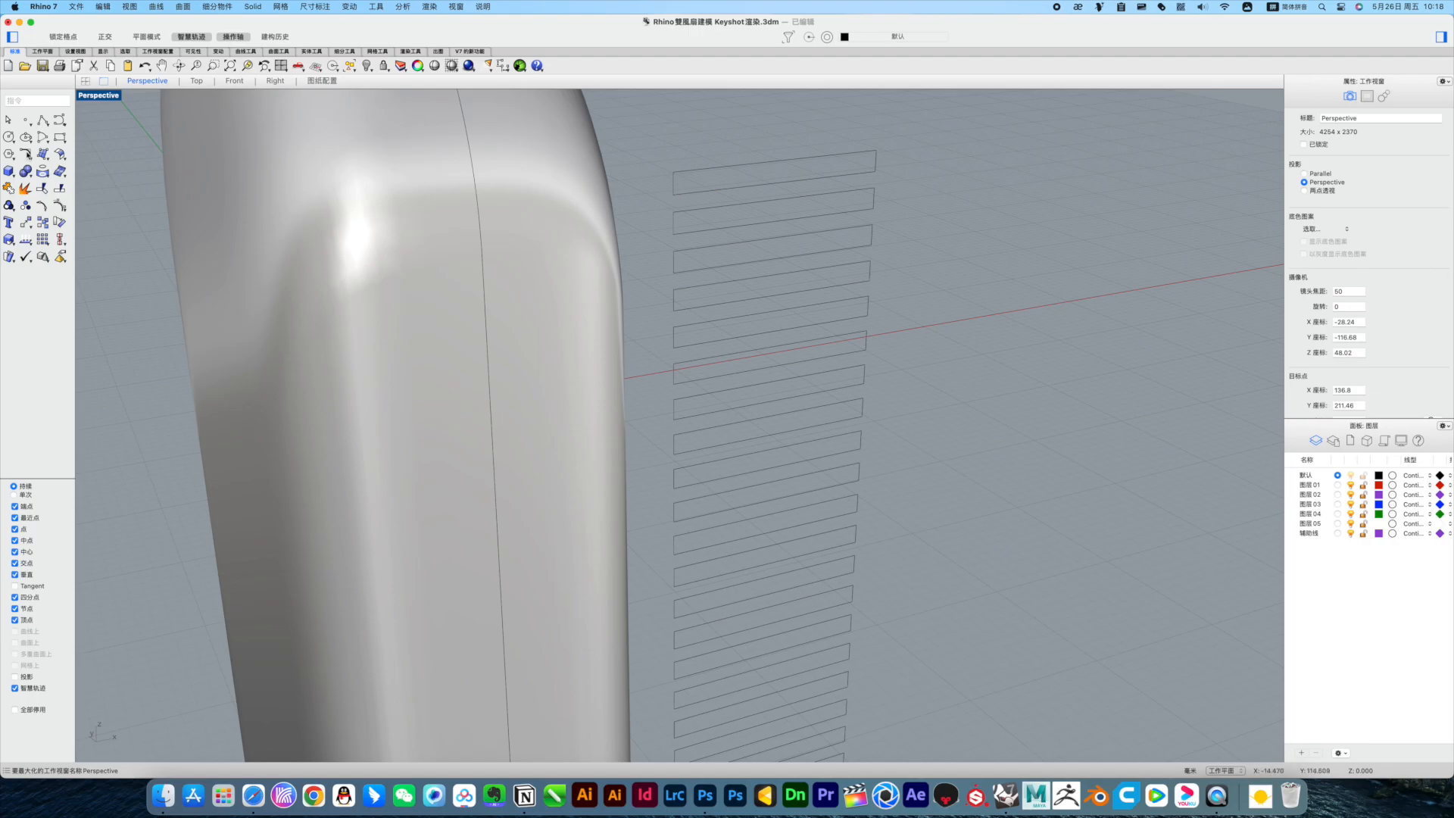
right_click(686, 191)
drag(28, 178, 1, 163)
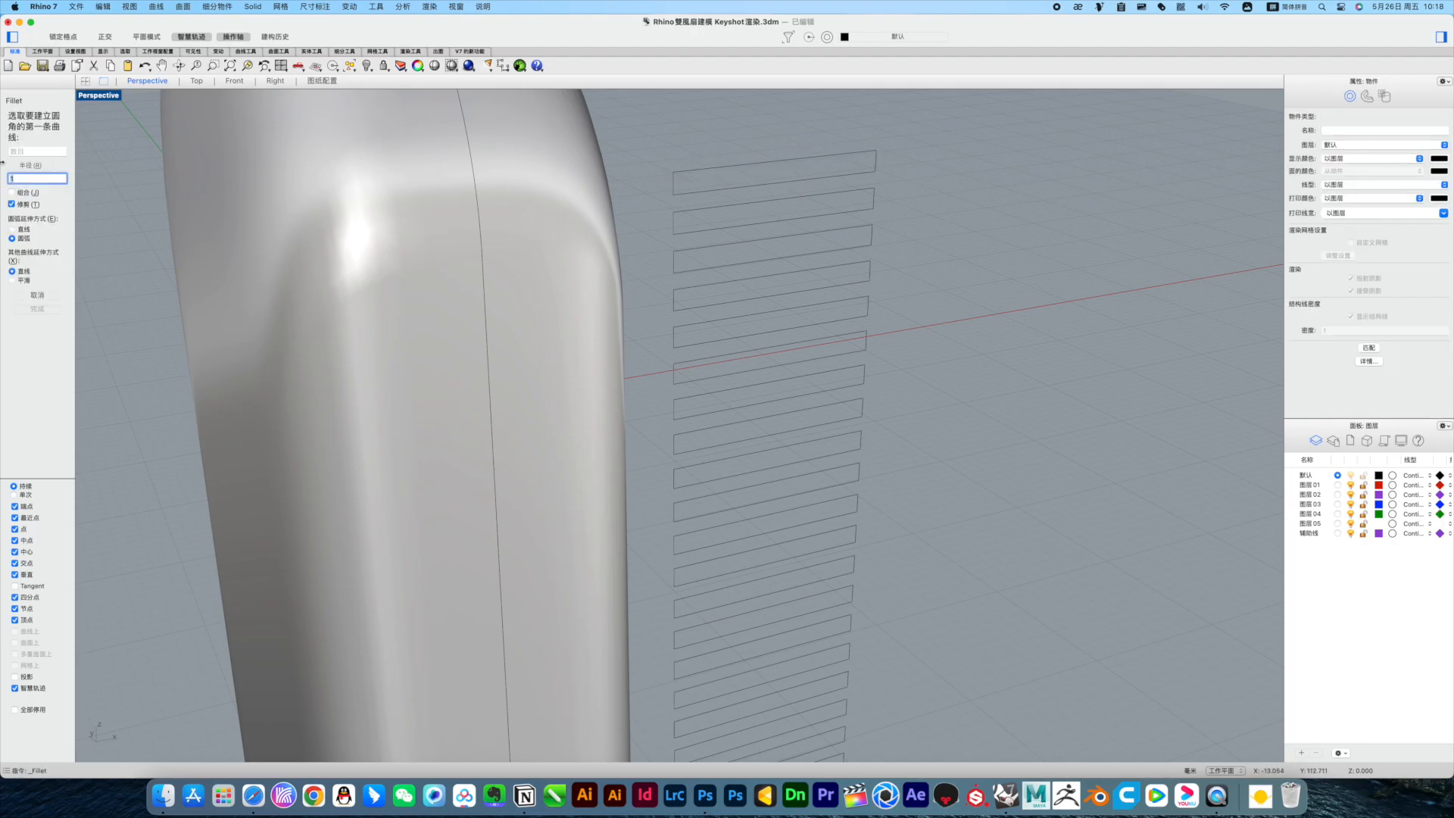
click(672, 189)
right_click(684, 188)
key(Escape)
Step: Delete all the rectangles below the filleted one
scroll(818, 273, down, 10)
drag(870, 574, 807, 424)
key(Delete)
Step: Create a linear array of the filleted rectangle with 60 copies running straight down in the Front view
drag(859, 272, 807, 239)
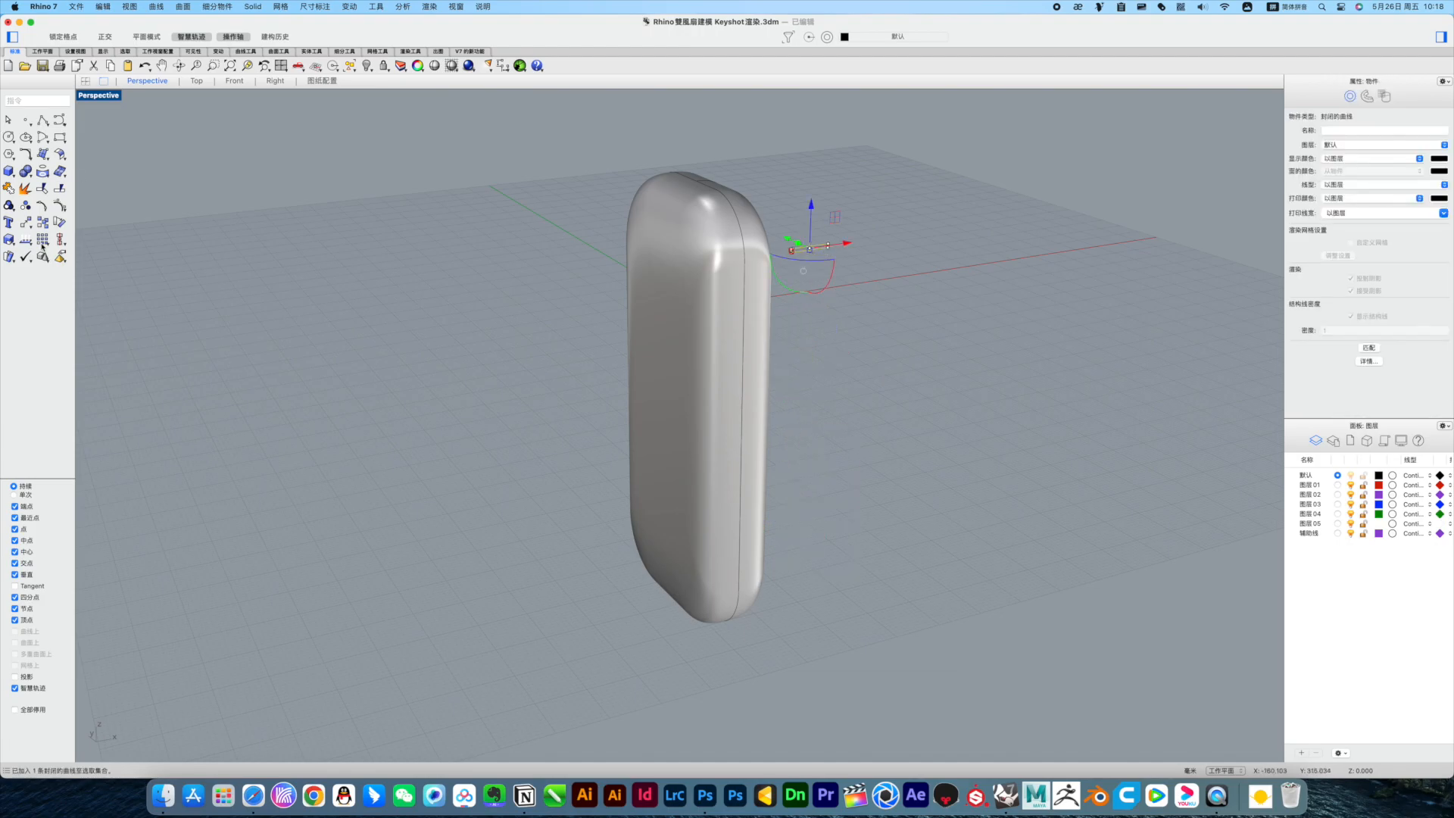
click(46, 242)
click(79, 321)
click(234, 81)
click(974, 226)
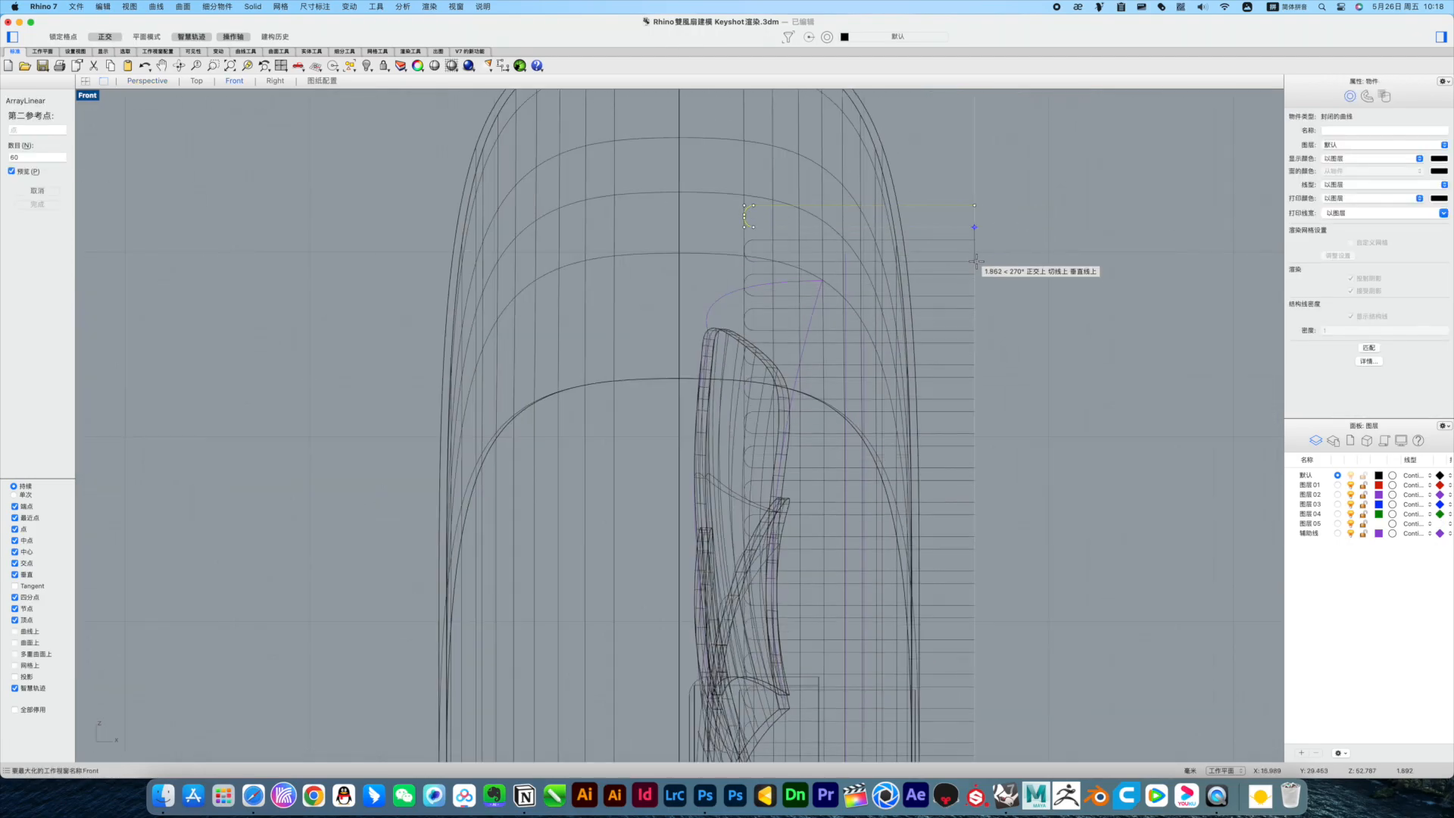
click(976, 265)
scroll(1006, 351, down, 3)
scroll(1006, 351, up, 1)
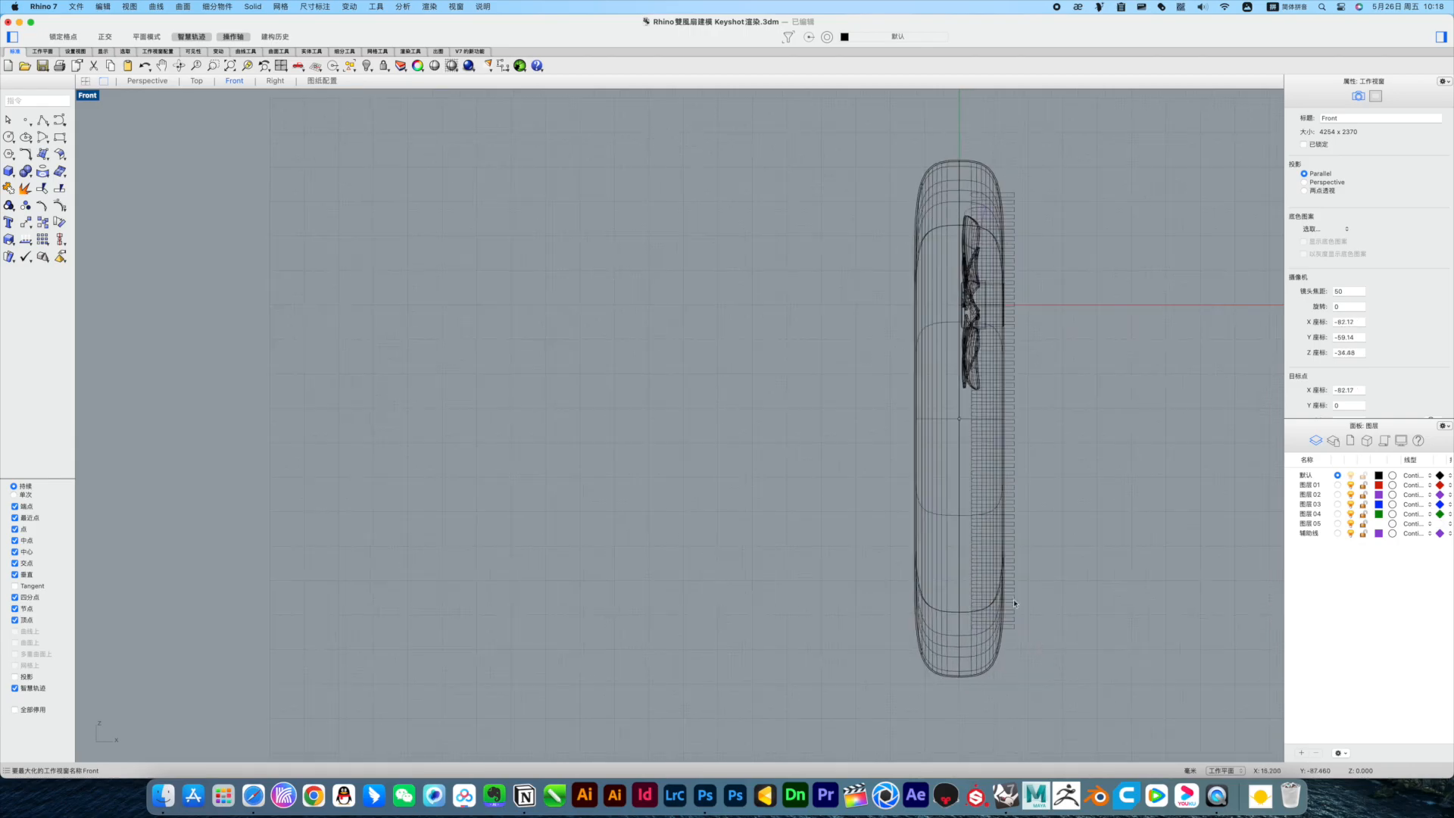
Step: Extrude the arrayed filleted rectangles straight into solid bars across the full width of the housing
drag(1052, 599, 1009, 150)
click(148, 81)
right_drag(711, 318, 545, 314)
shift+right_drag(545, 315, 837, 369)
click(45, 155)
mouse_move(174, 305)
click(228, 305)
click(12, 215)
click(619, 322)
click(712, 318)
right_drag(712, 318, 598, 299)
Step: Cut the ventilation slots by subtracting the rounded bars from the fan-side housing half with a Boolean difference
click(28, 159)
click(64, 181)
click(457, 298)
right_click(678, 341)
drag(598, 485, 499, 140)
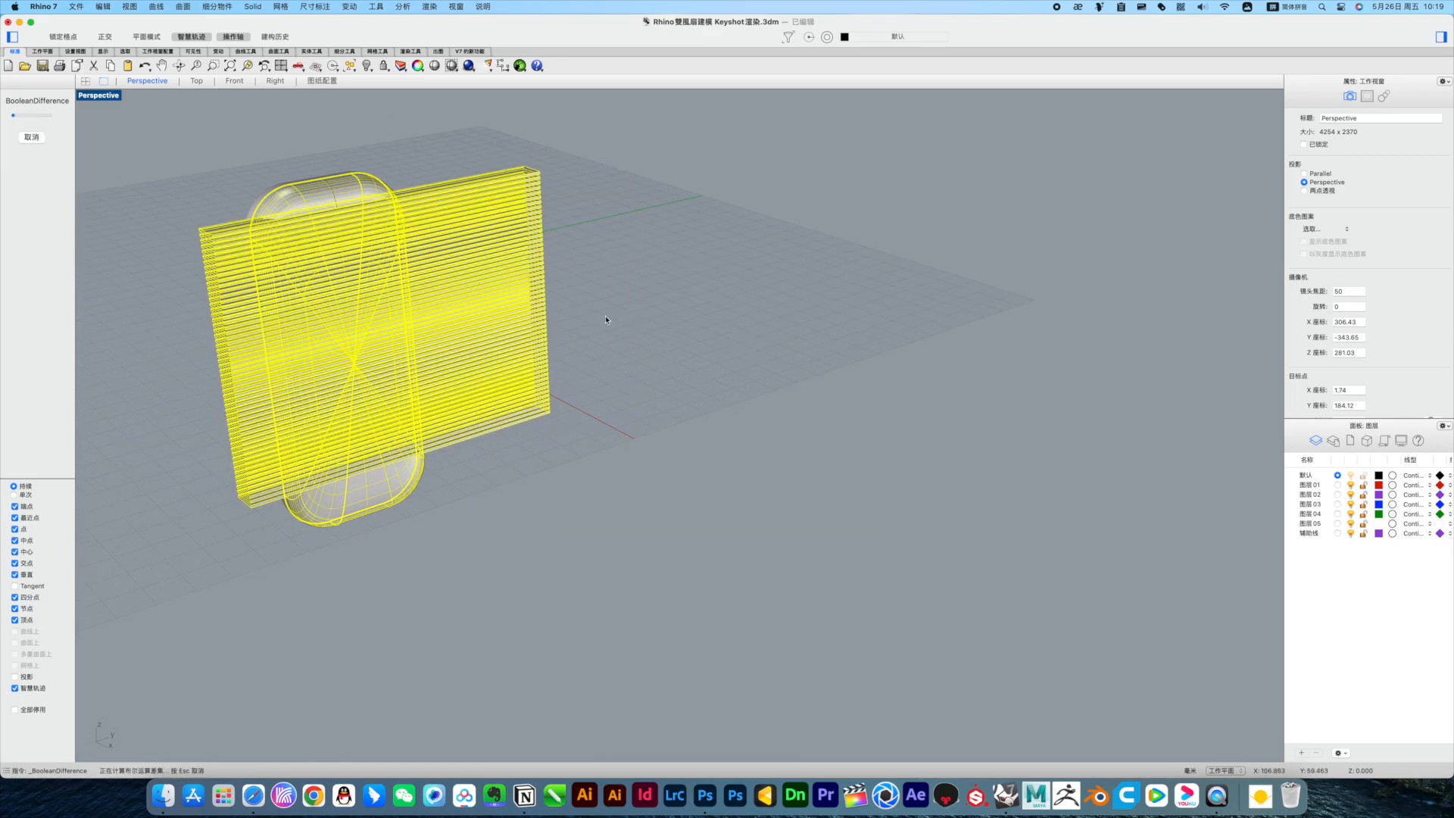
right_drag(484, 386, 698, 422)
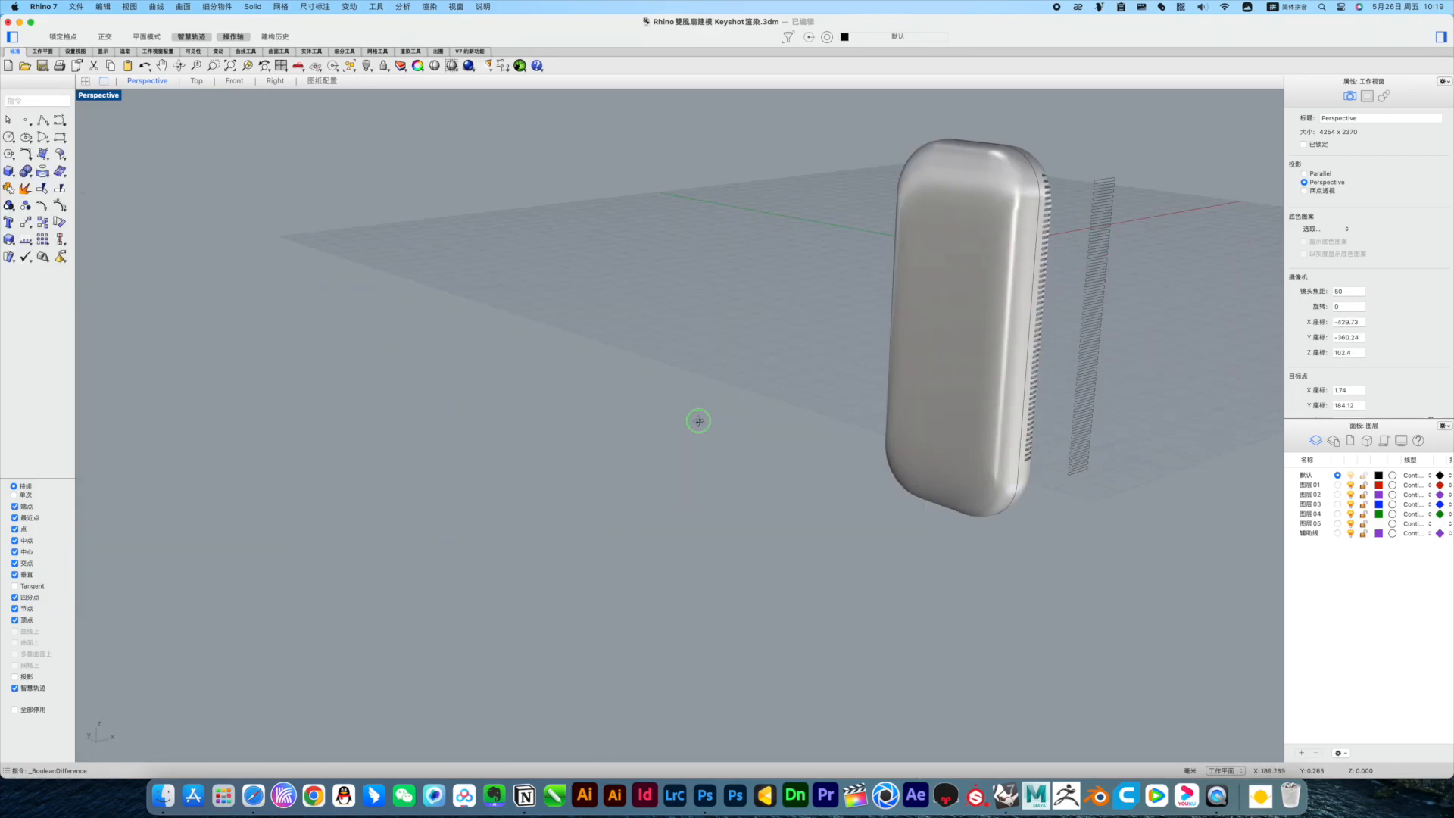
Step: Hide the leftover column of rectangle curves beside the slotted housing
scroll(1045, 466, up, 6)
shift+right_drag(1038, 468, 843, 465)
scroll(847, 455, down, 5)
right_drag(852, 394, 923, 199)
drag(924, 133, 1058, 523)
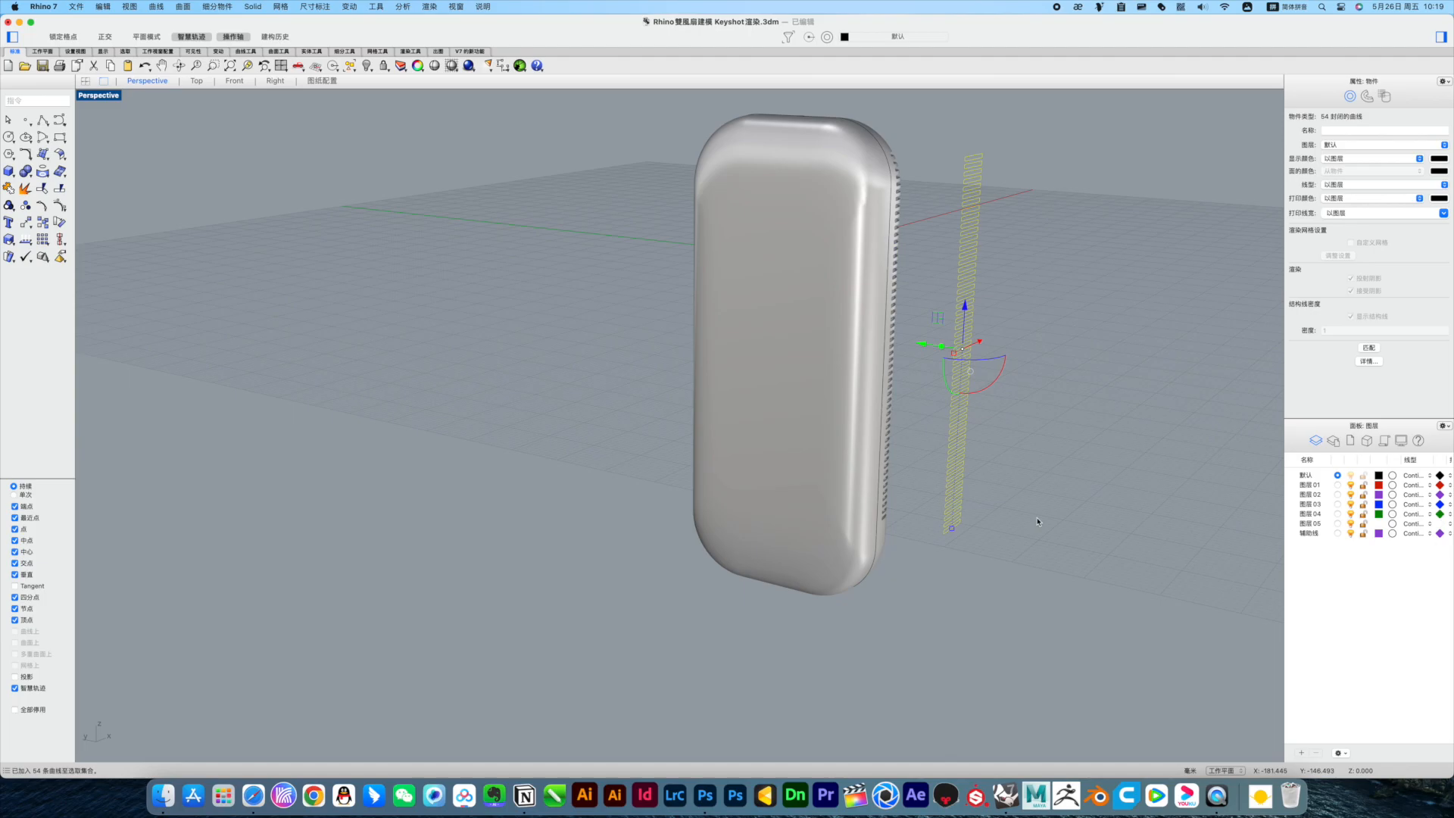
click(367, 65)
Step: Rename layer 图层 04 to 产品 and move the unslotted housing half onto it
right_drag(765, 318, 614, 311)
click(598, 311)
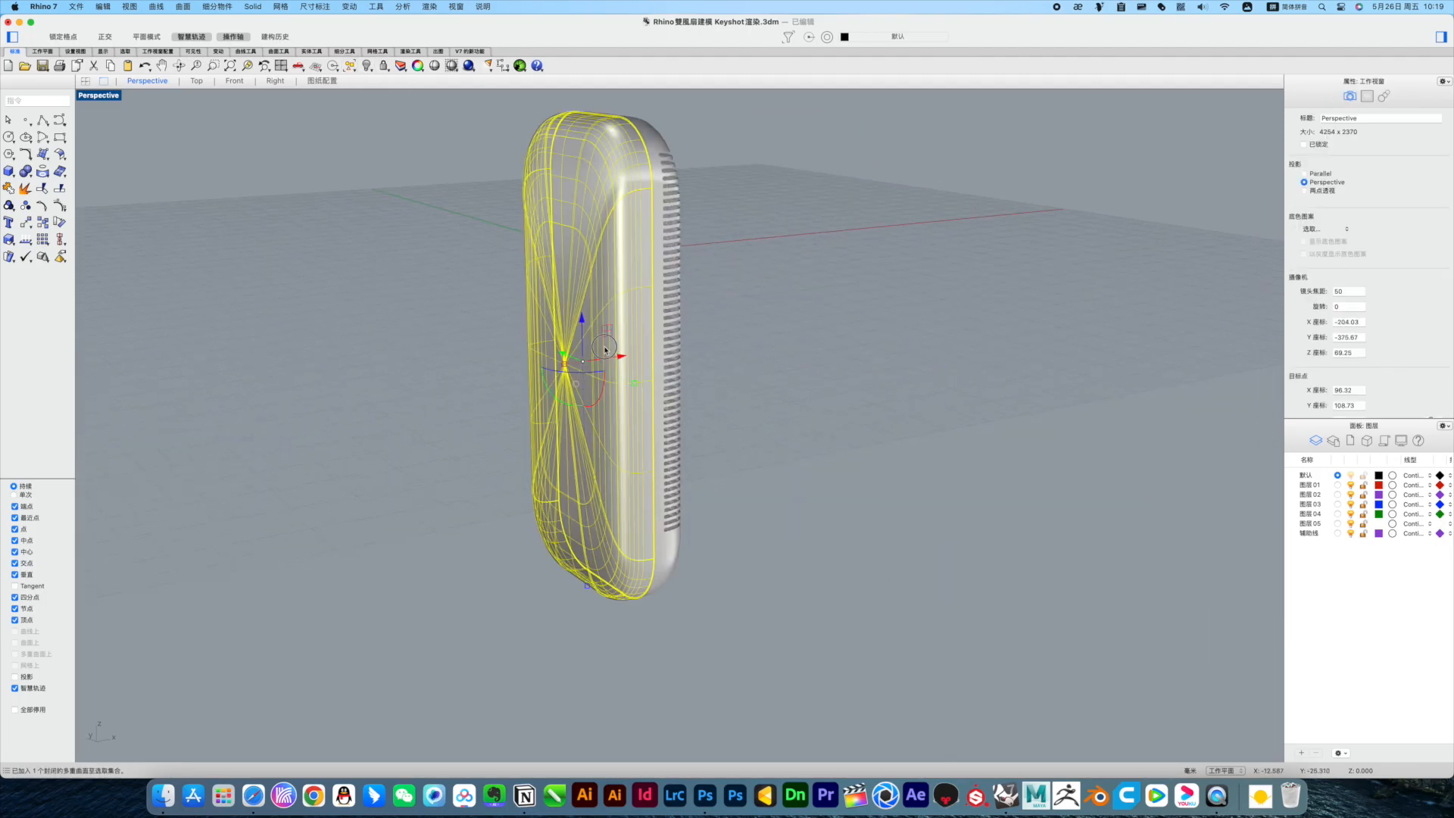
click(1311, 497)
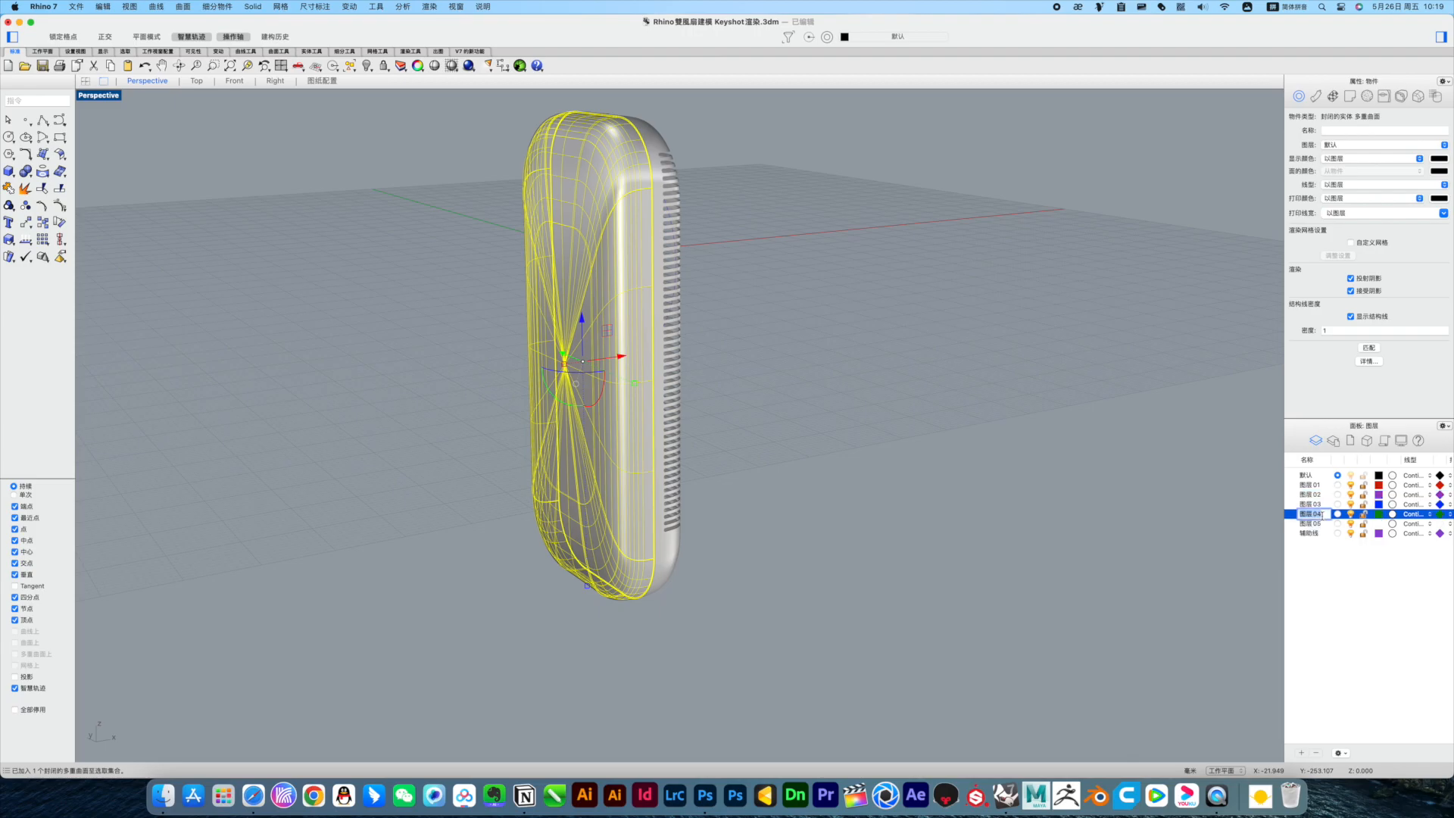
right_click(1329, 596)
click(1341, 595)
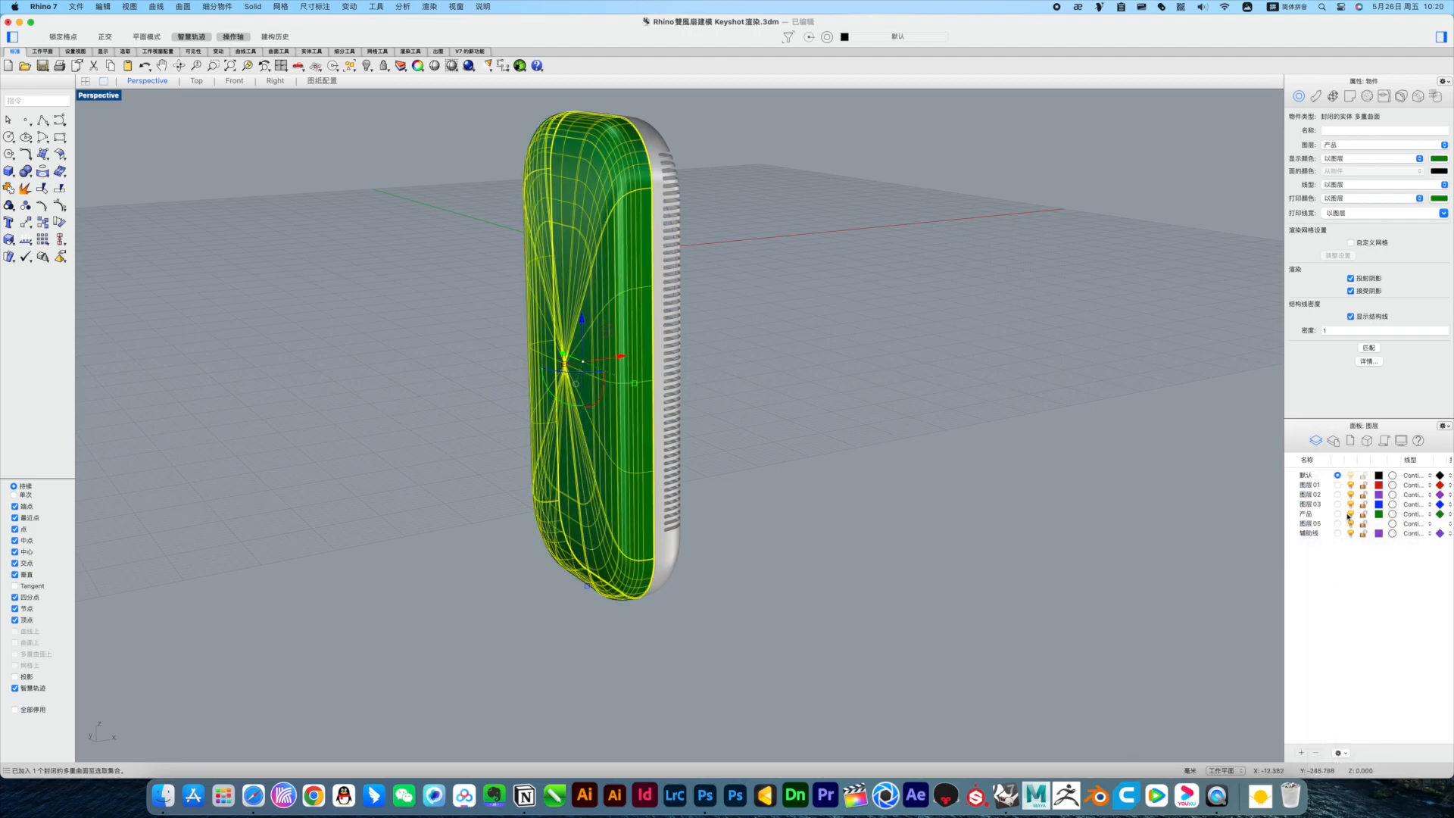
Step: Turn off the 产品 layer and rename 图层 01 to 主结构线 and 图层 03 to 杂
click(1349, 515)
click(1314, 485)
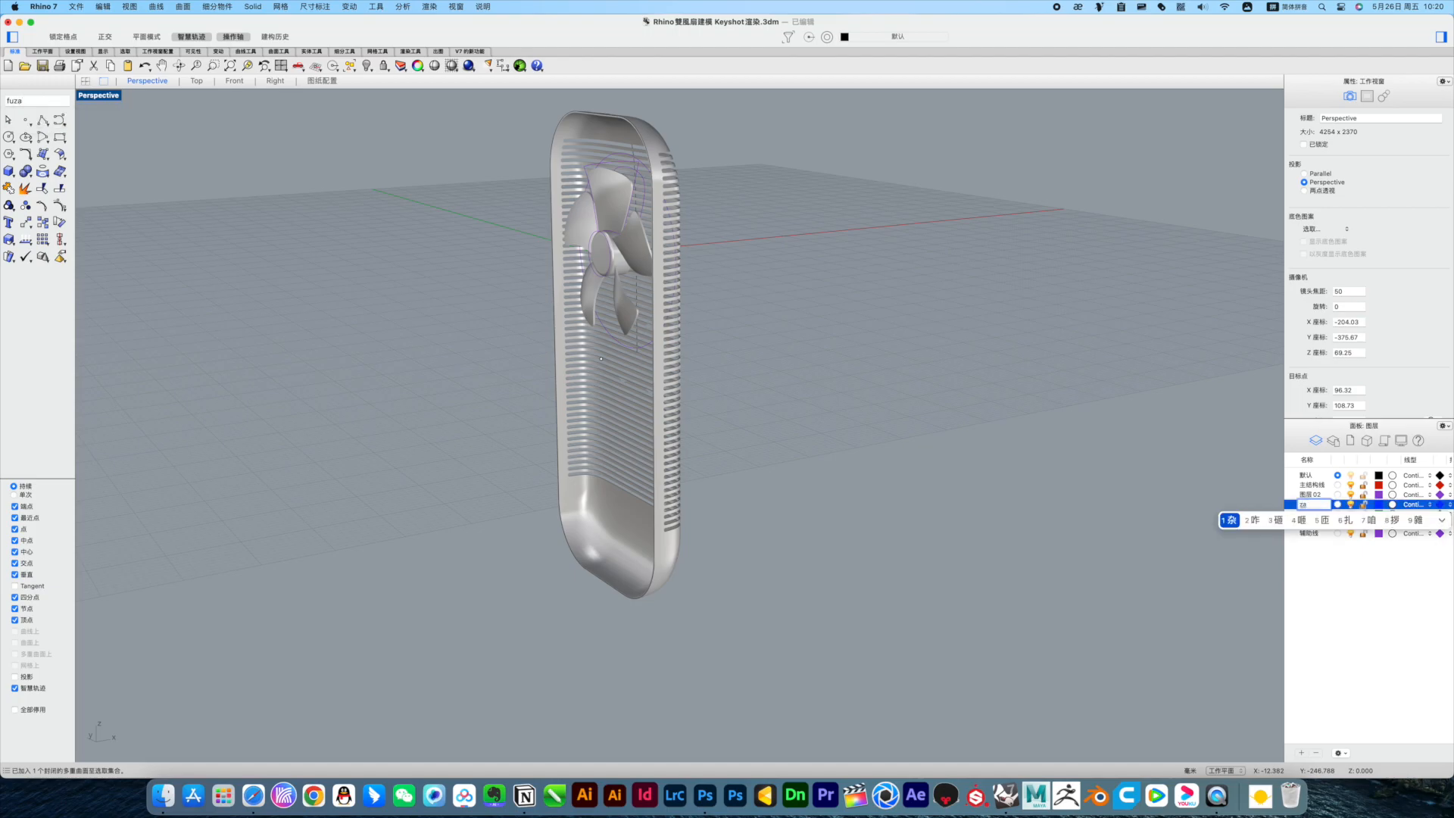
Step: Shift the motor cylinder along the X axis in the Front view until its end lines up with the slotted housing's outer face
right_drag(318, 303, 738, 295)
scroll(612, 375, up, 10)
click(911, 283)
key(super+m)
scroll(560, 530, up, 8)
drag(493, 512, 459, 513)
drag(553, 511, 531, 512)
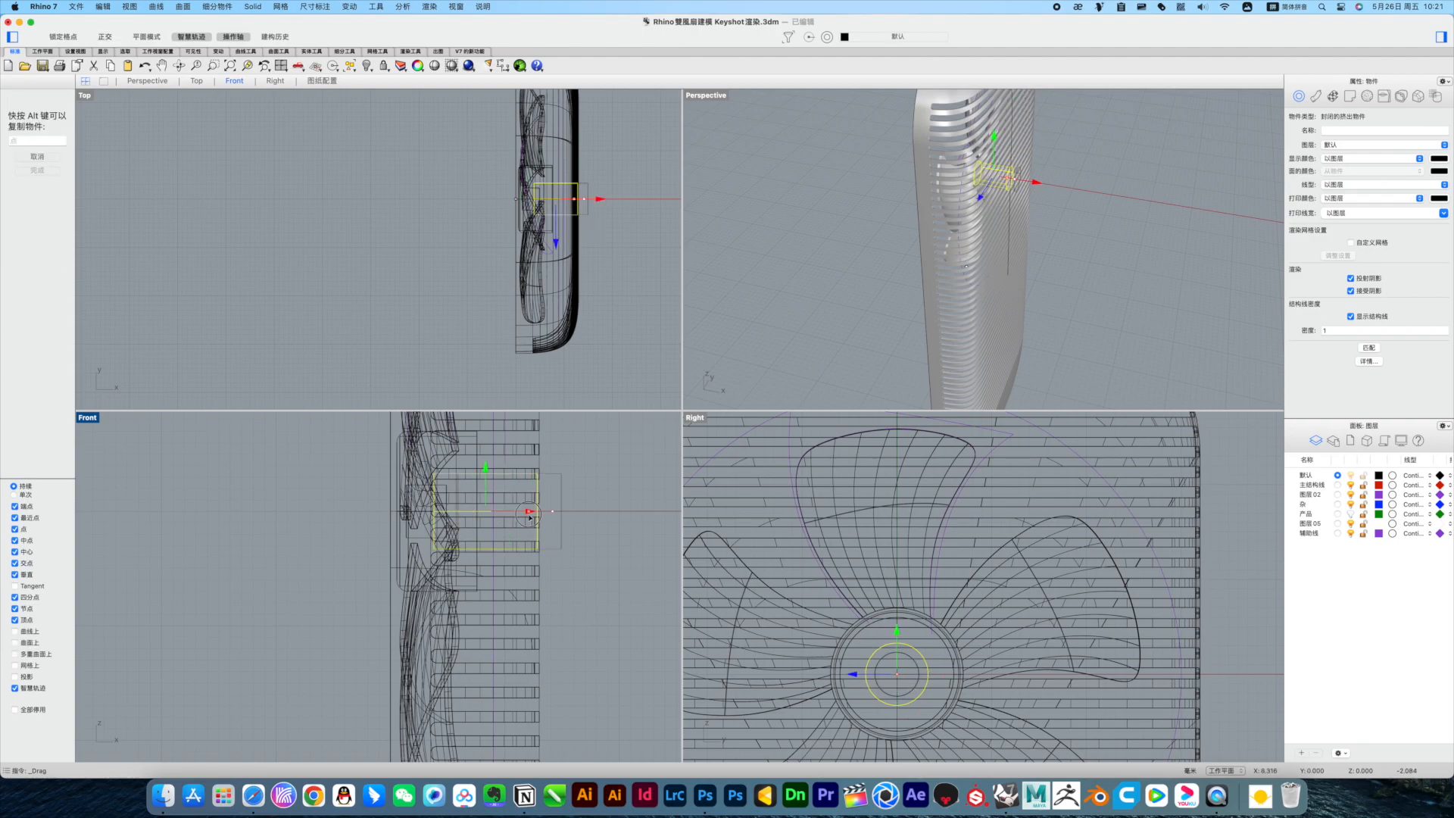
Step: Flatten the copied cylinder into a thin disc and scale it uniformly down to slightly wider than the motor cylinder
click(1129, 299)
right_drag(1128, 299, 1000, 311)
scroll(910, 194, up, 4)
click(932, 366)
click(1121, 254)
right_drag(1120, 254, 933, 203)
scroll(932, 201, up, 3)
click(975, 235)
drag(486, 515, 479, 512)
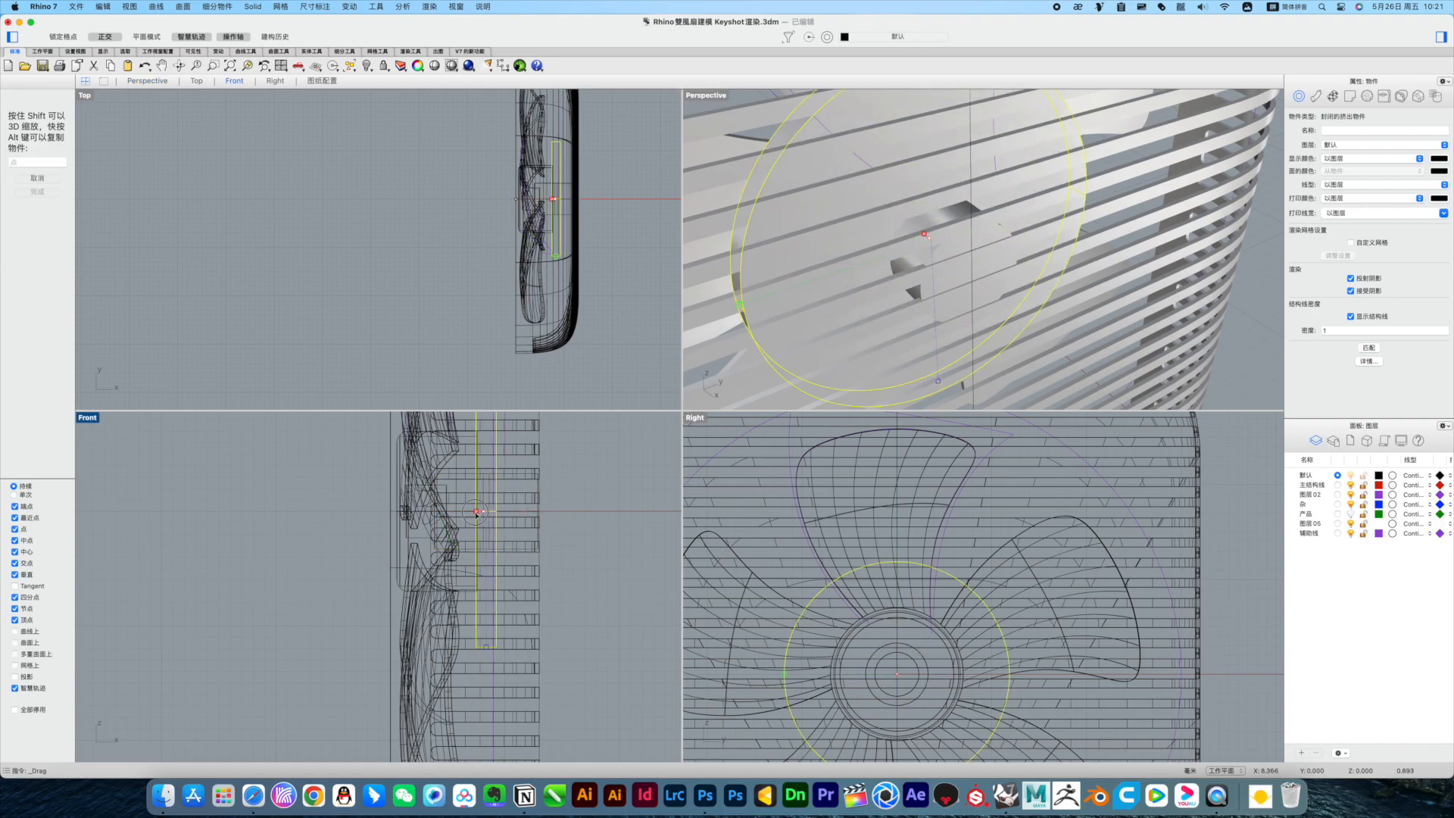
shift+drag(490, 596, 489, 565)
scroll(499, 530, up, 3)
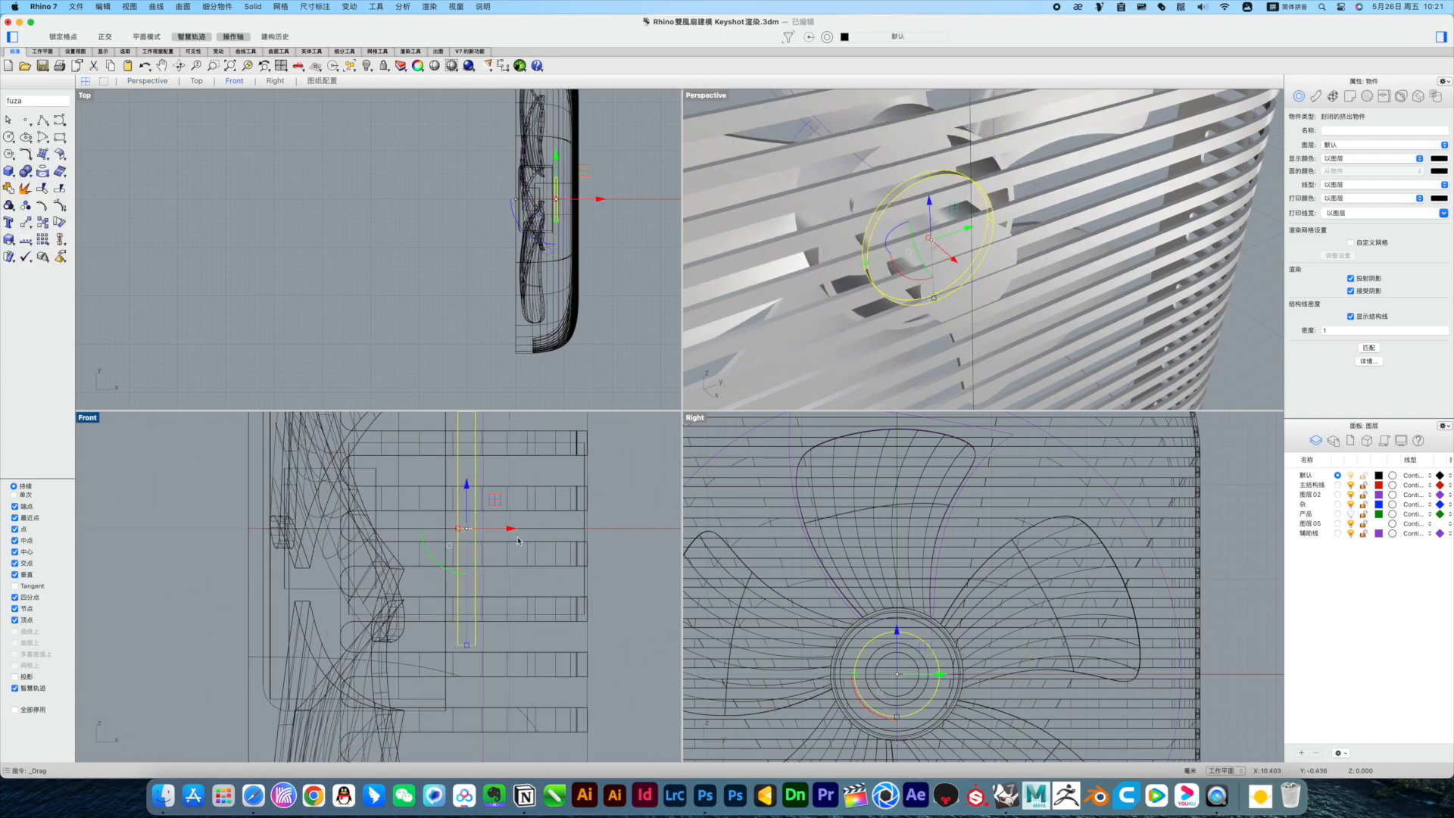
Step: Turn on Project snapping and move the thin disc along the X axis to the slotted housing's outer face in the Front view
scroll(621, 577, up, 5)
click(25, 678)
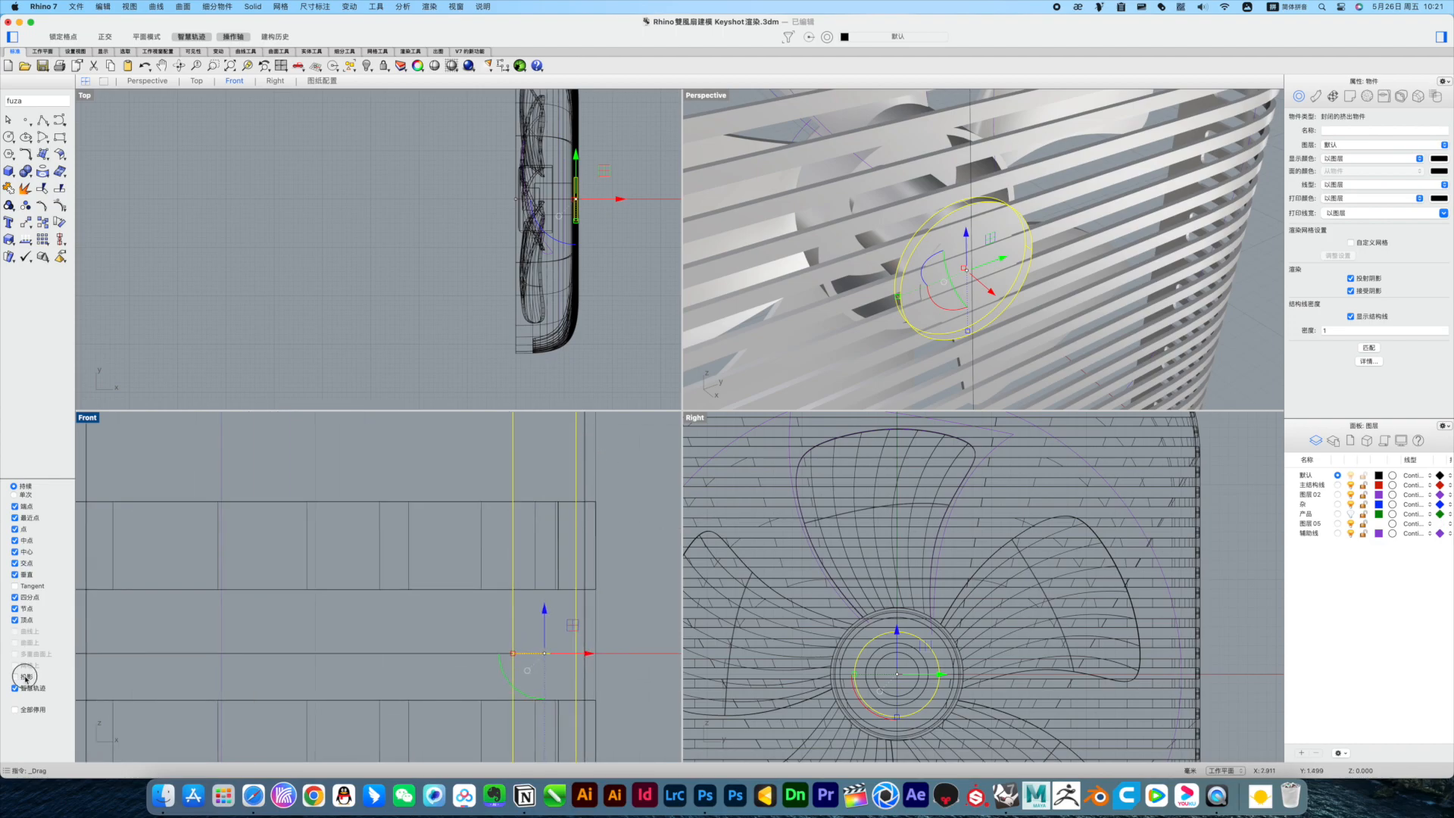
click(596, 483)
right_drag(947, 250, 989, 260)
scroll(990, 259, up, 3)
click(780, 190)
key(Escape)
scroll(782, 192, up, 4)
click(808, 202)
drag(533, 654, 516, 654)
key(super+z)
Step: Group the five-blade rotor, its hub, the motor cylinder and the thin disc into one fan assembly
scroll(977, 258, down, 5)
right_drag(976, 257, 1022, 229)
scroll(373, 601, down, 8)
right_drag(374, 601, 466, 621)
scroll(379, 606, up, 6)
scroll(379, 606, down, 3)
scroll(1014, 193, up, 6)
scroll(1080, 194, up, 5)
click(1082, 198)
shift+click(1041, 200)
mouse_move(1041, 200)
right_down()
mouse_move(993, 215)
mouse_move(1015, 216)
mouse_move(1028, 188)
right_up()
shift+click(985, 220)
shift+click(978, 231)
key(super+g)
scroll(977, 231, down, 8)
scroll(1015, 215, down, 4)
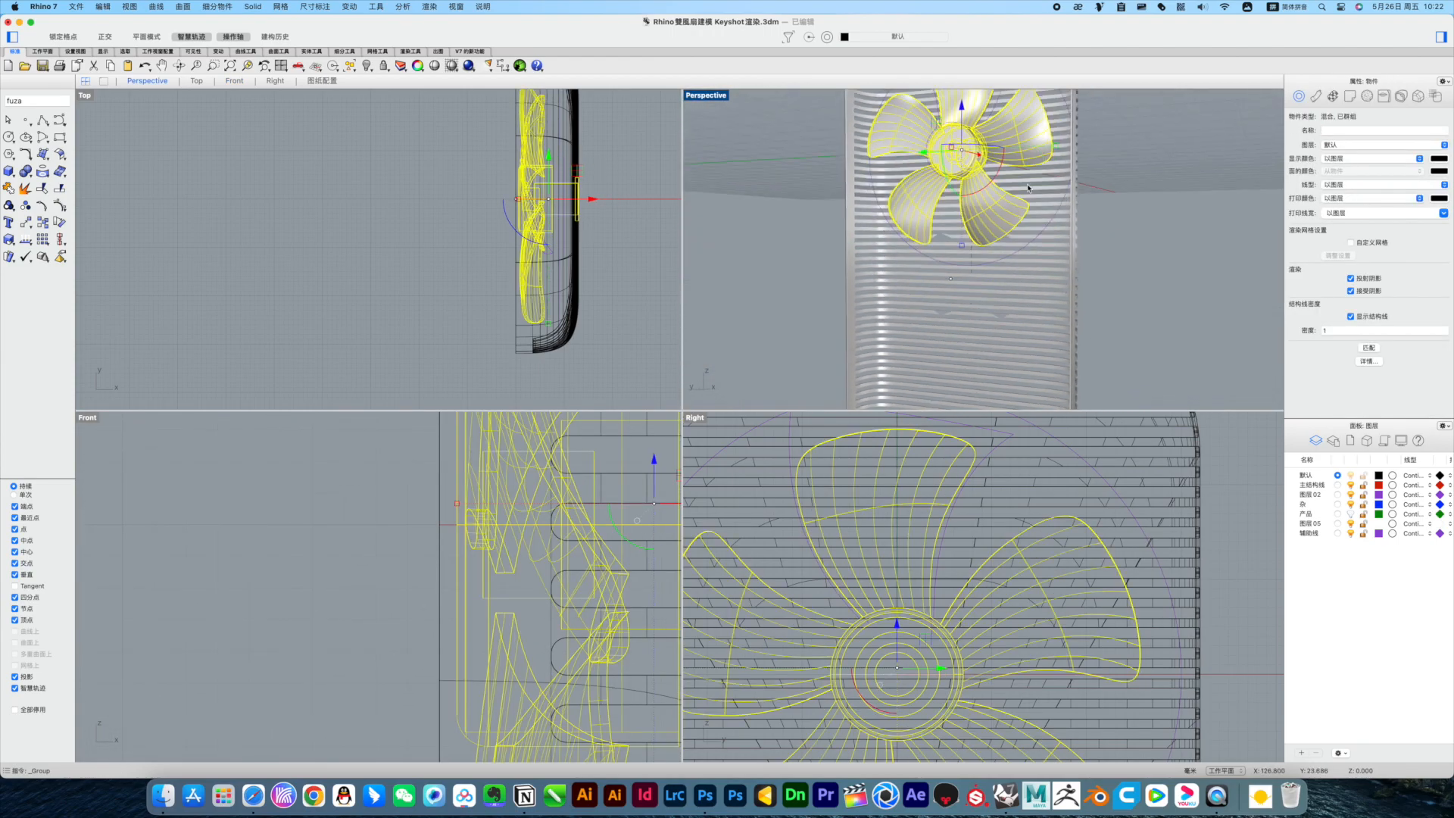
Step: Copy the fan group straight down in the Right view and shift both fans slightly upward together within the housing
scroll(881, 463, down, 10)
scroll(885, 553, up, 2)
drag(883, 451, 882, 581)
shift+click(1007, 216)
mouse_move(1015, 220)
right_down()
mouse_move(1023, 177)
mouse_move(1011, 243)
right_up()
scroll(1011, 250, down, 3)
right_drag(890, 523, 881, 554)
drag(874, 552, 874, 547)
Step: Turn the 产品 layer back on and extract the wireframe curves of the unslotted housing half
click(1015, 515)
right_drag(1082, 238, 1084, 263)
scroll(1084, 263, down, 4)
click(1351, 514)
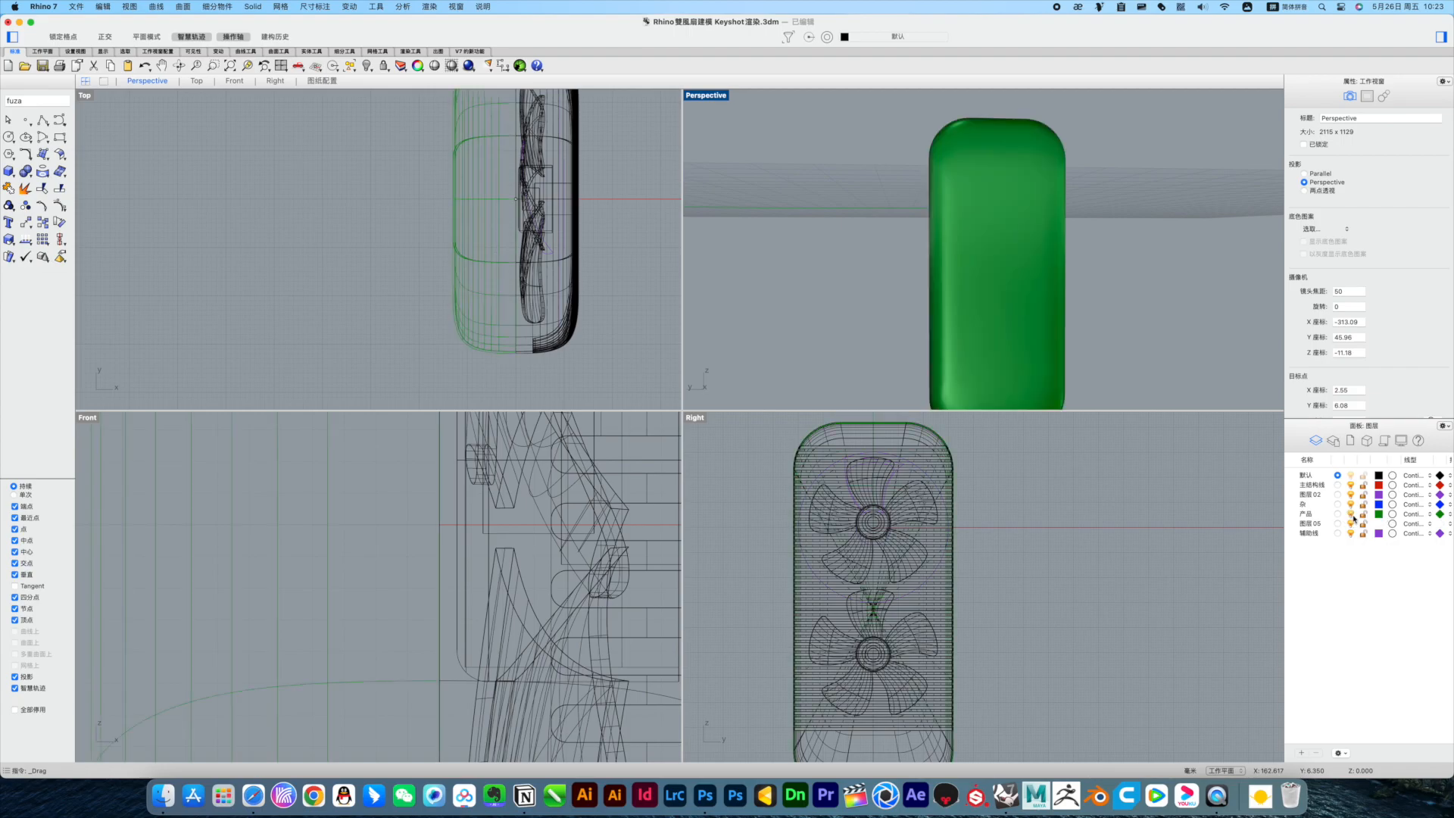
click(998, 286)
mouse_move(1132, 335)
right_down()
mouse_move(1108, 312)
mouse_move(1121, 335)
right_up()
click(43, 172)
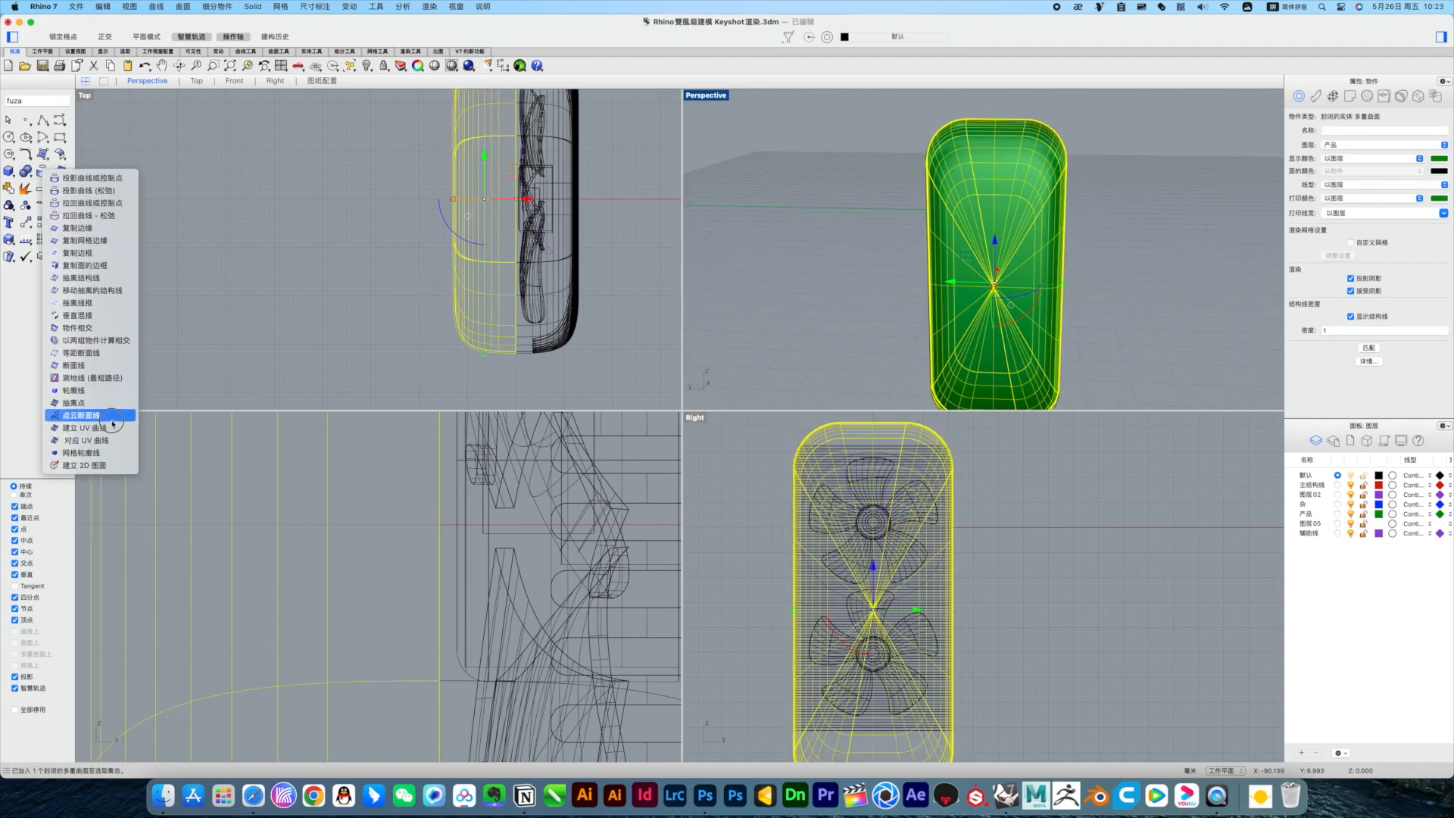
click(84, 302)
click(1003, 134)
right_drag(1001, 135, 1017, 144)
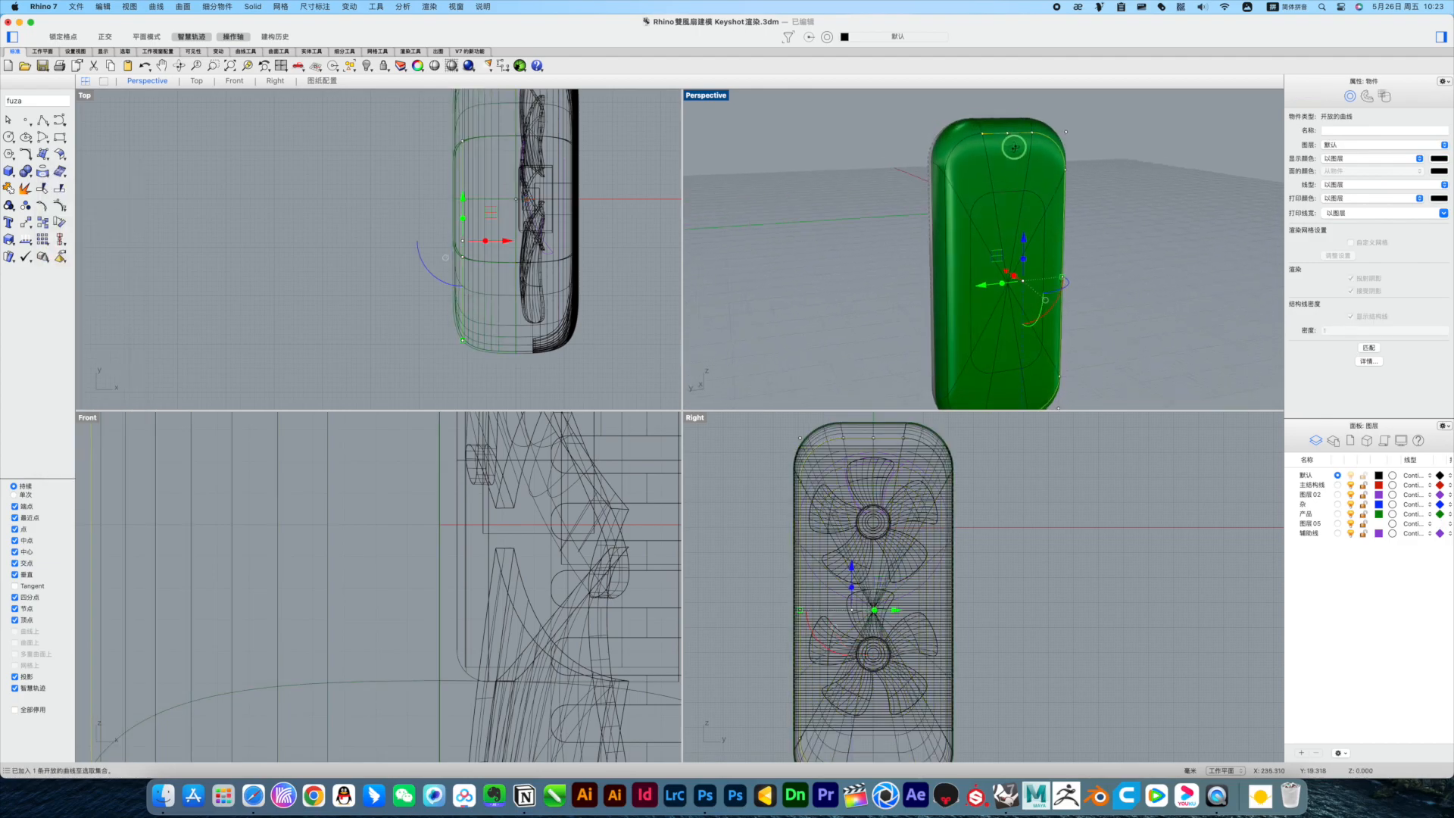
click(1019, 154)
Step: Select the three extracted curves that run around the housing's back face and scale them slightly inward in the Right view
click(42, 173)
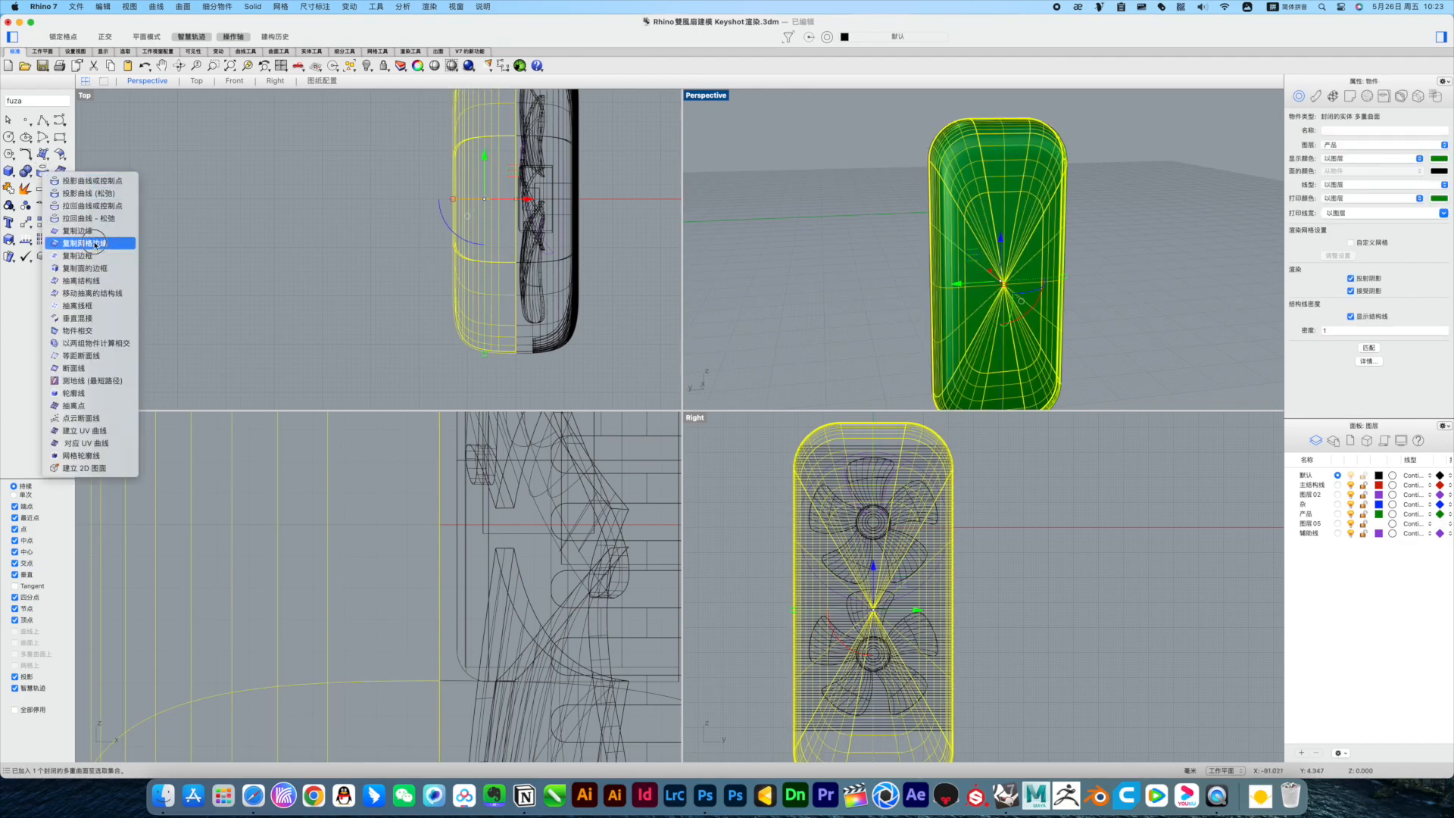
click(101, 281)
click(1052, 152)
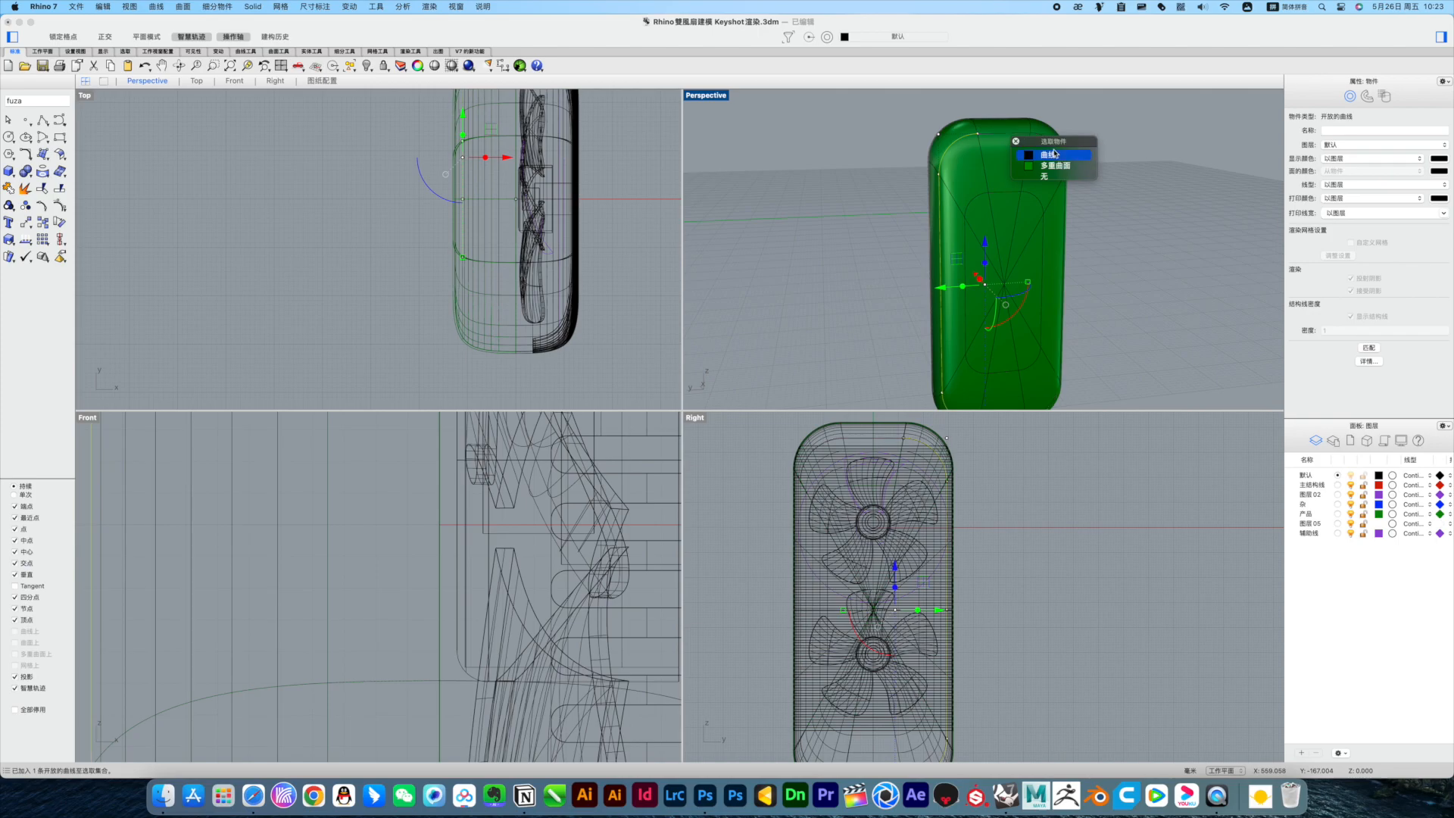
right_drag(1117, 296, 992, 320)
drag(803, 610, 809, 610)
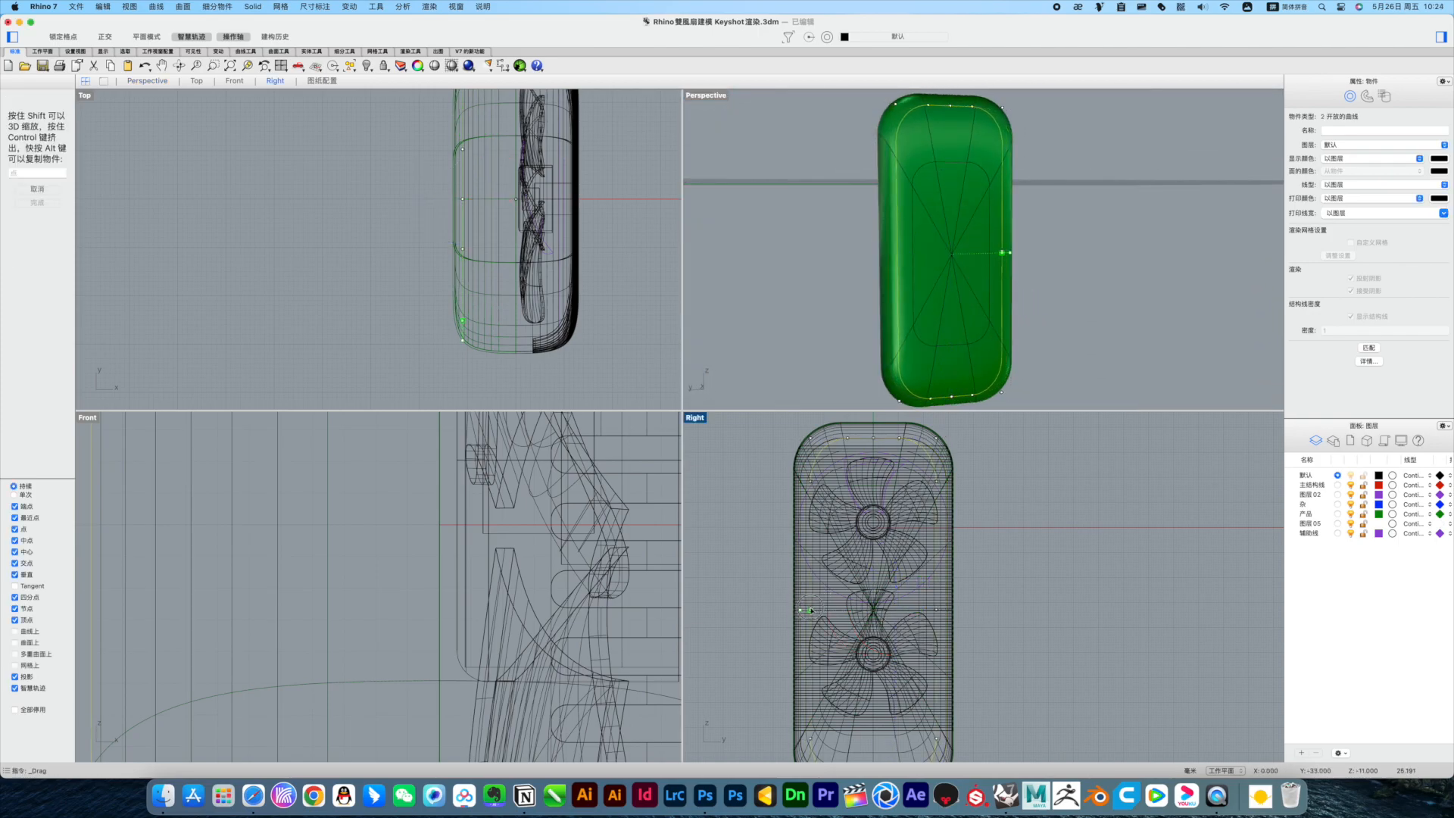
Step: Join the selected curves into one closed outline and place it flat, clear of the housing's back face
click(11, 189)
right_drag(765, 253, 818, 276)
drag(942, 260, 957, 265)
click(841, 265)
right_drag(841, 265, 905, 239)
scroll(553, 499, down, 15)
scroll(538, 562, down, 5)
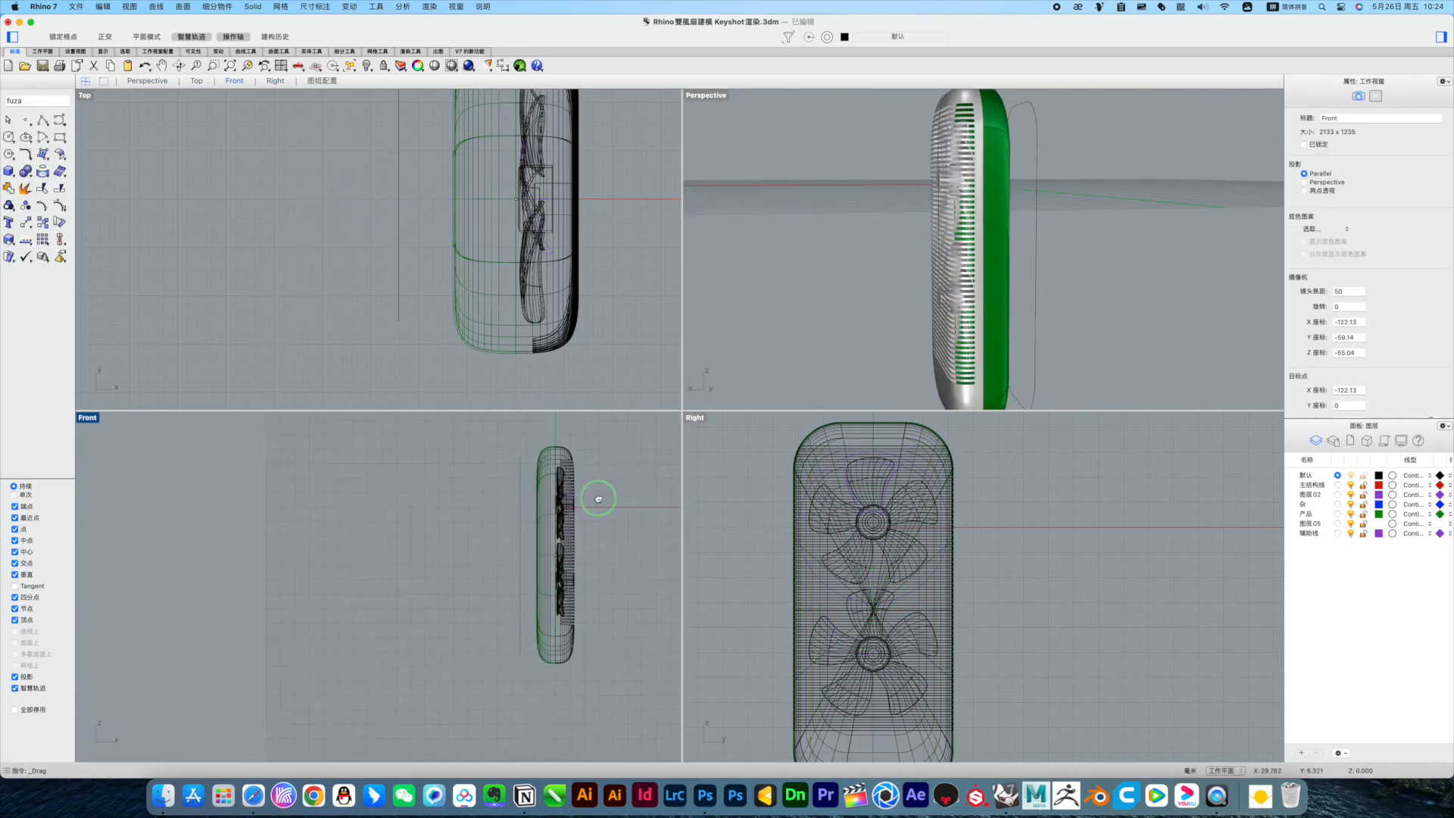
drag(564, 706, 565, 705)
super+click(547, 507)
super+click(520, 506)
right_drag(1101, 265, 1069, 238)
scroll(944, 208, up, 6)
scroll(1002, 259, down, 4)
click(1083, 284)
click(1069, 298)
scroll(1074, 311, down, 5)
right_drag(848, 752, 865, 660)
drag(771, 642, 998, 727)
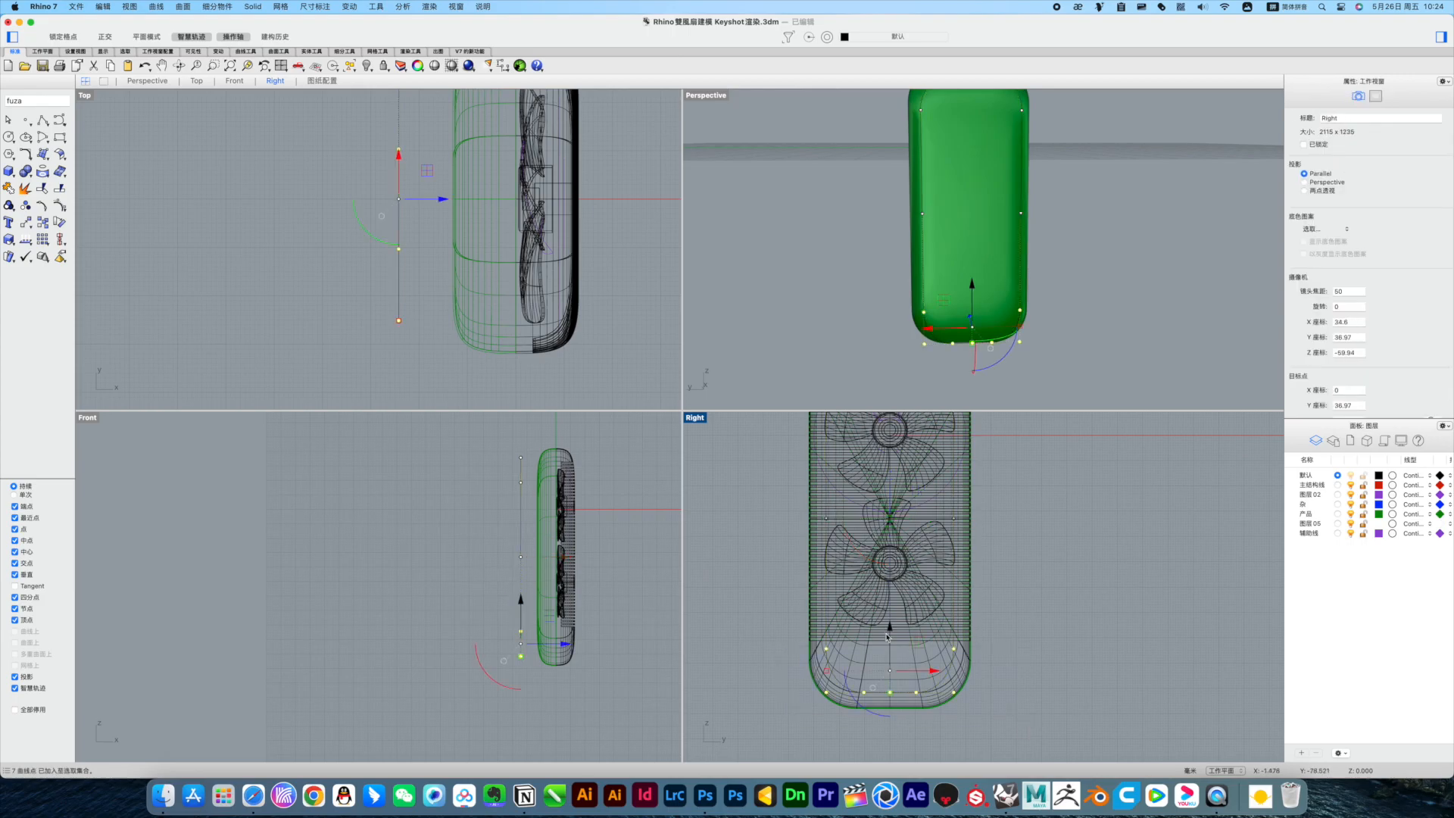
key(Escape)
key(Escape)
Step: Move the outline's lower control points upward in the Right view to shorten the outline to just below the lower fan's centre
right_drag(1086, 304, 1071, 334)
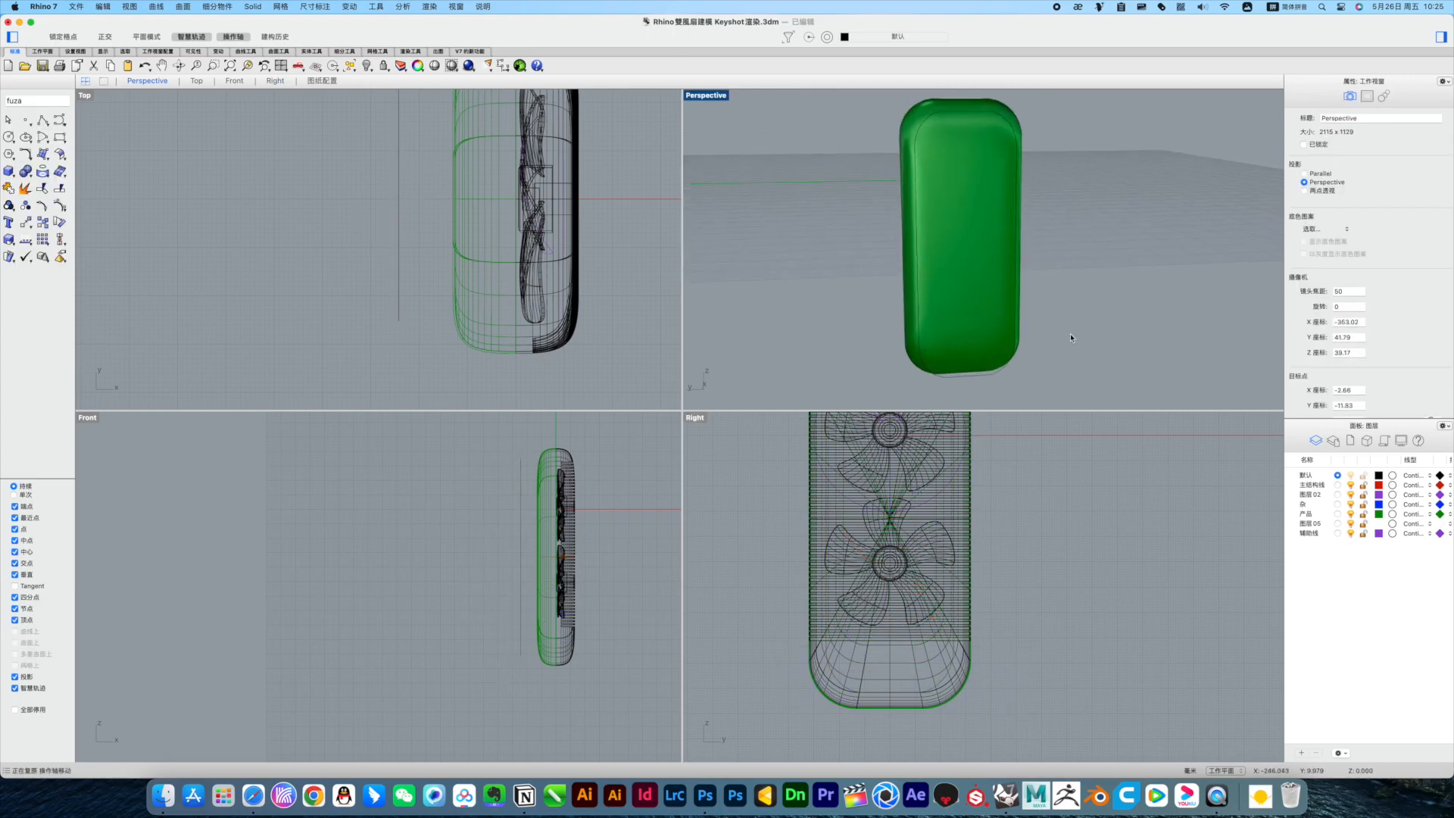
scroll(939, 357, up, 4)
click(961, 372)
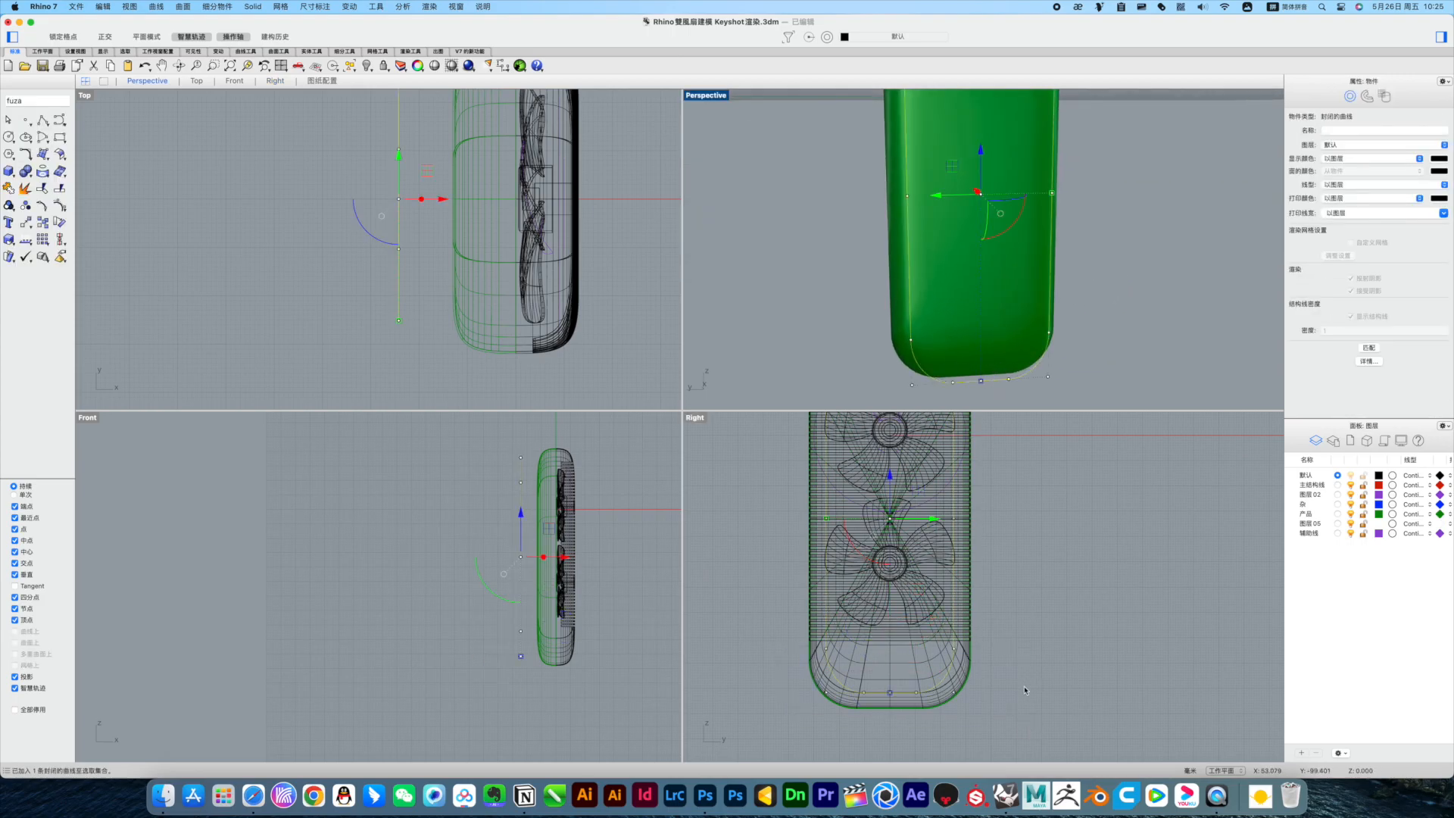
drag(757, 633, 998, 723)
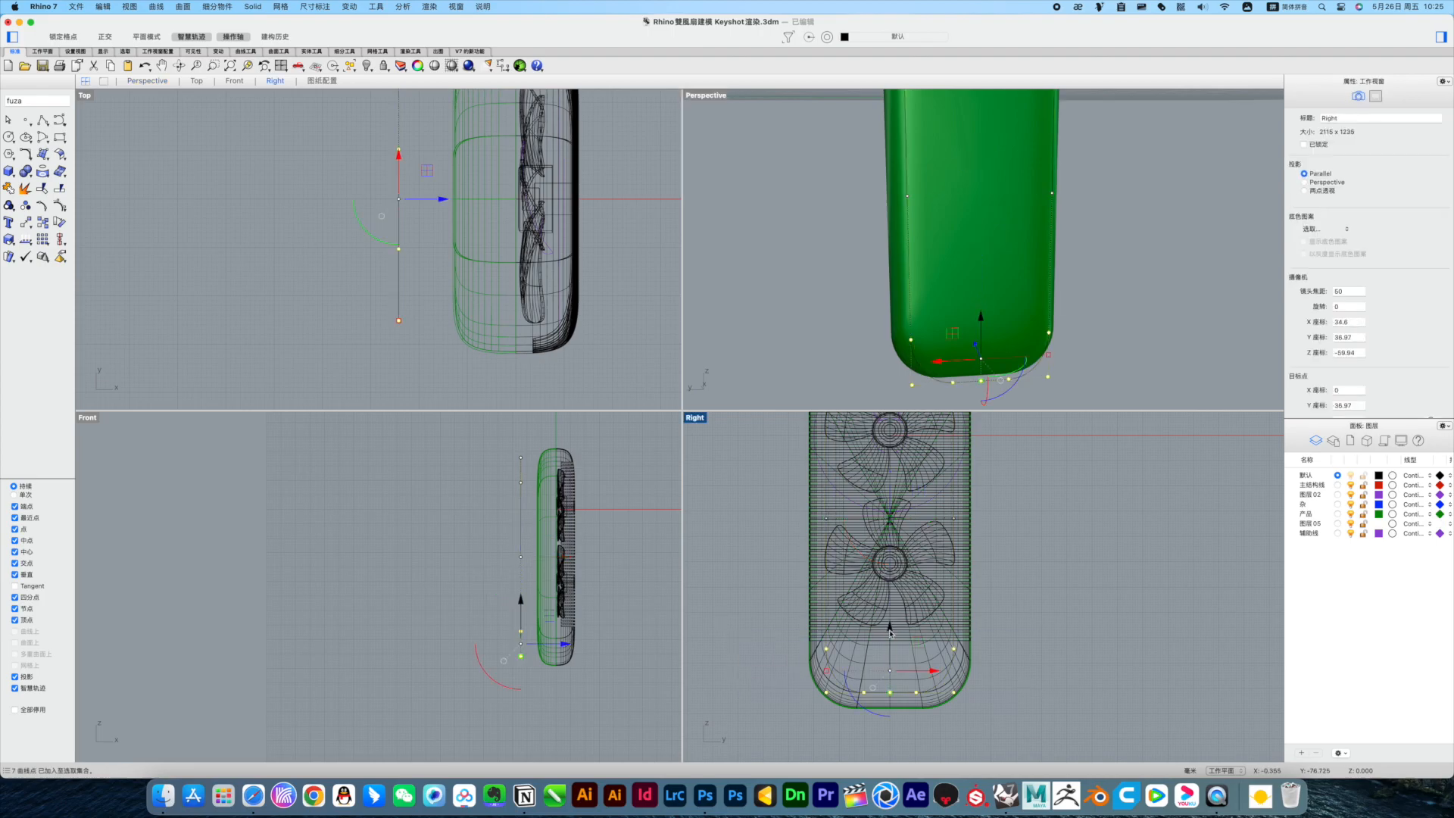
scroll(1020, 579, down, 3)
right_drag(1019, 581, 1018, 648)
scroll(920, 456, up, 2)
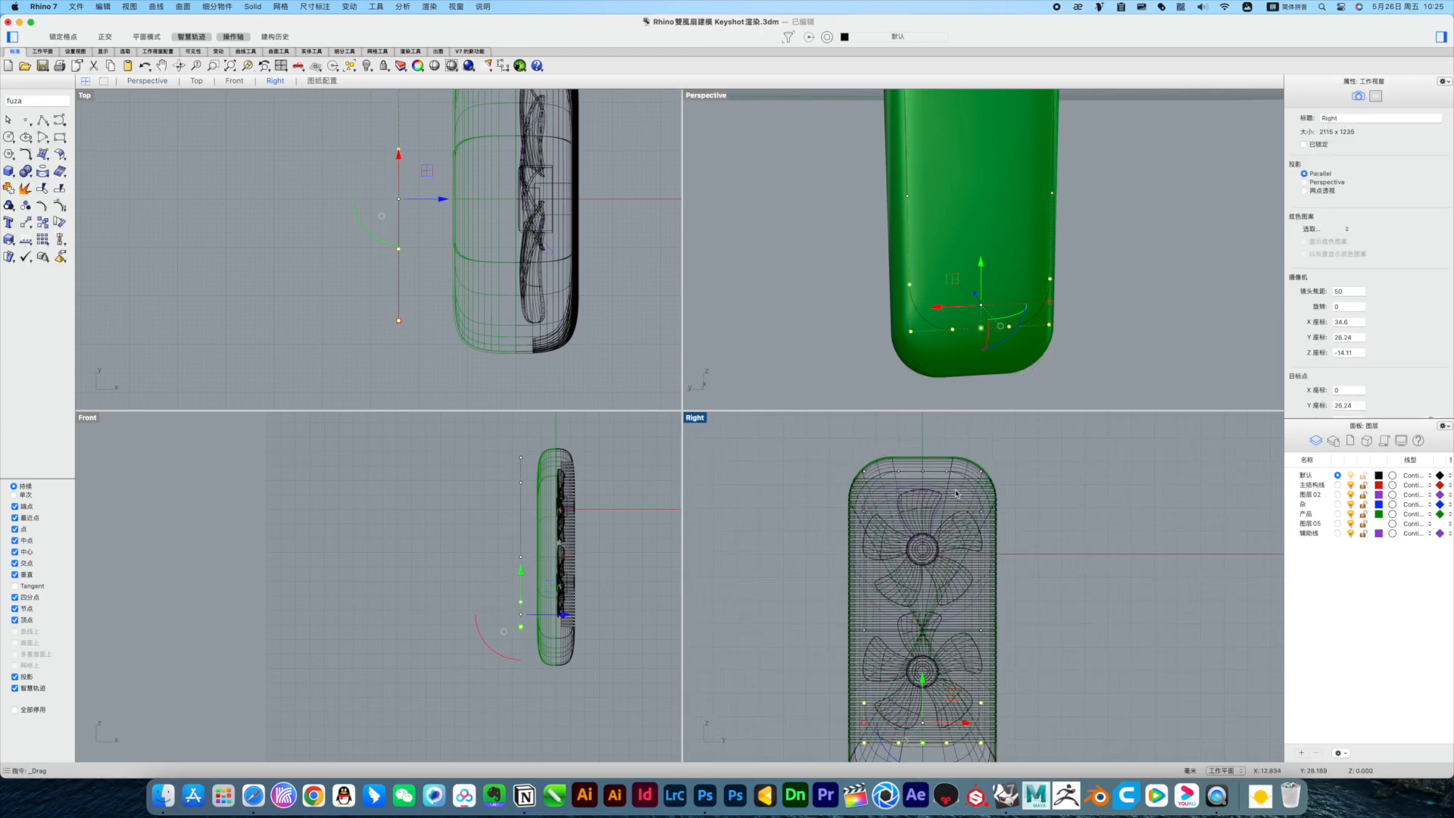
Step: Project the shortened outline onto the back surface of the unslotted housing from the Right view
click(1042, 509)
right_drag(1083, 326, 1136, 368)
click(1042, 312)
shift+click(1042, 372)
right_drag(1037, 583, 1034, 547)
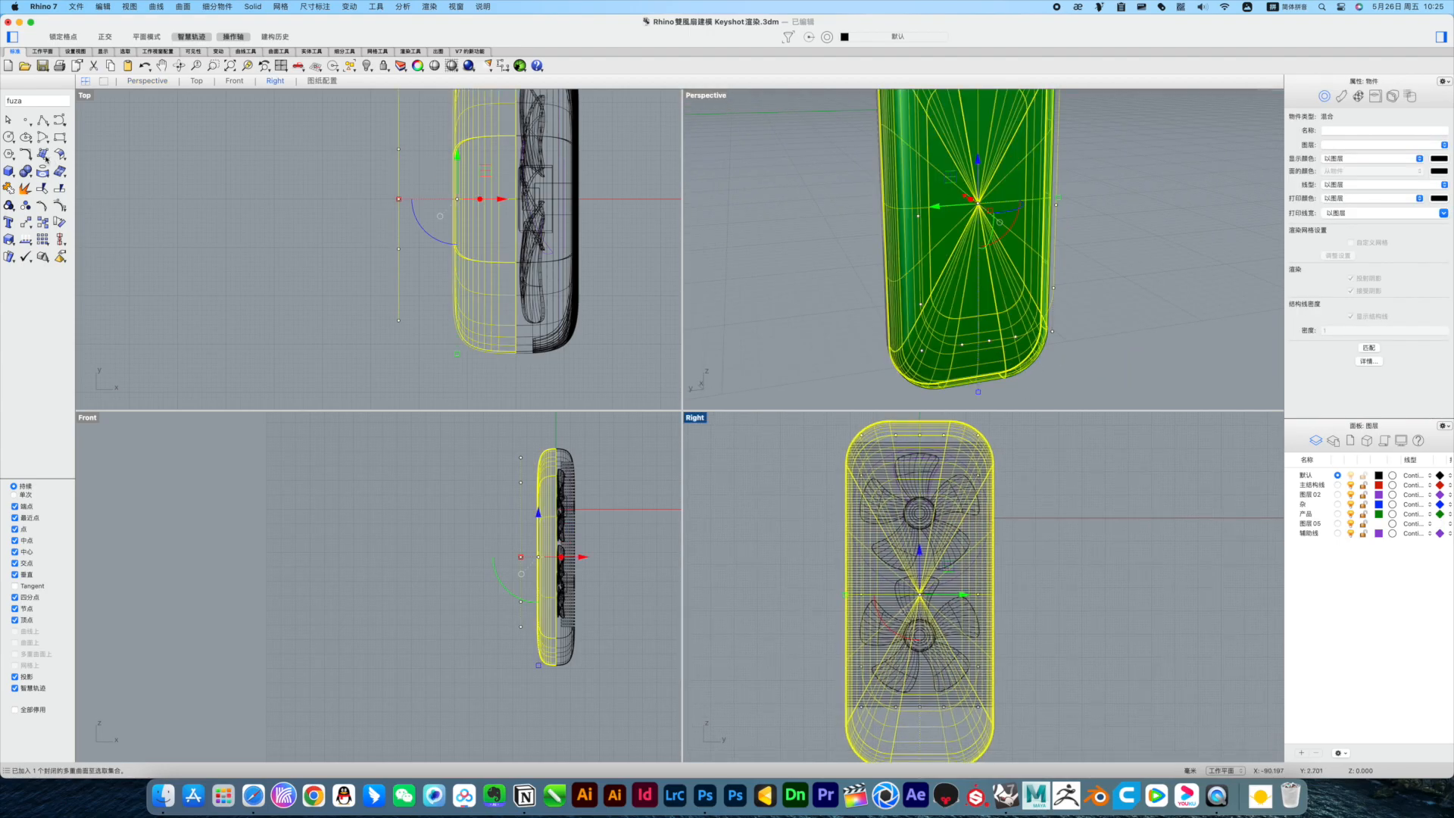
key(Escape)
Step: Move the original flat outline curve onto layer 杂 and turn that layer off
right_drag(940, 301, 1000, 334)
click(891, 275)
key(super+z)
right_click(1313, 504)
click(1336, 650)
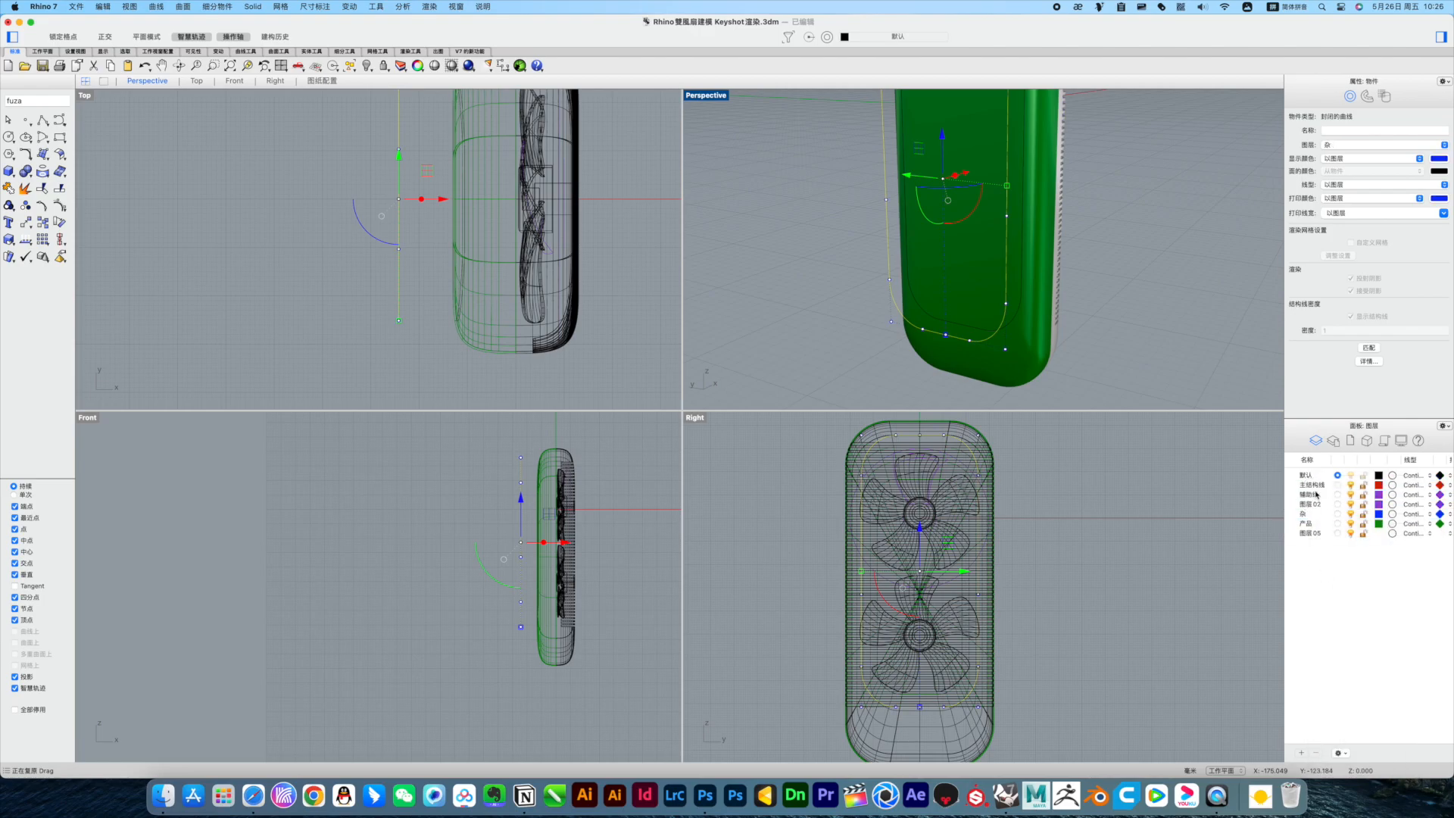
click(1350, 505)
Step: Offset the projected outline by a narrow distance in the Right view to make a closely spaced pair of curves
right_drag(982, 375, 1084, 343)
click(1020, 383)
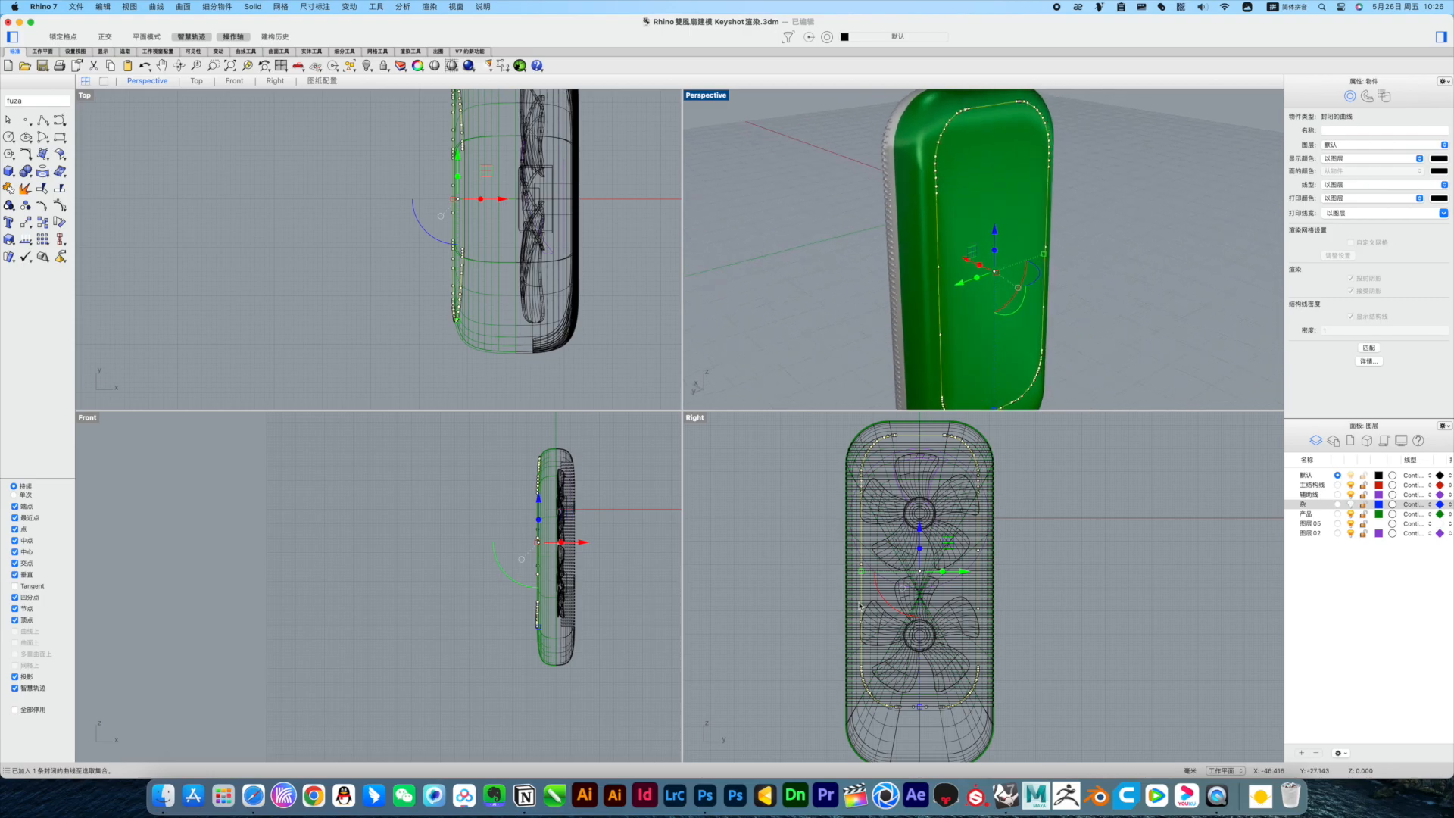
scroll(889, 442, up, 15)
click(31, 157)
click(66, 215)
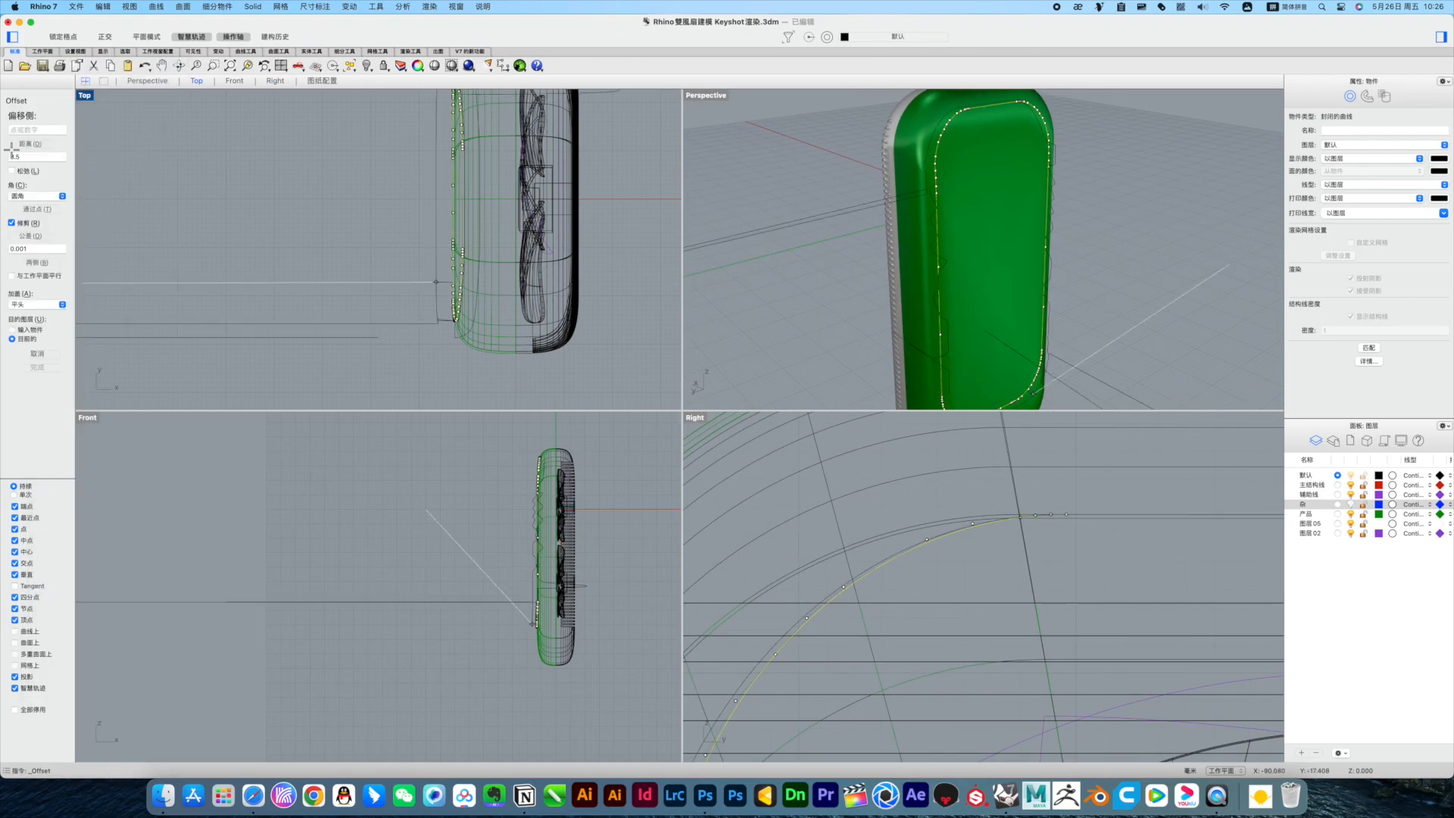
click(936, 563)
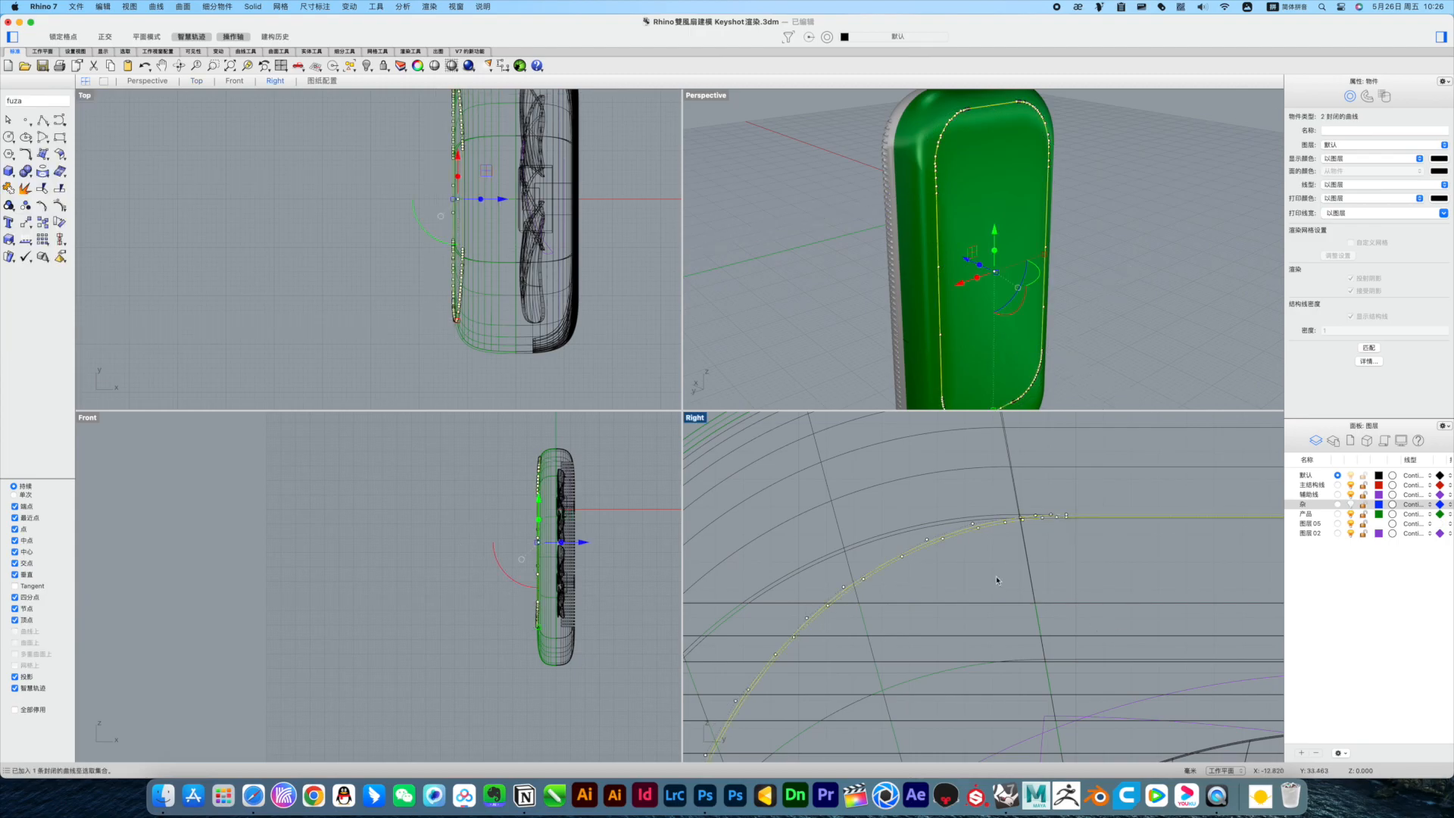
click(1042, 341)
Step: Offset the projected outline inward by 2 mm in the Right view
click(30, 154)
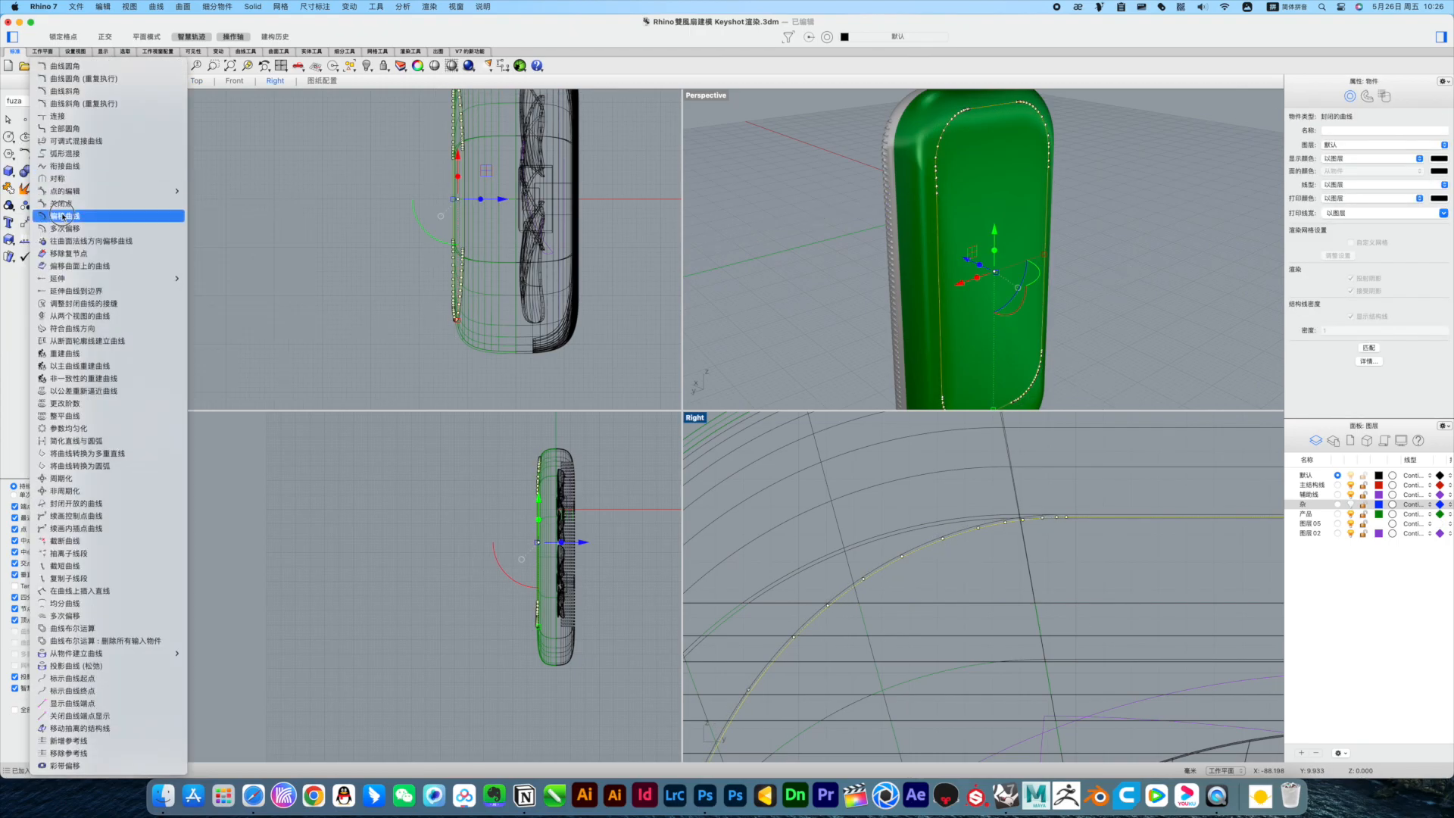
click(66, 215)
scroll(1131, 654, down, 6)
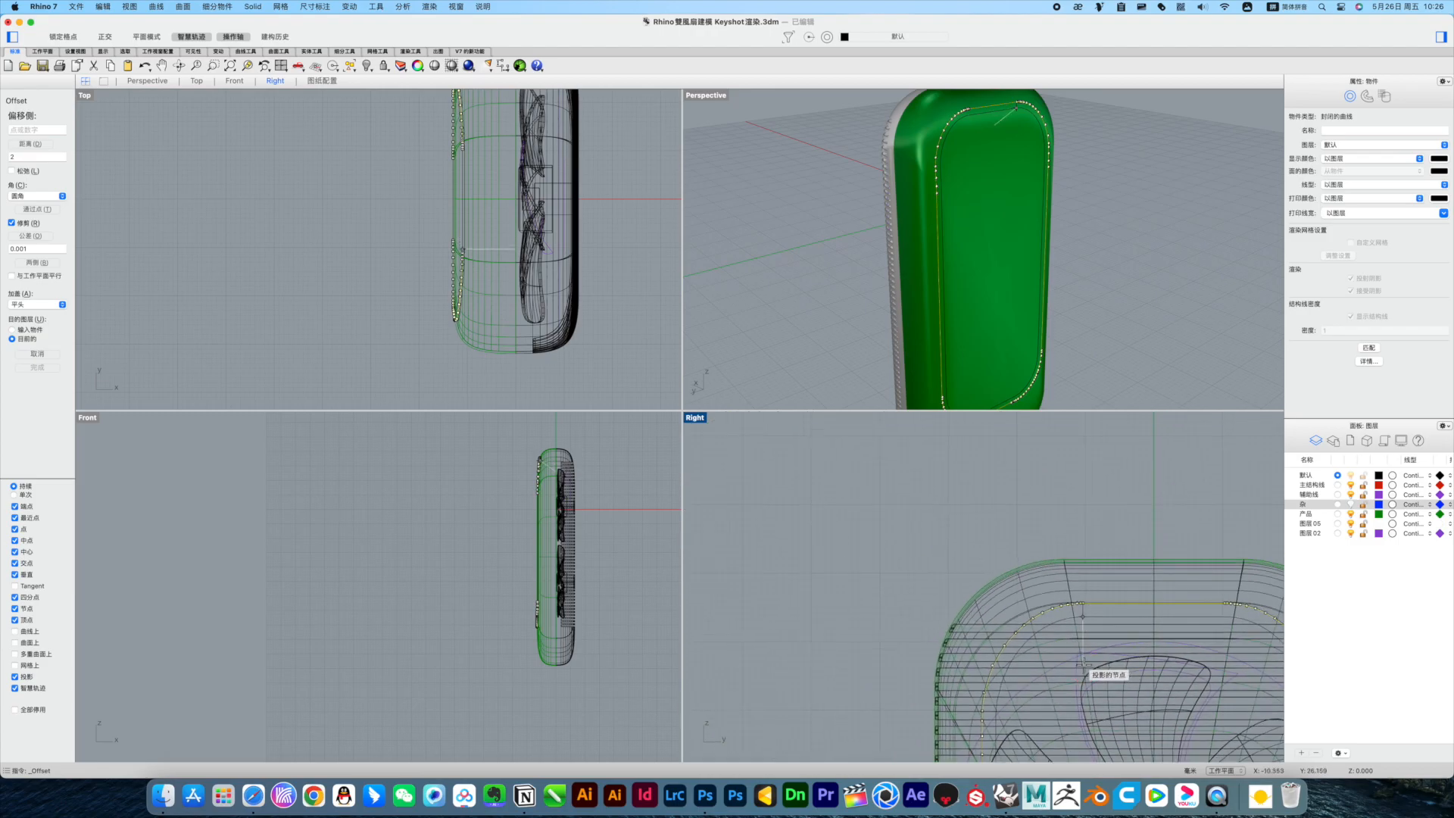
key(shift)
scroll(1001, 560, up, 6)
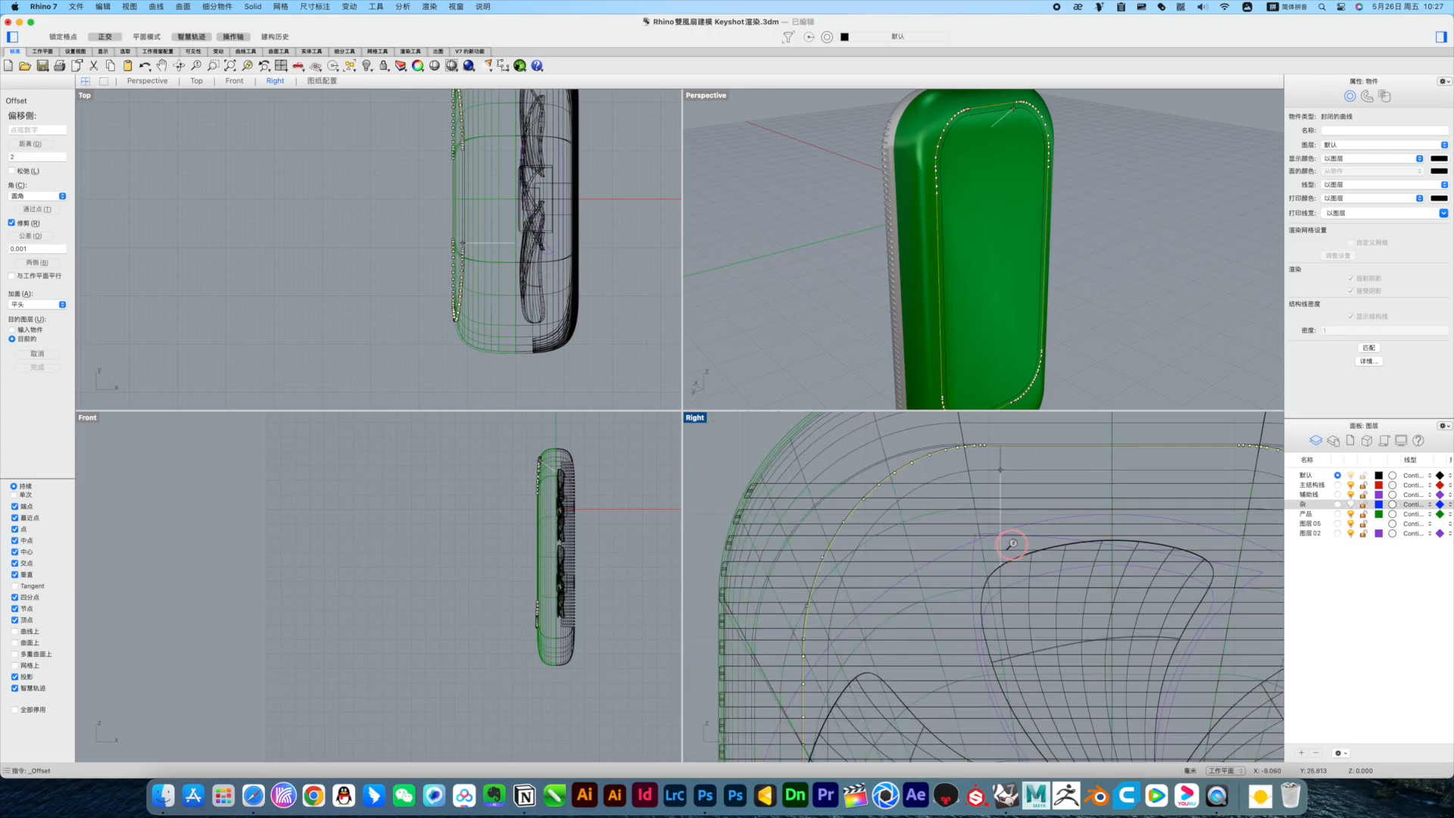
shift+click(1007, 488)
click(1113, 305)
click(997, 464)
scroll(906, 426, up, 3)
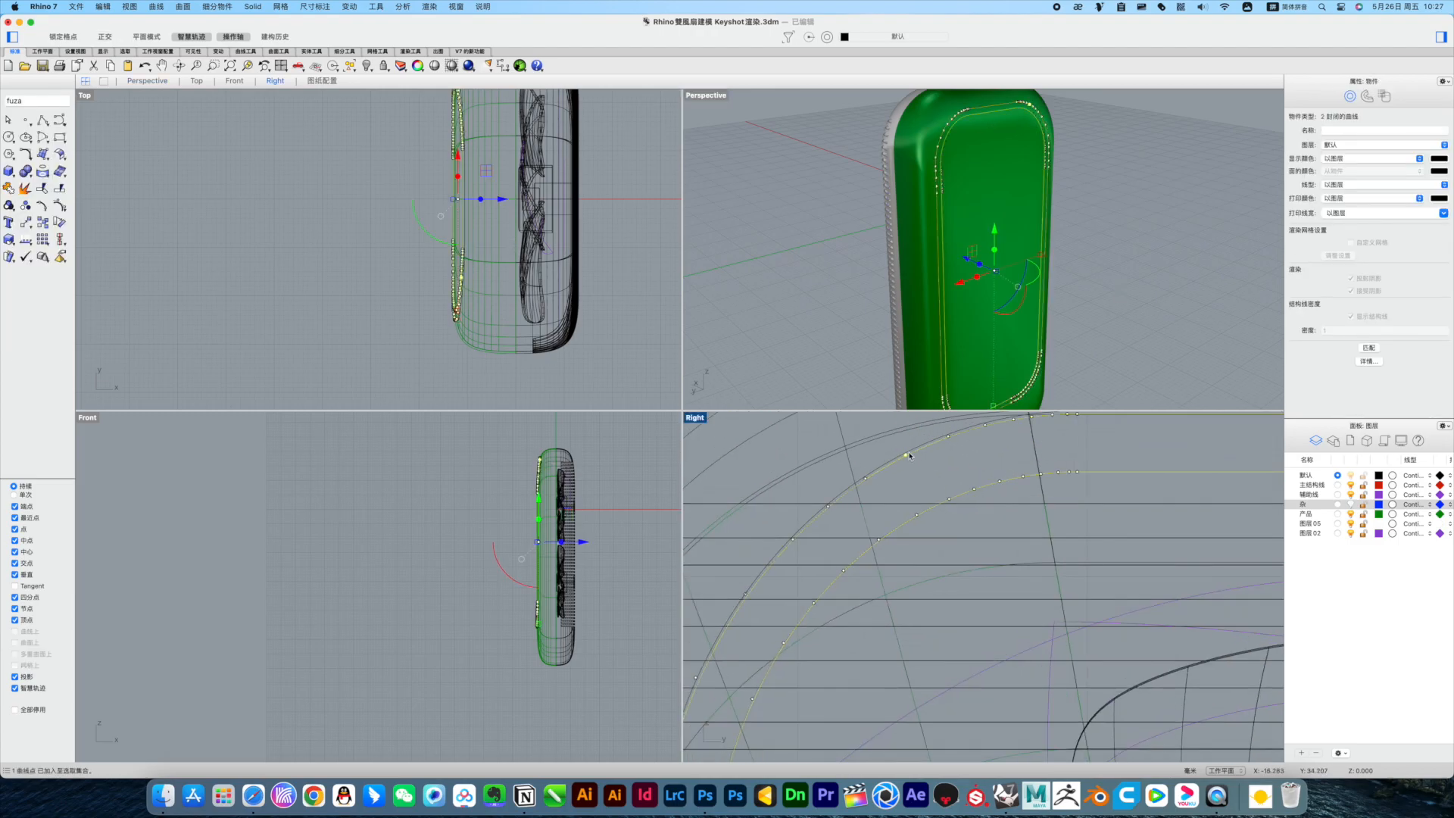
click(934, 444)
scroll(997, 306, down, 6)
Step: Move the outline curves along the X axis clear of the housing's back and delete the 2 mm offset curve
drag(967, 277, 1058, 299)
click(1148, 318)
right_drag(1149, 318, 1098, 312)
scroll(1083, 307, up, 6)
drag(1037, 290, 1028, 306)
key(Delete)
Step: Extrude the two closely spaced outline curves as open surfaces along the X direction, right through the housing
drag(955, 460, 918, 433)
scroll(1075, 318, down, 6)
right_drag(1091, 333, 1121, 340)
click(1121, 340)
scroll(1061, 292, up, 10)
drag(1077, 299, 1048, 331)
scroll(1048, 330, down, 10)
click(34, 157)
click(43, 155)
click(39, 214)
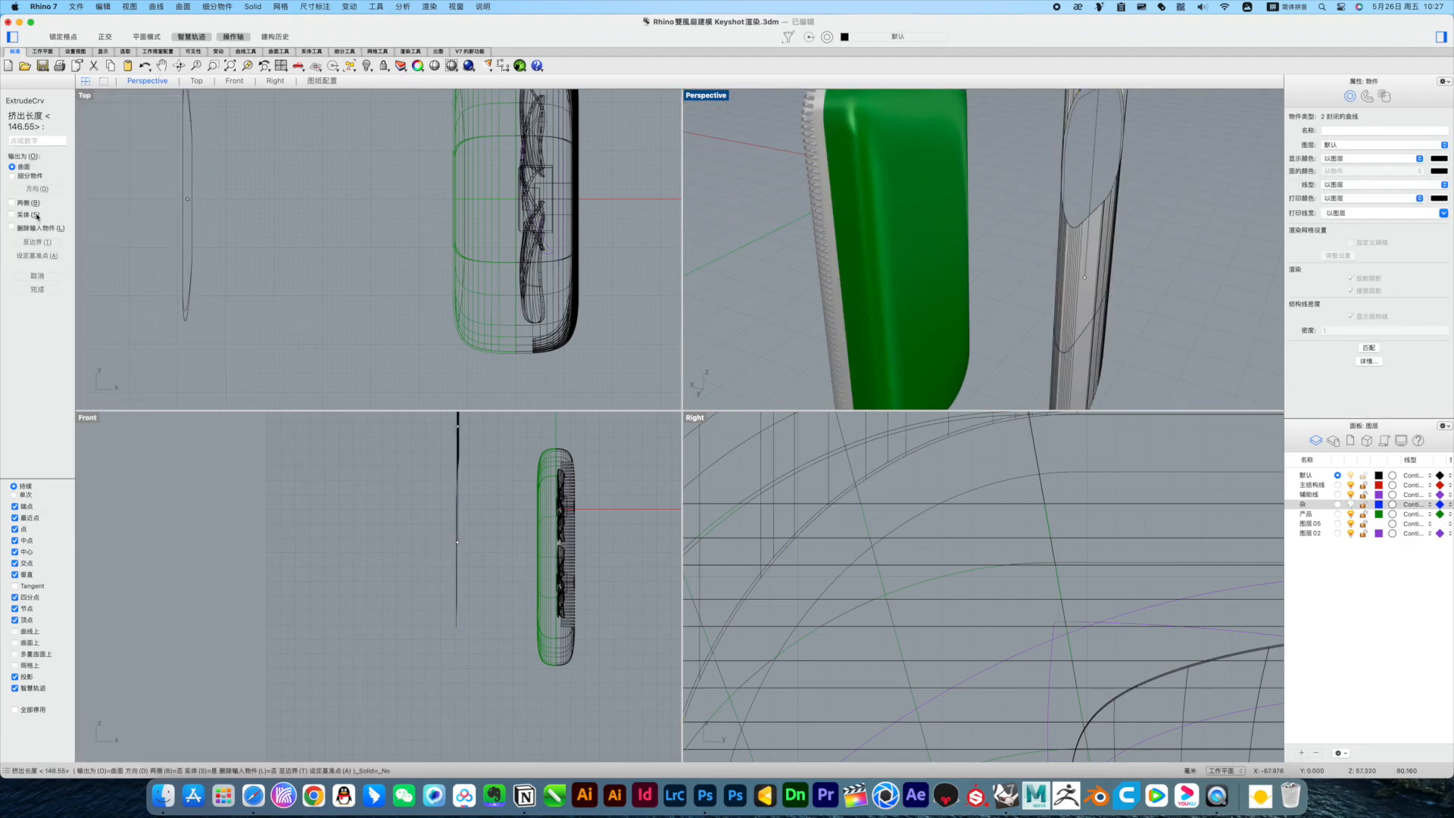
click(32, 189)
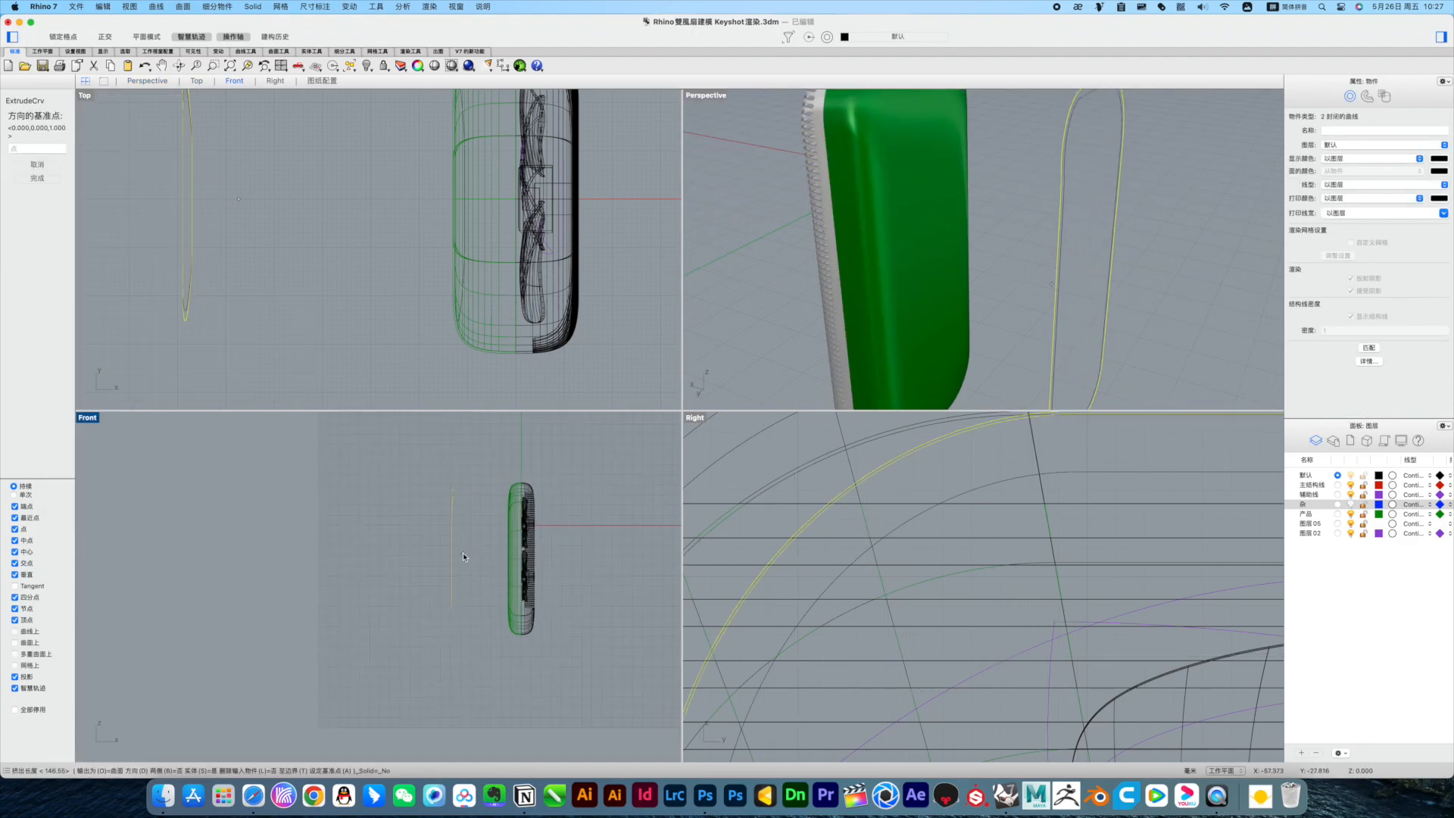
click(463, 556)
click(598, 556)
click(616, 557)
click(1152, 292)
Step: Try a Boolean difference that subtracts the extruded outline surface from the unslotted housing, and undo it
click(29, 170)
right_drag(1152, 293, 1057, 266)
click(45, 173)
click(849, 218)
right_click(849, 218)
click(1064, 254)
right_click(1142, 276)
click(909, 256)
key(super+z)
Step: Try to cap the planar holes of the two extruded outline surfaces
scroll(957, 304, up, 8)
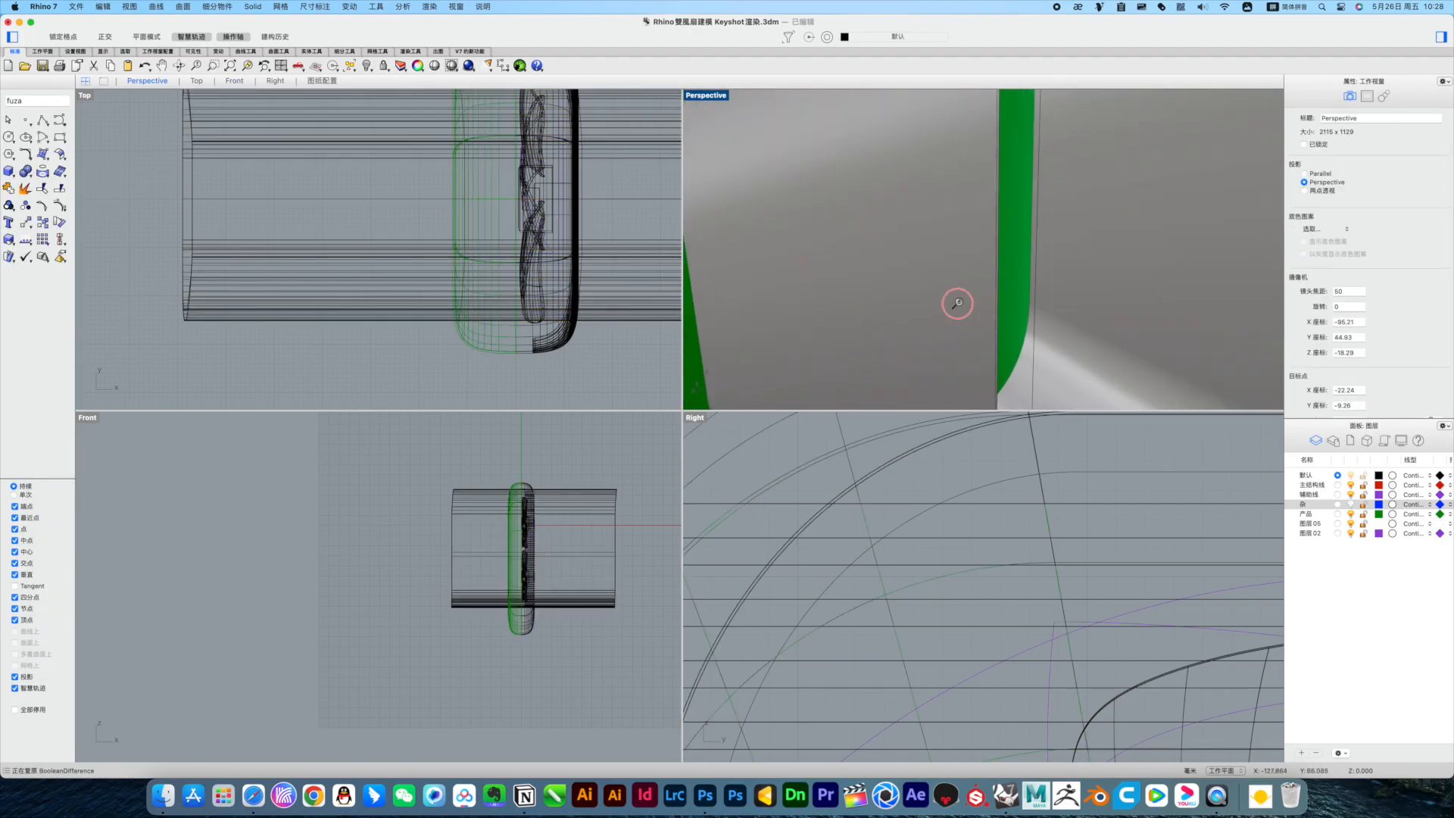
scroll(957, 304, up, 1)
click(957, 304)
shift+click(1204, 281)
click(25, 172)
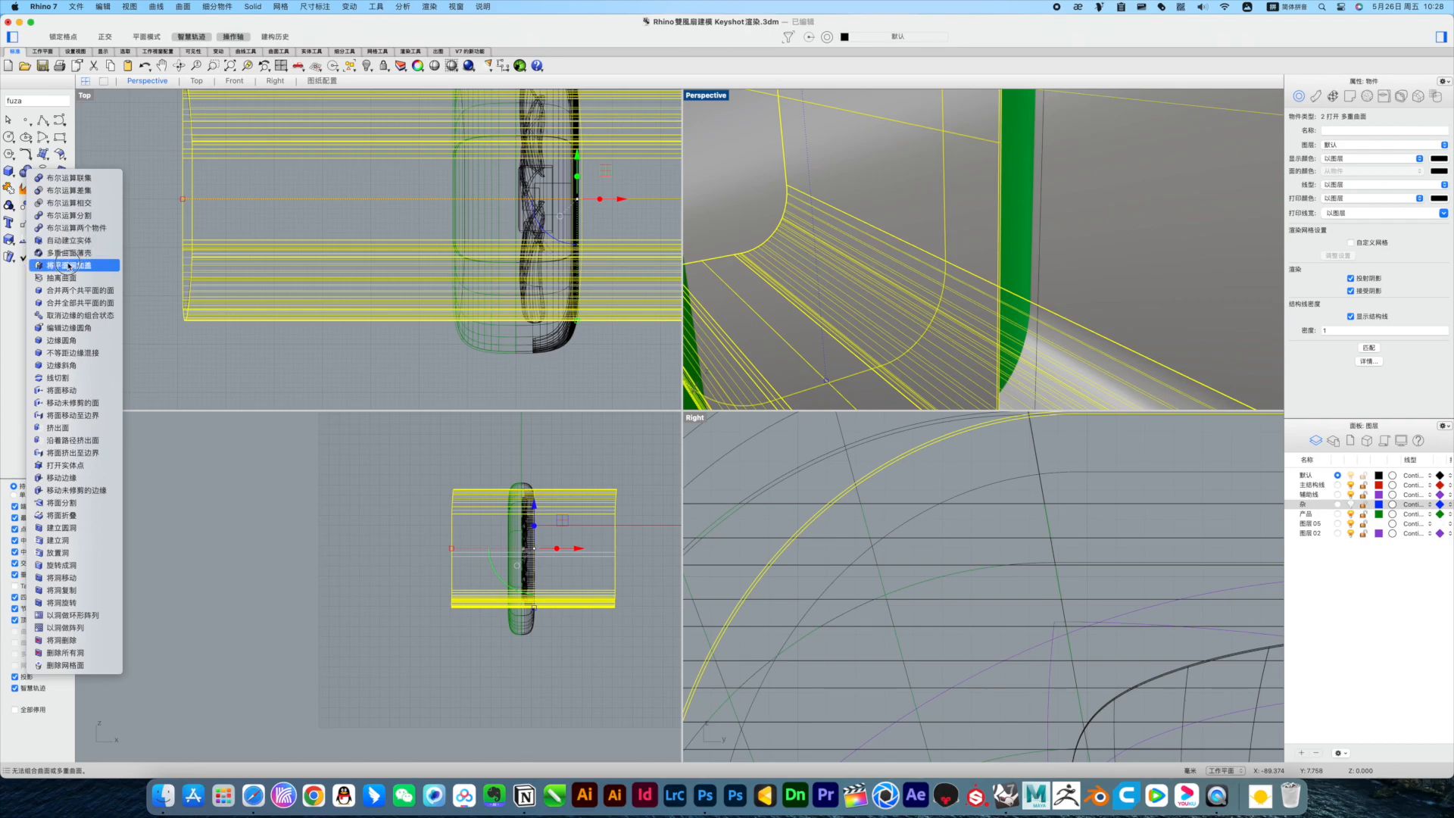
click(68, 265)
Step: Try a Boolean difference between the housing and the extruded outline surfaces, and undo it
scroll(1201, 303, down, 6)
click(1212, 340)
right_drag(1212, 340, 1144, 322)
click(26, 173)
click(68, 190)
click(891, 247)
right_click(892, 246)
click(1173, 236)
right_click(1172, 237)
key(super+z)
click(916, 297)
right_drag(916, 296, 985, 299)
click(1223, 315)
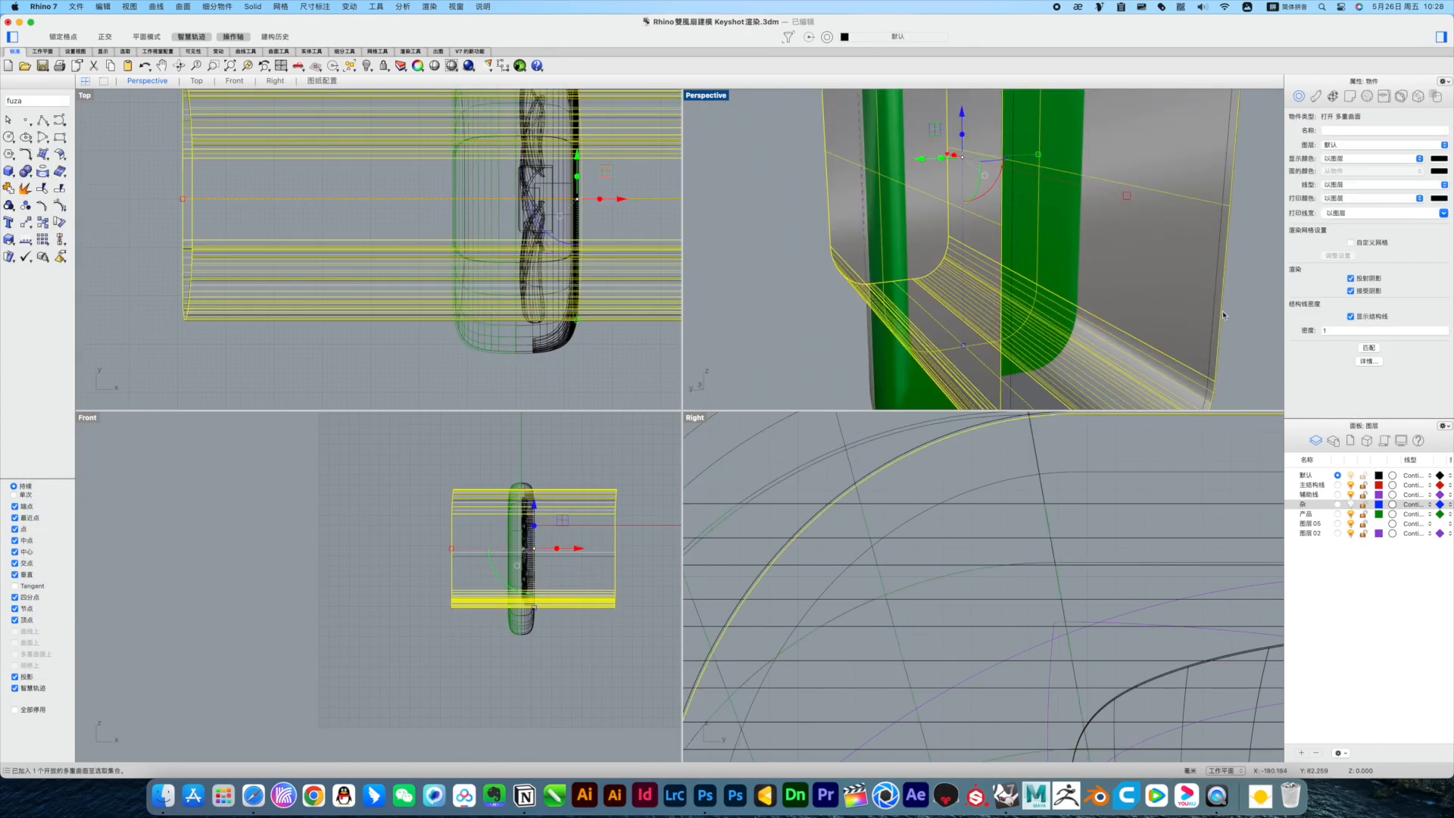
click(1187, 326)
right_drag(1187, 326, 1098, 331)
scroll(858, 273, up, 3)
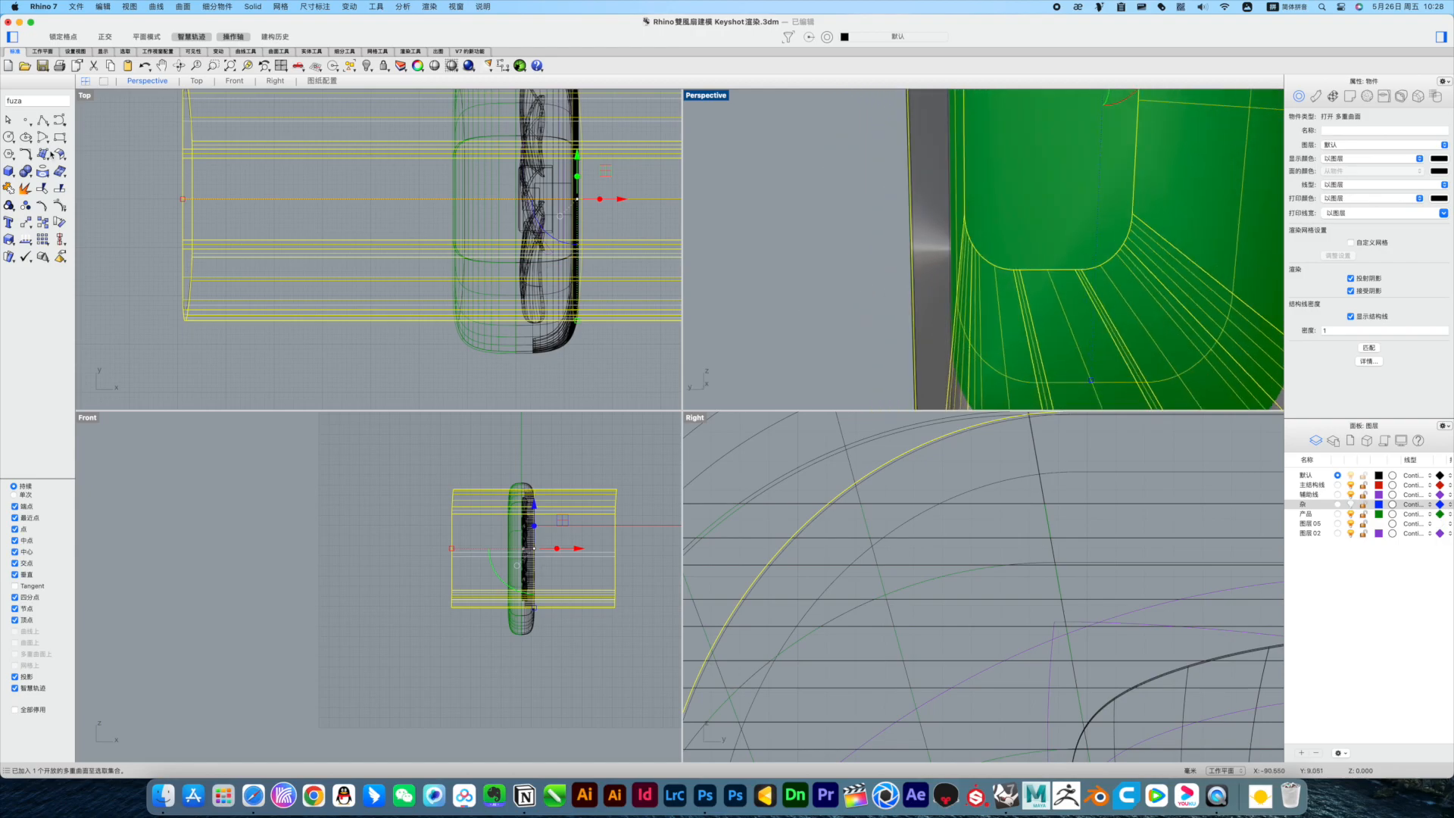
key(Return)
right_drag(1119, 303, 1091, 296)
key(Escape)
Step: Cut the rear housing with the extruded outline surfaces using a Boolean operation to separate the back panel
text(bd)
key(Return)
click(959, 292)
right_click(959, 291)
click(1180, 283)
right_click(1180, 284)
Step: Move the separated back panel along X clear of the housing and delete the leftover cutting piece
click(1037, 301)
drag(984, 149, 1191, 151)
click(1139, 247)
right_drag(1139, 247, 1081, 335)
click(1126, 344)
key(Delete)
click(1098, 343)
Step: Rename the spare layer below 产品 as 盖
scroll(1090, 327, down, 4)
scroll(1081, 439, down, 12)
right_drag(1081, 443, 947, 436)
click(1201, 318)
scroll(1201, 318, down, 4)
right_drag(1201, 318, 1136, 333)
click(1311, 524)
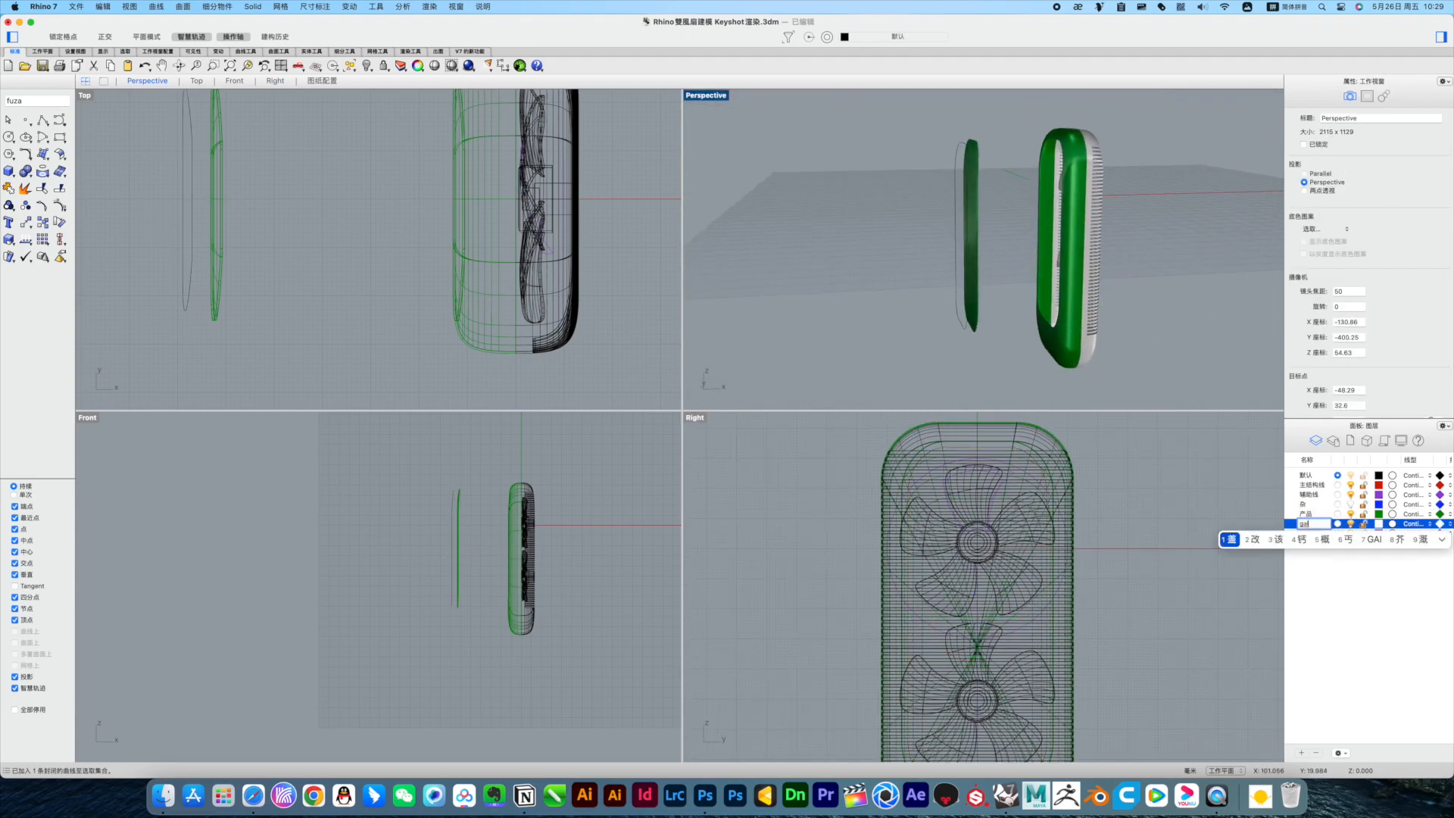
Step: Select the fan model's objects and assign them to the 产品 layer
right_drag(1130, 286, 1129, 262)
drag(1136, 297, 1012, 115)
right_click(1313, 516)
click(1353, 616)
Step: Assign the rear housing shell and the separated back panel to the 盖 layer
click(1212, 370)
click(1055, 303)
right_click(1312, 524)
click(1353, 616)
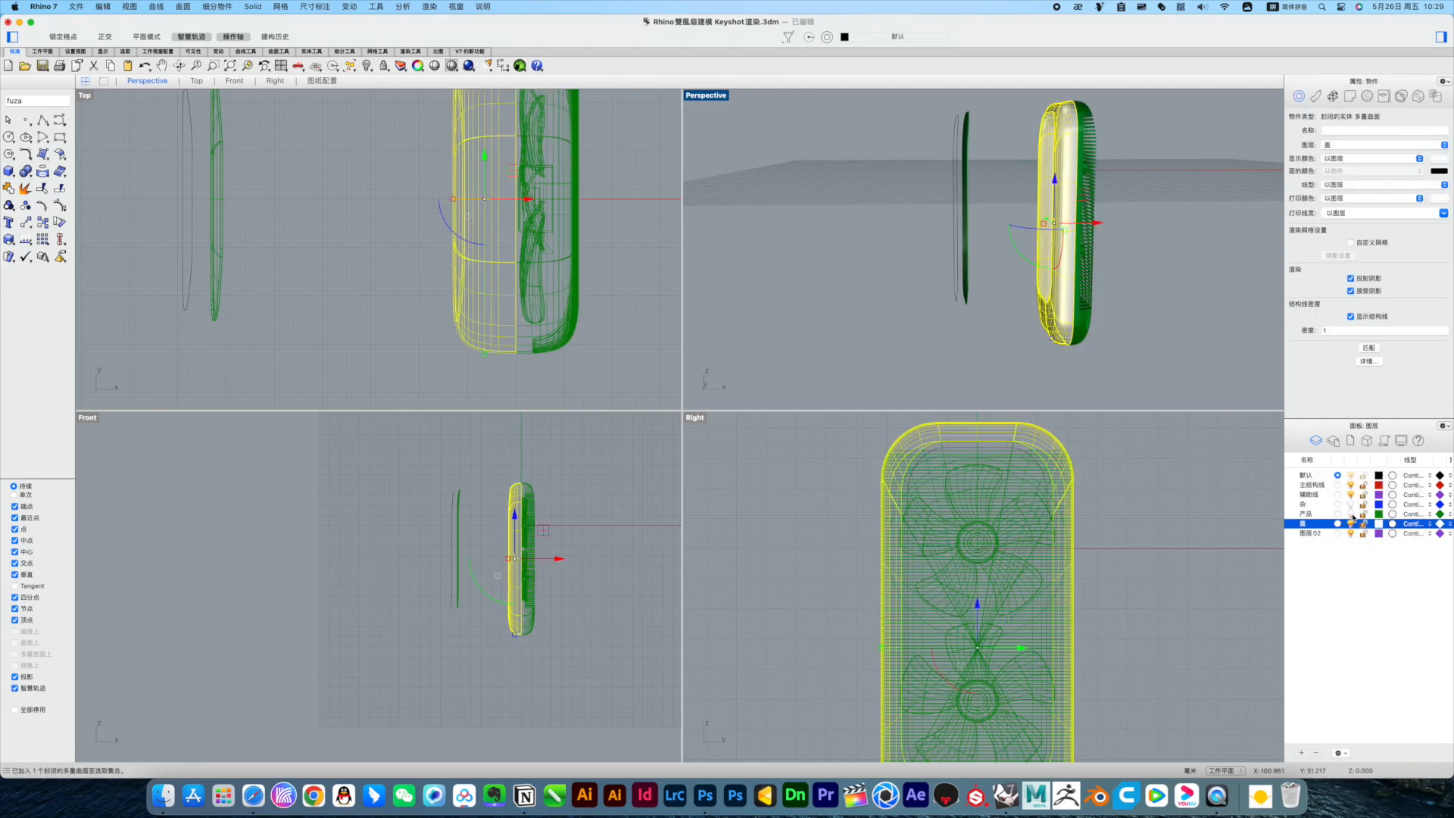
click(1350, 514)
click(1350, 514)
click(969, 250)
right_click(1313, 523)
click(1352, 616)
click(1117, 322)
Step: Delete the larger of the two outline curves and hide the 产品 and 盖 layers
right_drag(1094, 296, 1119, 503)
click(1351, 515)
right_drag(1158, 333, 1060, 333)
click(1090, 359)
key(Delete)
right_drag(1079, 277, 1130, 286)
click(1060, 292)
click(1351, 524)
Step: Draw two adjoining tall rectangles, one narrow and one wide, along the outline's side in the Right view, reaching past its upper and lower ends
click(1047, 559)
click(1100, 558)
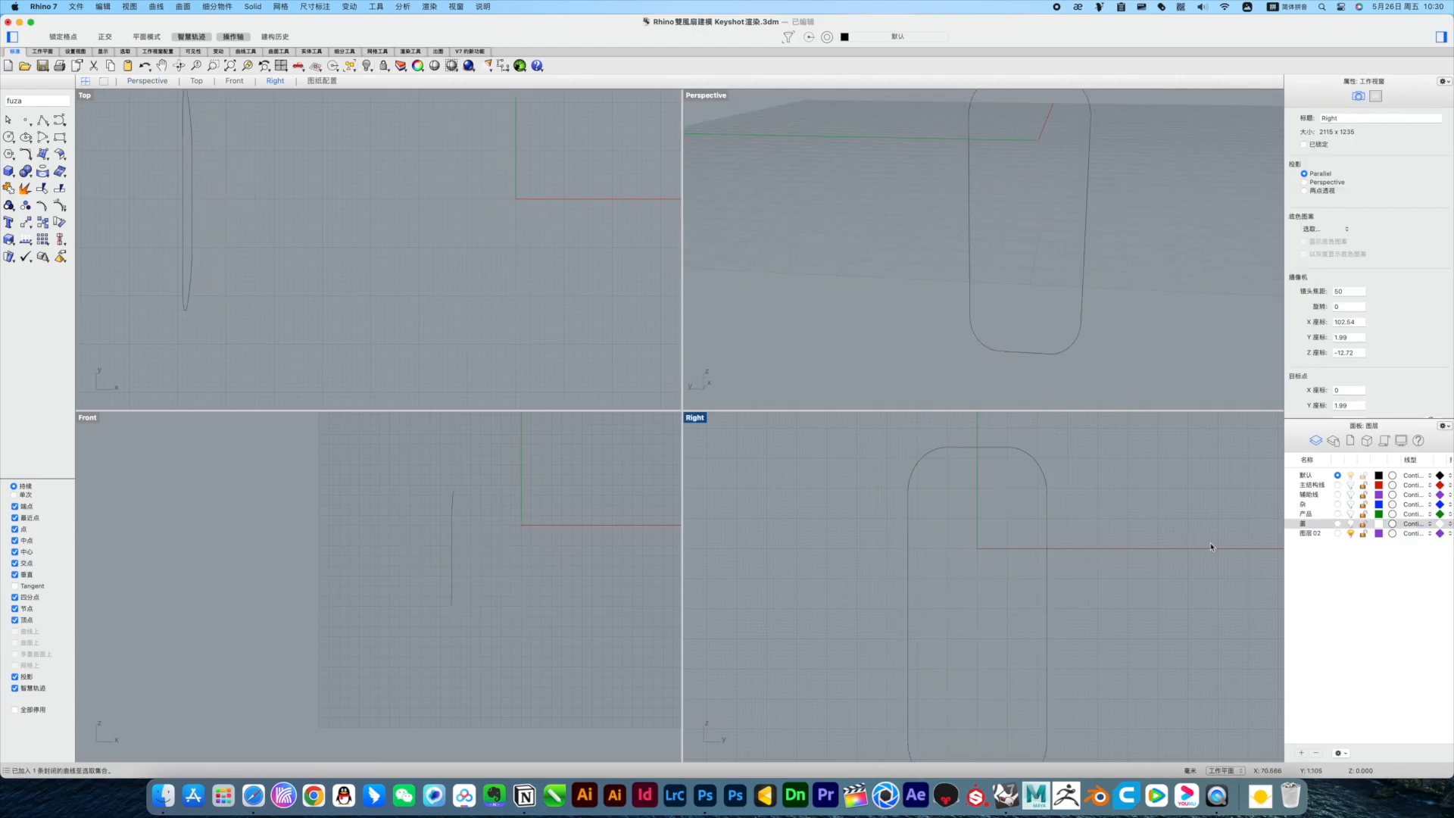
click(1351, 524)
click(1352, 524)
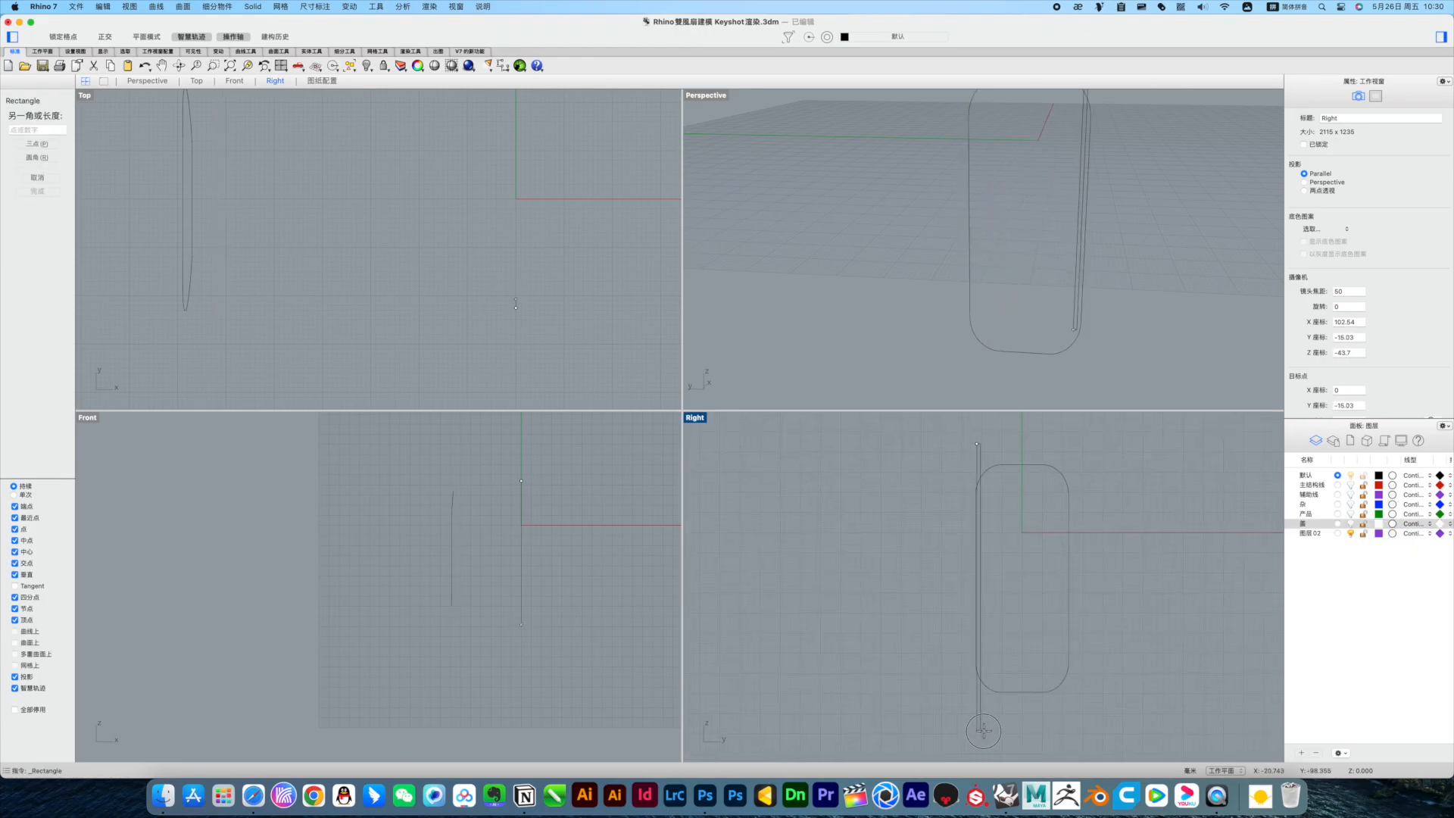
click(989, 674)
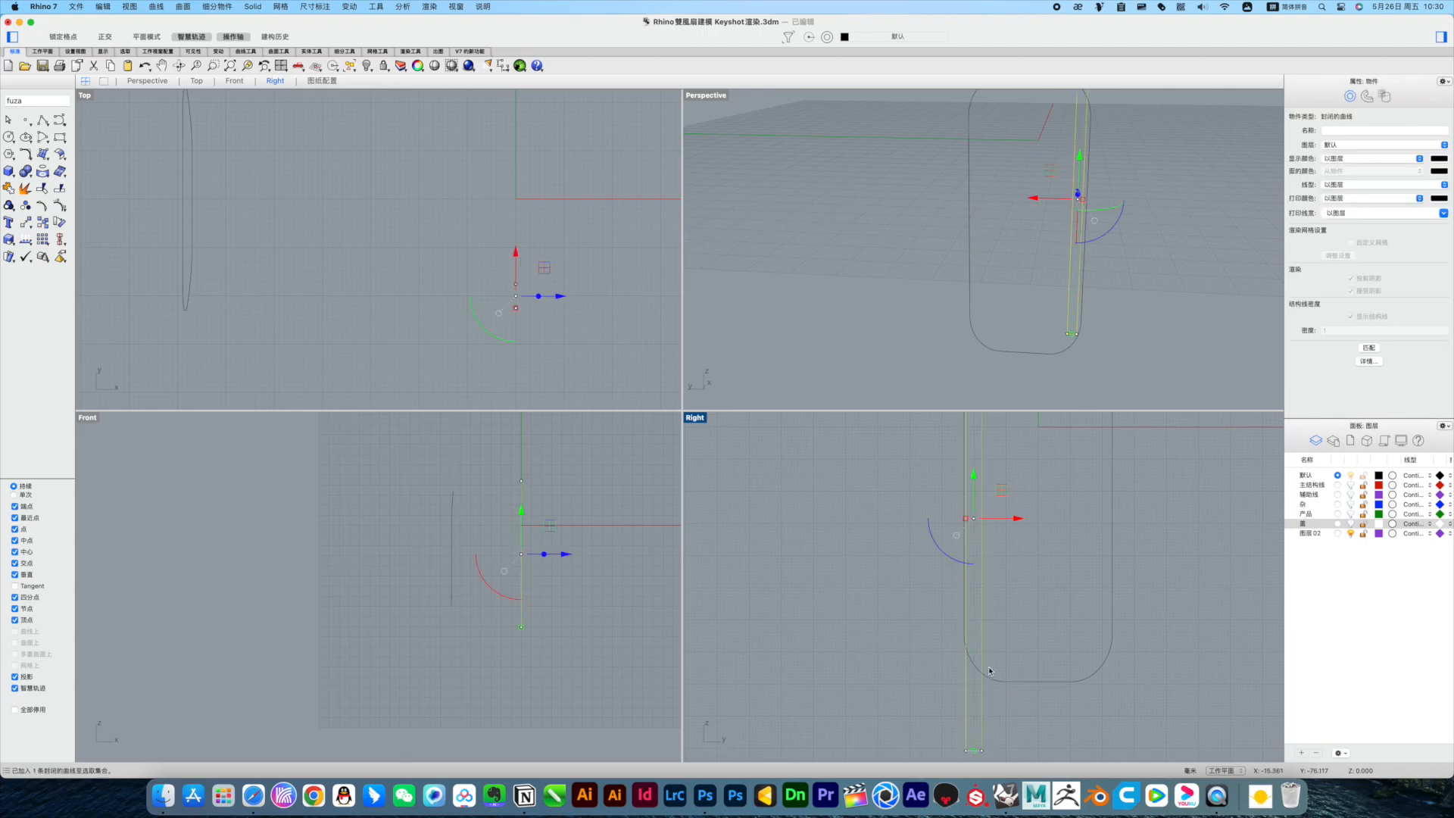
mouse_move(1037, 524)
mouse_down()
mouse_move(985, 515)
mouse_move(931, 534)
mouse_move(1046, 527)
mouse_up()
click(1351, 524)
click(1351, 524)
drag(1062, 549, 830, 551)
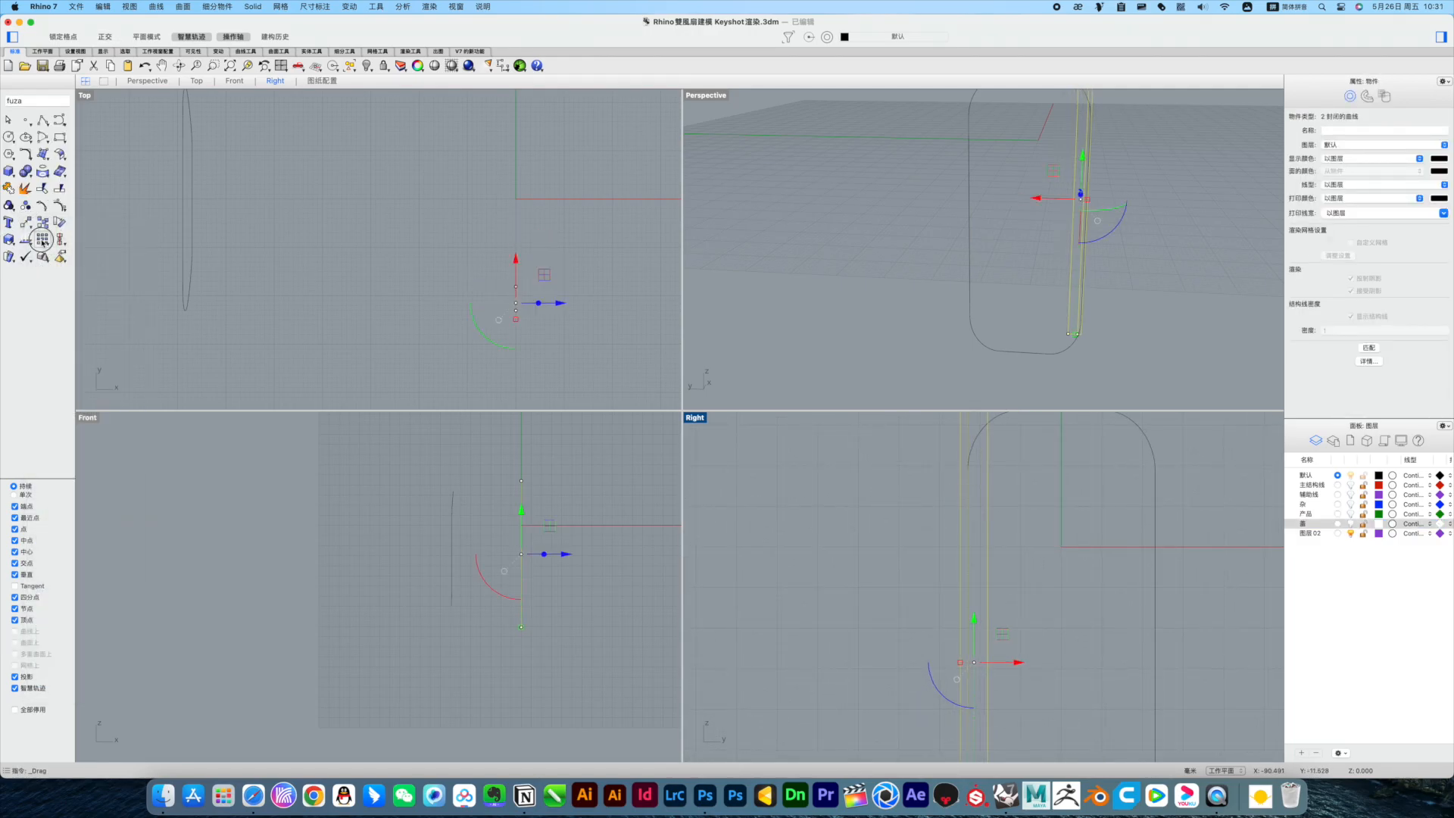
Step: Array the two rectangles linearly across the outline with a count of 9
key(Return)
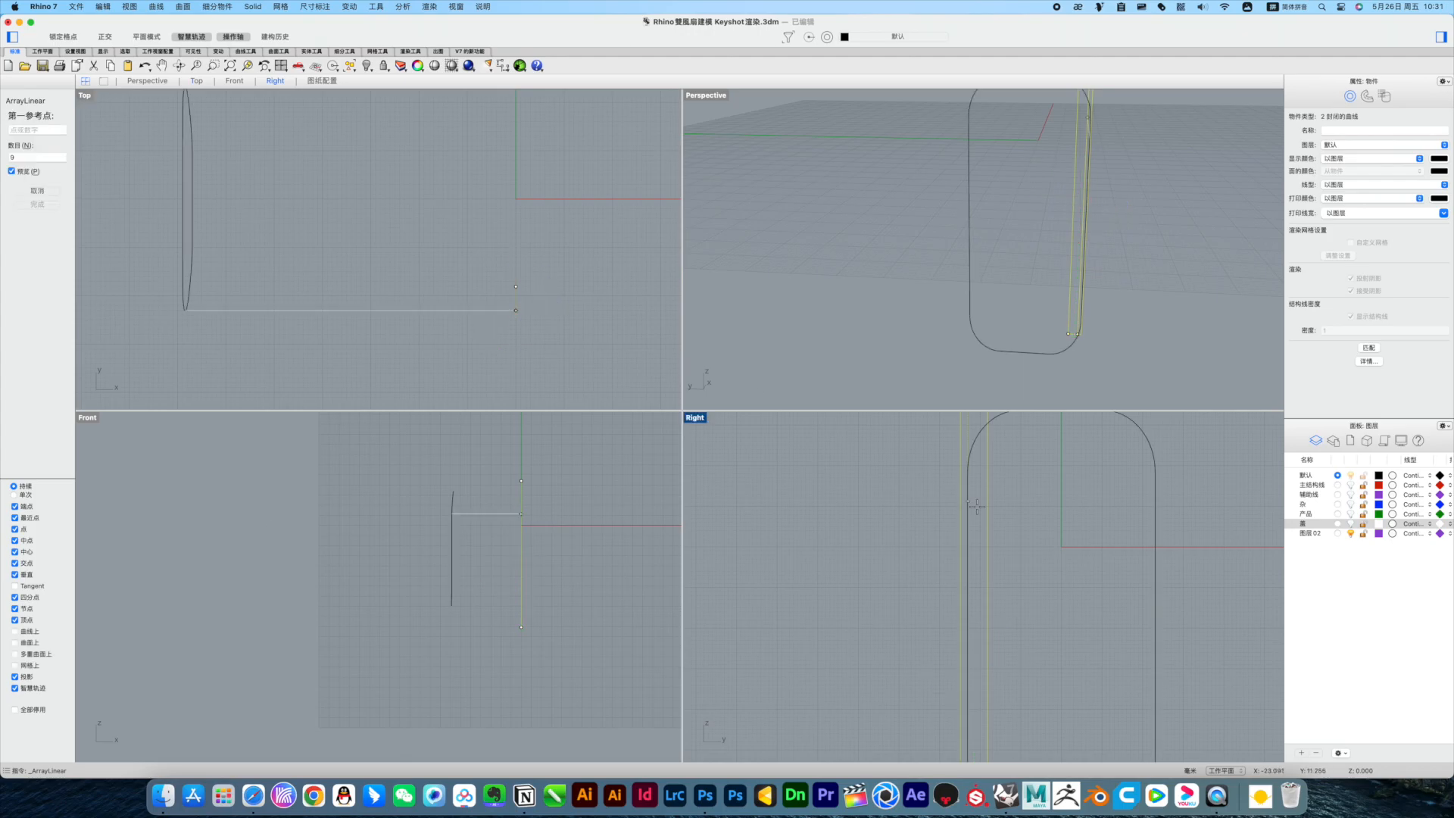
click(961, 533)
scroll(1019, 524, down, 10)
click(1016, 520)
click(1033, 502)
Step: Delete the surplus narrow rectangle at the end of the array
right_drag(1033, 502, 919, 523)
right_drag(1045, 553, 1049, 544)
click(894, 533)
click(913, 528)
key(Delete)
Step: Scale the 17 arrayed rectangles in one direction so the row spans exactly the outline's width
drag(1091, 439, 822, 417)
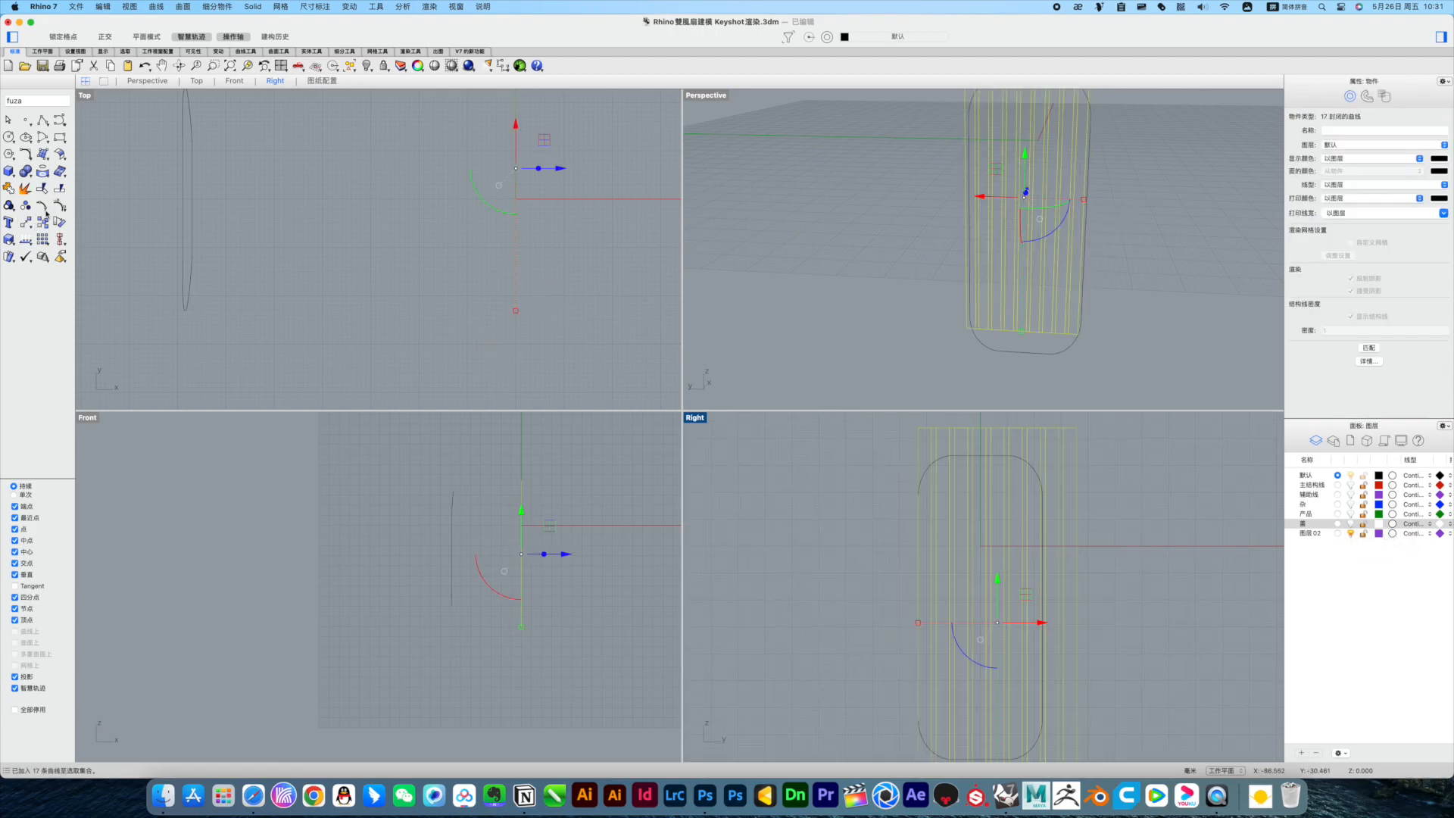
drag(25, 222, 94, 330)
click(171, 353)
scroll(884, 602, up, 5)
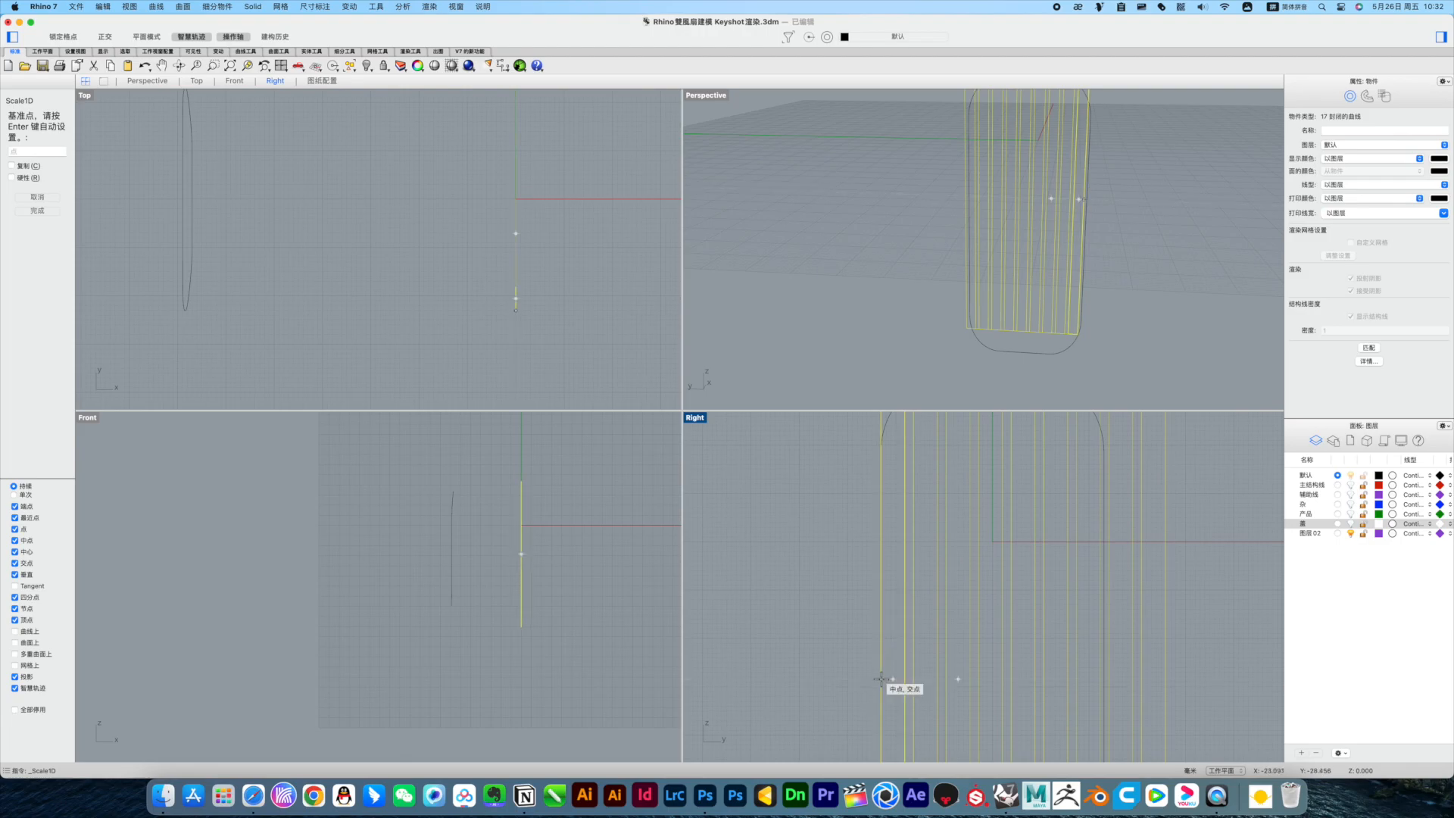
key(Escape)
key(Escape)
Step: Delete the narrow spacer rectangles, keeping the nine wide ones
scroll(1133, 556, down, 5)
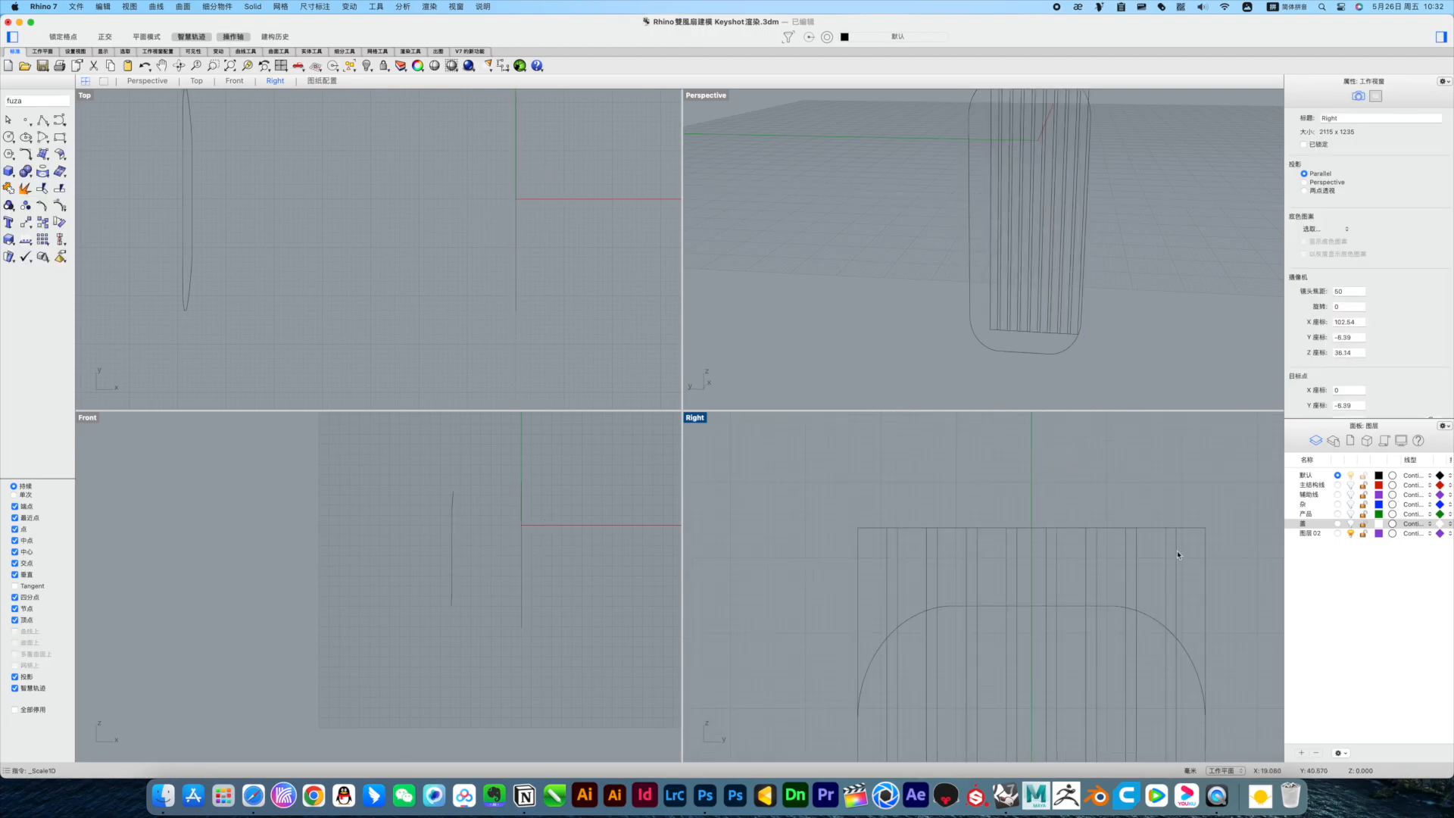
click(1094, 530)
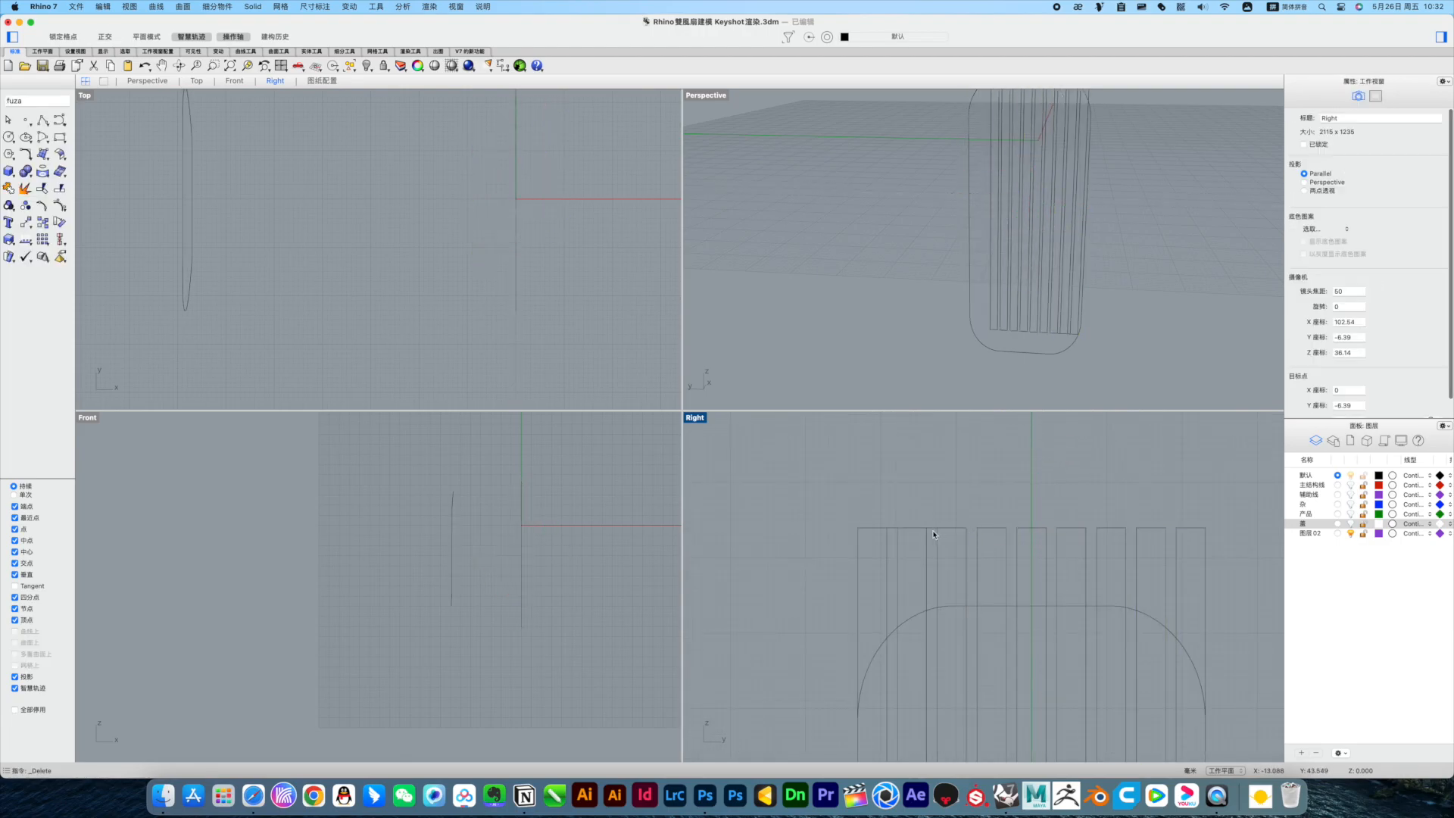
click(1205, 562)
right_drag(1207, 577, 1167, 481)
click(1220, 509)
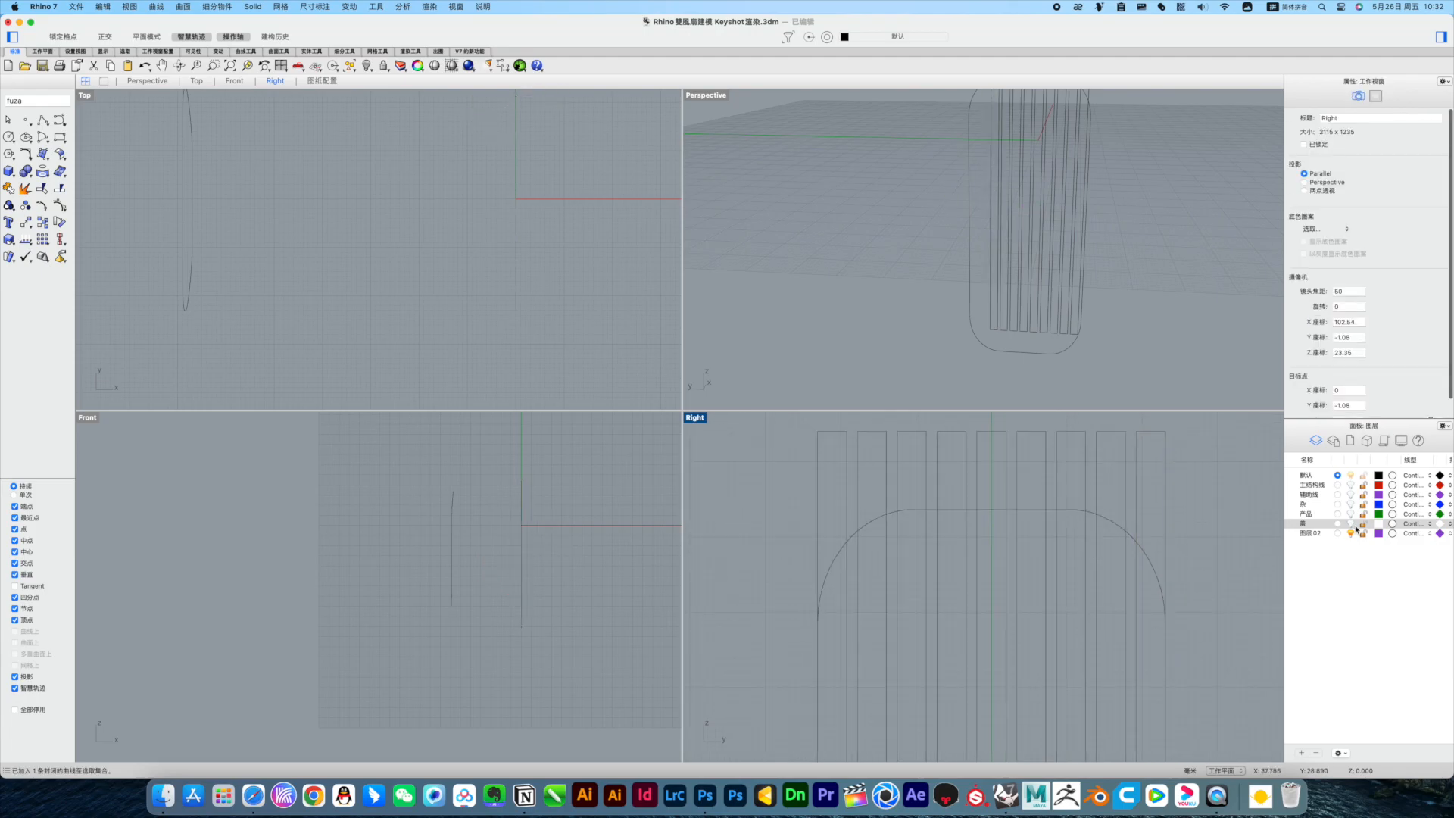
Step: Move the outer corner points of the end rectangle outward, past the outline's side
click(1166, 582)
scroll(1174, 594, down, 2)
right_drag(1178, 598, 1166, 555)
scroll(1167, 555, down, 8)
click(1187, 496)
shift+super+drag(1166, 523, 1182, 527)
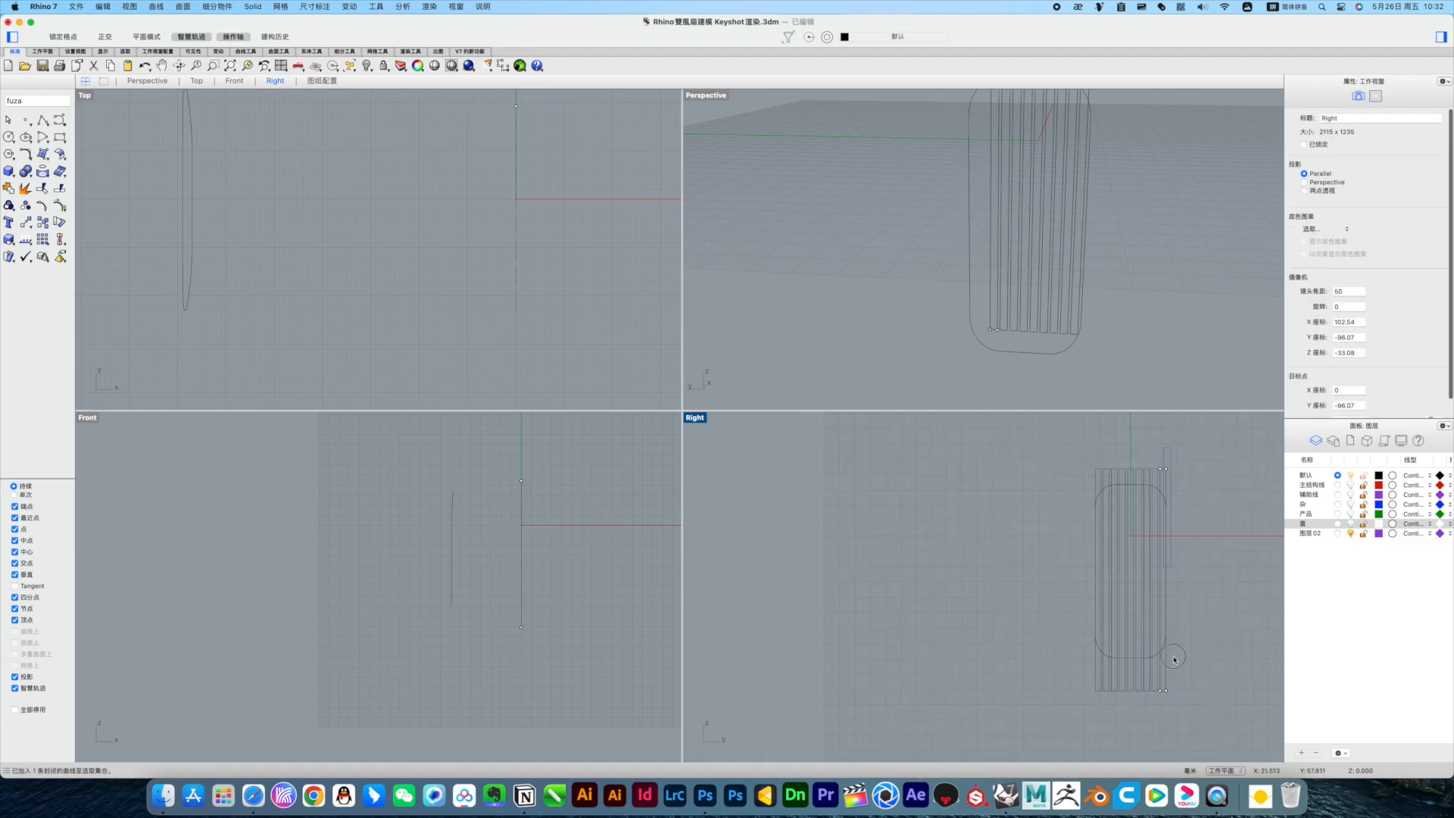
Step: Trim the rectangles and the outline against each other, leaving nine slat shapes with ends following the rounded outline
key(super+a)
key(super+t)
scroll(1079, 517, up, 4)
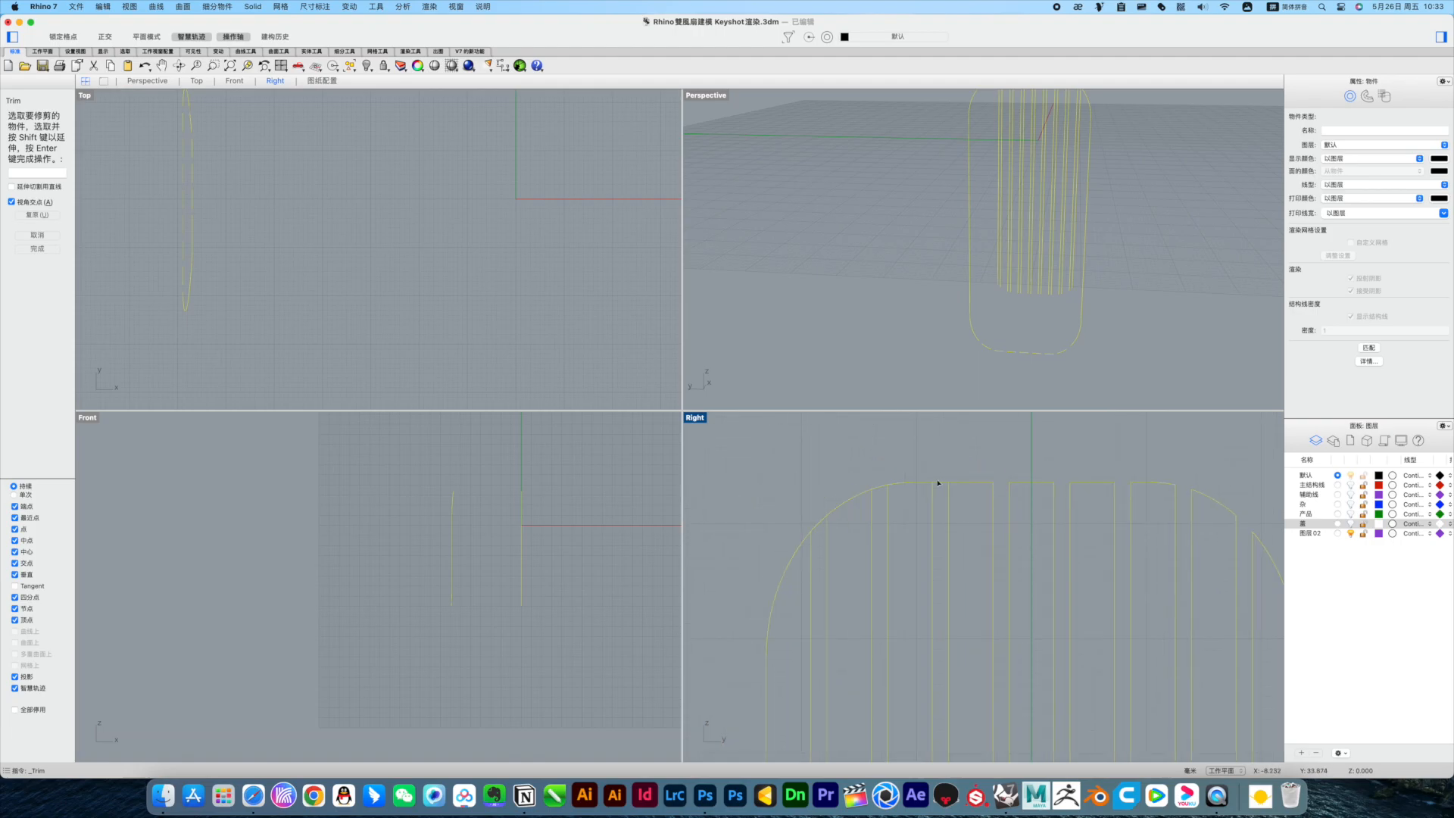
right_drag(917, 564, 934, 539)
key(Return)
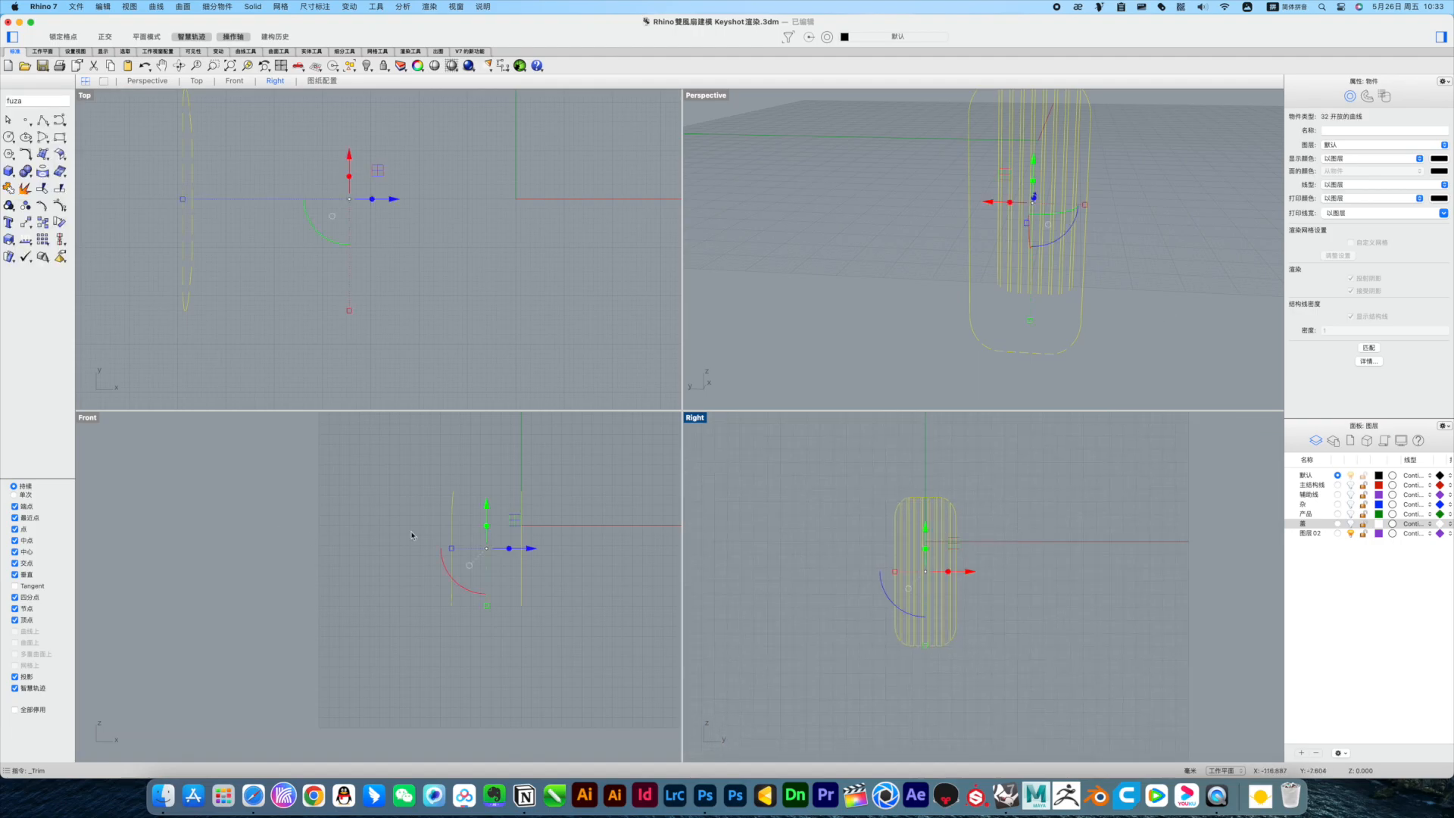
Step: Extrude the trimmed slat outlines straight along the X direction
key(Return)
right_drag(1061, 250, 909, 265)
click(45, 157)
mouse_move(113, 309)
click(246, 308)
click(1115, 280)
right_drag(1045, 281, 1090, 284)
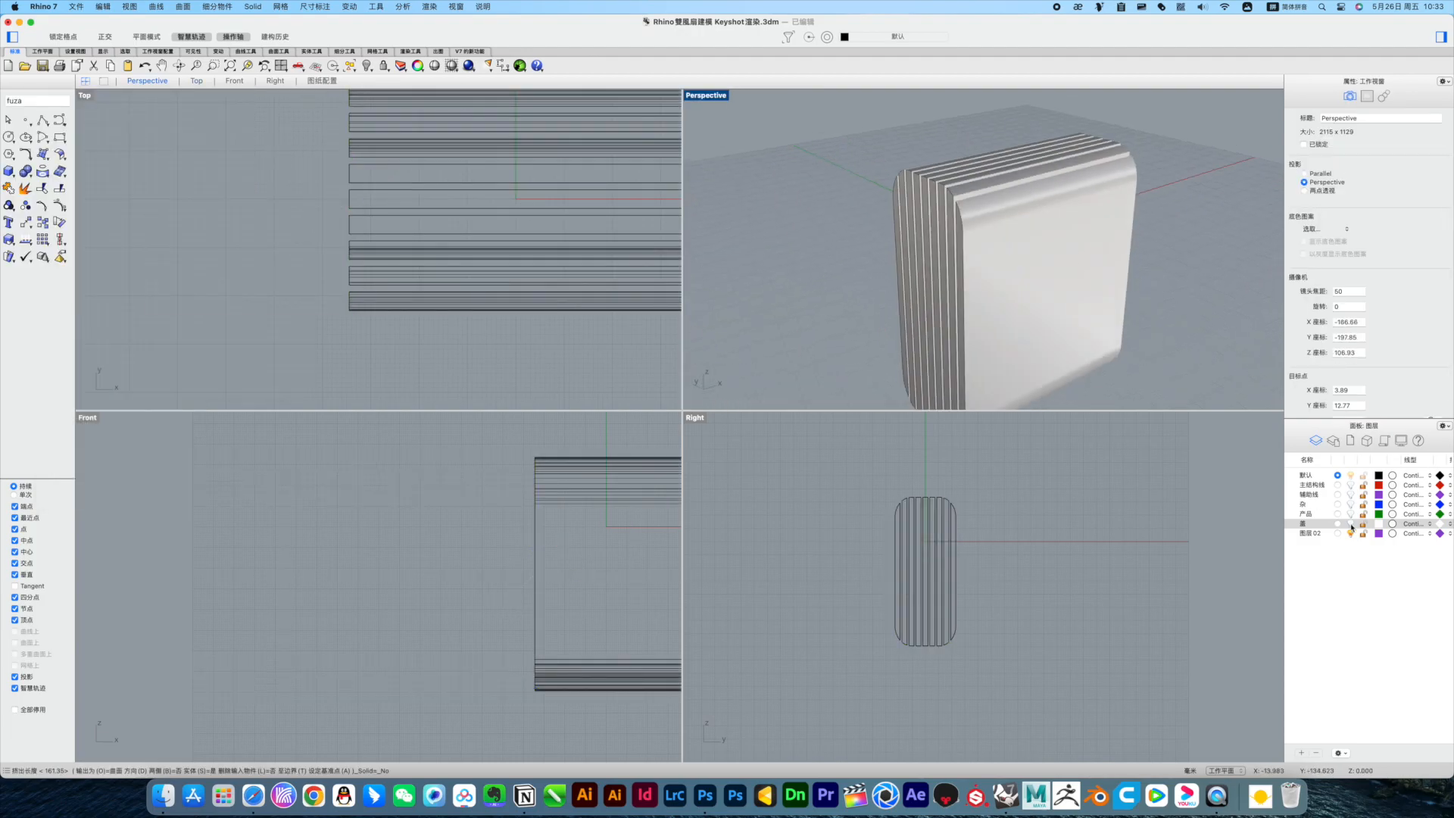
Step: Show the 盖 layer and move the extruded slats along X so they pass through the back panel
click(1350, 524)
click(1075, 281)
click(1193, 322)
right_drag(1181, 303, 1060, 288)
drag(1189, 212, 919, 288)
right_drag(939, 287, 1060, 239)
click(1196, 227)
Step: Subtract the extruded slats from the back panel with a Boolean difference to cut its vertical slots
click(27, 173)
click(57, 197)
click(912, 244)
key(Return)
right_drag(1061, 295, 985, 250)
scroll(984, 250, down, 4)
drag(1023, 246, 982, 290)
key(Return)
Step: Assign the leftover construction geometry to the 杂 layer and show the 产品 layer
right_drag(983, 290, 977, 250)
scroll(977, 250, down, 2)
drag(882, 143, 1055, 402)
right_click(1308, 505)
click(1352, 645)
right_drag(953, 375, 1053, 386)
click(1350, 514)
Step: Try moving the slotted back panel along X toward the housing in the Front view, and undo the move
click(936, 343)
drag(521, 574, 618, 574)
key(super+z)
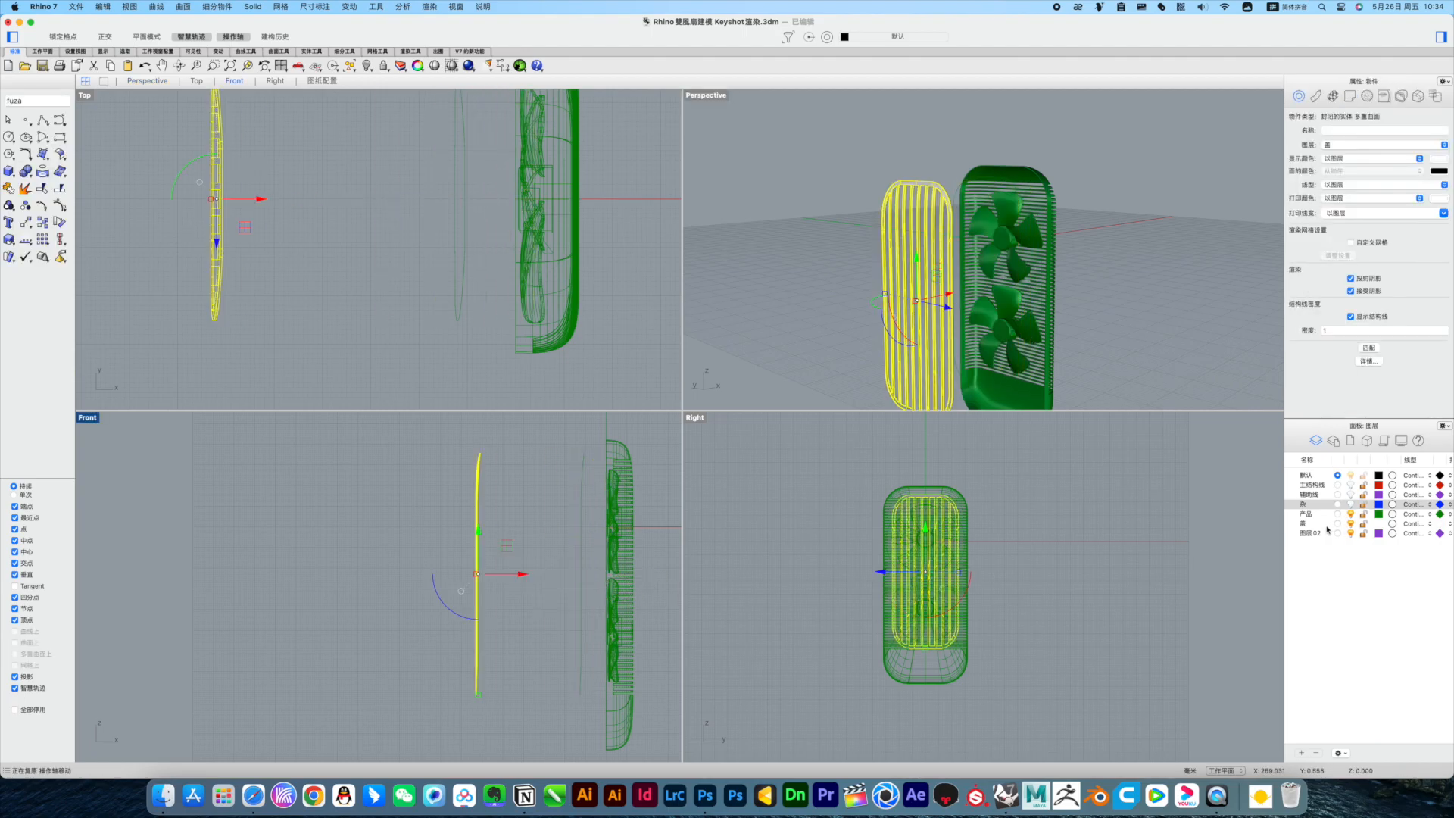
Step: Show the hidden rear housing shell and assign the stray geometry to the 杂 layer
click(1116, 348)
right_click(366, 66)
click(390, 82)
right_drag(1106, 325, 1162, 326)
drag(1086, 163, 1180, 427)
right_click(1311, 505)
click(1342, 647)
Step: Move the slotted back panel along X in the Front view to seat it in the rear shell's opening
right_drag(1185, 320, 1155, 309)
click(930, 333)
drag(524, 574, 628, 605)
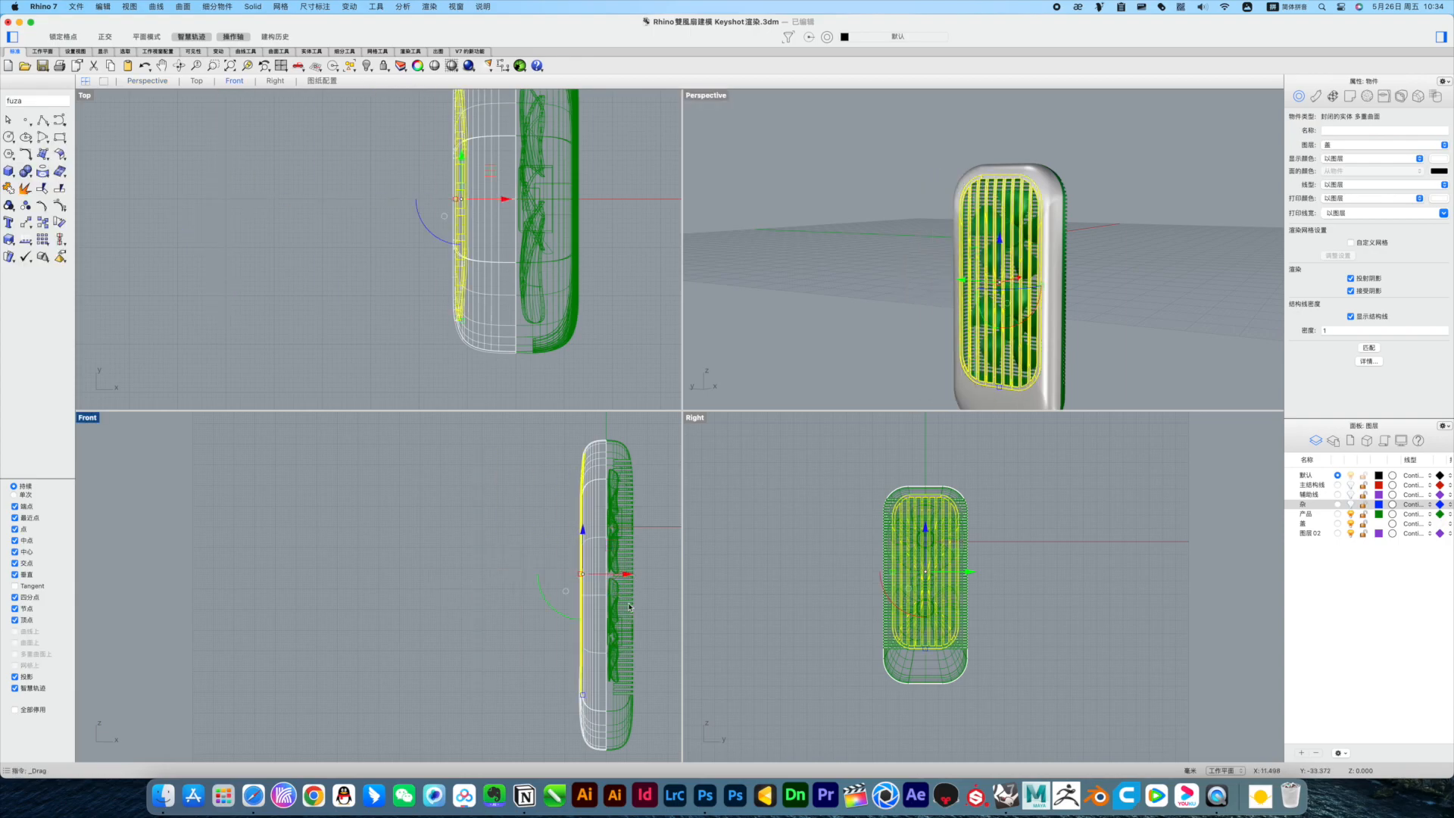
scroll(590, 572, up, 15)
drag(489, 640, 477, 643)
click(912, 356)
Step: Scale the slotted back panel slightly in the Right view, matching its lower edge to the rear shell's opening
right_drag(939, 367, 1065, 358)
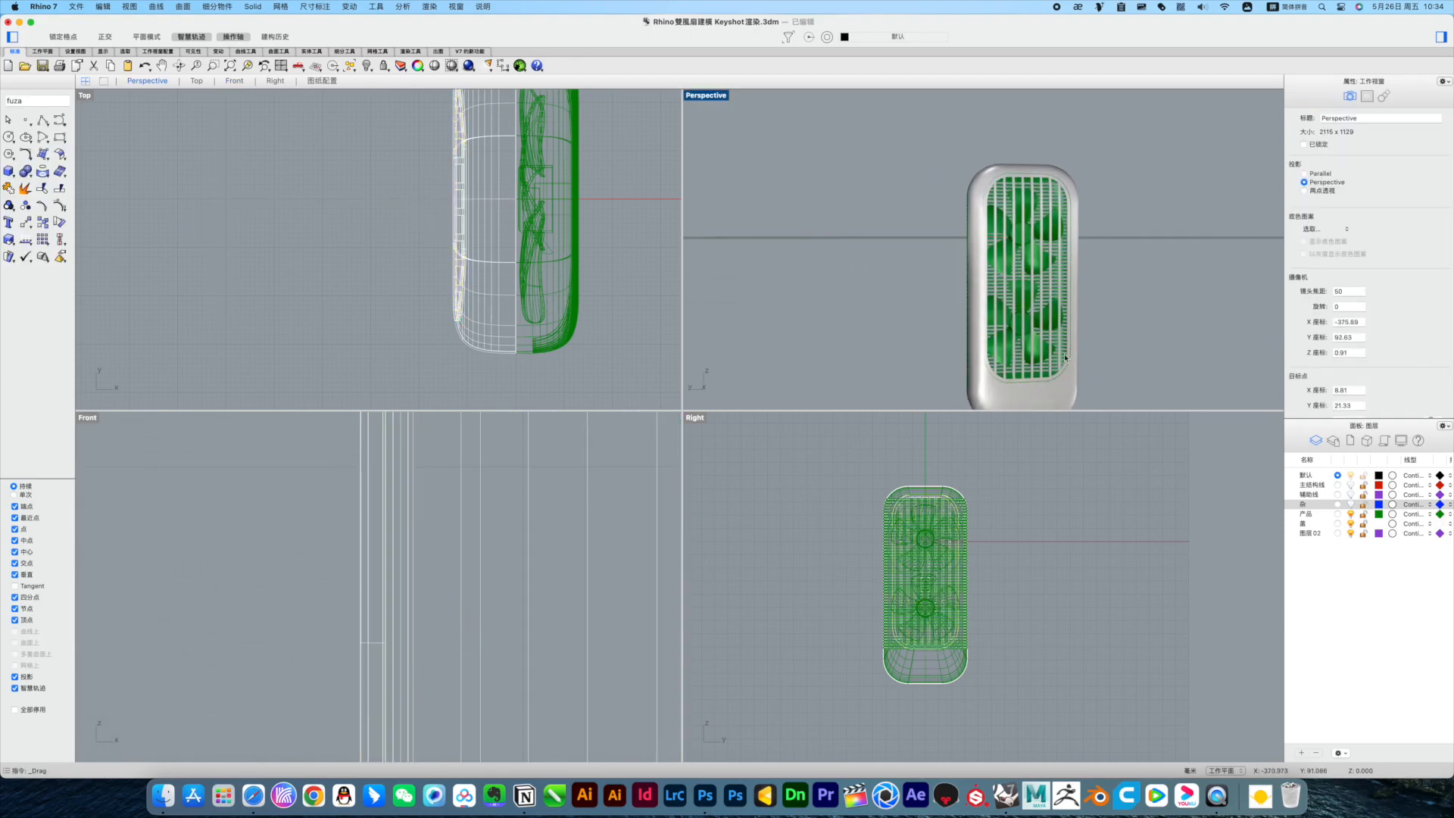
scroll(1065, 358, up, 10)
scroll(1027, 659, up, 10)
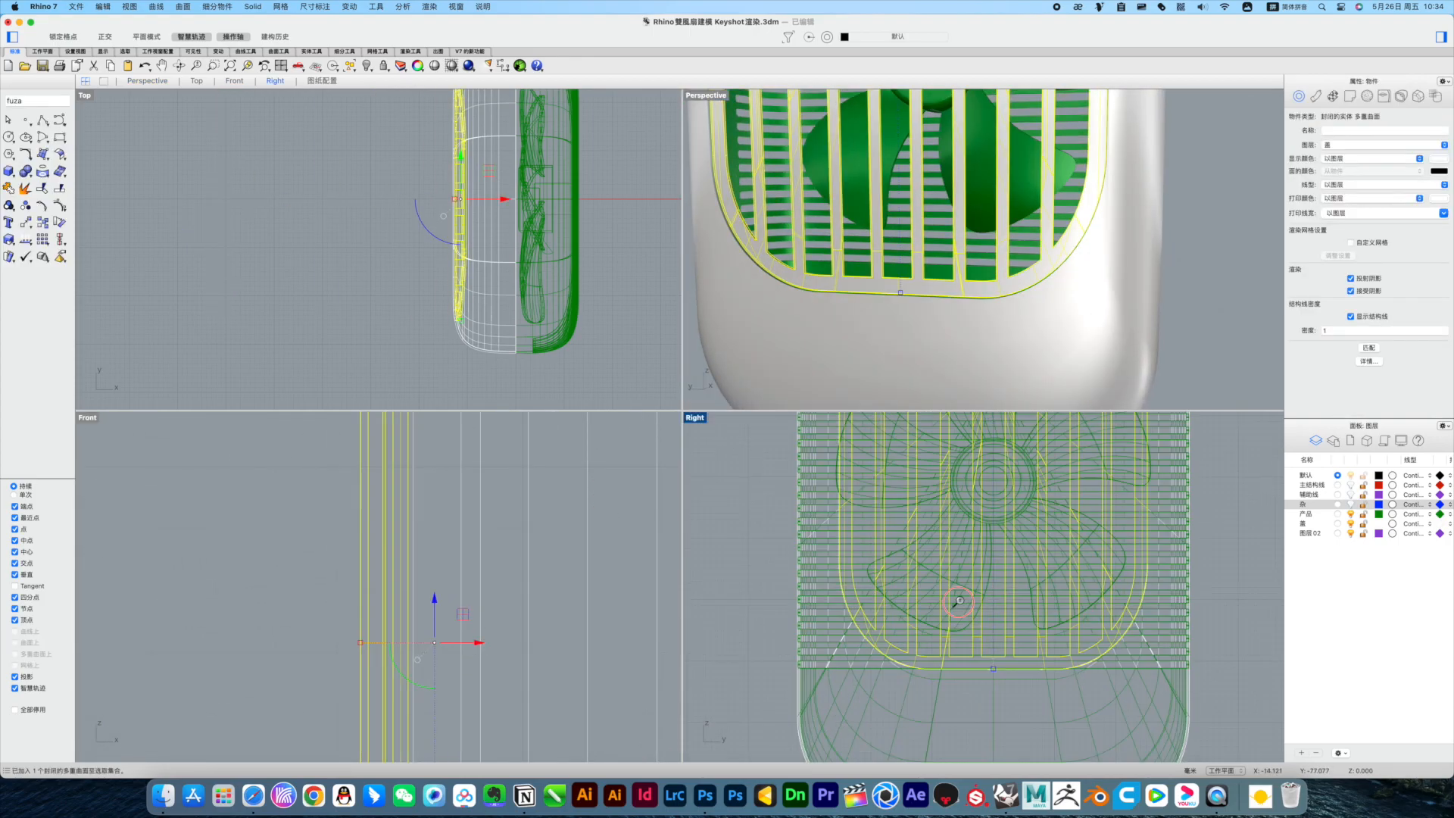
shift+drag(1027, 659, 1022, 666)
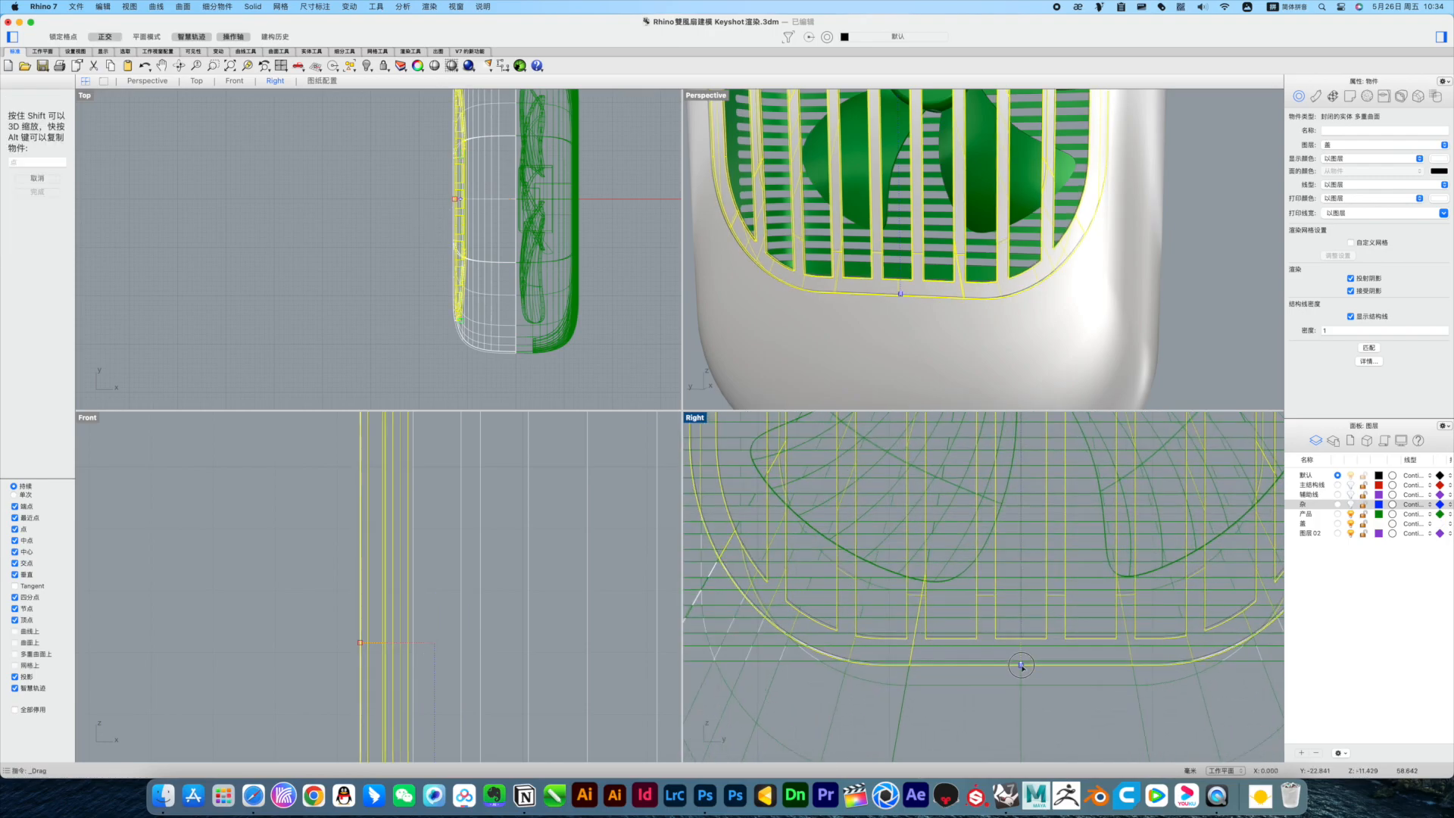
scroll(1022, 666, down, 12)
scroll(955, 504, up, 15)
scroll(876, 542, down, 15)
Step: Fine-tune the back panel's scale in the Right view so its side edges fit the rear shell's opening
right_drag(876, 542, 1038, 455)
scroll(1011, 661, up, 20)
shift+drag(1010, 633, 1009, 662)
scroll(967, 573, down, 8)
scroll(967, 574, down, 15)
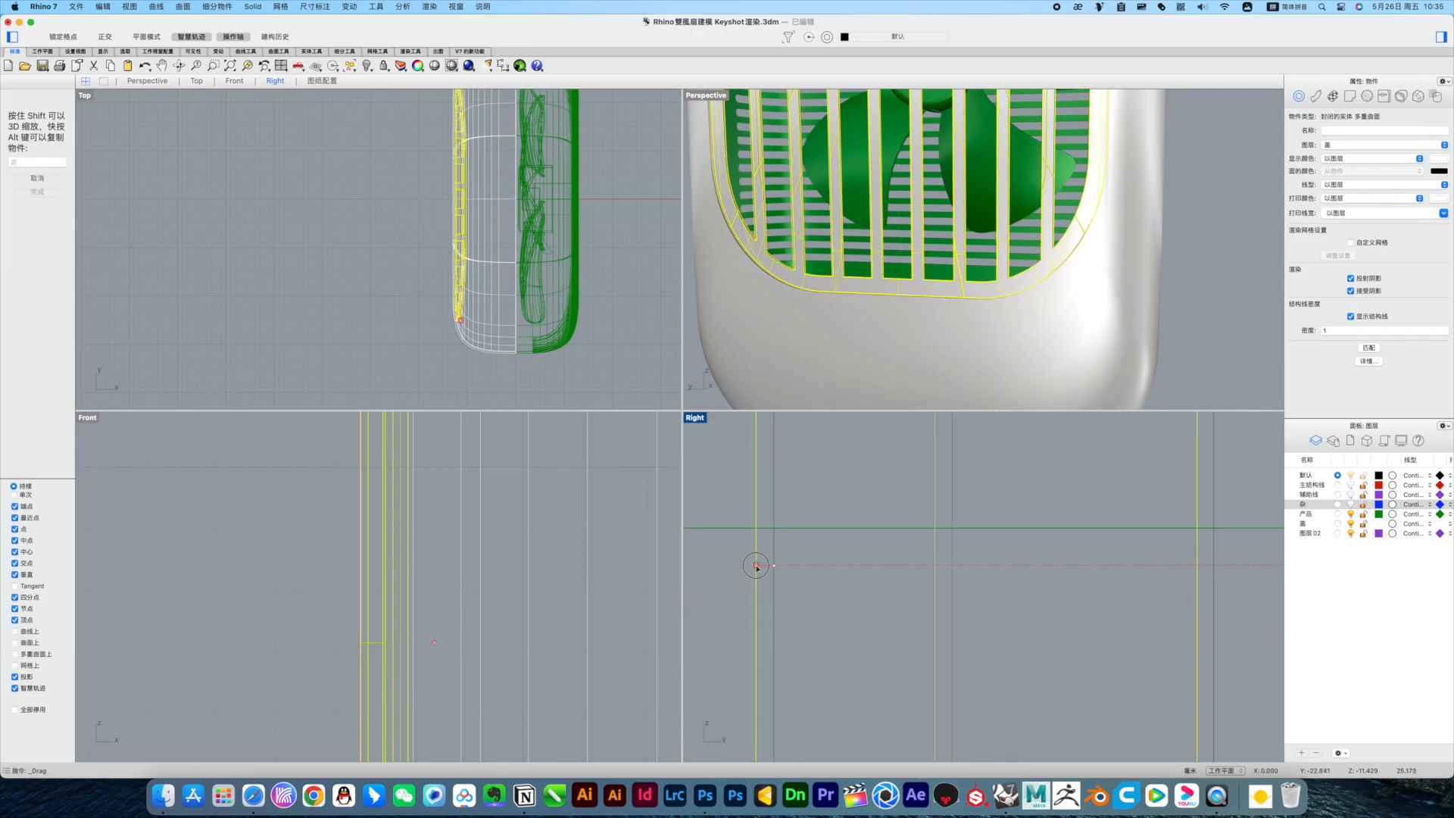
right_drag(980, 503, 982, 547)
scroll(928, 473, up, 15)
click(928, 473)
right_drag(1202, 331, 1057, 331)
scroll(1110, 306, down, 7)
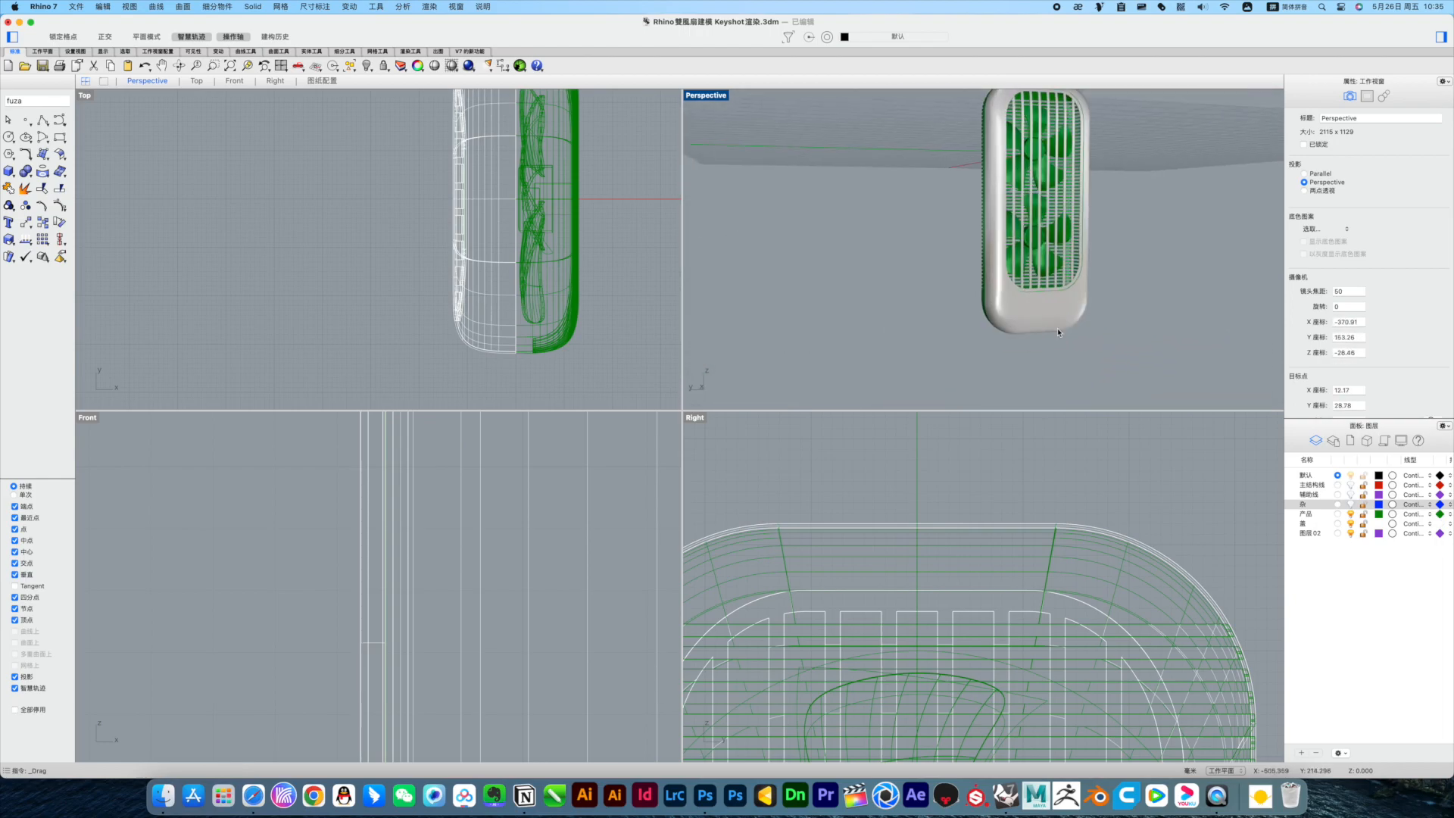
right_drag(796, 306, 890, 311)
click(29, 157)
click(60, 137)
key(Escape)
Step: Draw a circle centred on the X axis beside the fan in the Top view
click(9, 137)
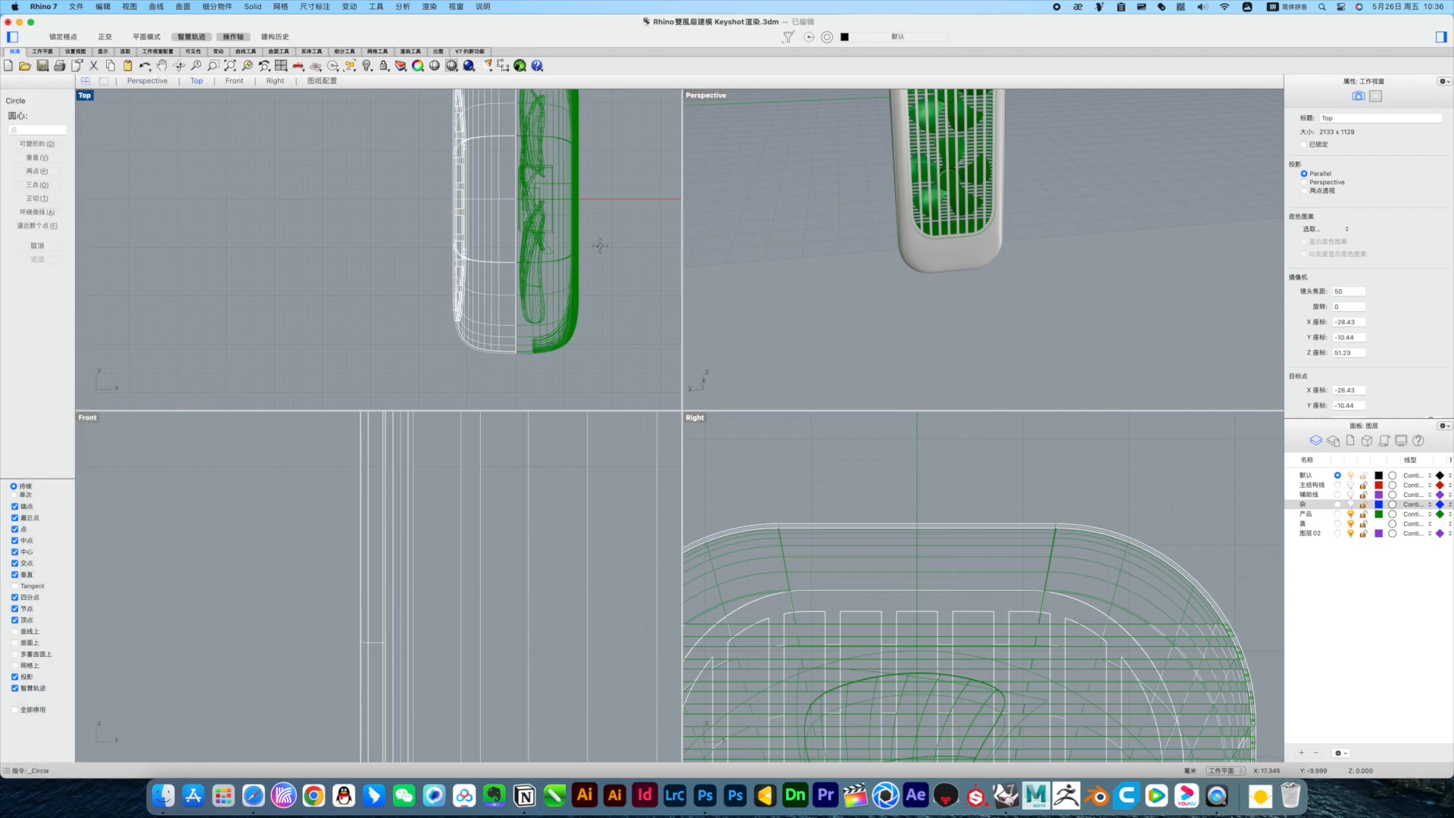
right_drag(601, 251, 495, 336)
click(578, 284)
click(510, 284)
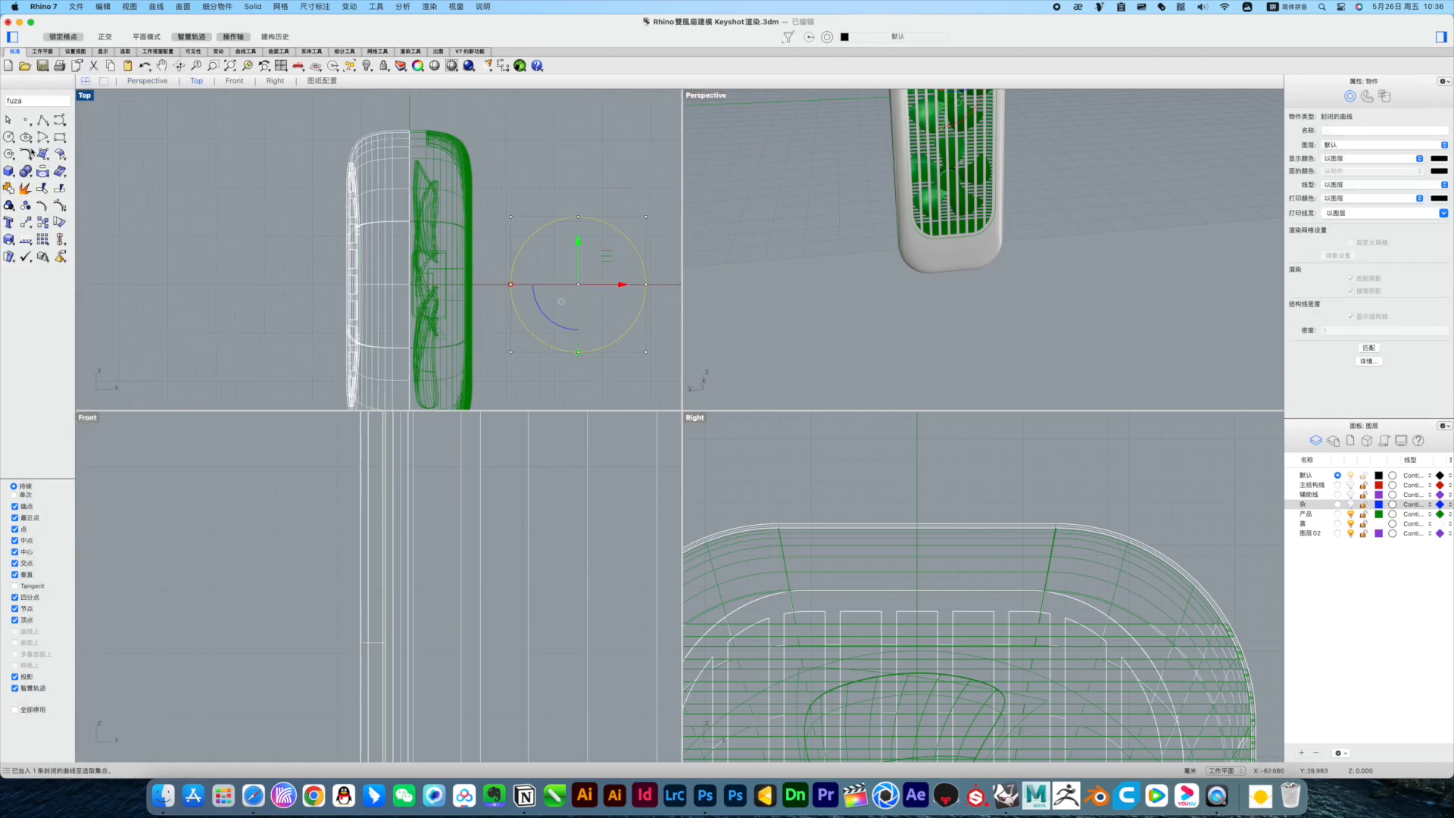
Step: Rebuild the circle with 16 points and degree 3, and show its control points
click(25, 156)
click(89, 490)
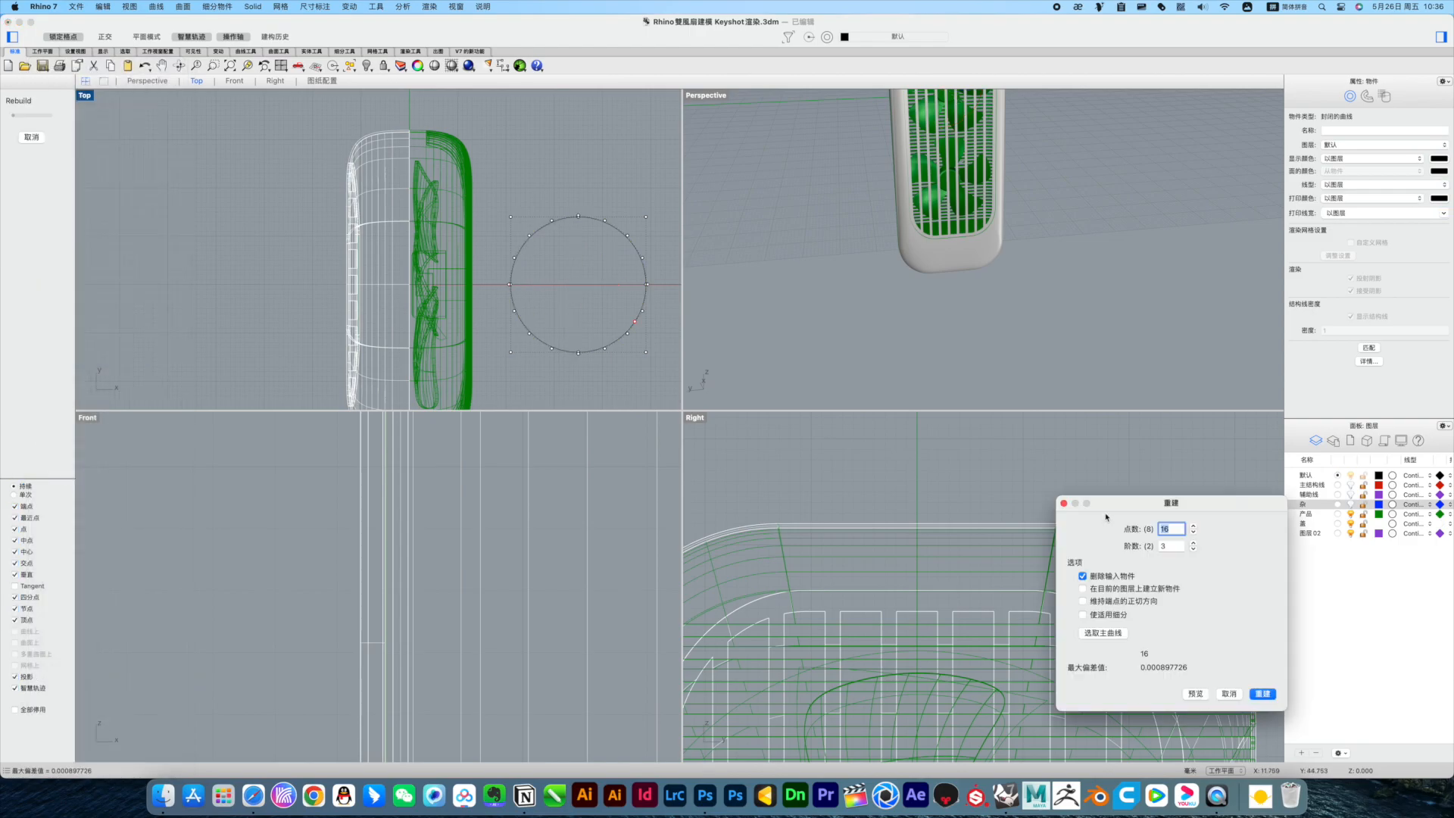
key(Return)
right_drag(610, 326, 499, 333)
scroll(500, 334, up, 4)
key(F10)
click(470, 172)
click(554, 272)
Step: Rebuild the circle again with 12 control points
click(27, 155)
click(94, 357)
click(1262, 692)
Step: Flatten the circle into a rounded square by moving the control points on its sides inward
drag(364, 143, 537, 196)
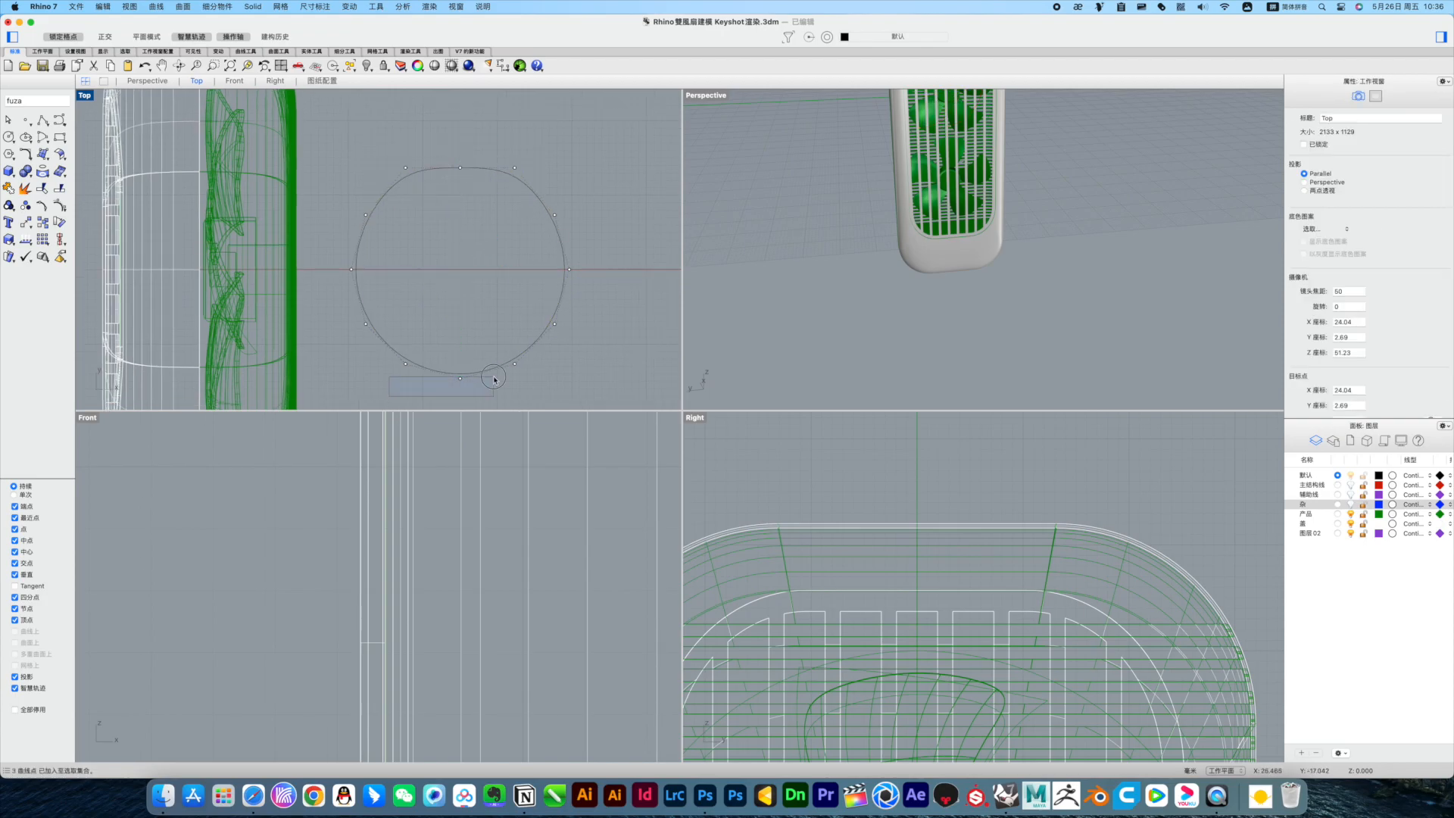
key(Return)
drag(340, 206, 386, 325)
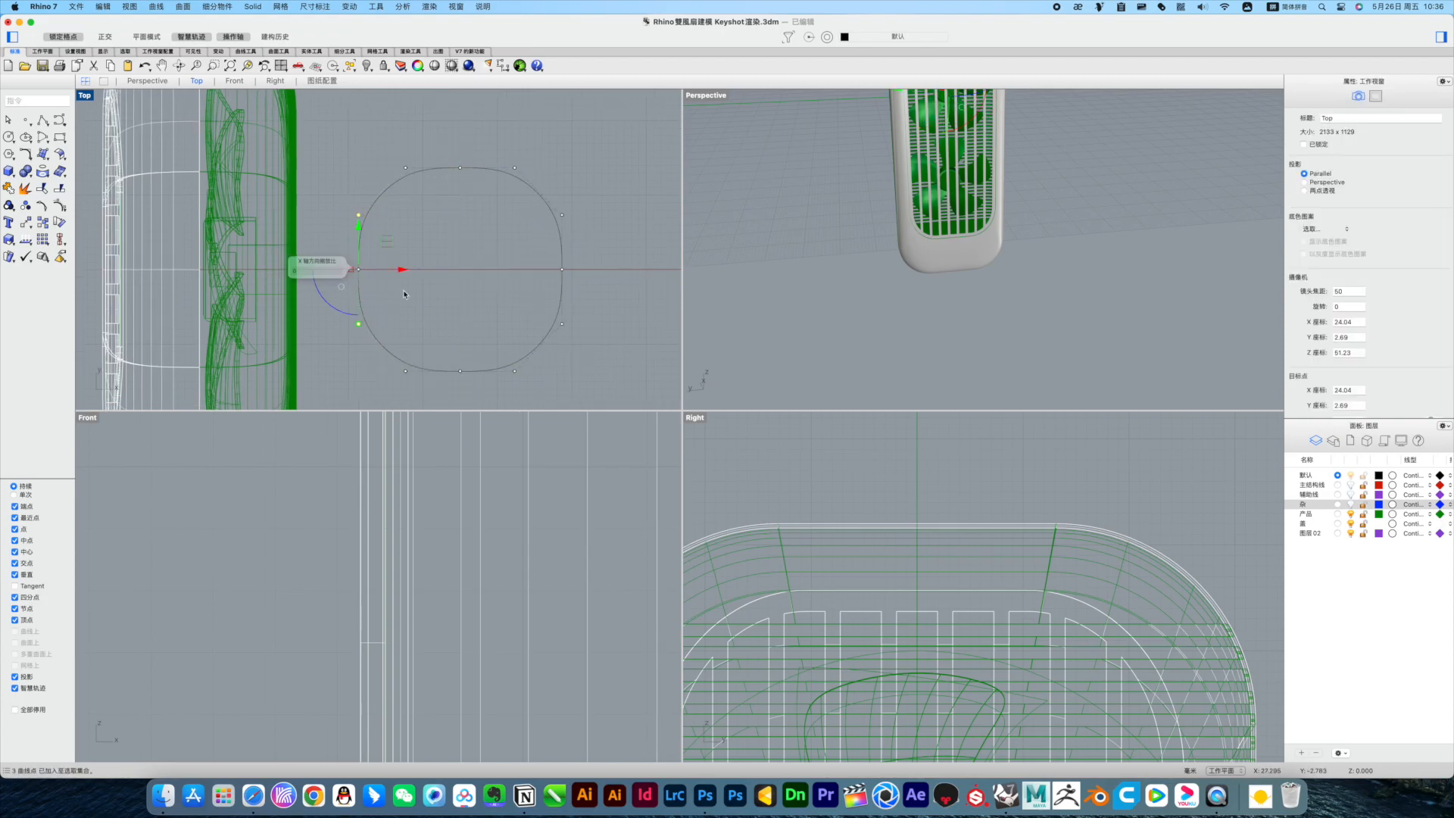
scroll(511, 227, up, 6)
scroll(515, 220, down, 8)
Step: Enlarge the rounded square symmetrically by moving half of its control points outward along X, and half along Y by 3
click(509, 183)
drag(504, 161, 585, 367)
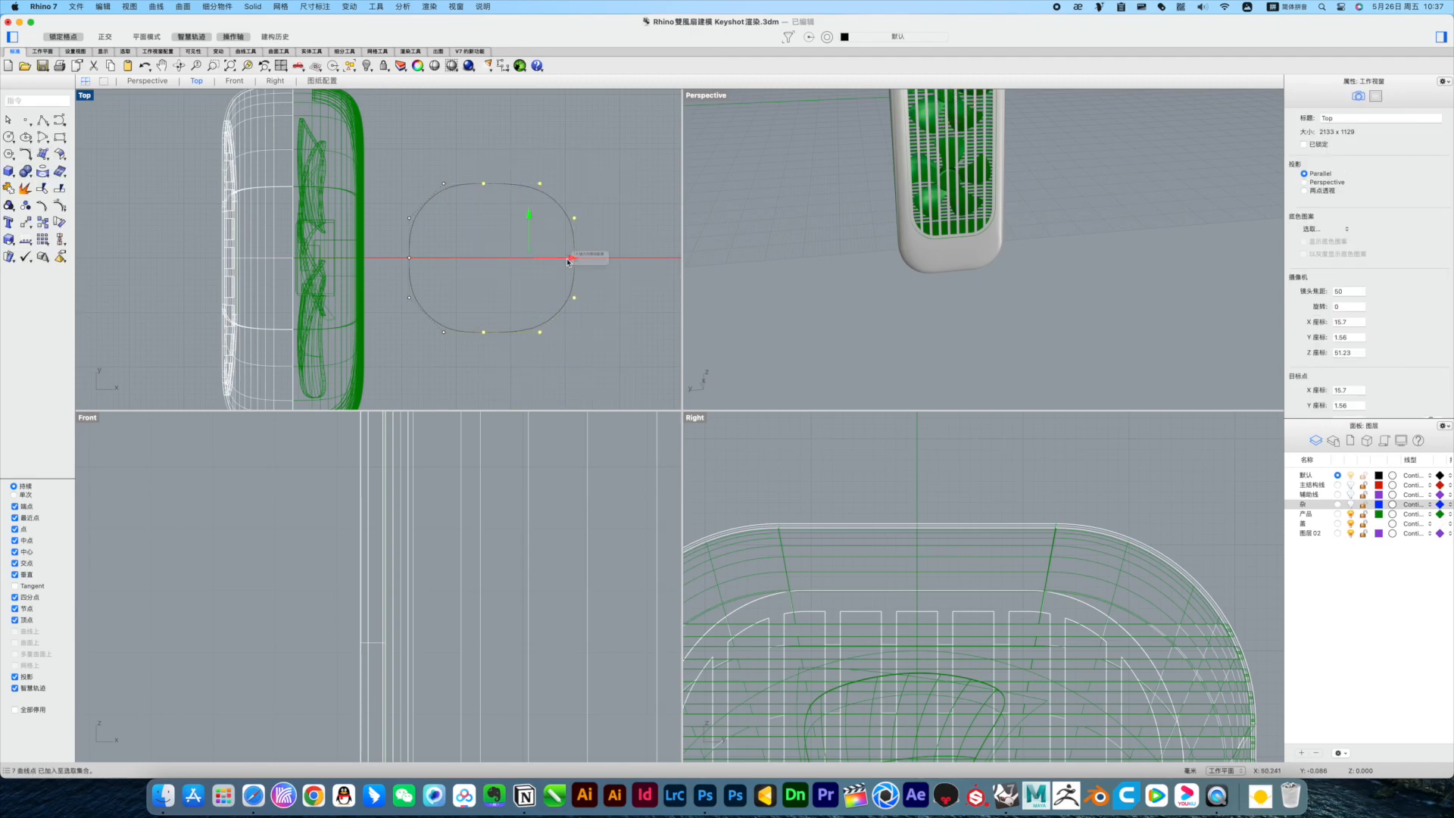
drag(614, 356, 403, 291)
click(395, 169)
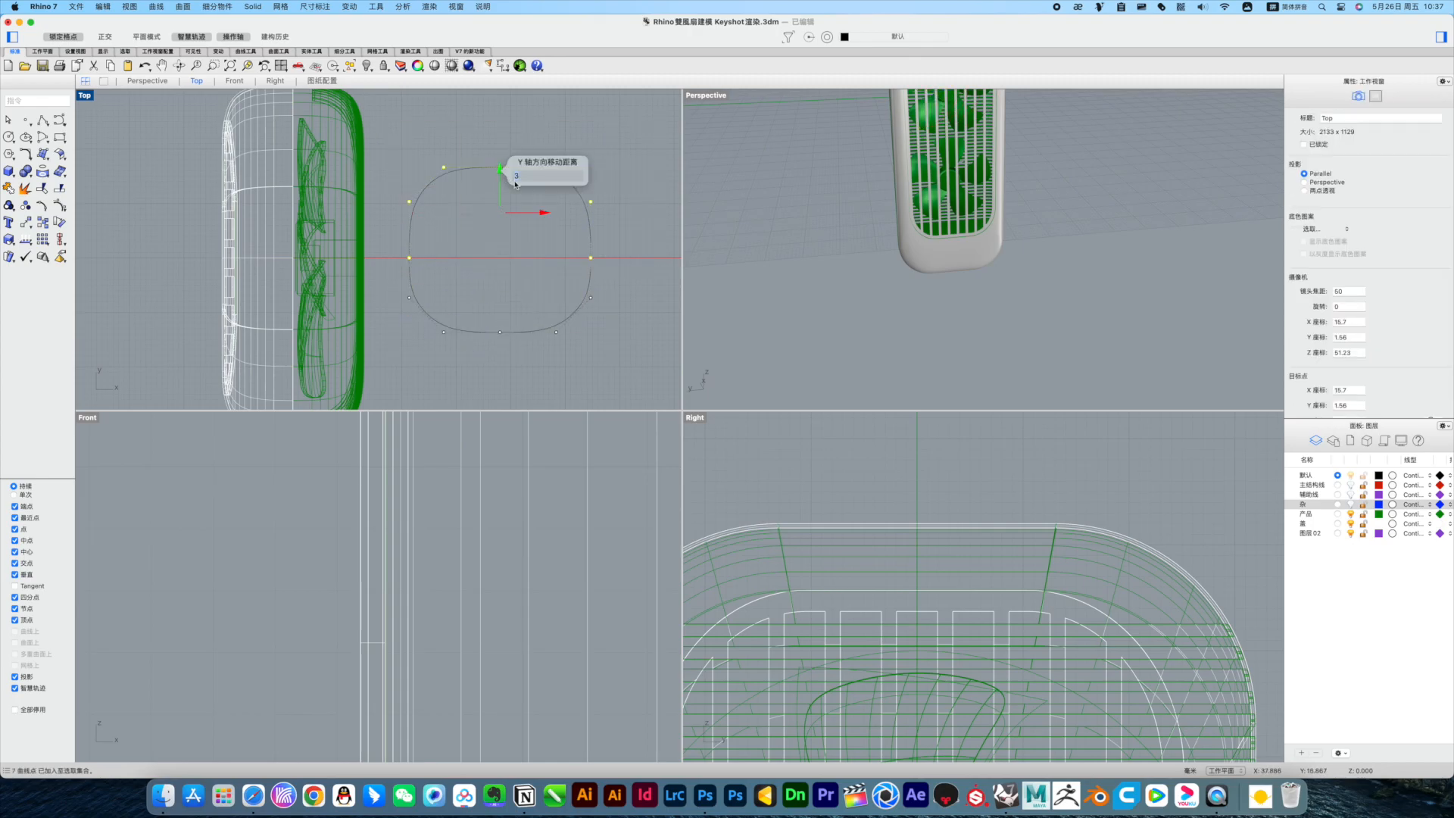
drag(500, 198, 500, 215)
click(548, 231)
click(589, 233)
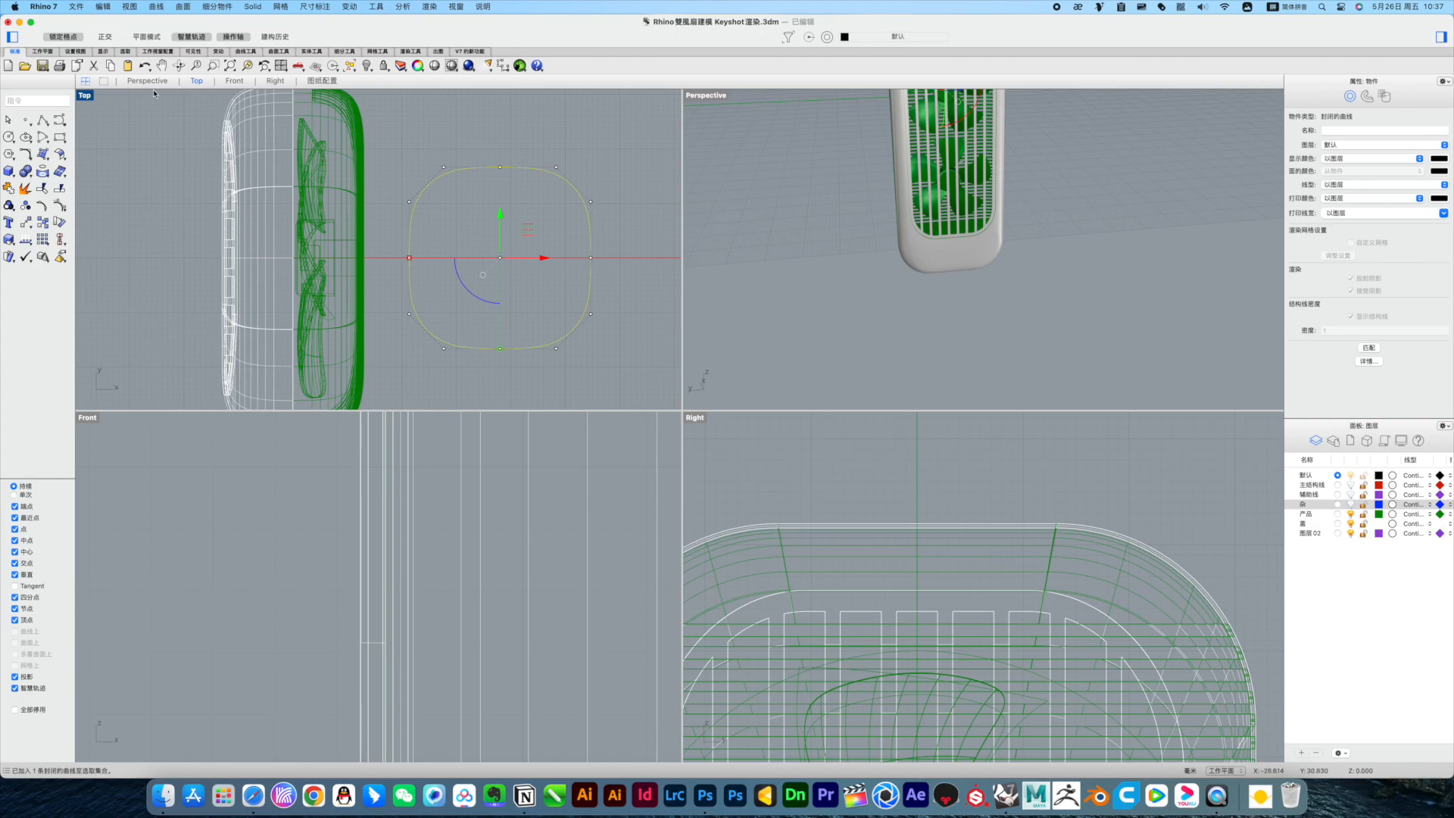
Step: Create the area centroid point of the rounded-square curve
click(403, 7)
mouse_move(424, 67)
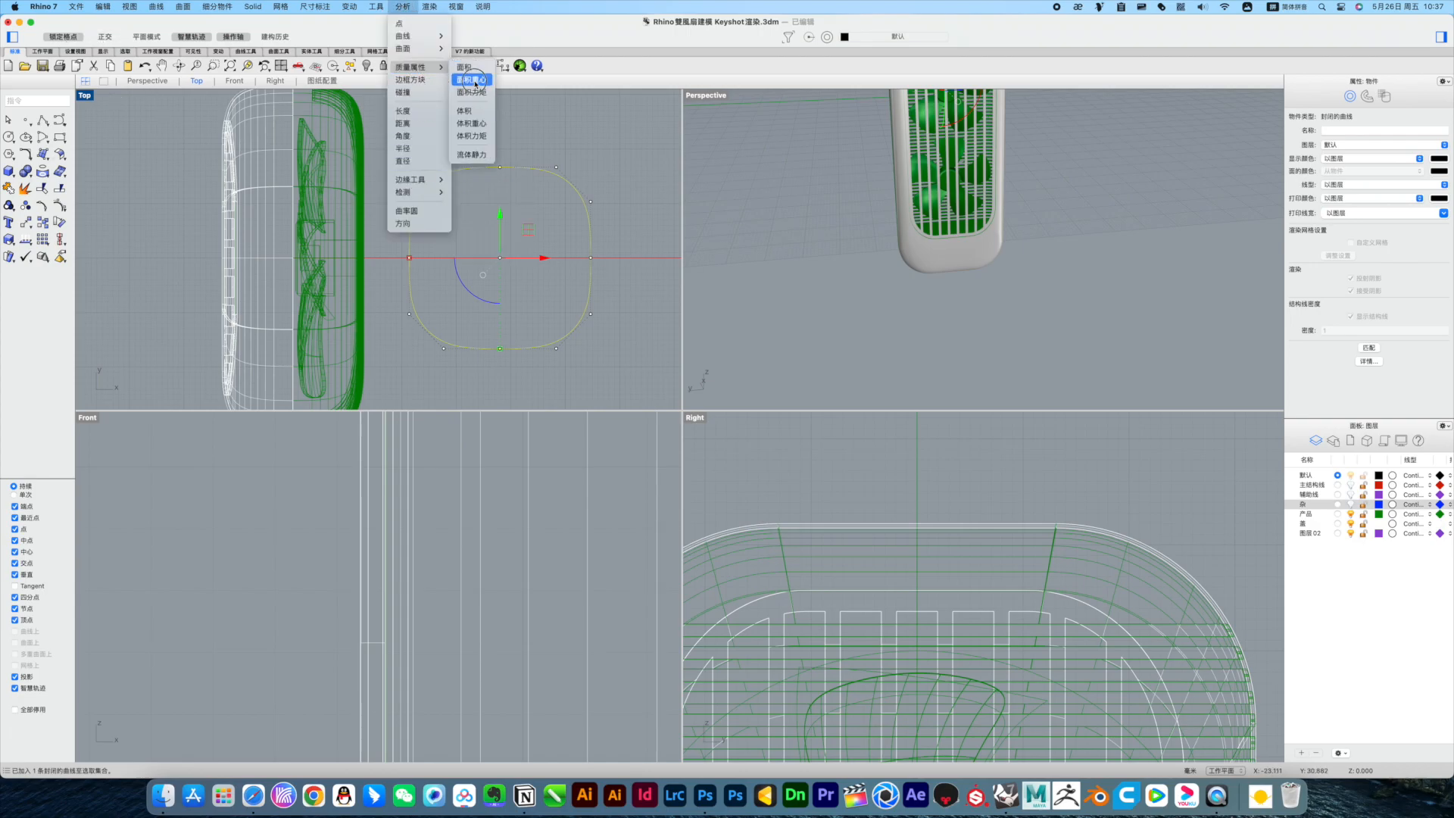
click(474, 79)
click(592, 252)
scroll(541, 563, down, 10)
scroll(547, 297, down, 5)
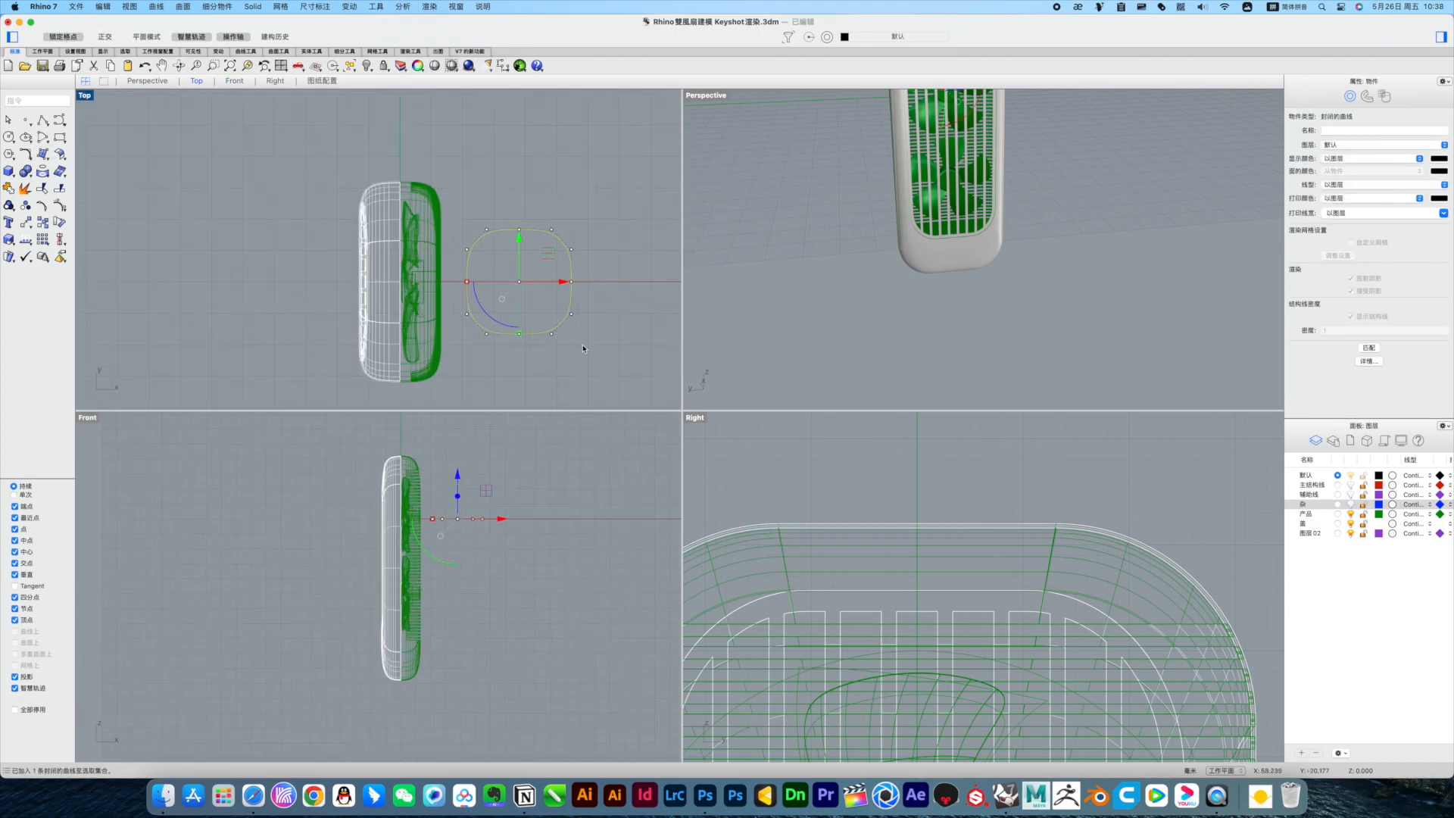
Step: Move the rounded-square curve and its centroid point along X to the fan's centre and down below the fan
click(474, 199)
click(530, 230)
drag(547, 282, 490, 282)
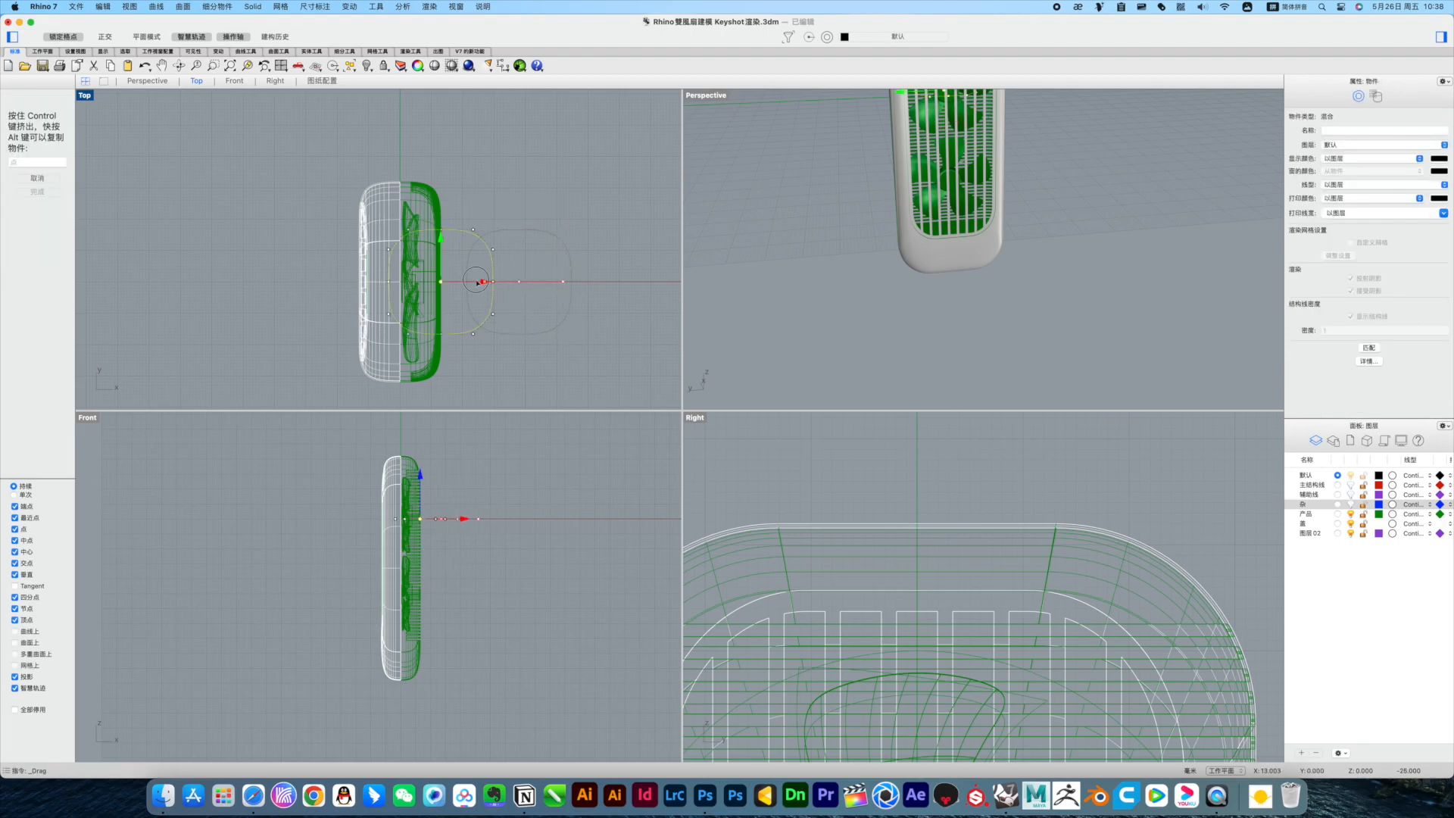
drag(401, 475, 401, 661)
right_drag(404, 661, 417, 553)
Step: Scale the rounded-square curve uniformly to about 52 mm wide below the fan
scroll(418, 553, up, 2)
shift+drag(384, 603, 367, 602)
key(Escape)
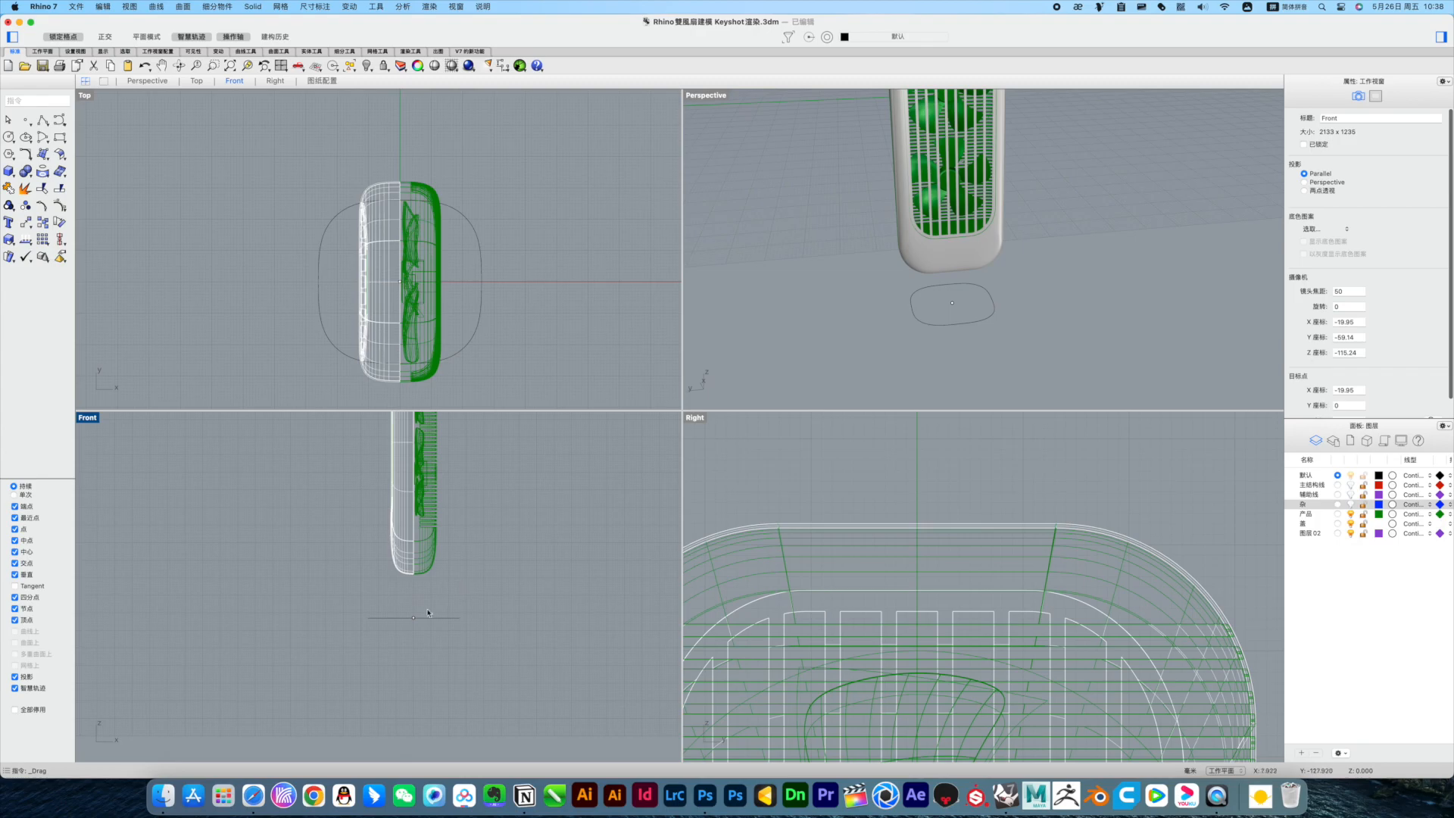
scroll(409, 583, up, 5)
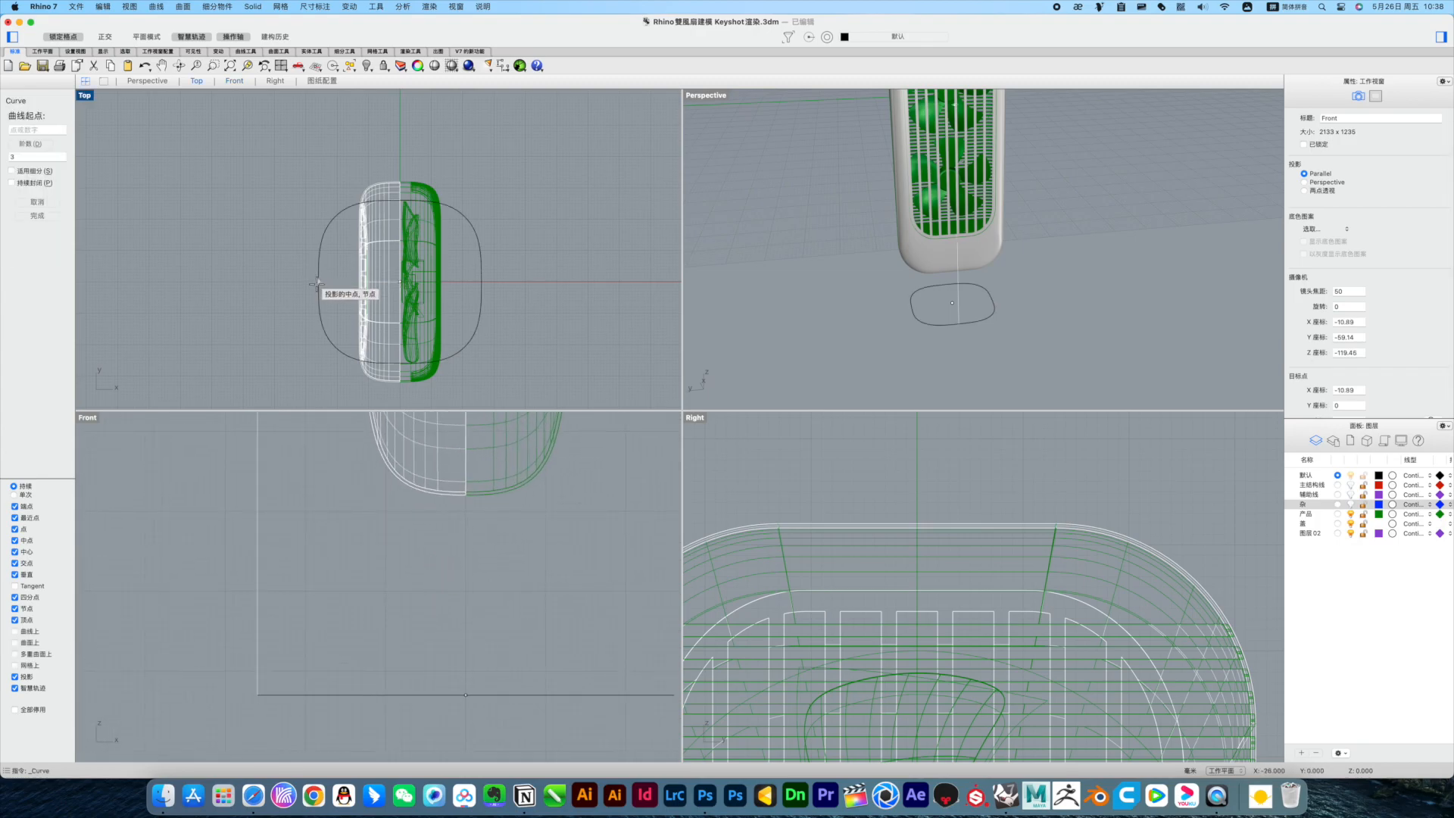
scroll(258, 629, down, 5)
key(Escape)
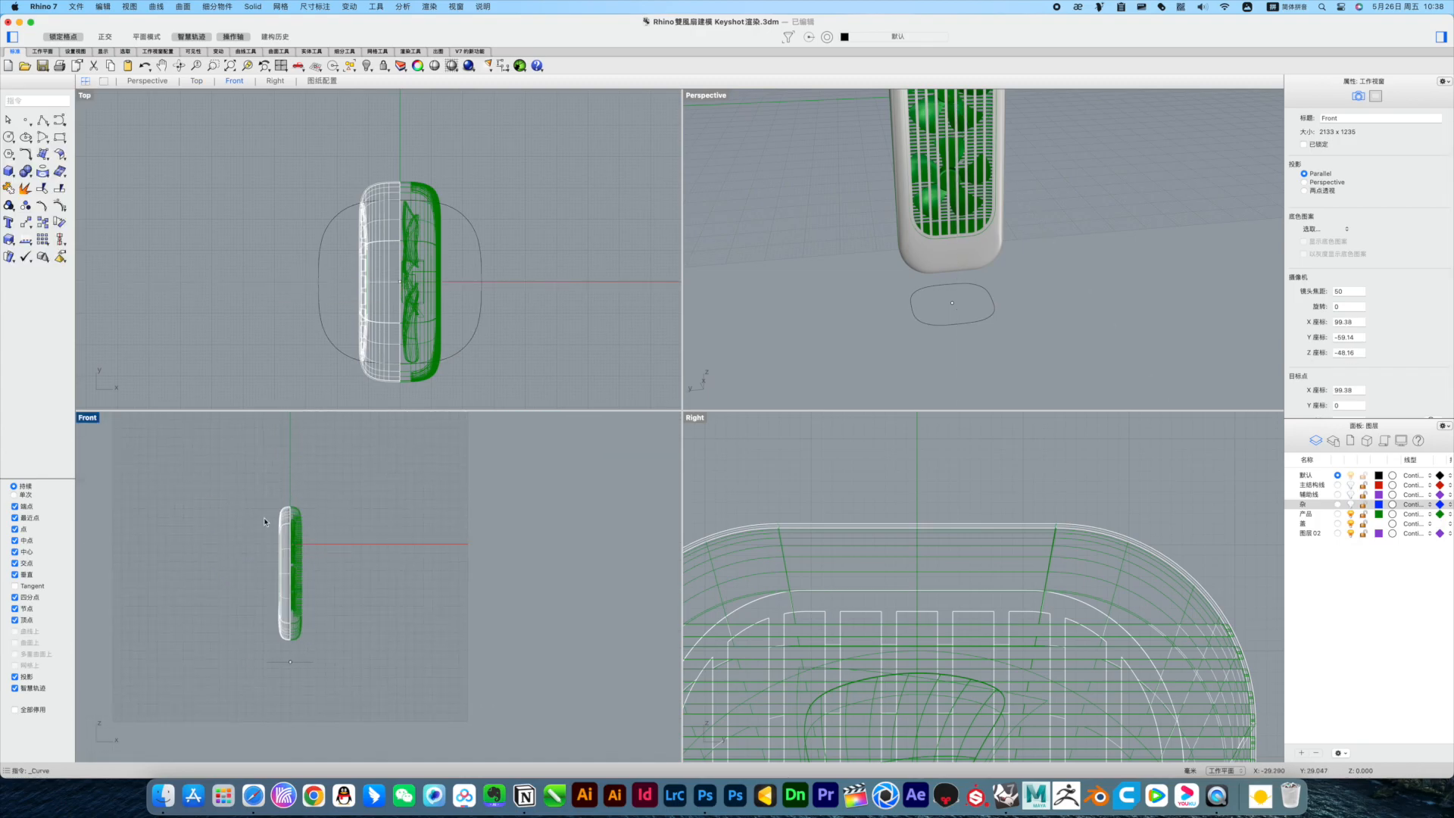
Step: Disable the Project snap and draw a curved base profile in the Front view, rising from the rounded square's side
click(14, 677)
right_click(319, 284)
scroll(259, 659, up, 5)
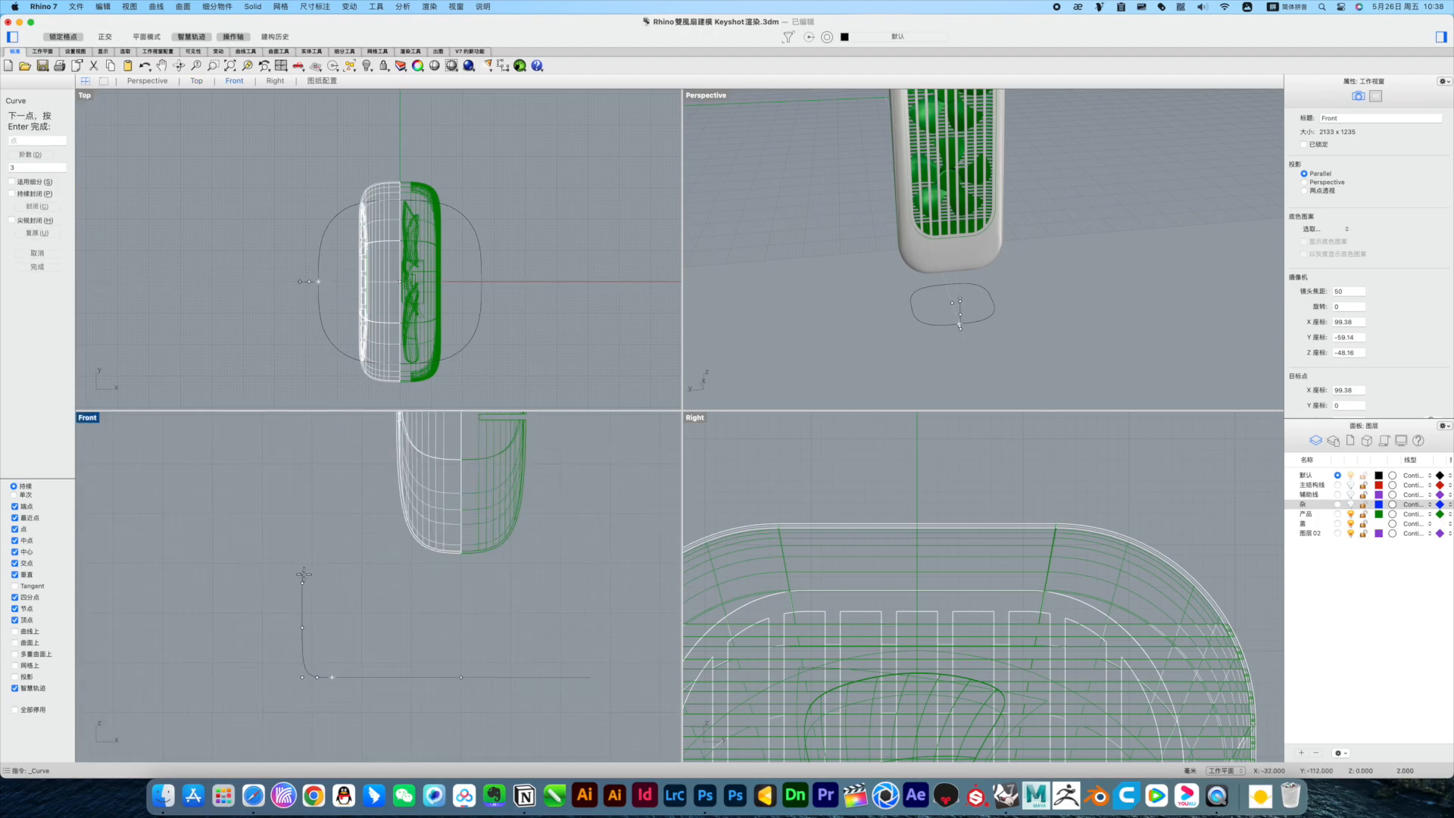
right_click(303, 574)
Step: Reshape the base profile by moving its control points outward and upward into a smooth, taller side wall
click(303, 643)
scroll(285, 674, up, 5)
key(F10)
drag(250, 633, 401, 594)
scroll(431, 578, down, 6)
click(383, 562)
key(F10)
drag(385, 540, 387, 508)
Step: Try adjusting the lower end of the base profile curve in the Front view, and undo the move
click(437, 645)
key(F10)
key(Escape)
drag(485, 646, 665, 651)
click(438, 645)
key(F10)
click(457, 646)
drag(426, 600, 469, 671)
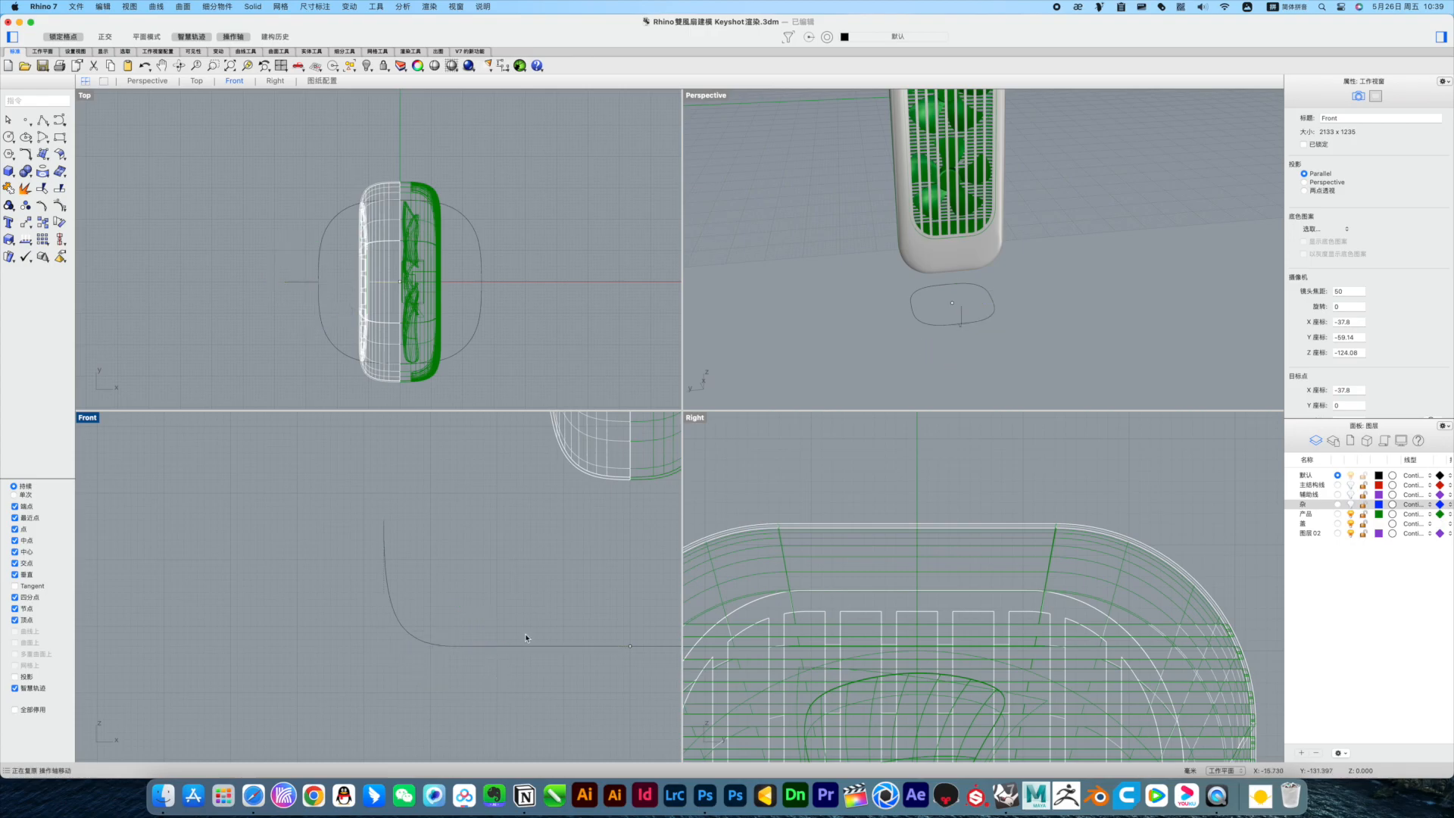
Step: Rail-revolve the profile along the rounded-square curve about the vertical axis through its centroid to form the base
click(484, 646)
right_drag(480, 683, 419, 714)
scroll(419, 714, down, 2)
right_drag(886, 322, 1004, 311)
key(Escape)
drag(43, 154, 78, 281)
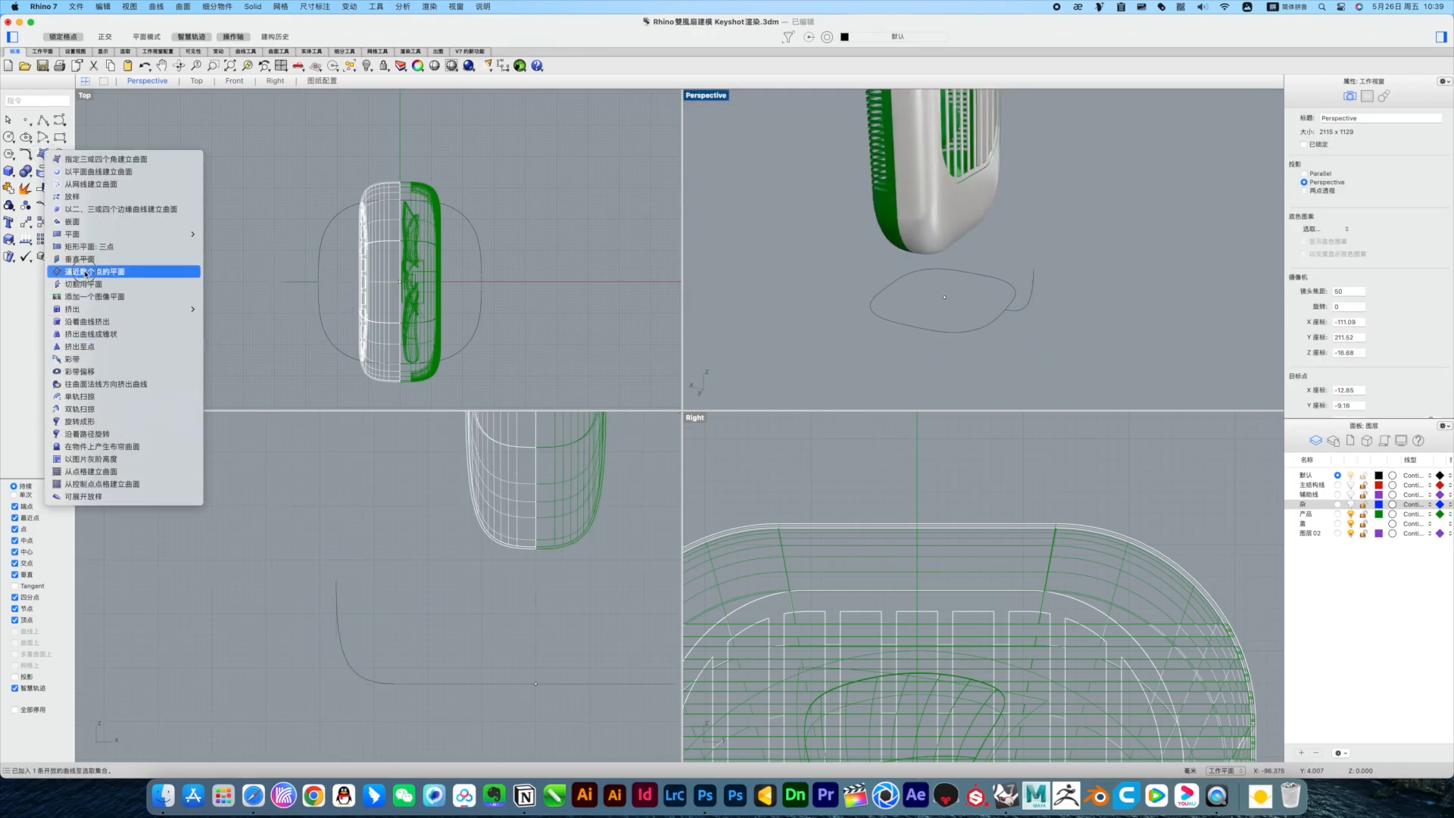
click(97, 433)
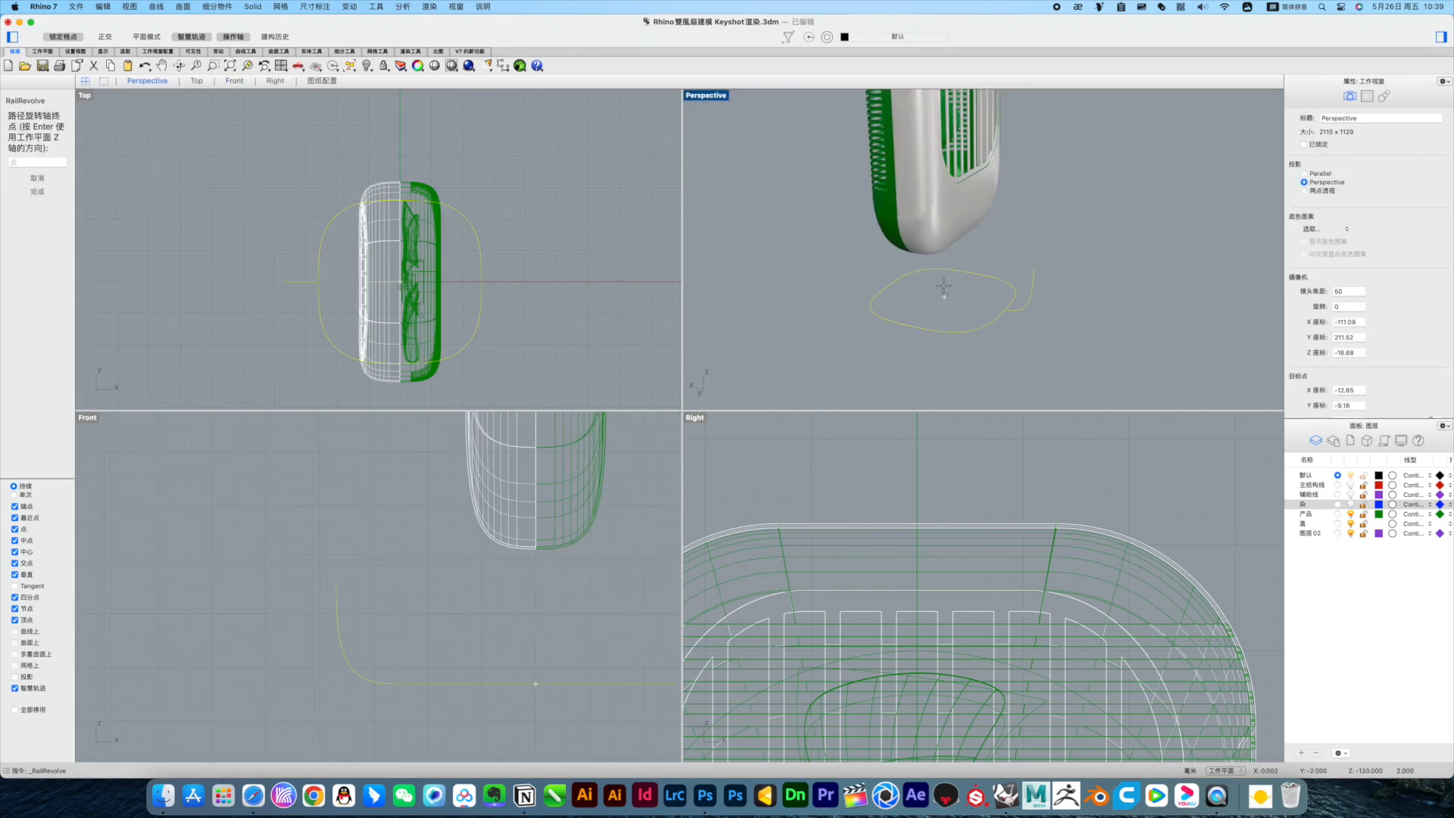
click(535, 584)
right_drag(1019, 312, 967, 295)
click(967, 295)
Step: Cap the two planar holes of the revolved base to make it a closed solid
drag(27, 173, 34, 190)
click(70, 266)
right_drag(976, 300, 989, 250)
scroll(1006, 253, up, 4)
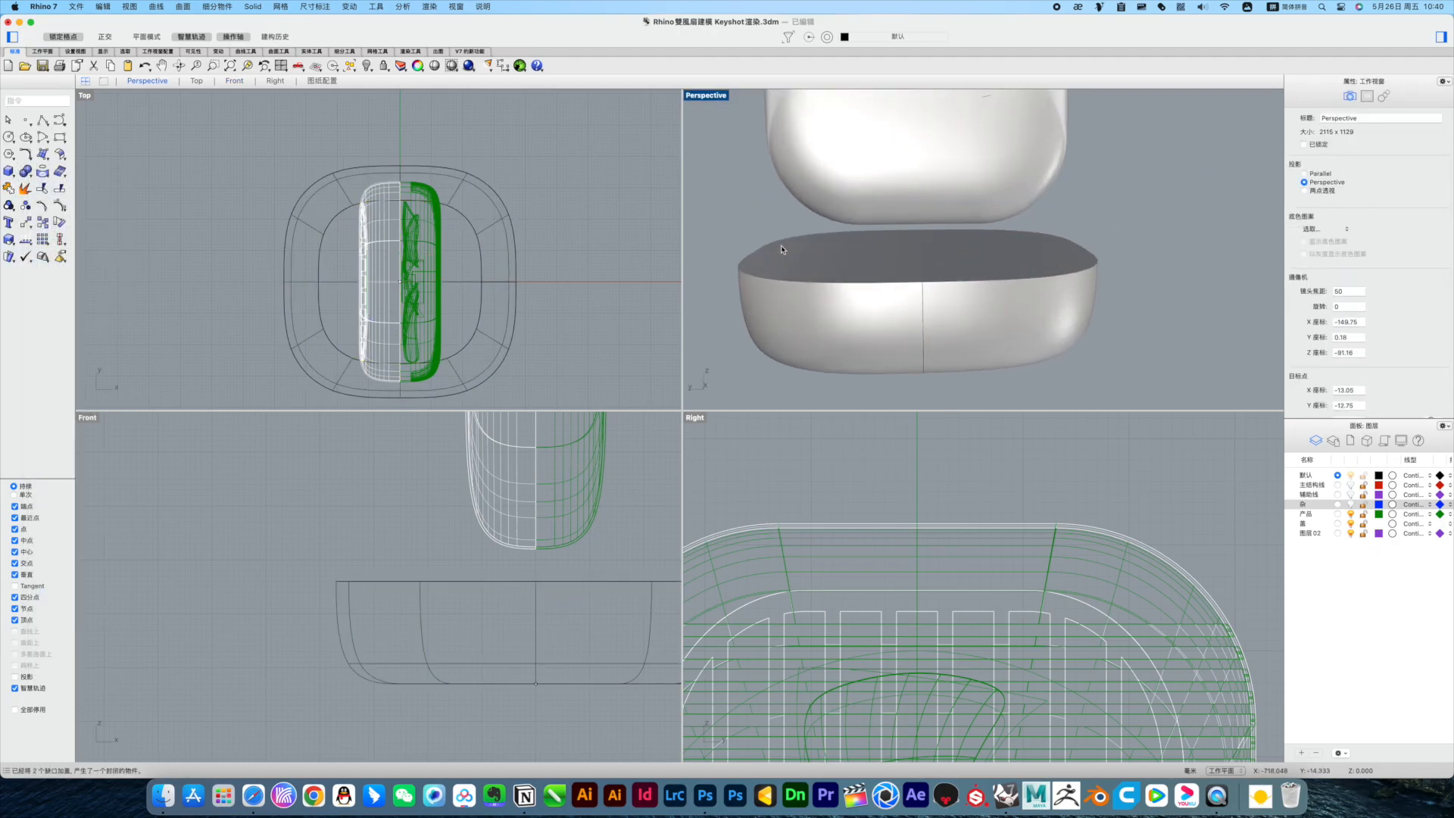
Step: Fillet the top rim edge of the base with a radius of 1
drag(27, 173, 84, 296)
click(76, 343)
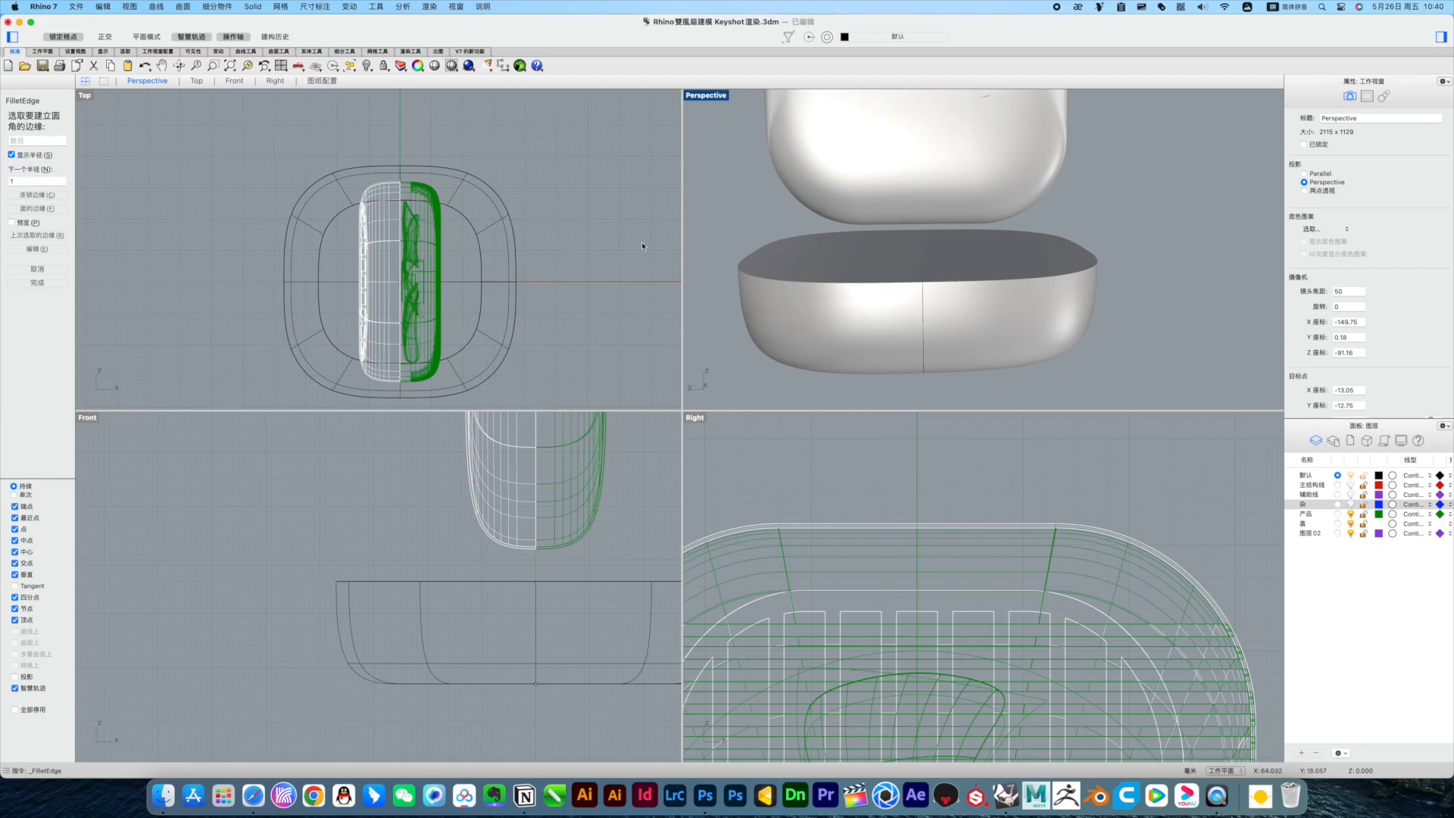
click(963, 282)
right_click(1157, 312)
right_click(1157, 311)
right_drag(1157, 311, 1106, 309)
click(1078, 308)
click(1110, 311)
Step: Create a solid vertical cylinder centred at the origin and move it down into the top of the base
click(11, 172)
click(53, 189)
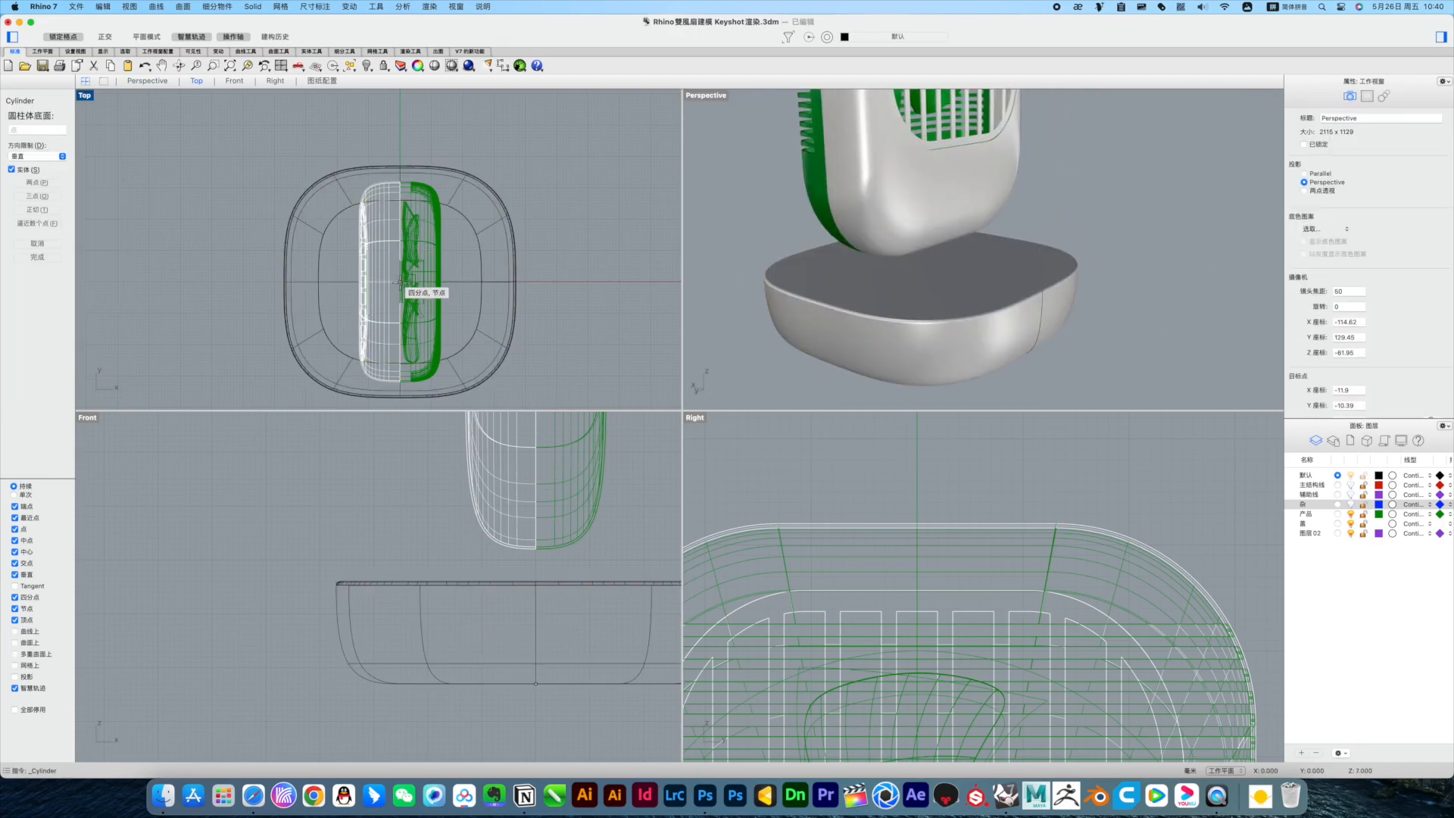
scroll(569, 590, down, 10)
click(578, 478)
click(578, 480)
drag(564, 440, 565, 549)
scroll(925, 266, up, 4)
Step: Copy the neck cylinder and paste the duplicate in place
right_drag(925, 283, 872, 271)
key(super+c)
click(1104, 228)
right_drag(1104, 231, 944, 280)
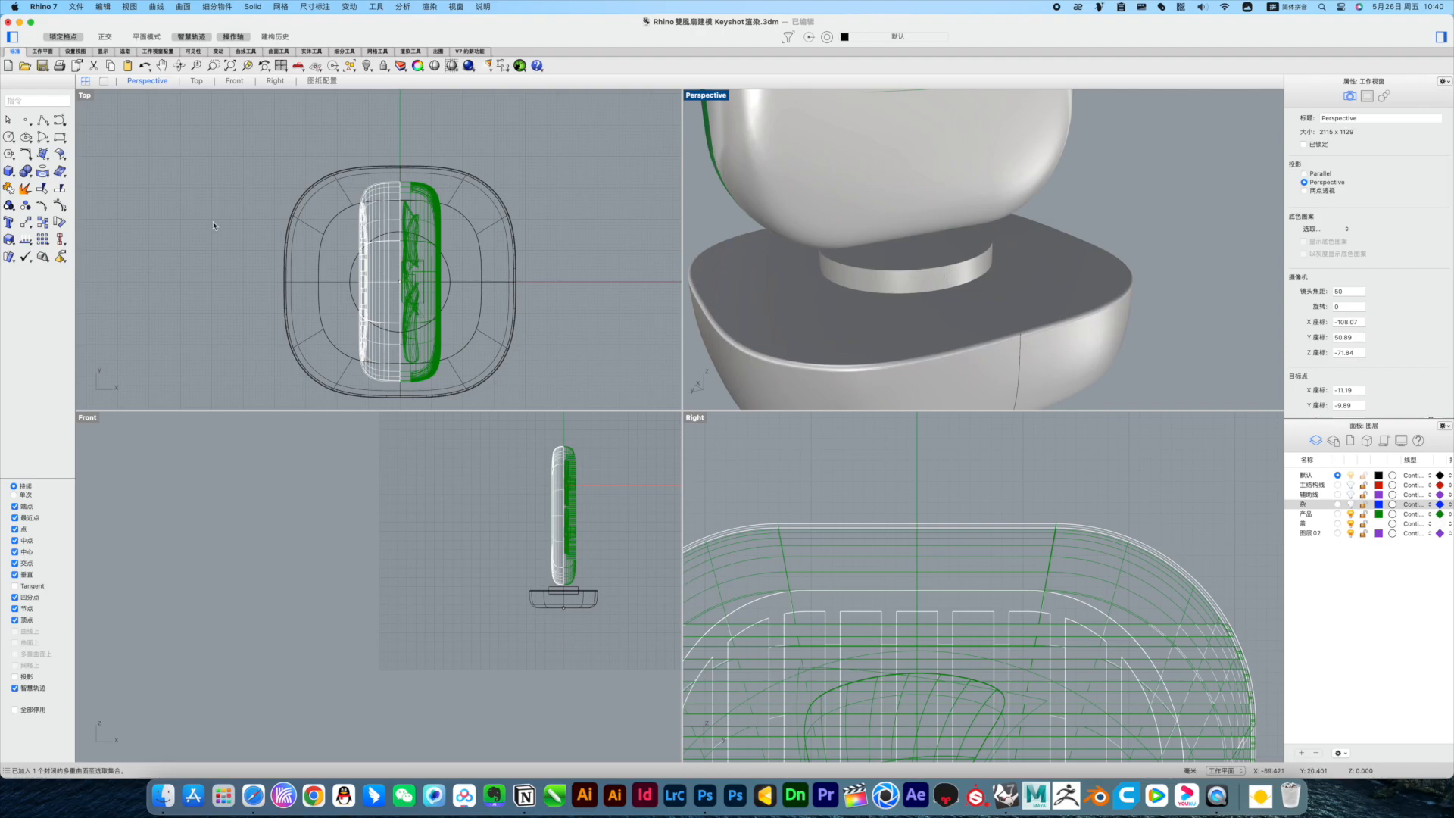
key(super+v)
Step: Adjust the pasted neck cylinder vertically between the base and the fan body
scroll(902, 294, up, 4)
drag(901, 297, 901, 280)
scroll(568, 600, up, 10)
key(F9)
scroll(532, 447, up, 4)
drag(517, 473, 517, 457)
drag(515, 519, 516, 526)
click(615, 468)
Step: Try drawing a plain rectangle near the fan's lower end in the Front view, and delete it
scroll(1038, 250, down, 6)
right_drag(1039, 250, 935, 238)
scroll(934, 239, up, 4)
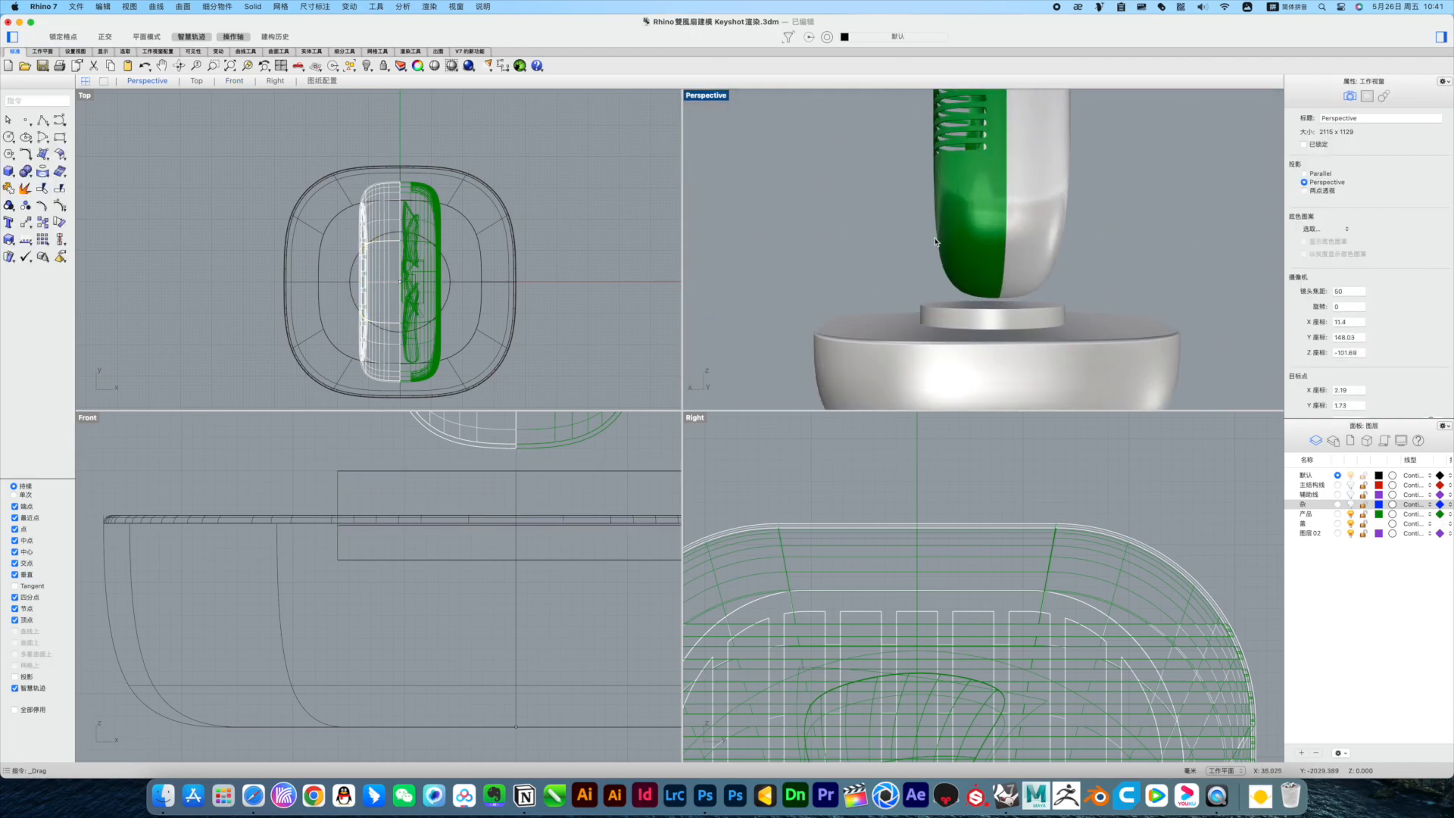
click(61, 142)
scroll(422, 518, down, 5)
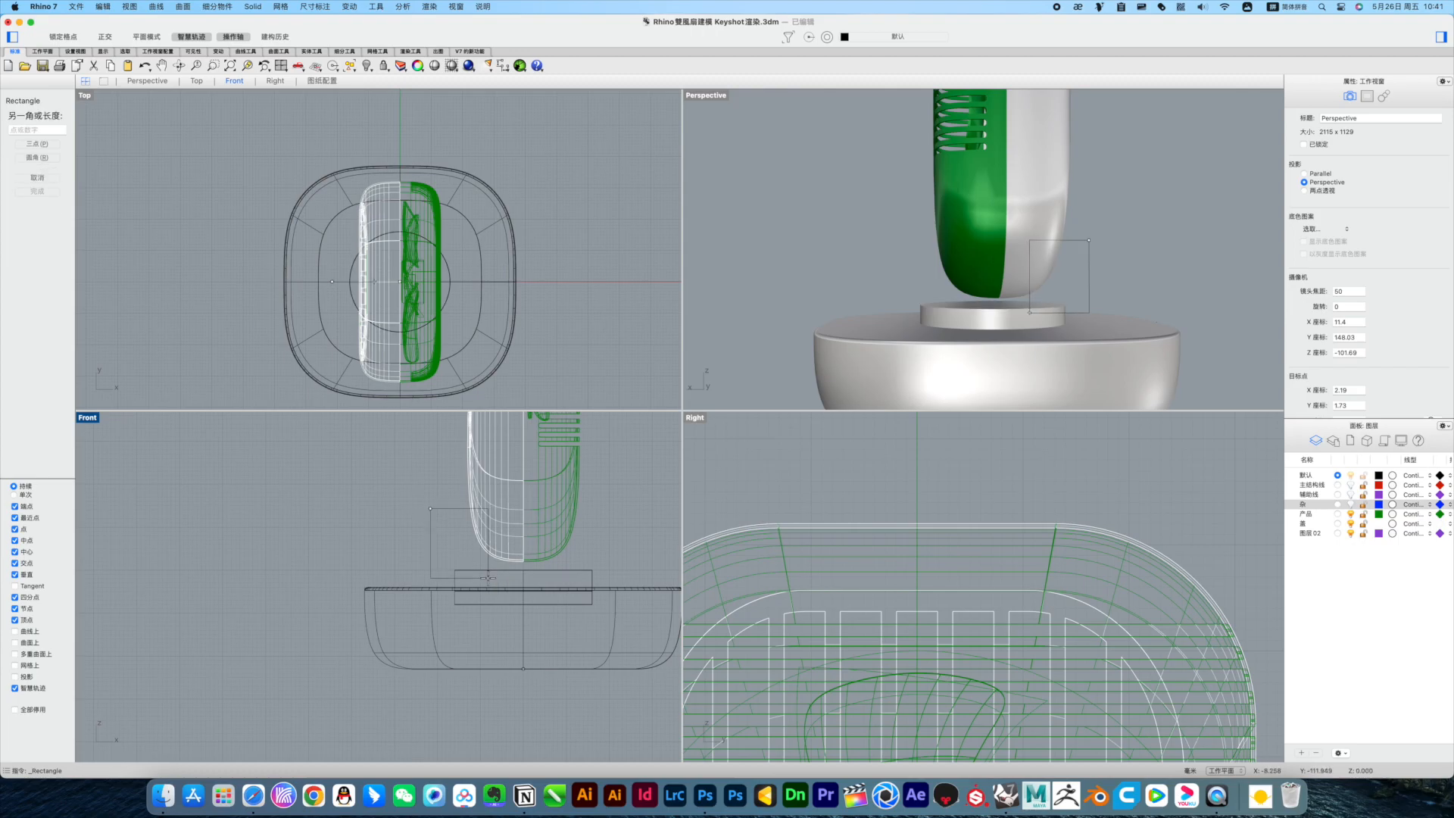
click(625, 579)
click(623, 559)
key(Delete)
Step: Try drawing a large rounded rectangle beside the fan body in the Front view, and delete it
click(62, 142)
click(100, 196)
click(292, 447)
click(422, 528)
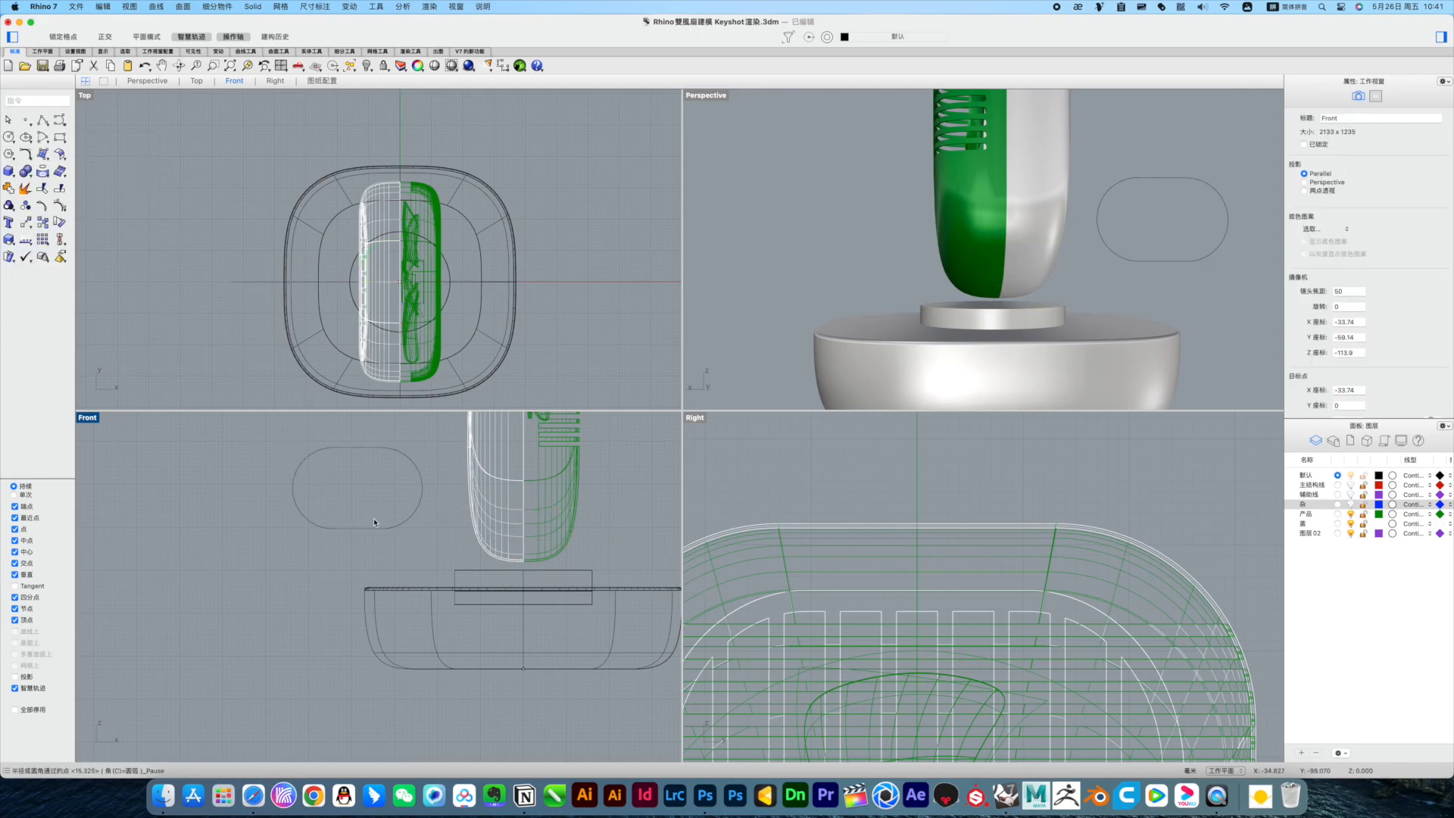
click(415, 514)
key(Delete)
Step: Draw a smaller rounded rectangle beside the fan body, above the base, in the Front view
scroll(392, 552, up, 10)
click(60, 138)
click(284, 456)
click(466, 571)
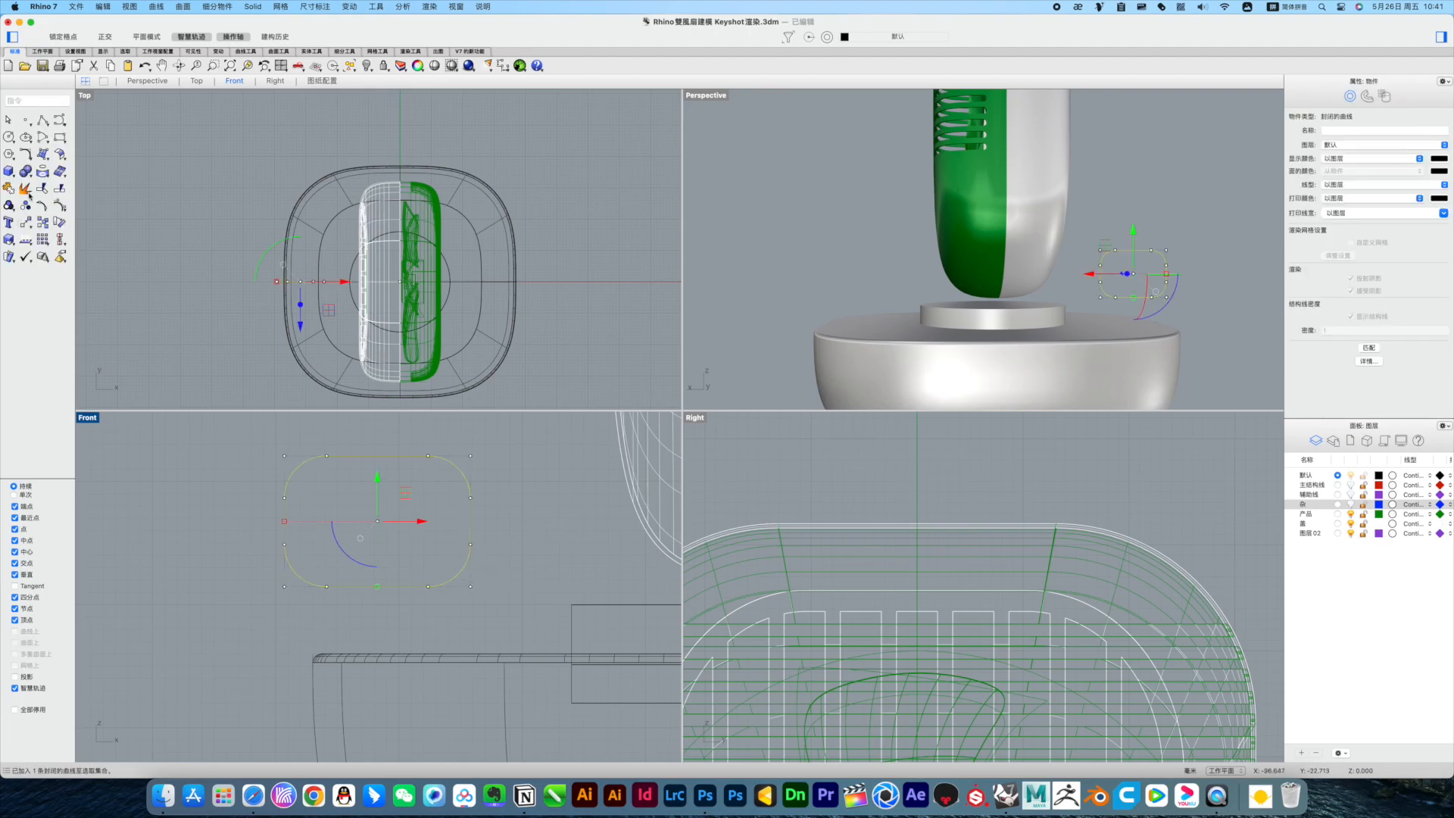
Step: Cut the rounded rectangle down to an open C-shaped curve by removing its side facing the fan body, and straighten the open ends
key(Delete)
click(471, 521)
key(Delete)
click(459, 574)
key(Delete)
drag(462, 607, 267, 443)
click(412, 577)
drag(455, 605, 267, 443)
click(8, 188)
click(394, 586)
key(F10)
drag(462, 609, 403, 441)
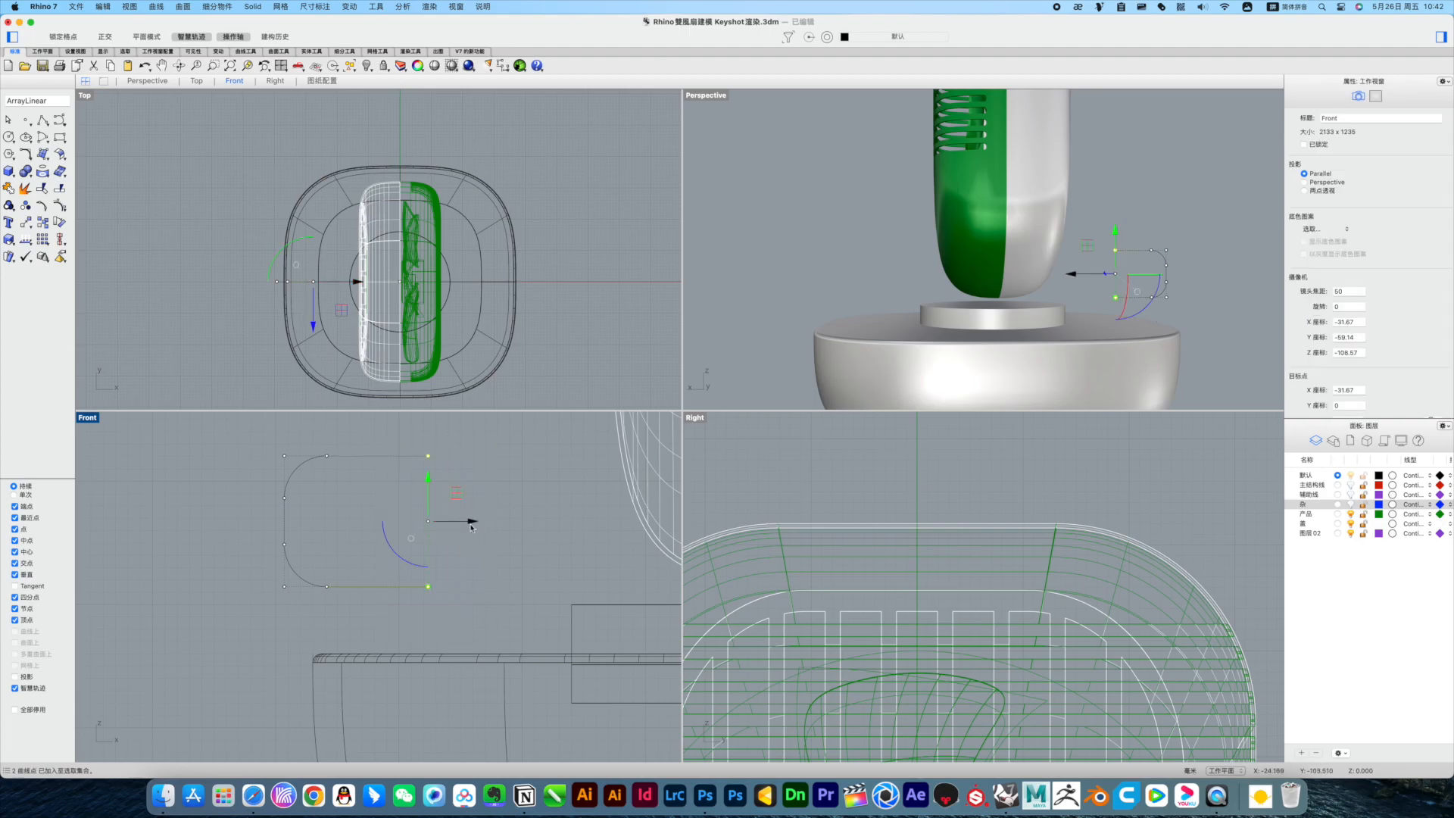
Step: Move the open C-shaped curve closer to the fan body and reshape it narrower and taller above the base
drag(286, 499, 580, 527)
click(617, 522)
click(507, 532)
scroll(571, 491, up, 2)
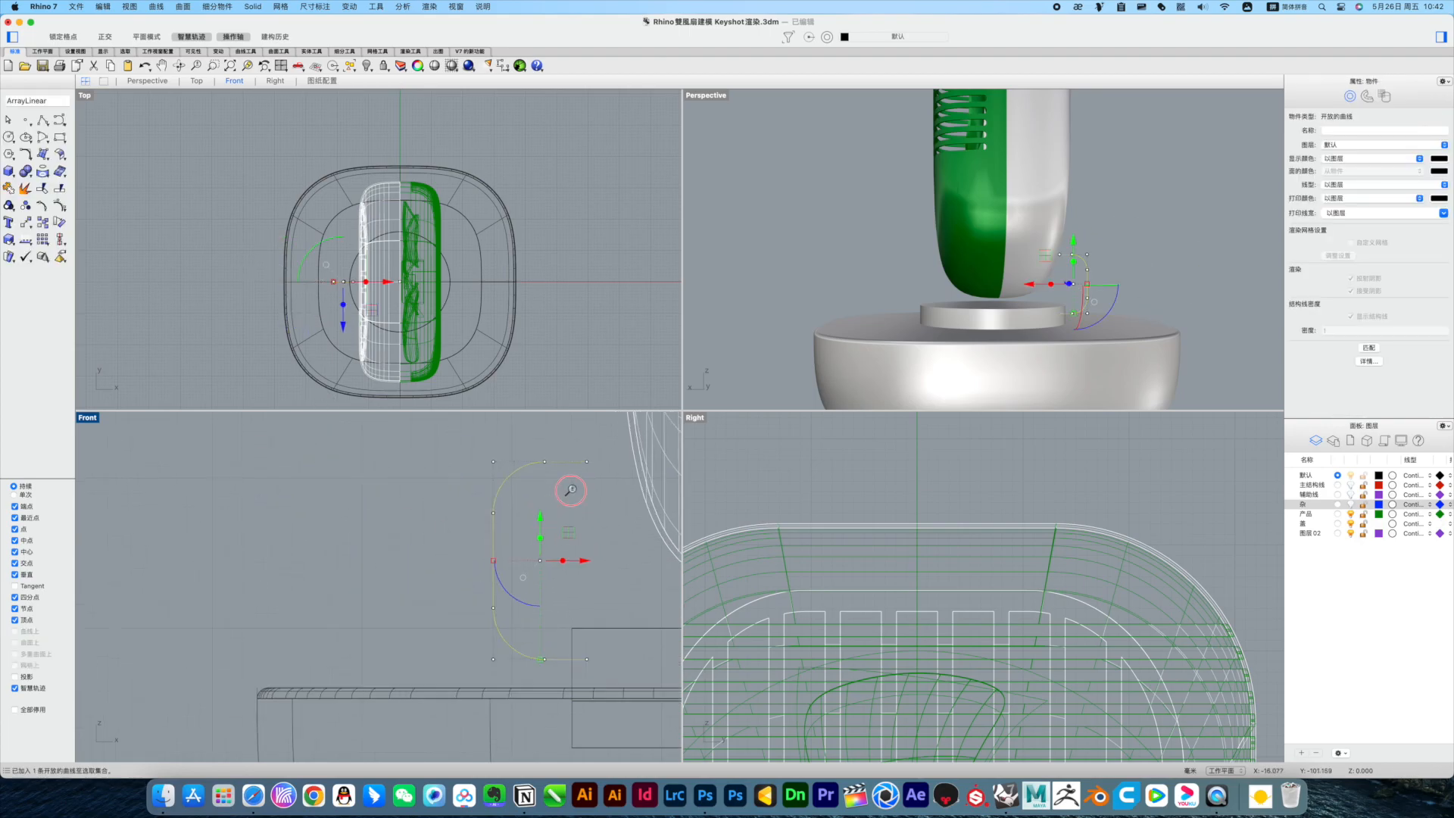
Step: Offset the C-shaped curve inward with closed ends to form a bracket profile
click(30, 159)
click(54, 213)
click(577, 495)
click(561, 492)
drag(540, 517, 540, 522)
Step: Lengthen the profile's upper arm into the fan body and shift the profile so its lower arm meets the neck
drag(631, 490, 744, 491)
click(401, 548)
click(494, 559)
right_drag(642, 575, 495, 566)
drag(496, 567, 520, 568)
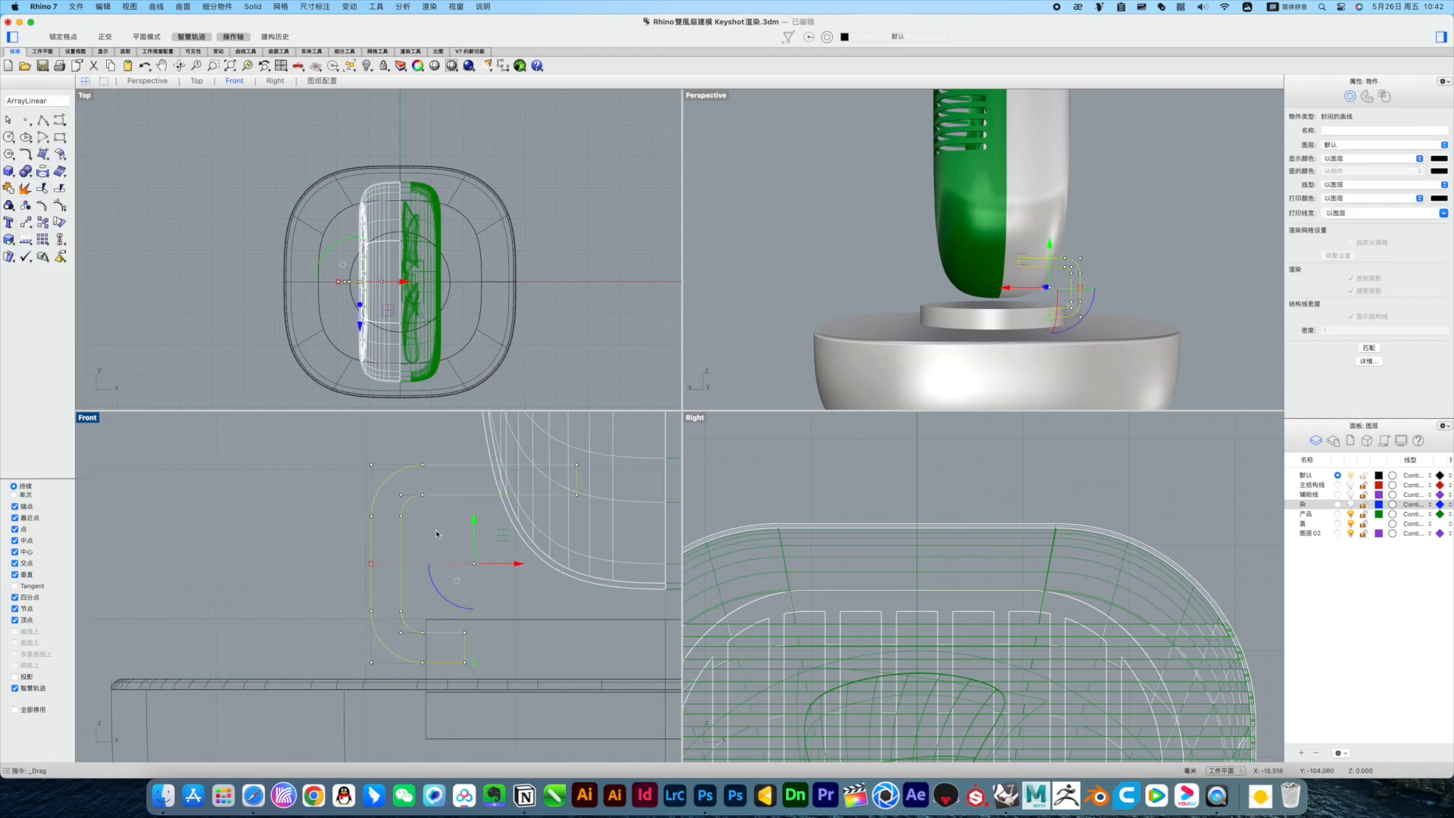
Step: Offset the profile to one side of the centreline in the Top view and extrude it across as a solid bracket
drag(359, 324, 354, 395)
click(49, 154)
mouse_move(94, 311)
click(231, 313)
click(26, 215)
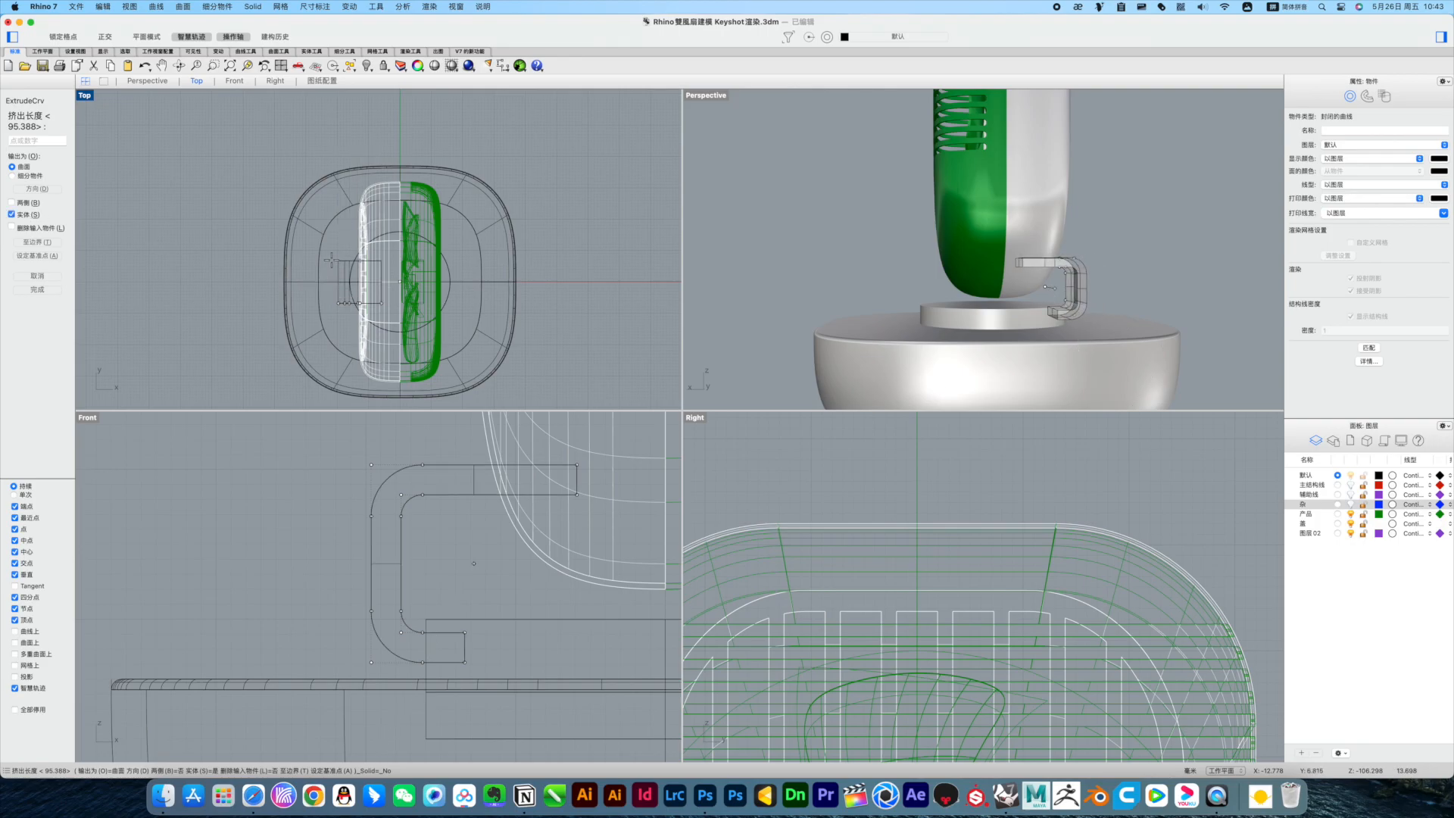
click(331, 257)
click(1121, 250)
scroll(1090, 262, up, 5)
Step: Assign the picked part to the layer listed just above 产品
right_drag(1091, 262, 894, 271)
click(934, 271)
click(974, 283)
right_click(1312, 505)
click(1345, 605)
click(895, 350)
right_drag(901, 334, 1253, 271)
click(1163, 267)
Step: Draw a curve following the fan body's outer wall across the bracket's upper arm in the Front view
scroll(497, 446, up, 6)
right_drag(492, 485, 363, 498)
click(60, 120)
scroll(341, 538, up, 6)
click(389, 431)
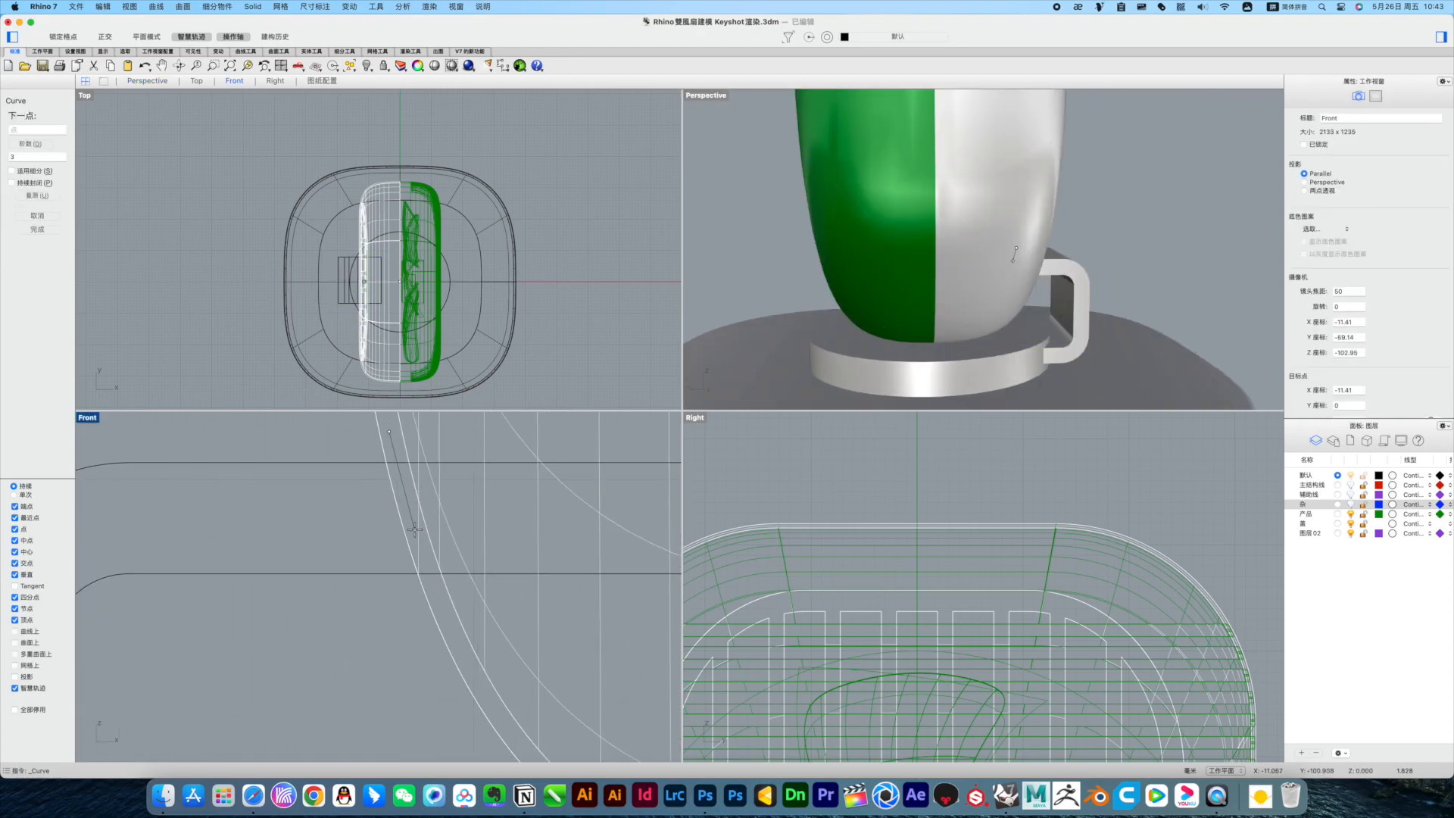
right_click(481, 685)
click(459, 643)
Step: Extrude the wall-following curve into a cutting surface wider than the bracket
right_drag(1189, 267, 1055, 271)
click(42, 156)
mouse_move(91, 311)
click(236, 312)
click(1212, 261)
click(848, 299)
right_drag(848, 300, 1076, 315)
Step: Extrude the cutting surface toward the fan's interior to form a solid cutter
click(28, 173)
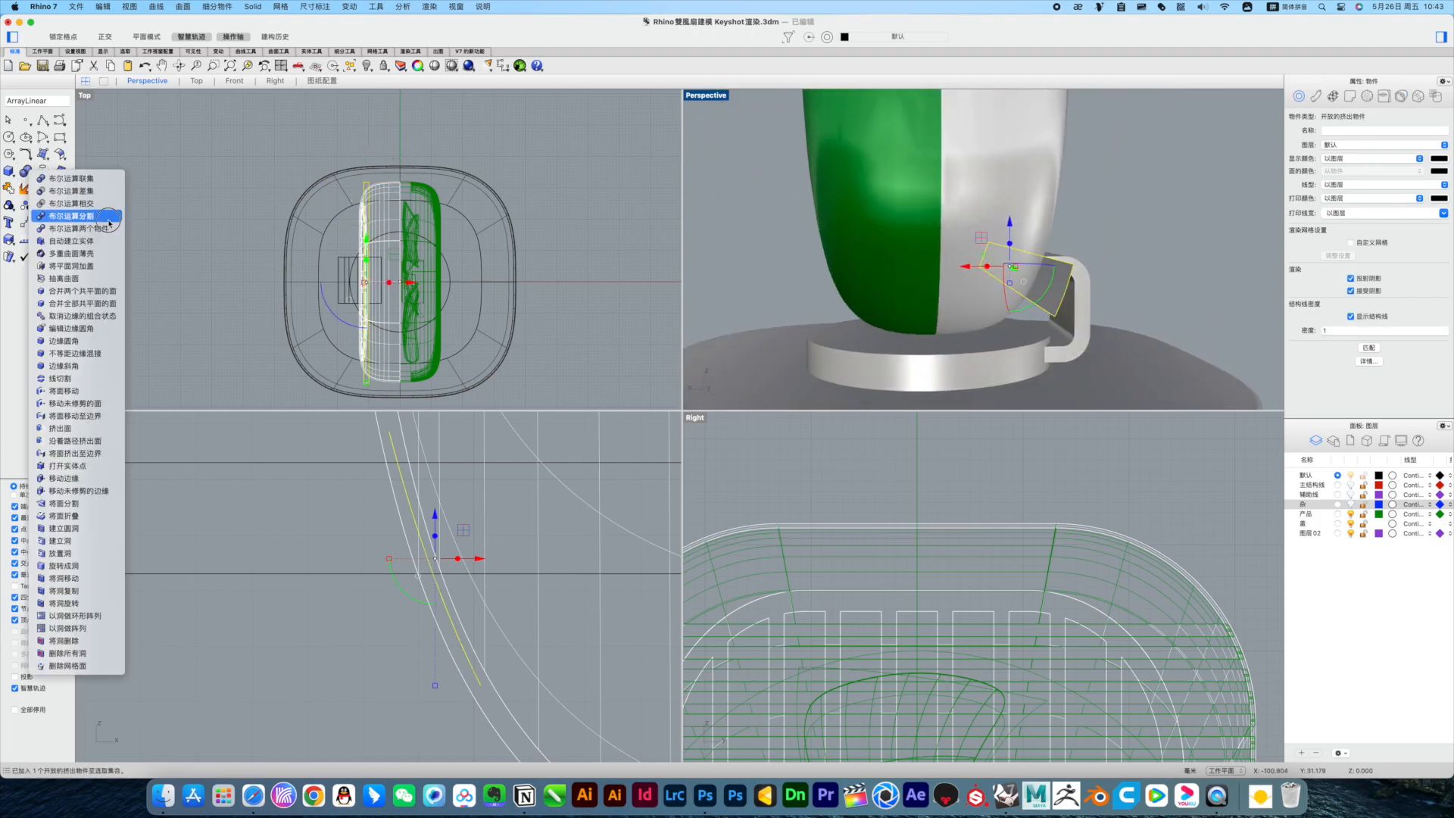
click(68, 379)
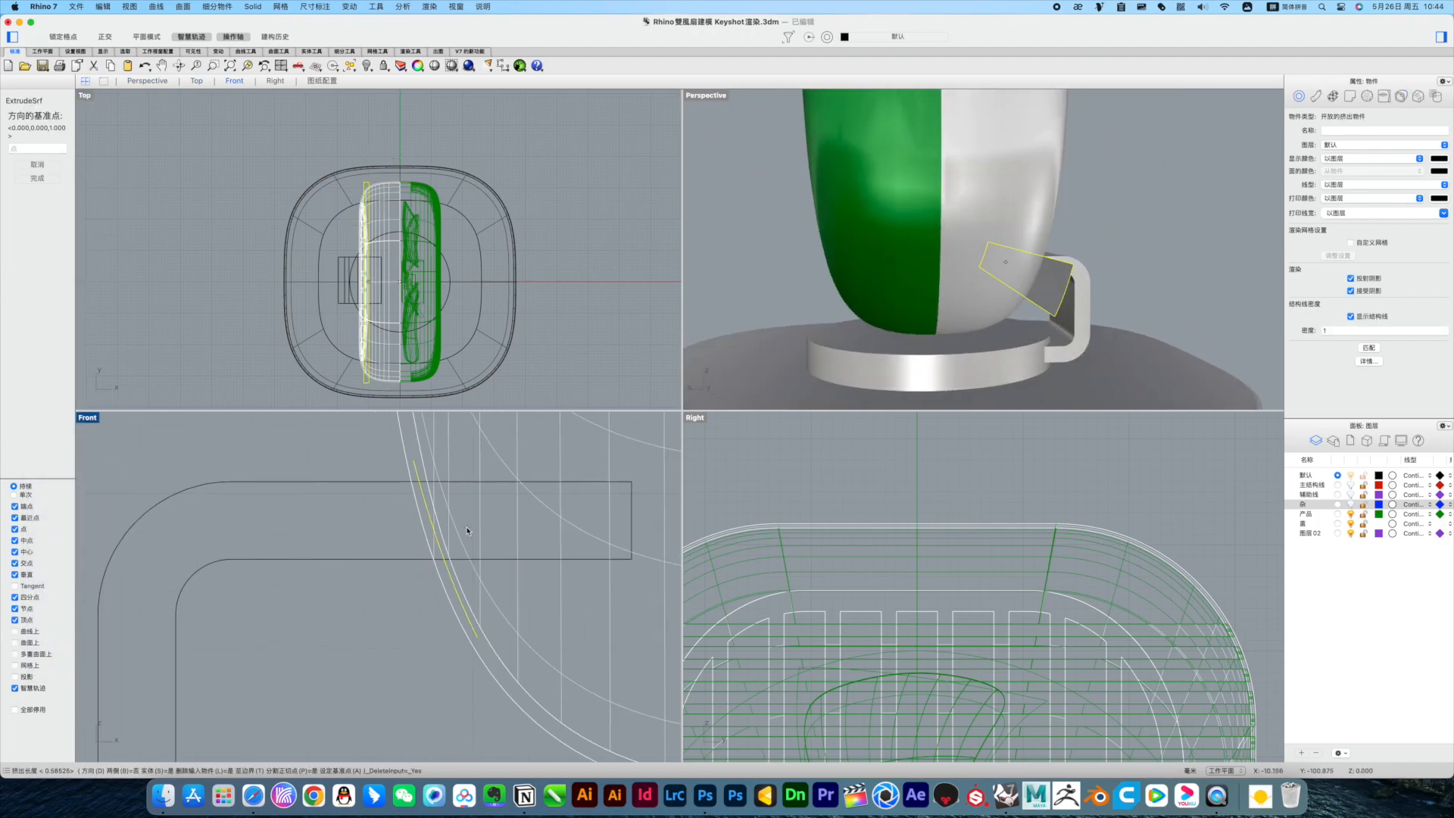
right_drag(637, 541, 390, 557)
click(474, 563)
click(184, 539)
Step: Subtract the cutter from the bracket with Boolean Difference so its upper arm ends at the fan wall
click(136, 470)
click(28, 174)
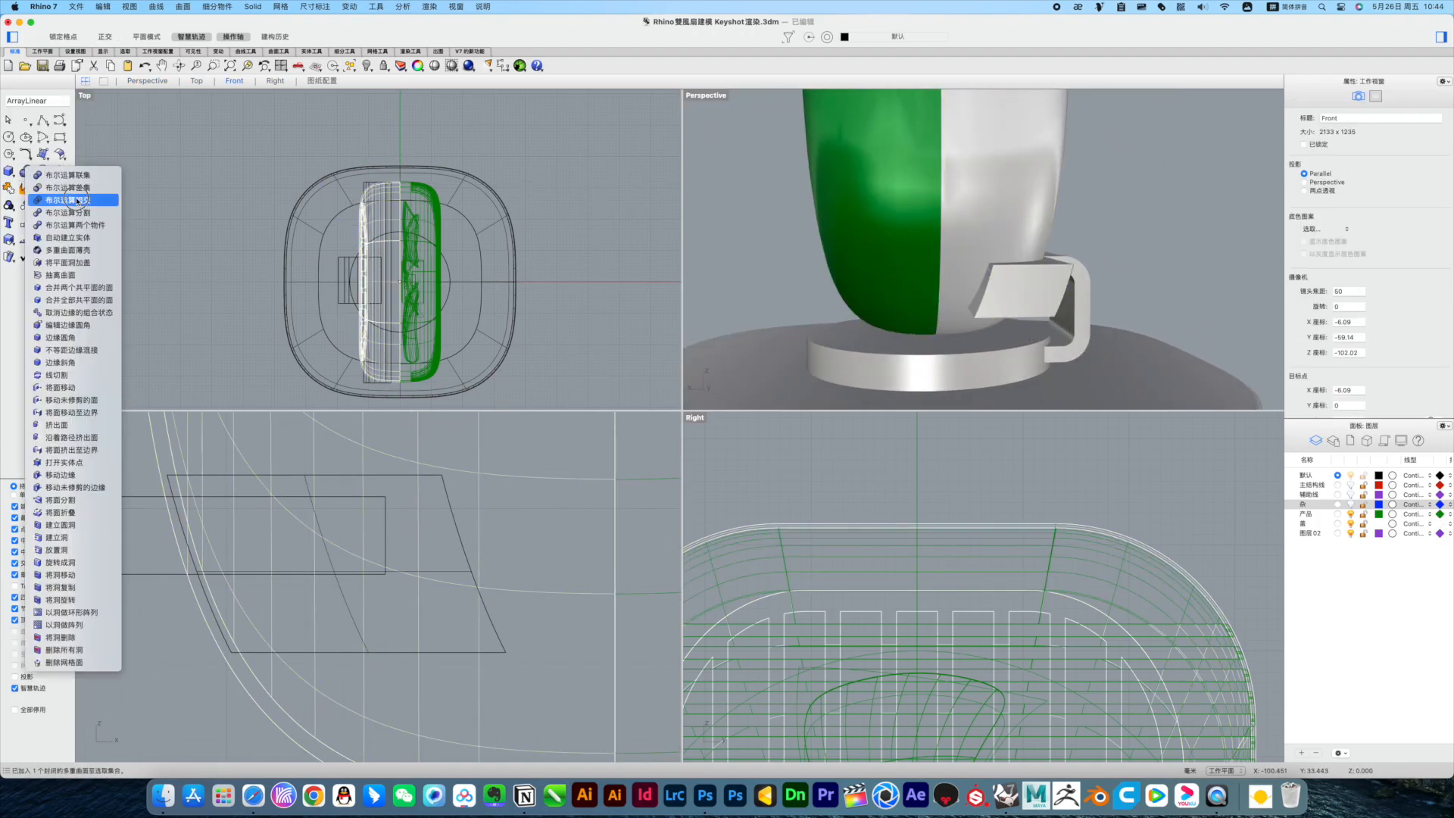
click(69, 191)
right_drag(1120, 292, 1075, 352)
click(1076, 299)
right_click(1076, 299)
click(452, 505)
right_click(452, 505)
Step: Duplicate the neck cylinder and move the copy in front of the fan on the base
click(991, 242)
right_drag(991, 246, 995, 281)
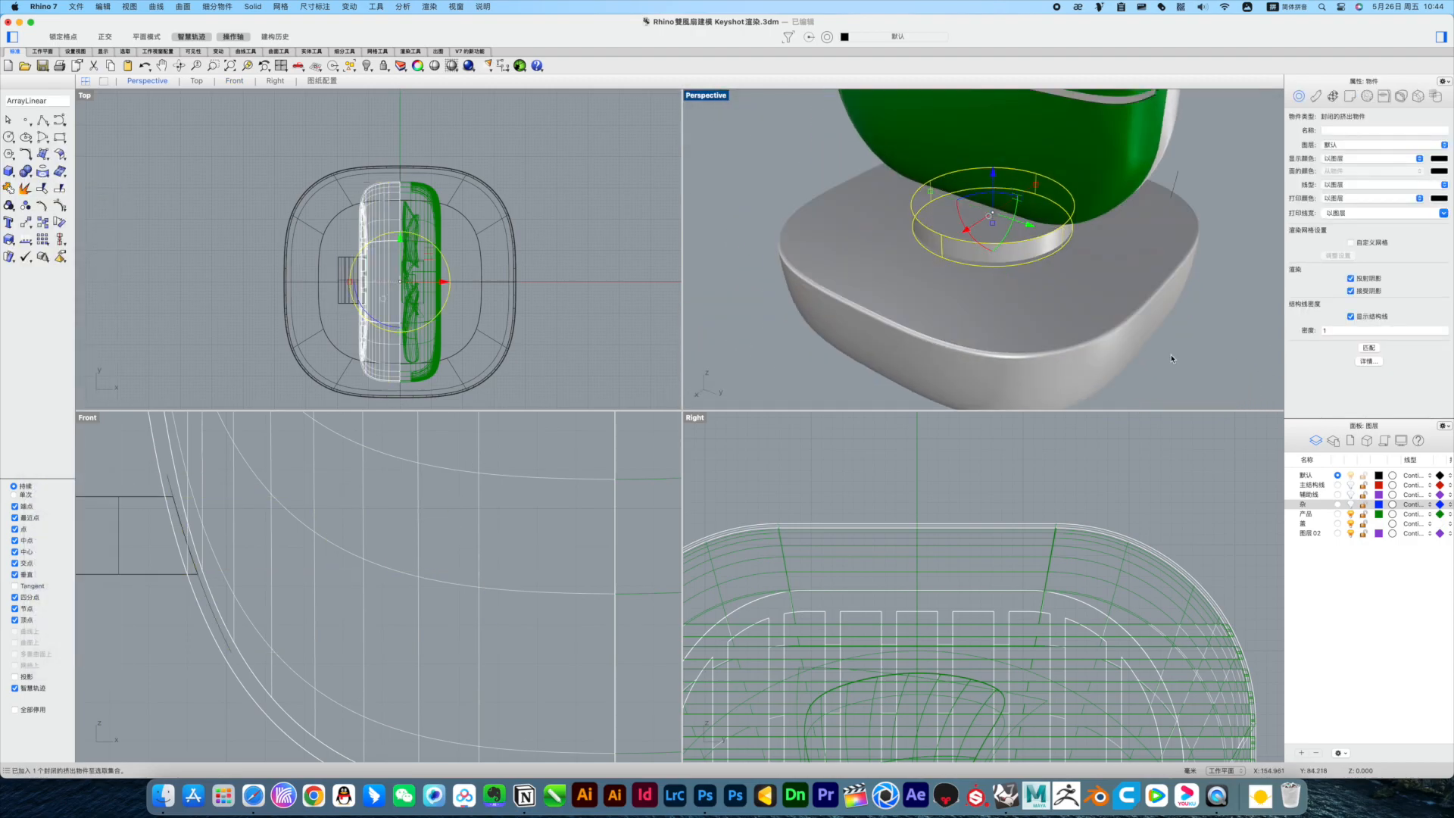
drag(967, 233, 883, 289)
right_drag(885, 290, 972, 305)
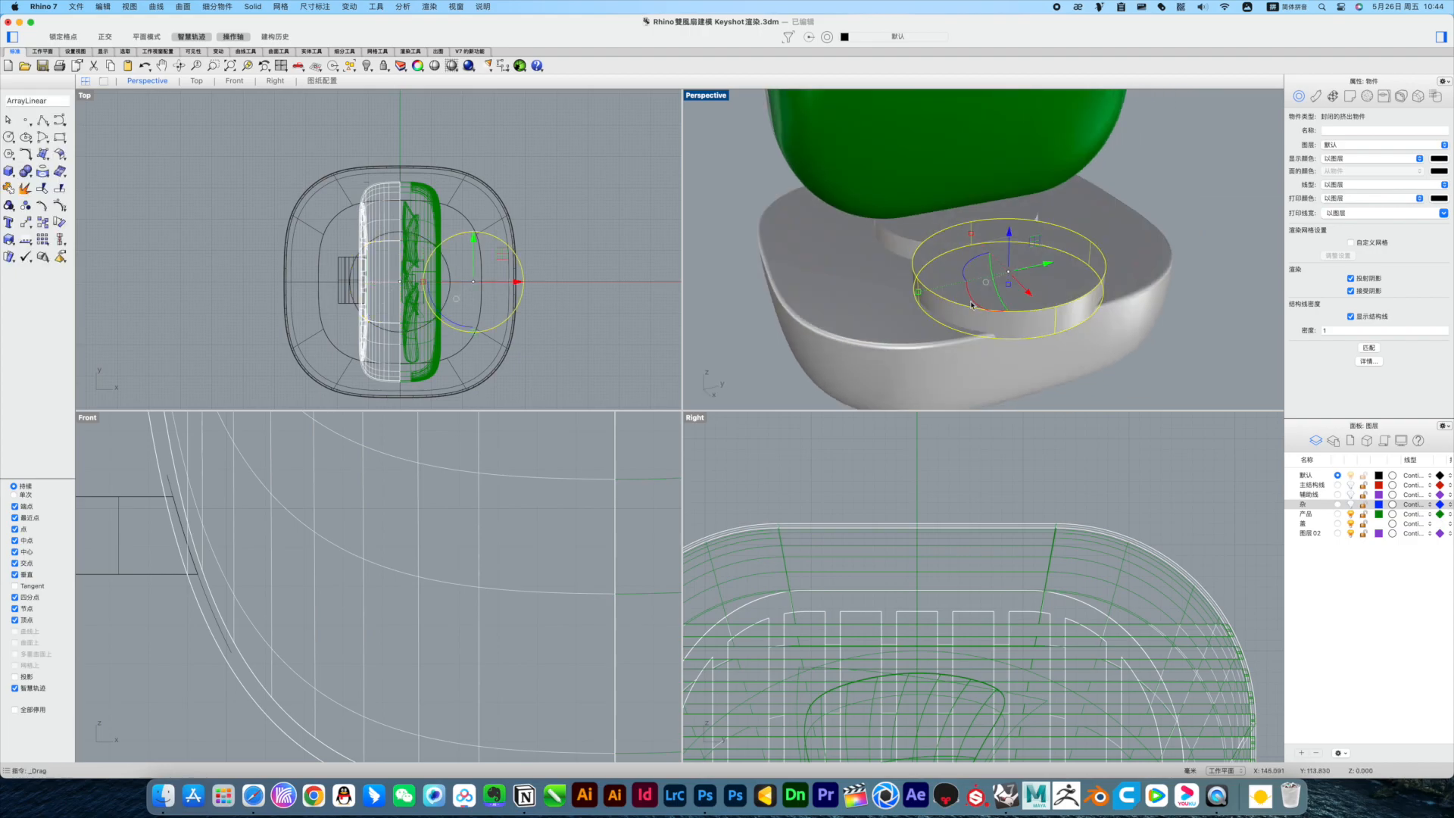
Step: Scale the copied cylinder down to a small button and adjust its height and position on the base
shift+drag(919, 292, 986, 277)
right_drag(989, 276, 1031, 227)
drag(1051, 202, 1048, 209)
right_drag(1048, 212, 1054, 309)
scroll(510, 292, up, 9)
drag(457, 265, 481, 267)
Step: Copy the button cylinder, subtract the original from the base with Boolean Difference, and paste the copy into the recess
right_drag(1148, 325, 1103, 303)
key(super+c)
key(Escape)
scroll(1049, 265, up, 6)
click(21, 174)
click(43, 173)
click(1019, 292)
key(Return)
click(992, 290)
key(Return)
key(super+v)
Step: Try filleting the neck cylinder's upper edge with a radius of 1
scroll(905, 264, up, 3)
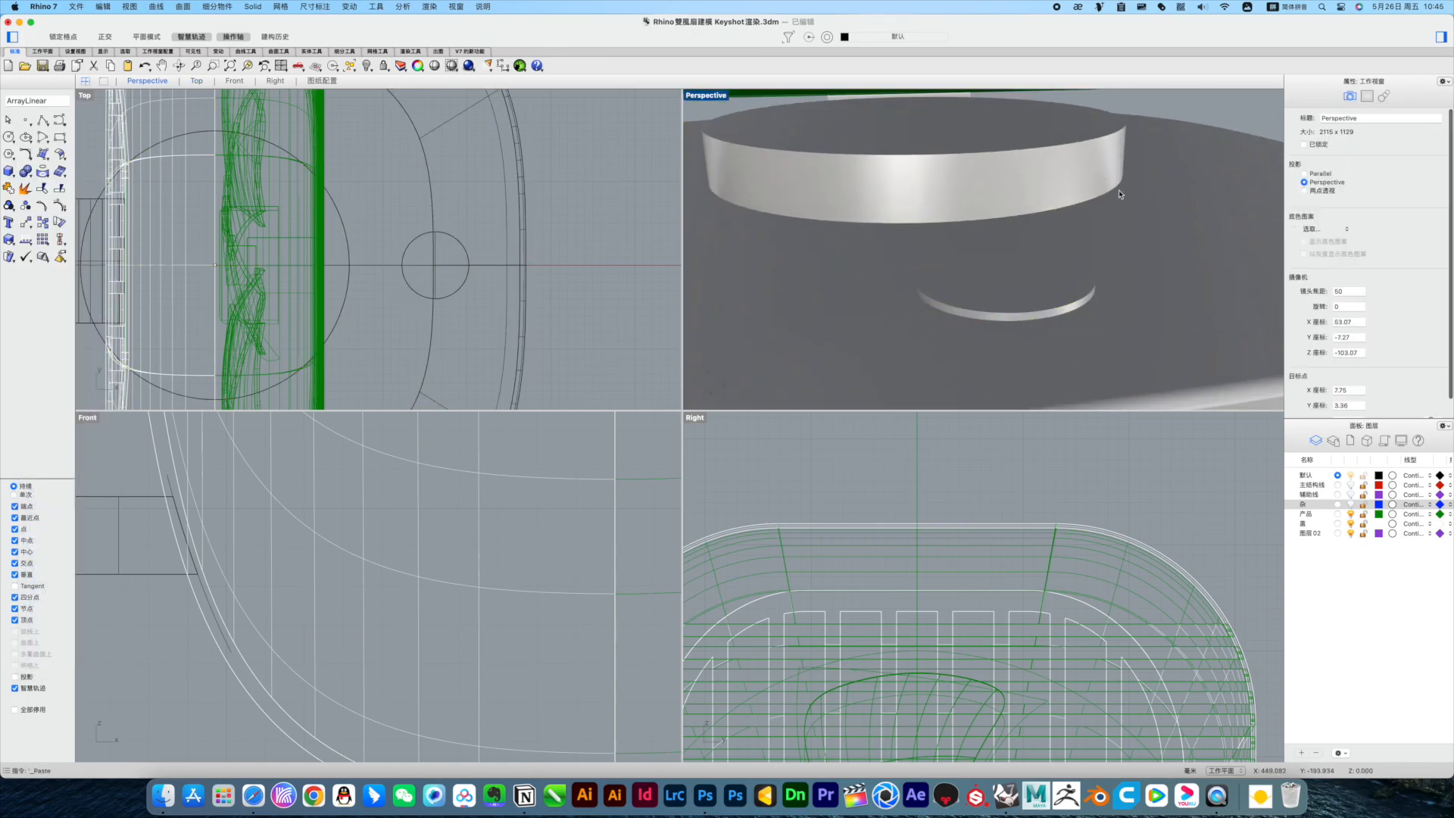
click(23, 172)
click(76, 353)
click(868, 156)
key(Return)
key(Return)
scroll(865, 212, down, 6)
right_drag(871, 214, 919, 234)
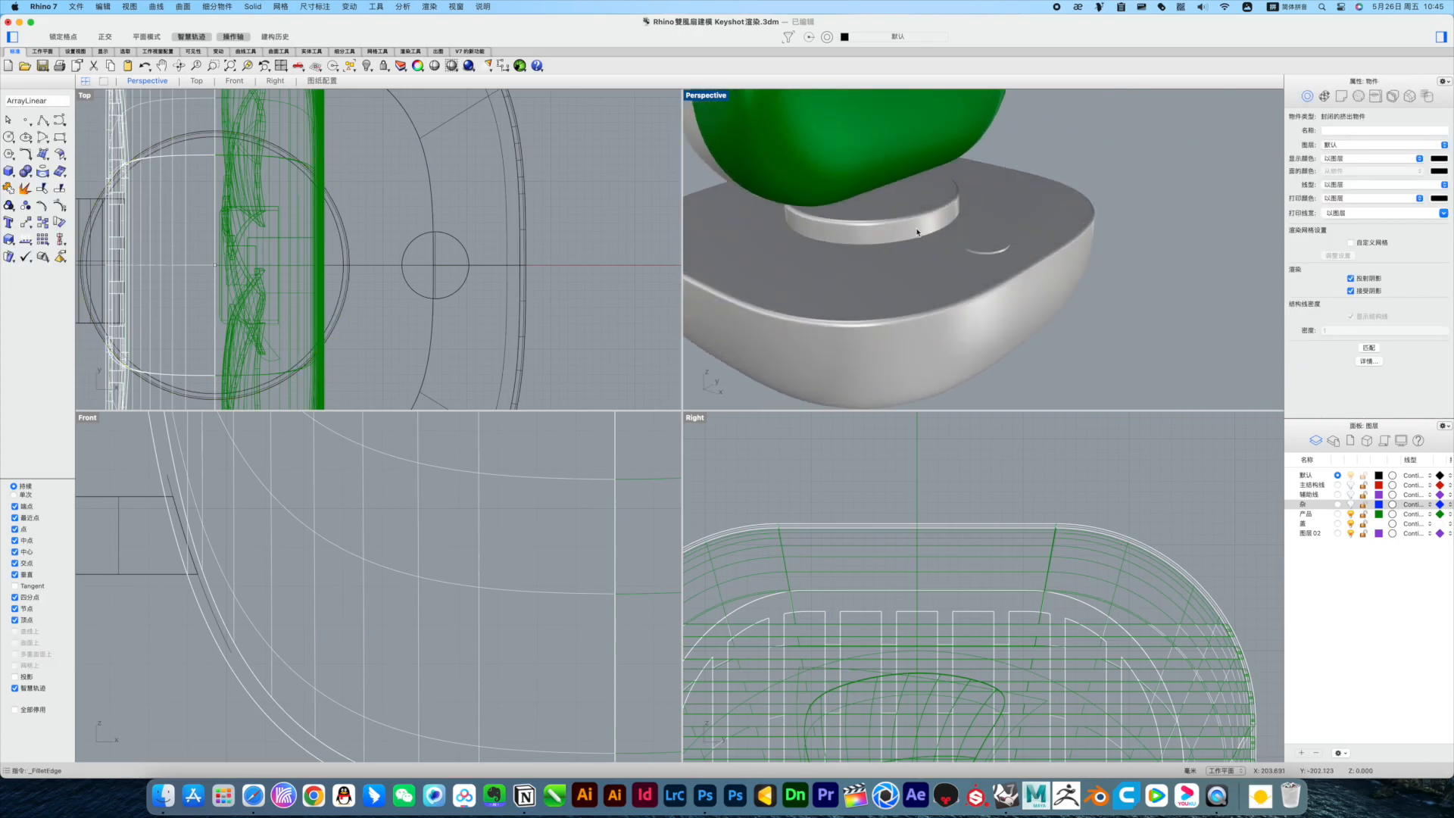
Step: Fillet the neck cylinder's upper edge with a radius of 0.2
click(27, 212)
click(85, 335)
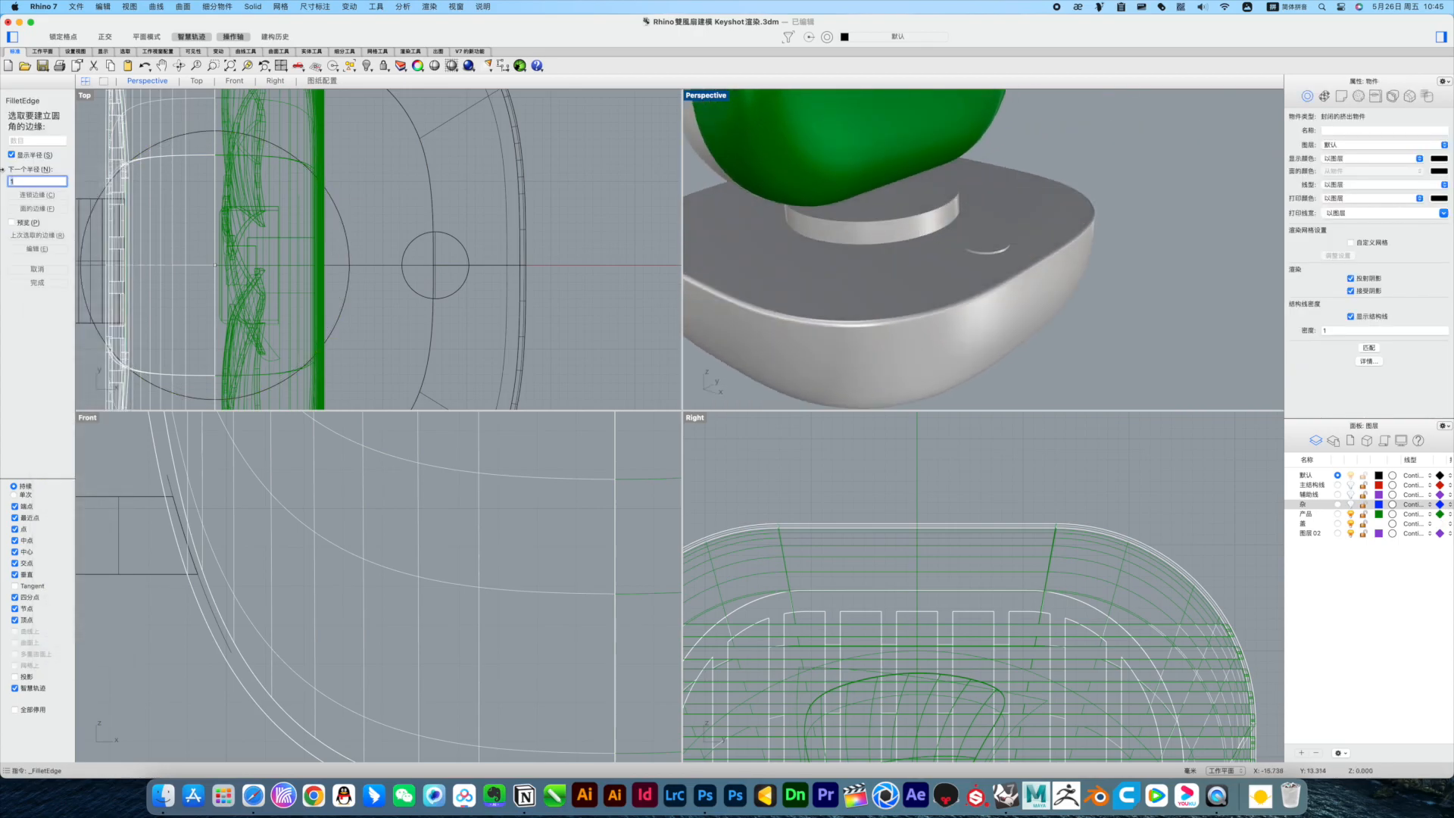
click(901, 220)
key(Return)
key(Return)
right_drag(902, 219, 939, 247)
Step: Fillet the small button's upper edge with a radius of 0.2
scroll(1019, 212, up, 5)
key(Return)
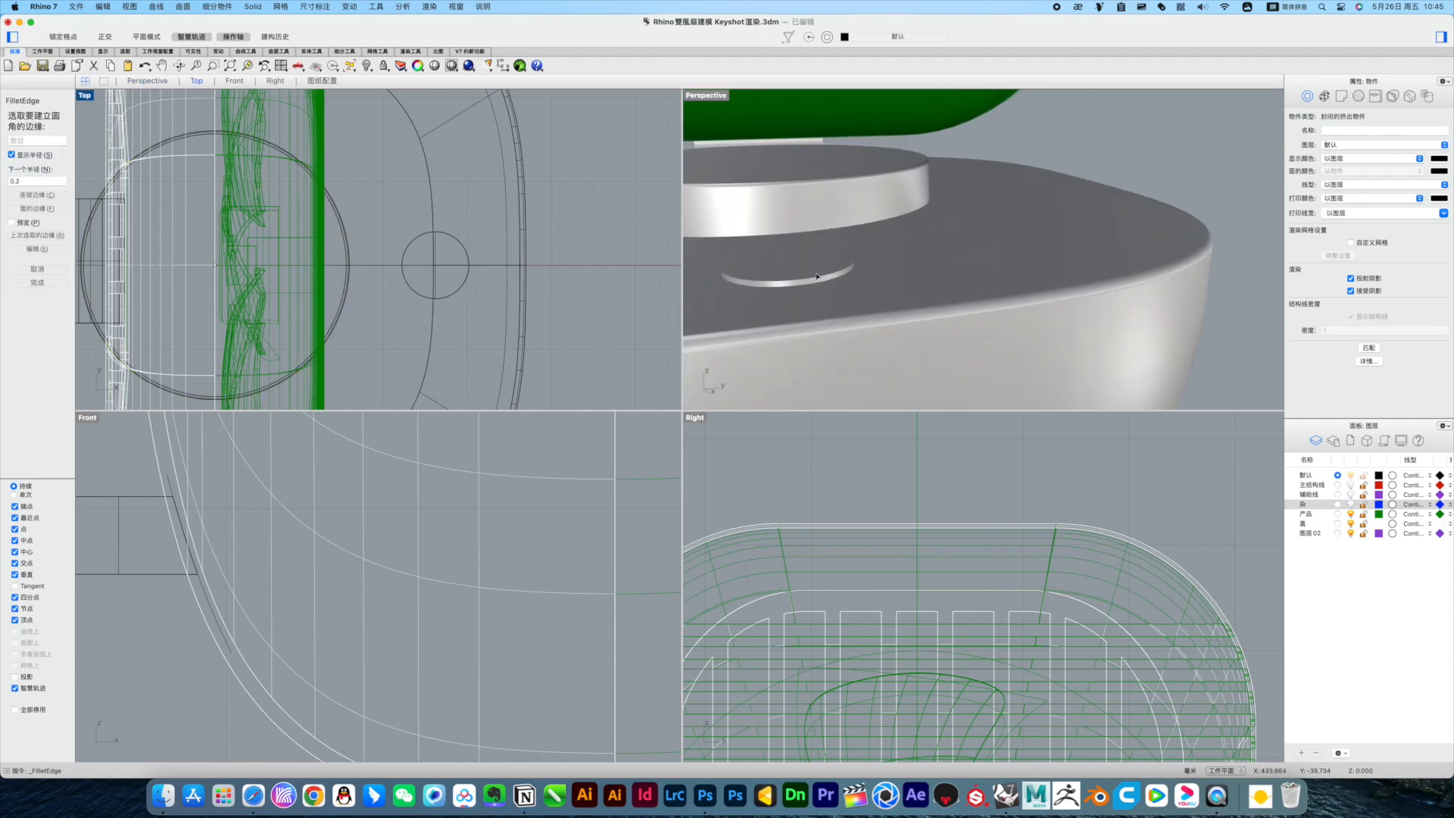
click(817, 277)
scroll(775, 265, up, 3)
key(Return)
key(Return)
scroll(919, 302, down, 8)
scroll(863, 297, up, 10)
Step: Fillet the recess edge around the small button in the base with the same radius
right_drag(894, 280, 962, 292)
scroll(890, 276, down, 6)
scroll(939, 282, up, 5)
key(Return)
click(994, 301)
key(Return)
key(Return)
key(Return)
key(Escape)
Step: Combine the bracket with the adjoining neck parts using Boolean Union
click(837, 299)
shift+click(945, 237)
scroll(944, 235, down, 5)
shift+click(961, 190)
drag(25, 171, 64, 174)
right_drag(822, 170, 844, 199)
drag(25, 171, 59, 281)
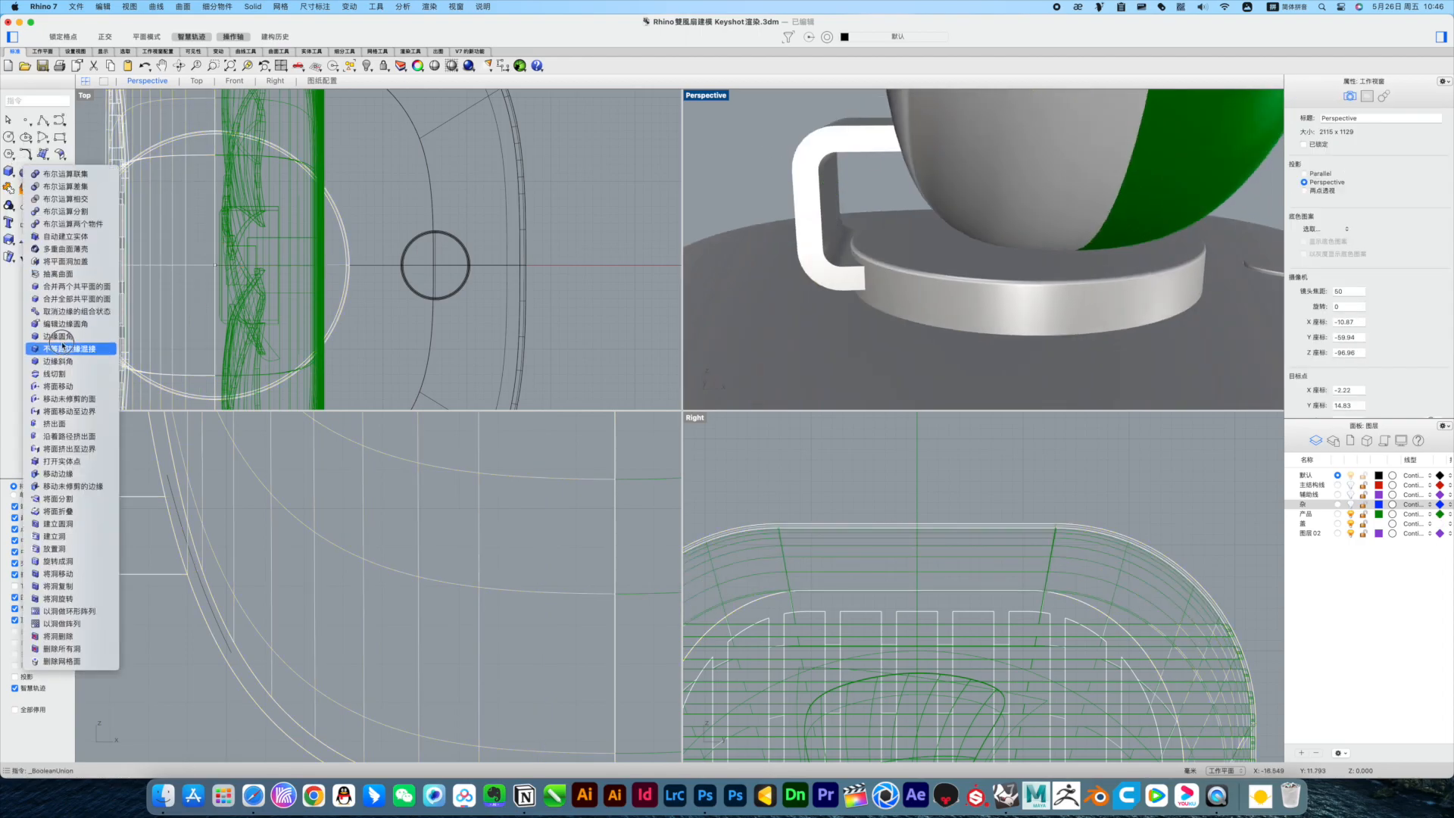
drag(64, 339, 64, 337)
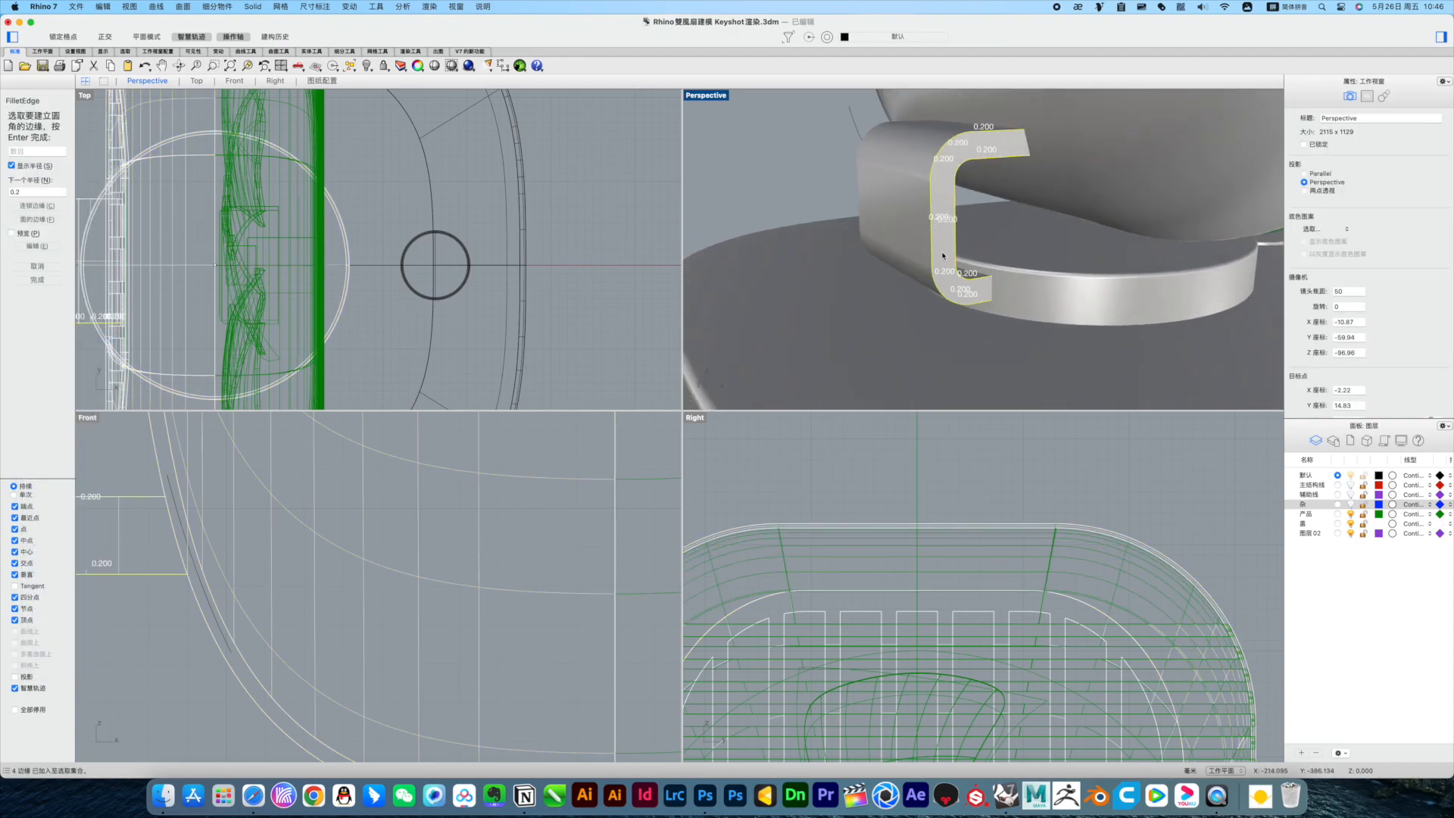
right_drag(942, 256, 857, 174)
click(1153, 230)
scroll(1116, 221, up, 3)
key(Escape)
Step: Try selecting the bracket's side and end edges for a fillet with a radius of 0.5
key(space)
click(29, 181)
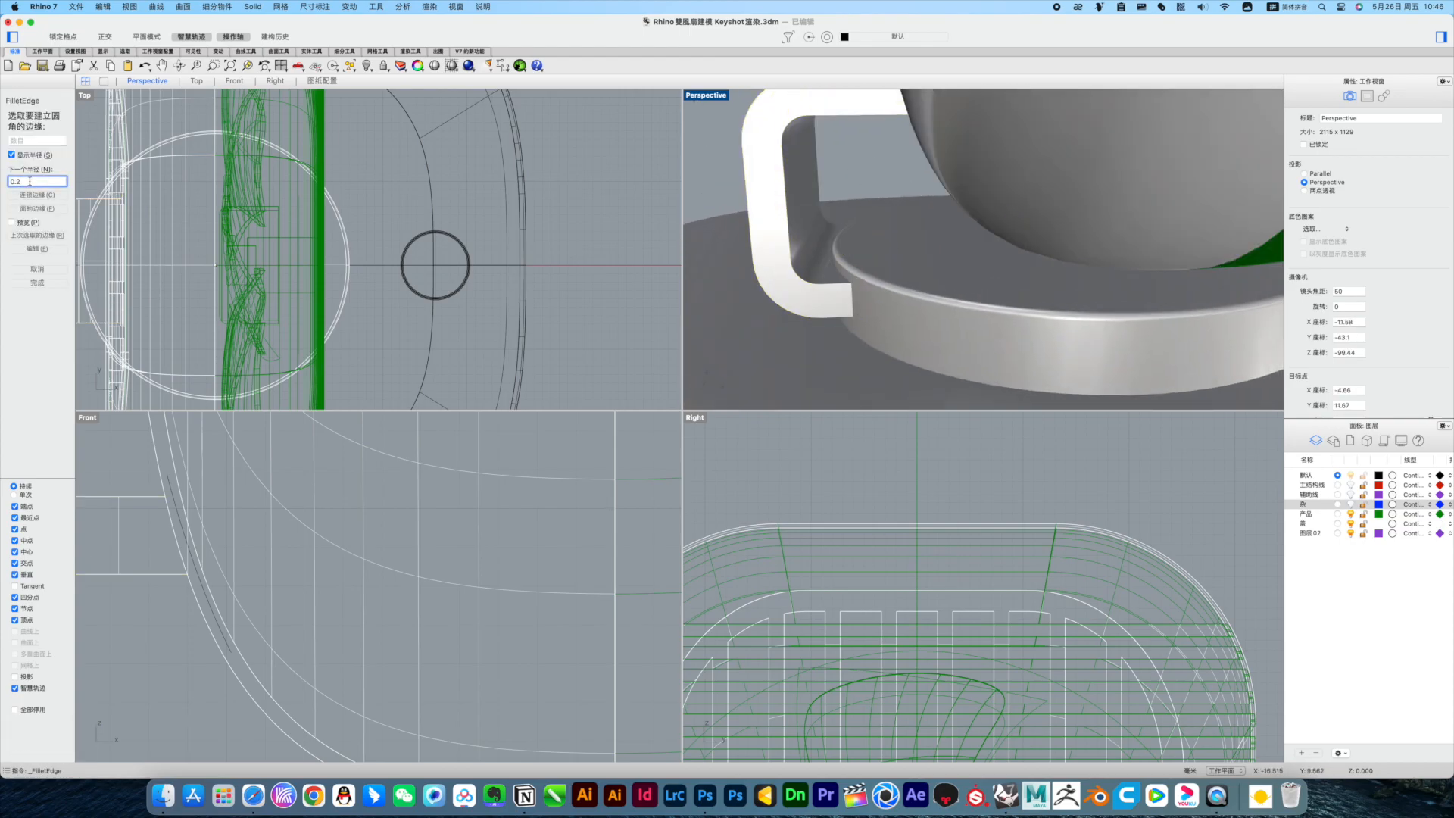
right_drag(854, 303, 1029, 191)
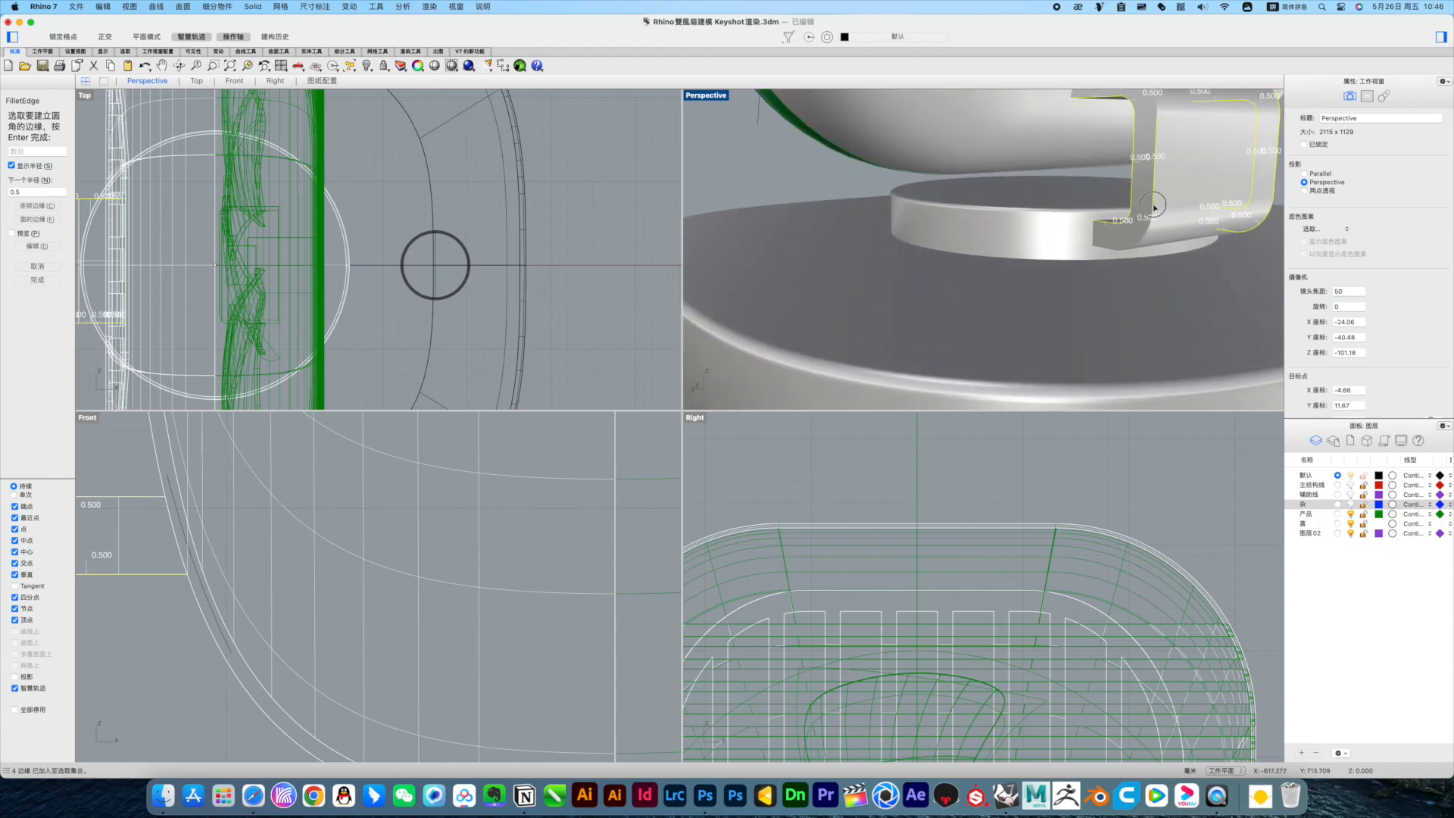
right_drag(1092, 148, 901, 216)
click(1095, 106)
click(977, 178)
right_drag(984, 189, 955, 163)
click(1049, 179)
Step: Maximize the Perspective view in wireframe and examine the bracket edges selected for the fillet
key(ctrl+m)
right_drag(795, 393, 875, 384)
key(ctrl+alt+w)
right_drag(924, 531, 662, 556)
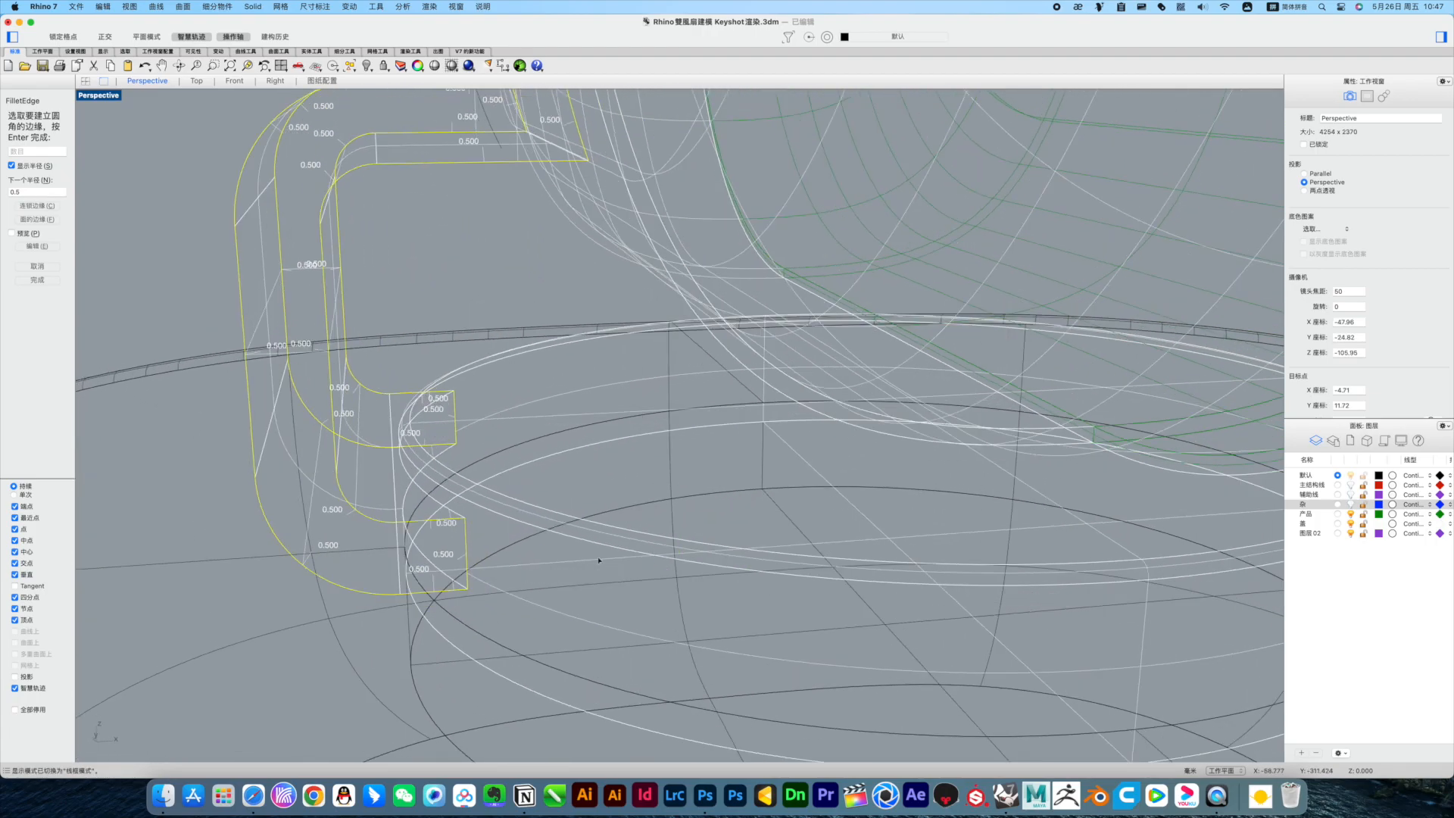
right_drag(474, 498, 909, 178)
scroll(835, 318, up, 5)
right_drag(839, 338, 861, 366)
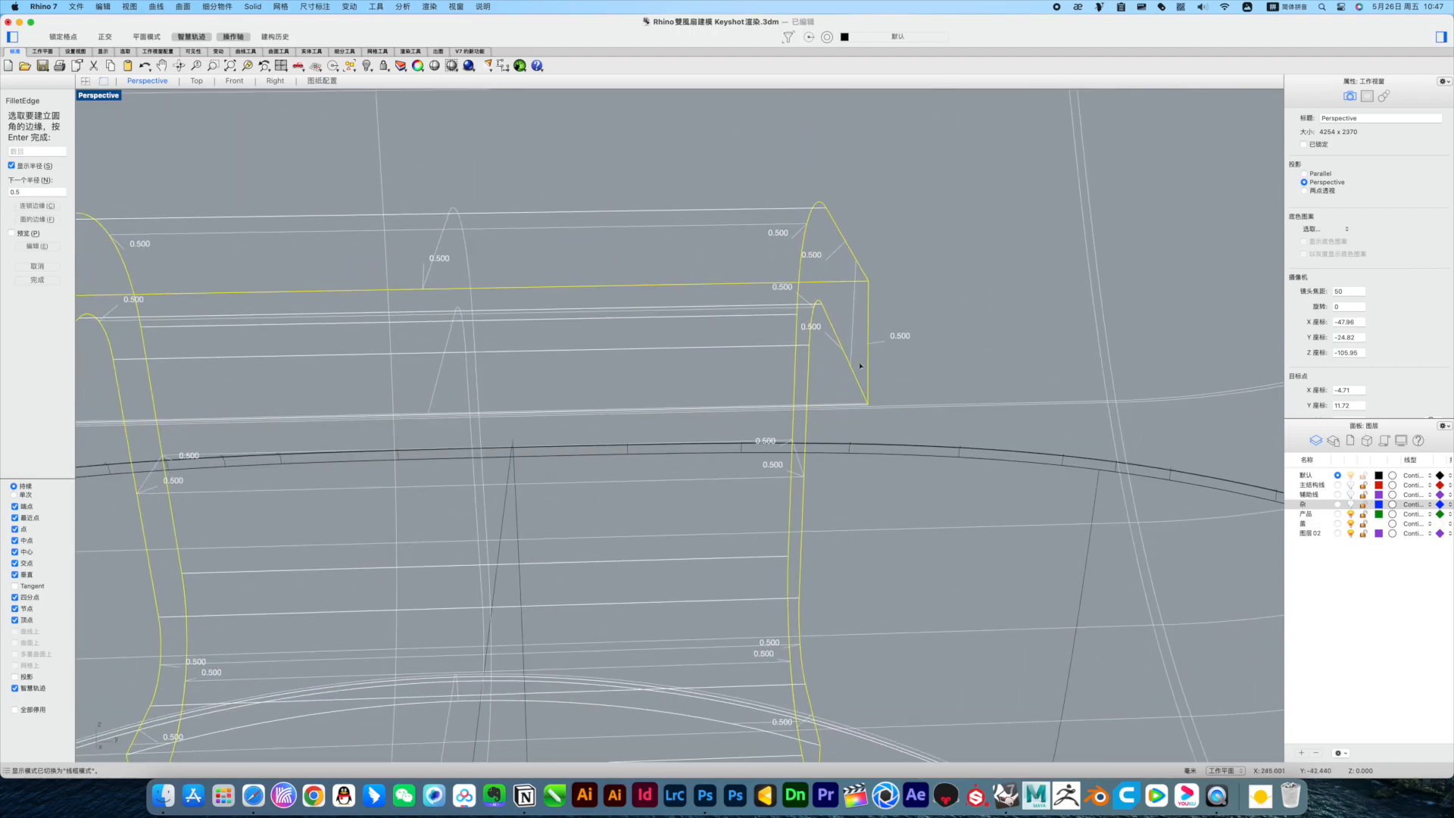
scroll(715, 396, down, 10)
mouse_move(708, 409)
right_down()
mouse_move(871, 424)
mouse_move(790, 465)
mouse_move(824, 445)
mouse_move(870, 461)
mouse_move(857, 414)
right_up()
scroll(879, 422, up, 5)
Step: Apply the 0.5 fillet to the bracket, return to shaded display, and undo the fillet
right_click(880, 422)
right_click(881, 425)
key(ctrl+alt+s)
key(super+z)
Step: Fillet the bracket's long side edges with a radius of 0.5 and its short end edges with a radius of 0.2
mouse_move(787, 546)
right_down()
mouse_move(667, 547)
mouse_move(769, 550)
right_up()
click(25, 171)
click(65, 326)
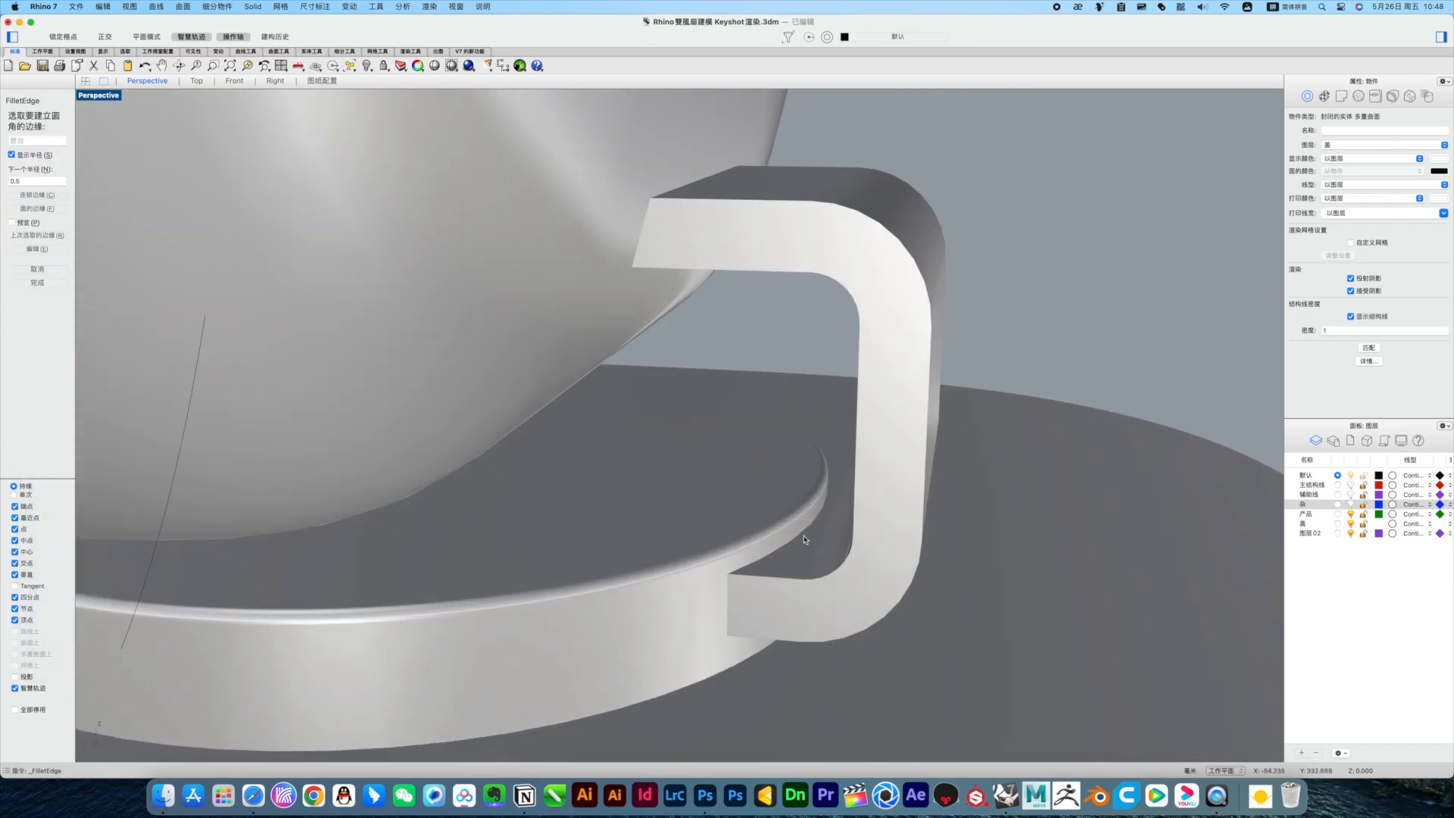
key(Escape)
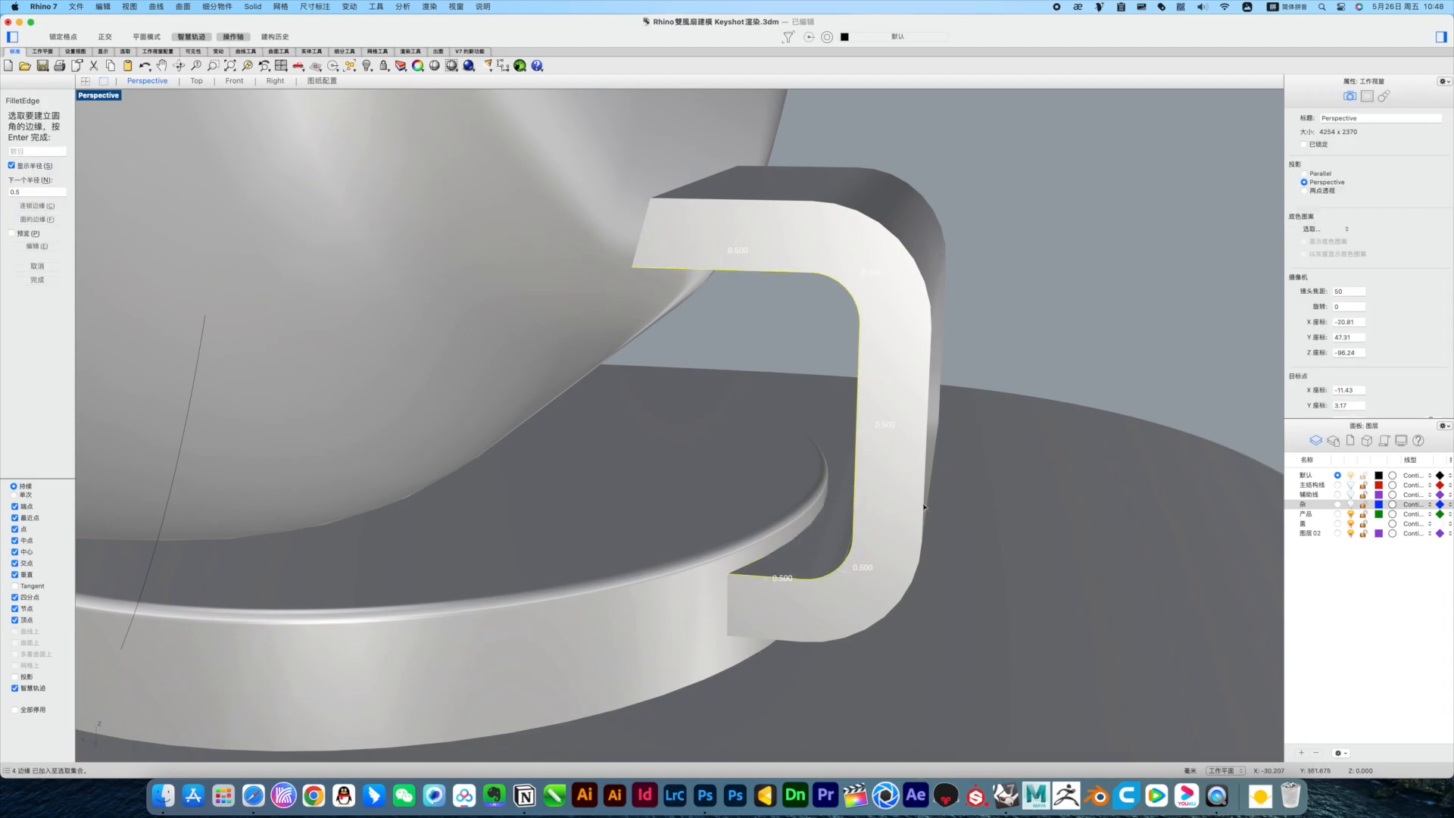
right_drag(924, 506, 839, 505)
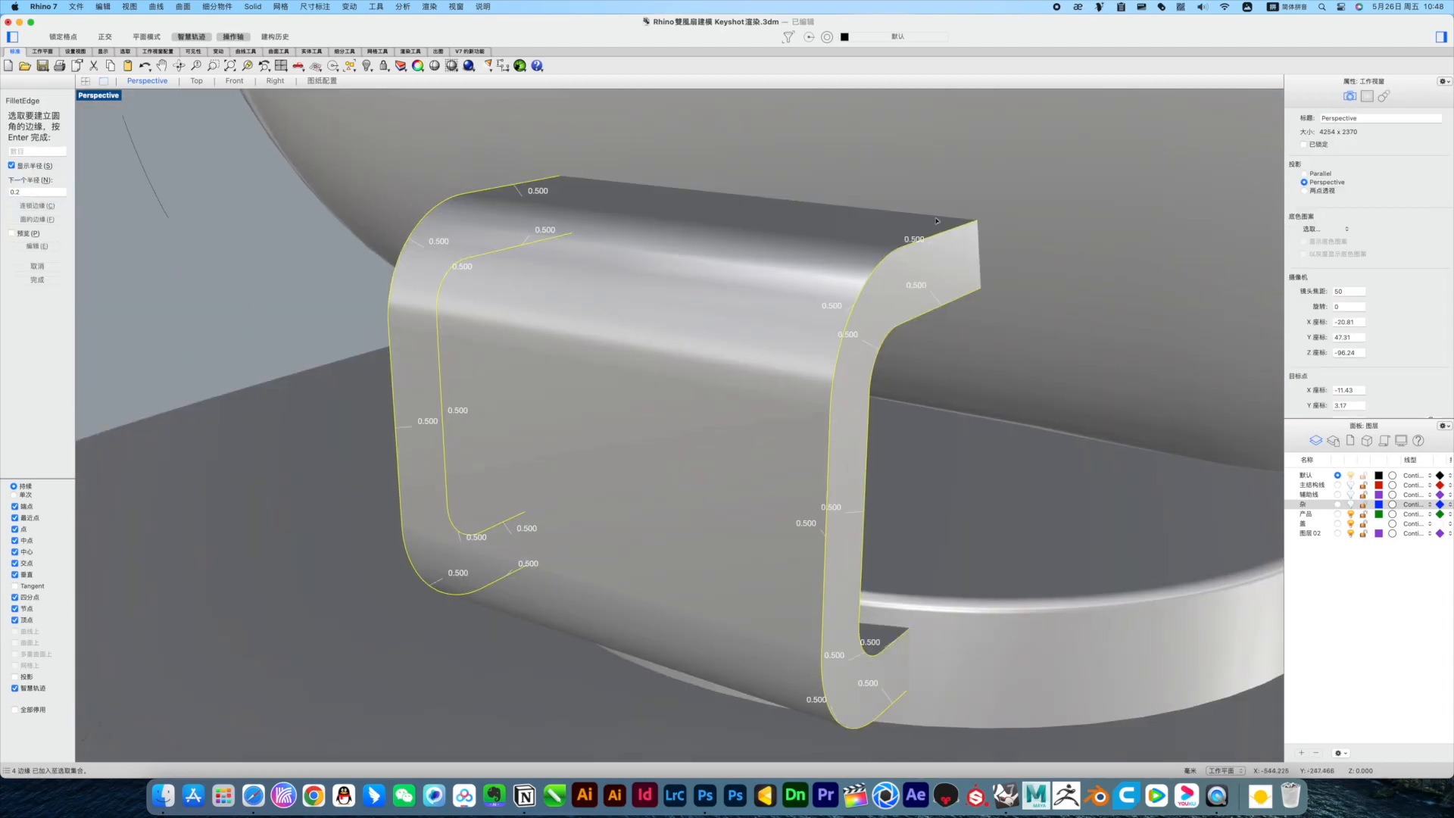
right_drag(619, 223, 635, 243)
mouse_move(756, 568)
right_down()
mouse_move(797, 221)
mouse_move(738, 261)
mouse_move(659, 371)
right_up()
key(ctrl+alt+w)
key(ctrl+alt+s)
right_drag(608, 587, 797, 544)
key(Return)
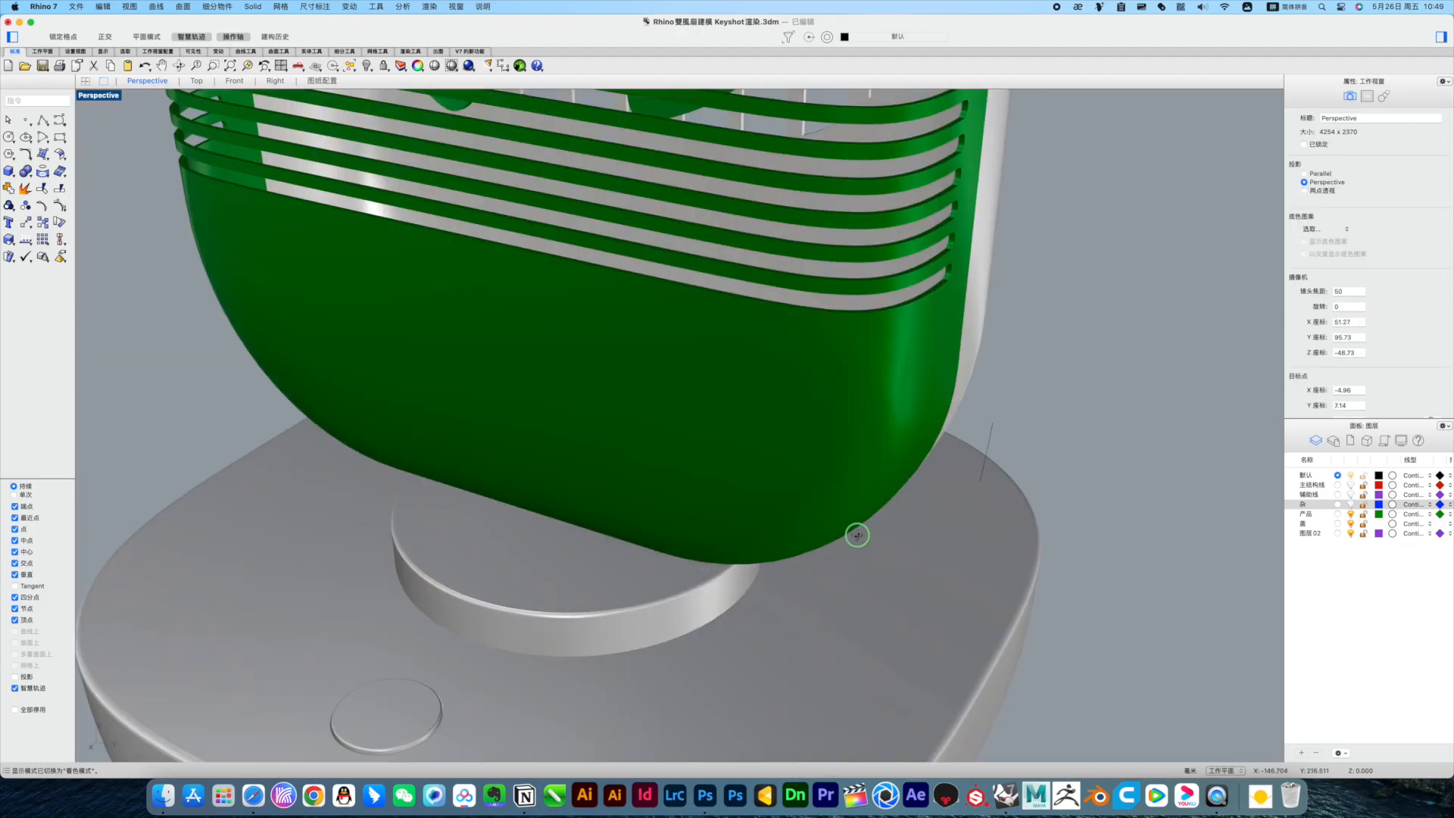
scroll(776, 551, up, 5)
scroll(780, 594, down, 5)
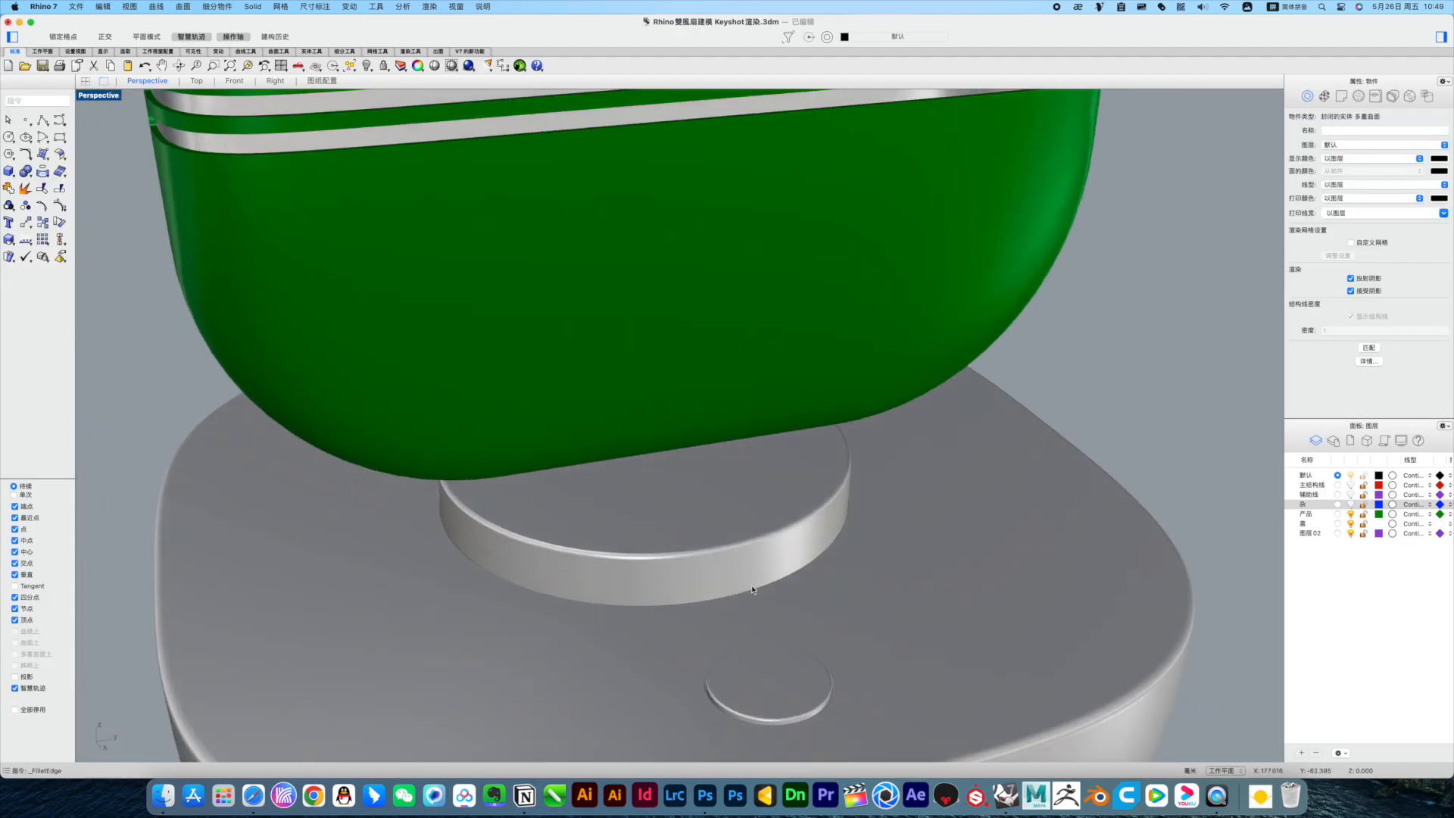
key(Return)
key(Return)
Step: Change the display colour of the 产品 layer to light salmon pink and of the 盖 layer to reddish brown
scroll(1000, 500, down, 8)
right_drag(999, 499, 818, 555)
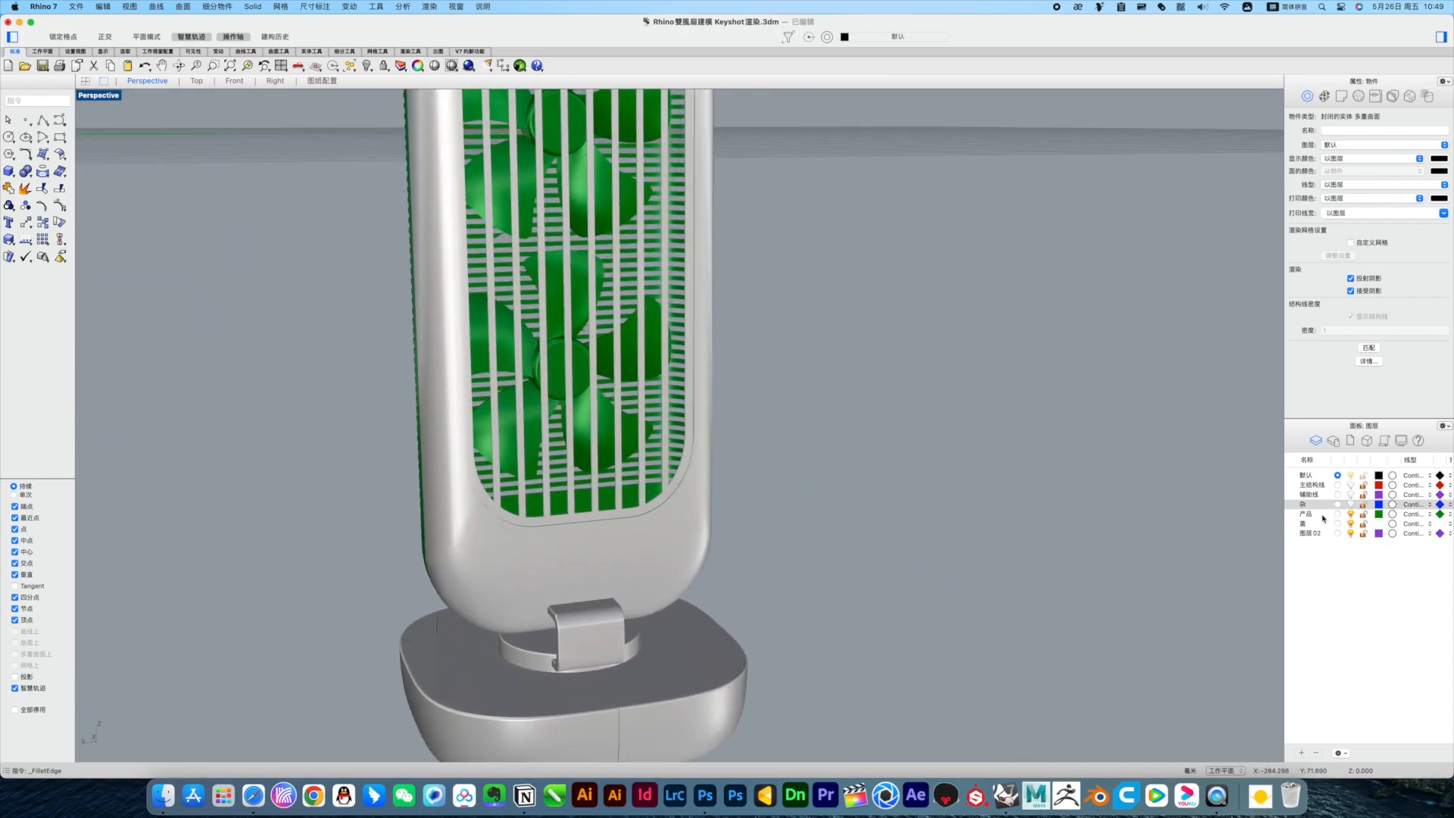
click(1379, 514)
click(702, 356)
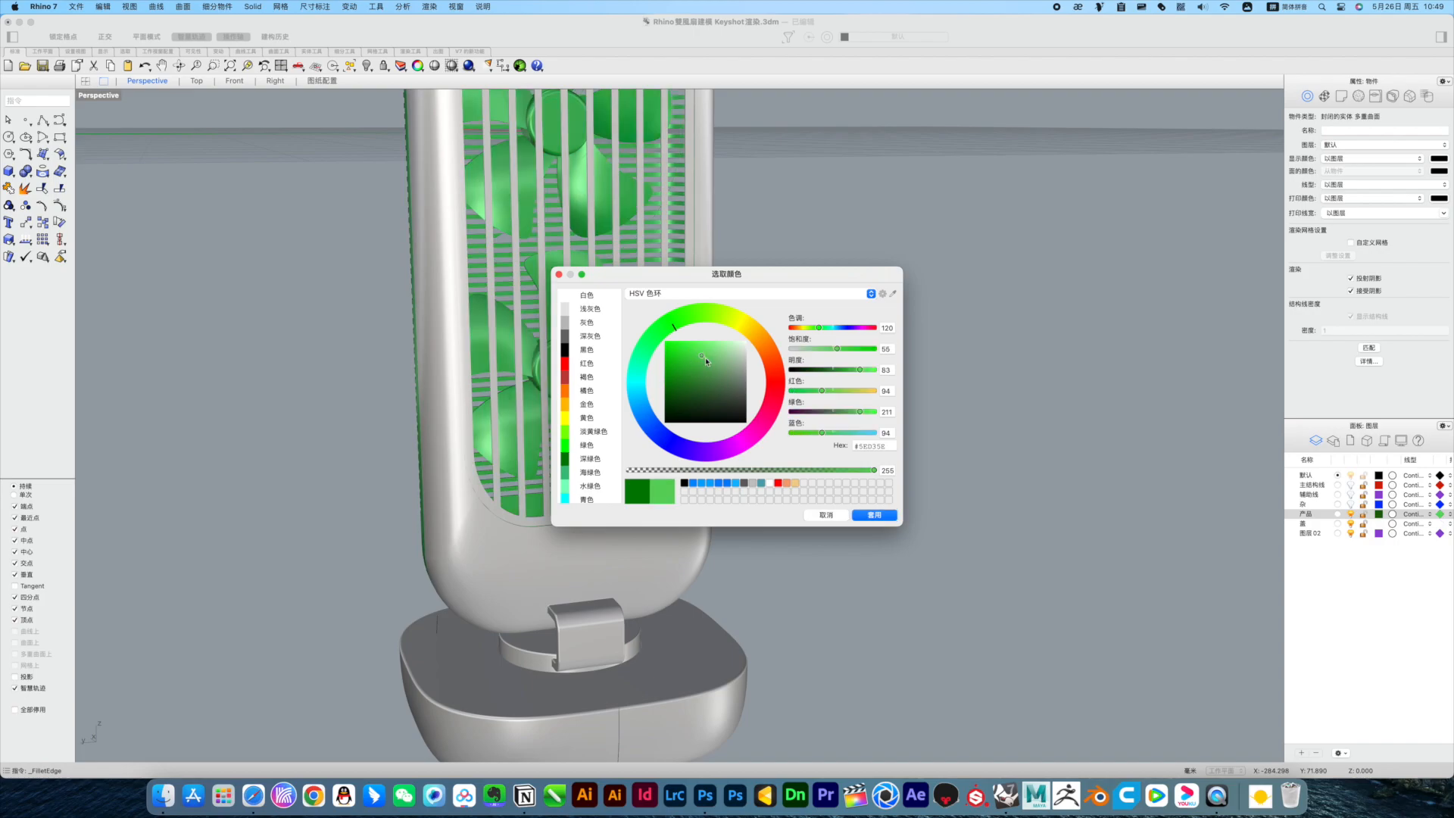
click(770, 372)
click(874, 515)
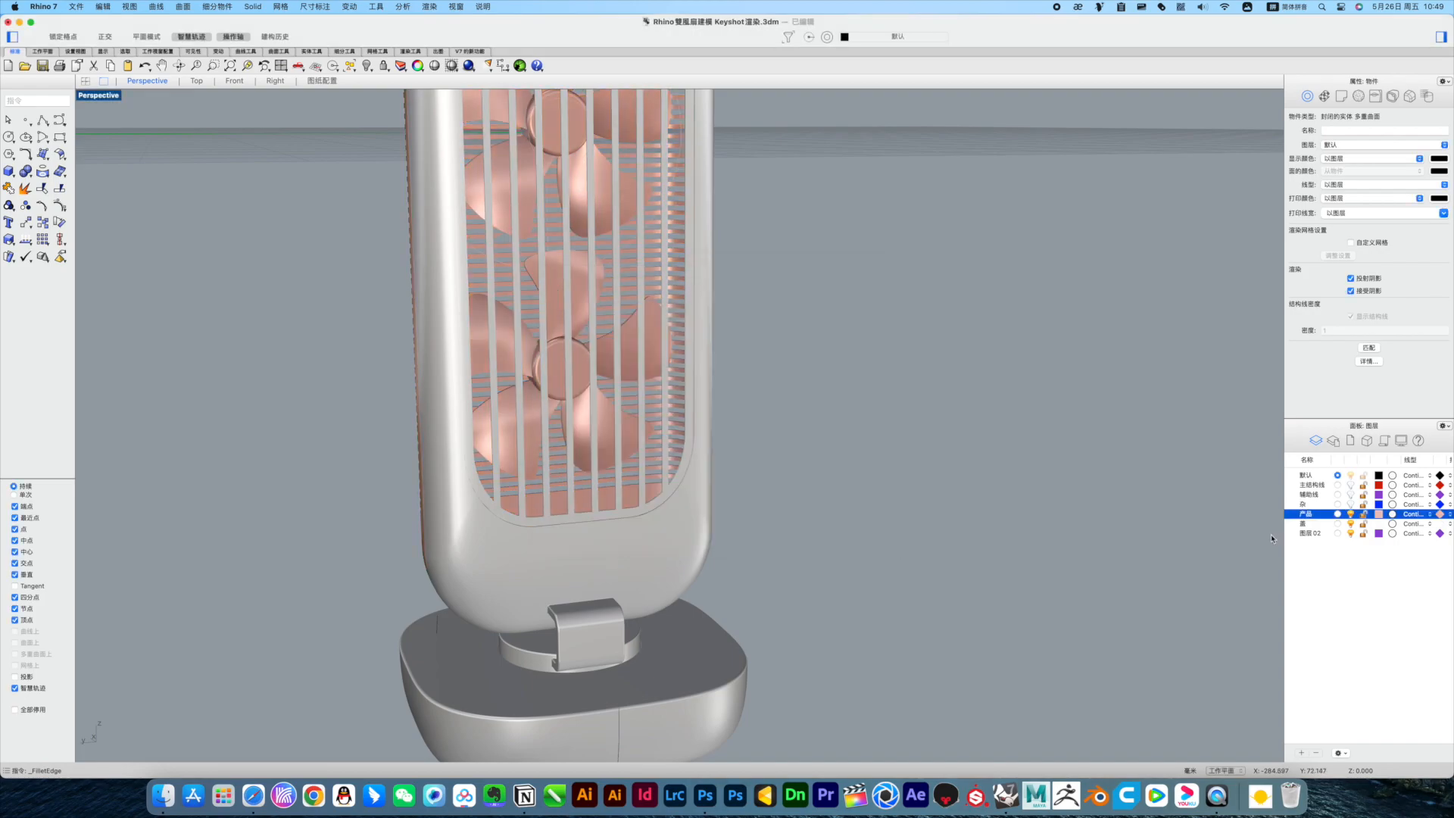
click(1378, 523)
click(714, 387)
click(707, 384)
click(874, 515)
Step: Select all curves in the model and move them to the 杂 layer
right_drag(946, 534, 818, 591)
click(103, 7)
mouse_move(160, 137)
click(242, 230)
right_click(1313, 504)
click(1345, 646)
Step: Select the whole visible fan model and move it to the 产品 layer
scroll(963, 468, down, 10)
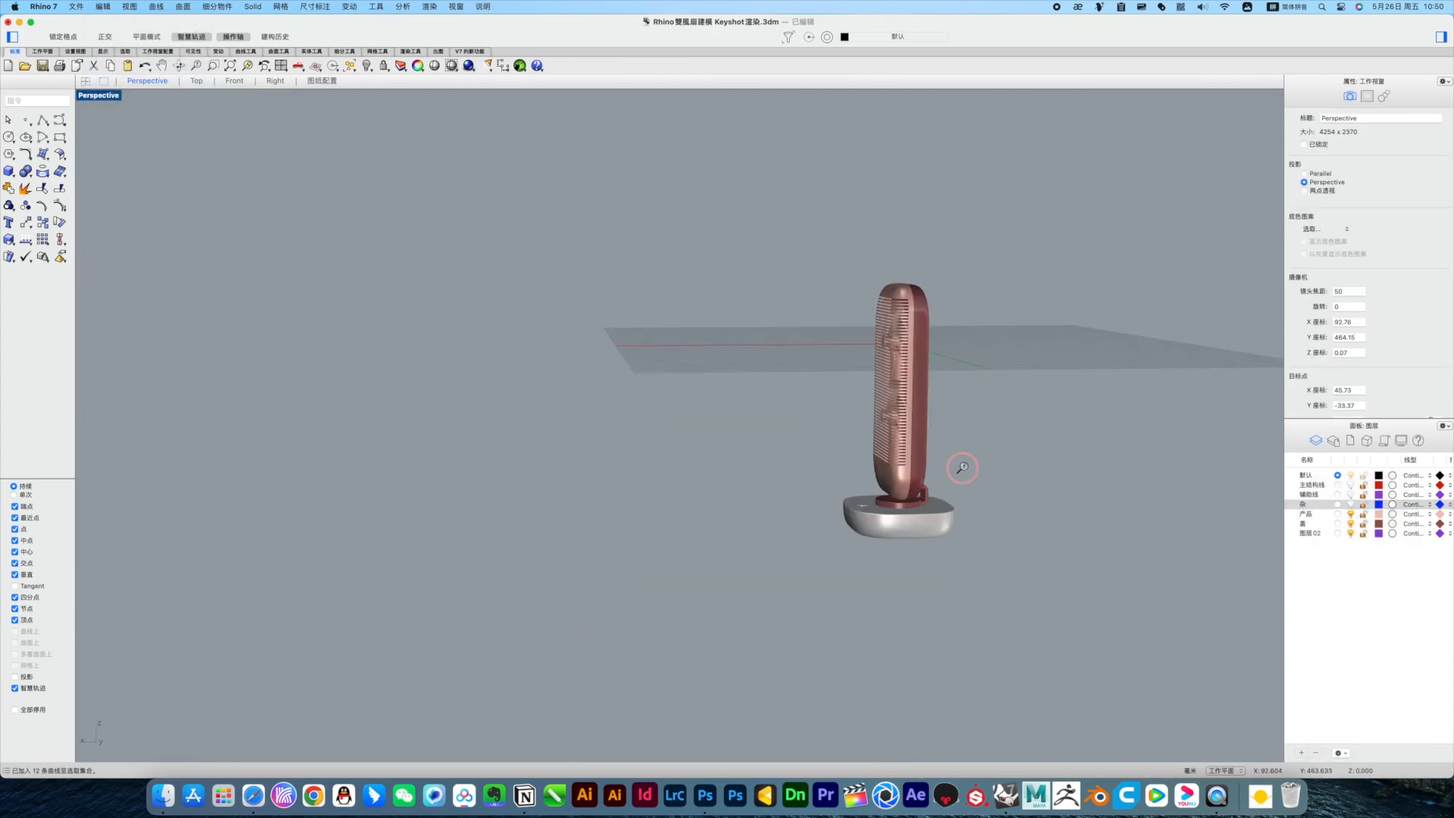
scroll(962, 468, down, 1)
drag(780, 242, 1060, 584)
right_click(1314, 514)
click(1347, 646)
click(1036, 539)
right_drag(840, 447, 954, 484)
scroll(894, 492, up, 10)
scroll(861, 383, down, 10)
right_drag(917, 439, 826, 470)
scroll(689, 446, up, 10)
click(817, 455)
click(1000, 470)
click(893, 499)
shift+click(947, 522)
right_drag(946, 523, 939, 579)
click(788, 425)
right_drag(898, 485, 906, 439)
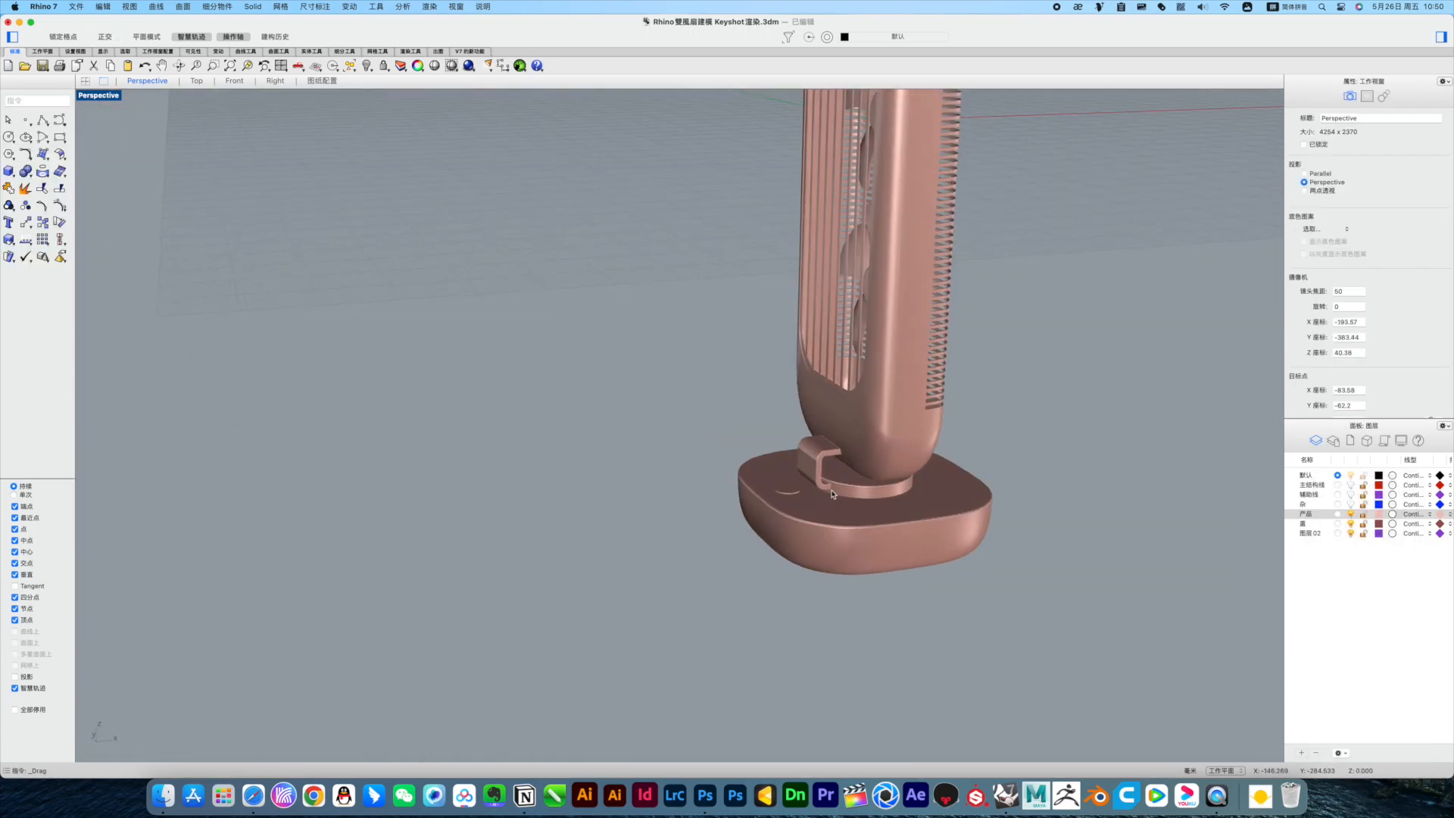
key(super+z)
Step: Try to mirror the selected fan housing parts in the Front view, starting from the base's centreline
click(869, 375)
shift+click(916, 415)
right_drag(917, 415, 902, 416)
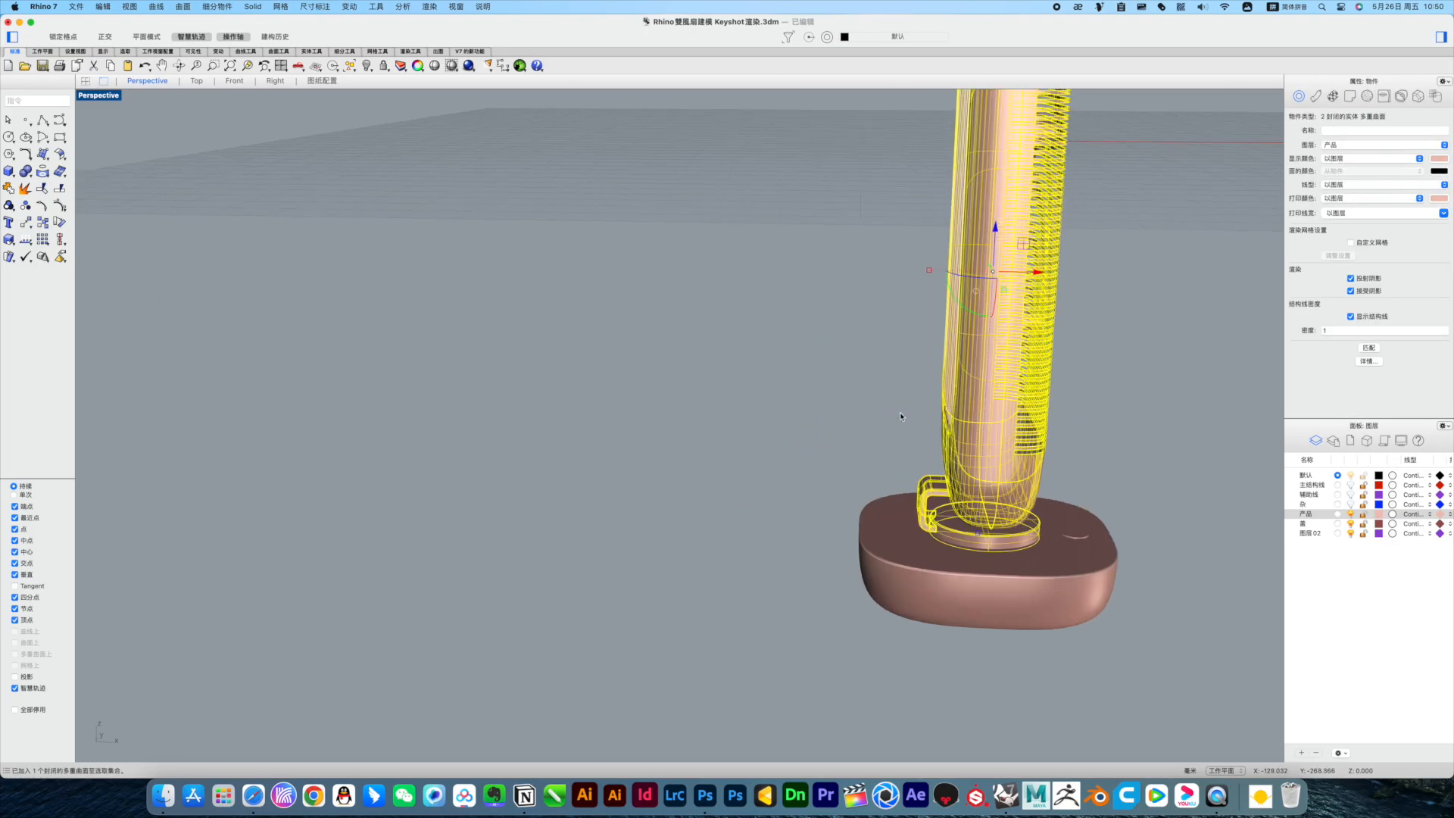
click(234, 81)
click(30, 224)
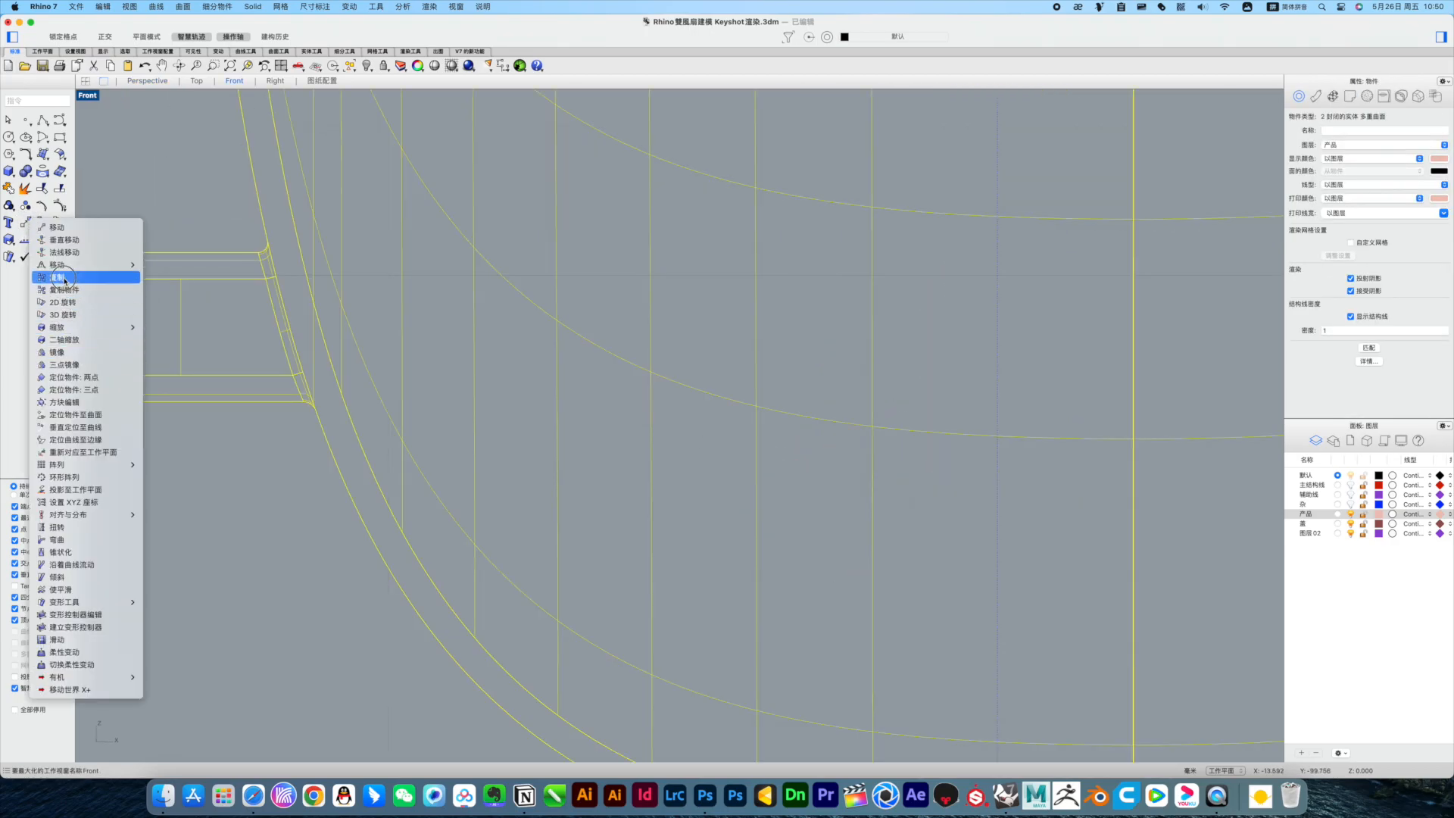
click(63, 353)
scroll(866, 284, down, 10)
scroll(950, 627, down, 8)
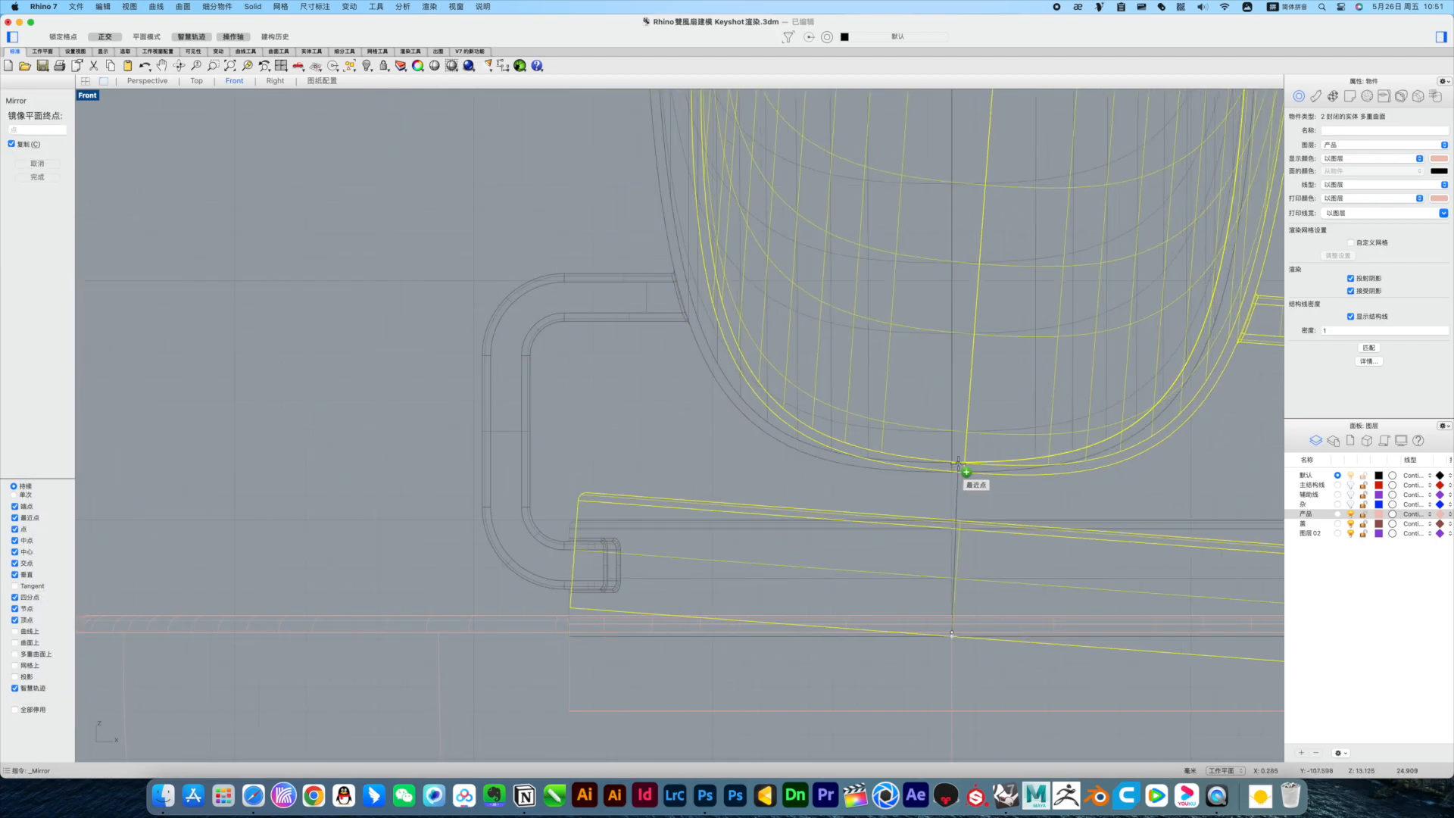
key(Escape)
key(Escape)
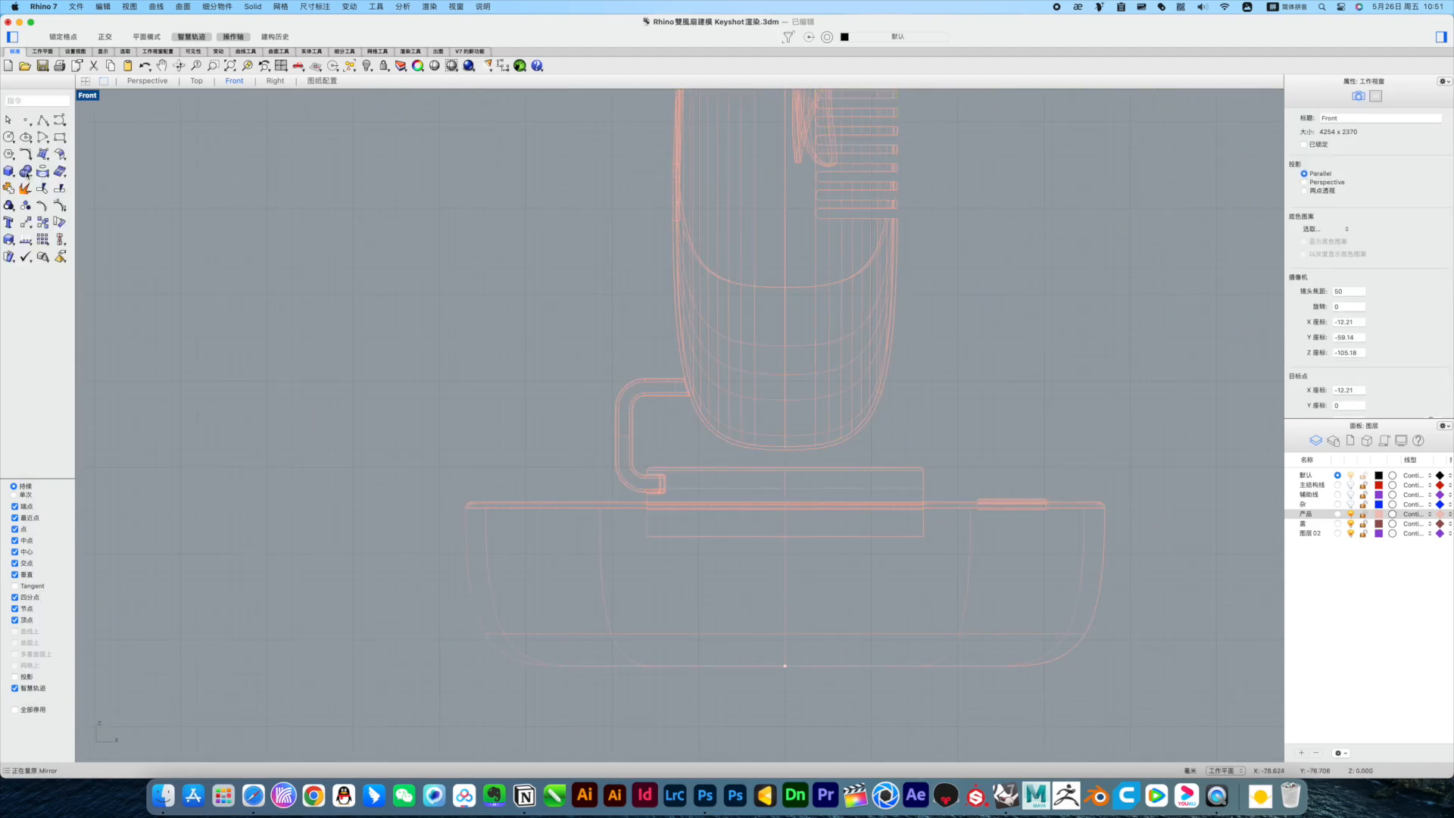
Step: Mirror the fan housing parts about the base's vertical centreline, check the result in Perspective, and undo the mirror
click(26, 223)
click(63, 352)
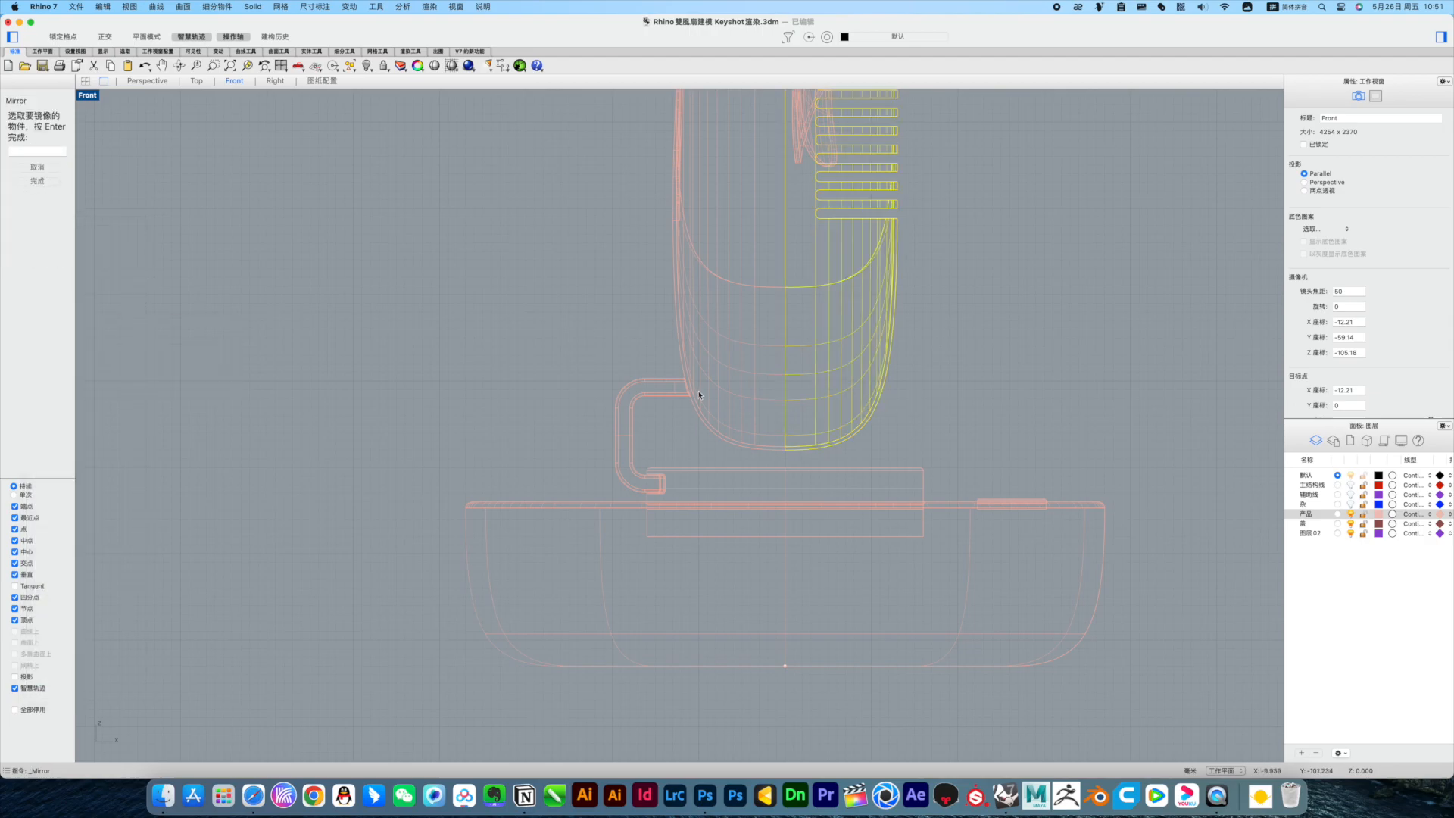
click(785, 666)
click(788, 530)
key(ctrl+F4)
mouse_move(1099, 494)
right_down()
mouse_move(1073, 442)
mouse_move(1052, 456)
mouse_move(1114, 460)
mouse_move(1098, 458)
right_up()
key(super+z)
Step: Mirror the fan housing, neck and bracket about the base's vertical centreline in the Front view without keeping a copy
key(ctrl+F2)
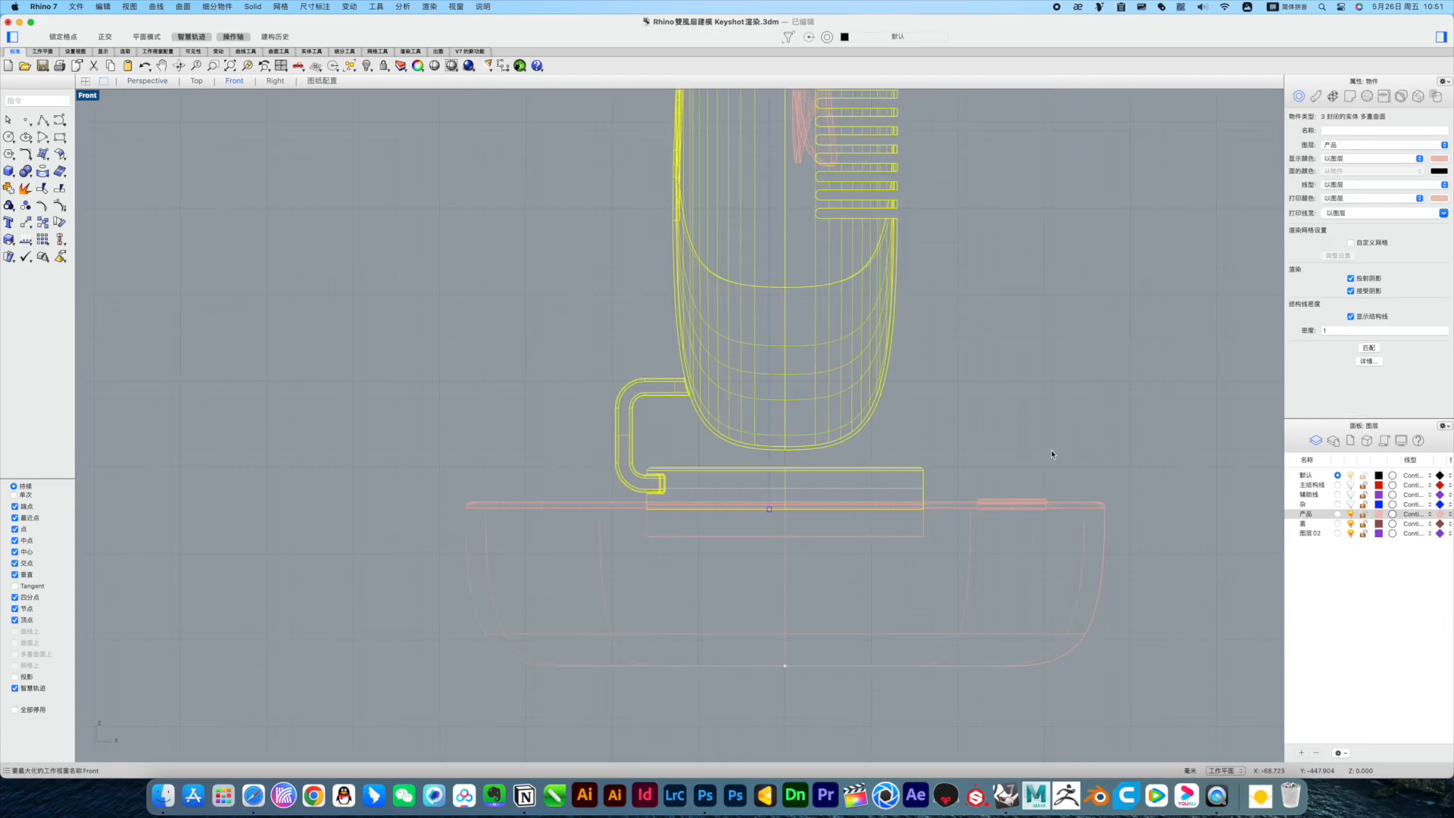
click(28, 225)
click(54, 356)
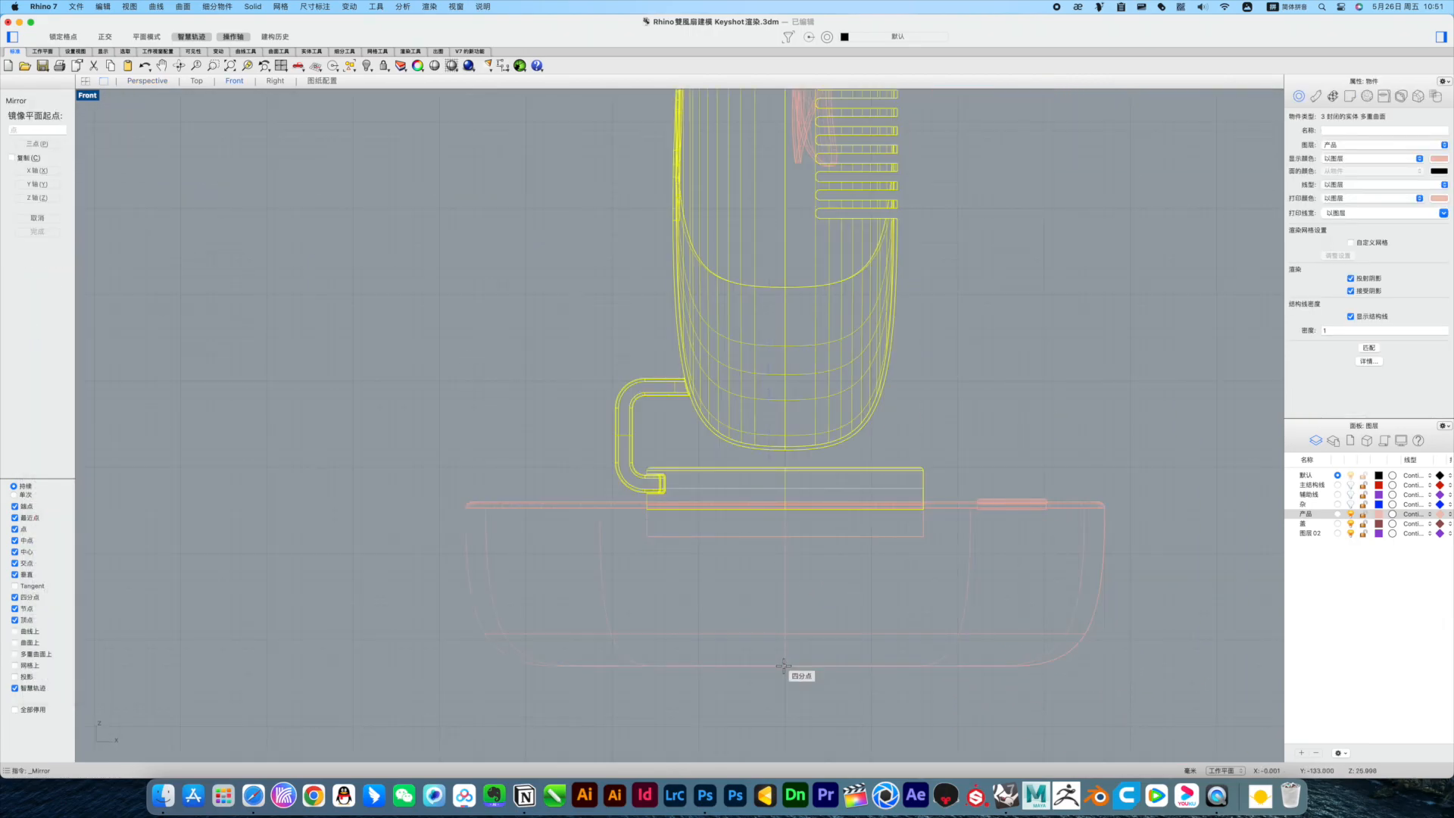
click(785, 666)
click(786, 530)
click(1016, 500)
click(28, 225)
click(54, 329)
click(1029, 442)
key(ctrl+F4)
mouse_move(1029, 442)
right_down()
mouse_move(939, 555)
mouse_move(857, 526)
mouse_move(1018, 584)
mouse_move(1010, 562)
mouse_move(722, 641)
mouse_move(883, 587)
right_up()
Step: Undo the mirroring, the layer and colour changes, and the bracket's edge fillet
key(super+z)
key(super+z)
key(super+z)
key(super+z)
scroll(722, 641, up, 6)
scroll(882, 587, down, 6)
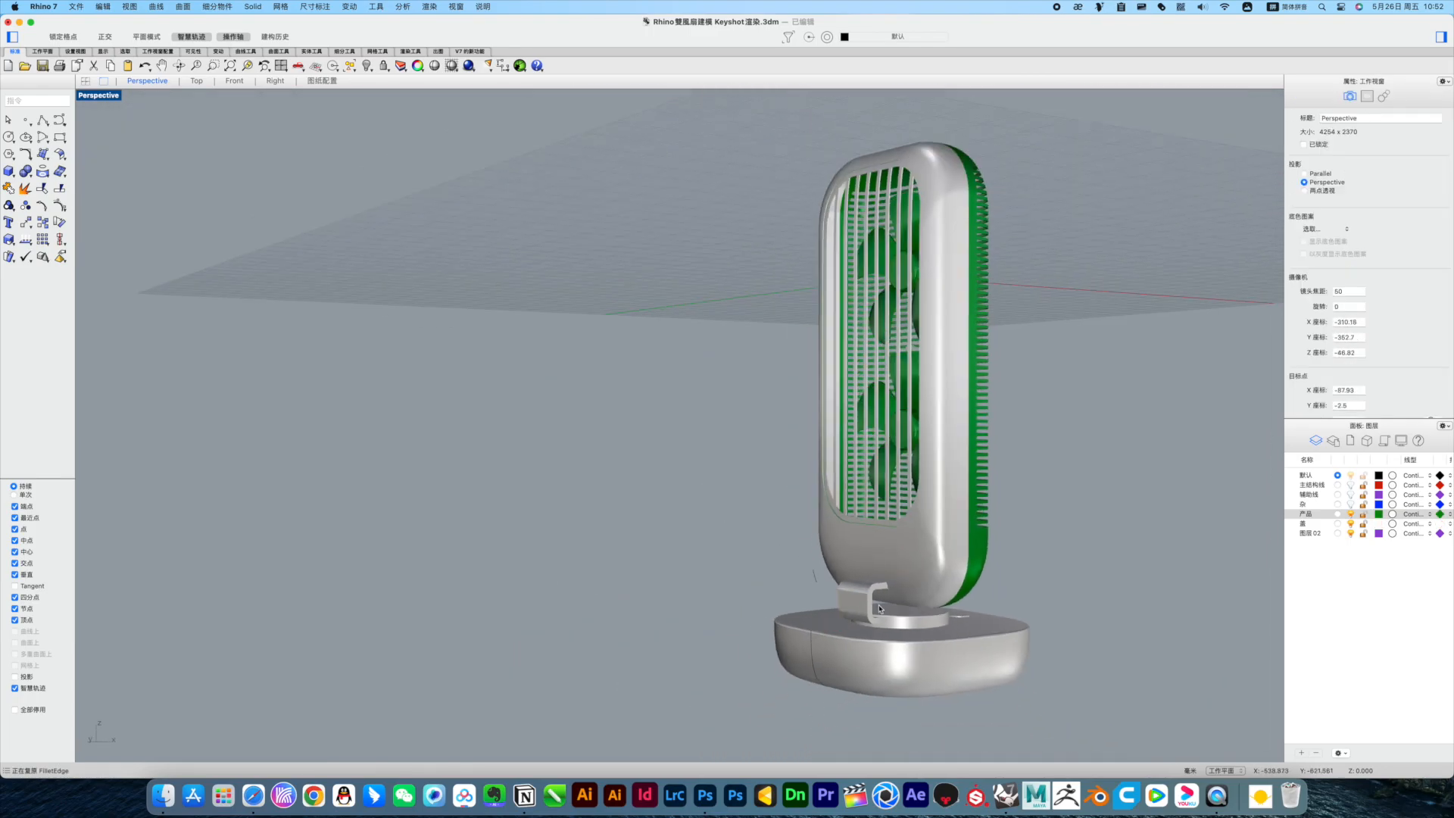
Step: Select the fan housing halves and mirror them about the base's vertical centreline in the Front view
scroll(882, 579, up, 4)
click(900, 549)
click(900, 549)
shift+click(900, 459)
shift+click(1032, 523)
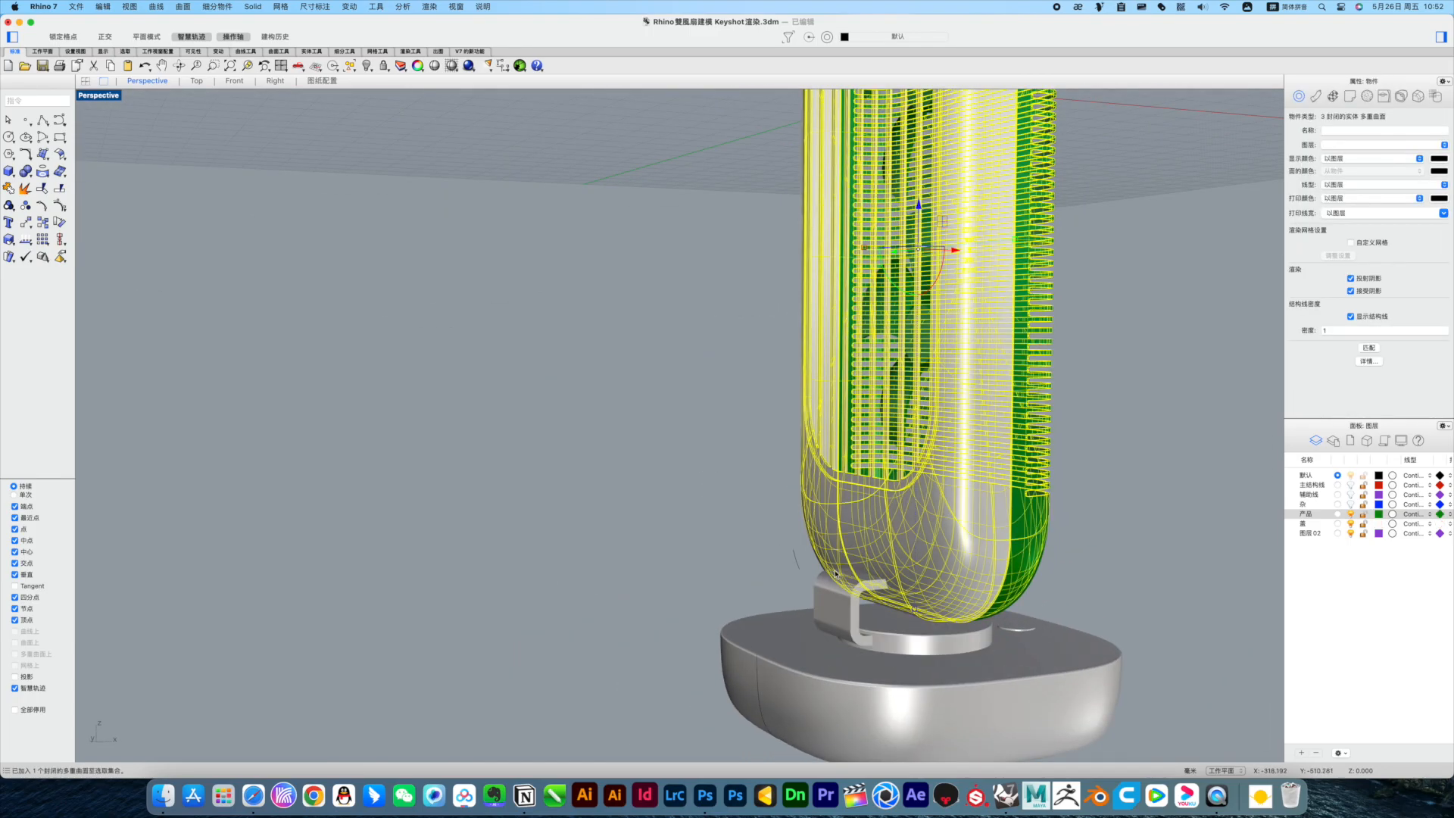
key(ctrl+F2)
drag(27, 224, 40, 287)
click(785, 666)
click(785, 450)
click(996, 361)
Step: Check the mirrored housing in the Perspective view and undo the mirror
key(ctrl+F4)
right_drag(1121, 432, 944, 462)
scroll(887, 454, down, 8)
scroll(887, 455, up, 4)
scroll(887, 455, down, 4)
scroll(893, 456, up, 3)
key(super+z)
Step: Select the complete fan head with its rotors and mirror it about the base's vertical centreline in the Front view, without copying
drag(987, 516, 831, 159)
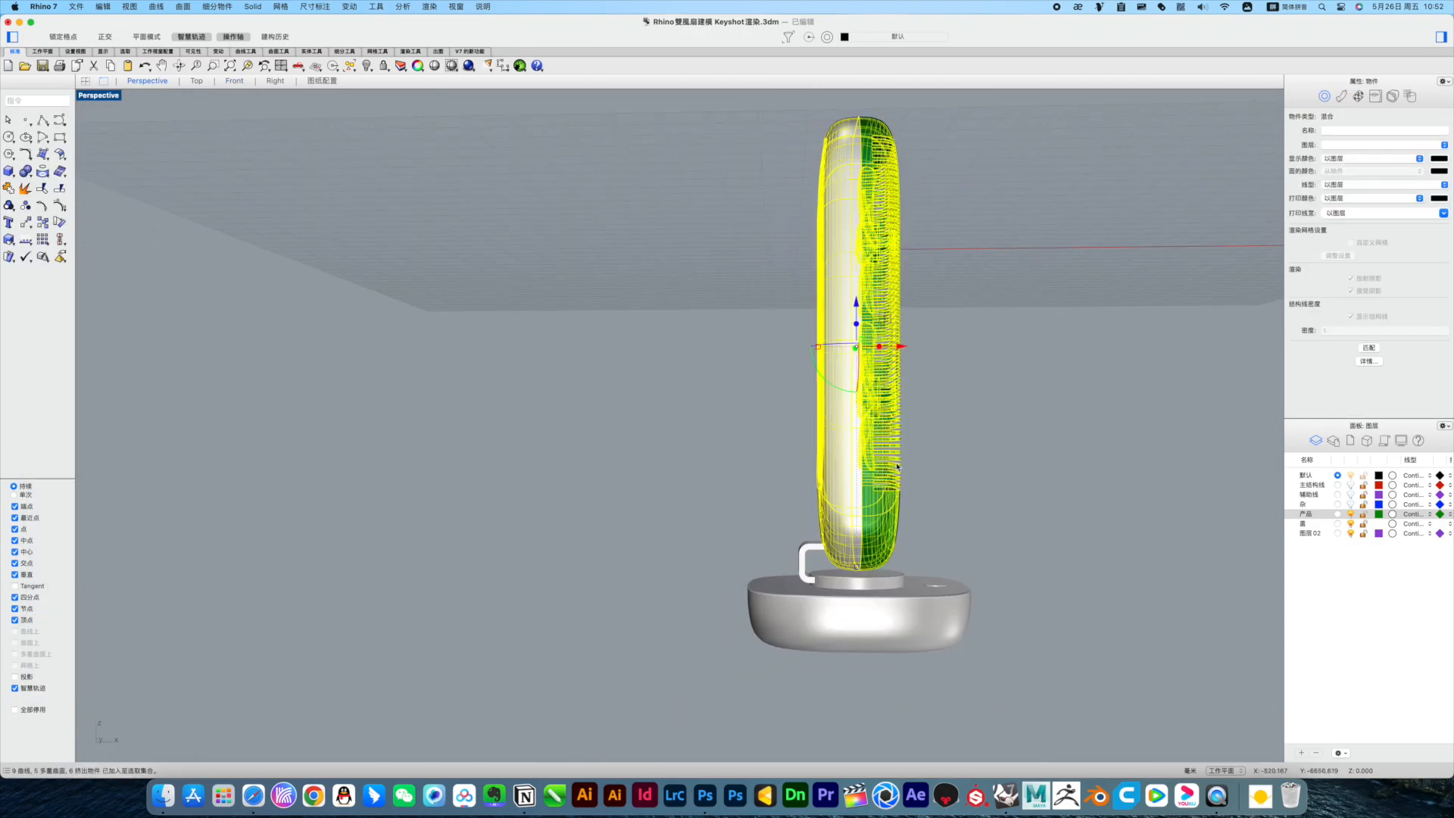
key(ctrl+F2)
drag(28, 223, 47, 346)
click(785, 665)
click(785, 450)
click(965, 402)
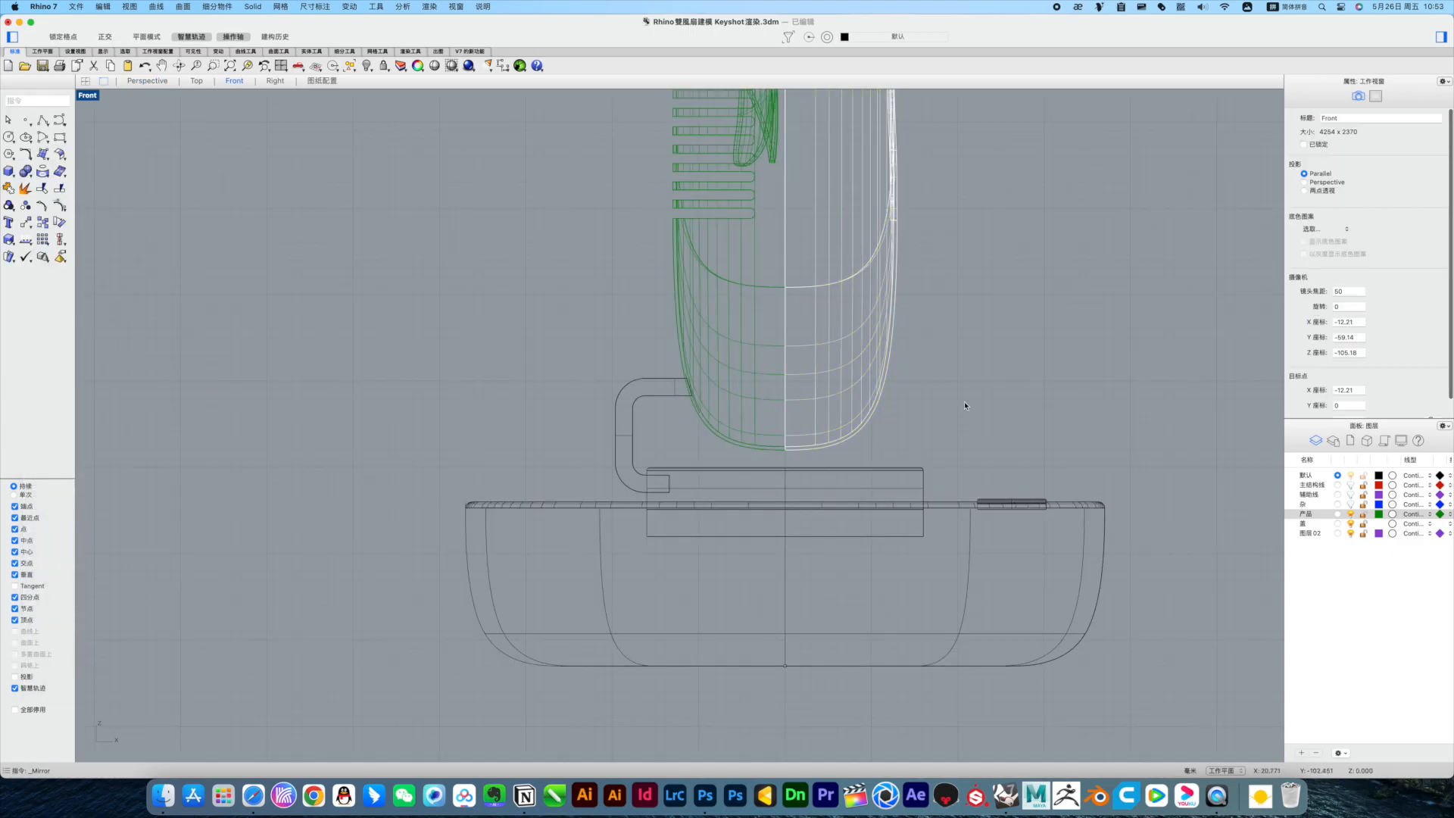
Step: Return to the Perspective view and delete the stray curve beside the bracket
key(ctrl+F4)
right_drag(894, 440, 965, 455)
scroll(779, 553, up, 6)
right_drag(779, 552, 856, 542)
click(736, 490)
click(725, 480)
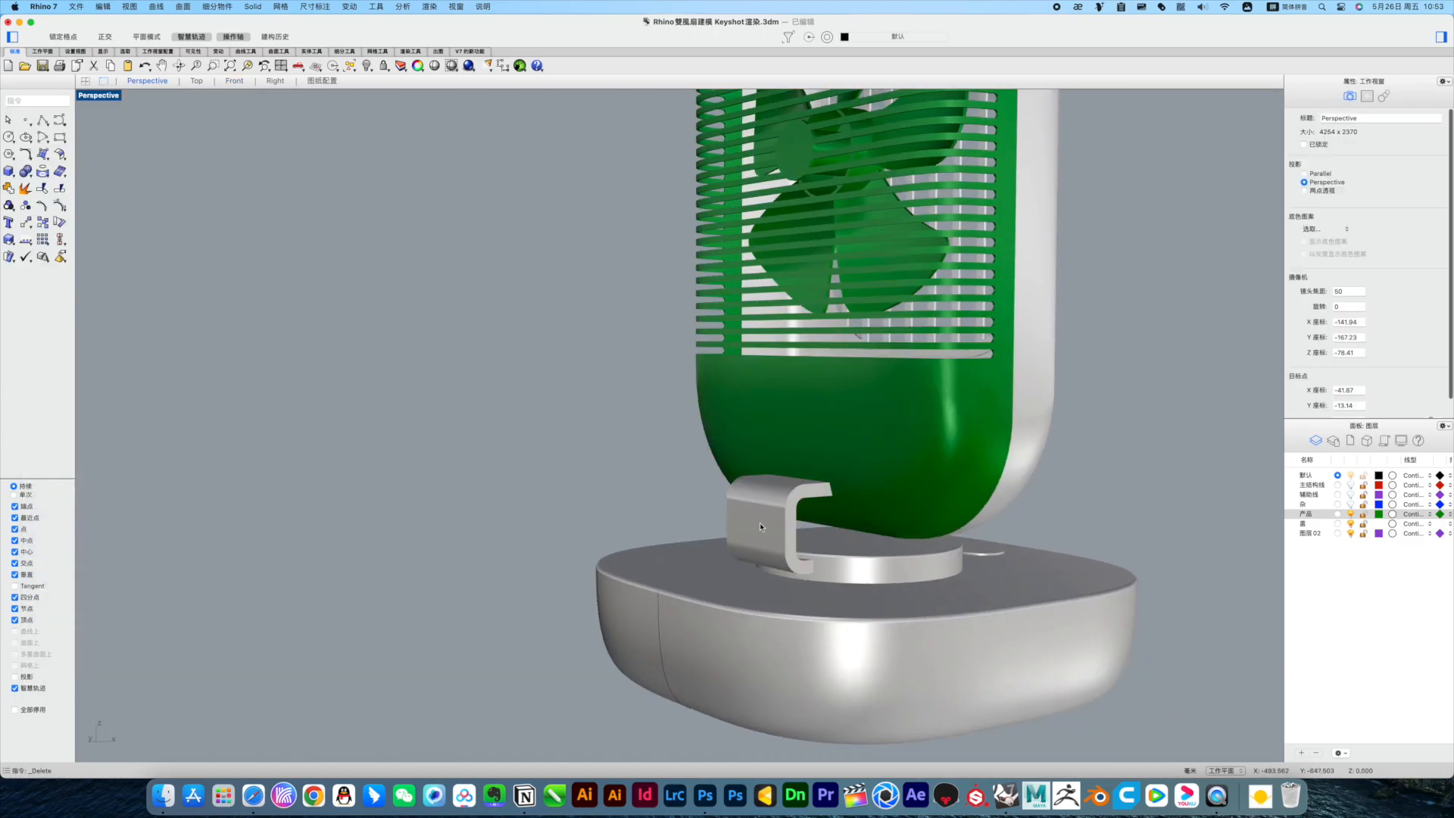
Step: Start an edge fillet with a radius of 0.5 and select the bracket's long side edges on both sides
click(787, 447)
shift+click(761, 515)
drag(26, 172, 65, 338)
click(765, 515)
shift+click(849, 557)
scroll(757, 523, up, 5)
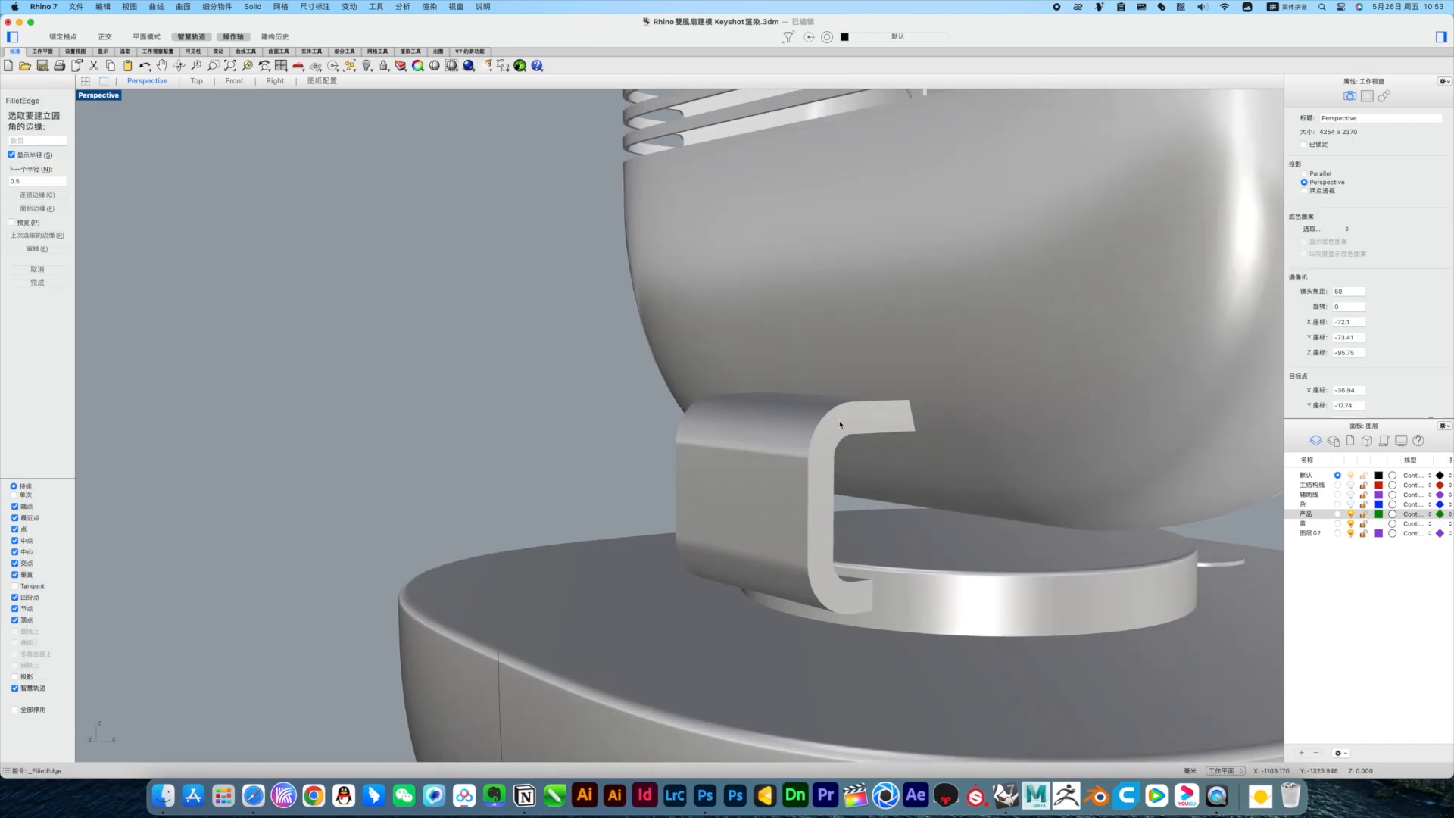
right_drag(844, 445, 576, 496)
scroll(299, 471, down, 5)
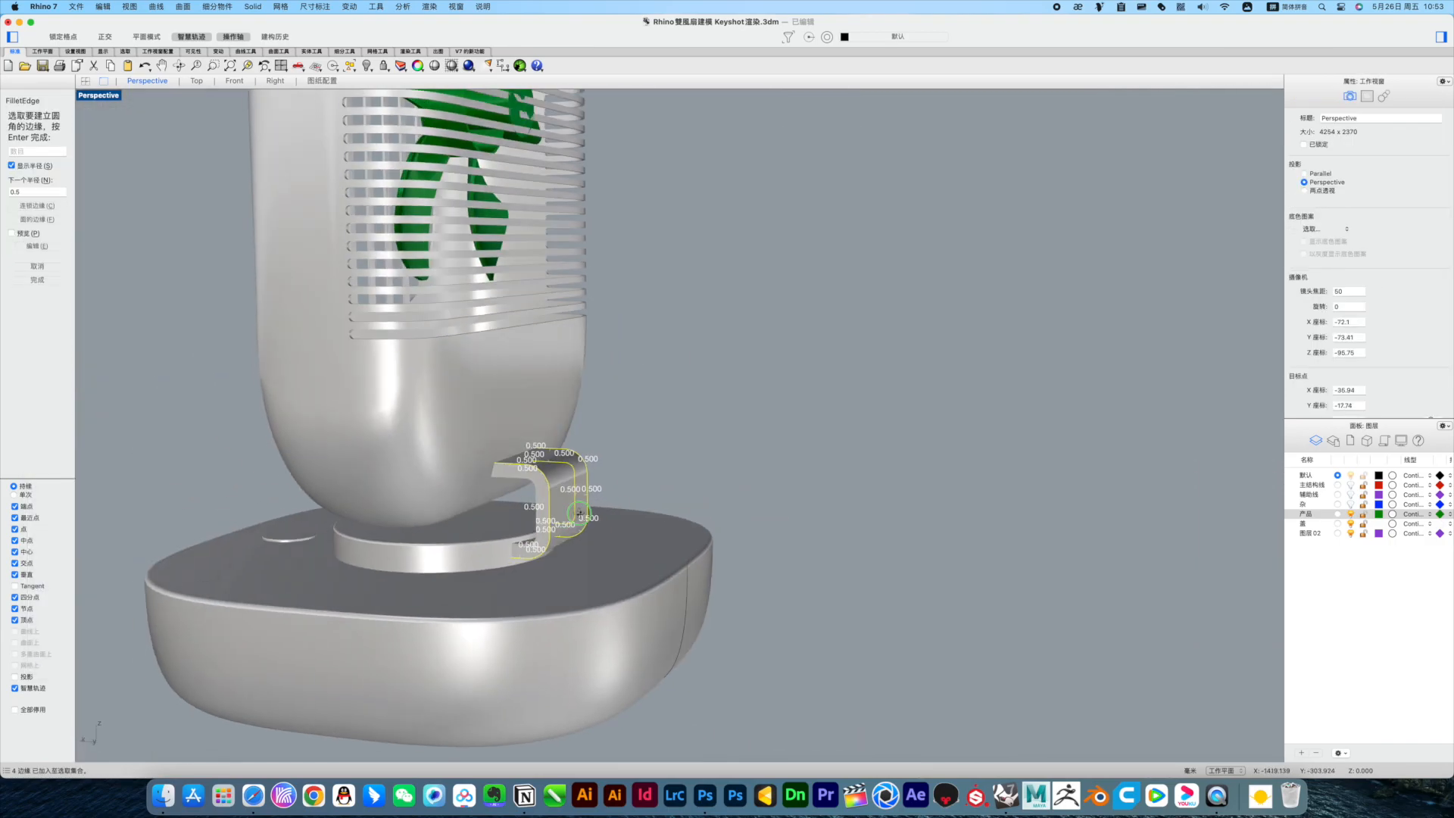
Step: Set the next fillet radius to 0.2 and add the bracket's short end edges to the selection
scroll(579, 499, up, 7)
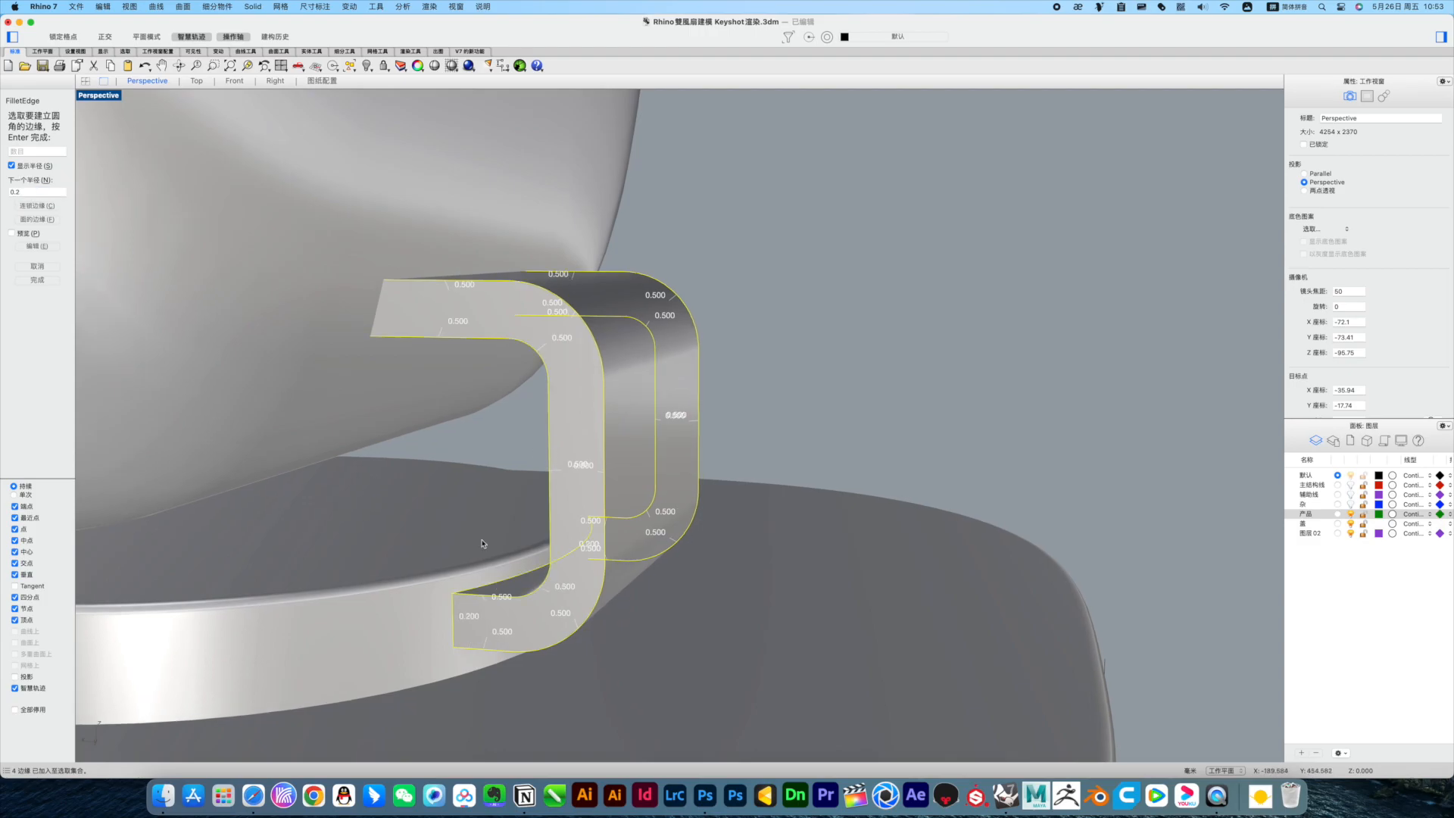
click(378, 299)
right_drag(379, 298, 412, 334)
click(388, 525)
right_drag(388, 525, 485, 523)
click(561, 239)
right_drag(561, 238, 780, 424)
scroll(780, 424, up, 5)
right_drag(780, 424, 847, 536)
Step: Add the remaining hidden bracket end edges in wireframe display and apply the 0.5 and 0.2 fillets
key(ctrl+alt+w)
click(824, 546)
scroll(872, 536, down, 3)
click(841, 549)
click(940, 249)
right_drag(940, 249, 951, 301)
key(Return)
key(Return)
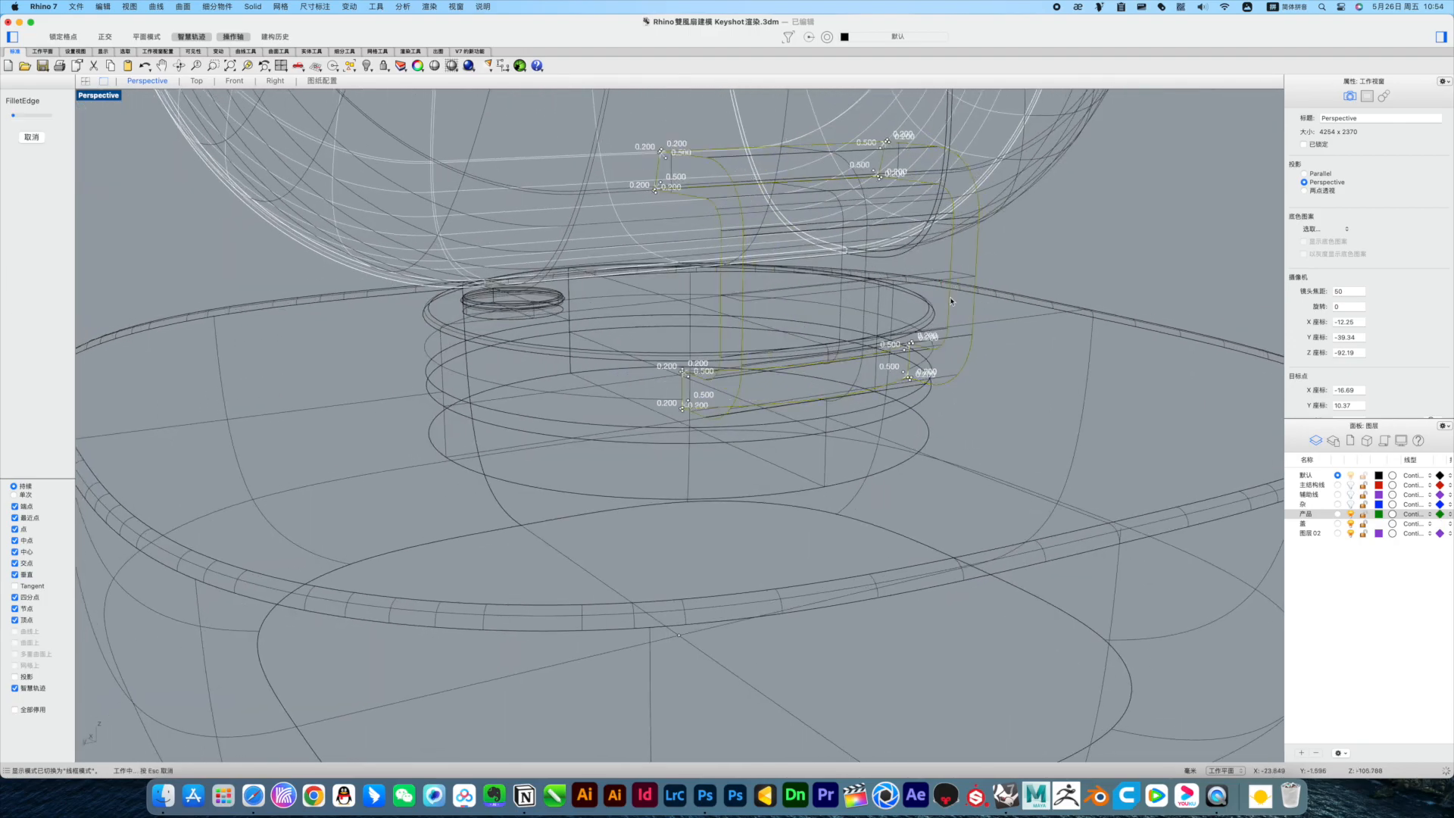
Step: Restore shaded display, select the entire fan model, and move it to the 产品 layer
key(ctrl+alt+s)
mouse_move(1008, 362)
right_down()
mouse_move(1008, 286)
mouse_move(873, 544)
mouse_move(775, 448)
mouse_move(798, 409)
mouse_move(778, 412)
mouse_move(814, 452)
mouse_move(697, 457)
mouse_move(681, 394)
right_up()
scroll(1008, 285, down, 6)
scroll(873, 544, down, 2)
scroll(774, 448, down, 3)
scroll(697, 457, up, 4)
scroll(697, 458, down, 6)
drag(617, 234, 879, 598)
right_click(1315, 518)
click(1352, 659)
Step: Change the 产品 layer's colour to a pale greyish pink
click(850, 462)
scroll(758, 445, up, 6)
click(1378, 515)
click(770, 364)
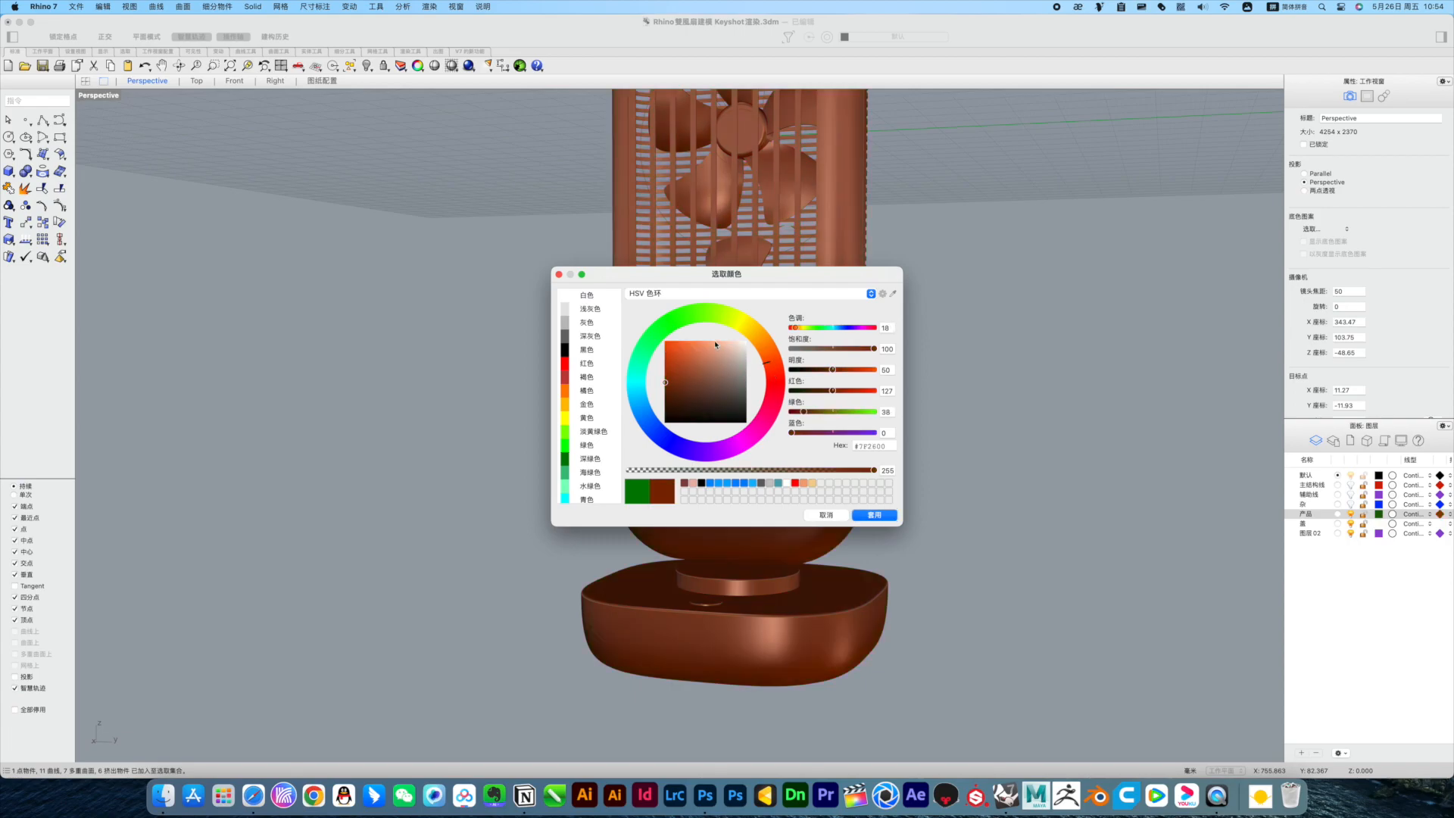
click(737, 346)
click(774, 381)
click(874, 515)
Step: Move the front grille and the small round button on the base to the layer directly below 产品
click(787, 453)
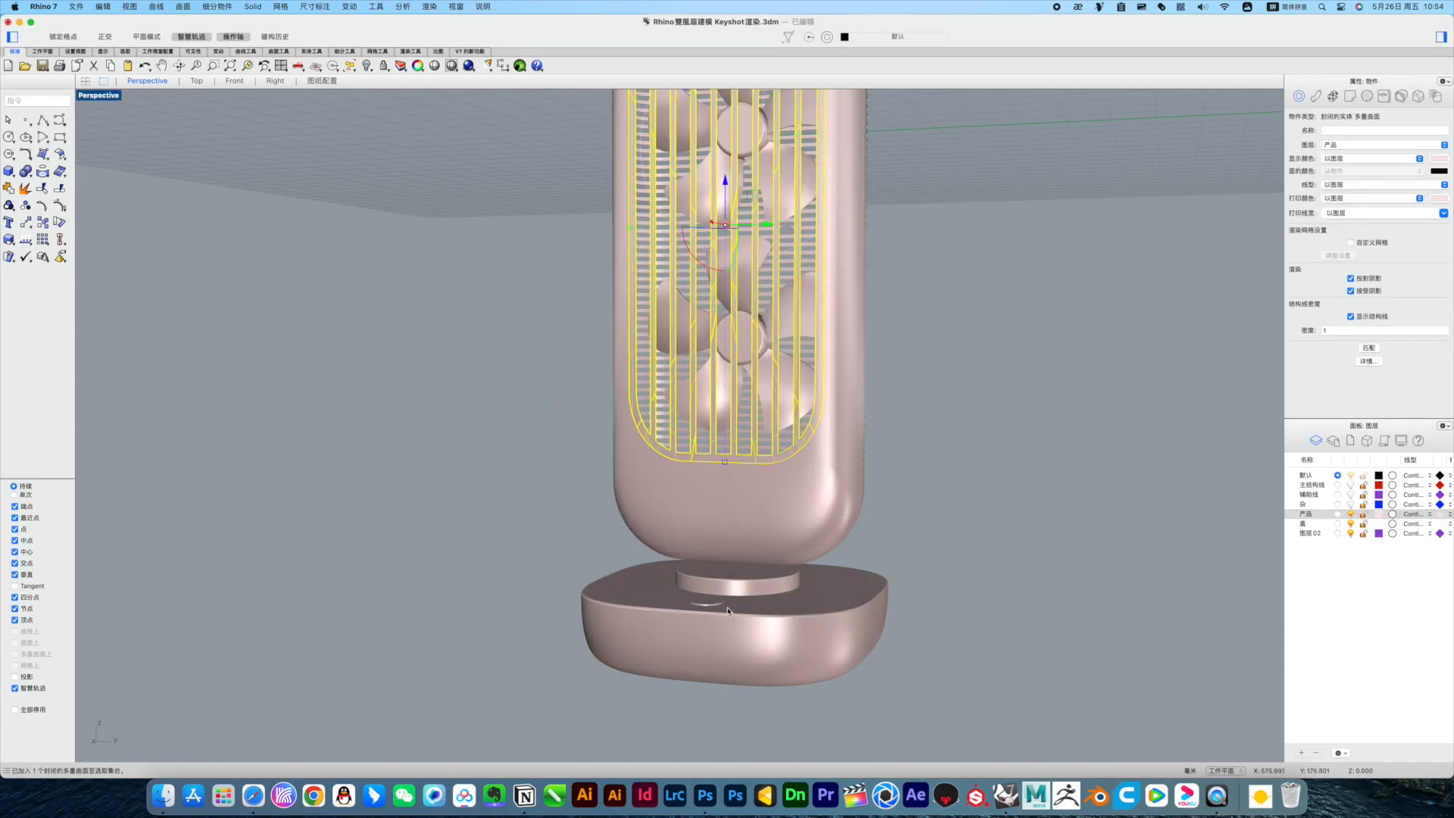
right_click(1304, 523)
click(1352, 658)
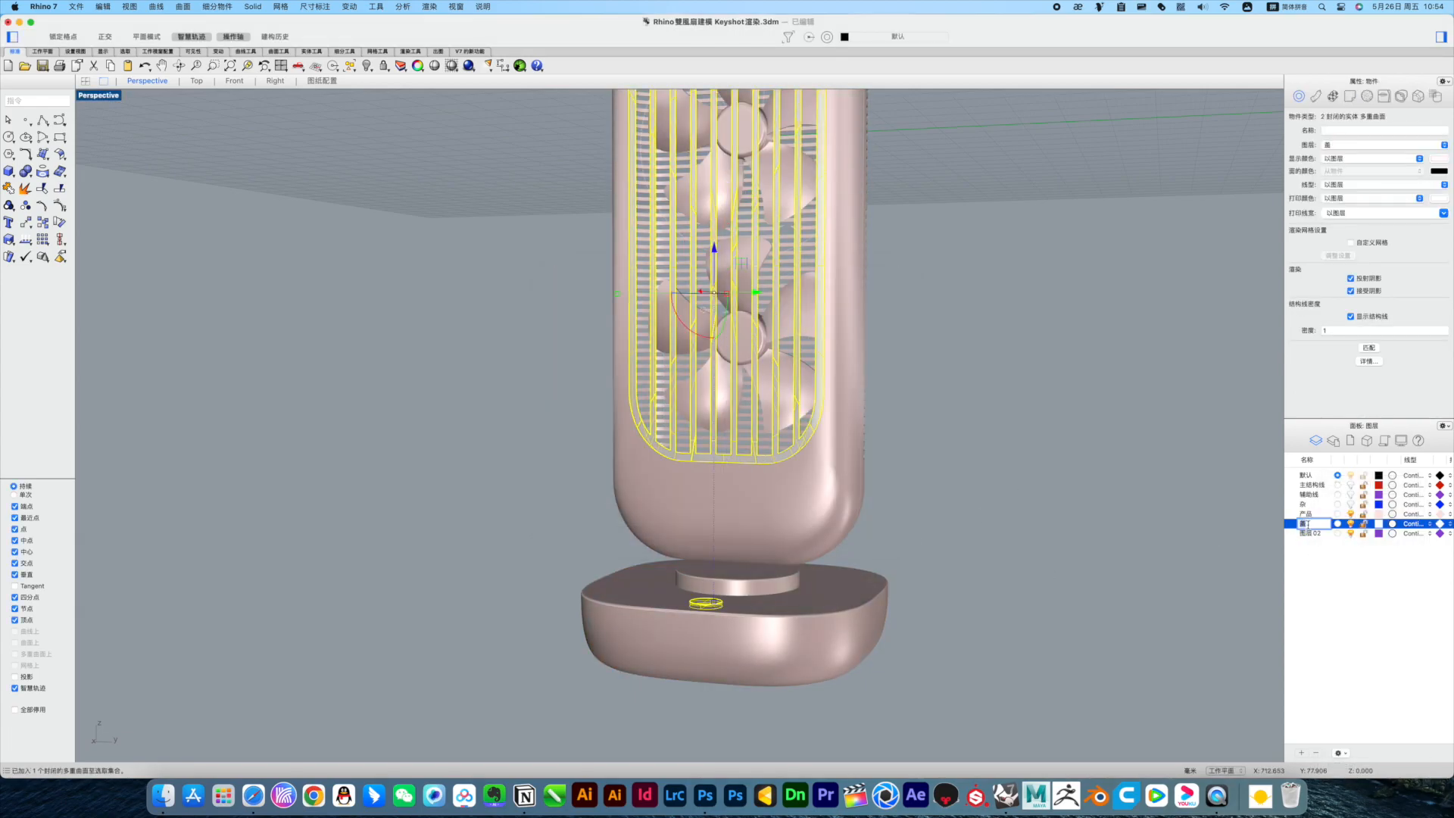
Step: Rename the layer holding the grille and button to 电镀 and set its colour to a darker reddish pink
click(1380, 524)
click(714, 364)
click(875, 515)
click(984, 473)
right_drag(1008, 471, 919, 448)
scroll(979, 431, down, 3)
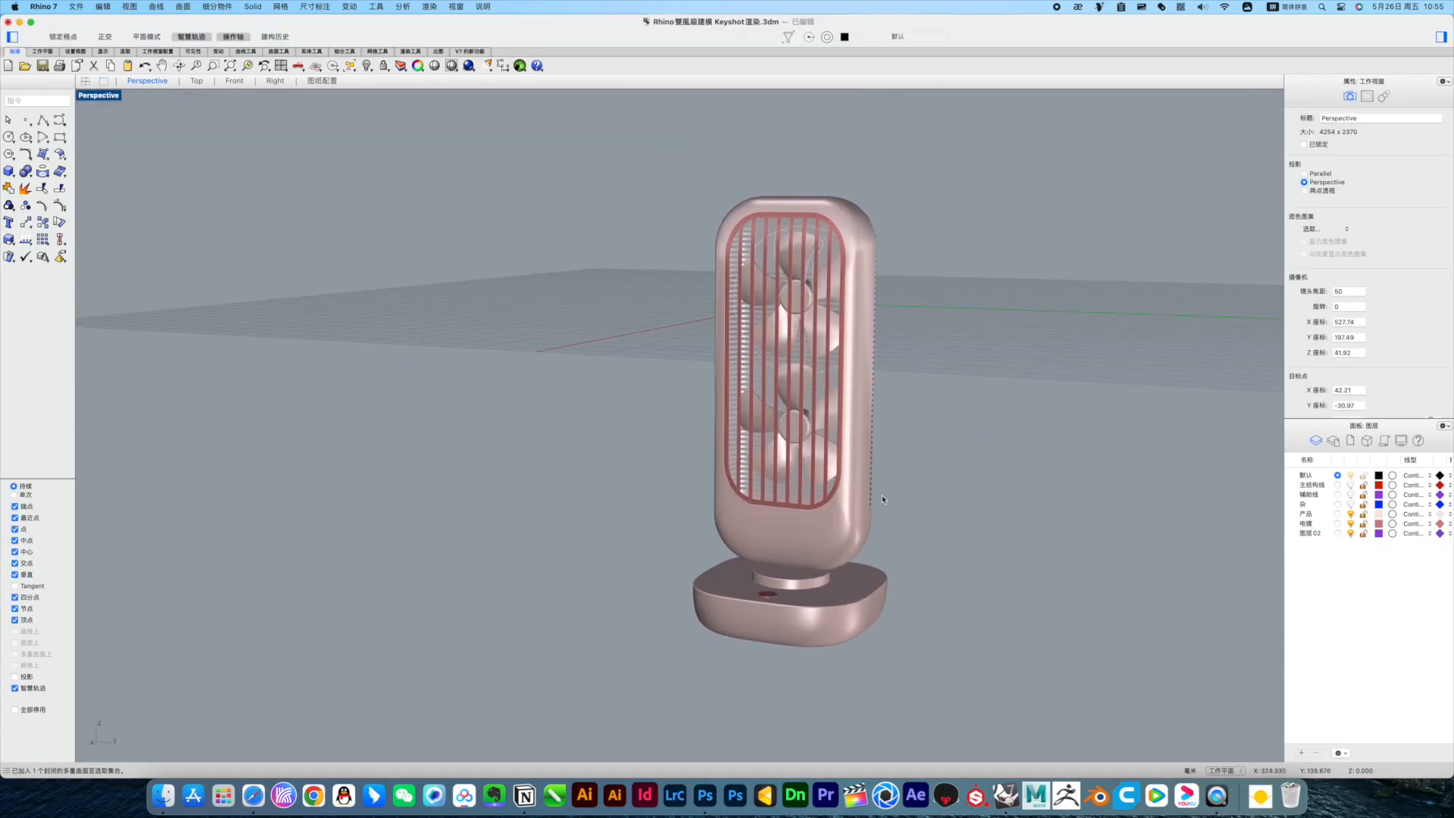
Step: Select both grouped fan blade assemblies behind the grille and move them to the 电镀 layer
scroll(837, 509, up, 5)
mouse_move(753, 493)
right_down()
mouse_move(698, 487)
mouse_move(772, 486)
right_up()
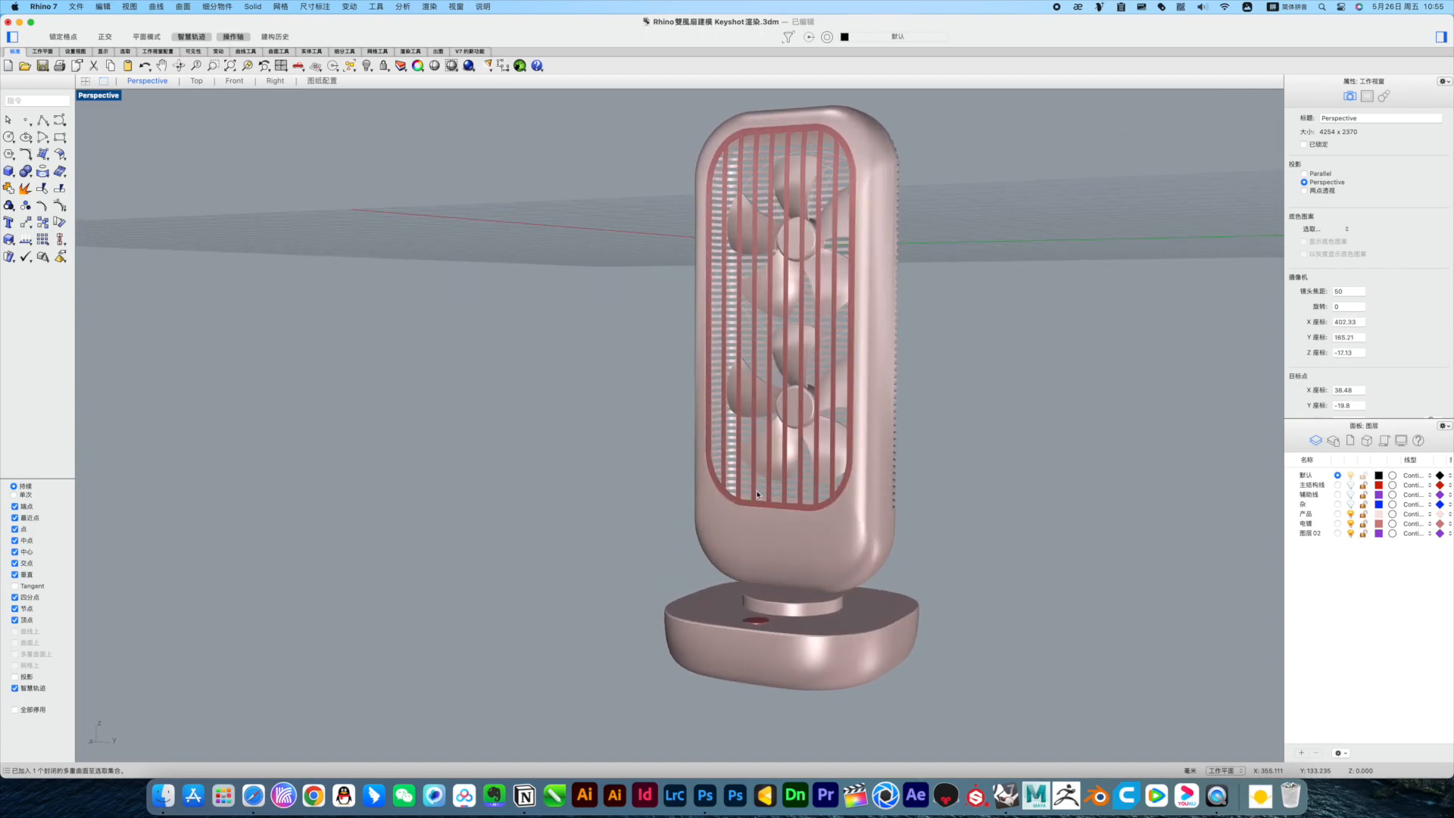
scroll(772, 487, up, 5)
scroll(815, 459, up, 2)
click(818, 460)
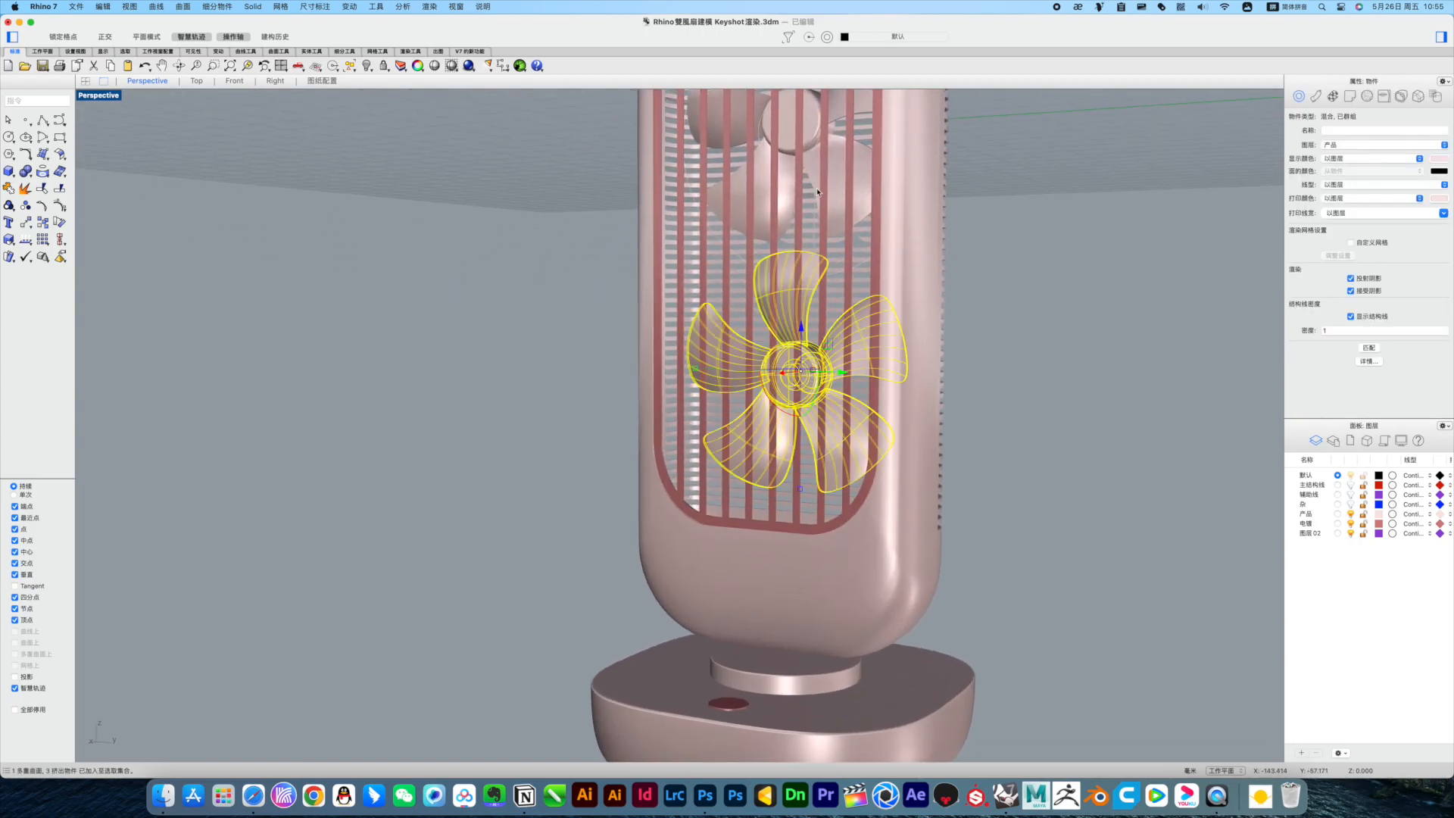
right_click(1315, 524)
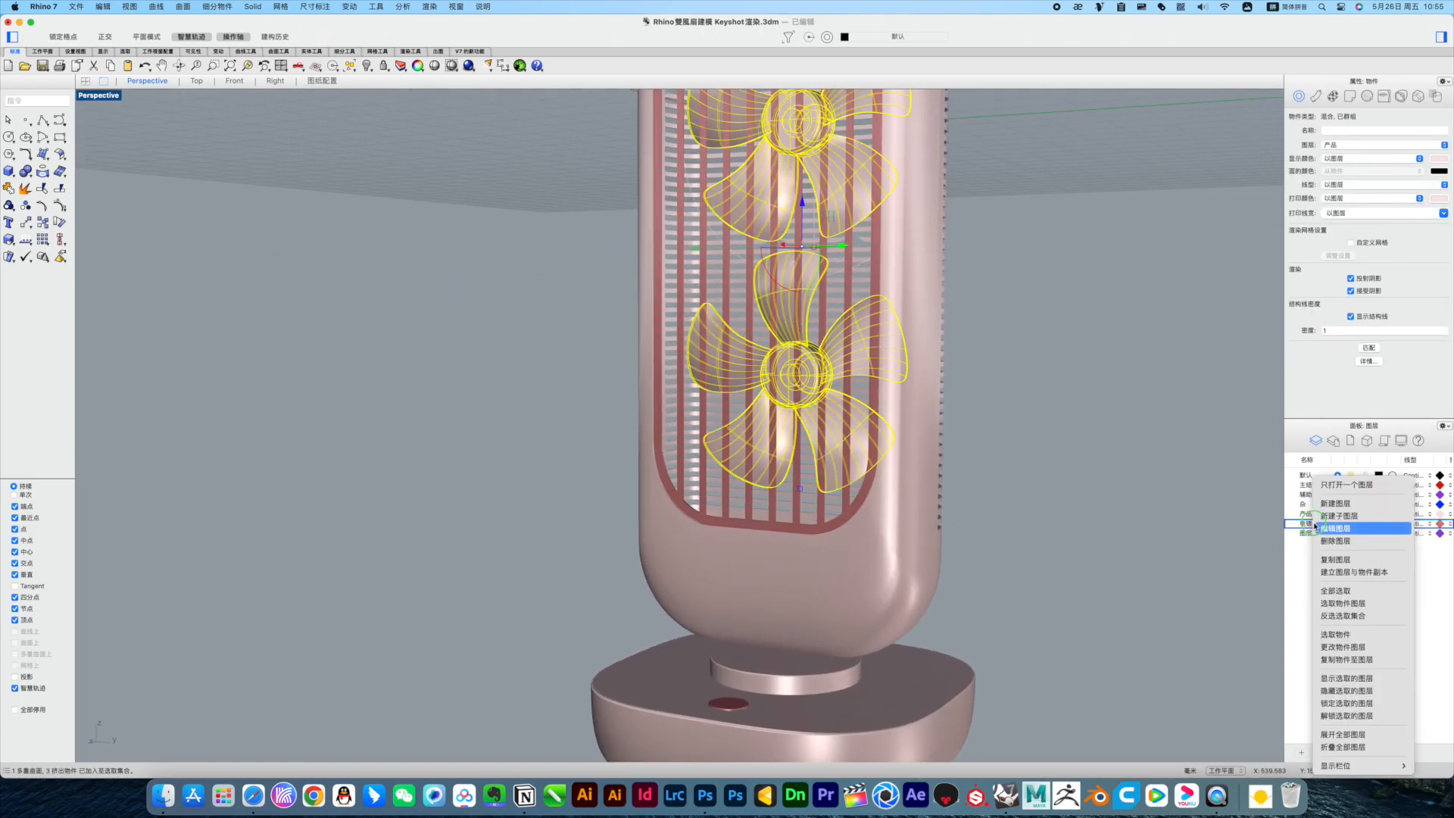
click(1353, 647)
click(1070, 507)
Step: Ungroup the lower fan assembly and select its two extruded motor parts behind the blades
scroll(1069, 507, down, 6)
mouse_move(1024, 491)
right_down()
mouse_move(987, 477)
mouse_move(1017, 470)
right_up()
scroll(1017, 469, up, 10)
click(777, 338)
key(super+shift+g)
click(722, 309)
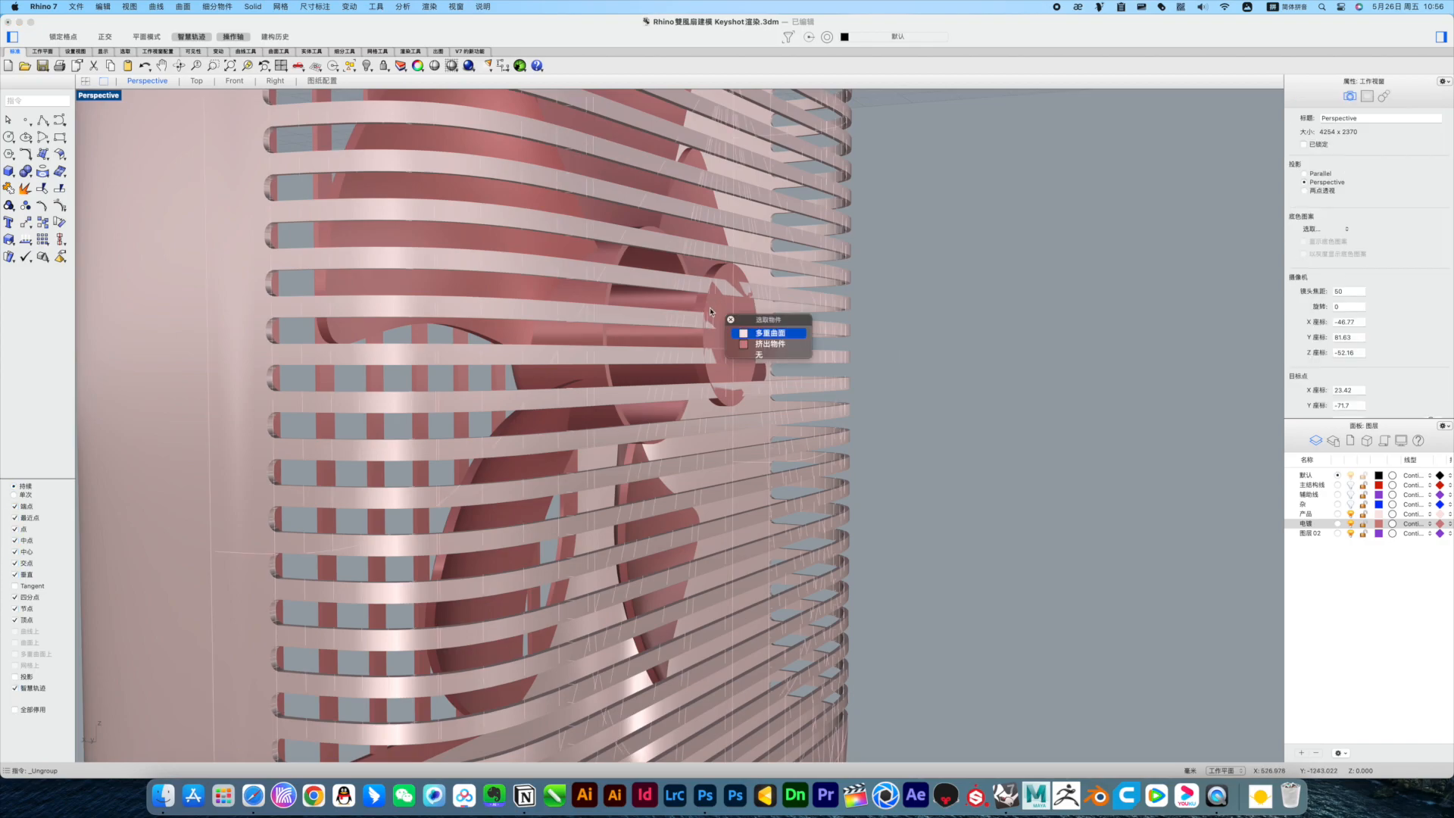
click(762, 334)
scroll(791, 360, down, 10)
scroll(769, 356, up, 6)
shift+click(784, 466)
scroll(826, 379, down, 6)
shift+right_drag(841, 246, 830, 349)
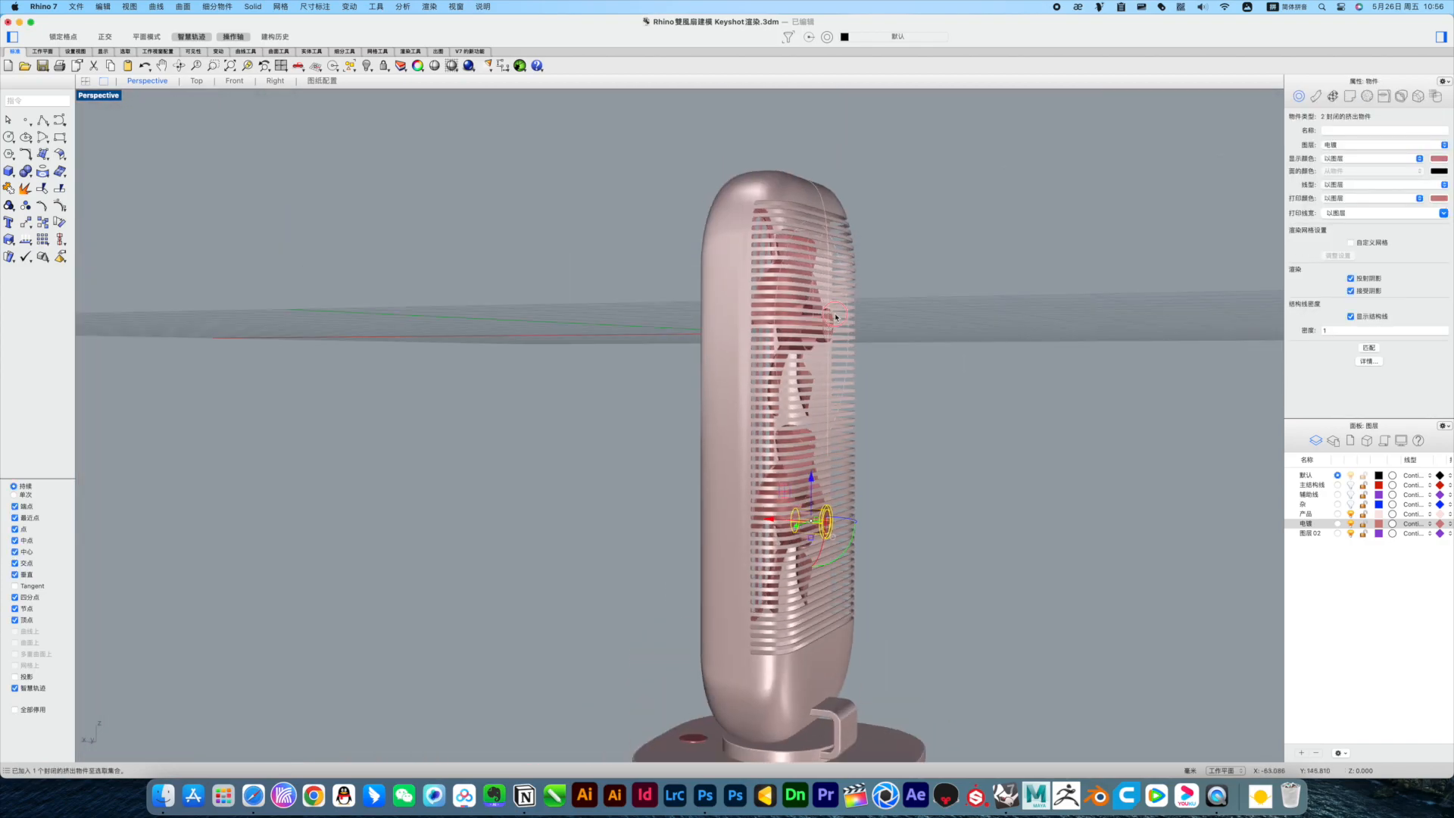
Step: Ungroup the upper fan assembly and select its two extruded motor parts
scroll(829, 329, up, 12)
shift+click(614, 362)
key(super+shift+g)
click(703, 383)
shift+click(599, 466)
scroll(693, 447, down, 10)
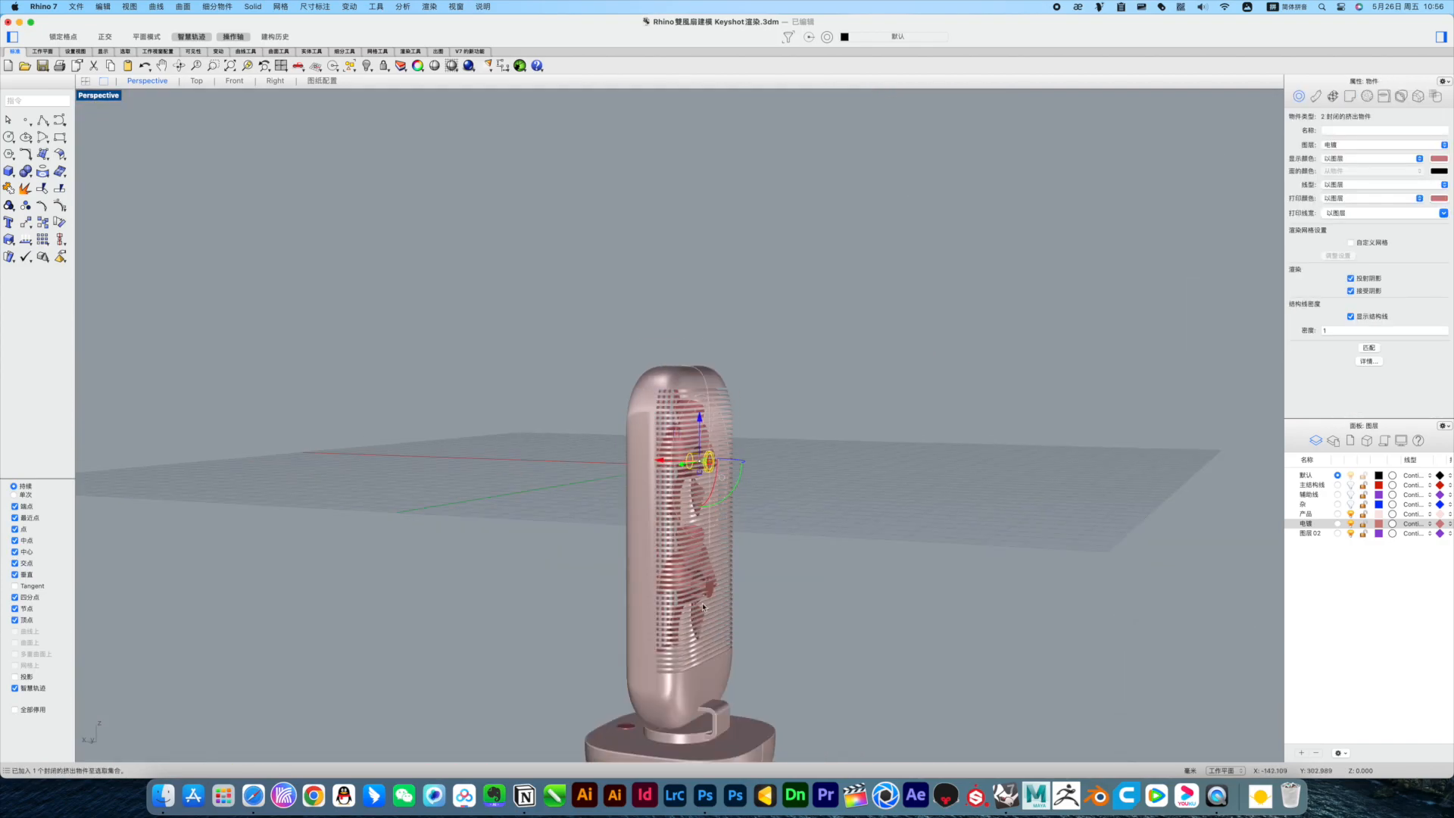
Step: Add the lower fan's two motor parts to the selection and move all the motor parts to the 产品 layer
scroll(698, 576, up, 10)
shift+click(704, 485)
shift+click(613, 469)
right_click(1318, 524)
click(1345, 647)
click(1302, 514)
right_click(1299, 515)
click(1333, 647)
click(978, 489)
Step: Select all visible curves in the model and move them to the 主结构线 layer
scroll(978, 489, down, 10)
right_drag(969, 492, 927, 483)
scroll(888, 457, down, 1)
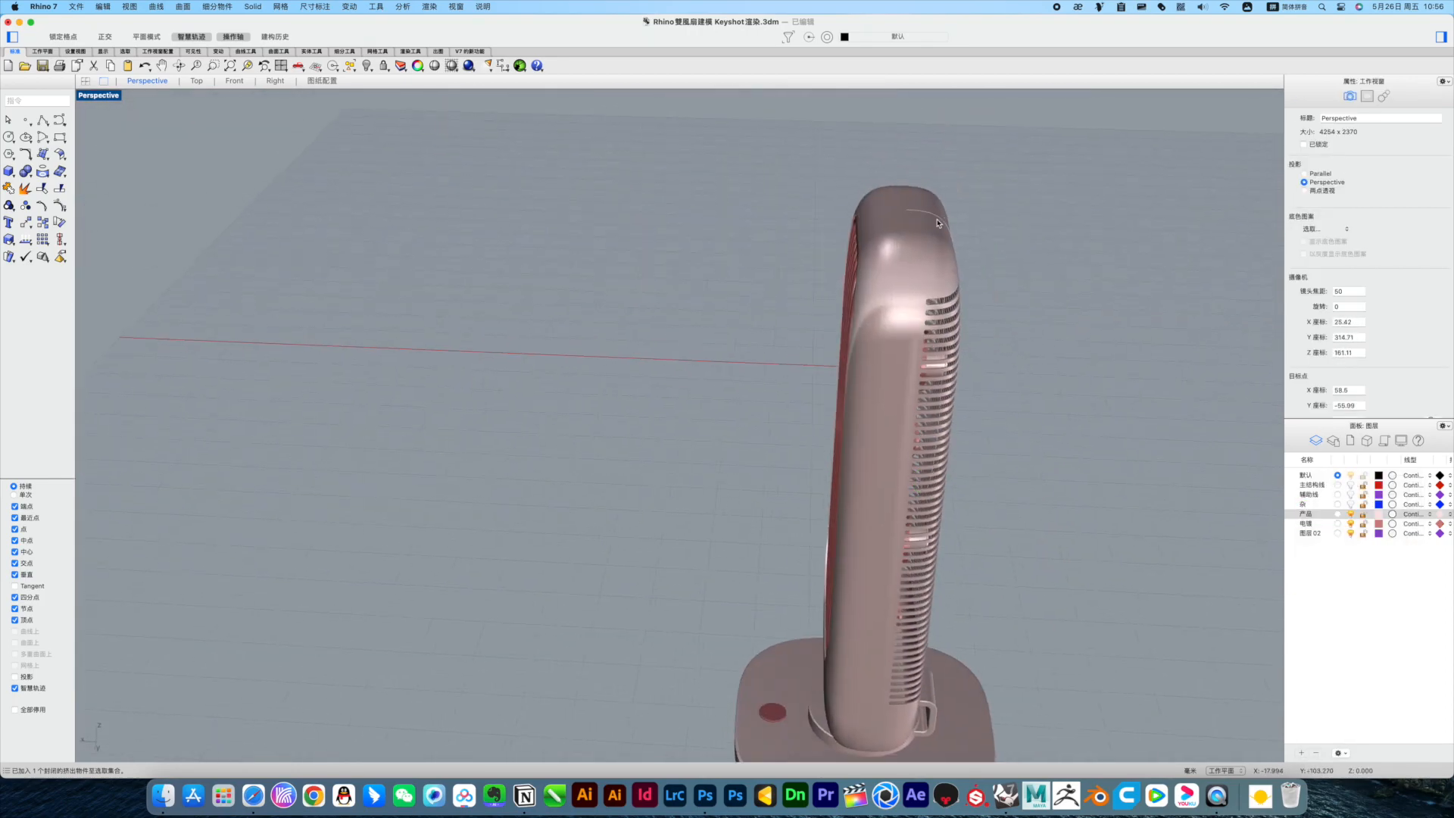
click(105, 7)
mouse_move(129, 138)
click(236, 235)
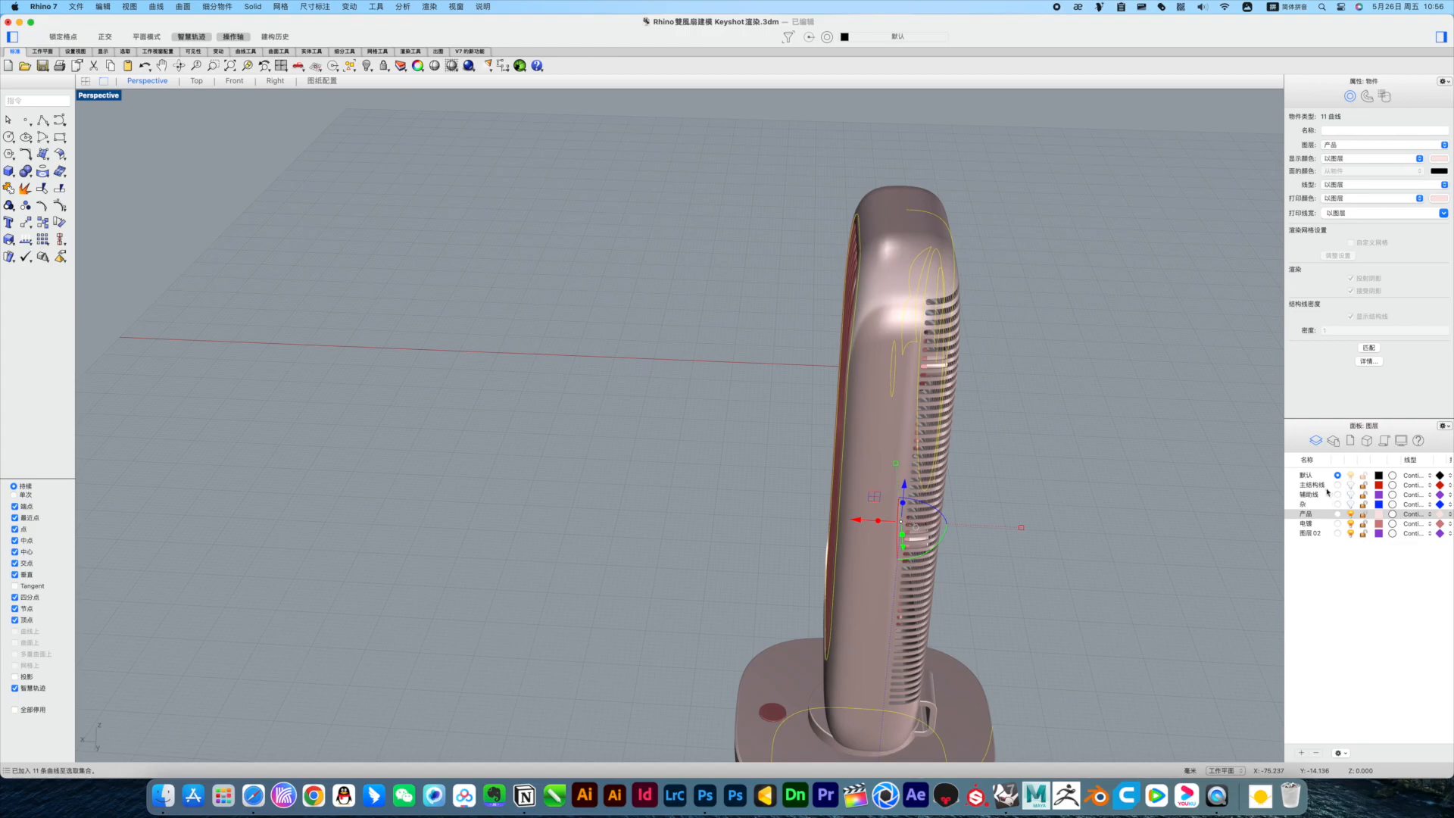
click(1320, 487)
right_click(1319, 486)
click(1348, 620)
right_drag(1191, 519, 1085, 489)
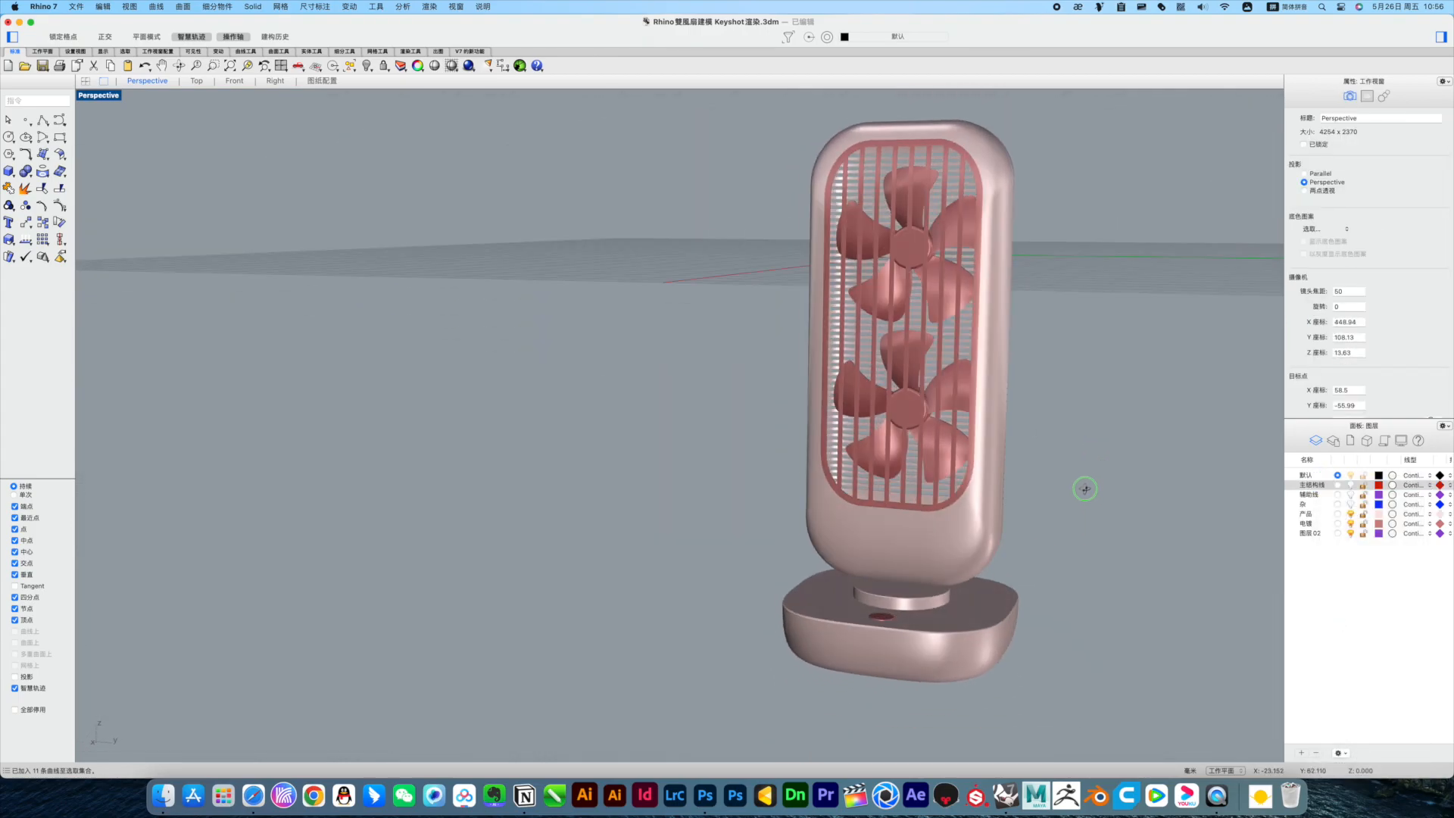
Step: Select the upper and lower fan blades and move them to the 产品 layer
click(962, 380)
click(968, 298)
right_click(1313, 519)
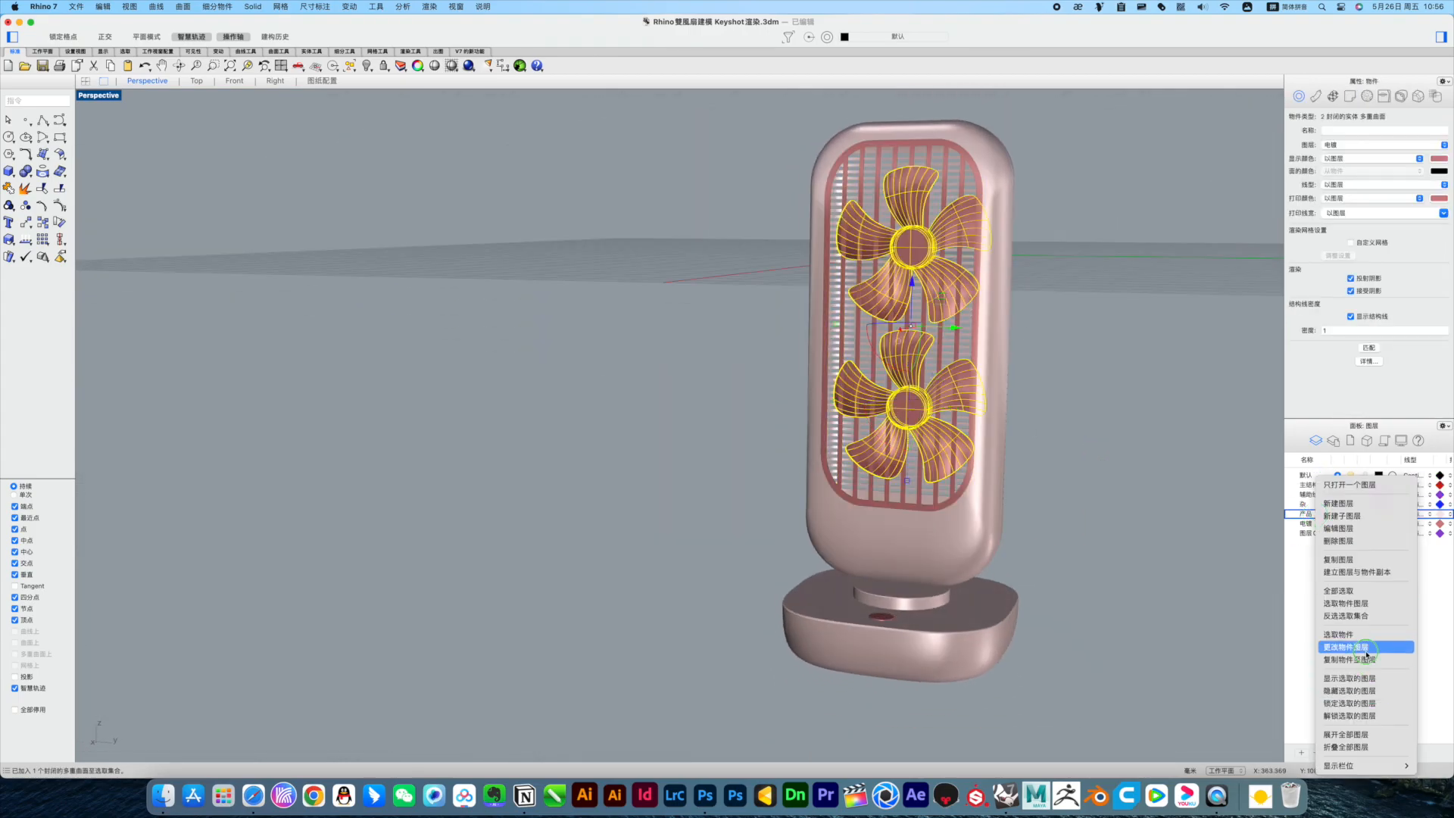
click(1351, 650)
mouse_move(1038, 464)
right_down()
mouse_move(992, 473)
mouse_move(1021, 458)
mouse_move(1104, 480)
mouse_move(1097, 464)
mouse_move(1053, 484)
right_up()
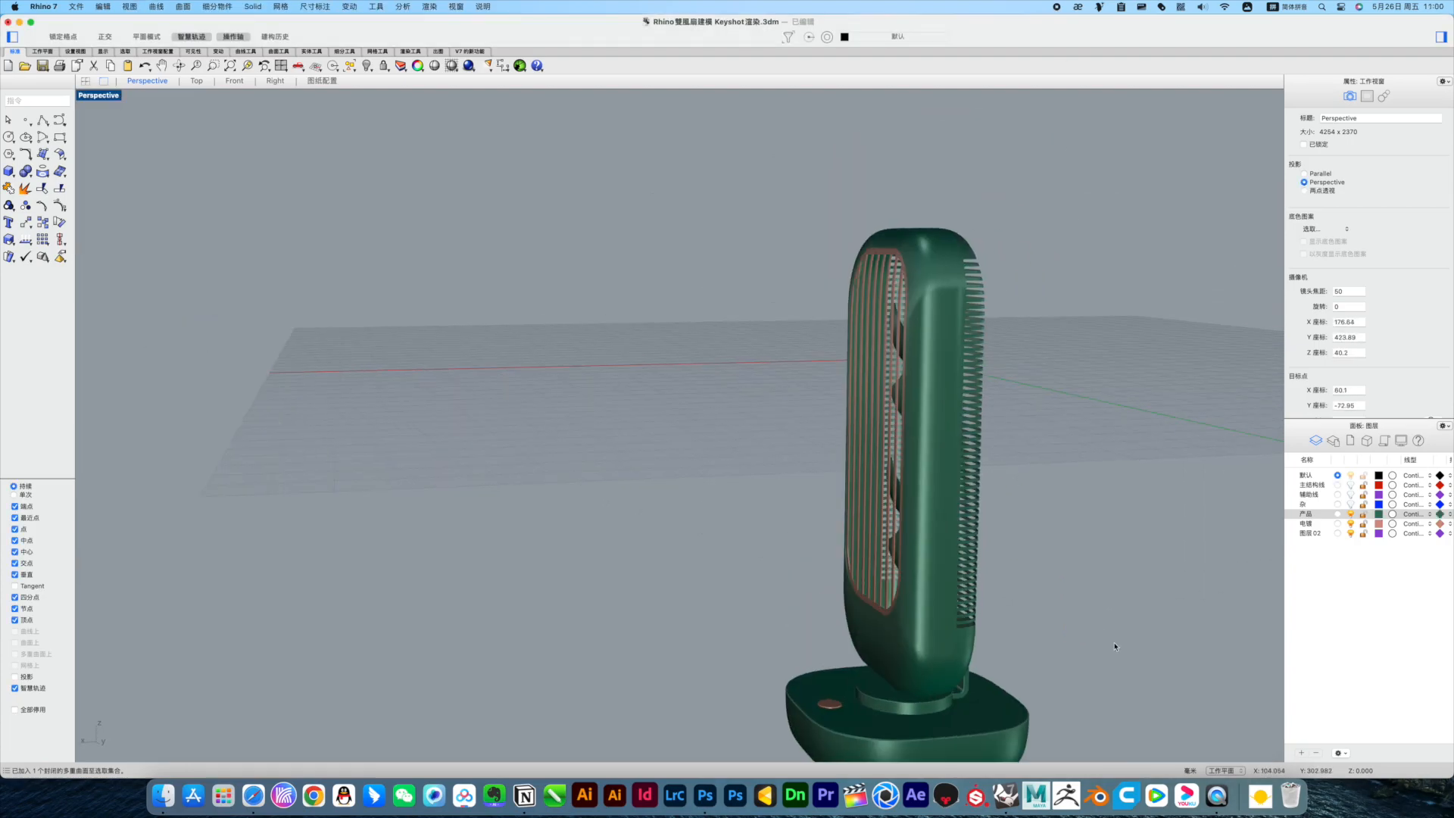
Step: Create a short, thin cylinder in the Front view, placed on the upper part of the fan body's side
click(11, 173)
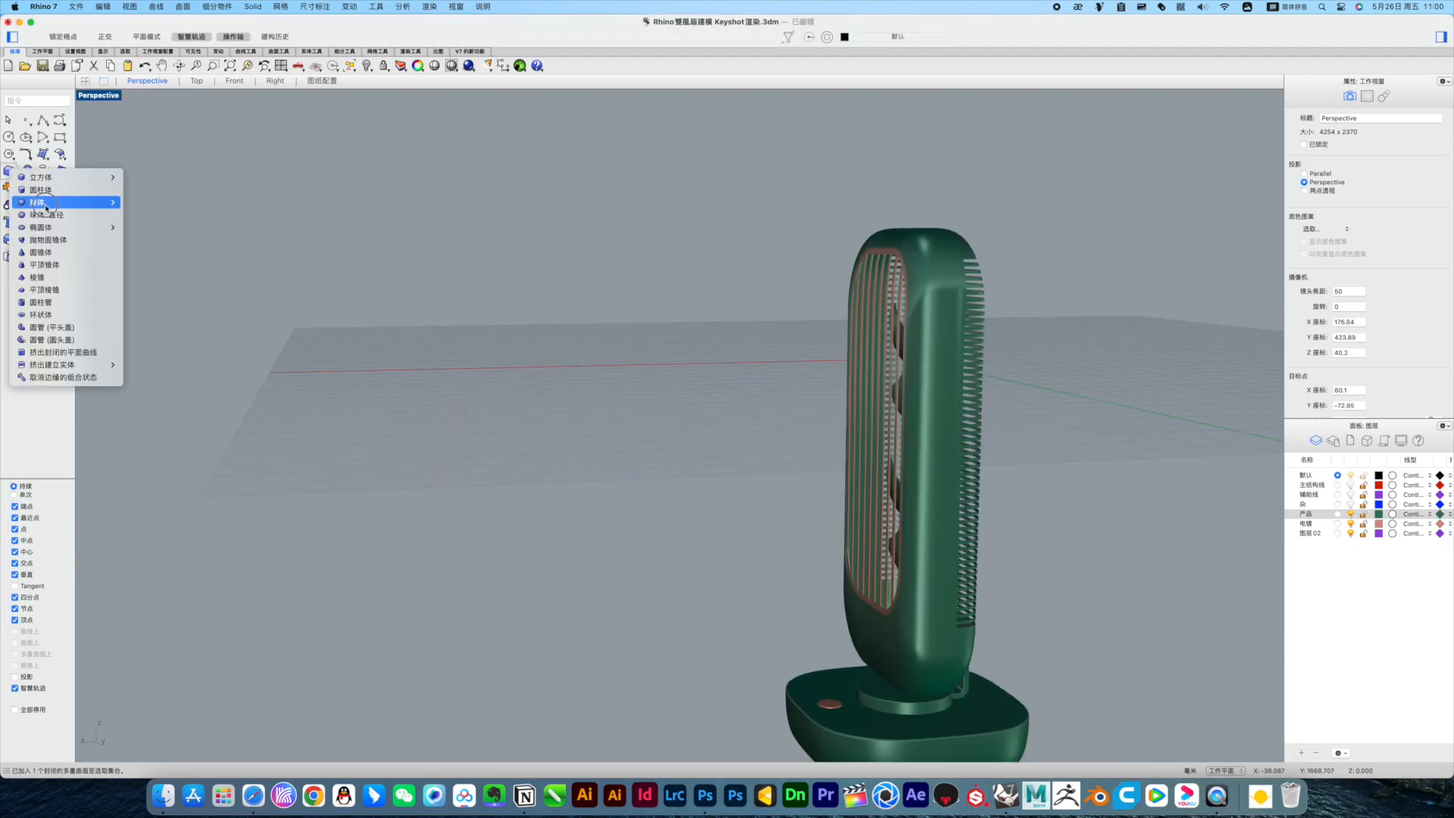
click(41, 203)
key(ctrl+m)
scroll(451, 485, down, 5)
right_drag(449, 454, 438, 587)
scroll(432, 553, up, 5)
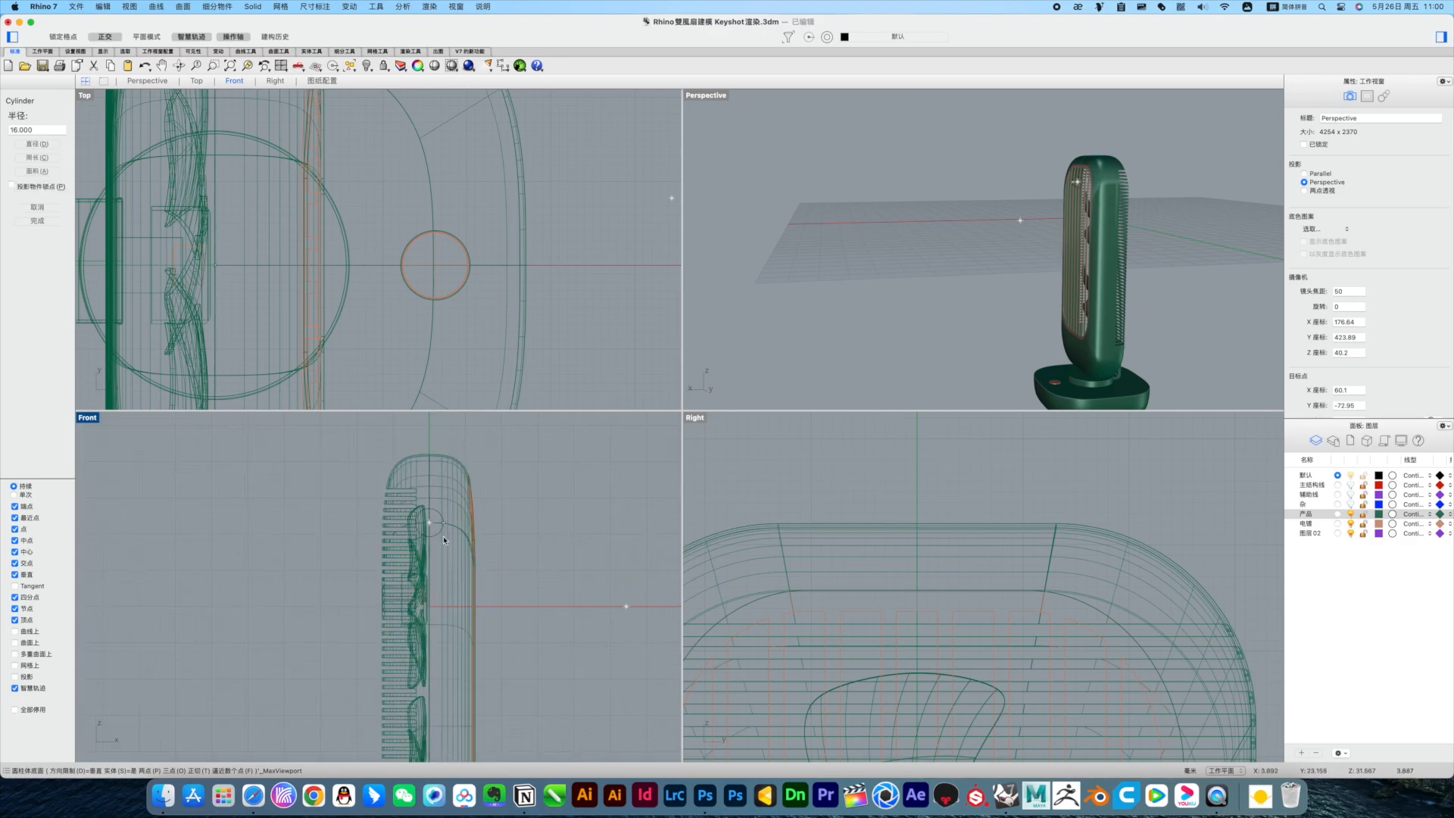
click(441, 536)
scroll(446, 321, down, 10)
scroll(401, 382, up, 10)
click(374, 314)
Step: Move the thin cylinder slightly lower and outward so it sits just outside the fan body's side
scroll(413, 532, up, 10)
shift+drag(433, 496, 443, 496)
scroll(1128, 194, up, 10)
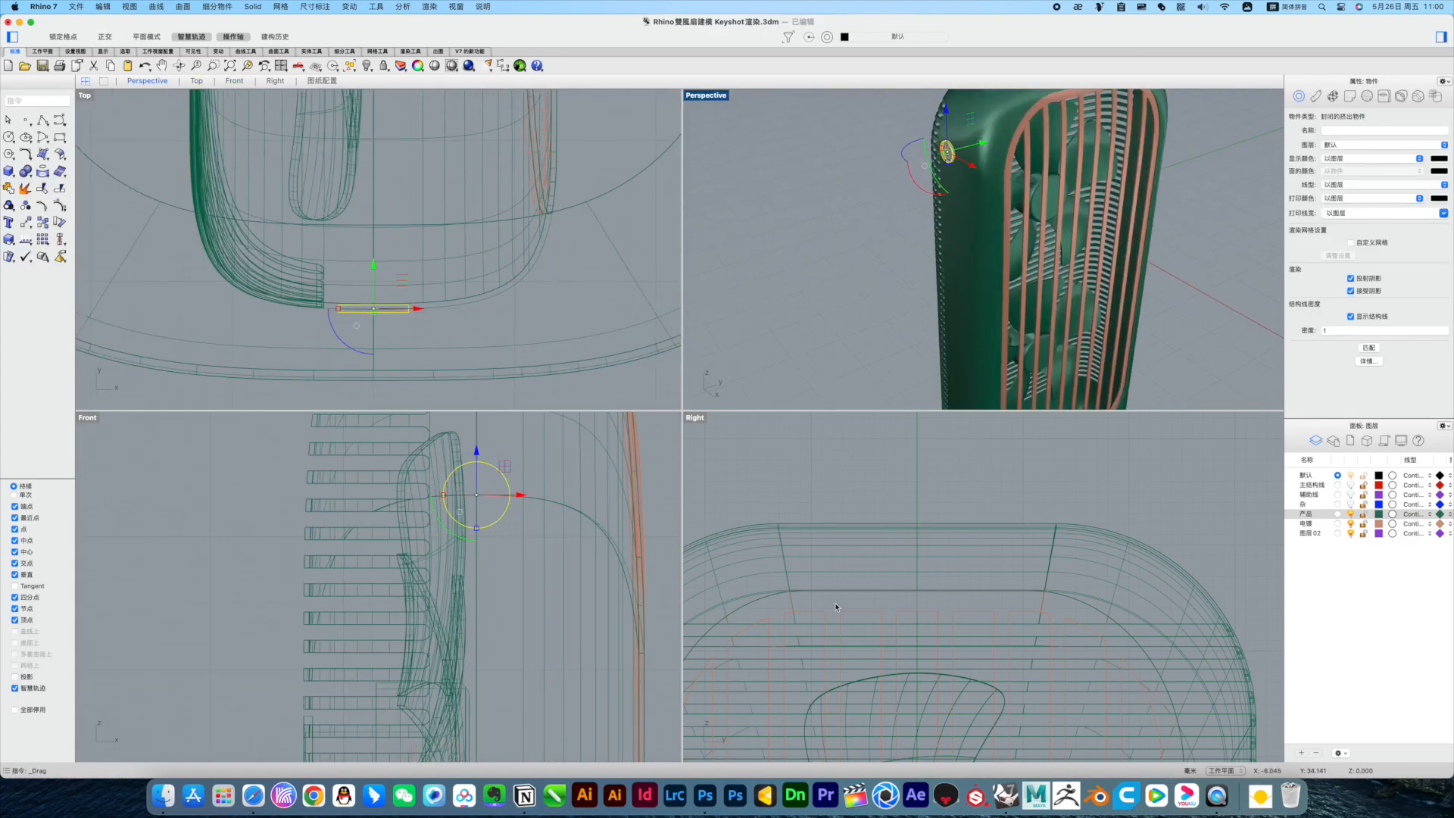
scroll(716, 613, up, 5)
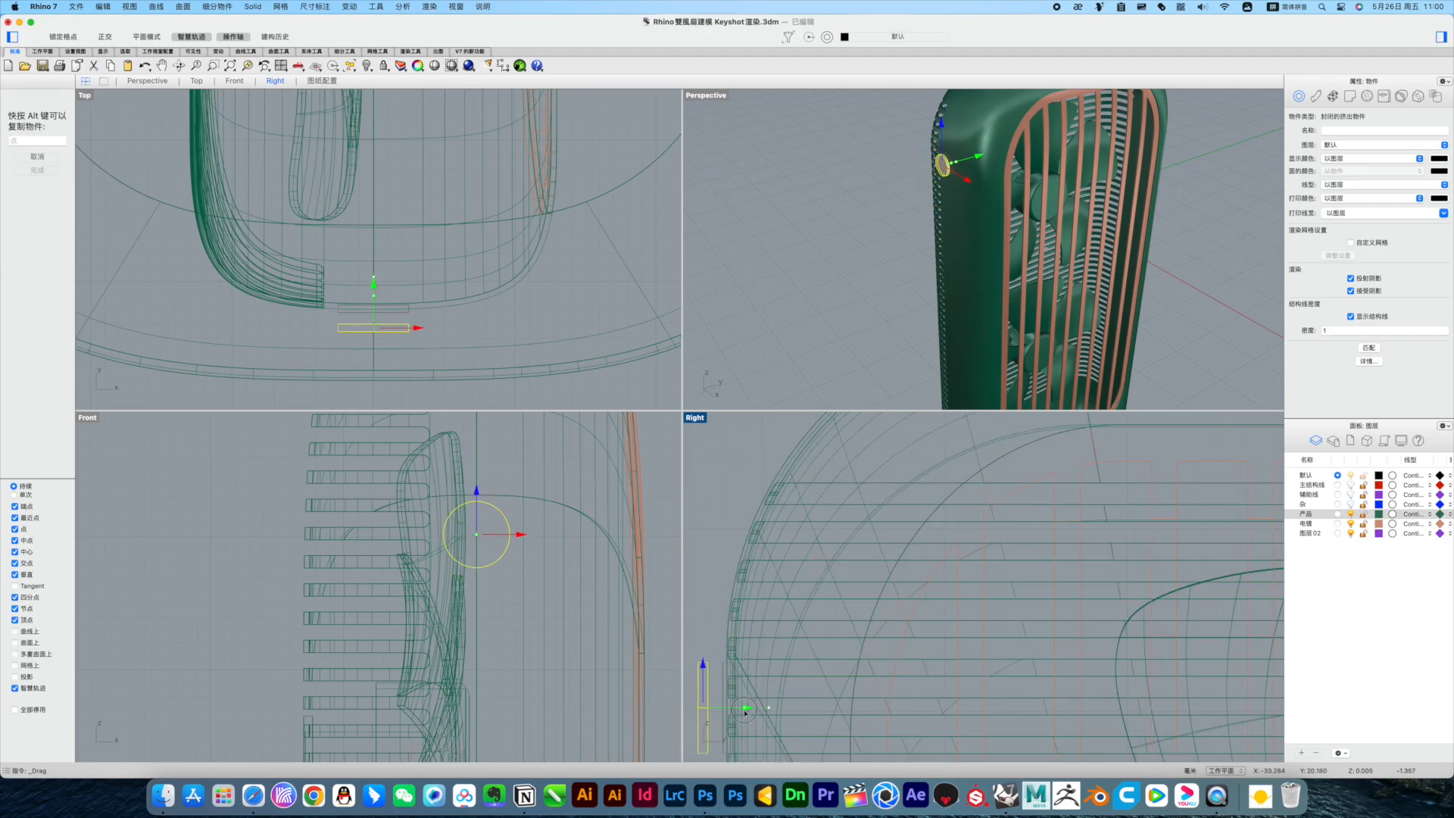
drag(744, 712, 743, 712)
click(716, 632)
scroll(764, 606, down, 8)
right_drag(765, 364, 687, 366)
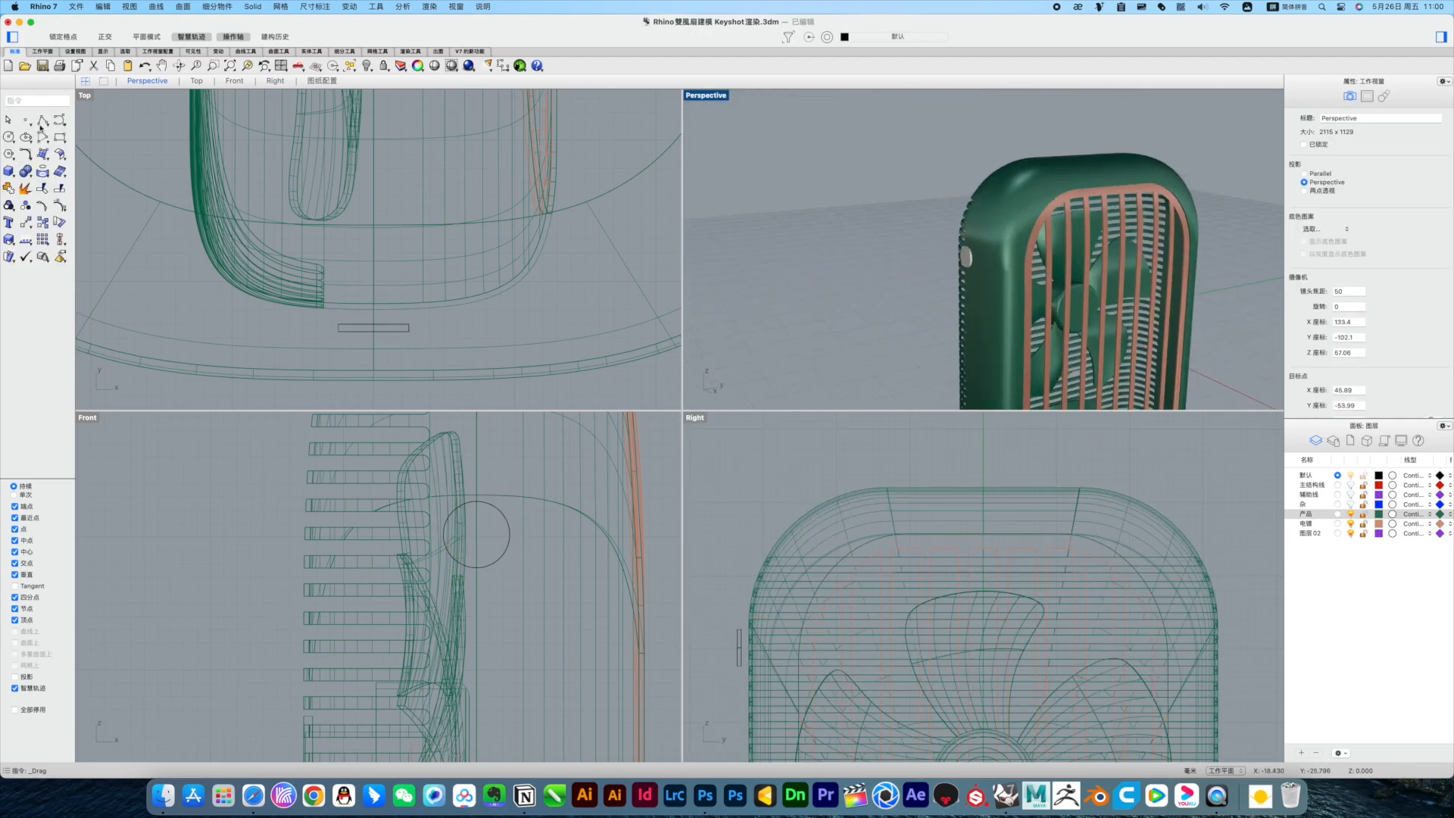
Step: Draw a degree-3 control-point curve in the Right view, rising from the cylinder and arching over the fan's top to the centre
click(60, 120)
scroll(843, 724, up, 10)
scroll(833, 733, down, 10)
key(shift)
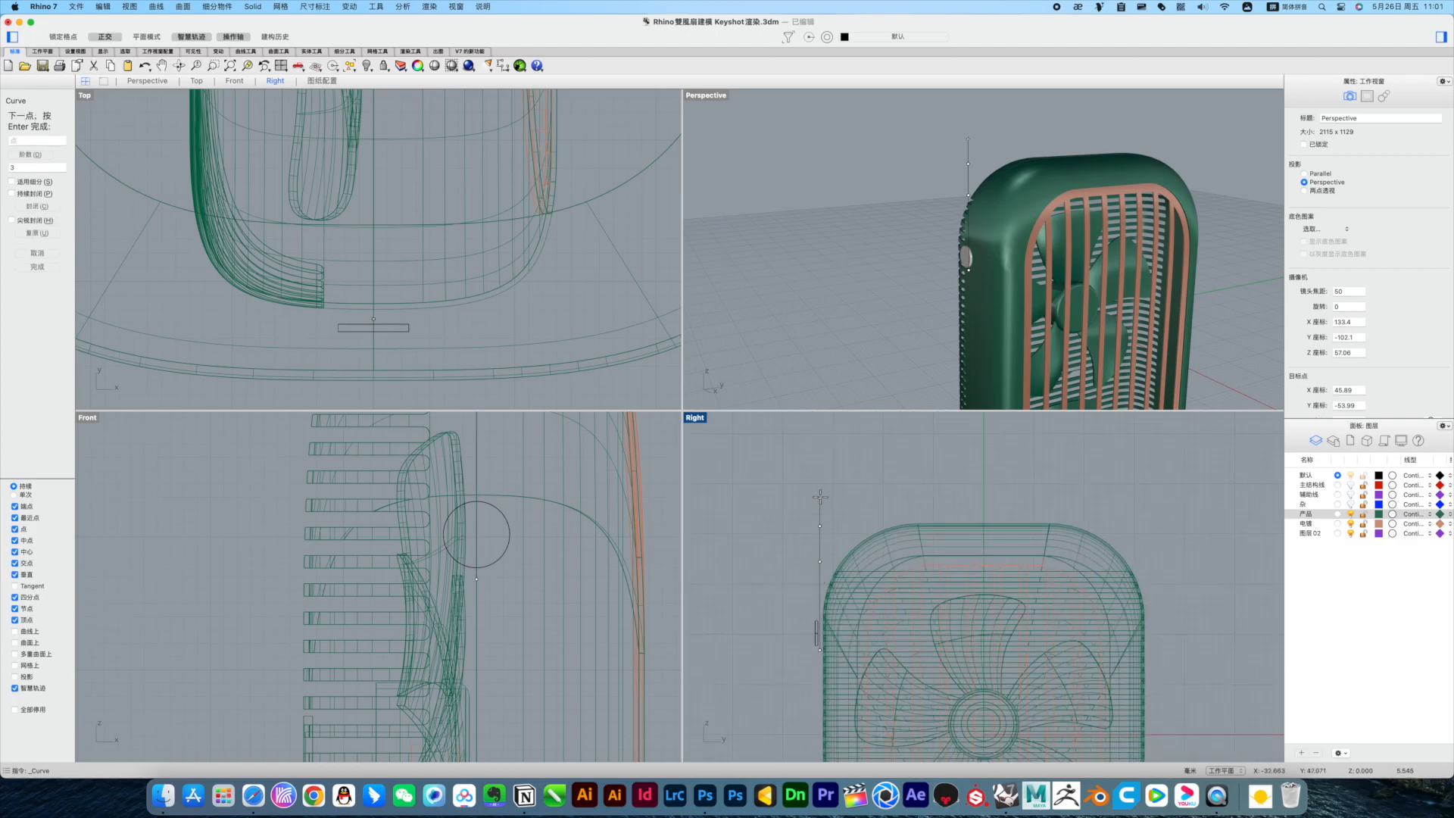
right_click(1017, 502)
click(951, 493)
Step: Show the handle curve's control points and space them out along its upper horizontal section
key(F10)
drag(1035, 464, 797, 509)
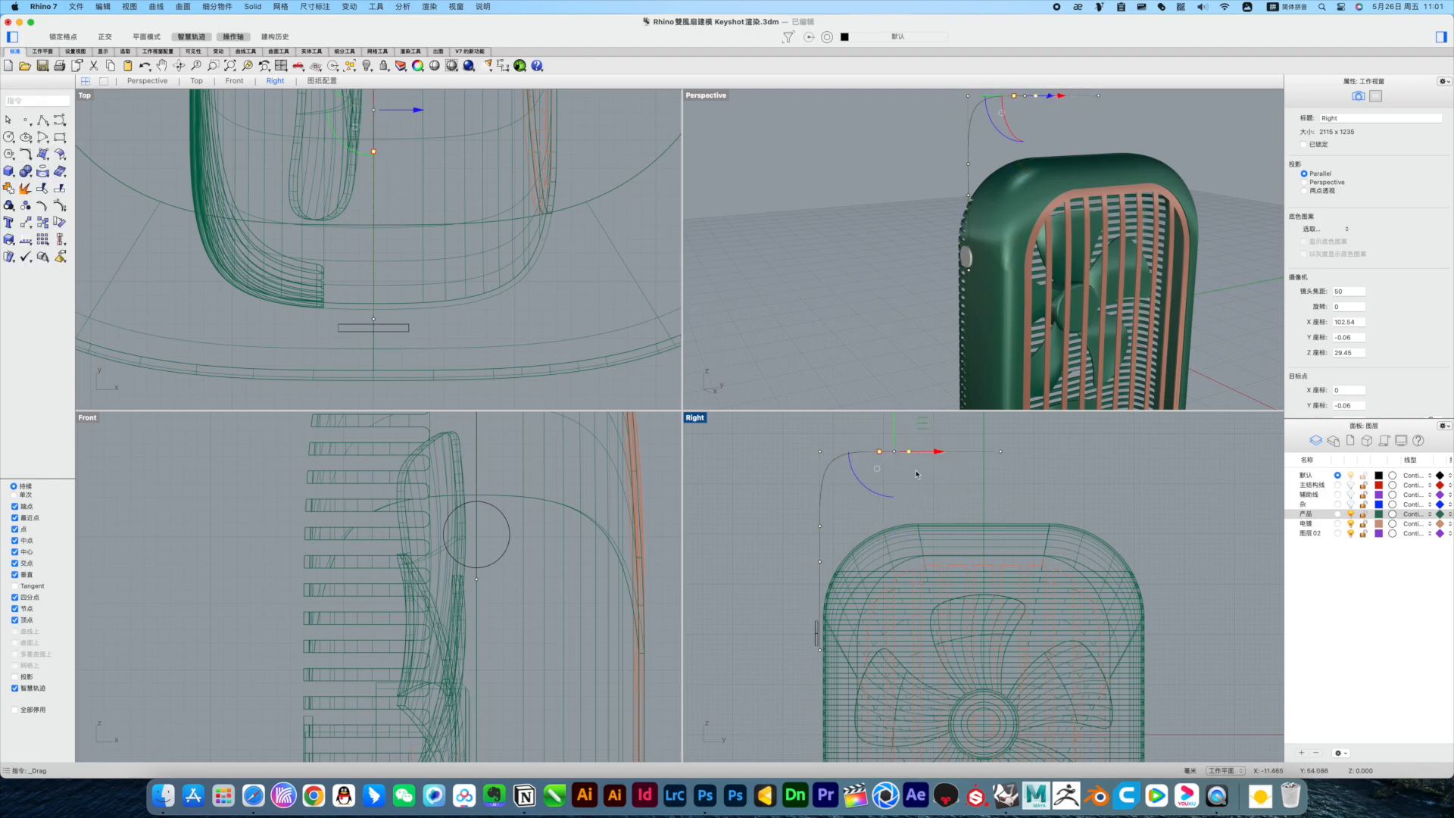
click(910, 453)
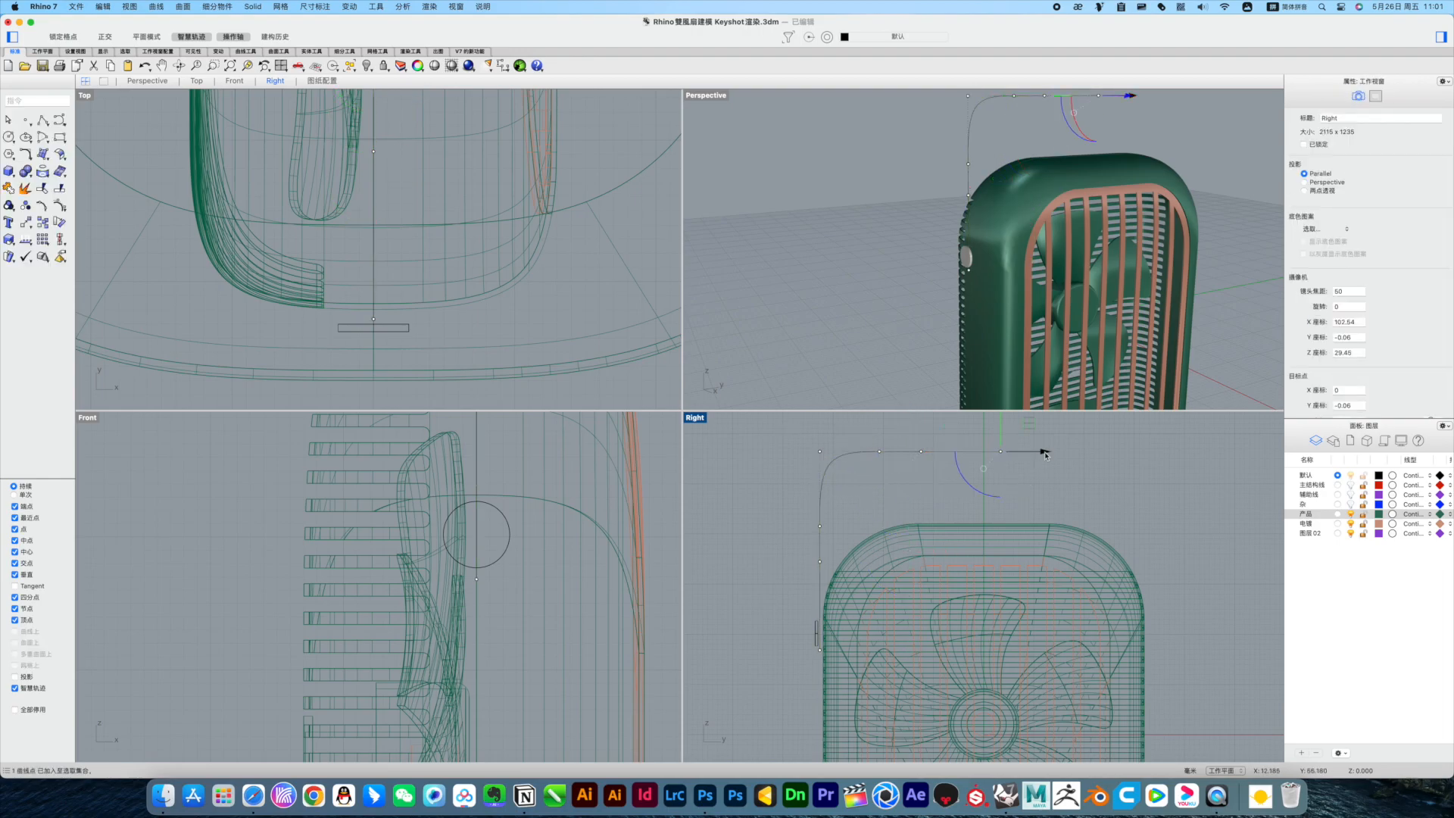
right_drag(1007, 480, 1007, 485)
drag(867, 442, 959, 468)
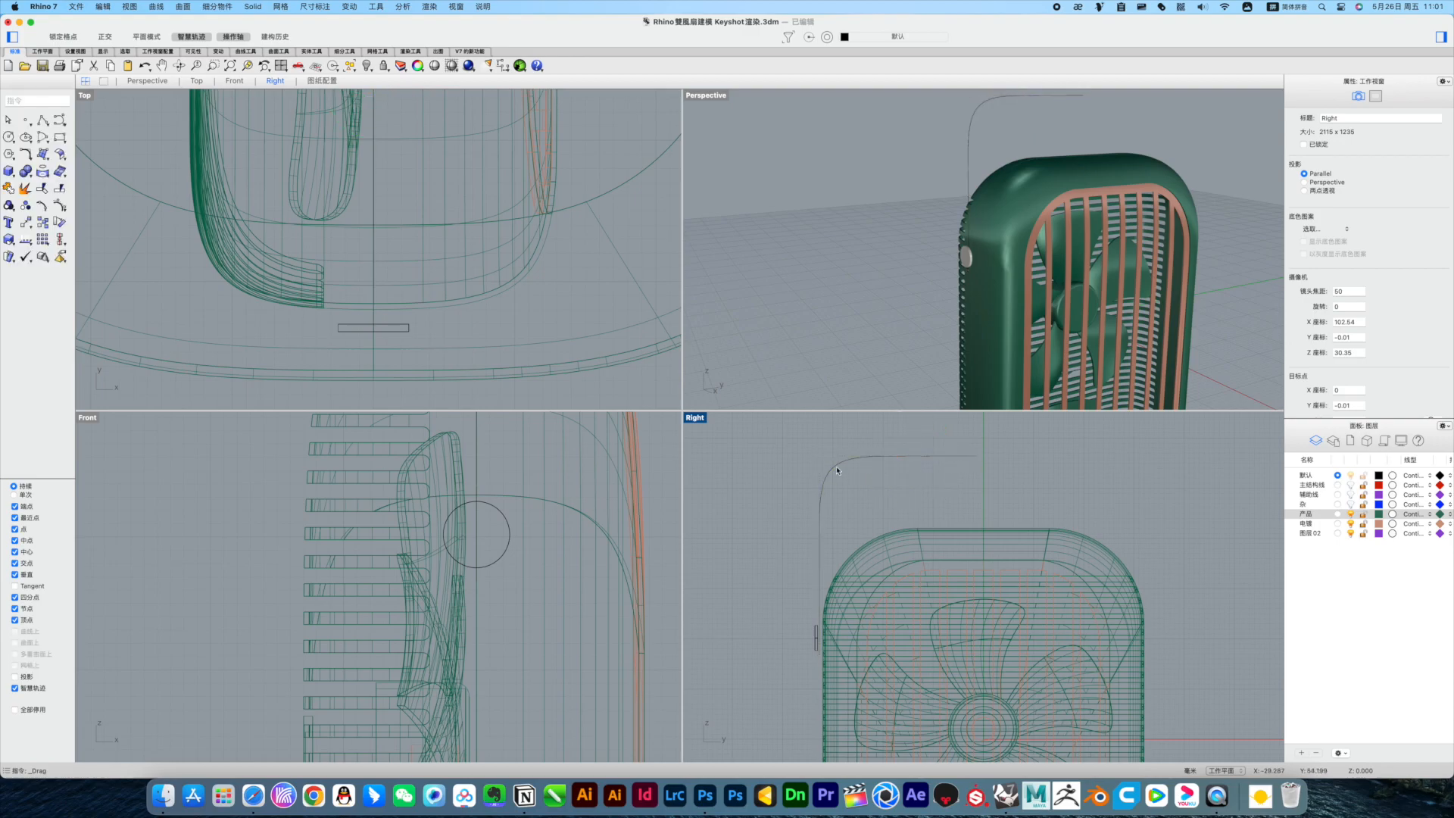
click(837, 469)
key(F10)
Step: Draw a vertical line at the fan's centreline, trim the handle curve beyond it, and delete the line
right_drag(976, 457, 986, 473)
scroll(986, 472, up, 5)
click(987, 474)
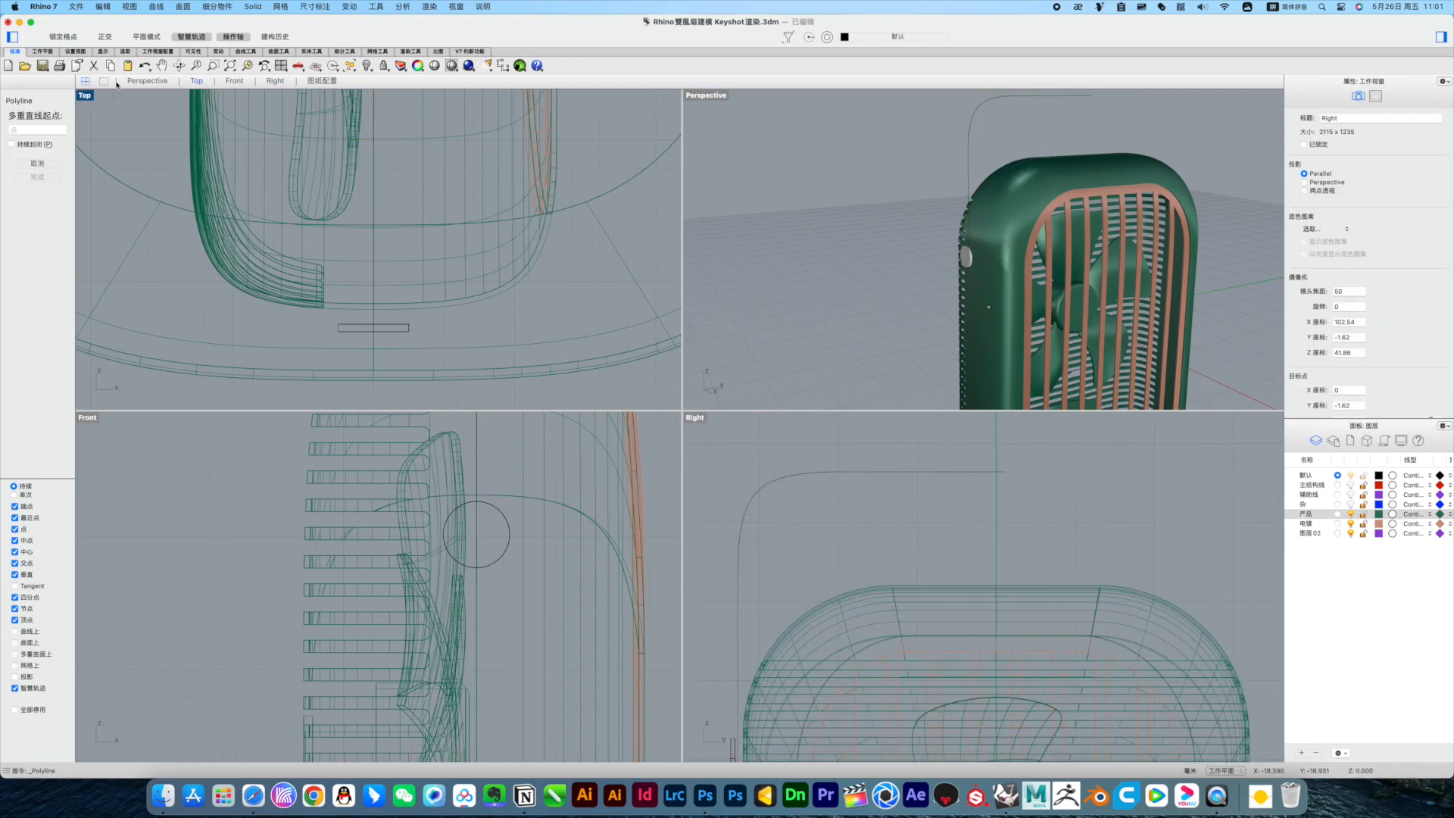
click(996, 522)
right_click(996, 522)
drag(1022, 455, 809, 488)
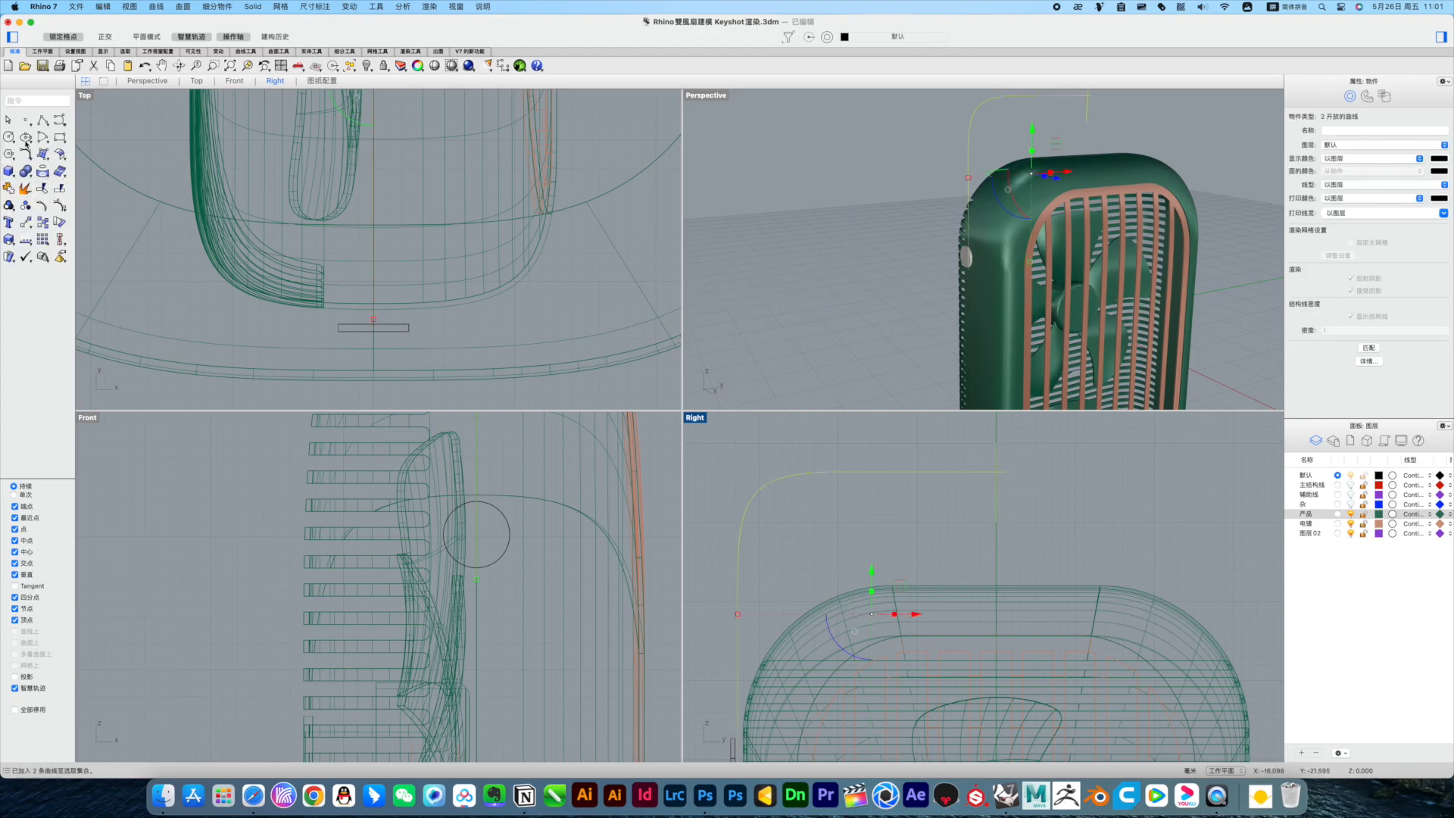
right_click(1027, 486)
key(Delete)
Step: Shift the control points of the handle curve's vertical section sideways to line up with the cylinder
right_drag(871, 591, 921, 537)
scroll(871, 560, down, 1)
click(804, 570)
scroll(810, 572, down, 1)
key(F10)
drag(780, 431, 808, 595)
scroll(803, 727, up, 2)
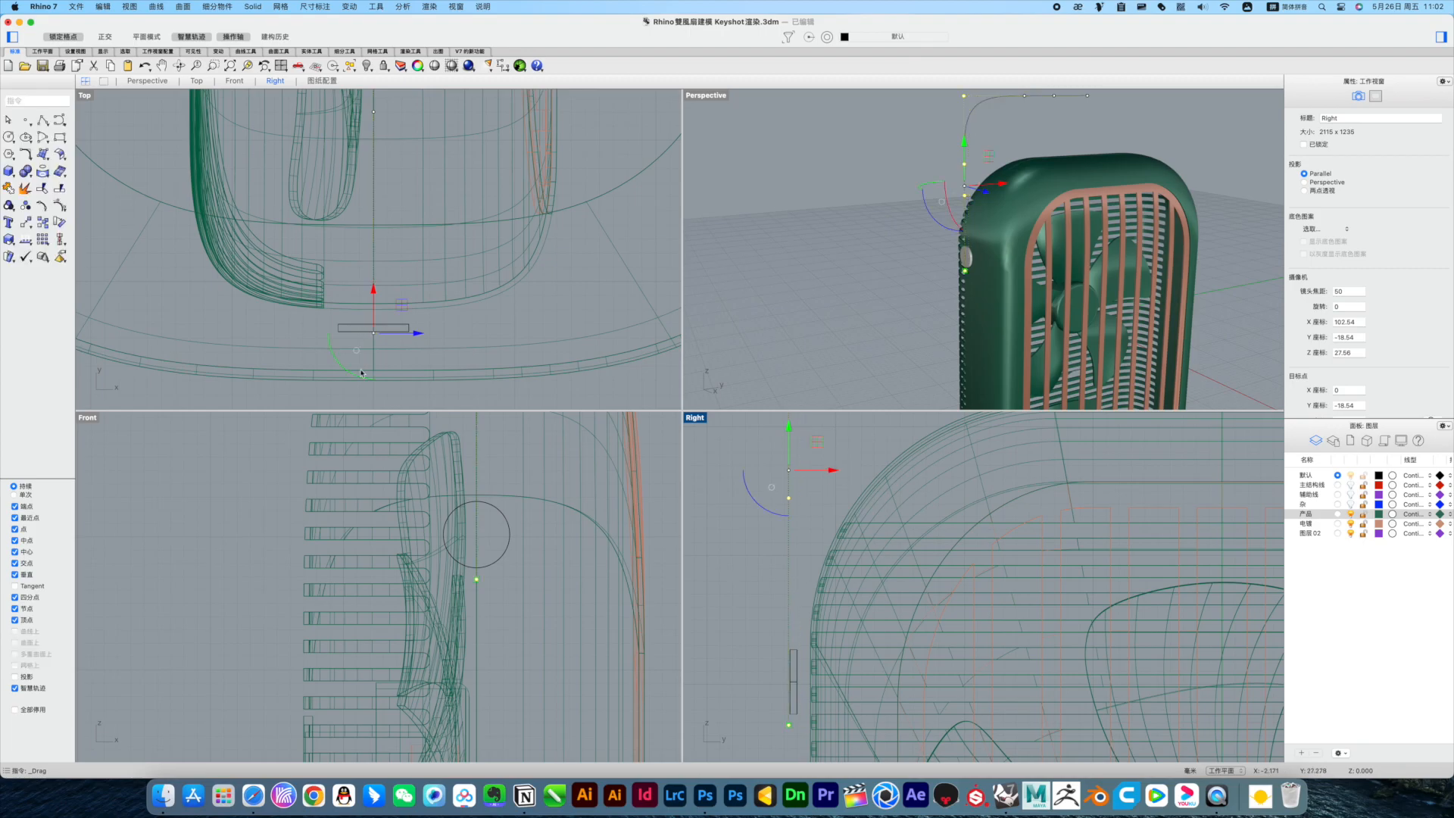
scroll(784, 602, down, 8)
Step: Offset the handle curve inward by 0.6 with flat end caps
click(787, 592)
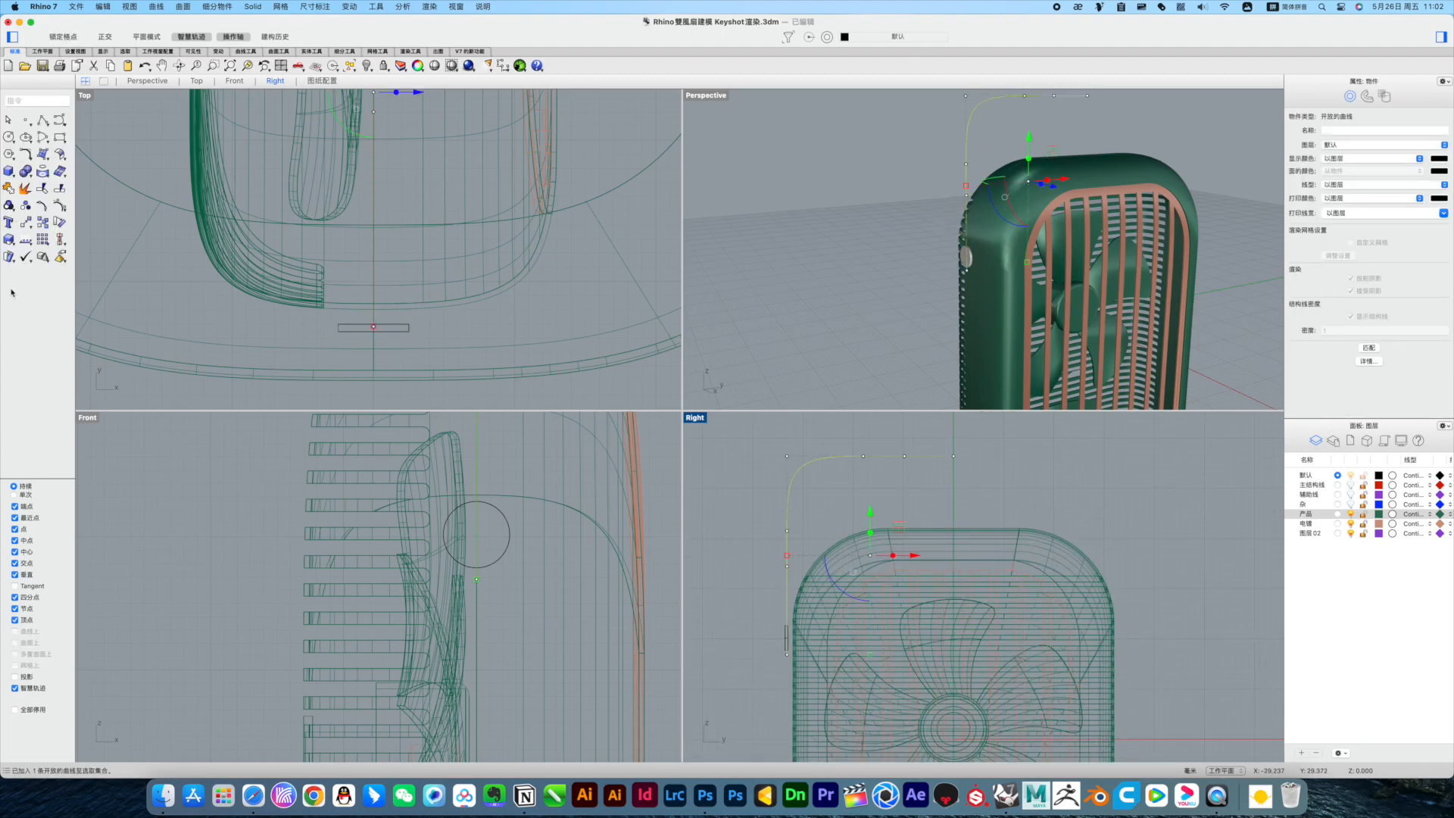
click(40, 206)
click(76, 215)
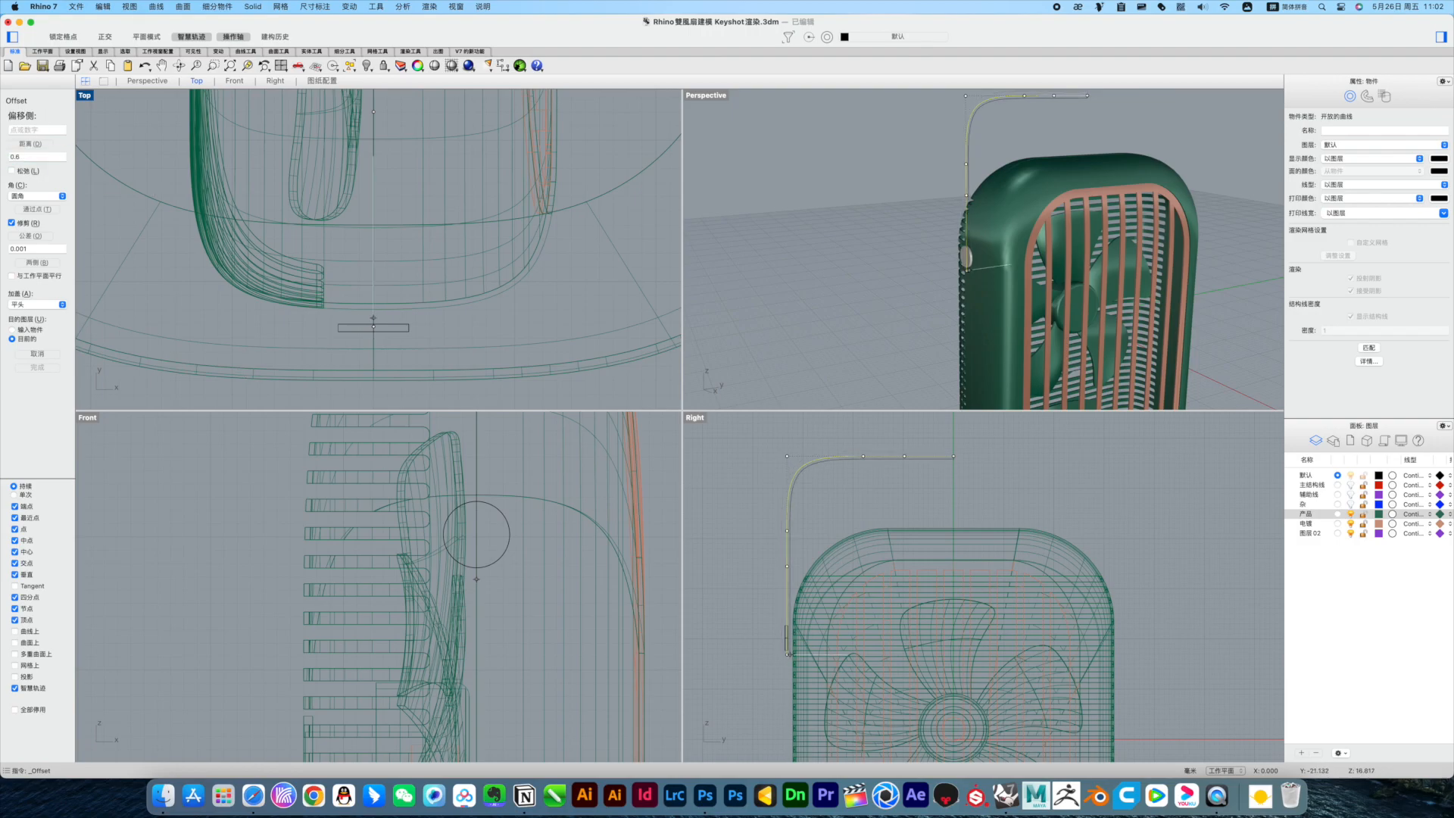
click(814, 522)
scroll(930, 448, up, 10)
Step: Delete the short segment closing the handle outline at the centreline and select the two long handle curves
click(1019, 489)
click(1061, 503)
click(1021, 488)
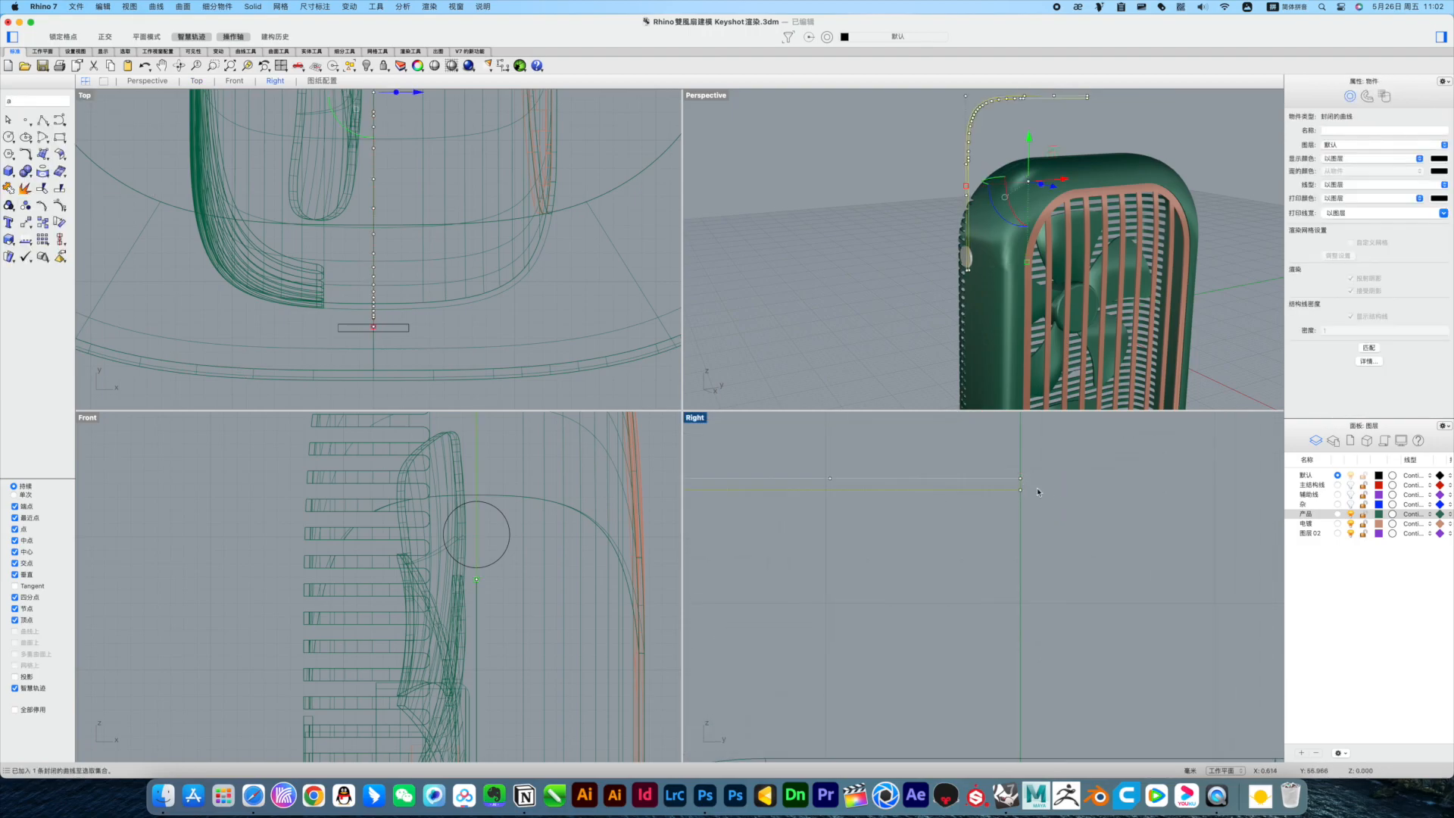
click(991, 521)
click(1021, 484)
key(Delete)
drag(989, 453, 934, 545)
scroll(936, 539, down, 8)
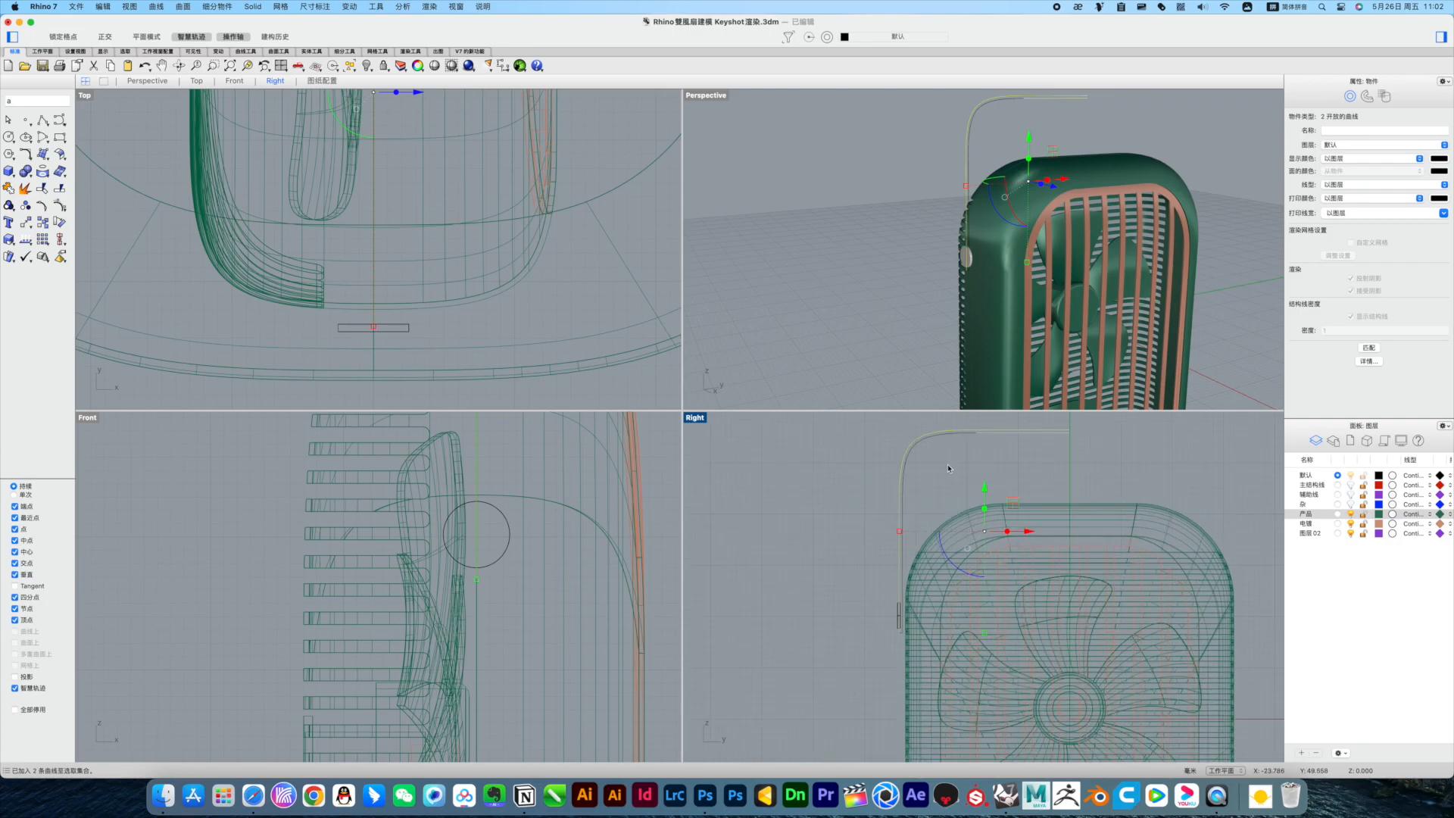
Step: Select the handle outline curve and move it sideways, clear of the fan body
click(1079, 454)
scroll(988, 640, up, 6)
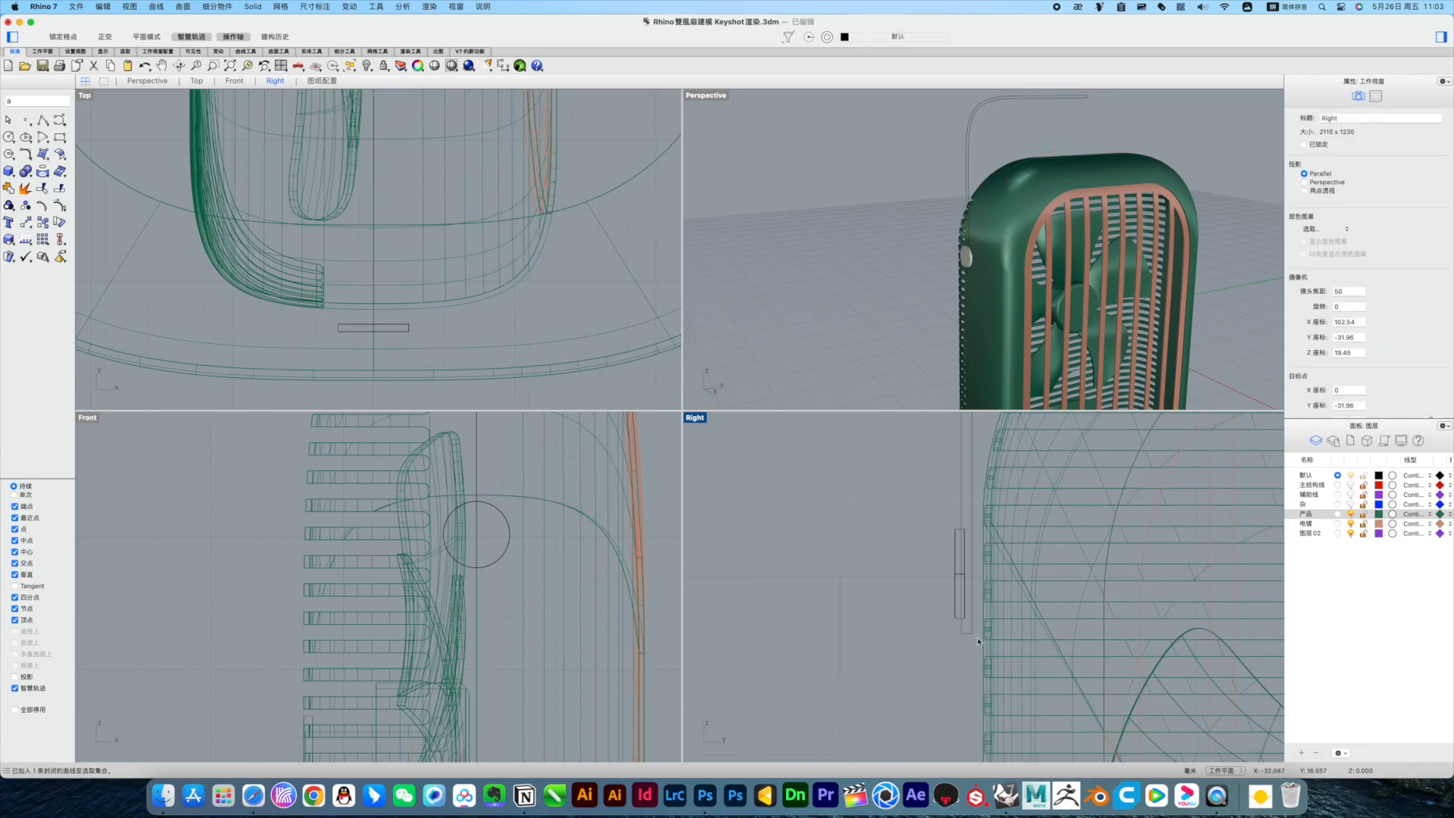
click(965, 633)
right_drag(810, 243, 947, 225)
scroll(947, 225, down, 1)
drag(732, 181, 716, 177)
Step: Extrude the handle outline straight sideways into a wide band
click(45, 156)
mouse_move(98, 305)
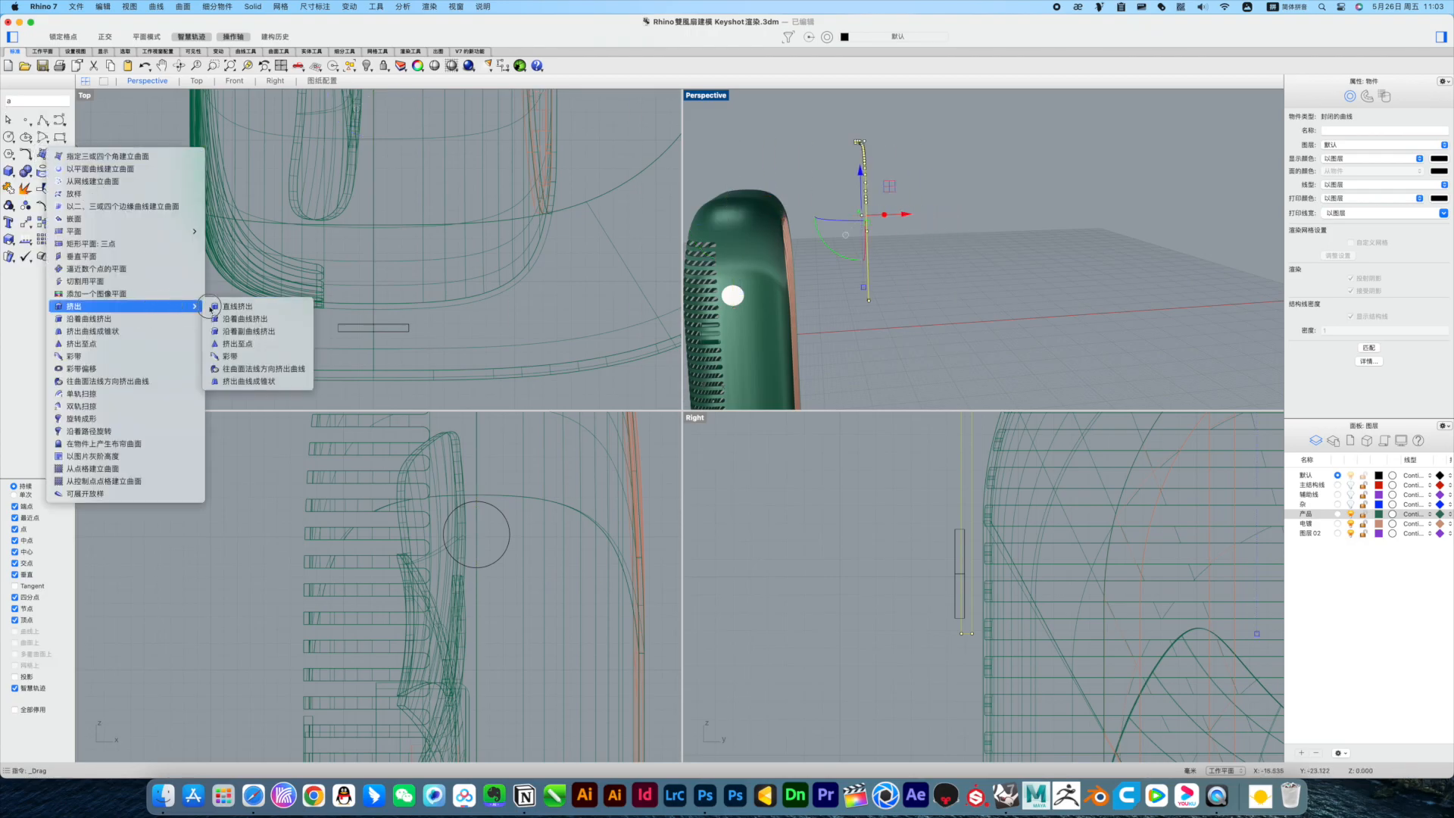
click(258, 305)
click(977, 279)
right_drag(985, 282, 974, 265)
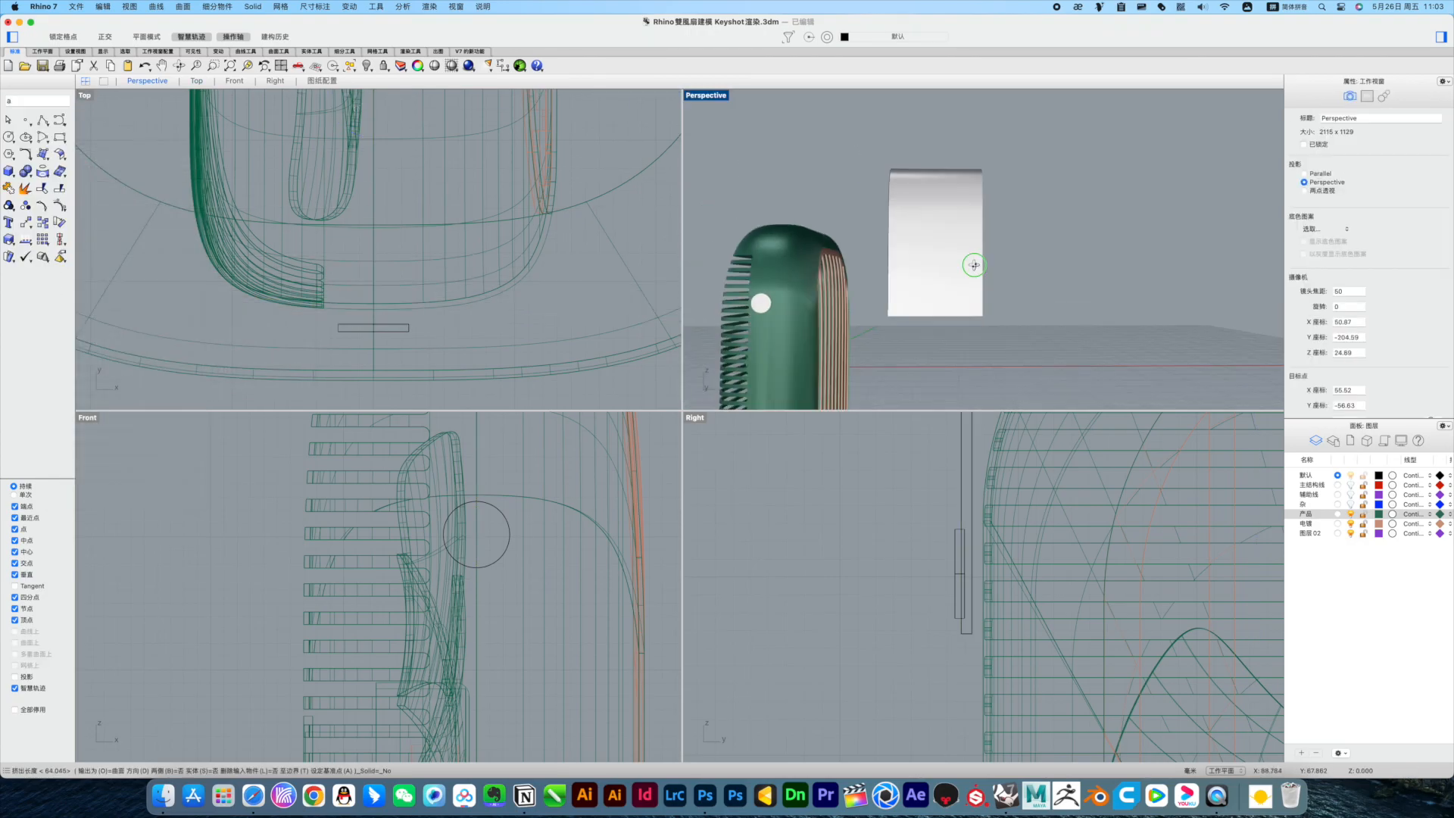
Step: Draw a tall rectangle with fully rounded ends, centred on the fan's side profile in the Front view
click(59, 137)
scroll(521, 558, down, 15)
scroll(552, 551, up, 12)
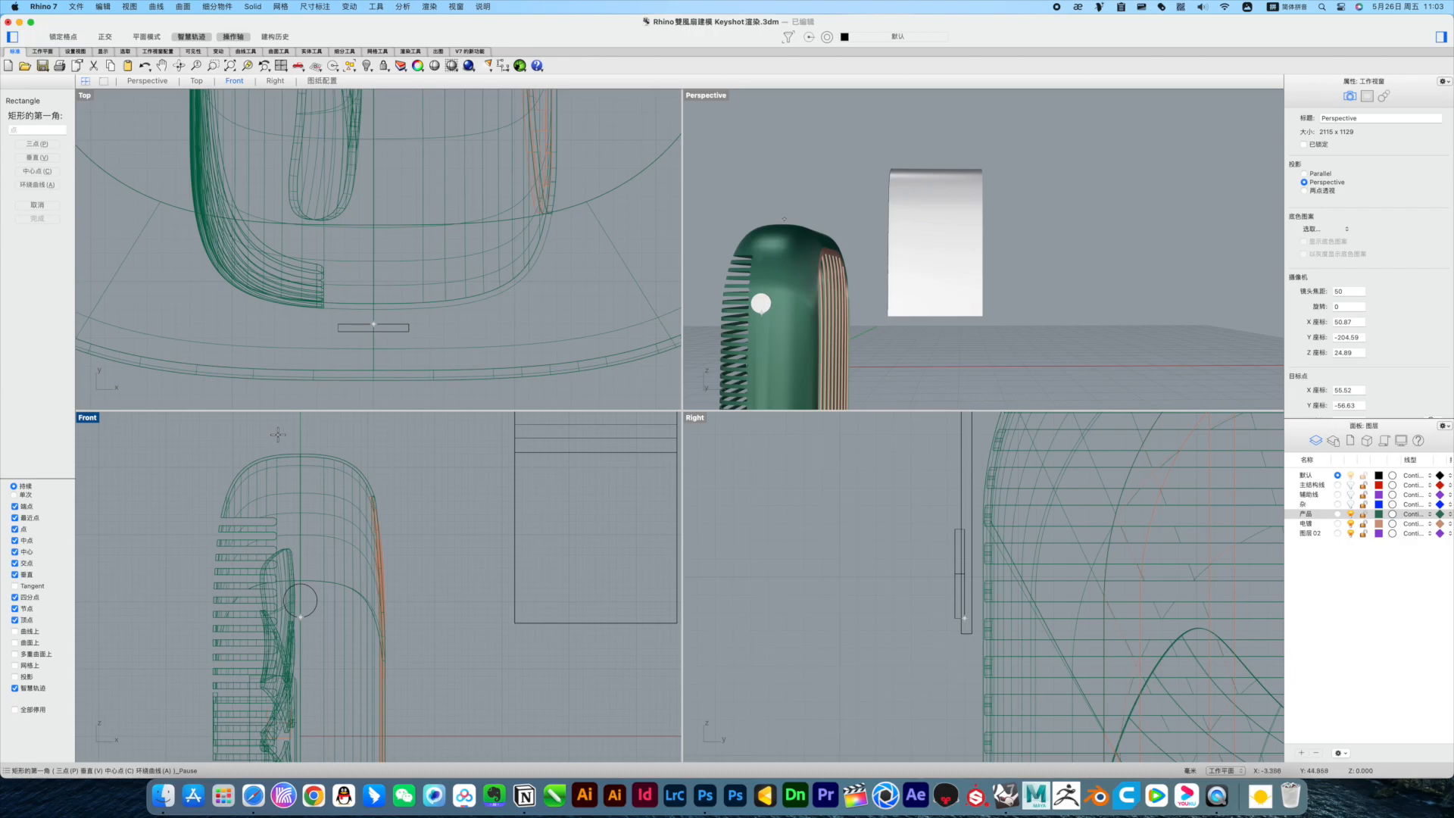
click(313, 441)
right_drag(312, 443, 389, 490)
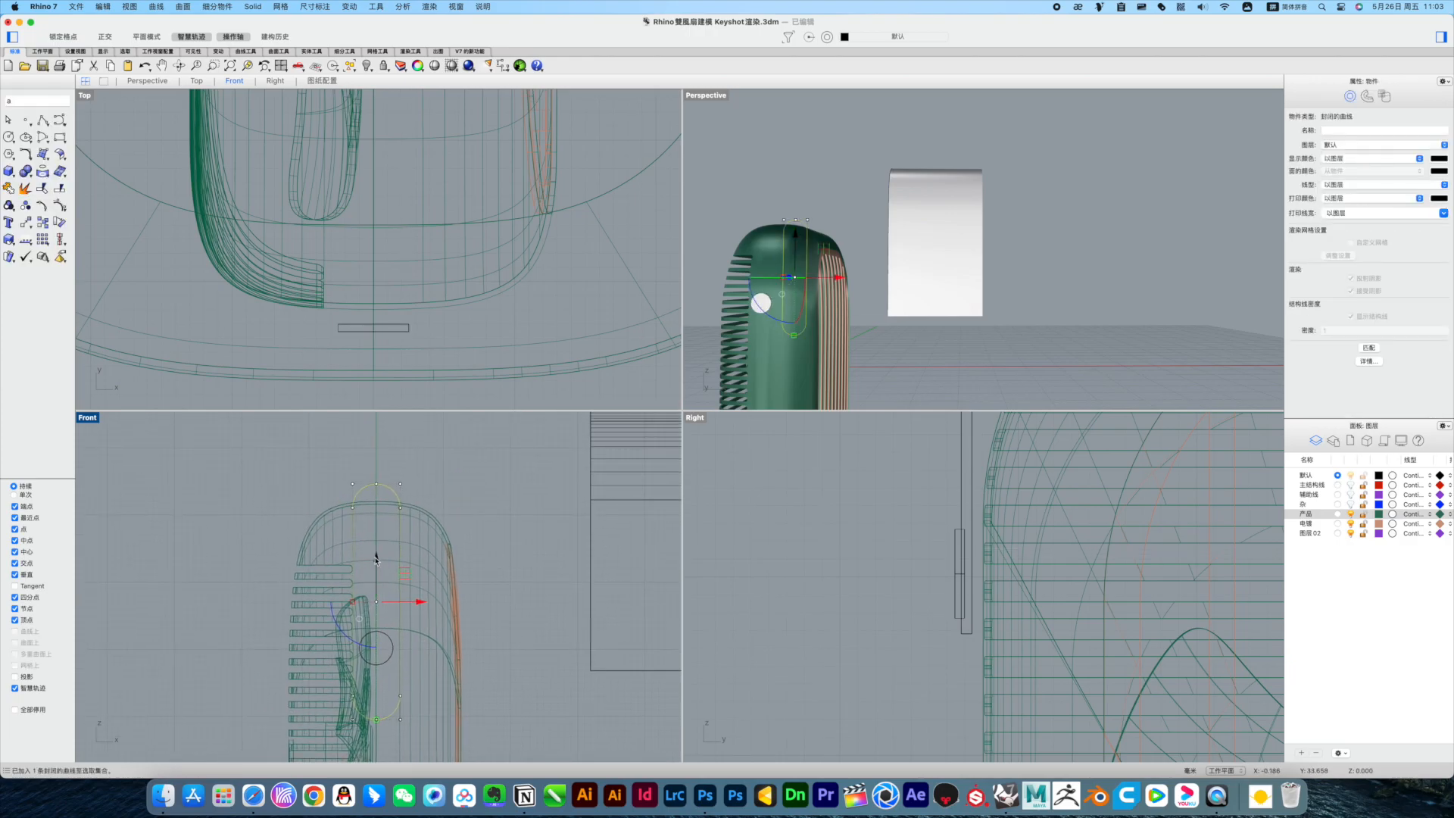
right_drag(479, 608, 374, 610)
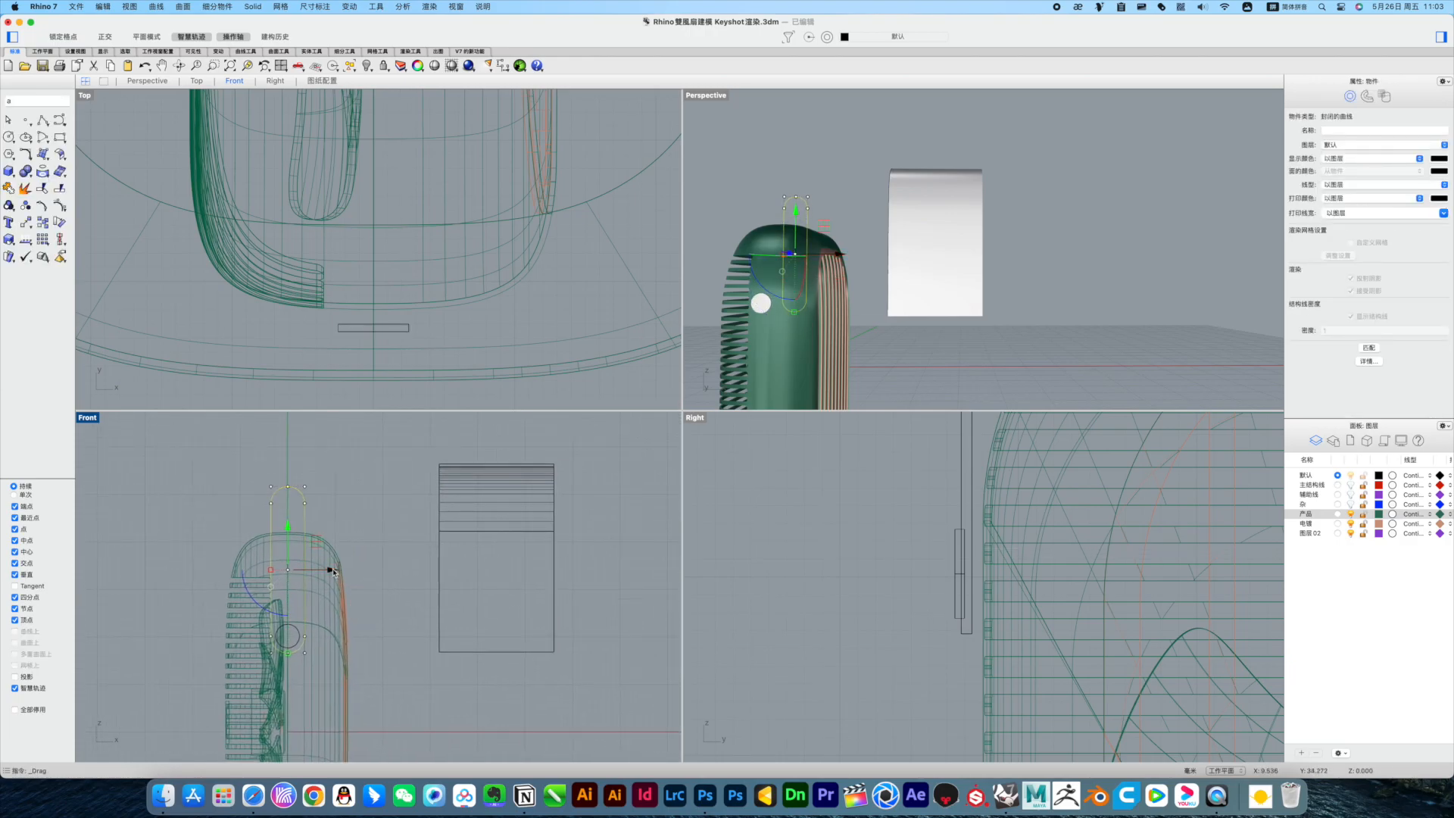
Step: Move the rounded outline onto the wide band and raise its upper end points above the band
click(554, 615)
drag(496, 514, 496, 518)
click(583, 522)
drag(458, 473, 530, 519)
drag(493, 449, 492, 372)
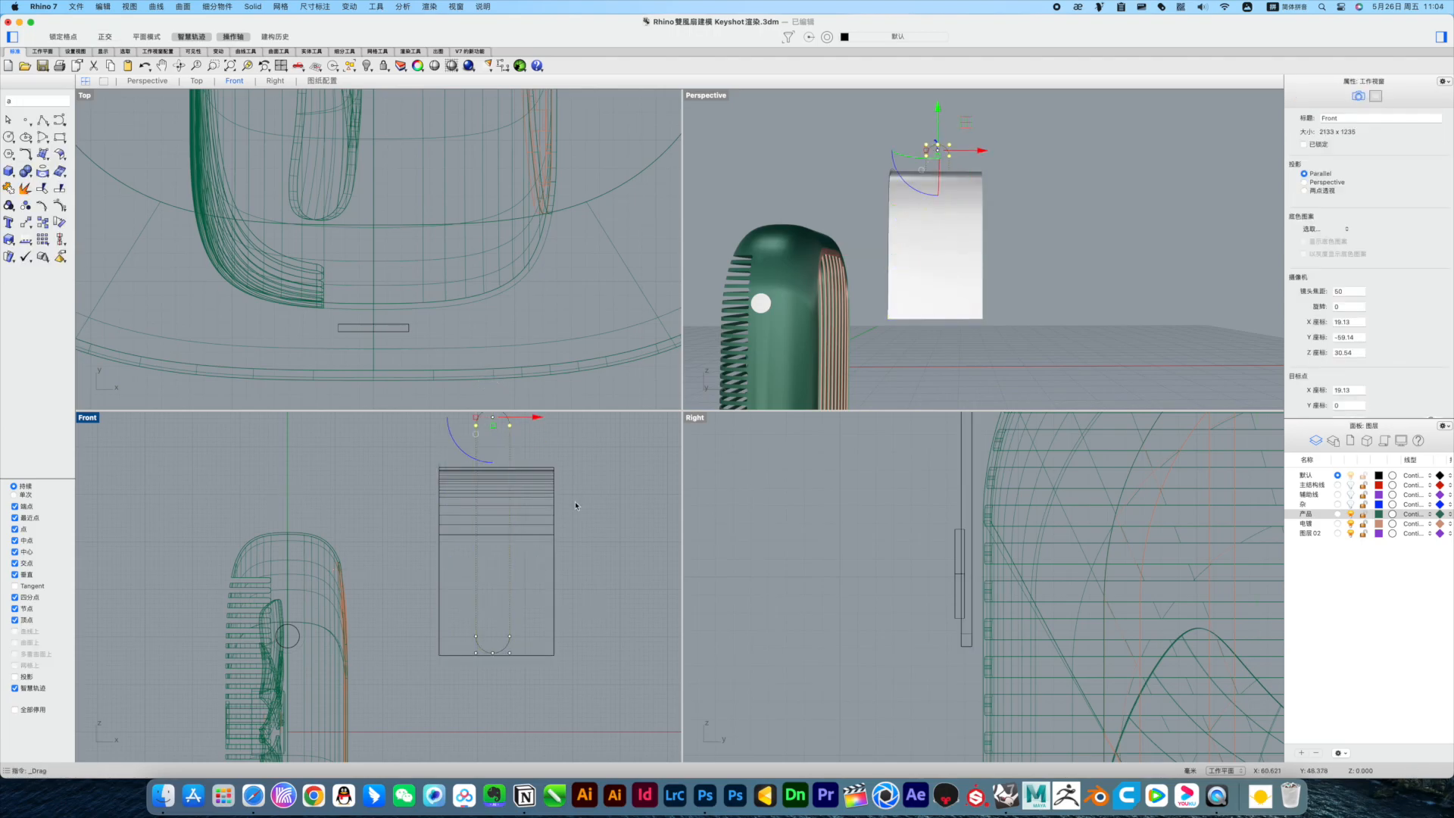
Step: Extrude the rounded outline into a solid that passes through the wide handle band up to the fan's centreline
click(509, 523)
right_drag(977, 227, 1111, 218)
click(44, 155)
mouse_move(148, 311)
click(241, 312)
click(29, 215)
scroll(1029, 587, down, 8)
right_drag(1031, 609, 917, 718)
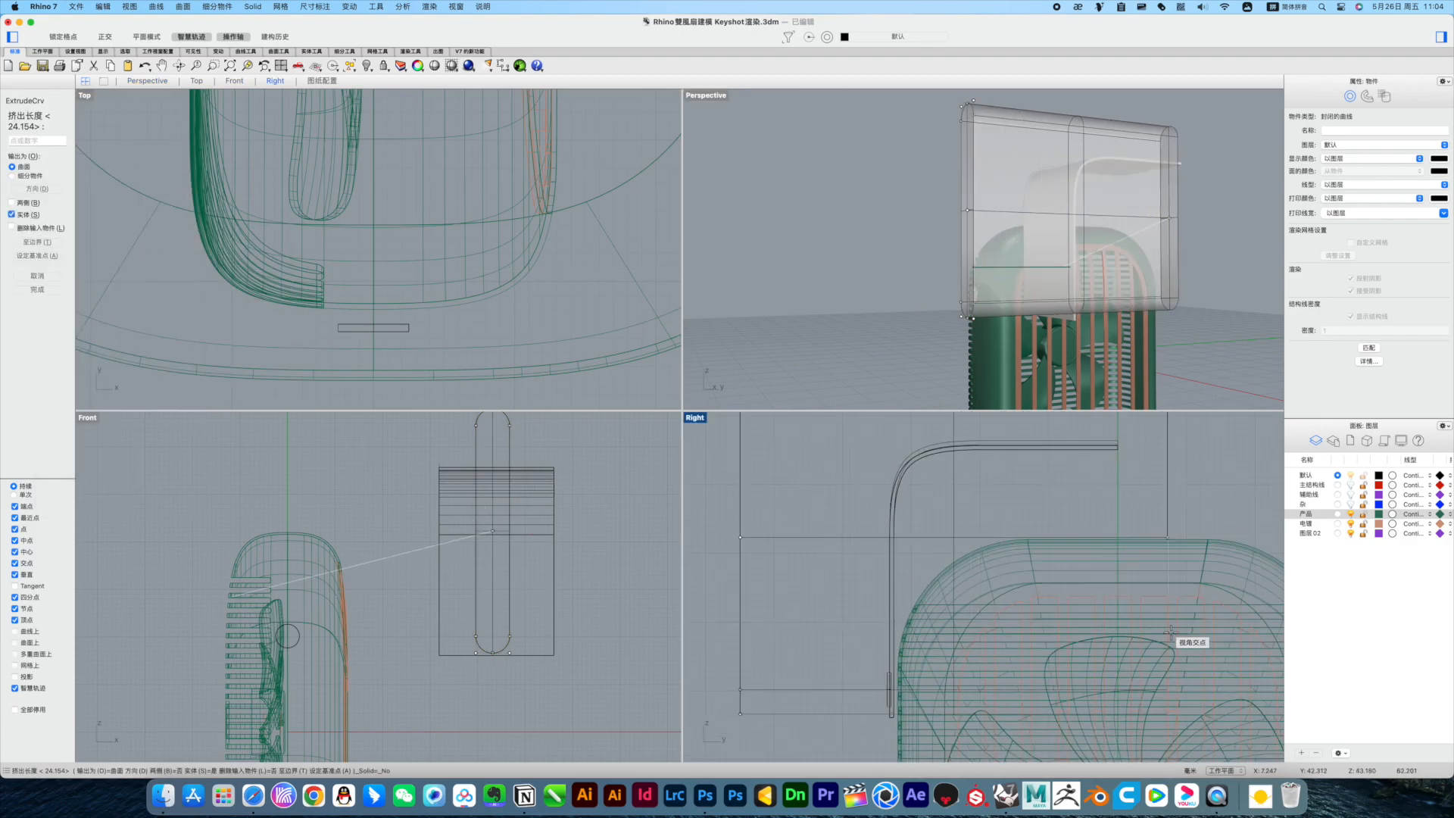
click(1167, 636)
click(1220, 273)
right_drag(1221, 272, 1197, 275)
Step: Boolean-intersect the wide band with the rounded extrusion to form a narrow strap with a rounded end
click(28, 174)
click(81, 201)
click(1004, 198)
right_click(1007, 200)
click(1055, 203)
right_click(1055, 217)
click(1037, 220)
Step: Move the handle strap sideways so it is centred on the fan body and the round pivot disc
drag(533, 560, 327, 559)
scroll(314, 634, up, 10)
right_drag(313, 633, 458, 672)
drag(418, 429, 420, 429)
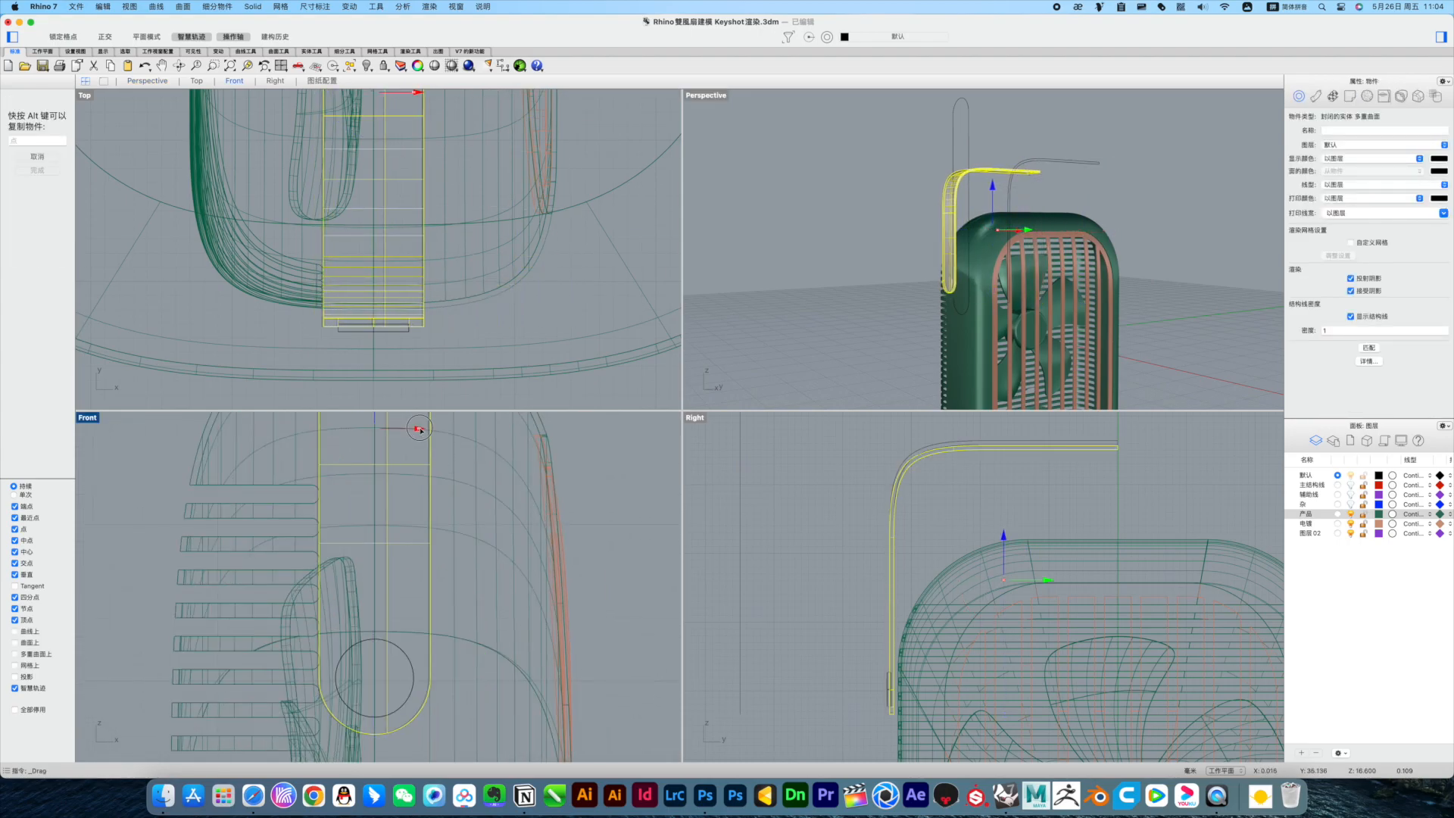
Step: Fillet the outer edge of the round pivot disc at the strap's lower end
click(614, 478)
scroll(945, 232, up, 4)
click(947, 231)
right_drag(1155, 492, 1102, 542)
click(862, 299)
scroll(862, 298, up, 5)
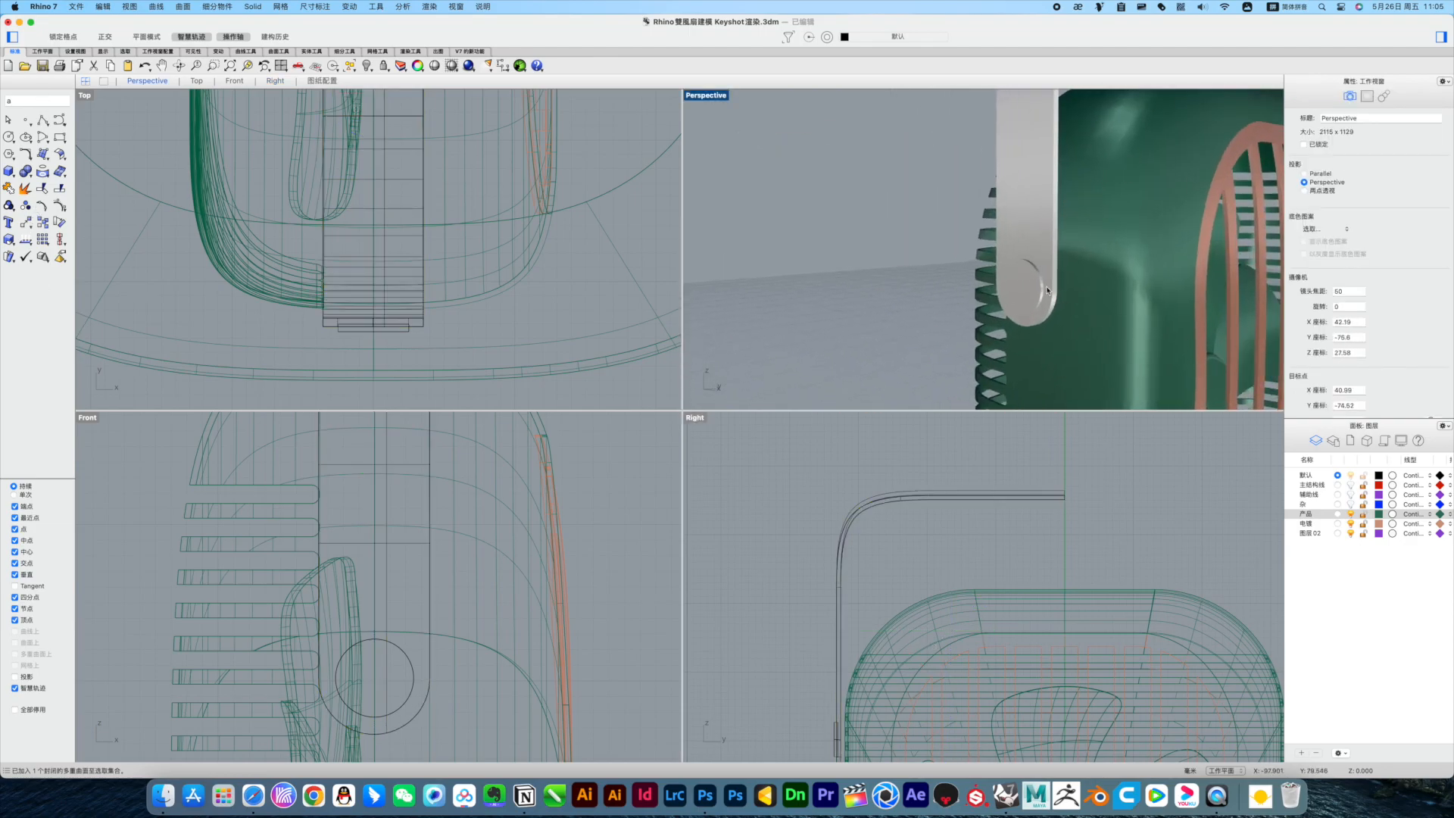
click(26, 171)
click(69, 340)
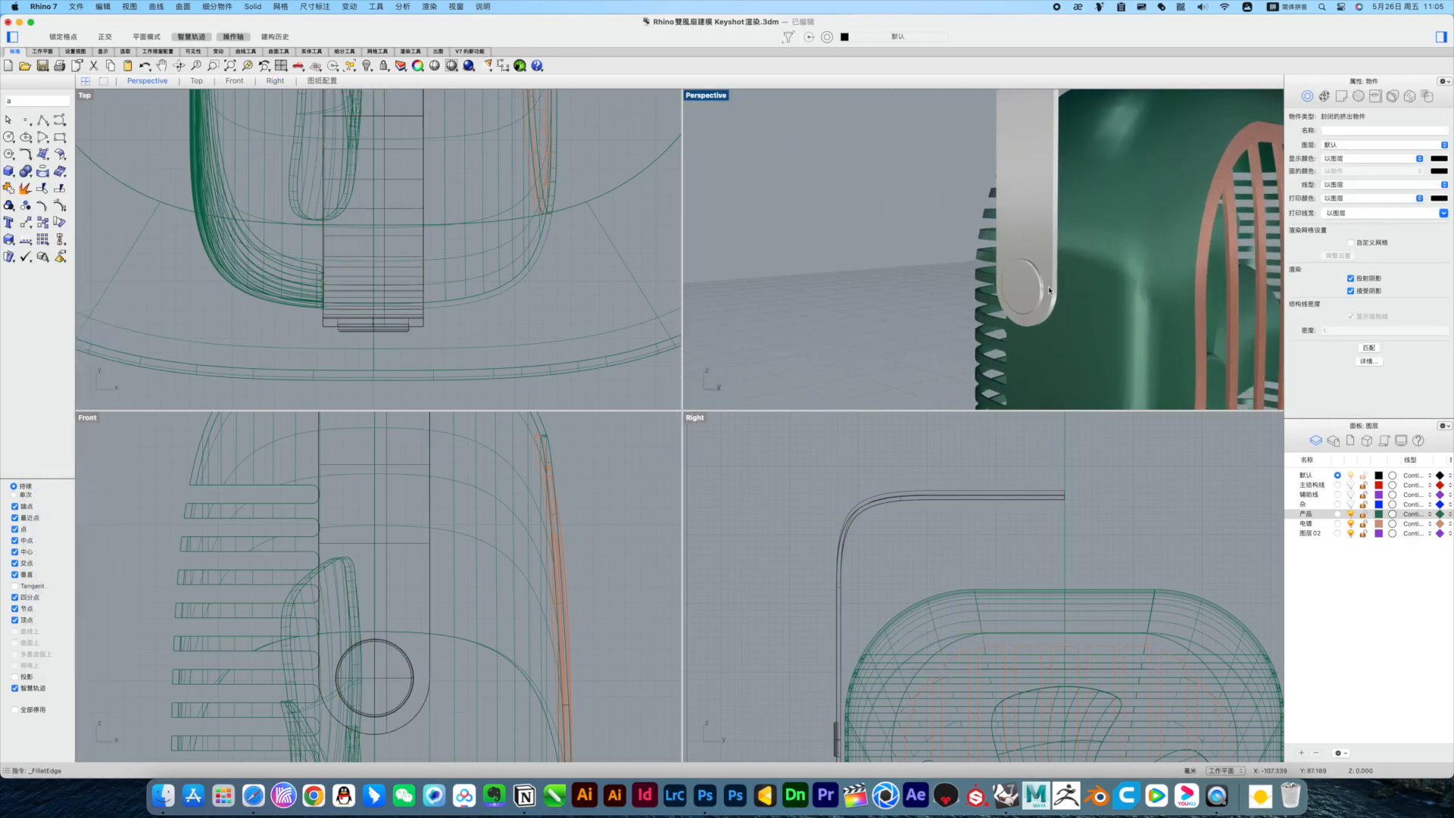
Step: Mirror the handle strap and its pivot disc across the fan's centreline to the opposite side
click(1042, 272)
click(26, 223)
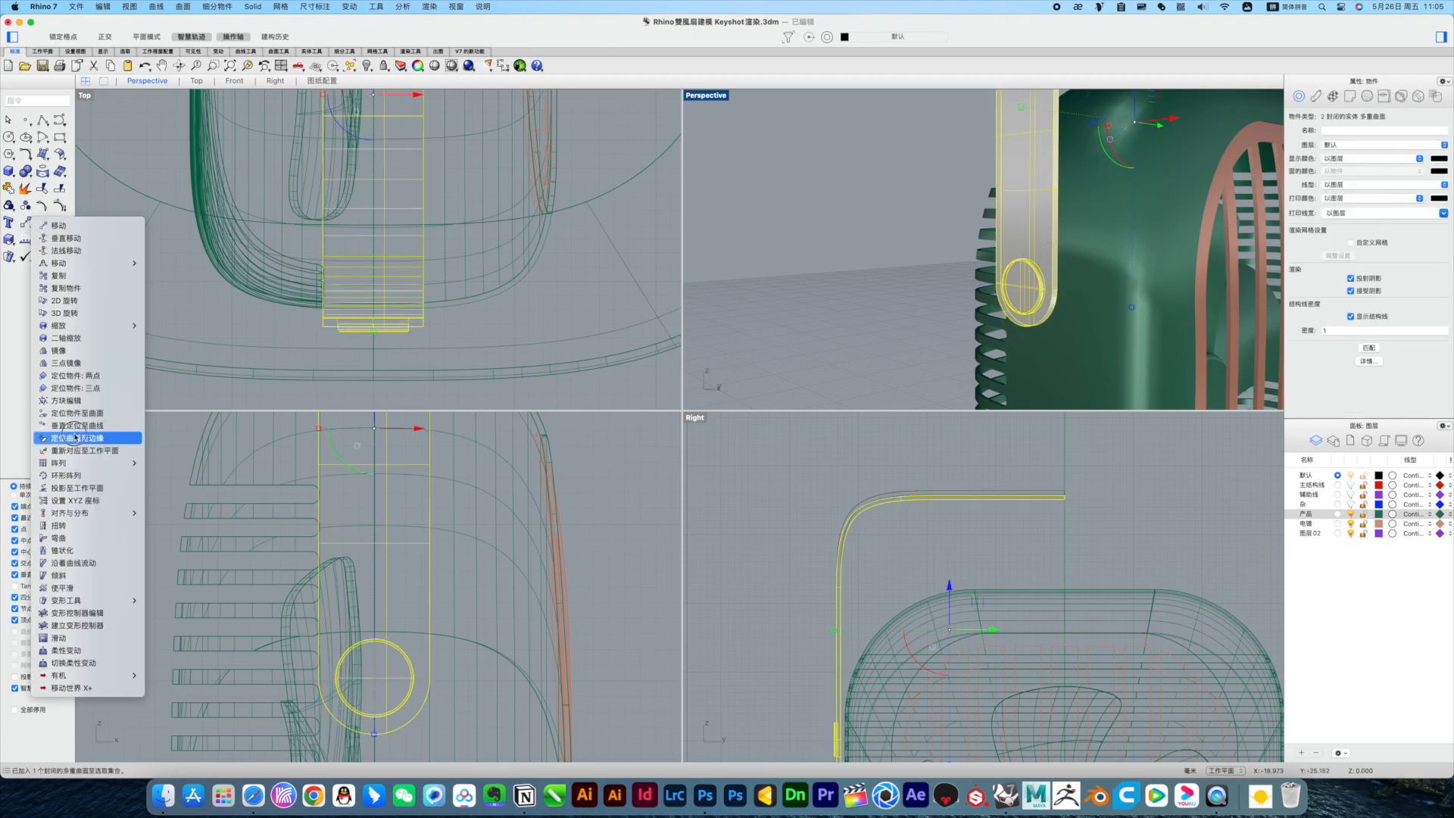
click(64, 437)
scroll(1061, 500, up, 10)
click(1102, 595)
drag(1110, 541, 1066, 477)
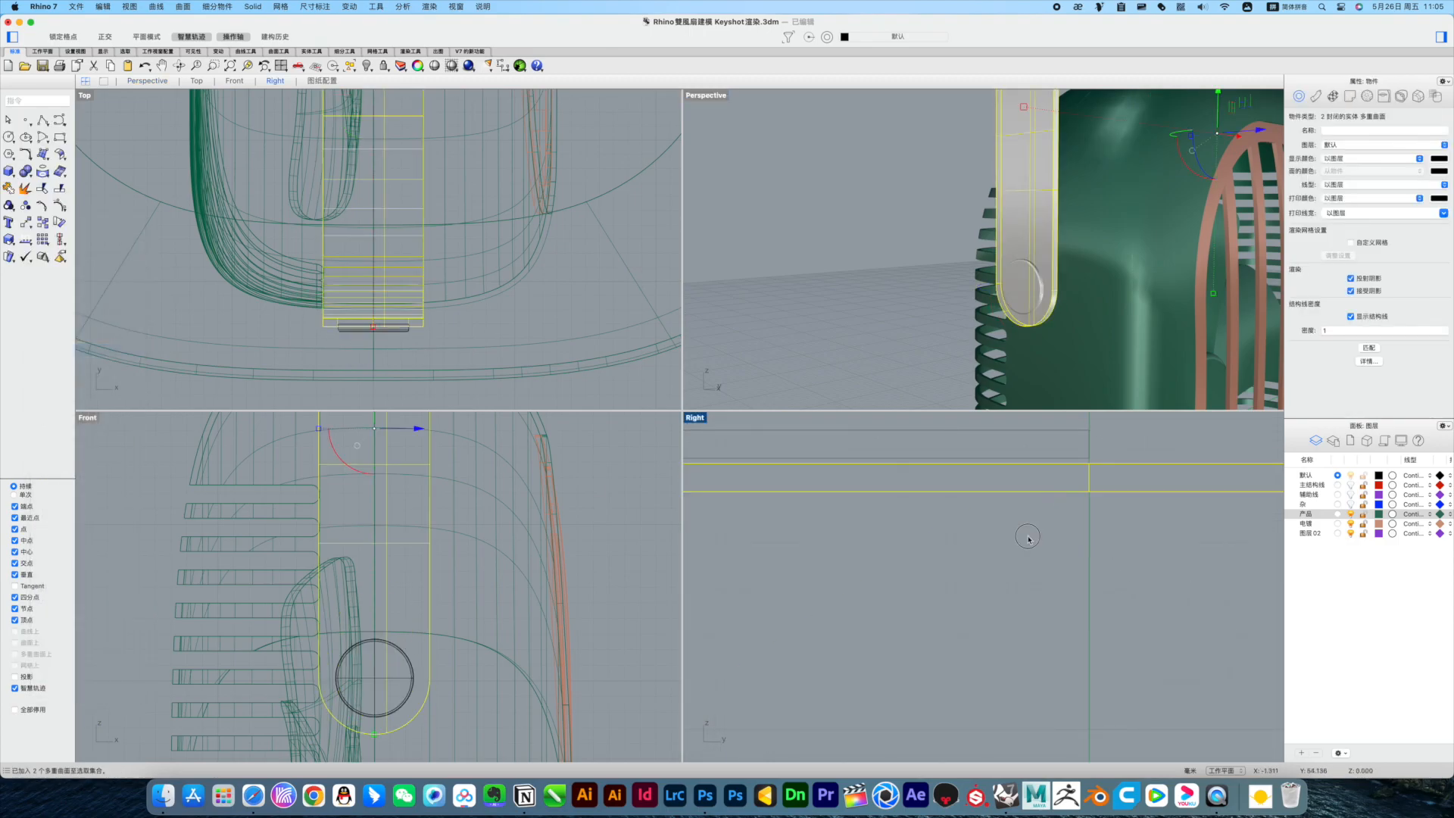
Step: Boolean-union the two strap halves into one handle and merge its coplanar faces
click(25, 170)
click(62, 173)
click(25, 170)
click(1172, 545)
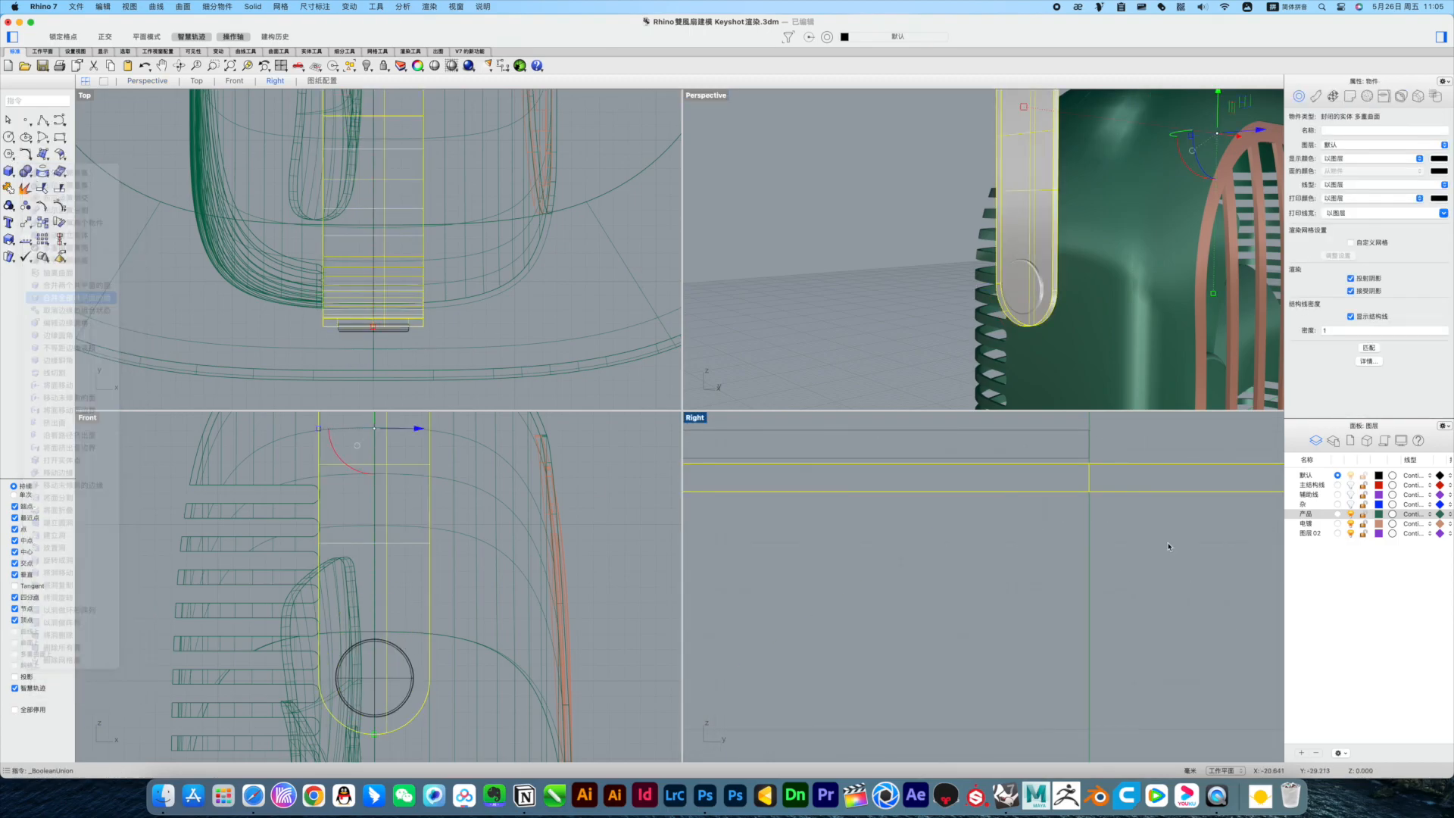
click(1171, 546)
Step: Fillet the long edges of the carrying handle with a radius of 0.2
scroll(1172, 545, down, 10)
click(873, 224)
scroll(1125, 311, down, 10)
key(ctrl+m)
right_drag(1122, 343, 961, 338)
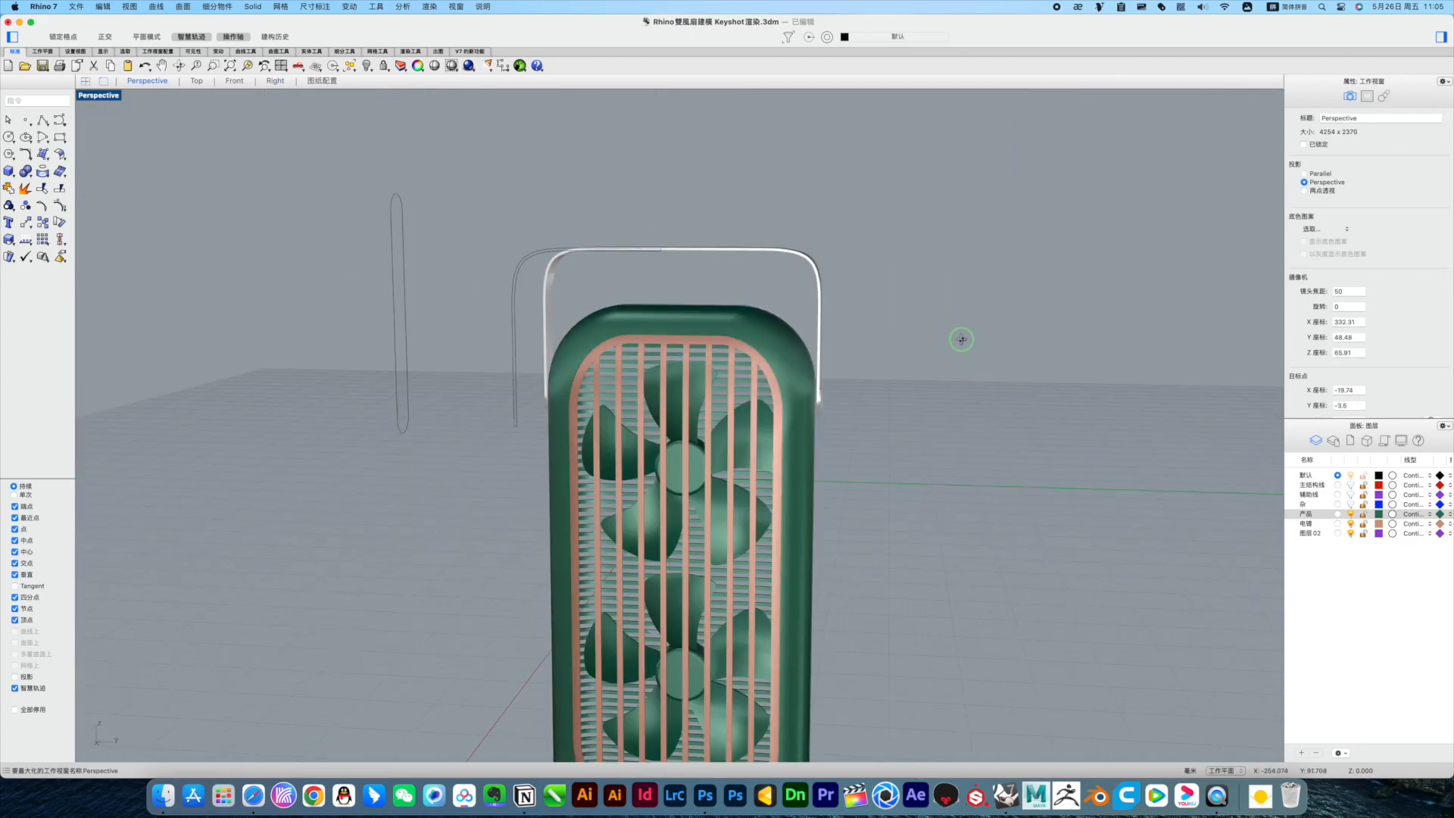
scroll(859, 349, up, 10)
right_drag(859, 349, 719, 360)
click(25, 172)
click(68, 343)
click(615, 200)
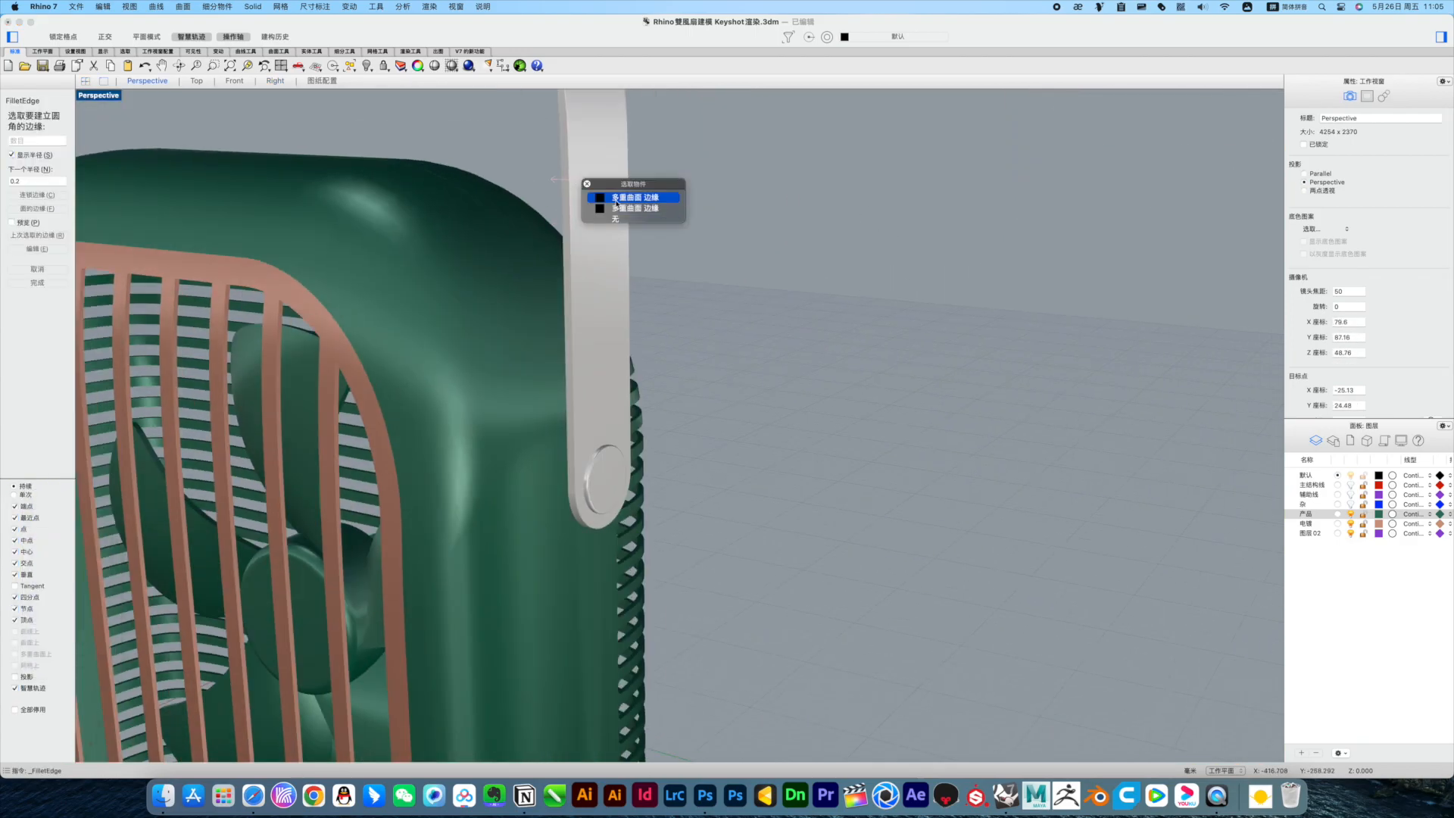
scroll(570, 190, down, 10)
right_drag(570, 190, 748, 308)
key(Return)
key(Return)
scroll(599, 210, up, 10)
scroll(621, 258, down, 8)
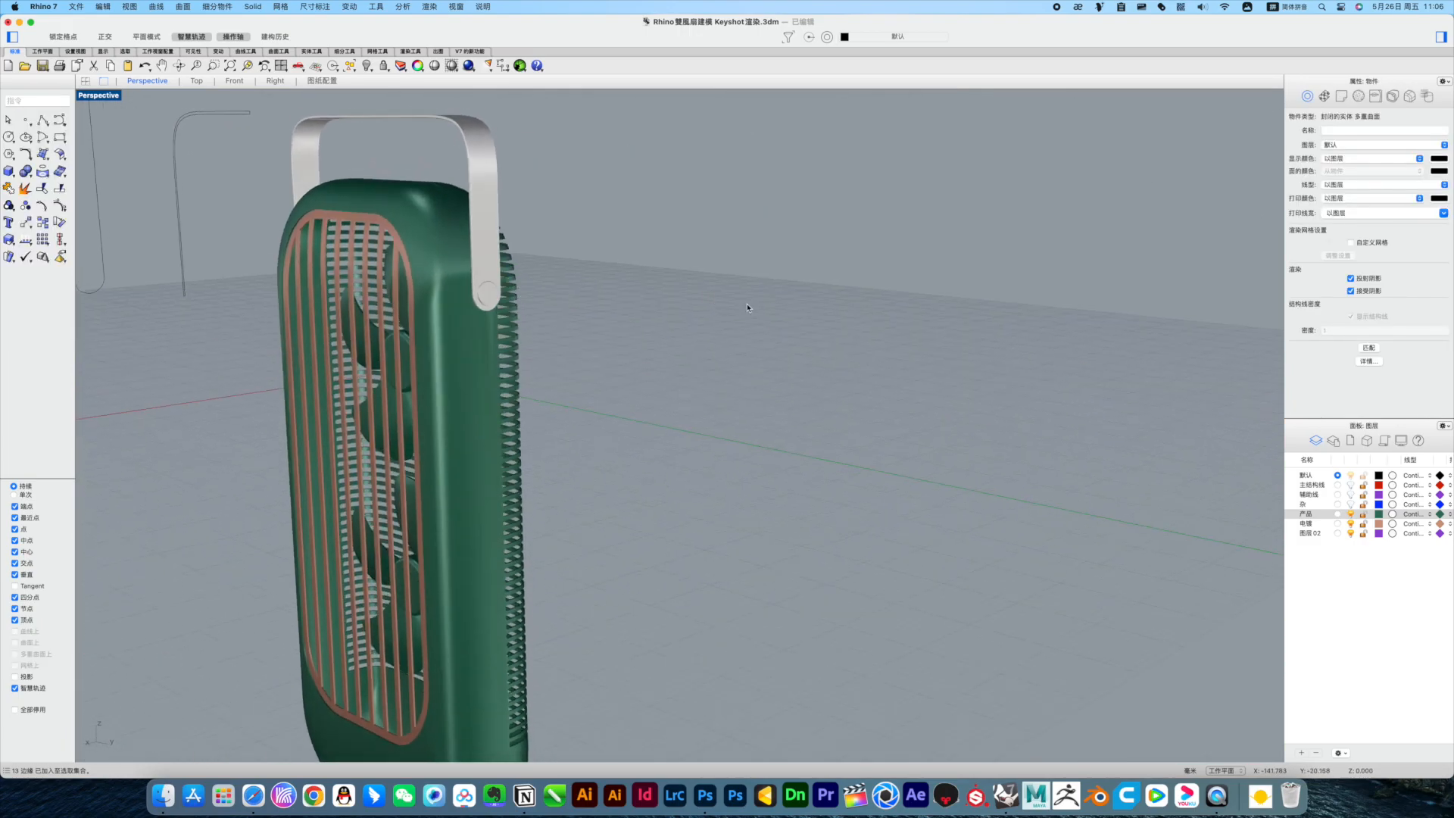
Step: Draw a long horizontal solid cylinder above the handle, running perpendicular to the fan's front face
click(12, 173)
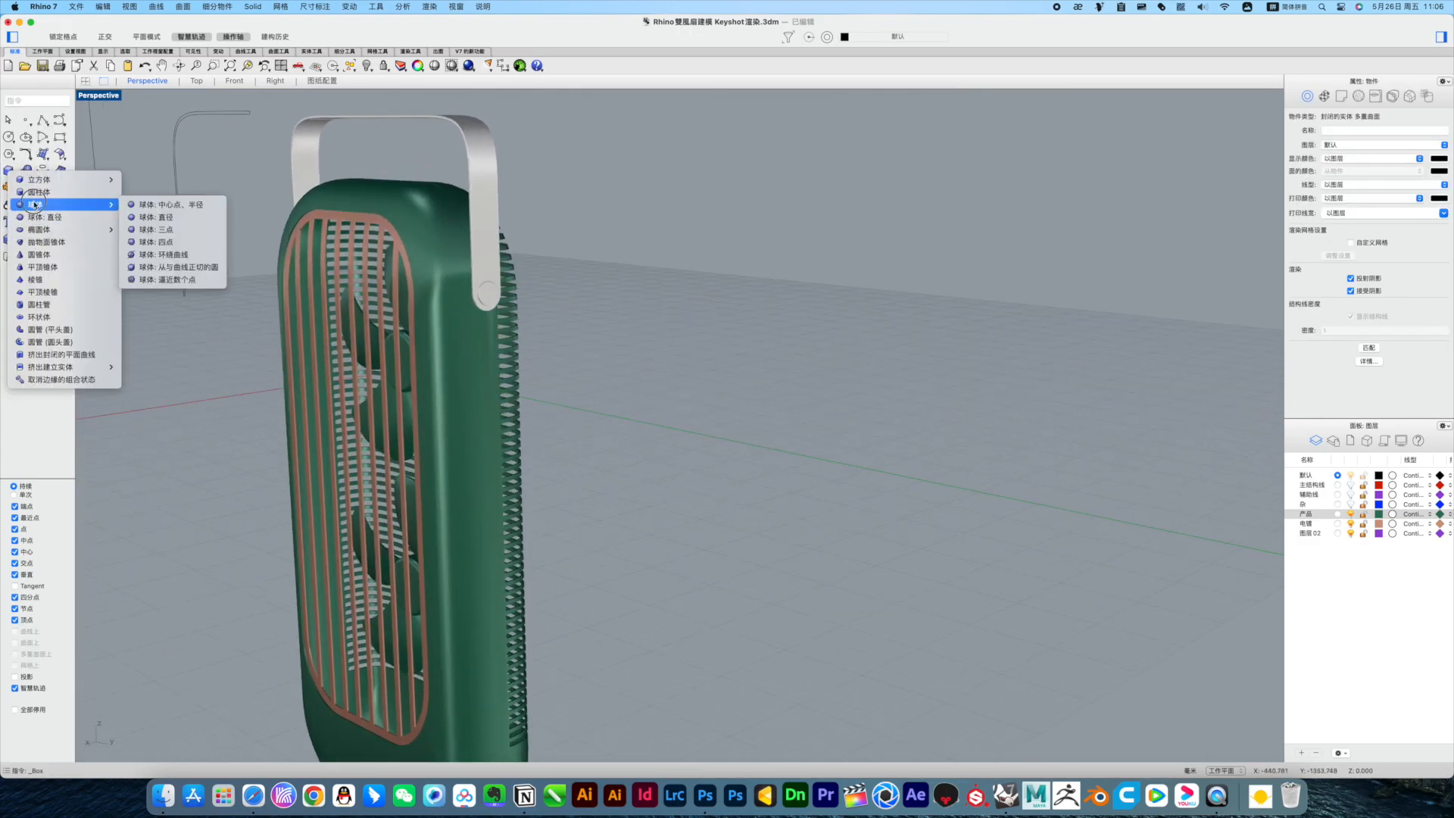
click(38, 191)
scroll(637, 322, down, 10)
right_drag(627, 364, 646, 382)
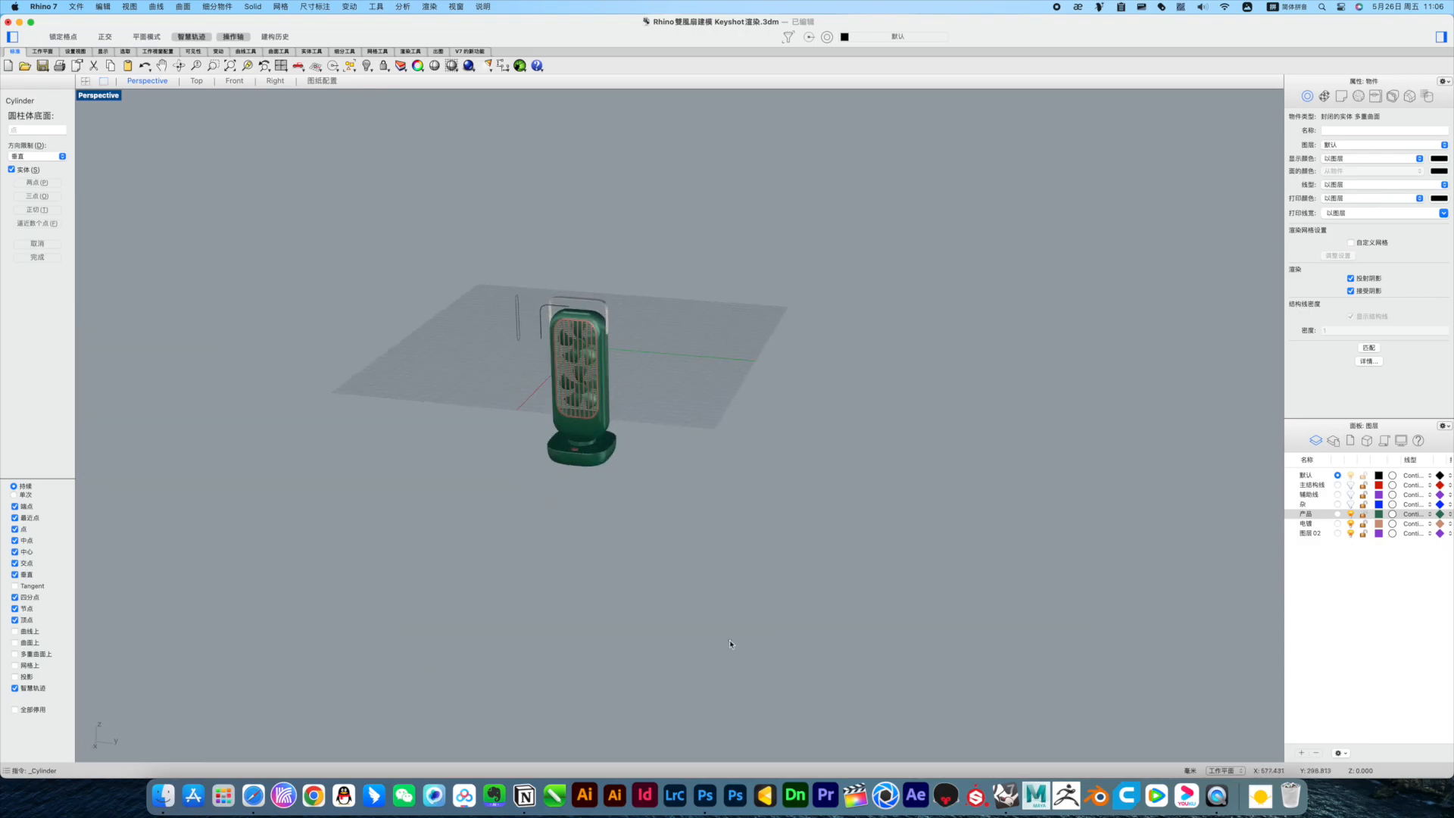
right_drag(779, 593, 692, 563)
key(ctrl+m)
scroll(398, 447, down, 10)
scroll(415, 485, down, 5)
scroll(870, 512, down, 10)
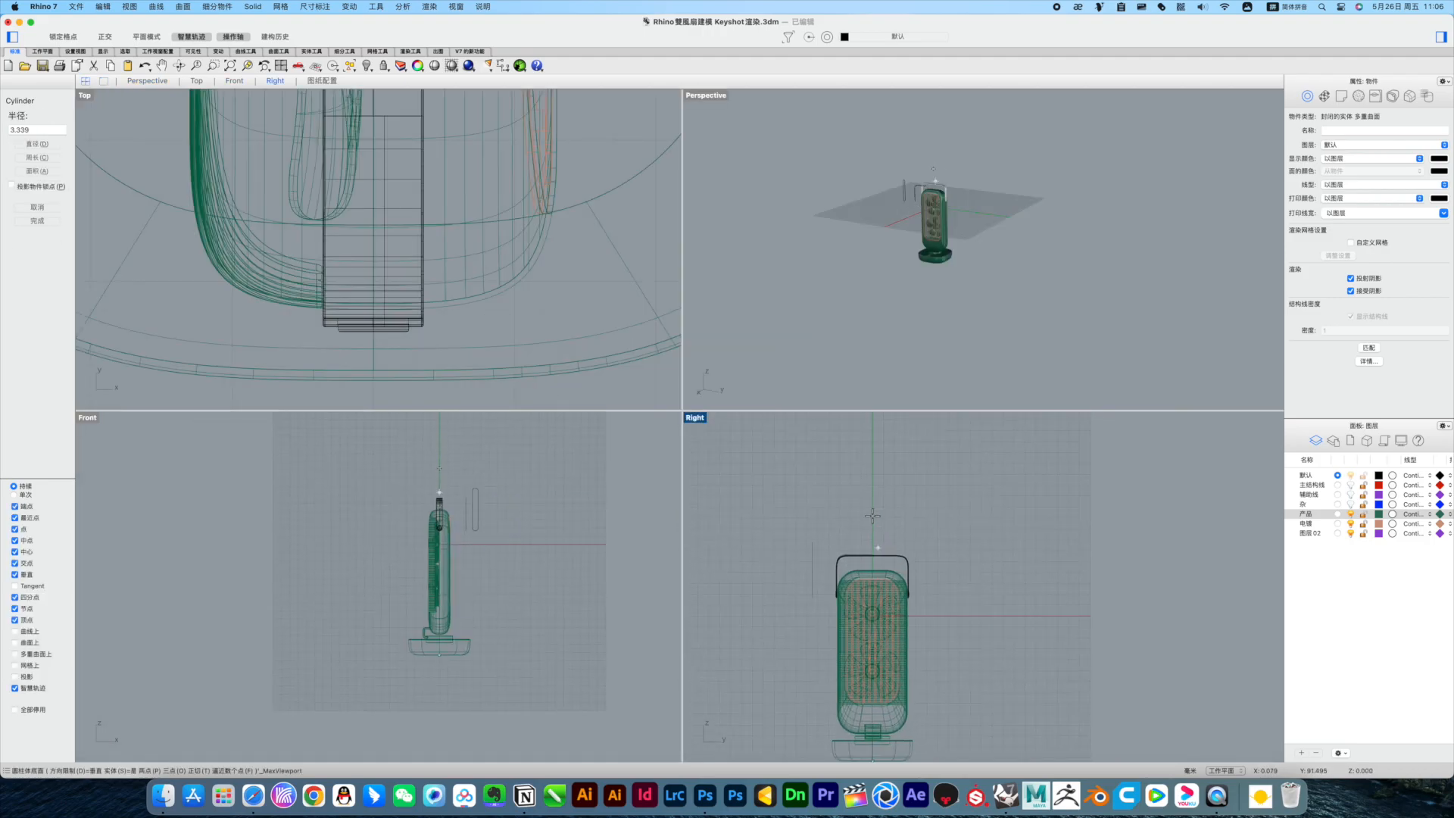
right_drag(551, 445, 371, 488)
scroll(378, 490, down, 10)
click(583, 496)
click(500, 498)
Step: Resize the long cylinder and lower it to just above the handle
shift+drag(415, 497, 379, 500)
scroll(854, 491, up, 8)
drag(894, 502, 895, 549)
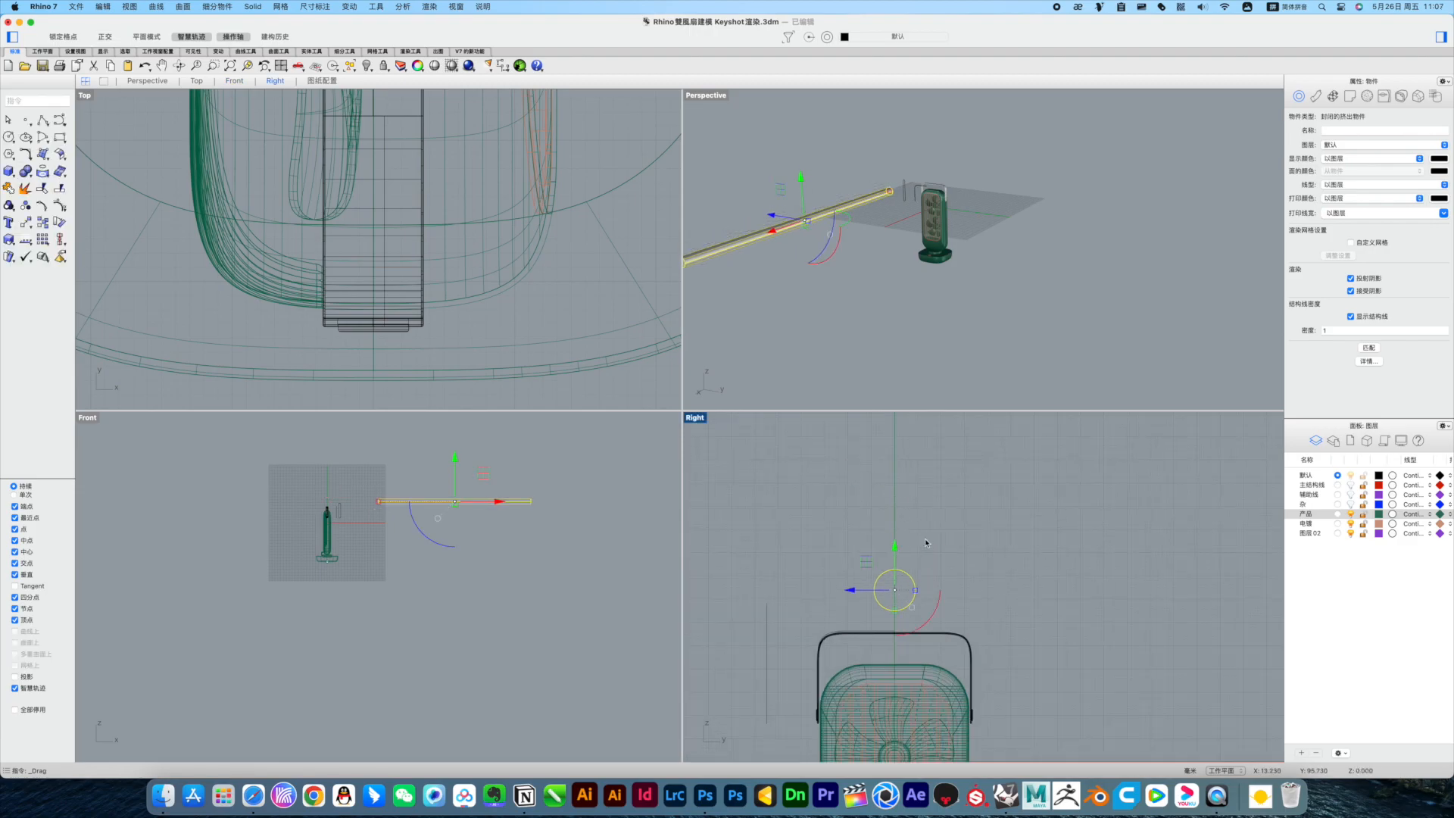
Step: Make a short, wider disc as a flange on the near end of the cylinder rod
drag(379, 502, 414, 501)
ctrl+right_drag(381, 495, 428, 414)
shift+drag(310, 632, 373, 632)
right_drag(715, 307, 1009, 301)
text(zs)
key(space)
key(Escape)
click(1009, 302)
scroll(881, 609, up, 6)
shift+drag(849, 573, 852, 574)
key(Escape)
drag(25, 170, 75, 246)
click(74, 250)
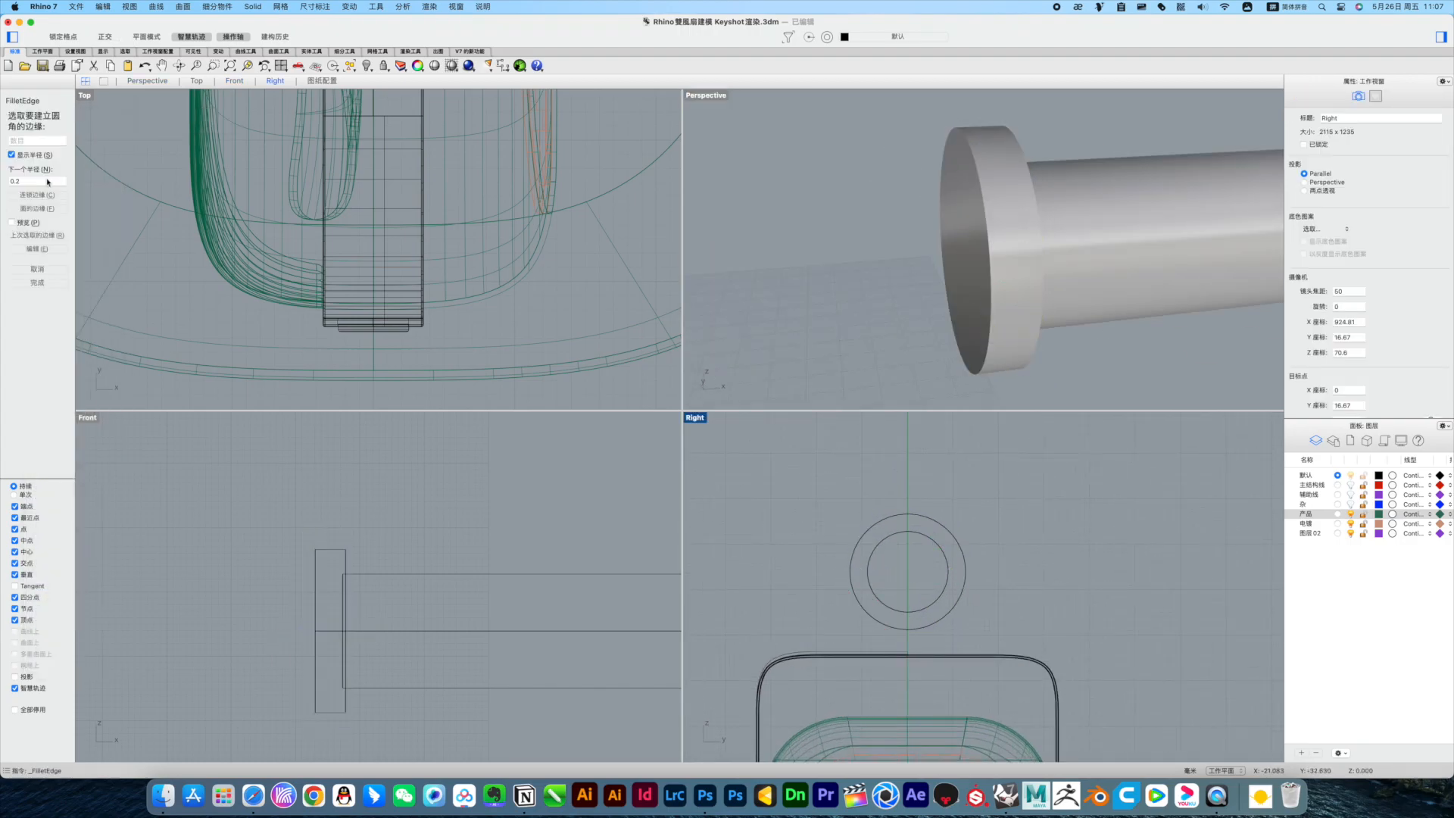
click(987, 361)
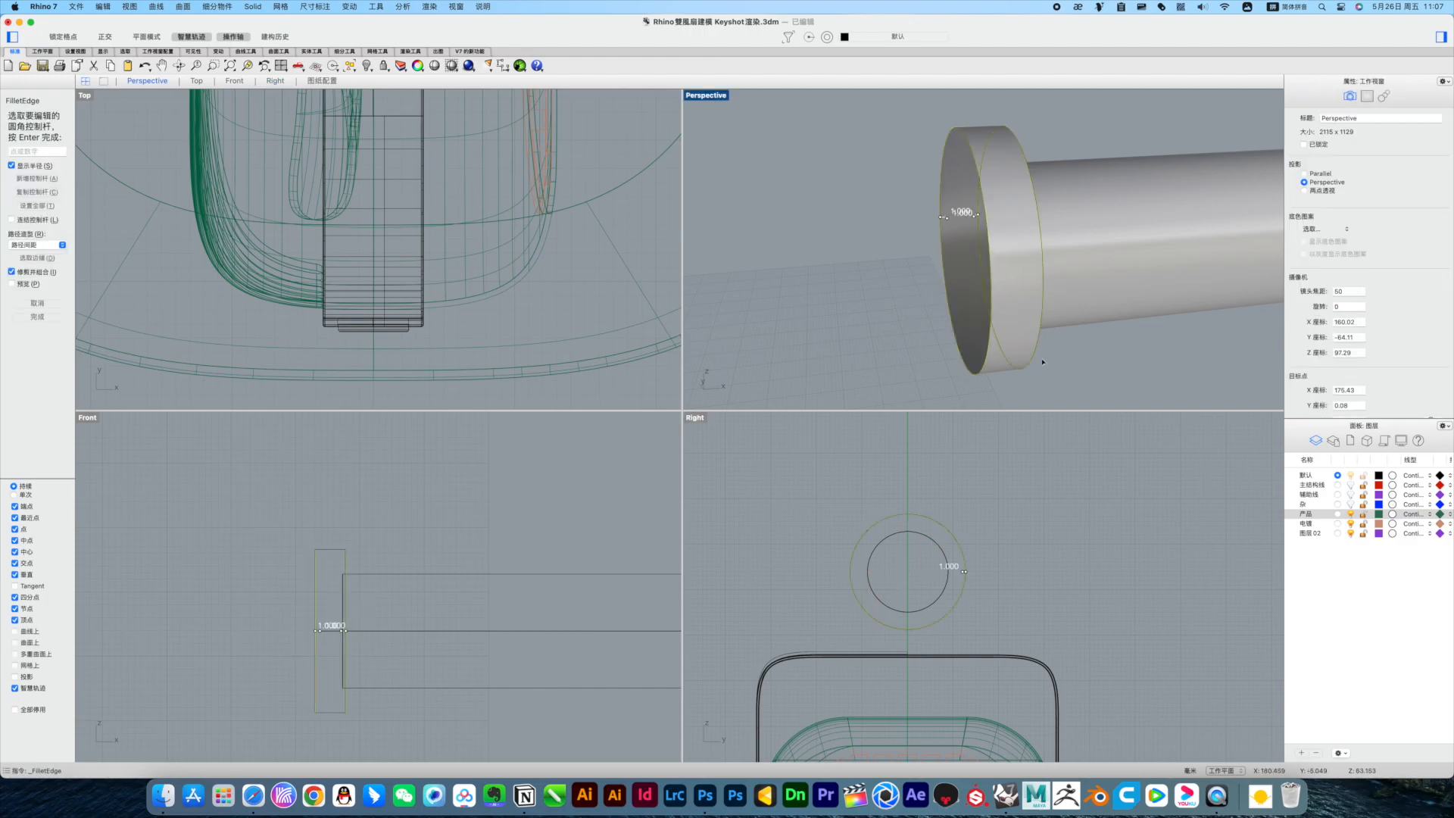
key(Return)
key(Escape)
Step: Fillet both rim edges of the rod's flange with a 2 mm radius and select the flange and rod
key(Return)
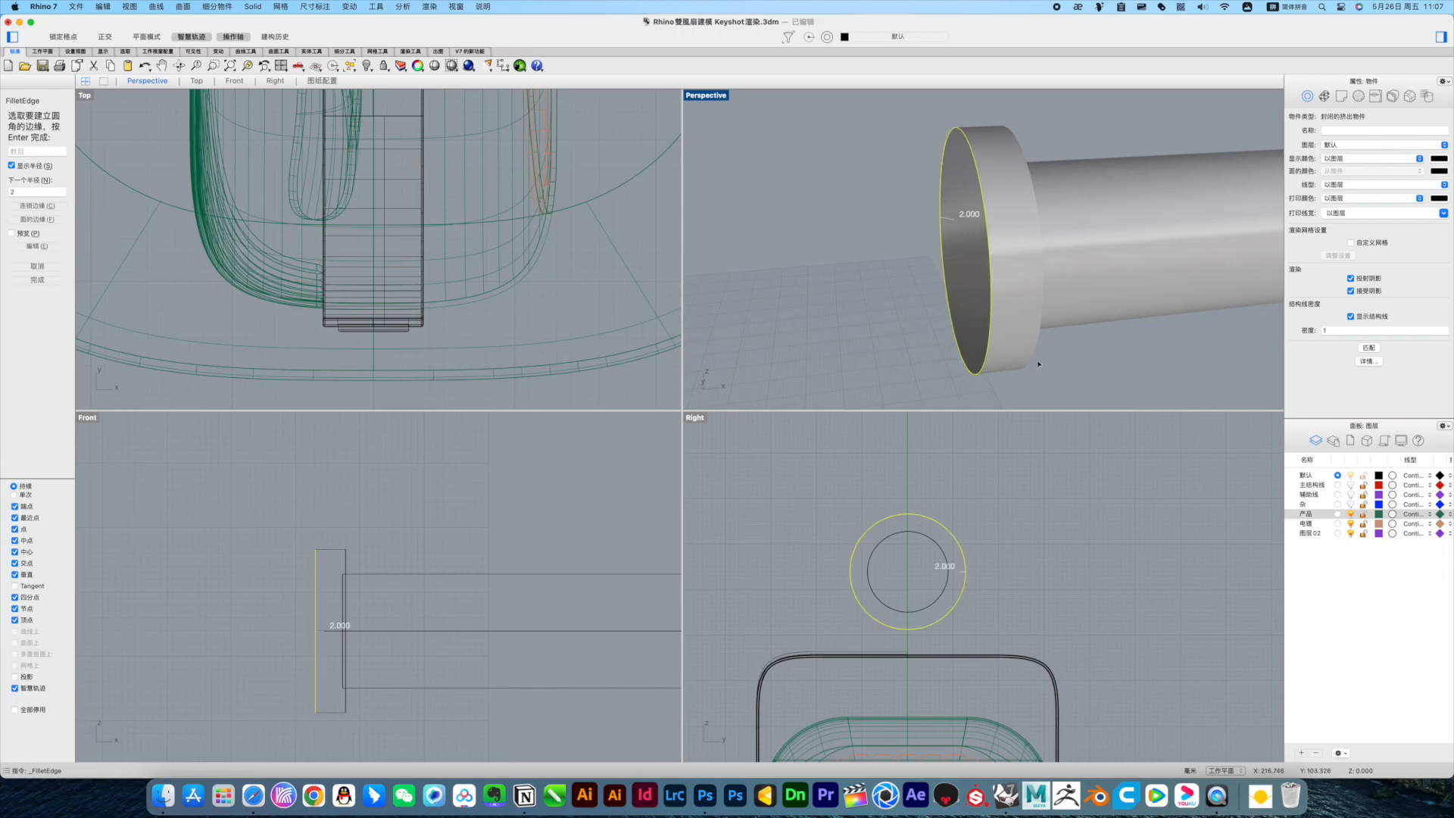
key(Return)
click(1024, 325)
scroll(1230, 282, down, 5)
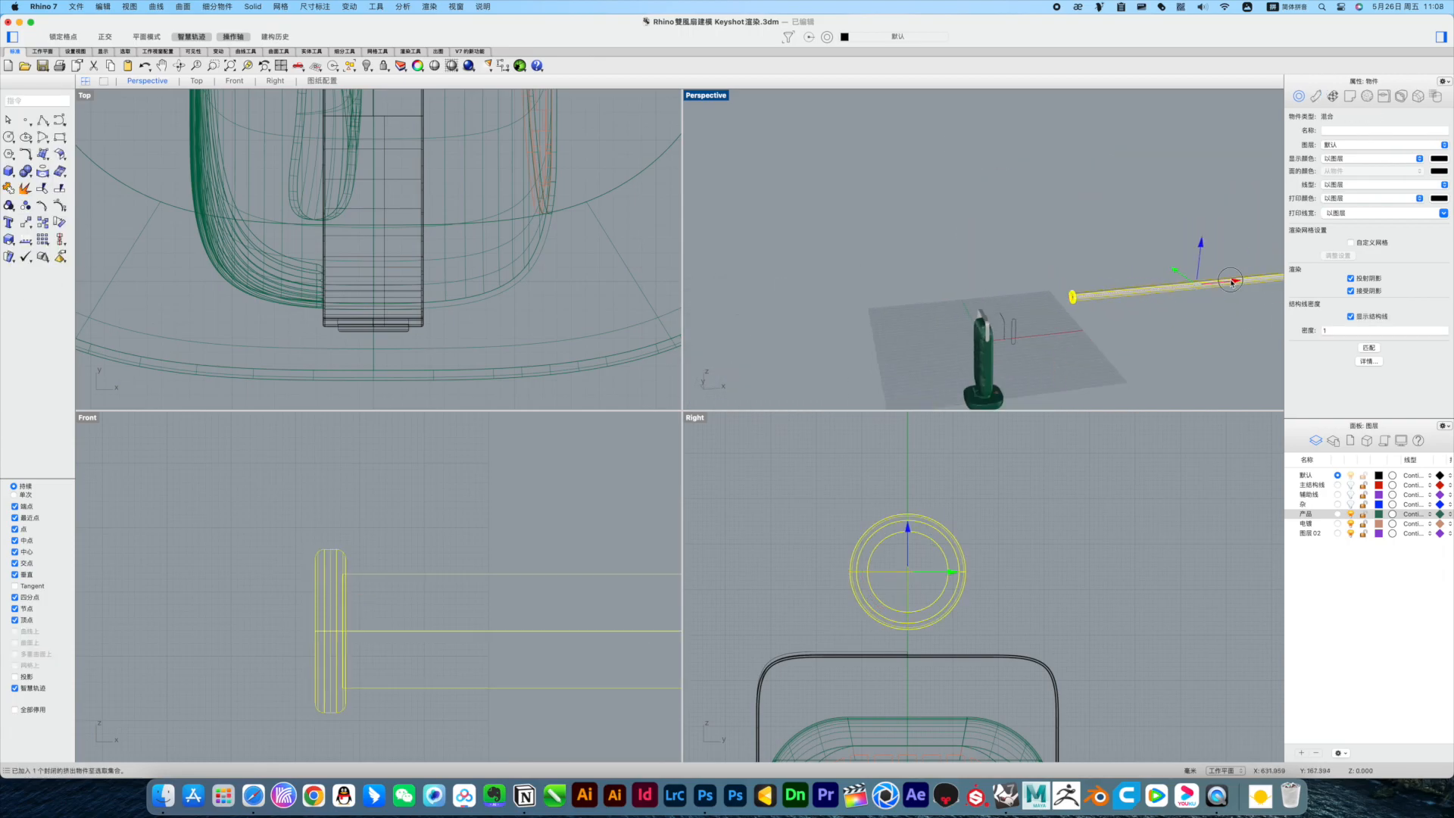
Step: Group the rod with its flange and move them across the fan at handle height
scroll(507, 515, down, 10)
drag(630, 447, 545, 455)
scroll(534, 489, up, 5)
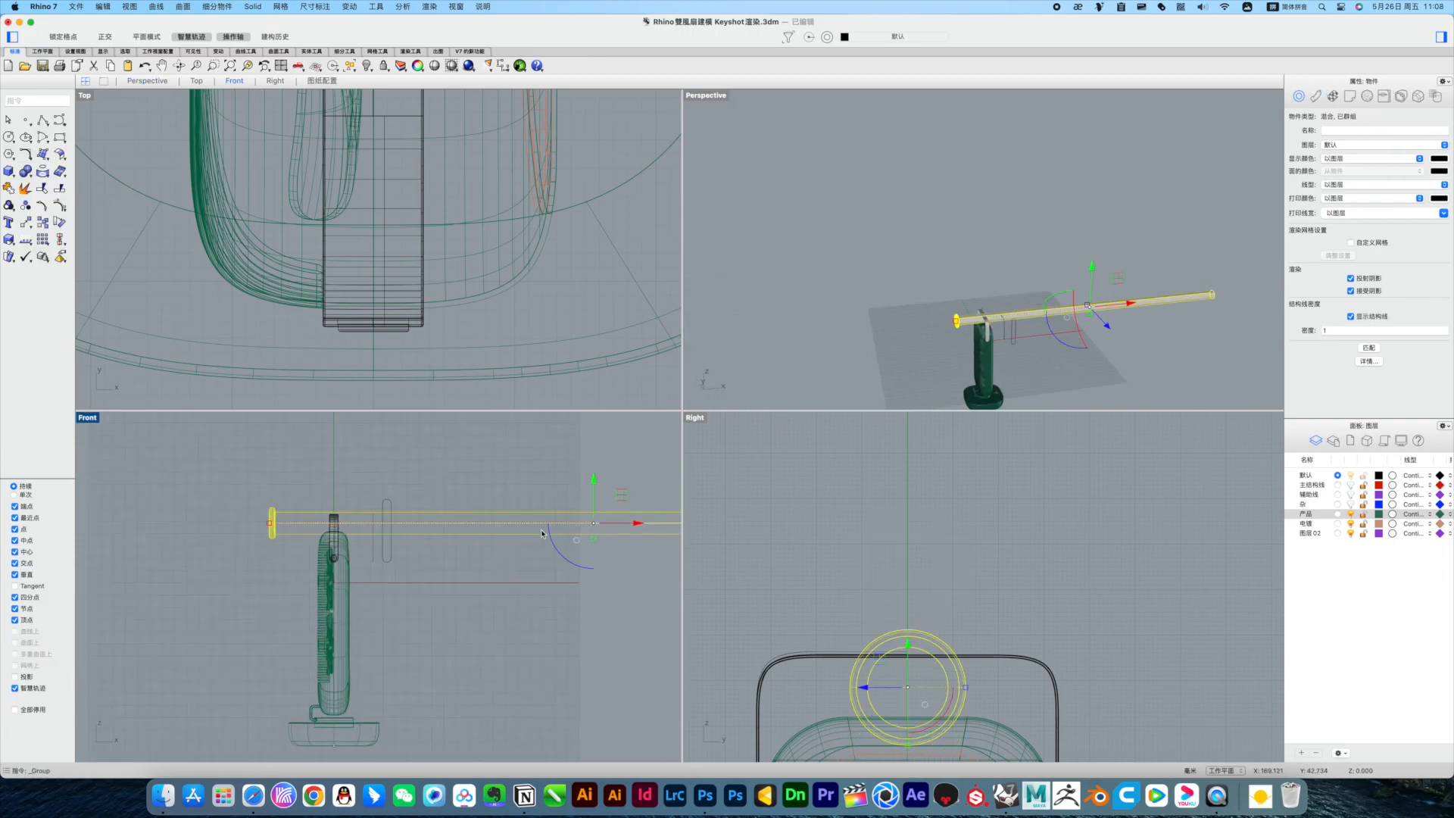
scroll(542, 534, down, 5)
Step: Scale the grouped rod down and seat it just beneath the handle's crossbar, with the flange in front of the fan
drag(179, 565, 248, 581)
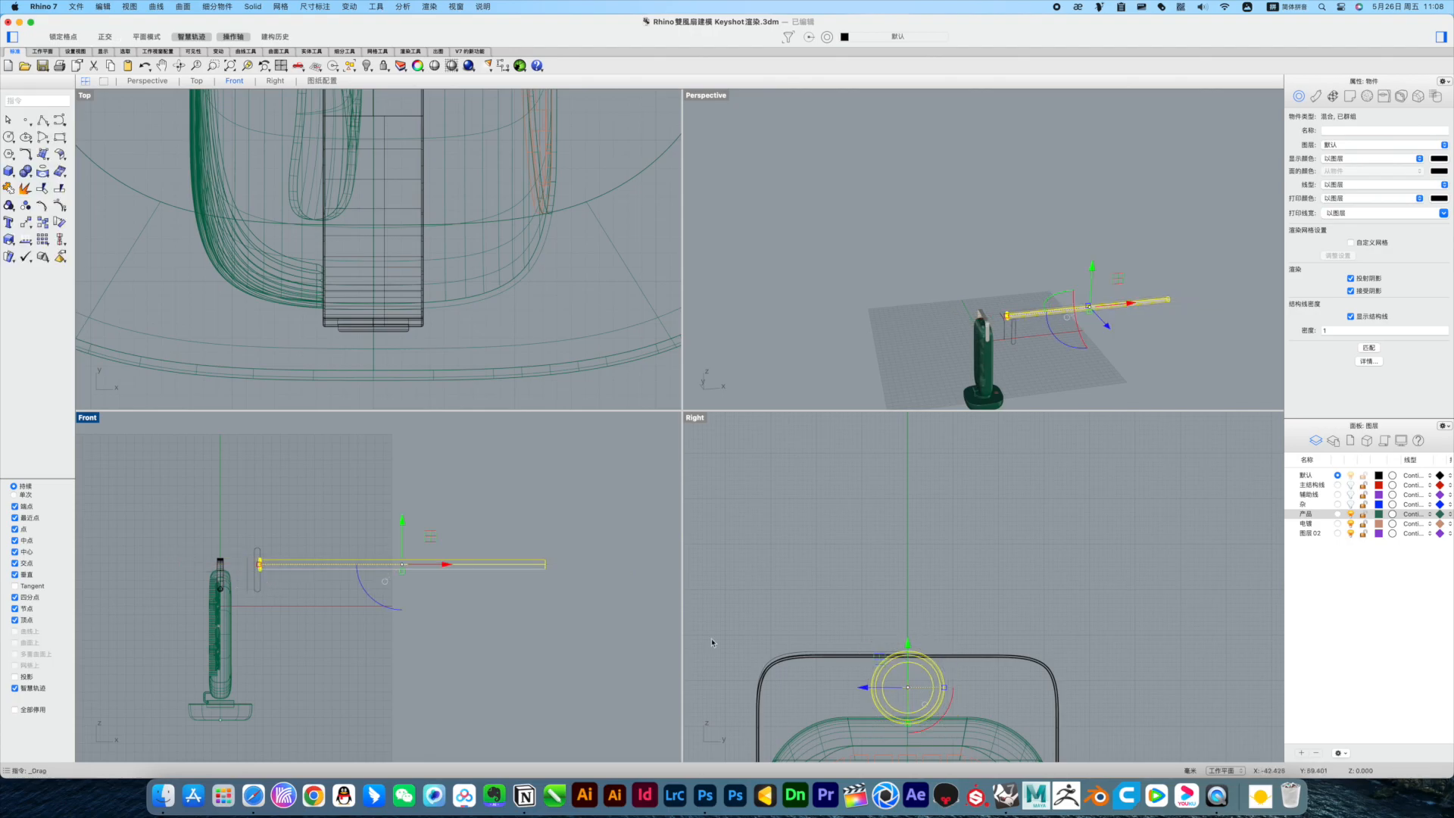
scroll(908, 686, up, 5)
drag(374, 566, 374, 565)
click(454, 523)
right_drag(1041, 310, 1077, 297)
scroll(1096, 293, up, 5)
click(1127, 165)
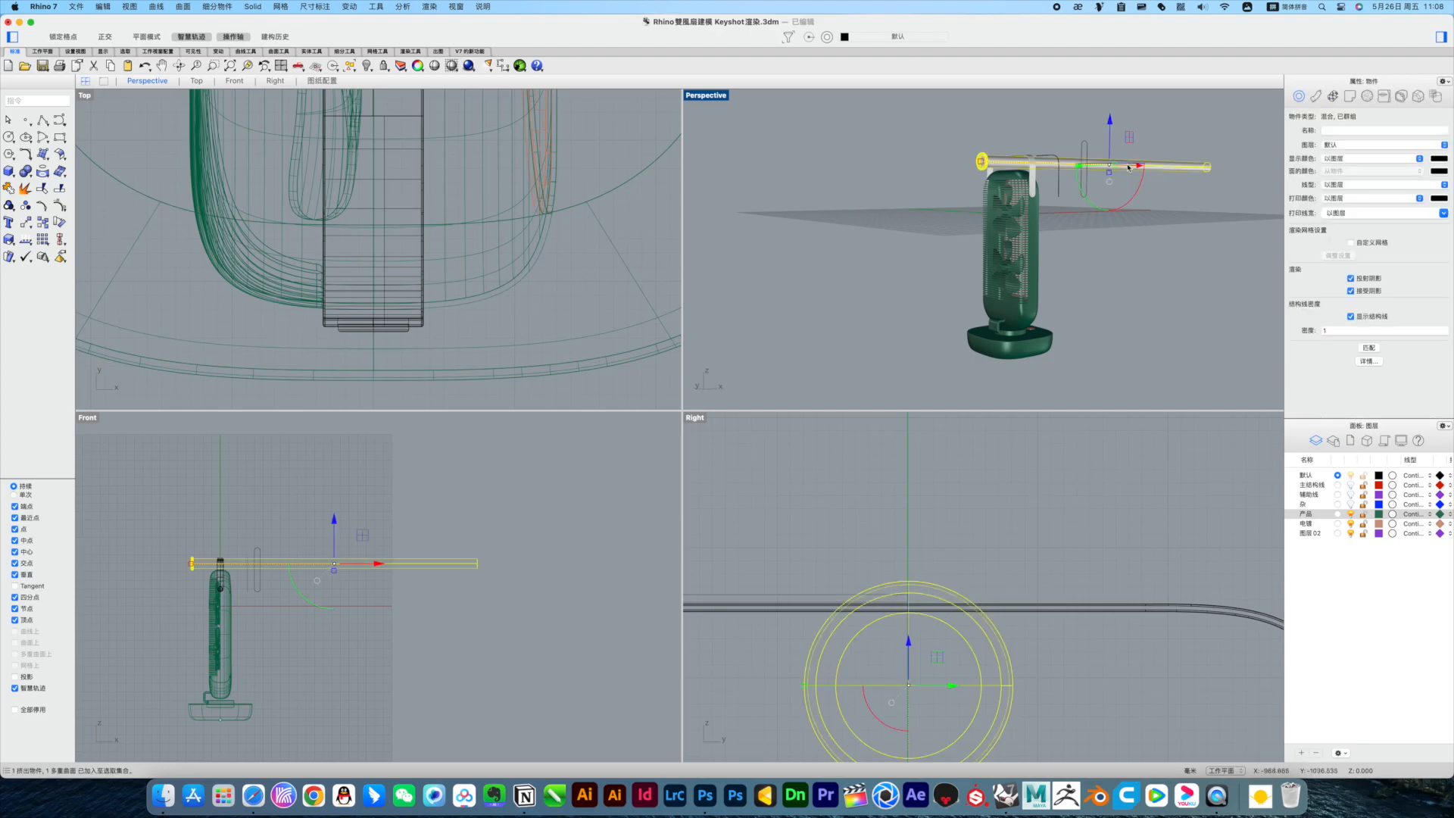
Step: Rotate a copy of the flanged rod upright, ungroup it and delete the copy's flange
drag(309, 606, 291, 536)
click(299, 500)
click(339, 484)
key(shift+super+g)
click(371, 470)
click(333, 421)
key(Delete)
Step: Lengthen the upright rod well beyond the fan's height and shift it sideways alongside the horizontal rod
drag(338, 669, 354, 751)
key(super+z)
scroll(381, 635, down, 7)
click(413, 693)
click(359, 670)
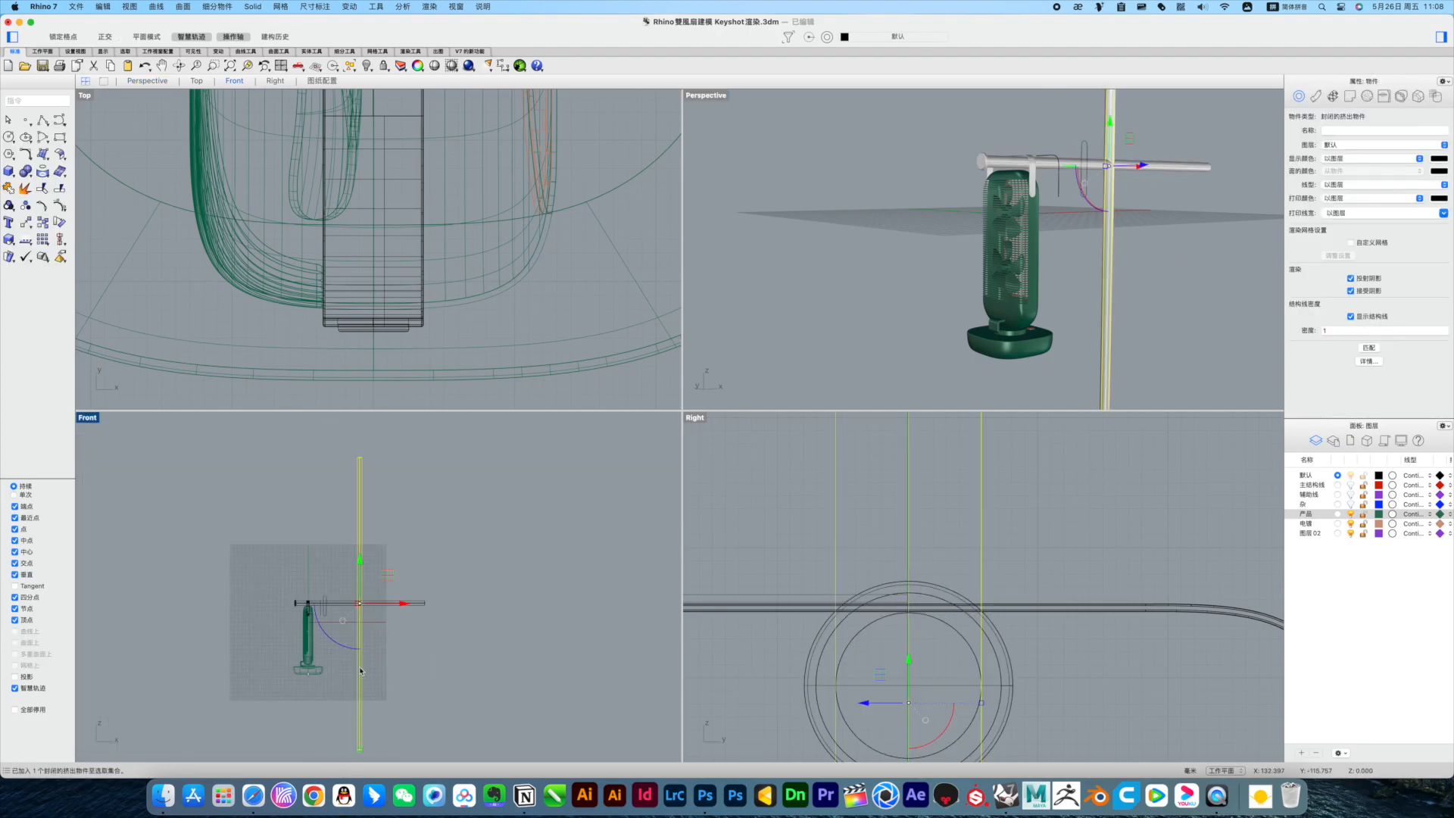
right_drag(1143, 313, 1189, 357)
scroll(1103, 129, up, 6)
drag(1097, 228, 1073, 225)
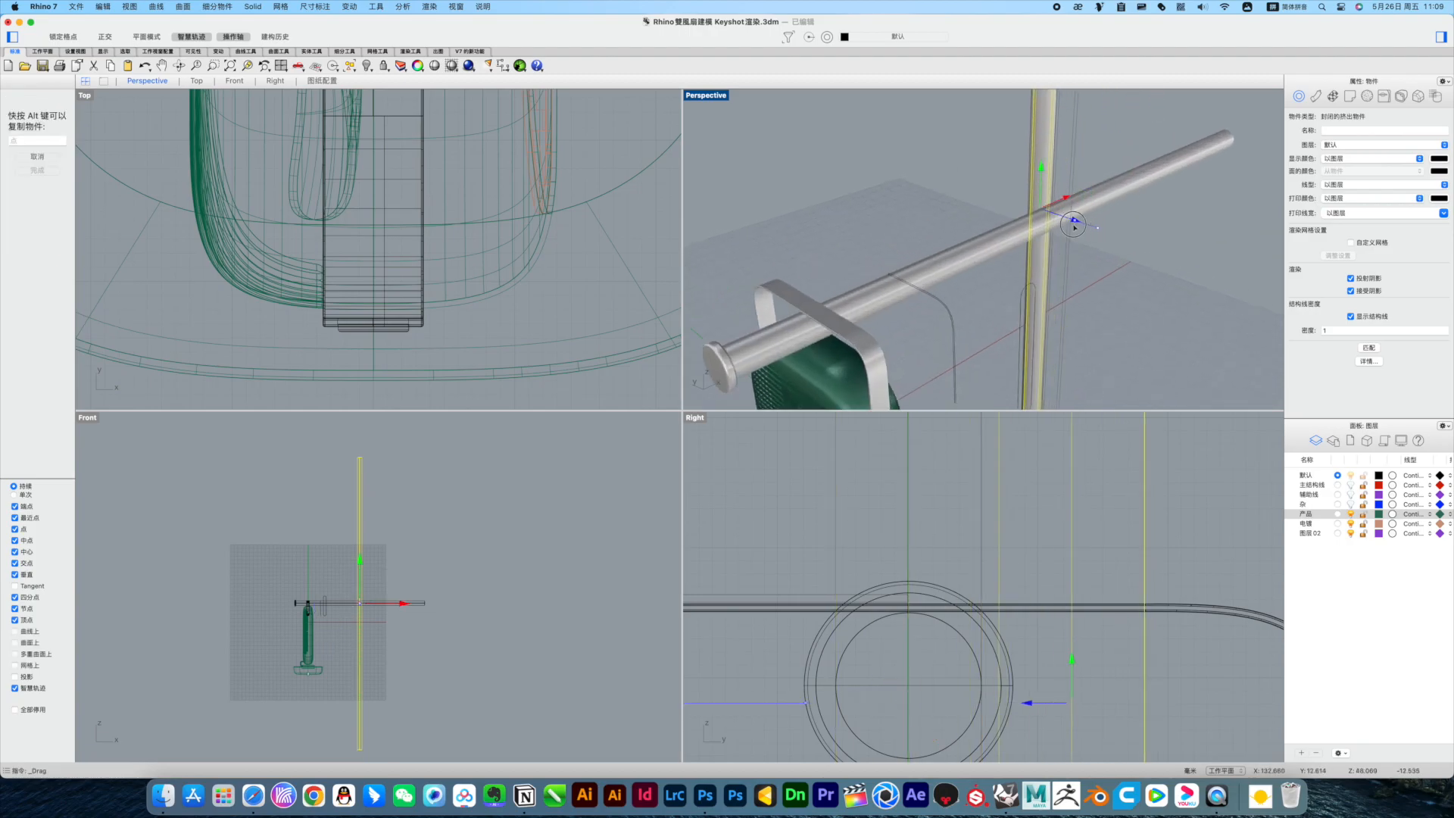
click(1178, 215)
Step: Draw a large, thin upright box behind the fan as a backdrop wall
scroll(1166, 227, down, 10)
right_drag(1129, 332, 1181, 312)
scroll(1094, 257, up, 4)
scroll(805, 227, down, 10)
scroll(411, 267, down, 10)
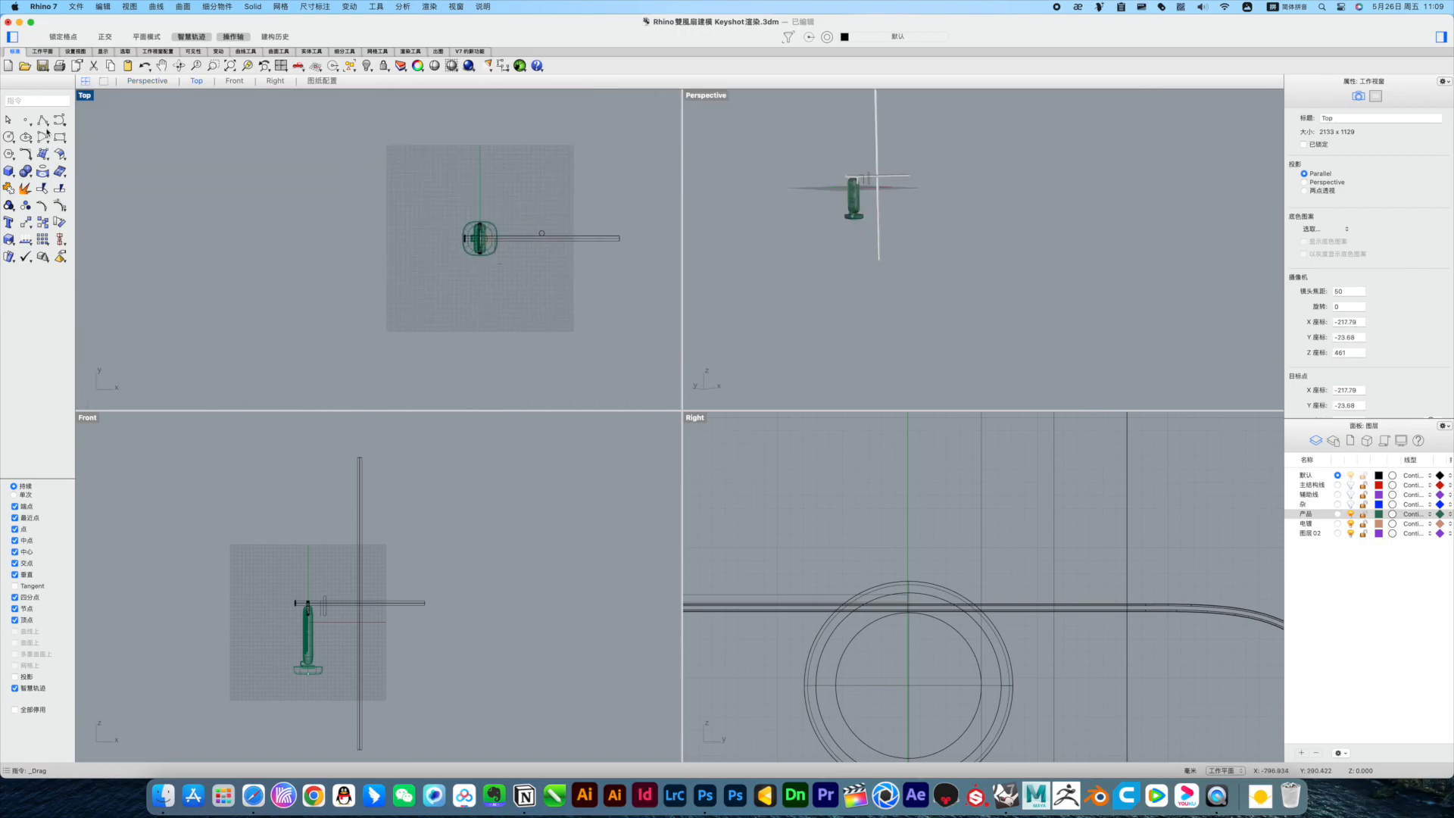
scroll(434, 530, down, 10)
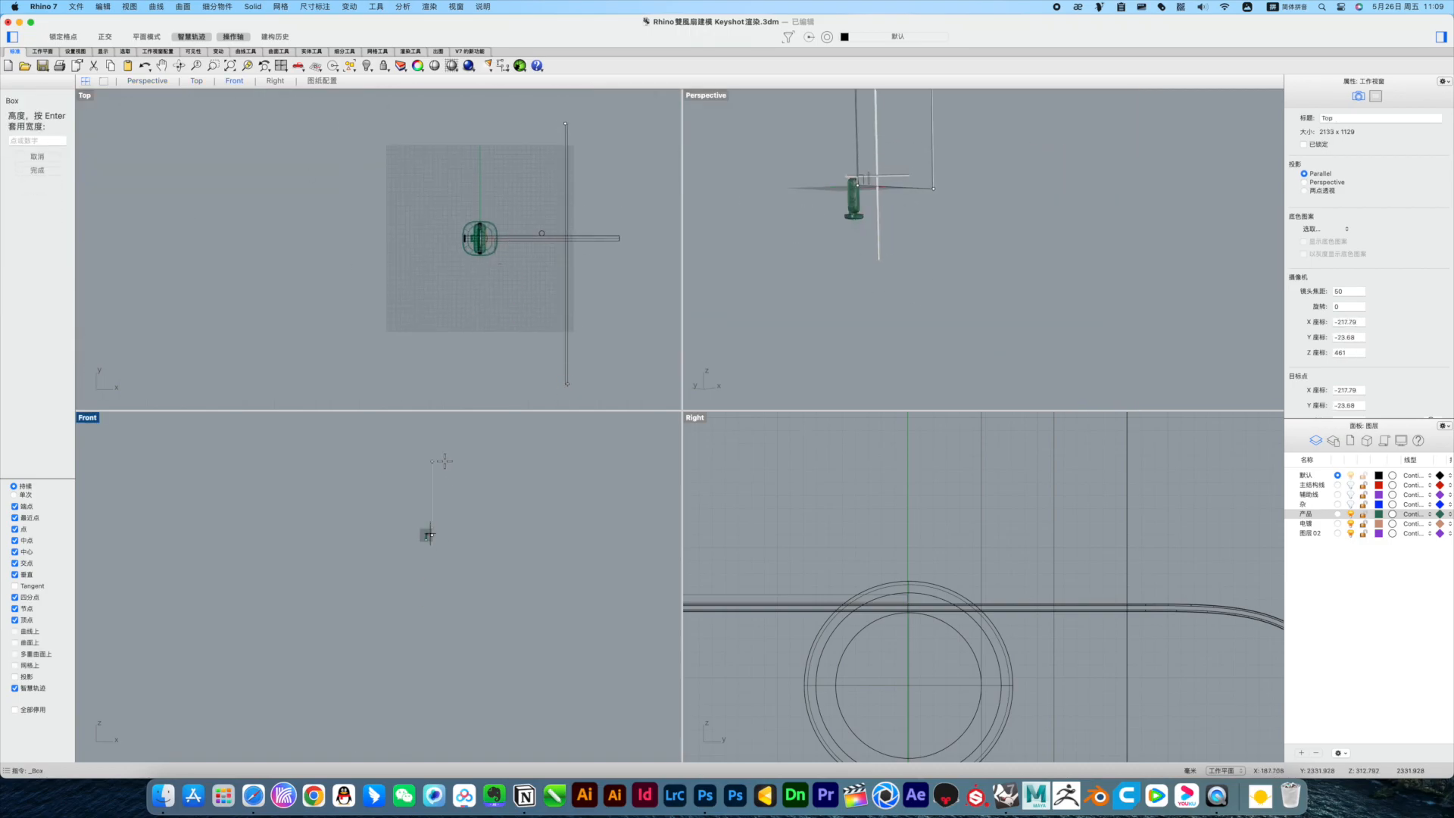
click(445, 457)
right_drag(803, 243, 913, 235)
Step: Adjust the backdrop wall's vertical position and lower edge so it extends below the fan's base
click(913, 152)
shift+right_drag(912, 136, 883, 298)
drag(879, 106, 892, 261)
scroll(896, 275, down, 5)
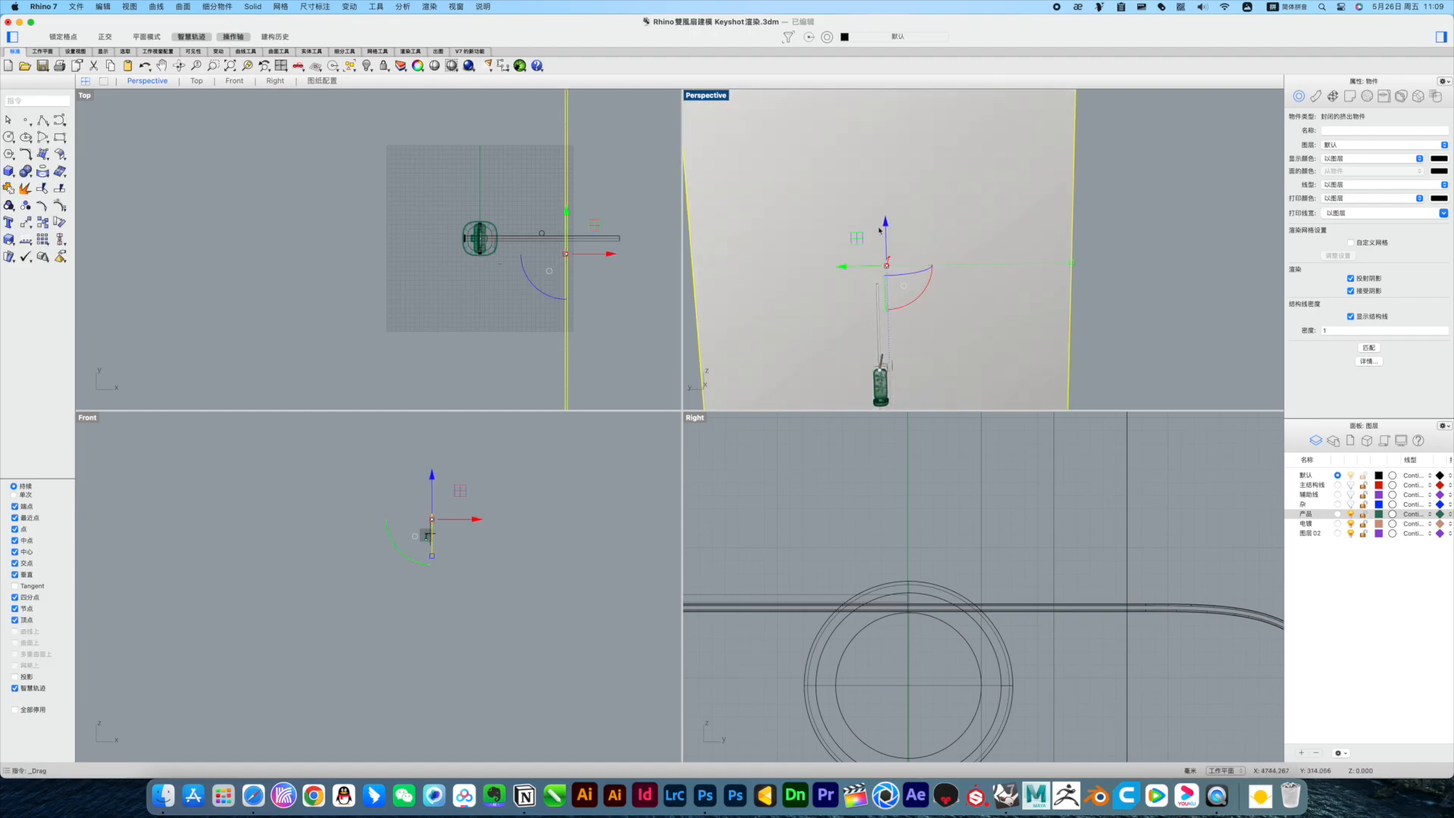
drag(938, 357, 937, 345)
Step: Try rotating the backdrop wall diagonally in the Top view, then undo the change
right_drag(1007, 322, 936, 312)
scroll(936, 311, up, 10)
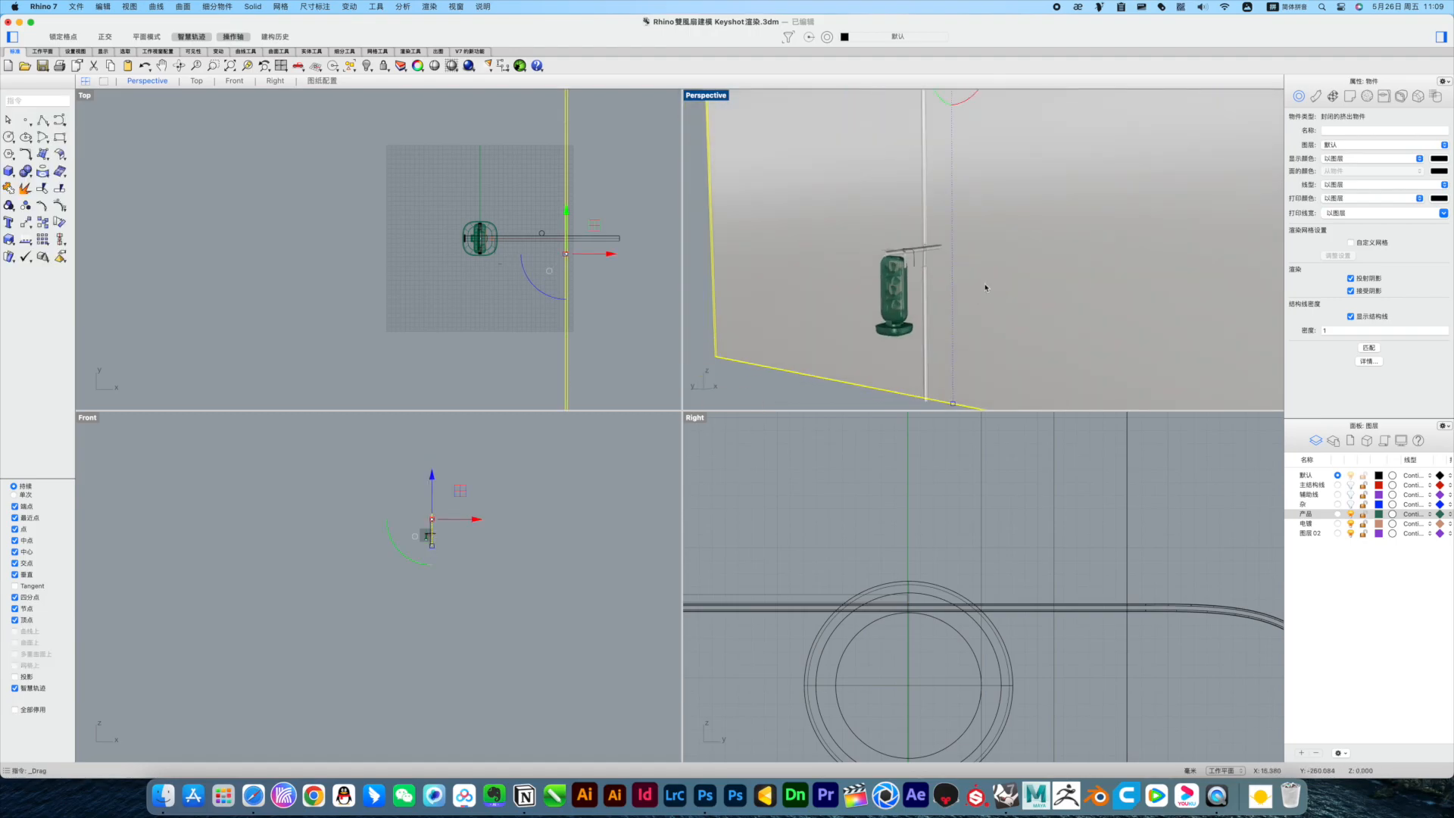
drag(536, 288, 610, 157)
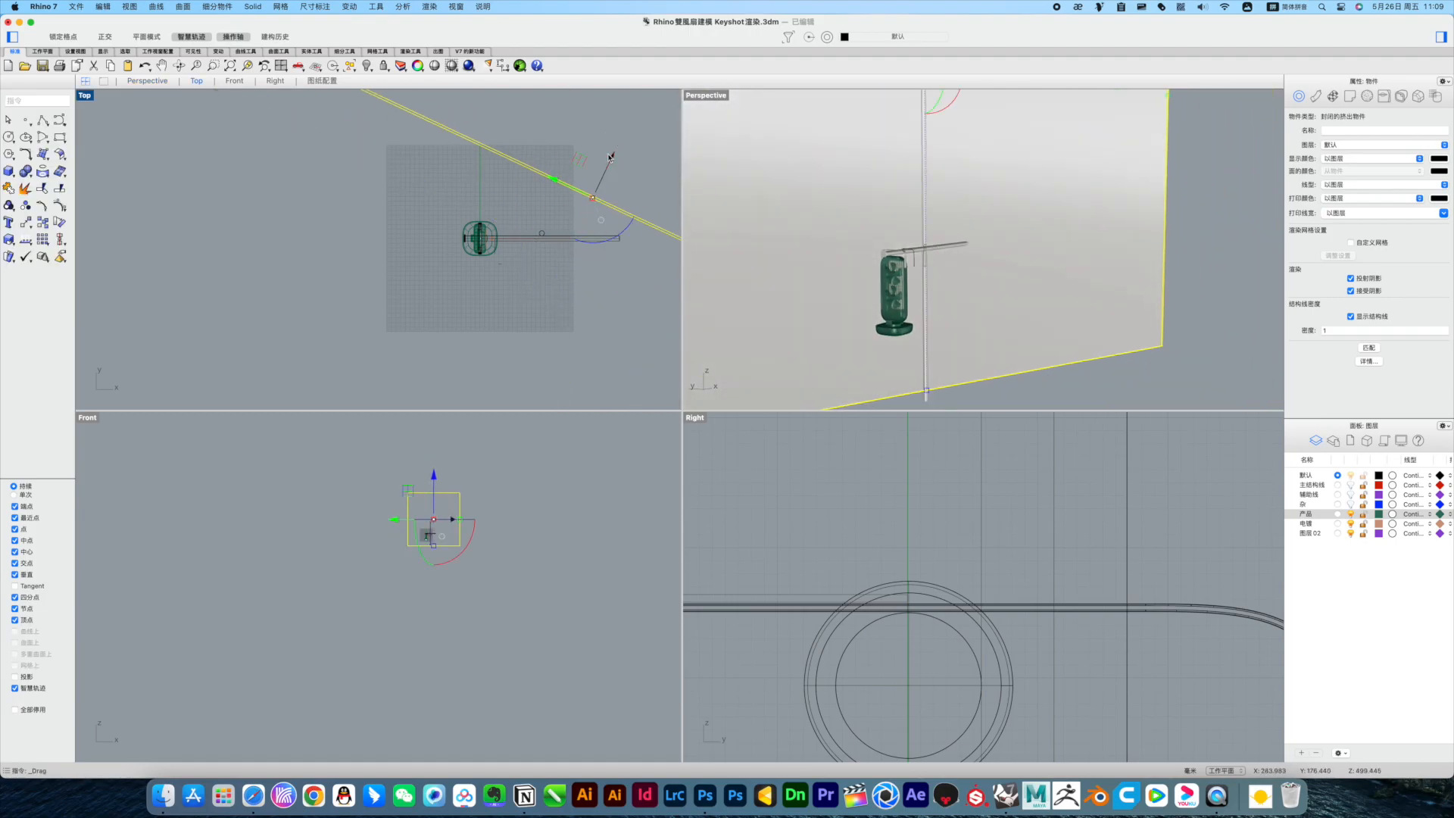
key(super+z)
key(super+z)
Step: Resize the backdrop wall and reposition it and the scene parts around the fan
shift+drag(526, 271, 599, 364)
drag(565, 210, 566, 145)
mouse_move(921, 262)
right_down()
mouse_move(857, 254)
mouse_move(908, 247)
right_up()
scroll(856, 253, up, 8)
scroll(425, 523, up, 12)
drag(464, 672, 464, 597)
drag(646, 505, 563, 504)
drag(437, 478, 439, 568)
Step: Clear the selection, save the model and switch to KeyShot 11
click(606, 606)
key(super+s)
click(885, 795)
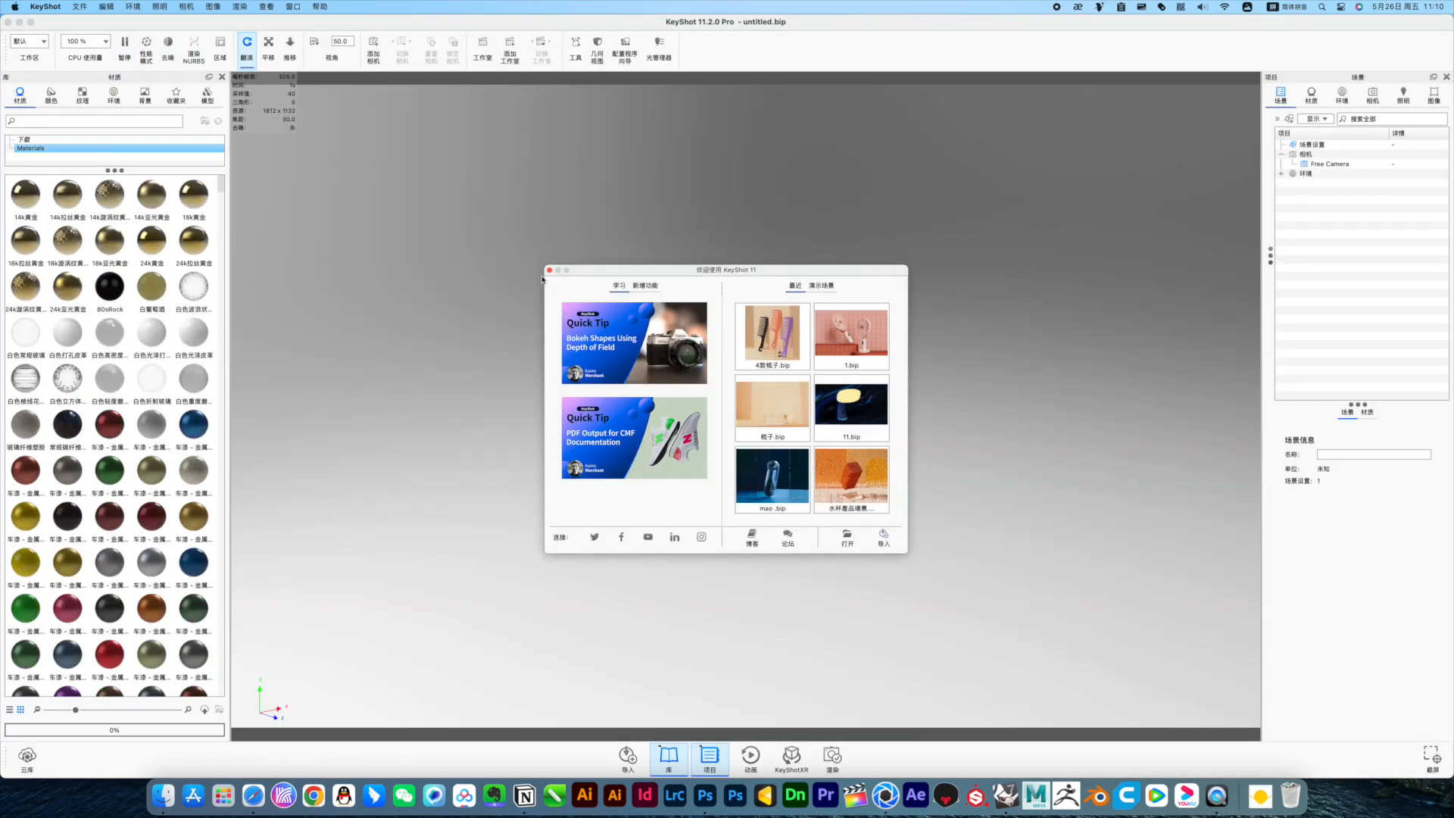
Step: Dismiss the welcome window, load the library model 环境 (2) into the empty scene and review its lighting, camera and image settings
click(546, 272)
click(207, 94)
drag(118, 337, 120, 227)
drag(137, 345, 765, 520)
click(1404, 95)
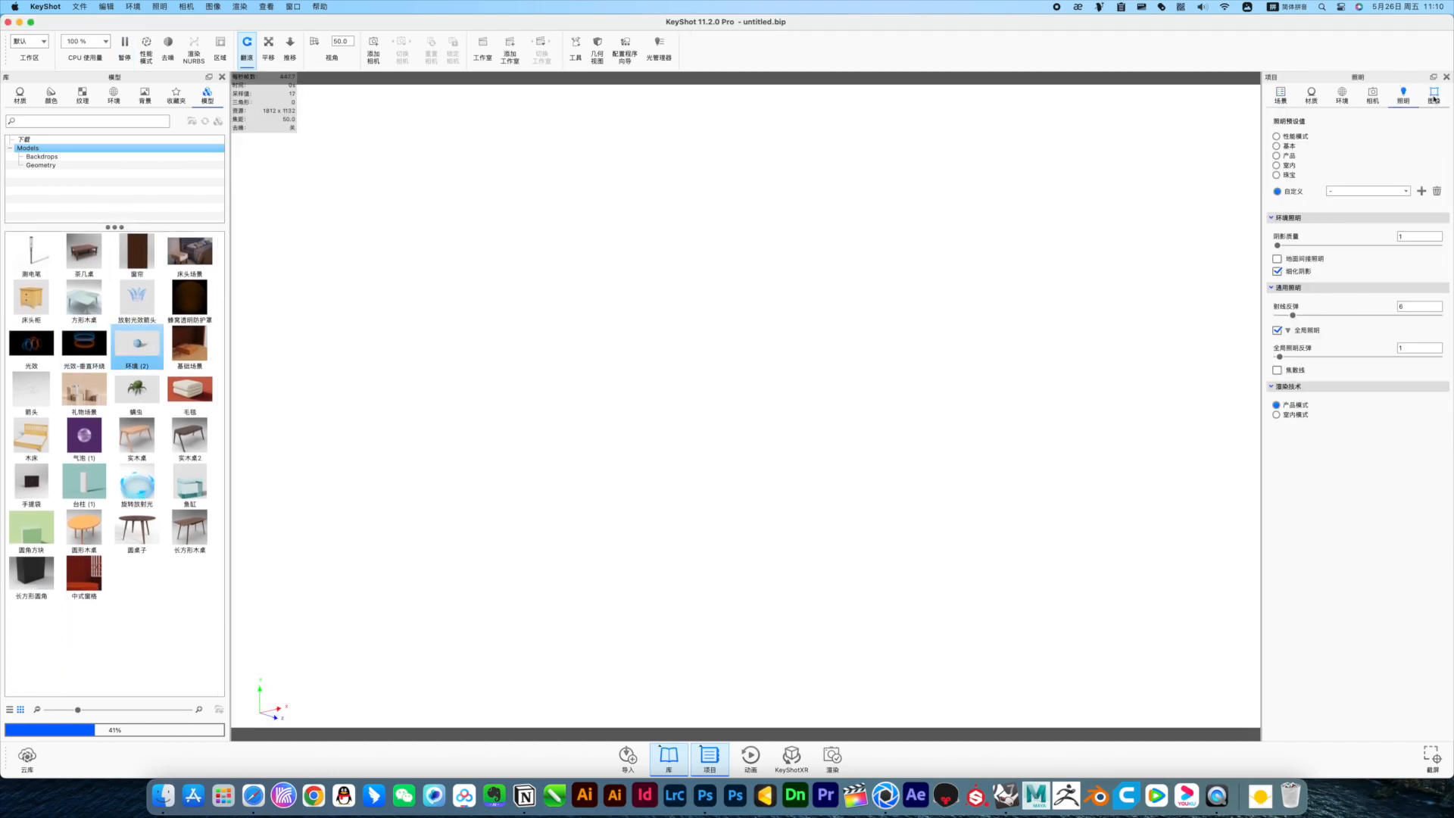
click(1432, 97)
click(1403, 95)
click(1373, 96)
click(1281, 97)
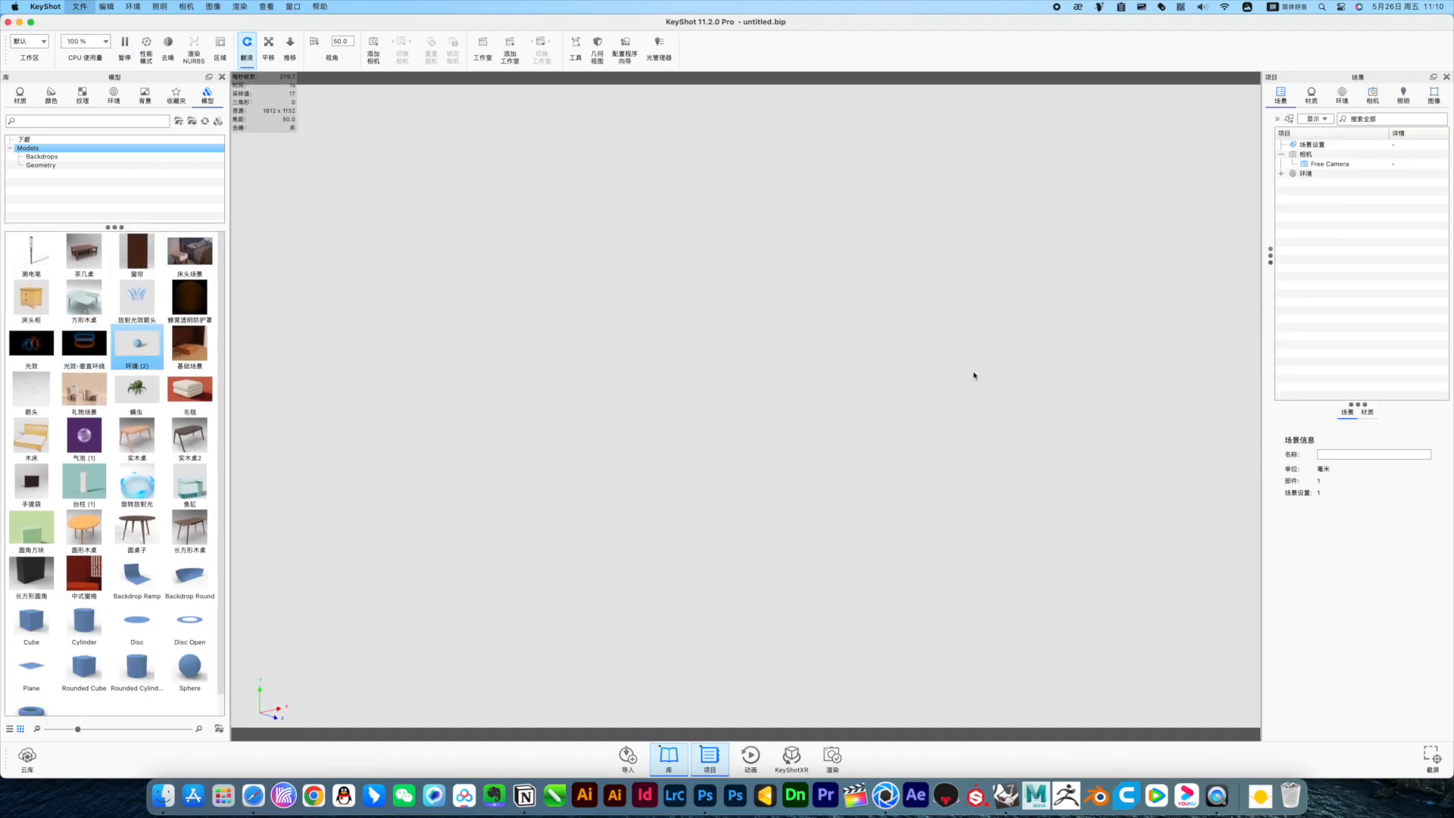
Step: Import the Rhino雙風扇建模 Keyshot渲染.3dm model into the scene
key(super+i)
click(445, 284)
double_click(588, 154)
double_click(528, 163)
double_click(527, 183)
click(838, 575)
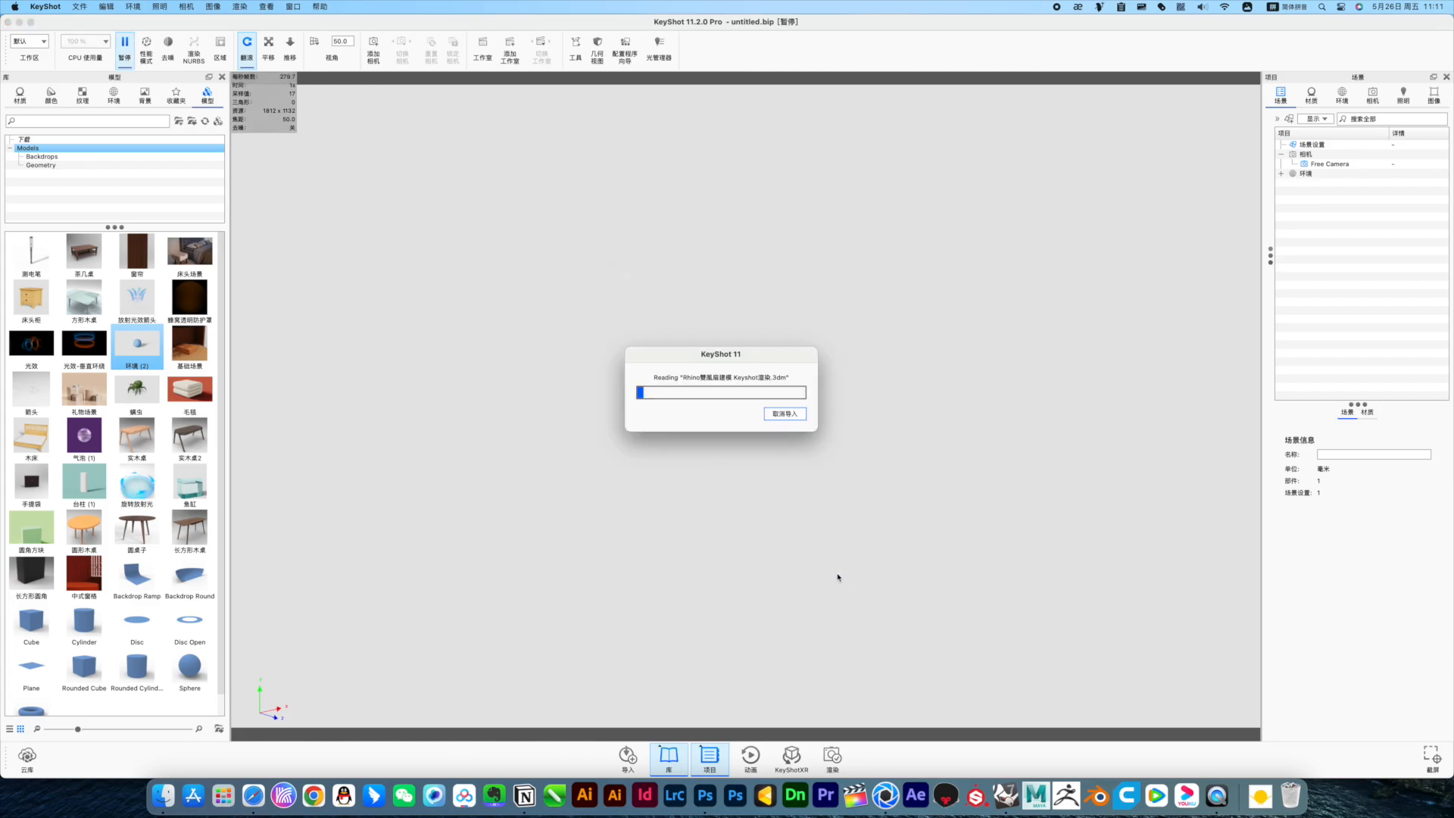
Step: Expand the imported model, select the 产品 group and frame the view on the fan
click(1292, 155)
right_click(1342, 177)
click(993, 405)
right_click(825, 467)
click(874, 388)
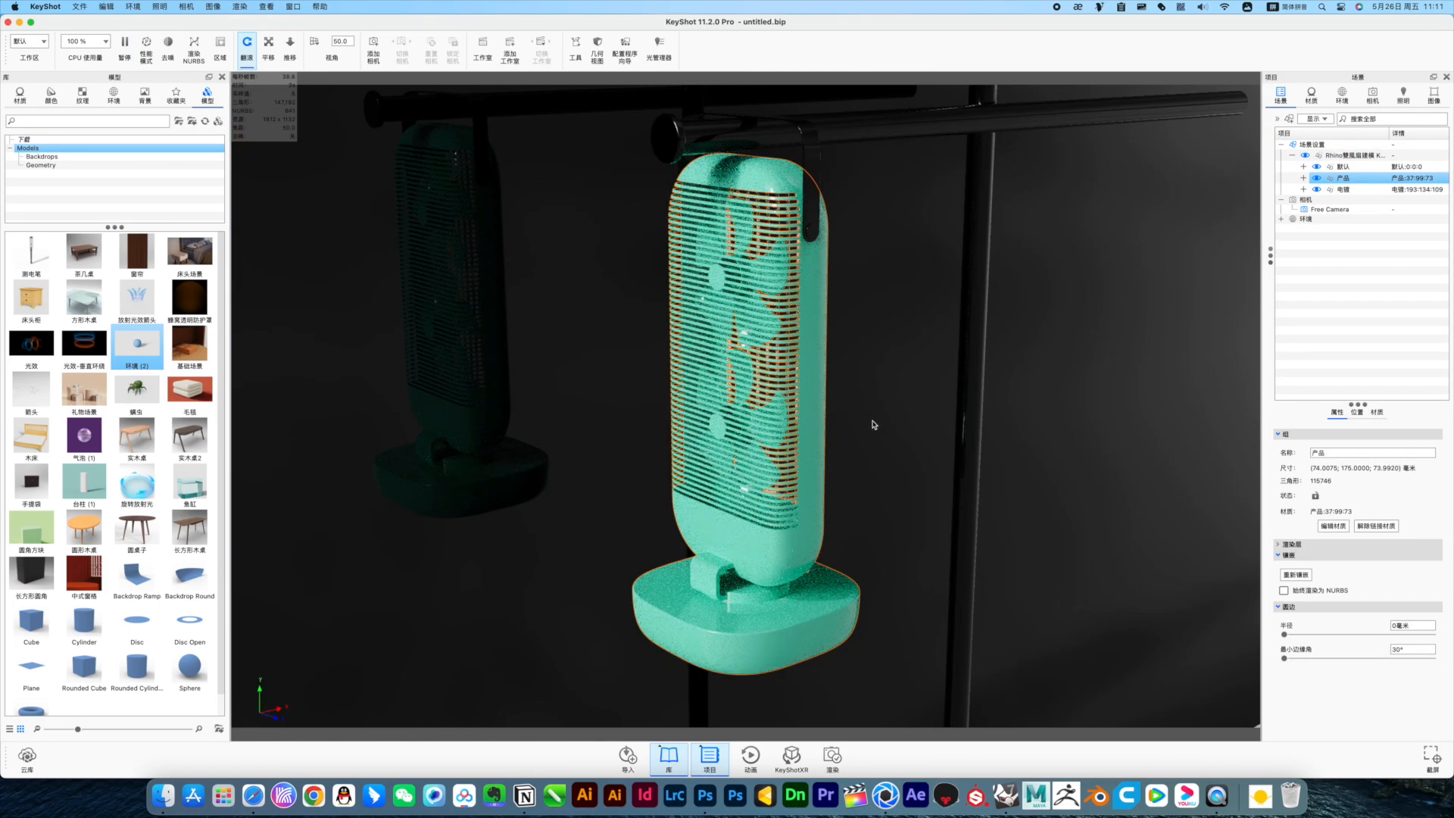
middle_drag(874, 425, 934, 458)
drag(902, 445, 1088, 432)
Step: Change the backdrop's default material to the Diffuse type (漫反射) and give it a muted pink colour from the saved swatches
double_click(1158, 434)
click(1418, 159)
click(1421, 188)
click(1419, 160)
click(1434, 196)
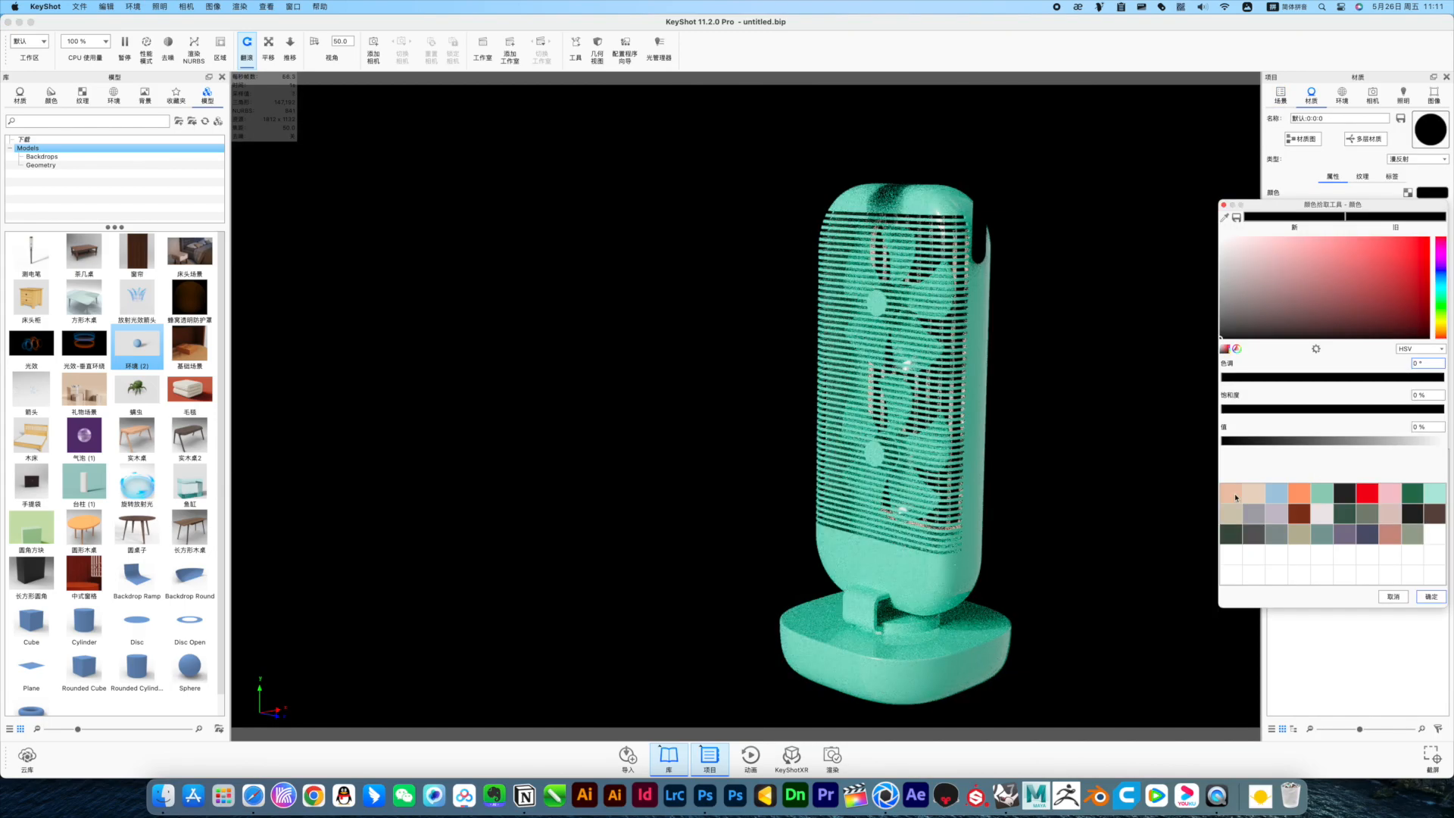
click(1389, 534)
click(1432, 597)
Step: Adjust the backdrop colour to a deeper terracotta with about 35 % saturation and medium brightness
click(1431, 194)
click(1346, 440)
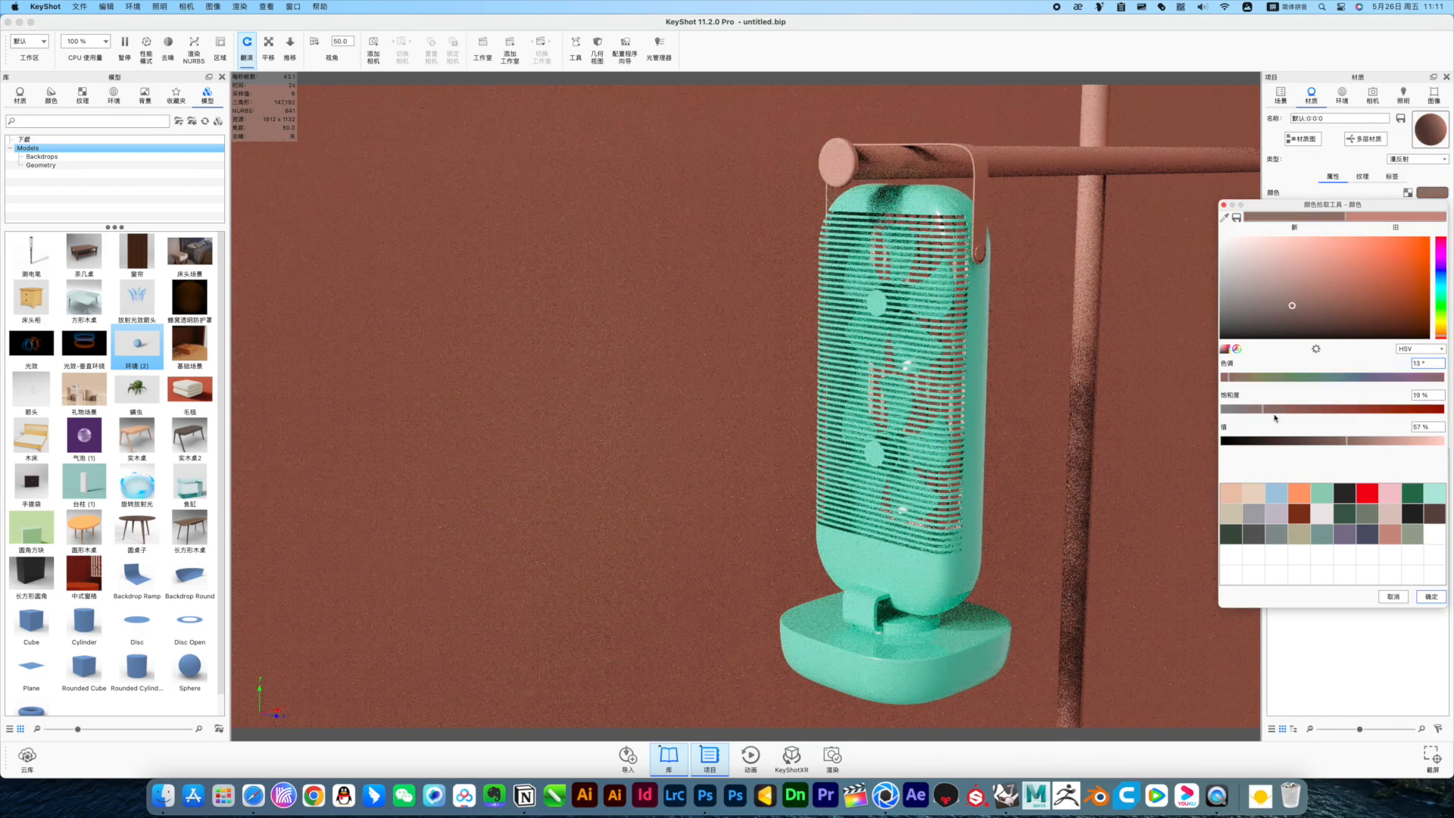
click(1315, 442)
click(1294, 411)
click(1351, 441)
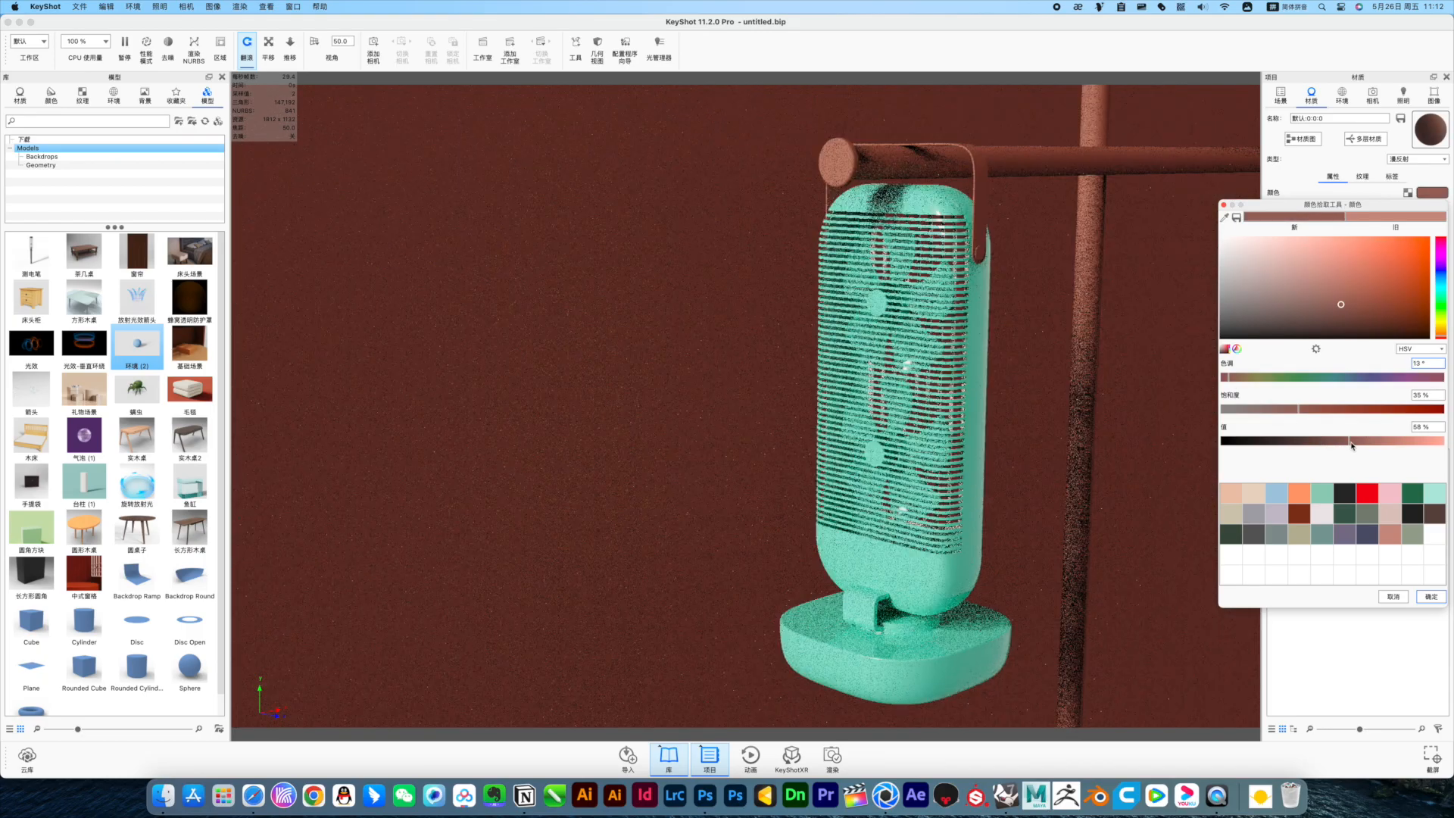
click(1361, 441)
click(1430, 597)
Step: Apply the Aversis_Bathroom_3k environment to the scene and set its brightness to 0.654
click(1342, 95)
click(1320, 118)
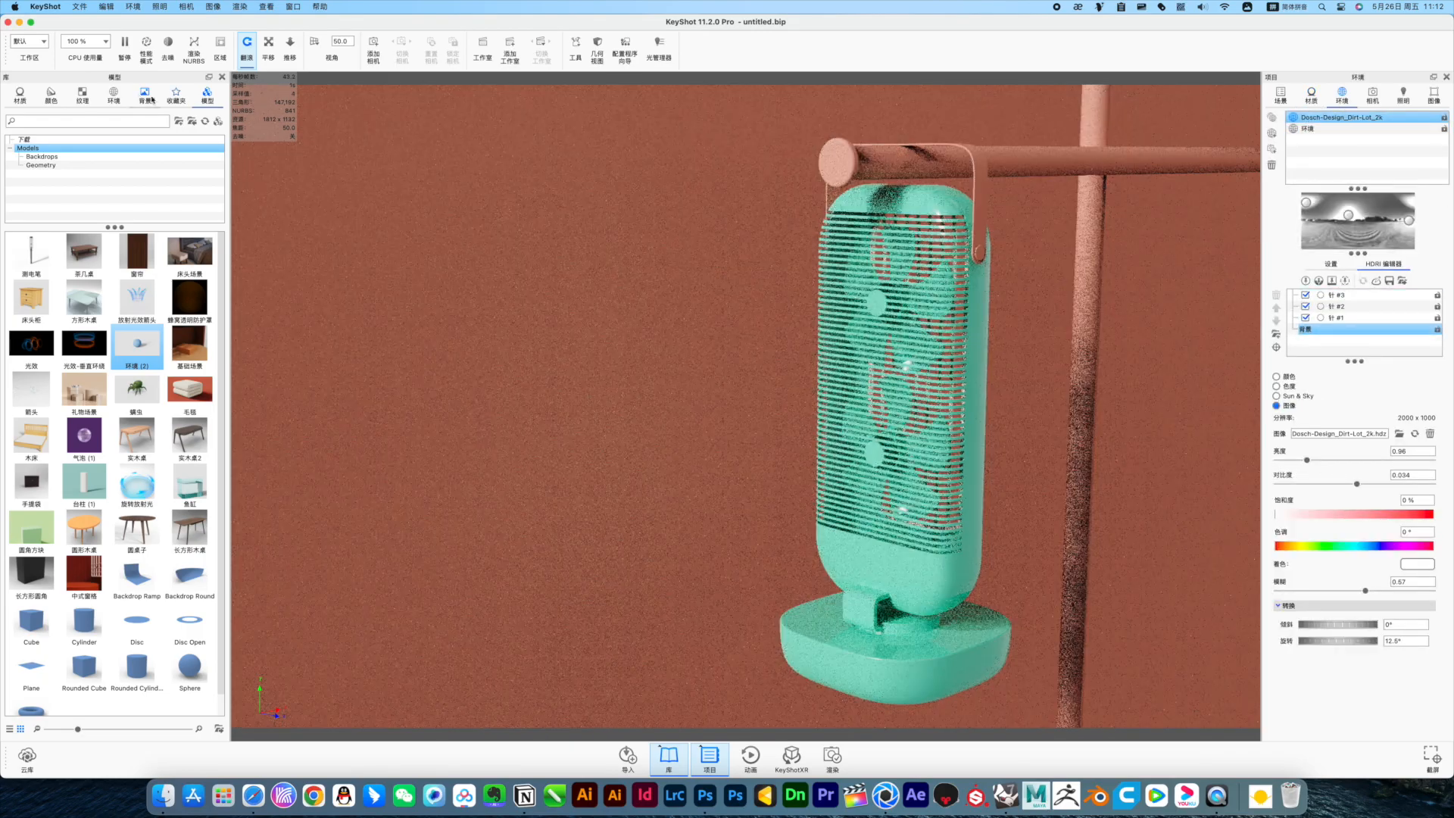
click(114, 95)
scroll(104, 524, down, 8)
drag(68, 410, 1212, 212)
scroll(1213, 213, down, 2)
click(1276, 514)
click(1330, 264)
click(1330, 322)
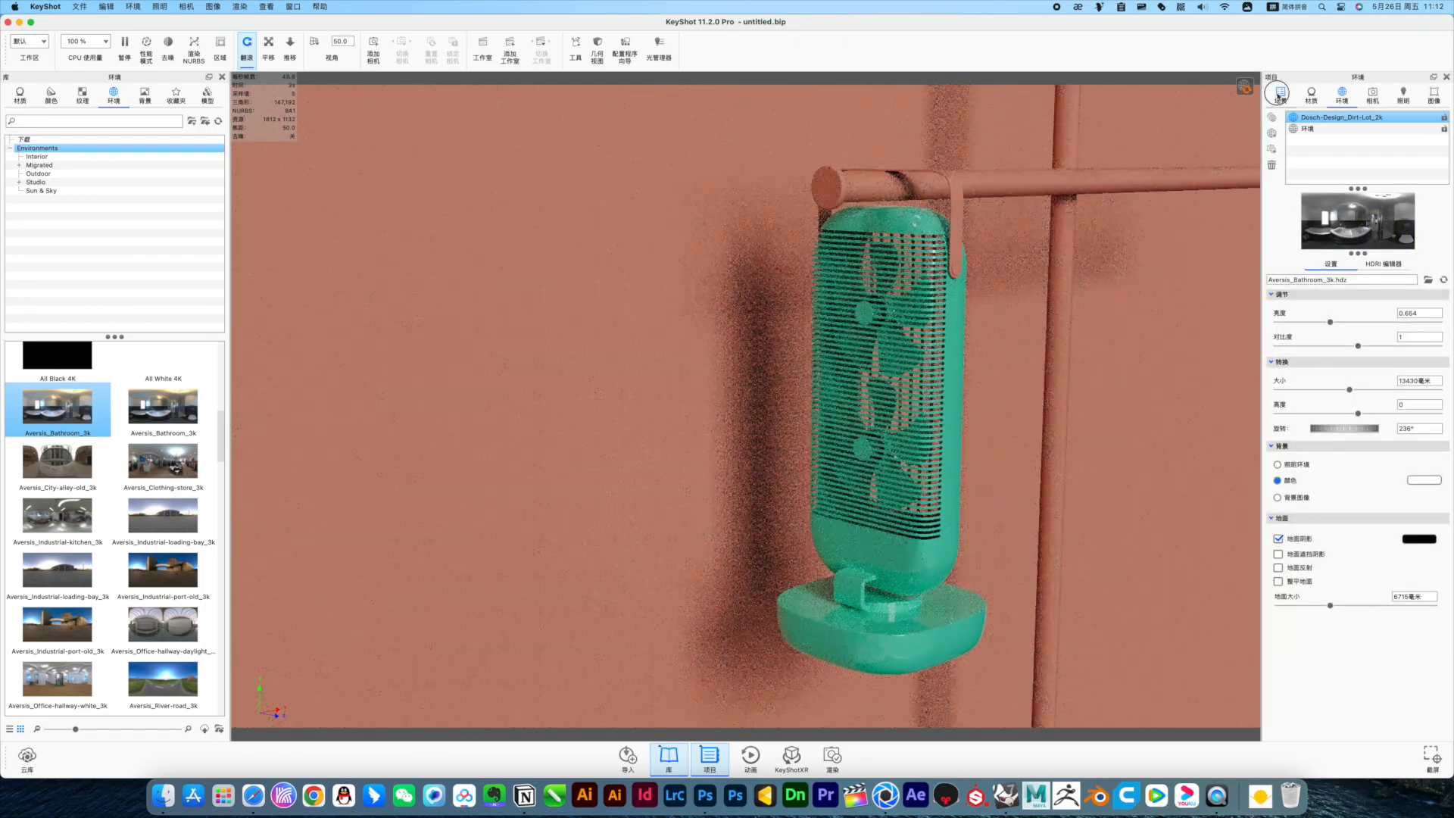
Step: Select the horizontal rod, its end cap and the vertical pole, and apply the 碎花 material to them
click(1280, 94)
click(1073, 247)
shift+click(843, 184)
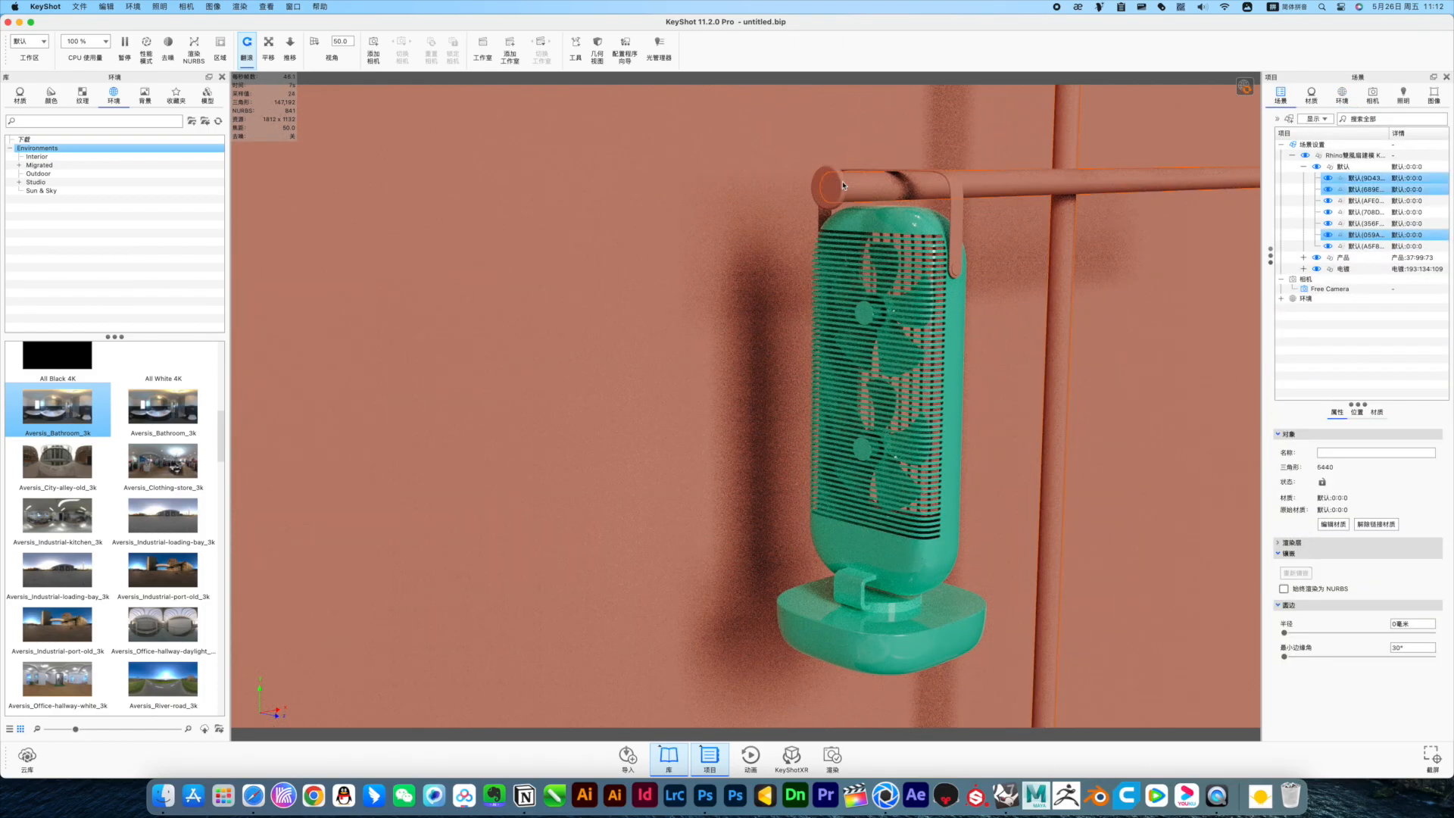
click(23, 103)
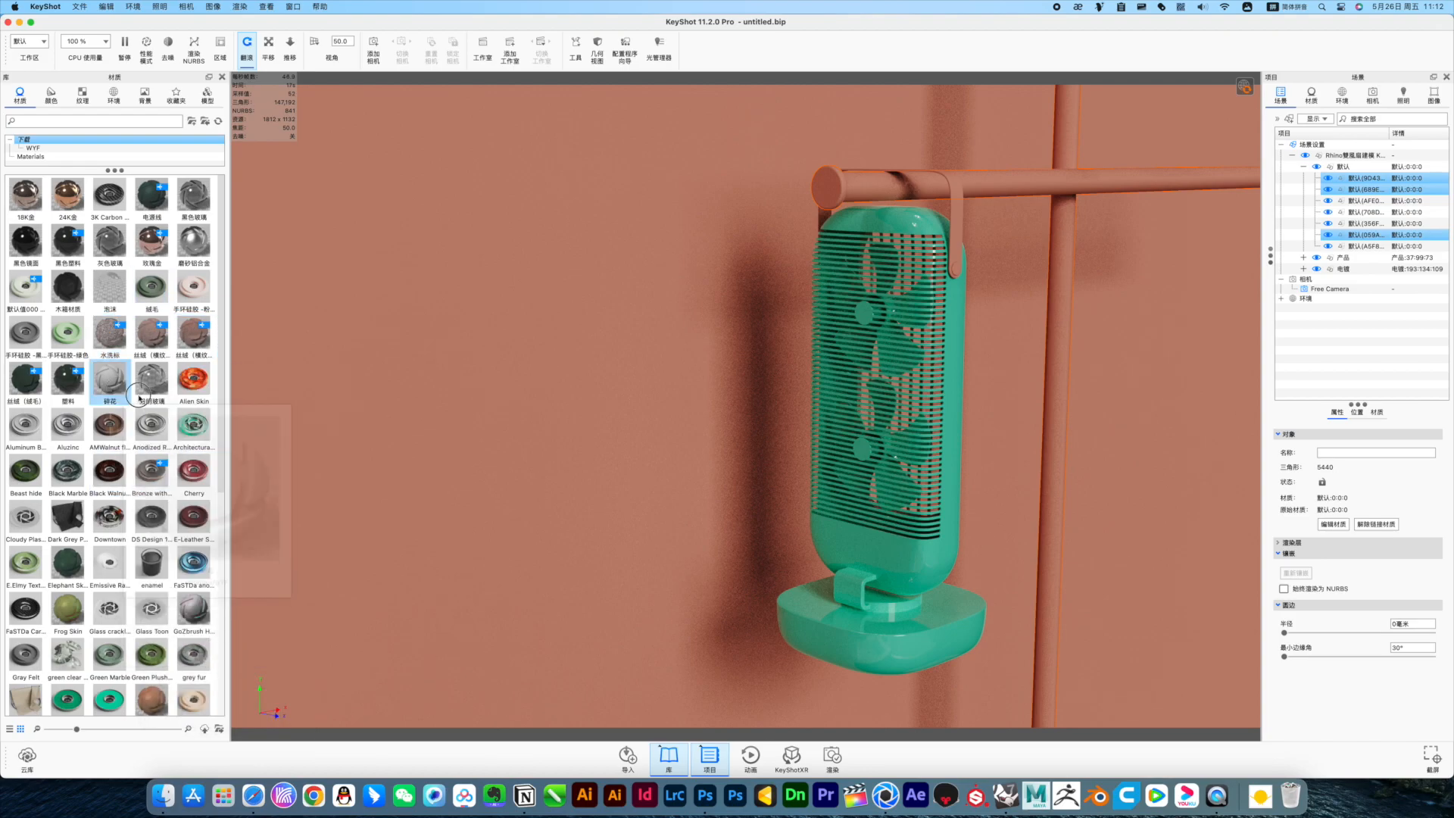
drag(109, 382, 1240, 197)
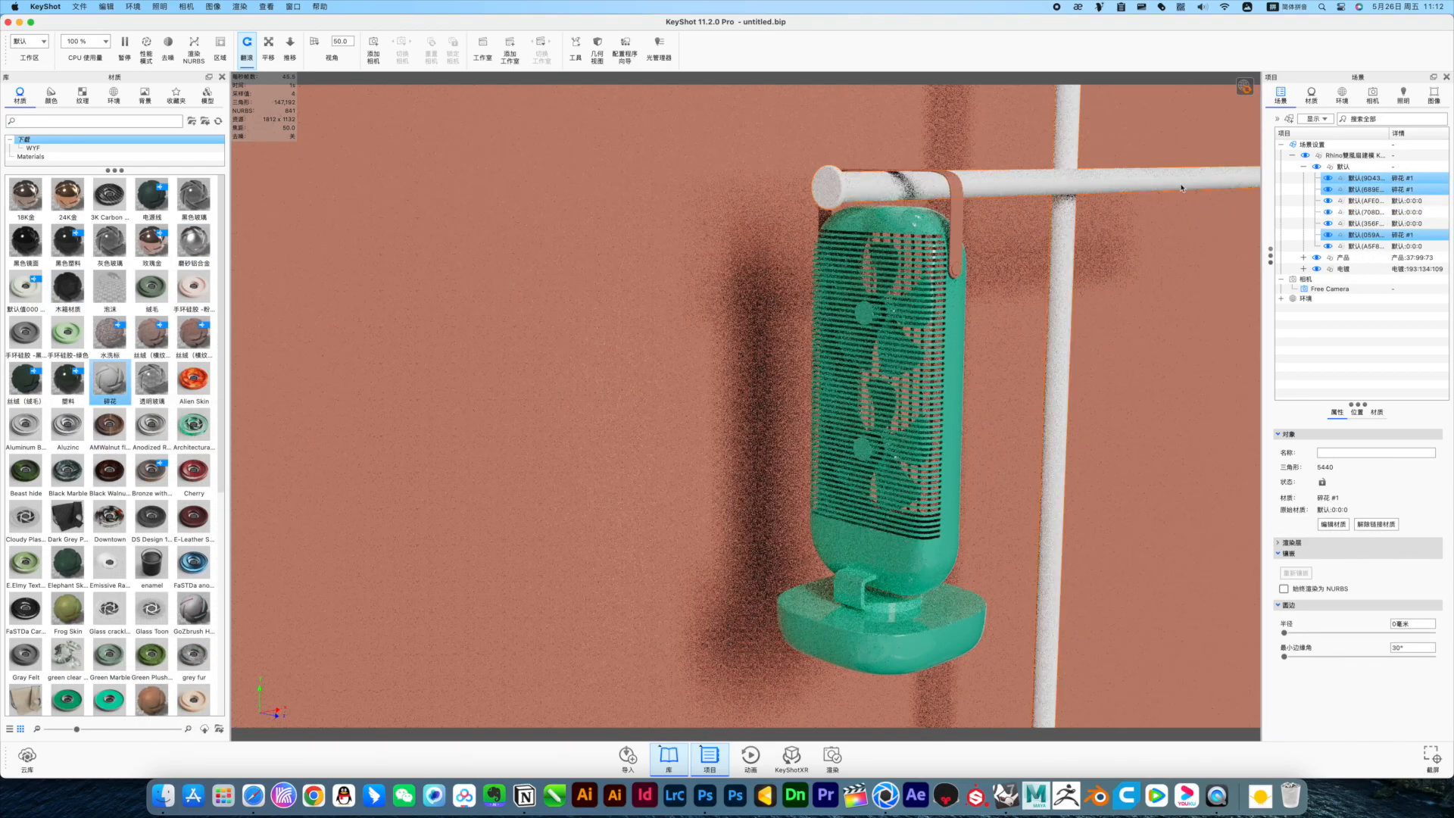
Step: Adjust the texture scale of the first speckle label in the rod's 碎花 material, trying 1 mm and 3 mm
double_click(1240, 197)
click(1392, 177)
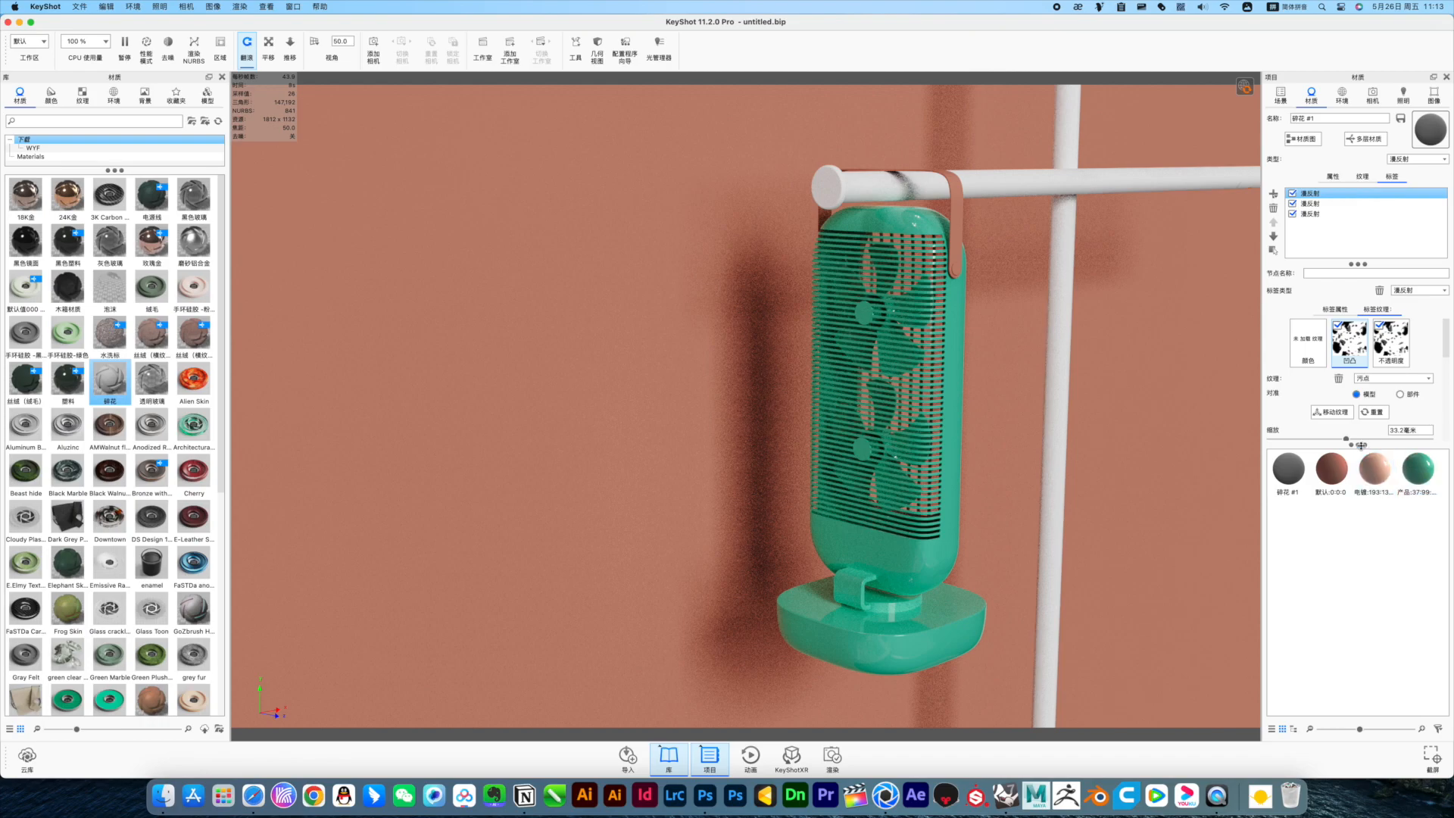
click(1361, 446)
text(1)
click(1410, 482)
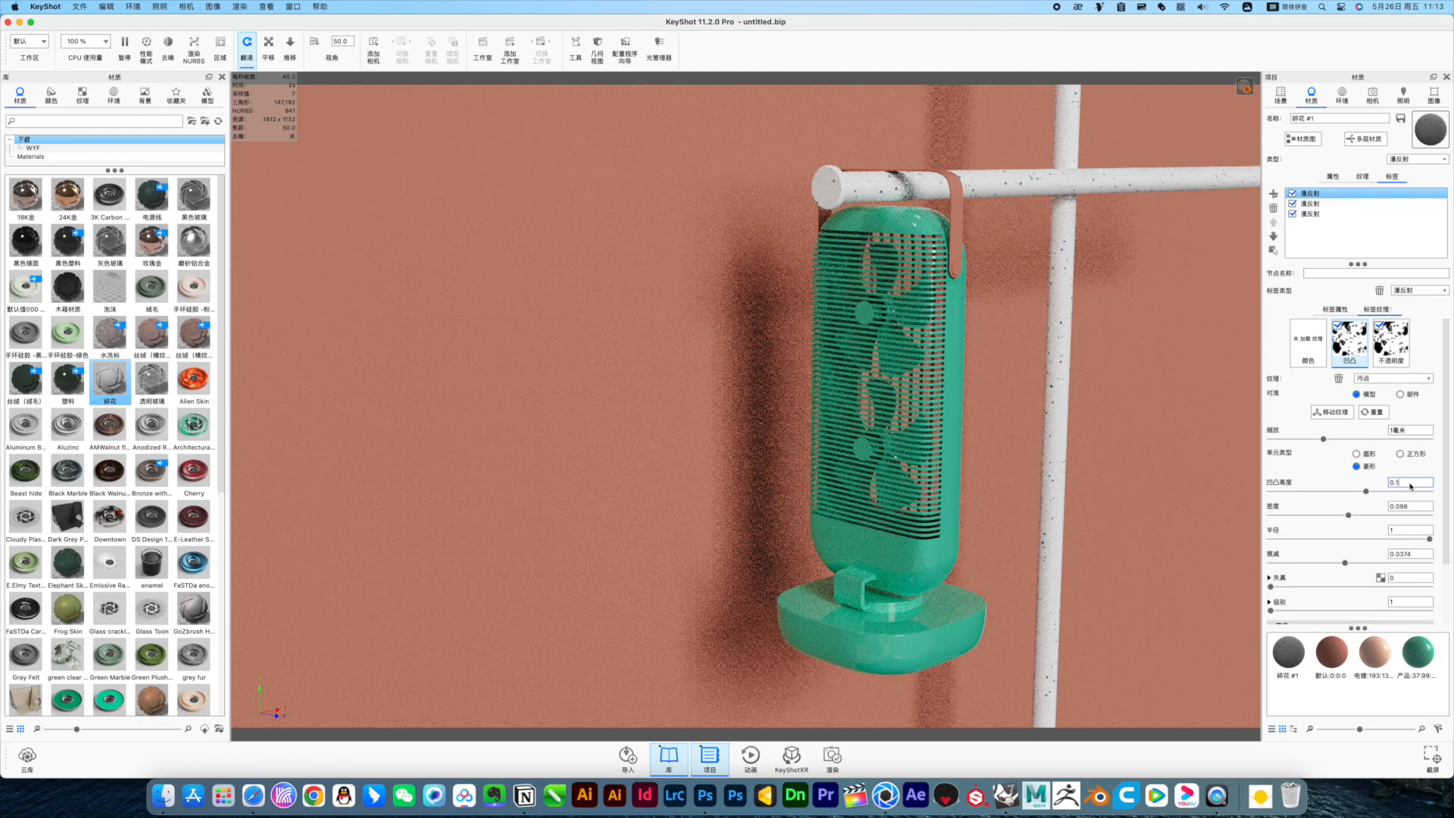
text(3)
click(1409, 482)
Step: Set the texture scale of the second and third speckle labels in the rod's material to 3 mm
double_click(1410, 430)
text(3)
click(1415, 483)
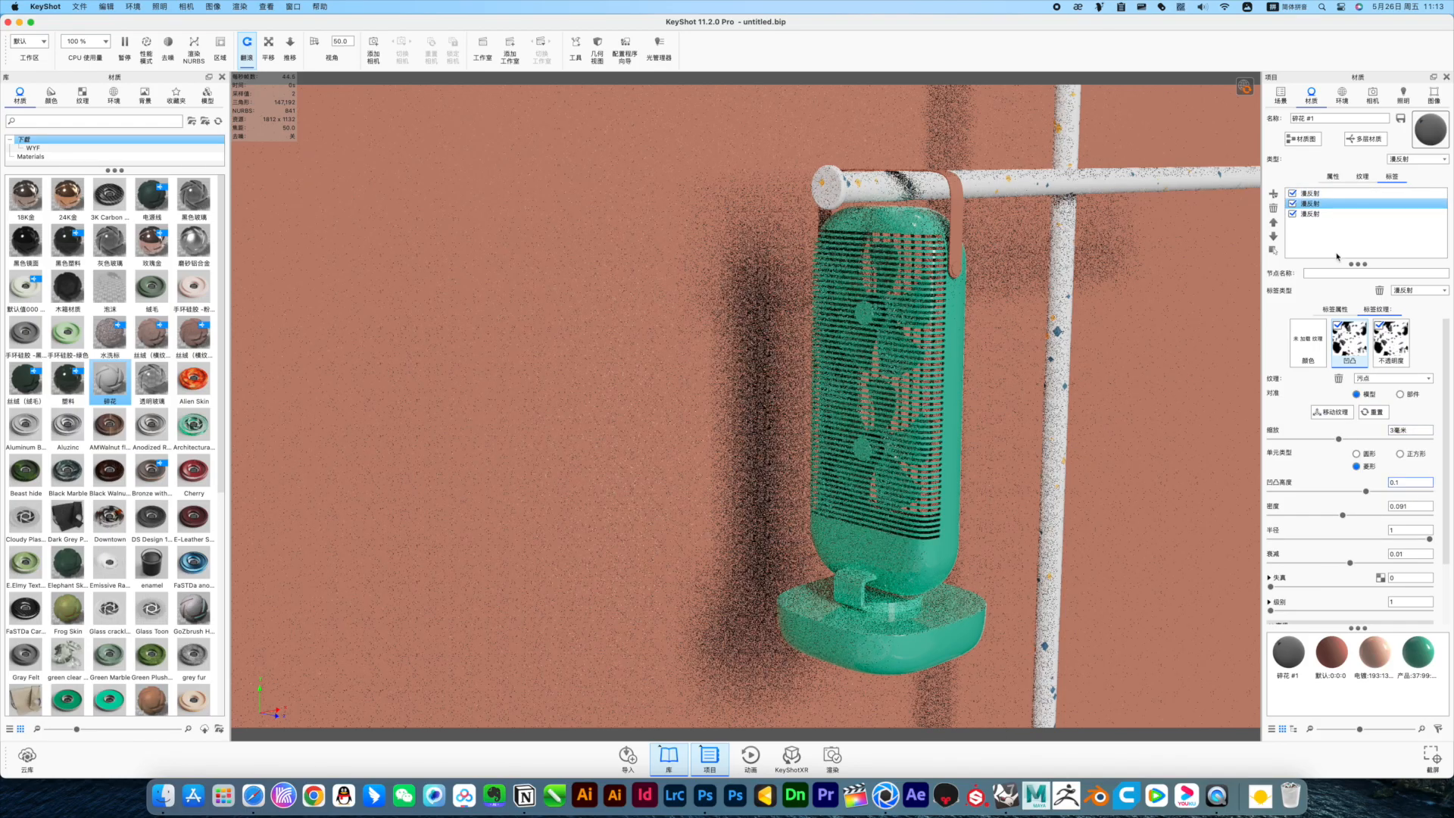
click(1341, 213)
double_click(1411, 430)
text(3)
click(1423, 485)
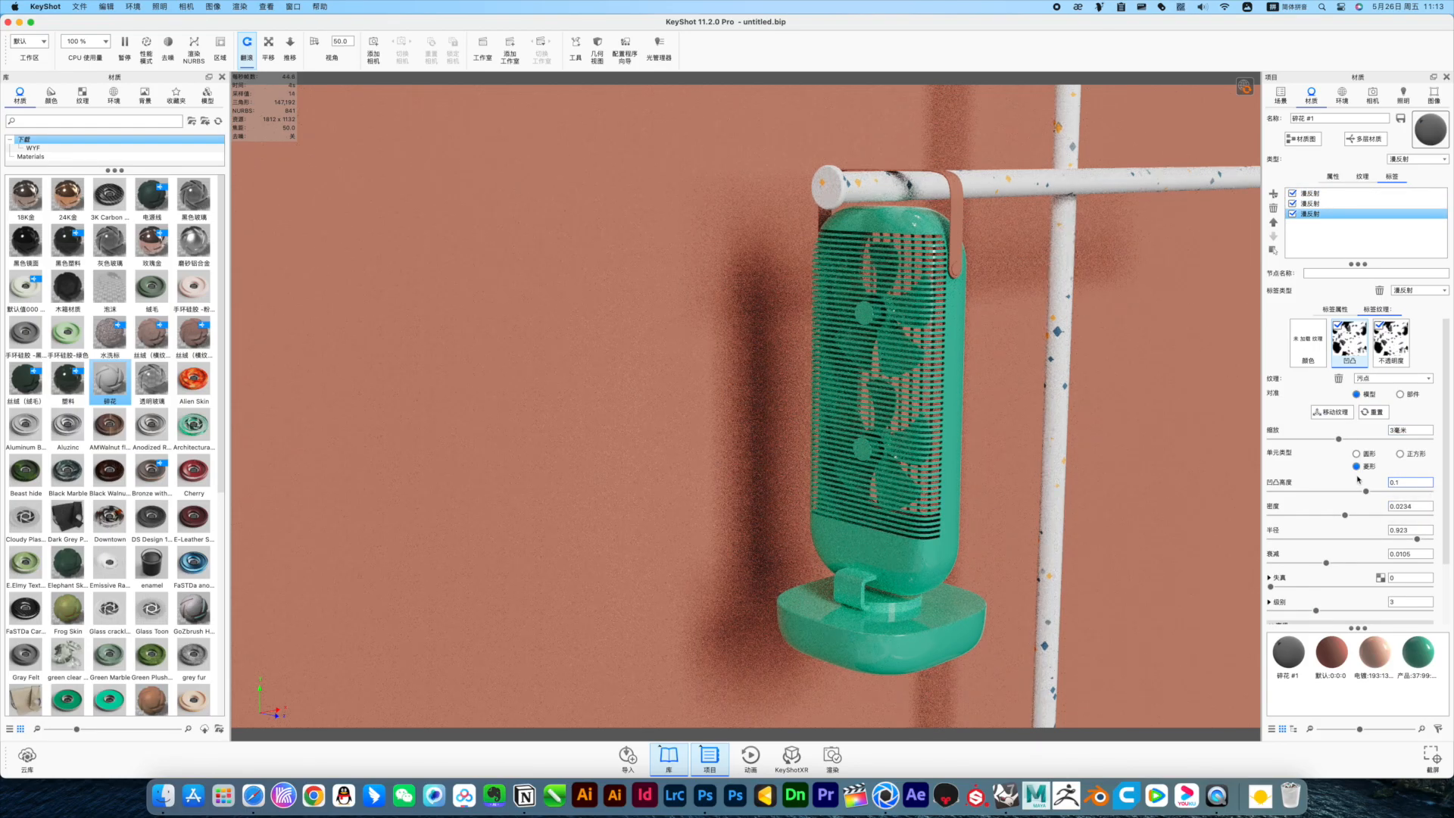
scroll(1327, 590, down, 2)
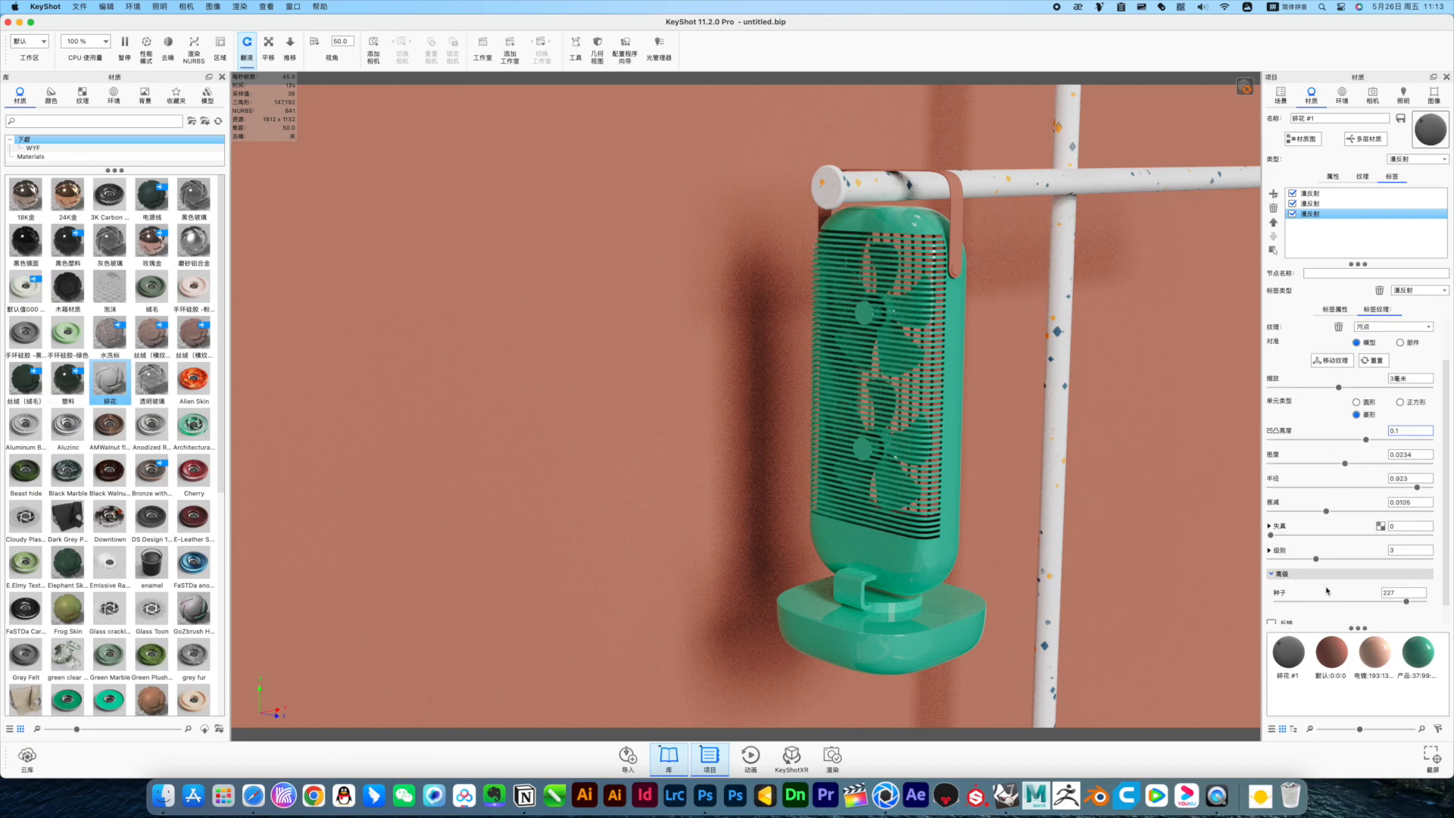
mouse_move(1316, 560)
mouse_down()
mouse_move(1359, 561)
mouse_move(1295, 561)
mouse_move(1315, 561)
mouse_up()
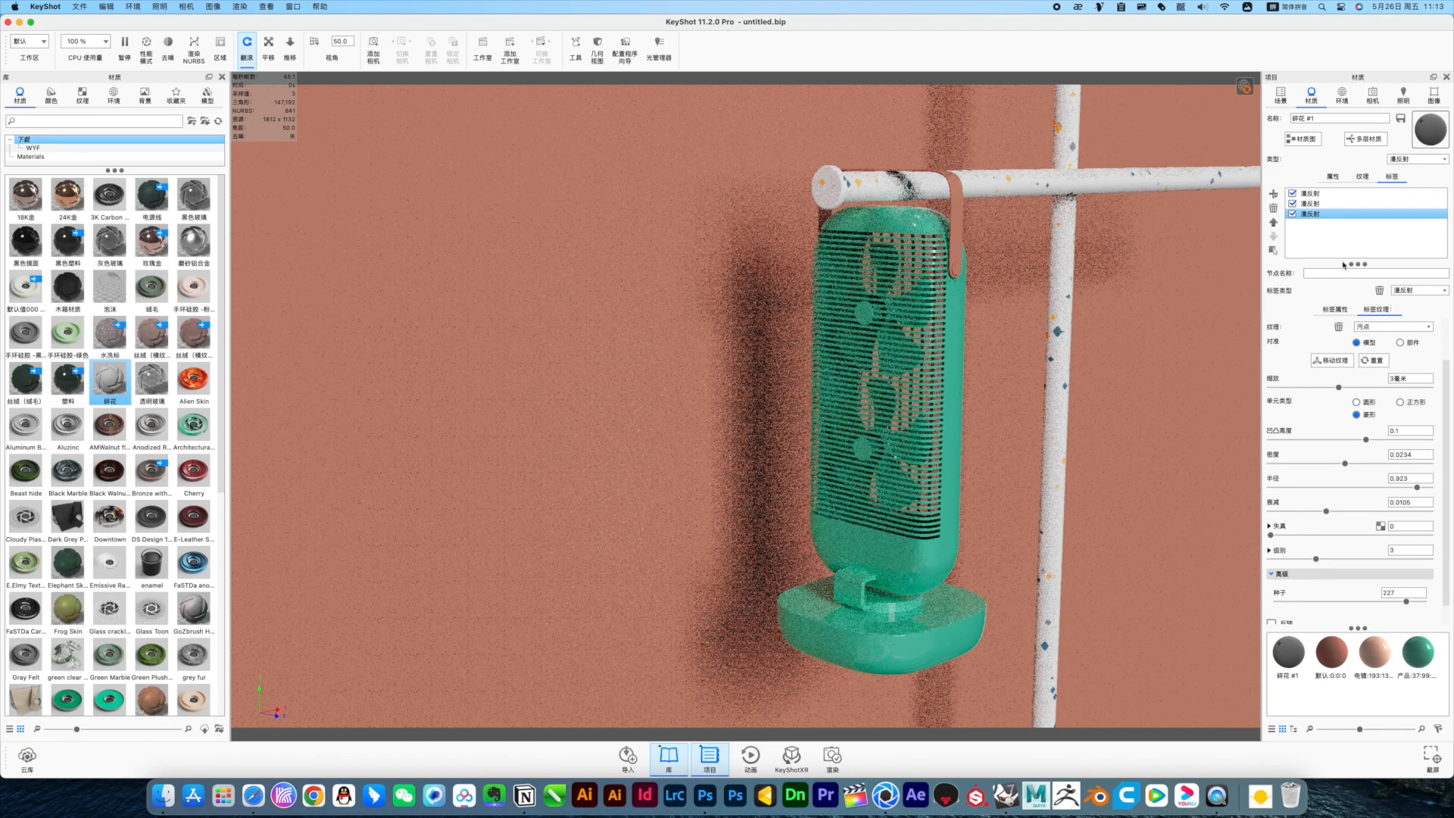
click(1336, 204)
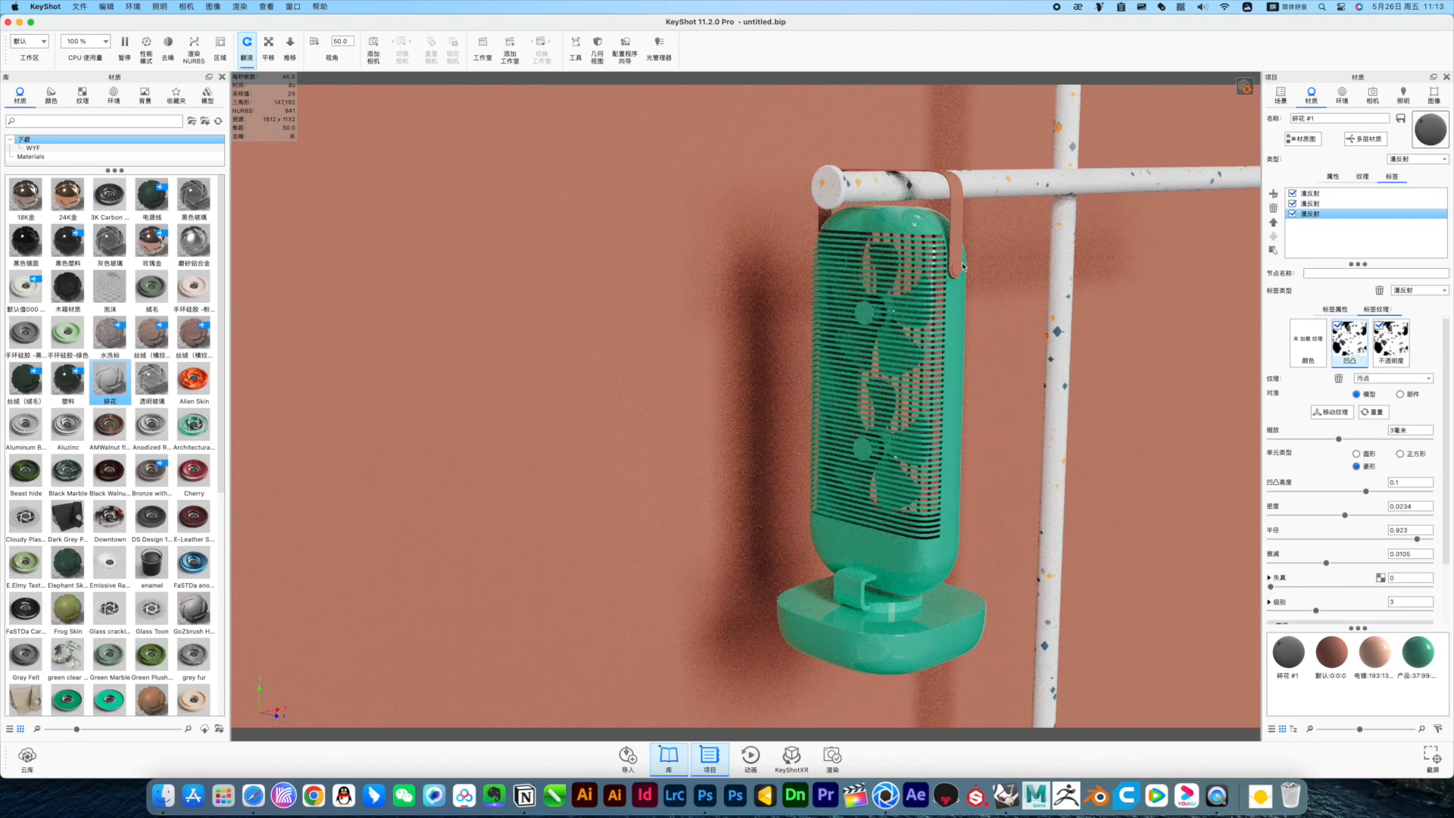
Step: Add a new camera, set its focal length to 200 mm and reframe the fan
click(1279, 95)
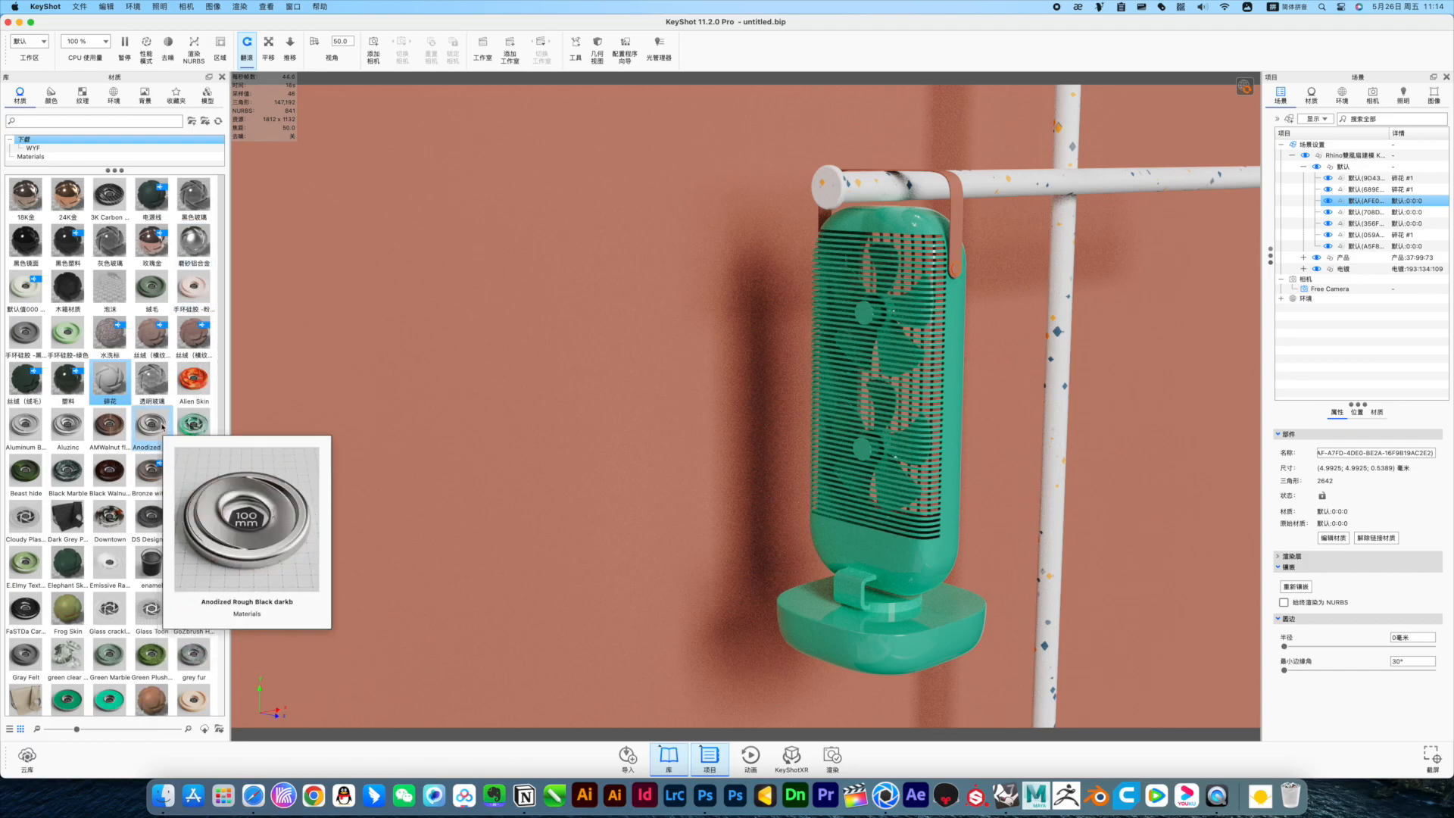
click(1328, 202)
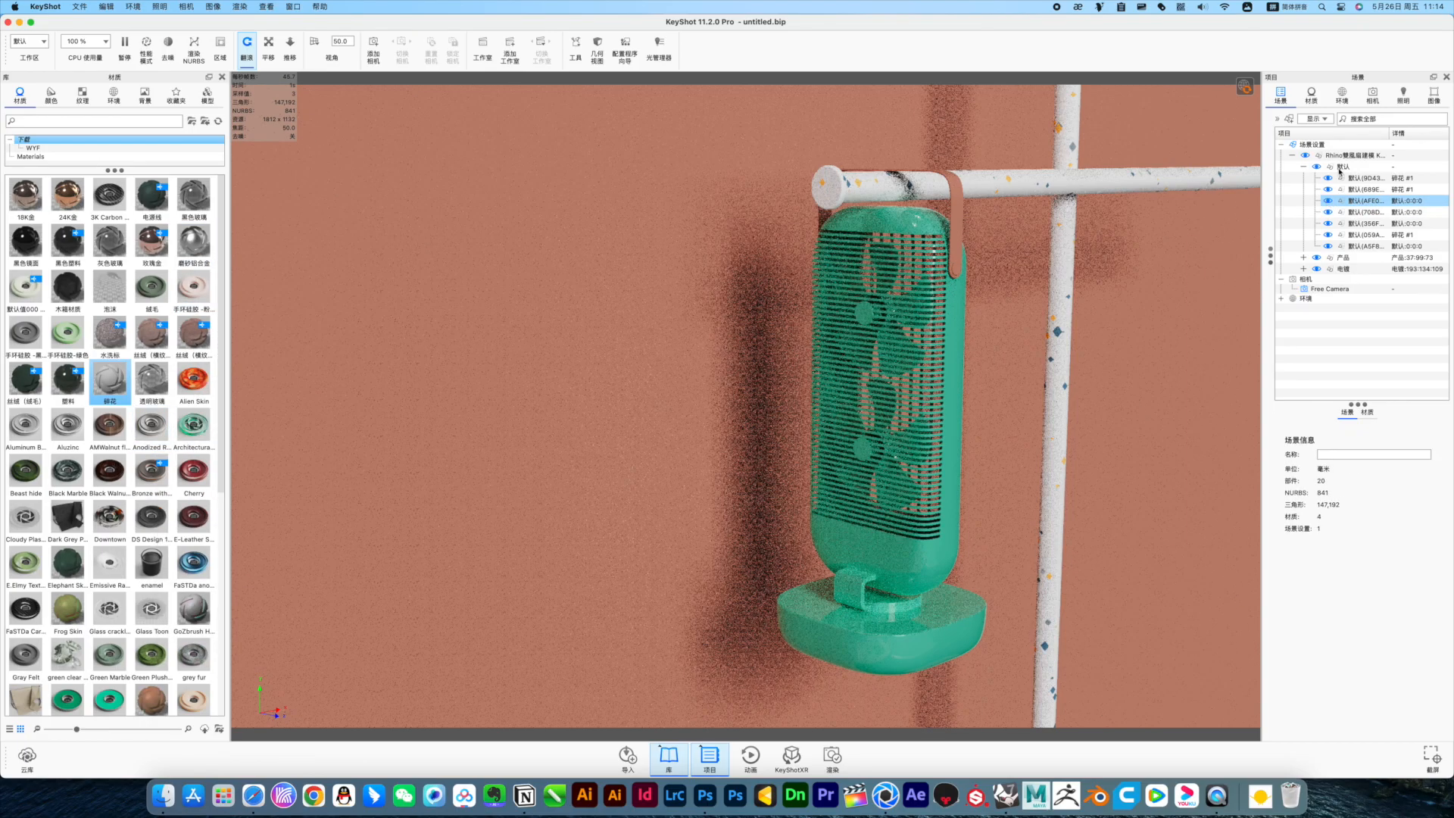
click(1373, 95)
click(1272, 117)
drag(1316, 520, 1439, 522)
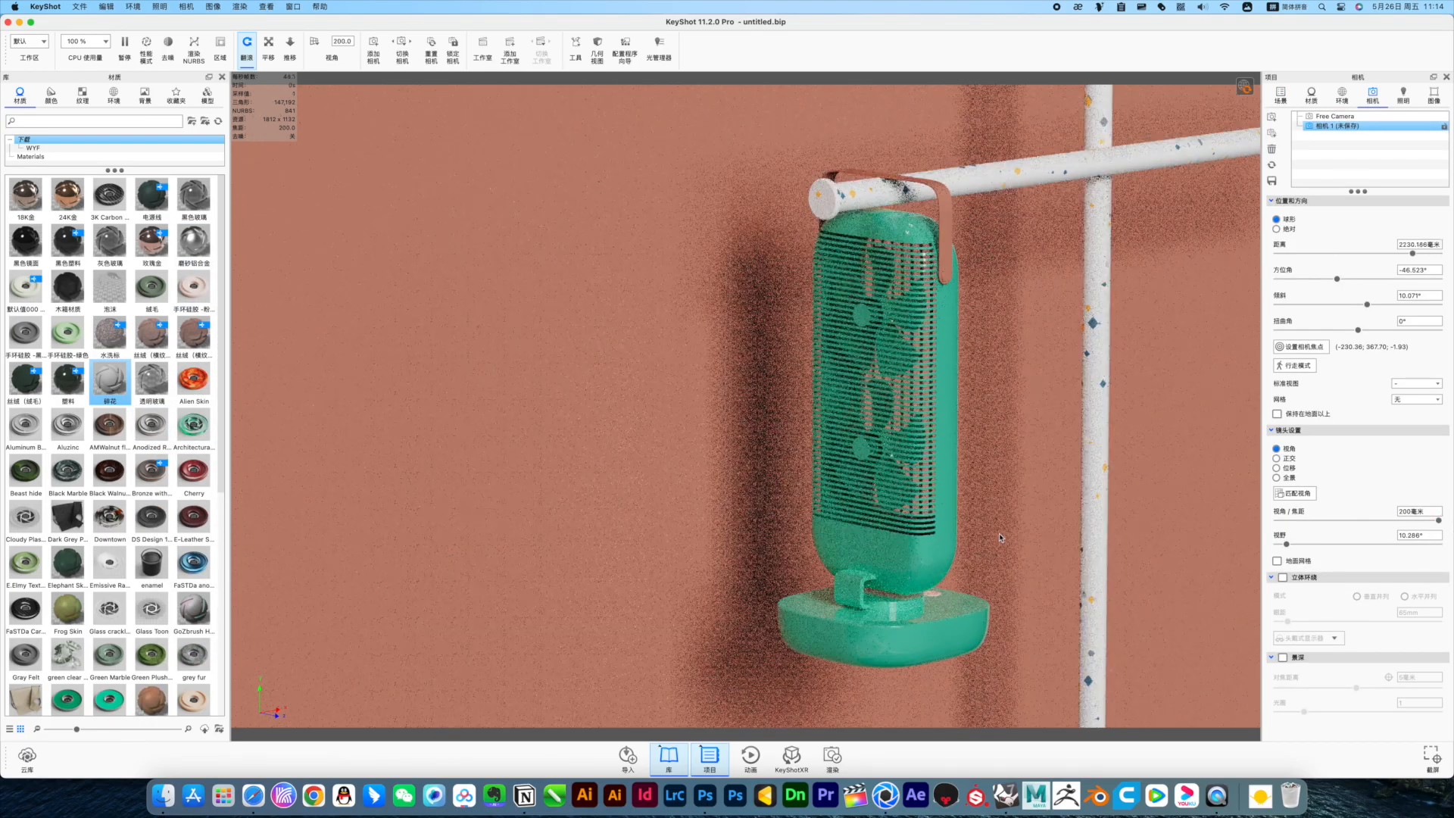
drag(1023, 542, 1042, 522)
Step: Select the 产品 and 电镀 groups and try to reposition them with the Move tool
click(1281, 96)
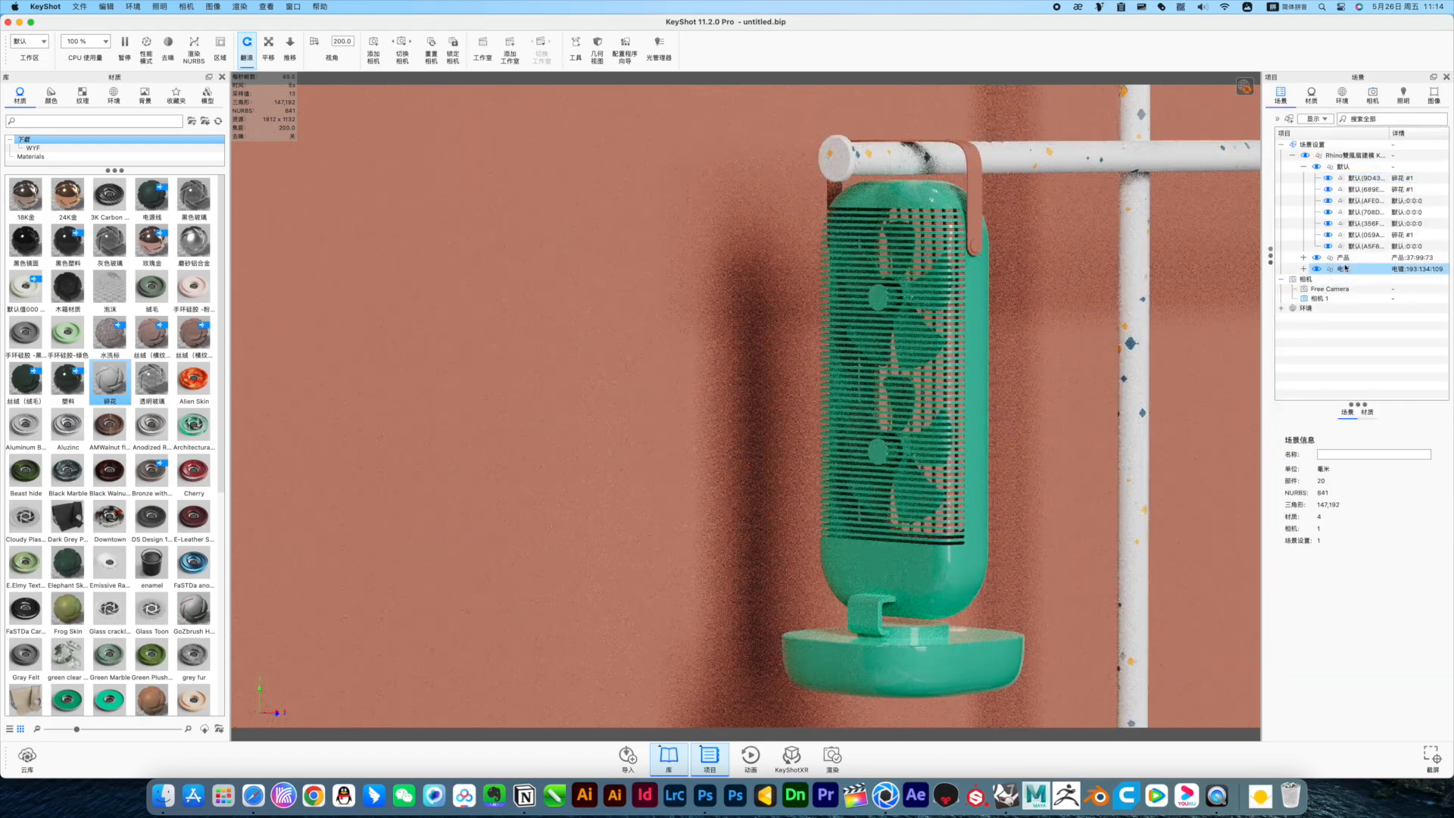
click(1343, 257)
click(1303, 167)
shift+click(1342, 189)
key(super+d)
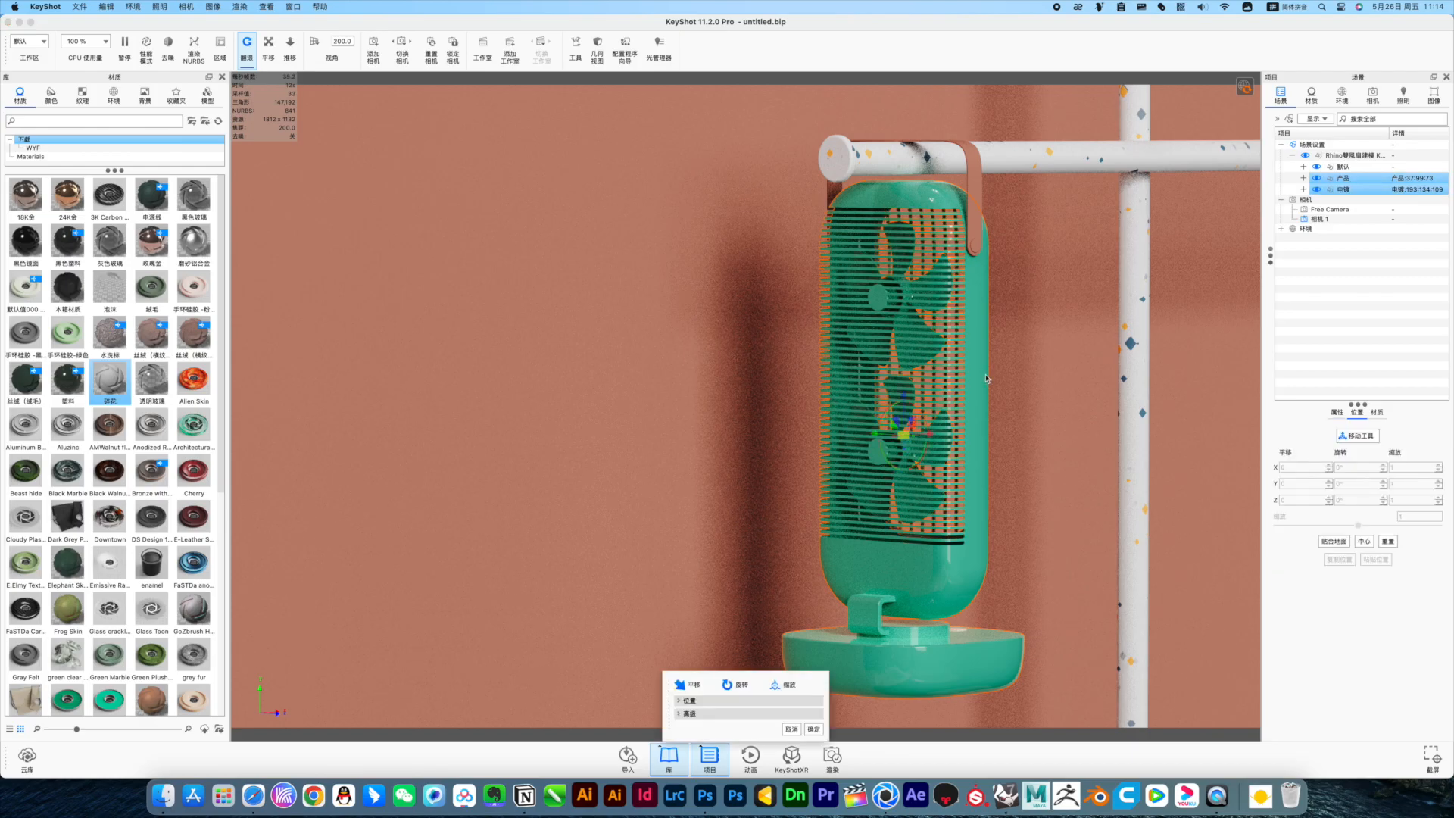
key(o)
Step: Restart KeyShot 11 and switch to the fan model in Rhino
key(super+Tab)
click(885, 794)
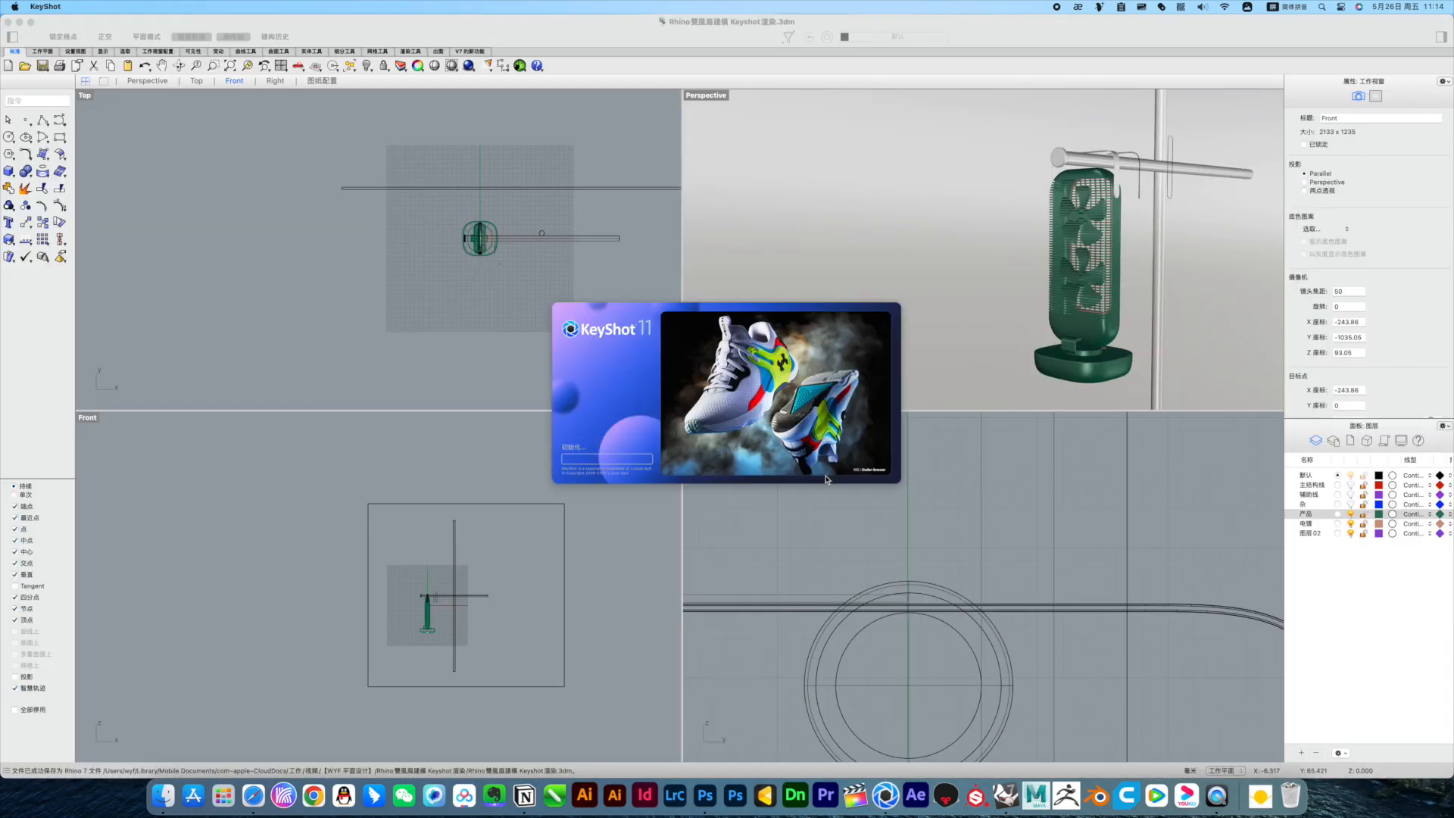
key(ctrl+Up)
click(537, 296)
click(765, 307)
Step: Select the whole fan with its base and handle, and rotate it in the Top view to face the opposite way
click(413, 624)
scroll(415, 618, up, 15)
scroll(530, 485, down, 5)
drag(467, 454, 574, 665)
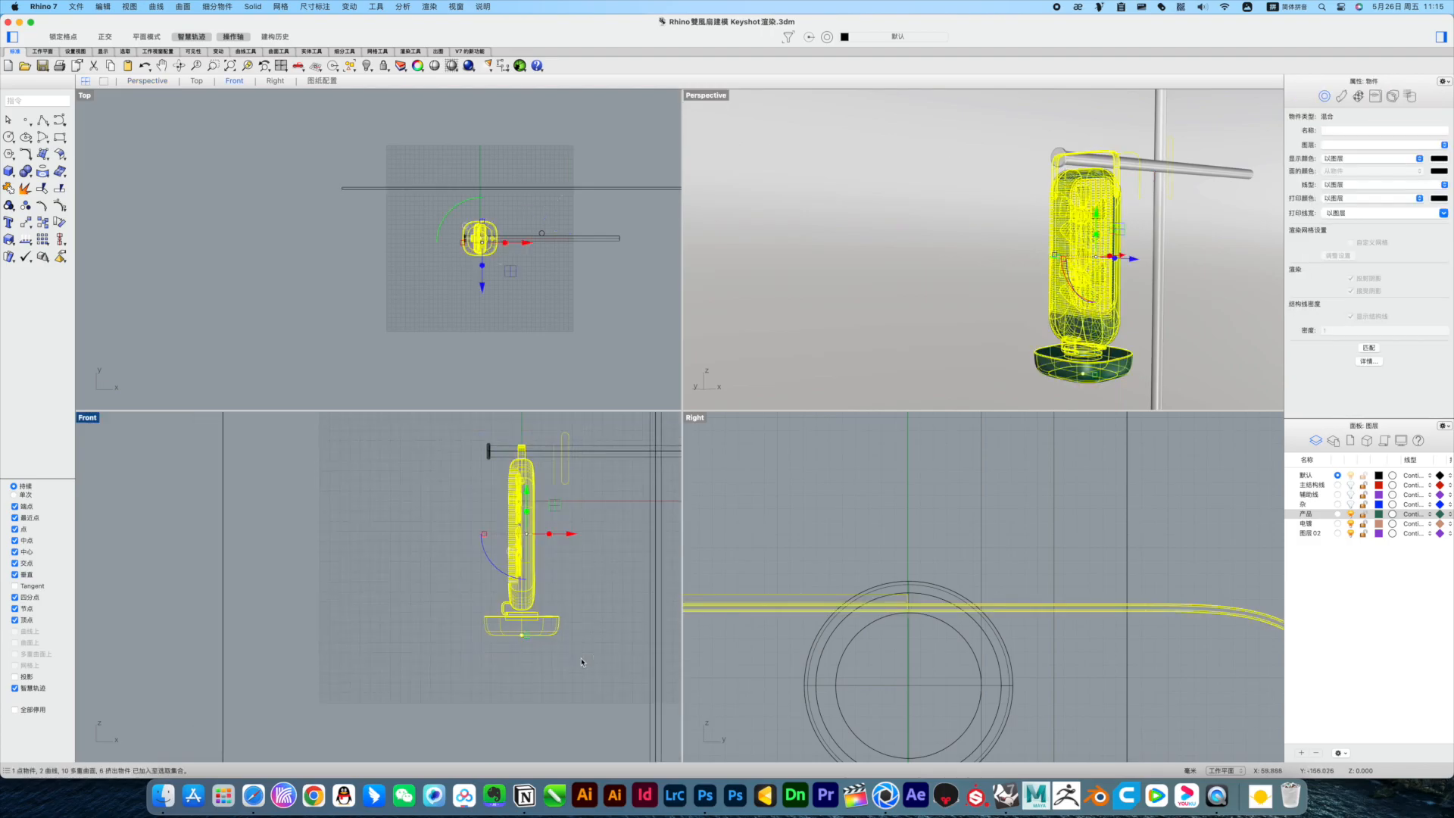
scroll(583, 492, up, 5)
right_drag(565, 572, 540, 552)
scroll(468, 210, up, 6)
drag(471, 238, 519, 317)
click(557, 329)
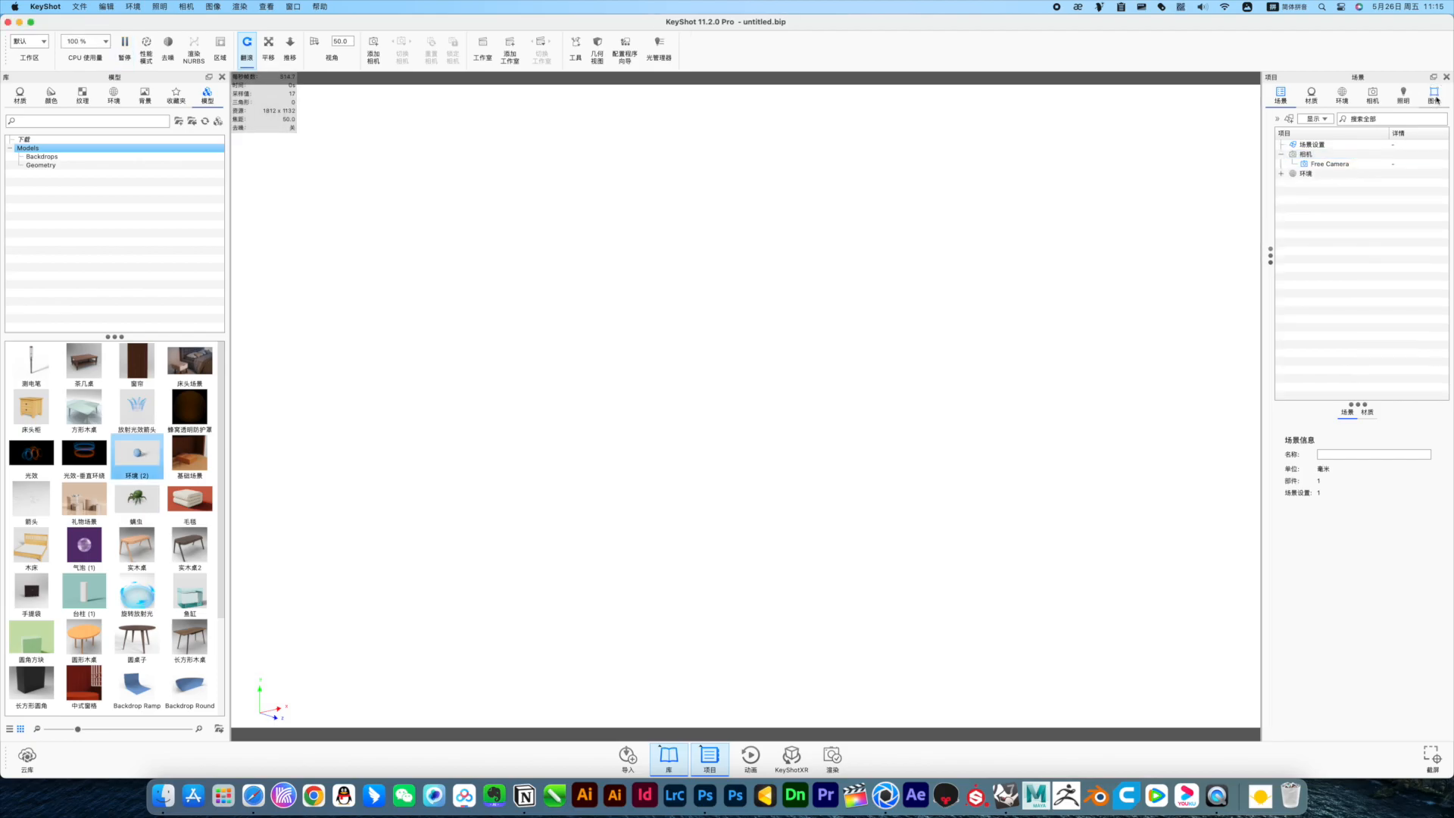
Step: Check the fresh KeyShot scene's settings and import the updated Rhino雙風扇建模 Keyshot渲染.3dm model
click(1435, 99)
click(1403, 97)
click(1372, 97)
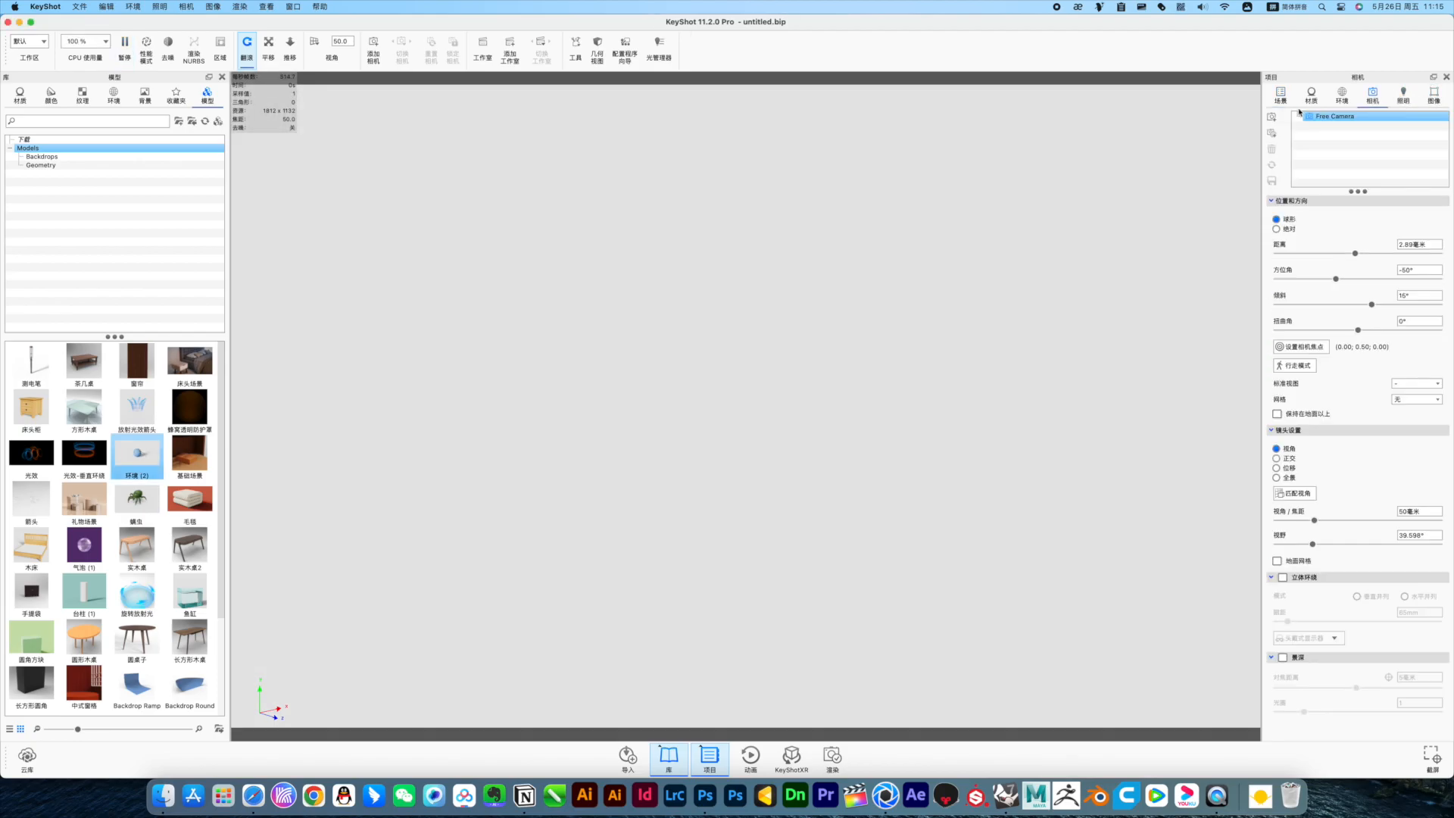
click(1281, 97)
click(627, 758)
click(454, 288)
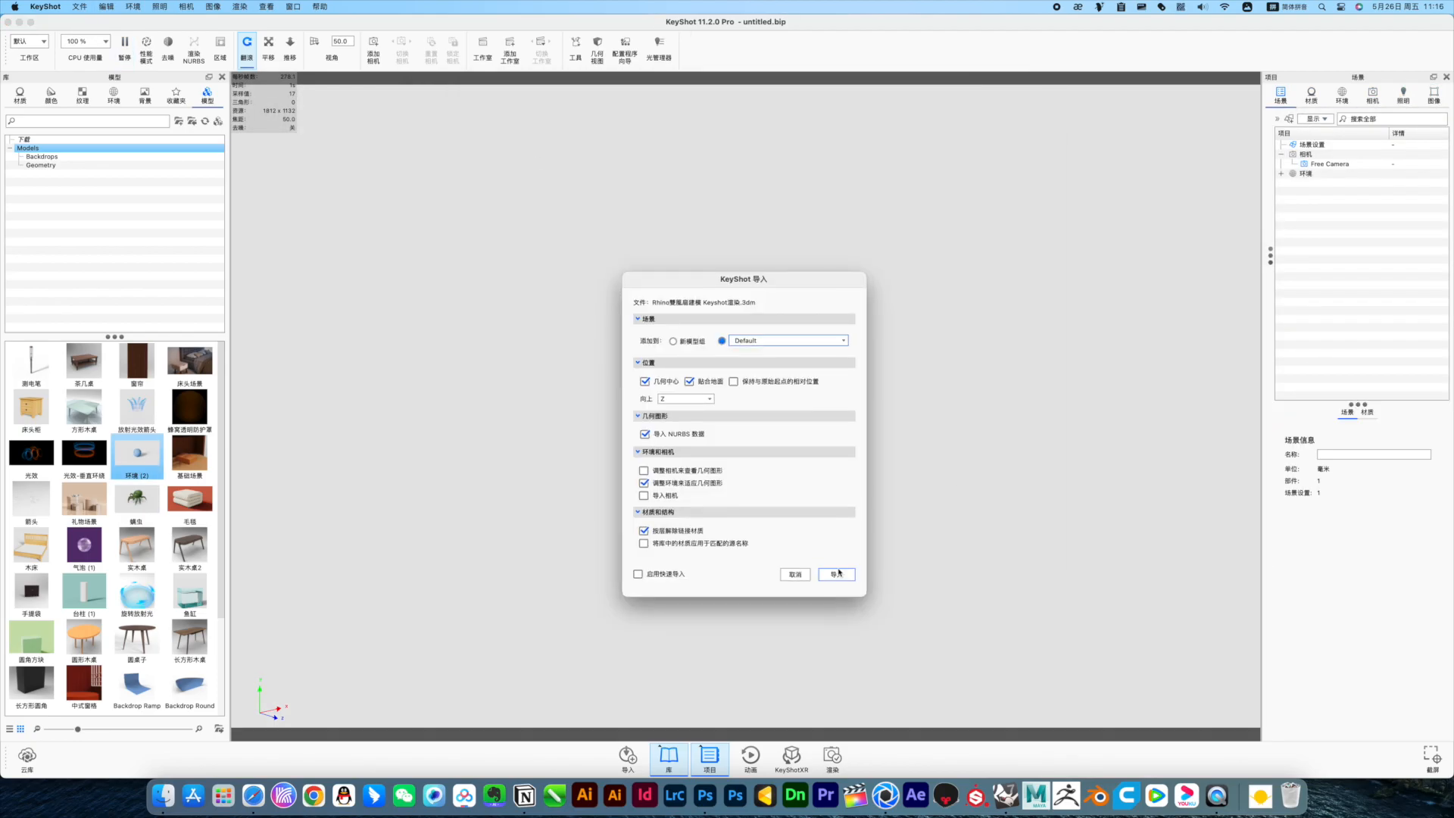
click(836, 572)
Step: Expand the imported model, select the 产品 and 电镀 groups and fit the view to them
click(1354, 155)
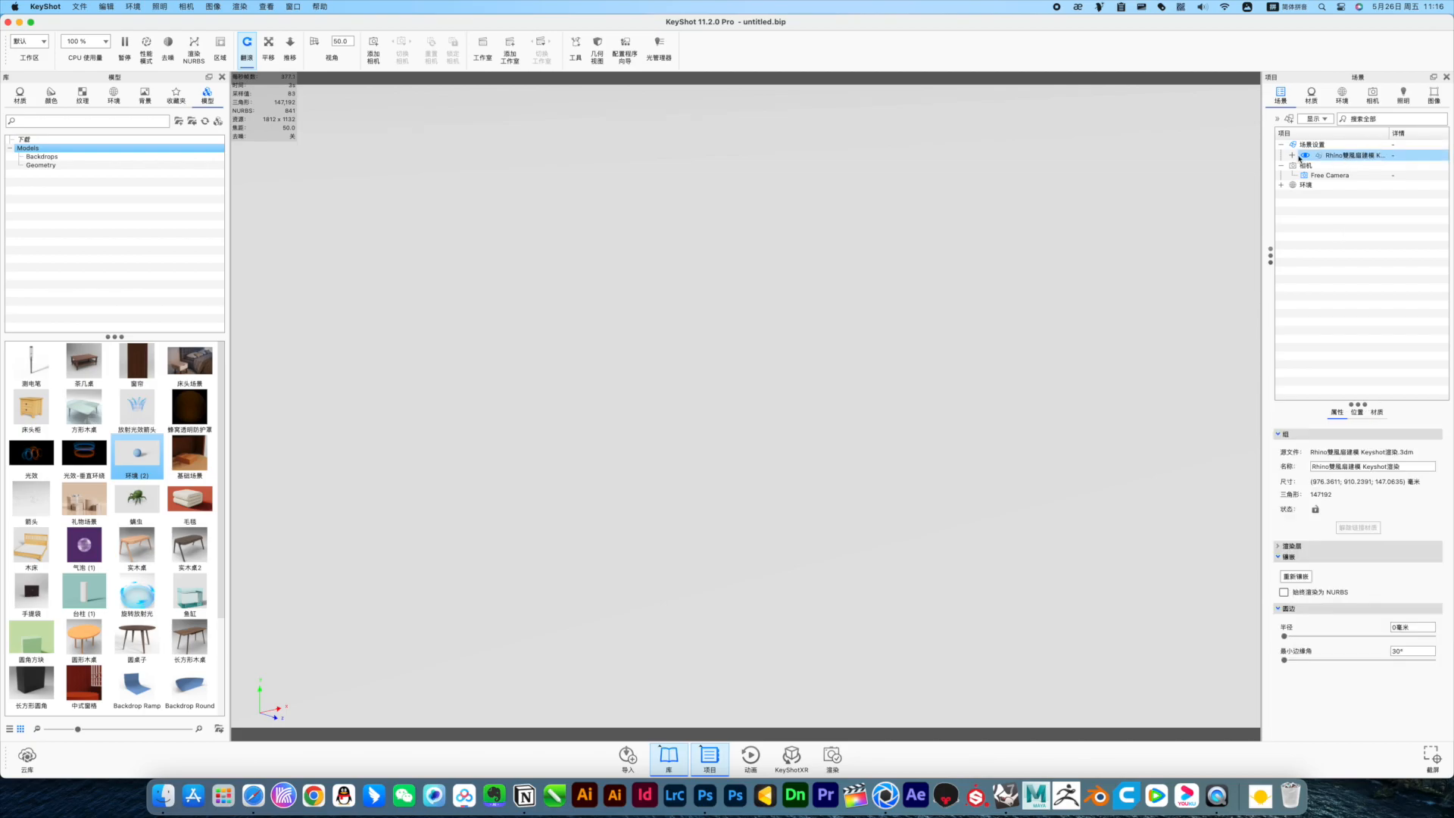
click(1292, 155)
click(1345, 178)
shift+click(1348, 190)
right_click(804, 326)
click(862, 589)
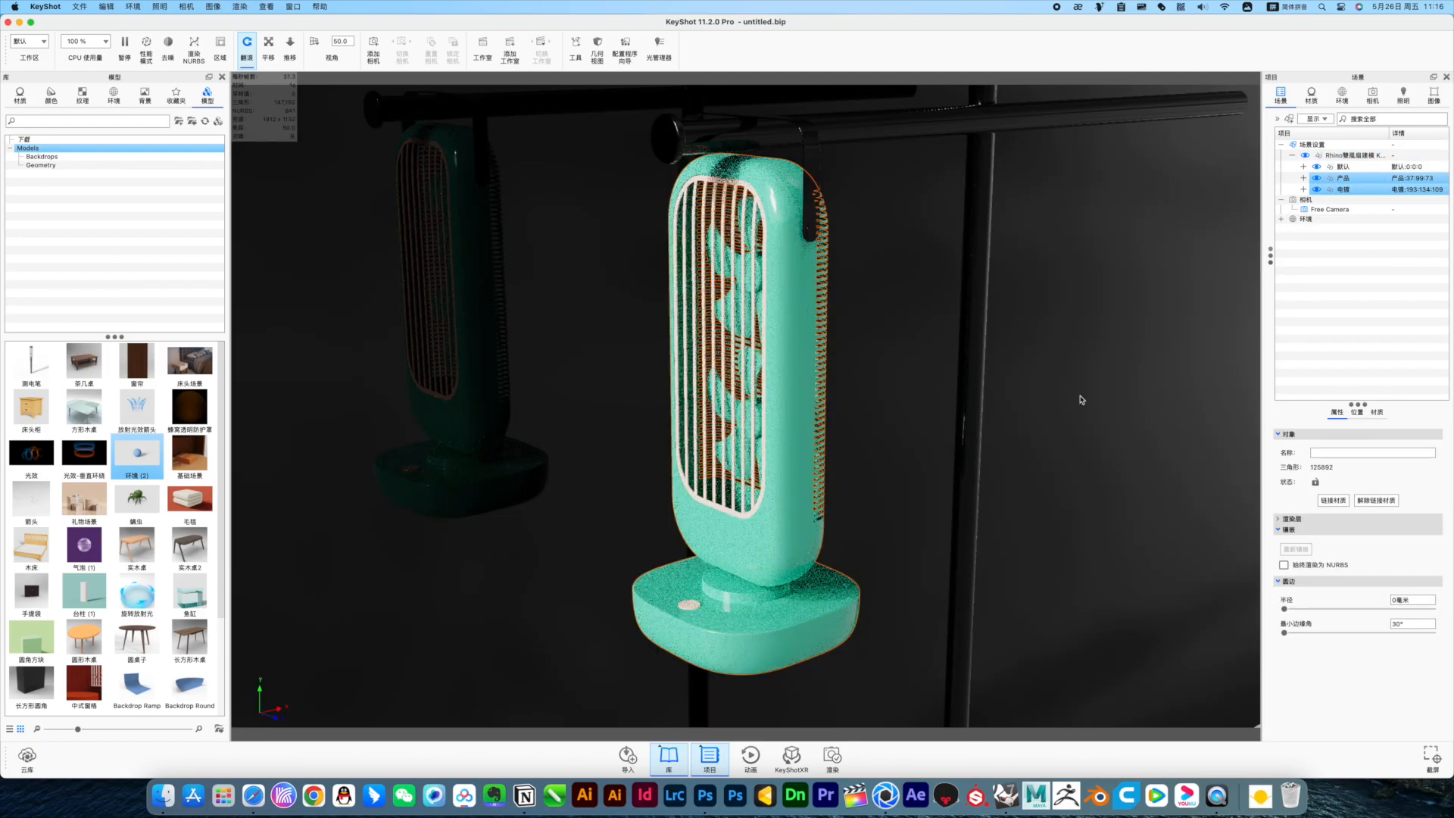
Step: Set the backdrop's default material to the Diffuse type (漫反射) with a muted pink colour
double_click(1078, 399)
click(1418, 159)
click(1410, 220)
click(1432, 192)
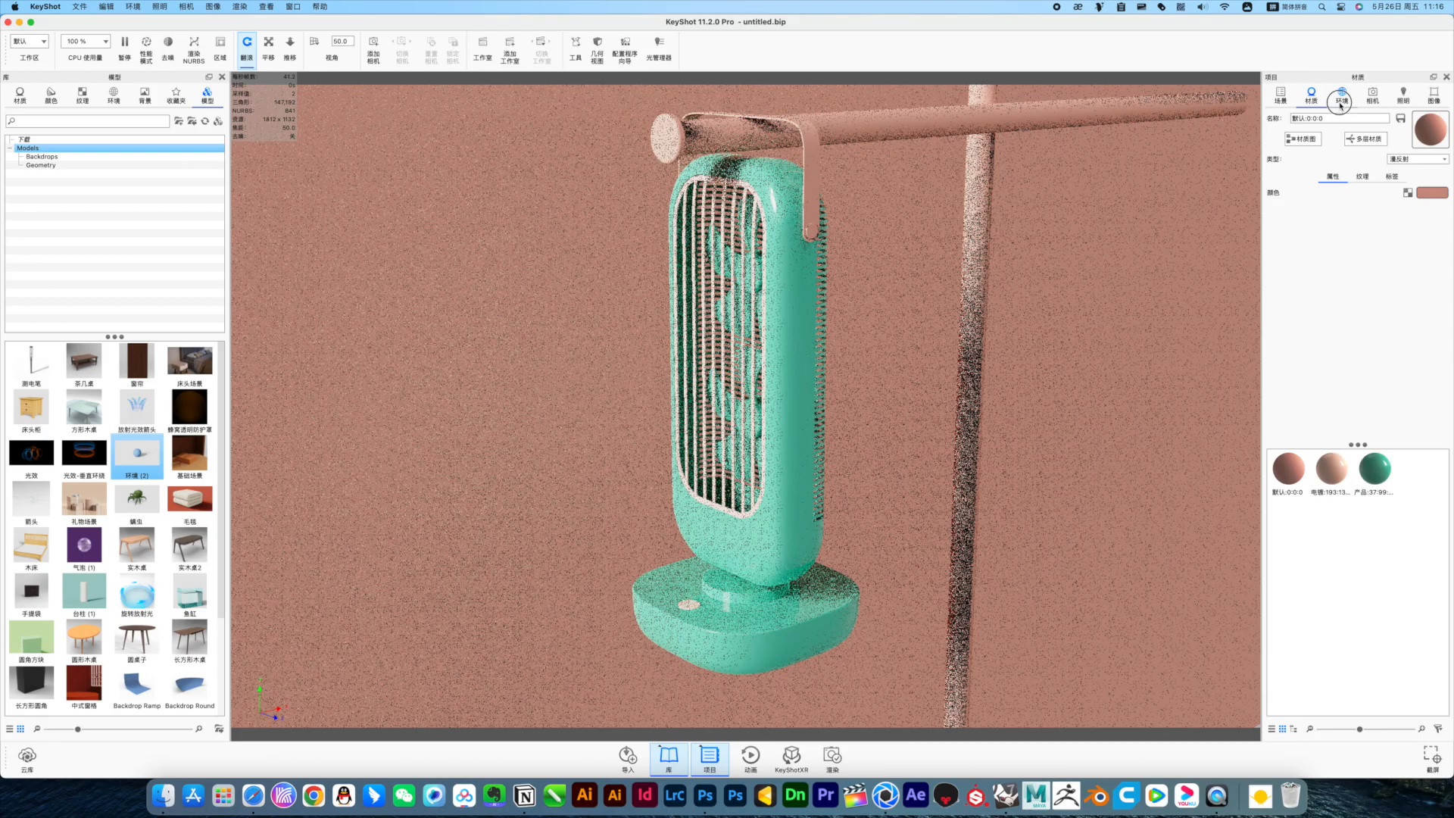
Step: Apply the Aversis_Bathroom_3k environment and lower its brightness to 0.492
click(1342, 95)
click(175, 95)
click(113, 94)
drag(57, 441, 606, 378)
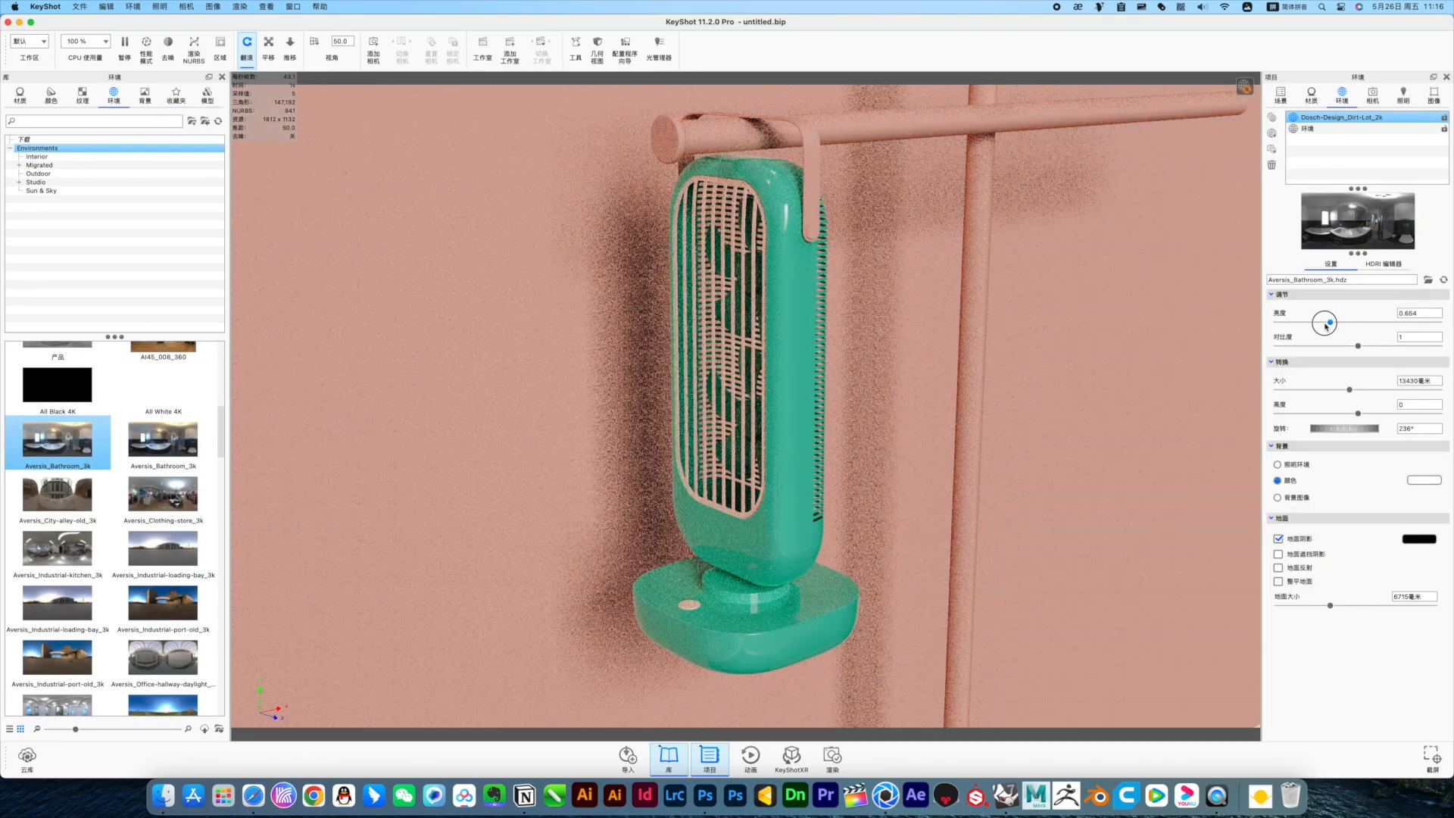
drag(1326, 324, 1317, 323)
Step: Apply the speckled 碎花 library material to the three rod parts that hold the fan
middle_drag(854, 337, 952, 392)
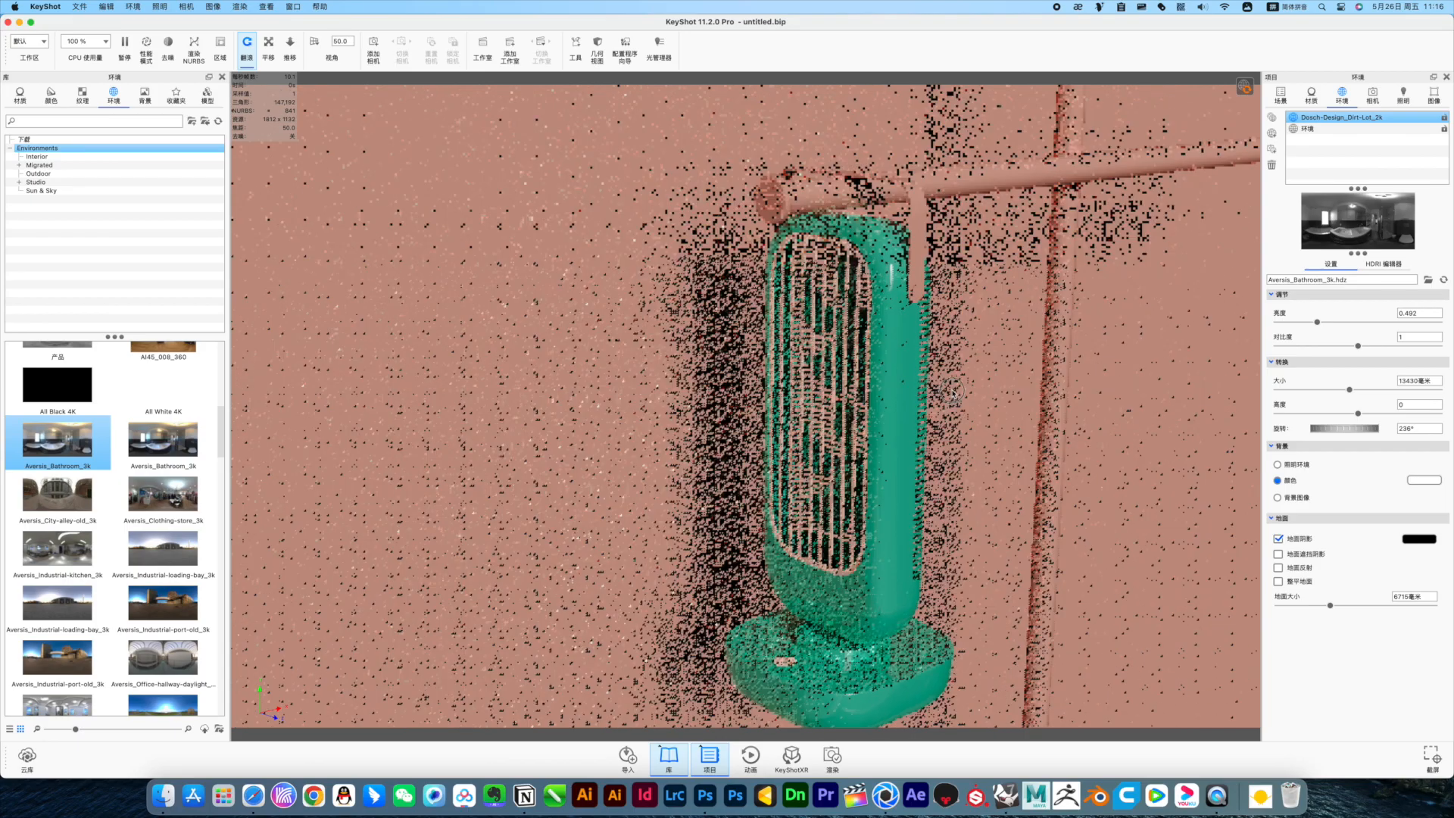
click(1124, 190)
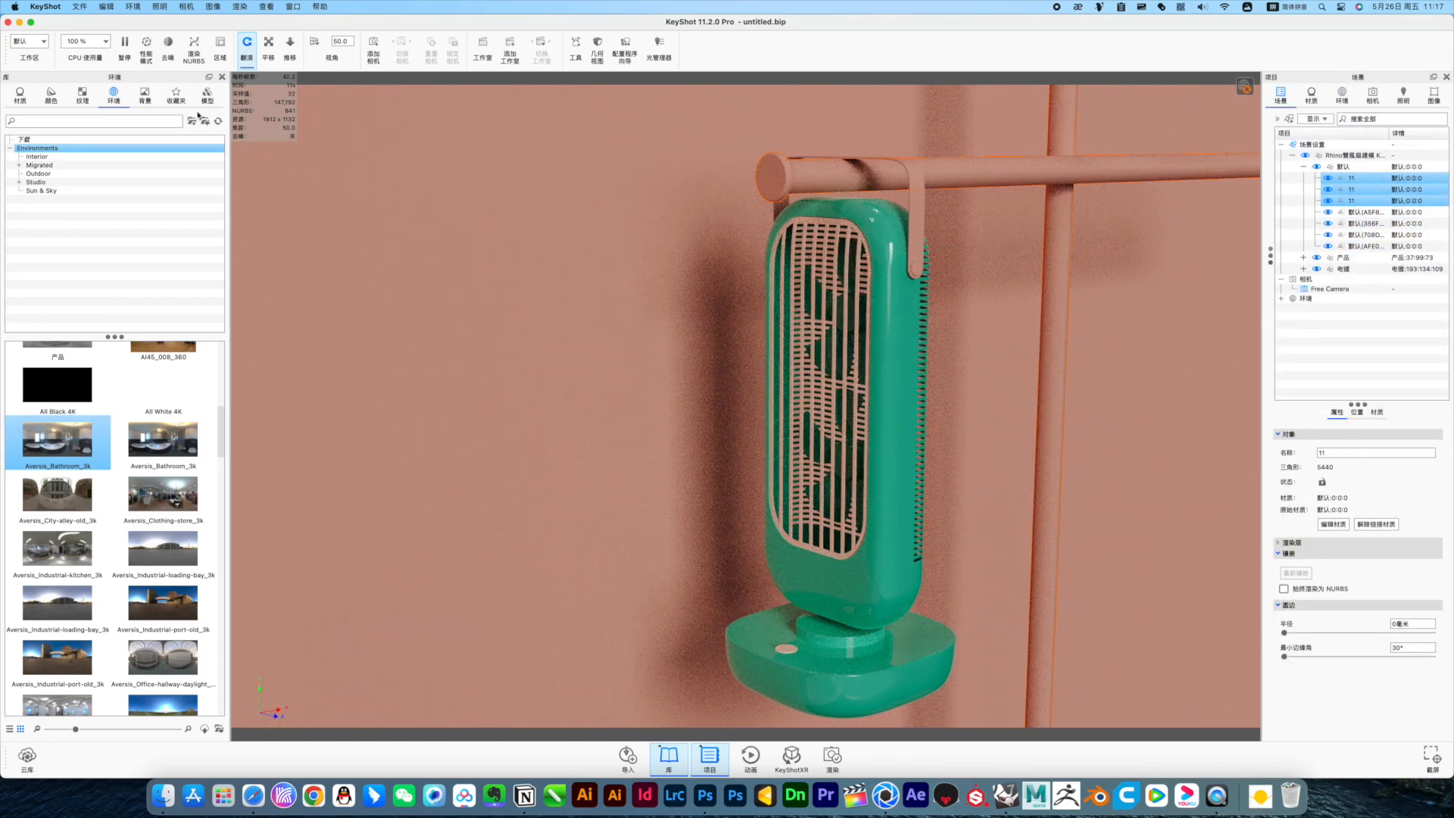
click(20, 94)
drag(110, 379, 1126, 190)
Step: Set the texture scale to 3 mm (3毫米) on the second and third Diffuse labels of the rod material
click(1335, 524)
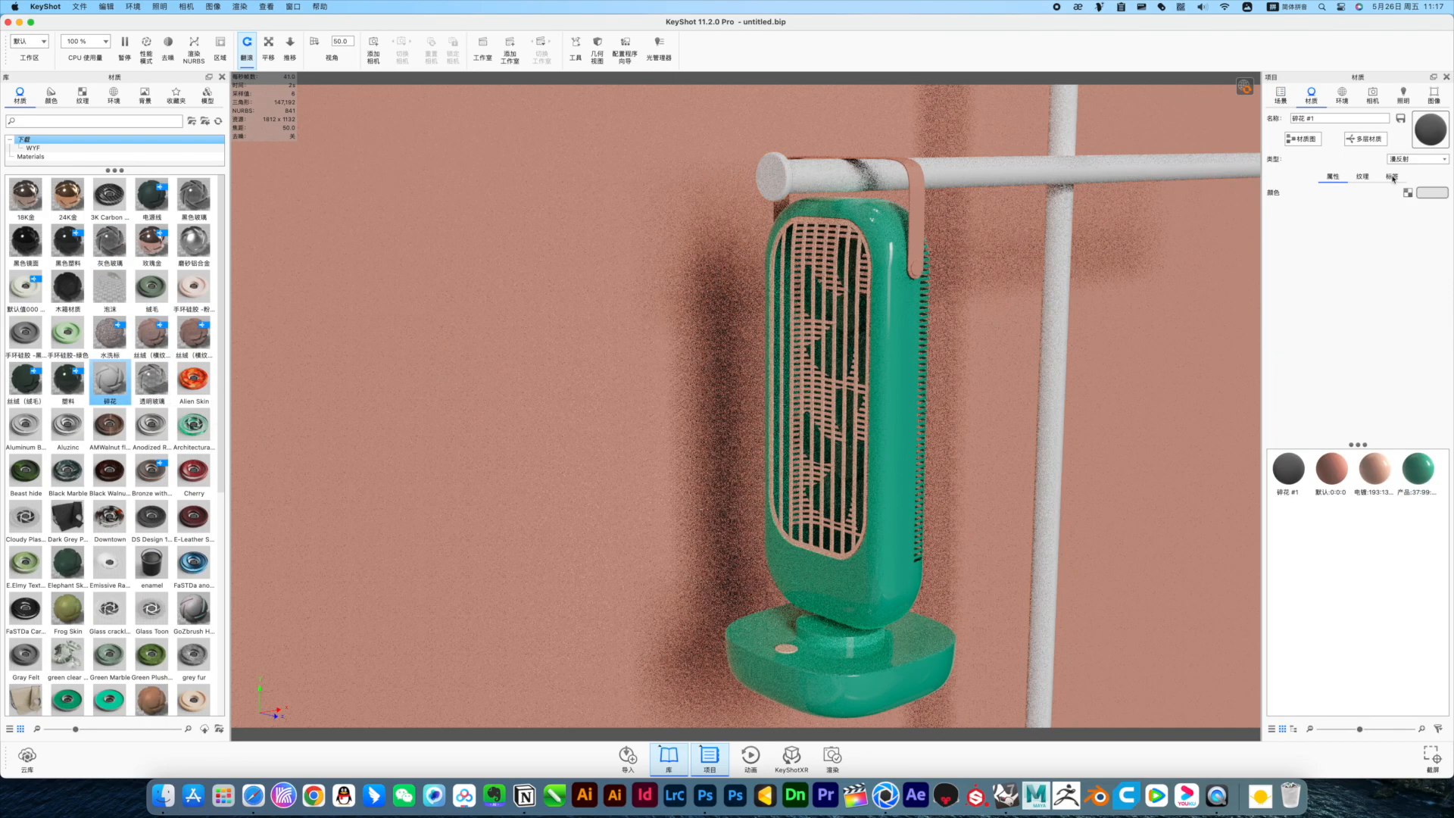
click(1311, 204)
double_click(1398, 430)
text(3毫米)
click(1313, 215)
double_click(1398, 430)
text(3)
click(1012, 362)
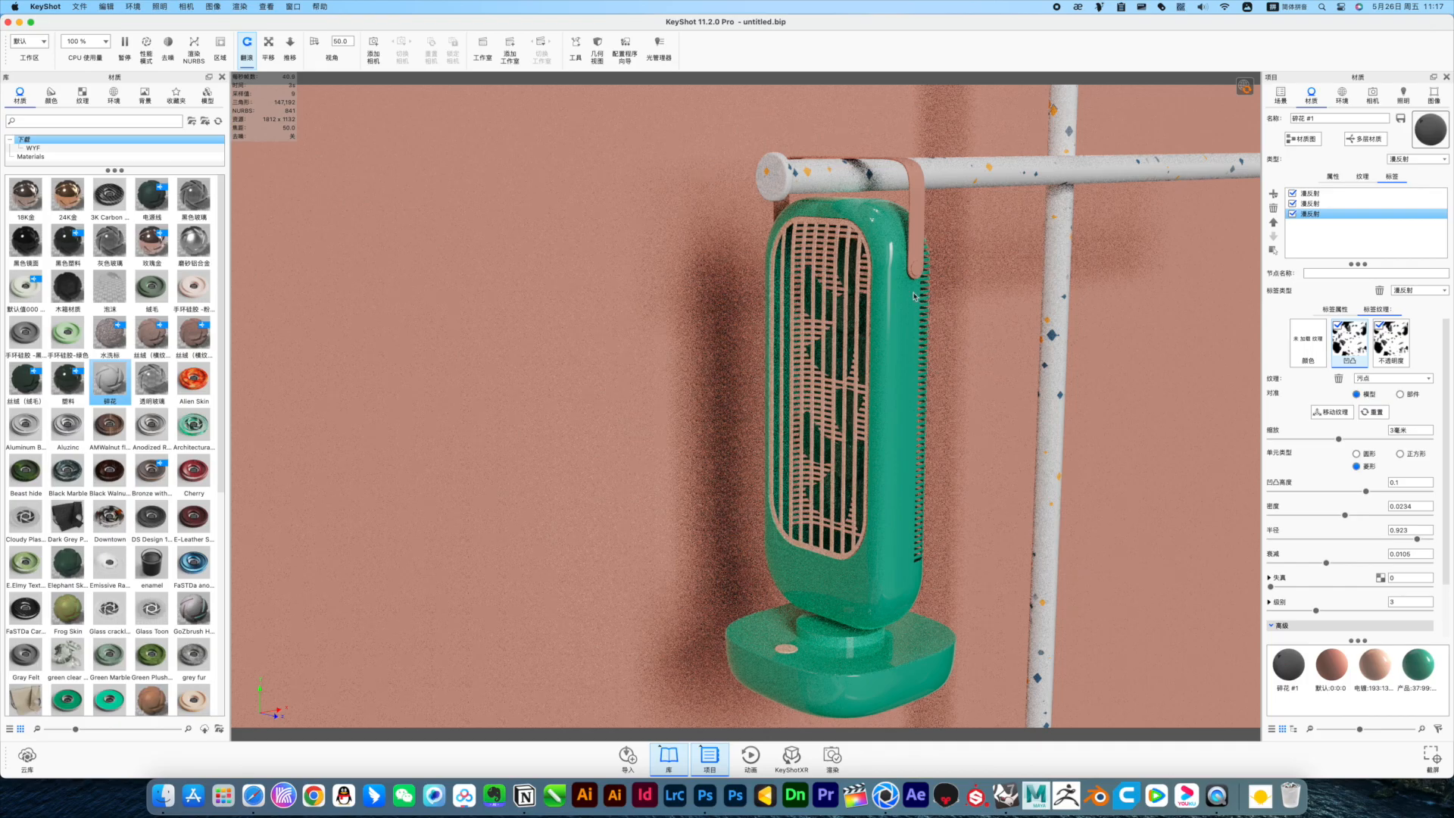
Step: Unlink the 默认 part listed directly below the rod parts from the shared default material
click(879, 280)
click(1281, 95)
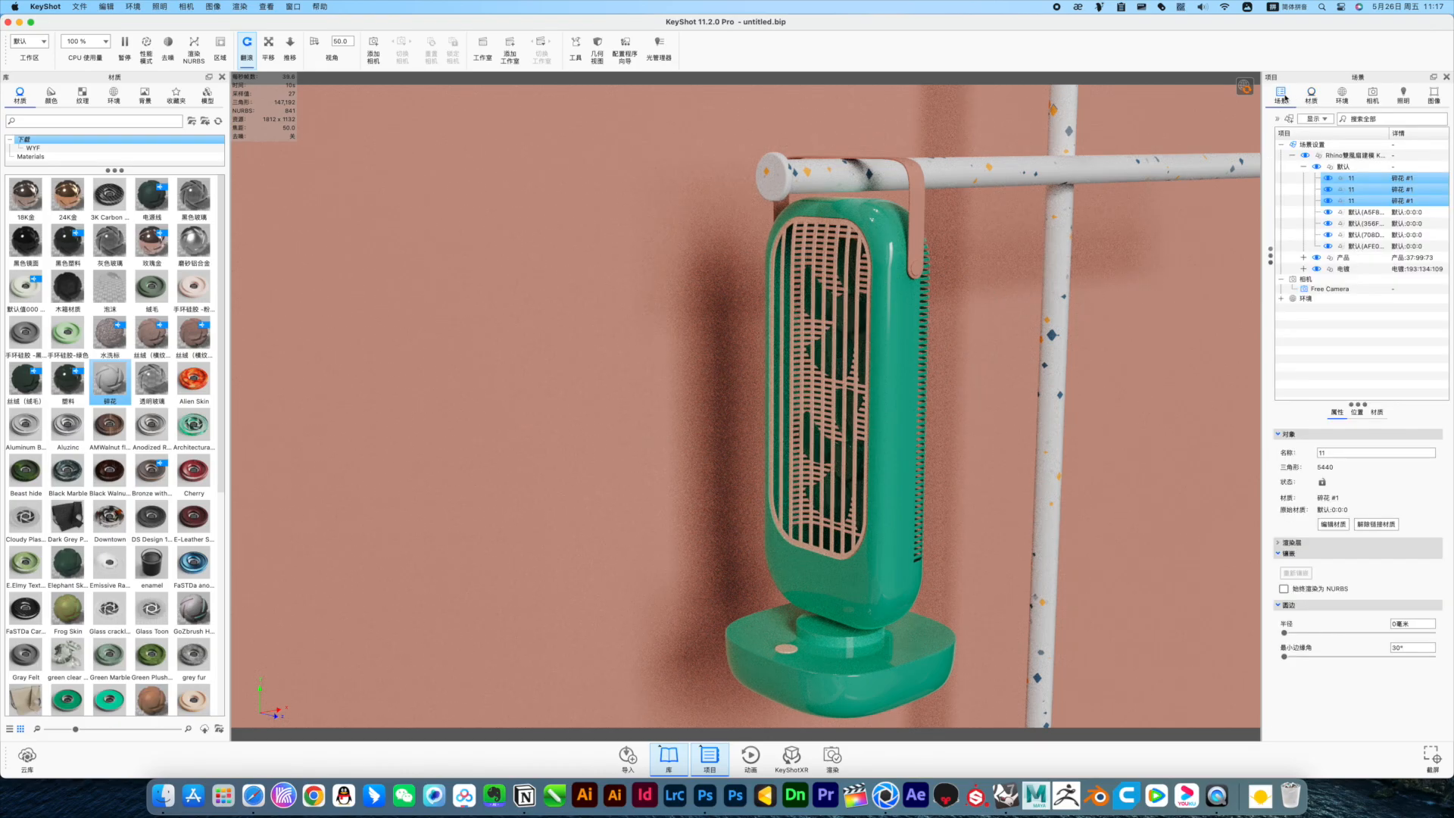
click(1348, 213)
click(1375, 537)
Step: Apply 手环硅胶-绿色 to the fan body with dark green diffuse HSV 147°, 26%, 37%, and apply 24K金 to the front grille and base button
double_click(894, 455)
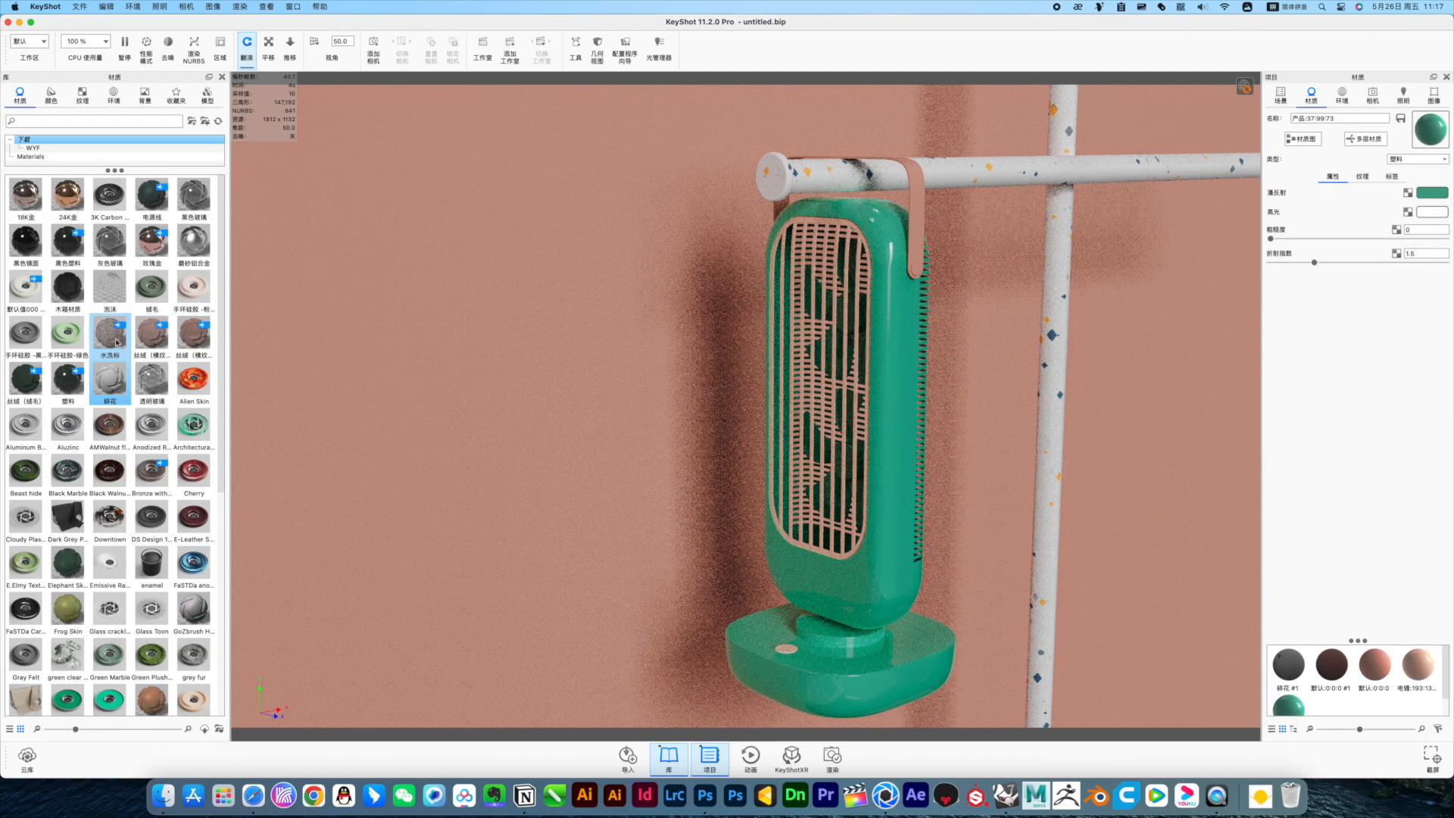
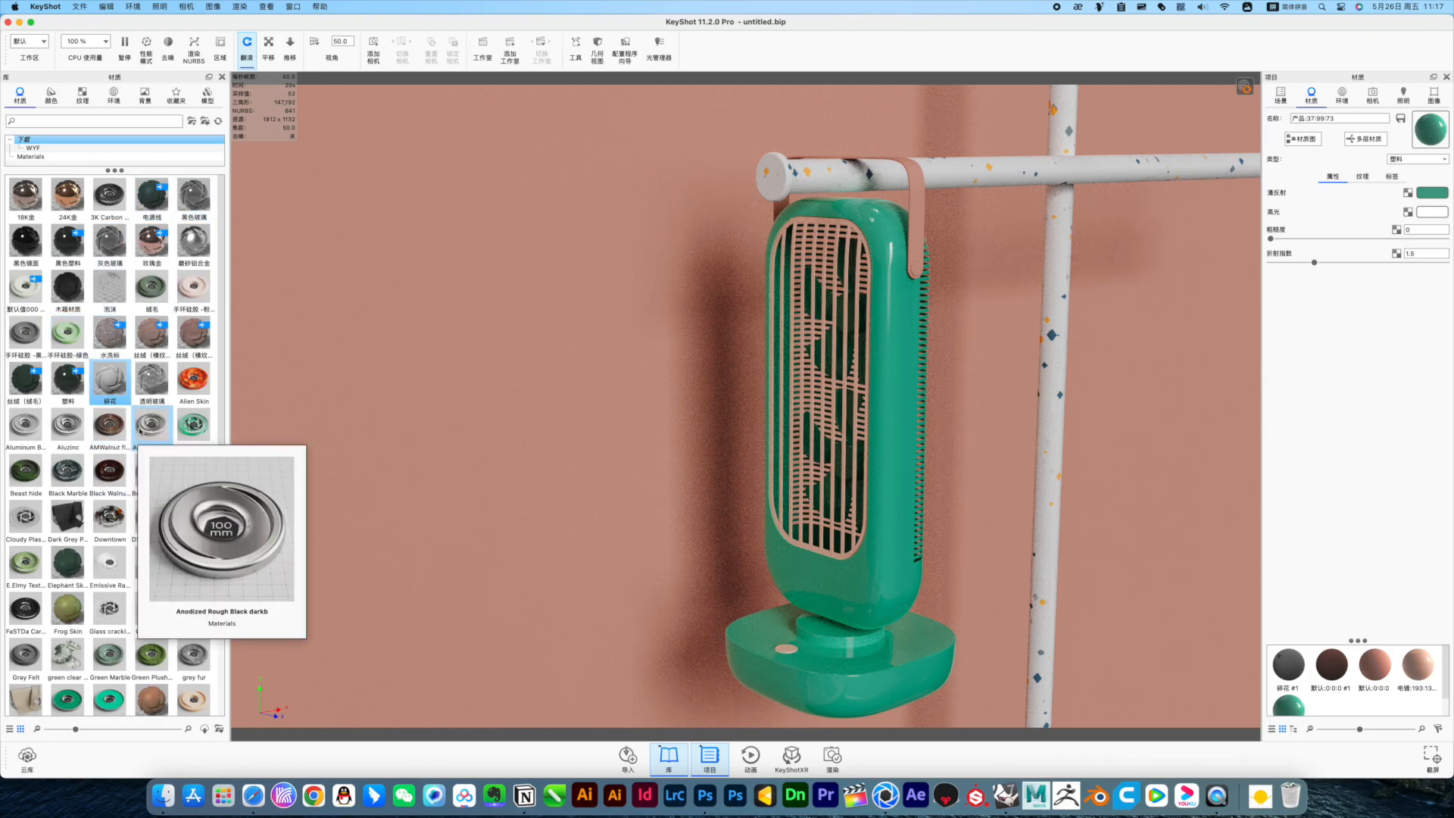
drag(67, 334, 875, 579)
double_click(875, 580)
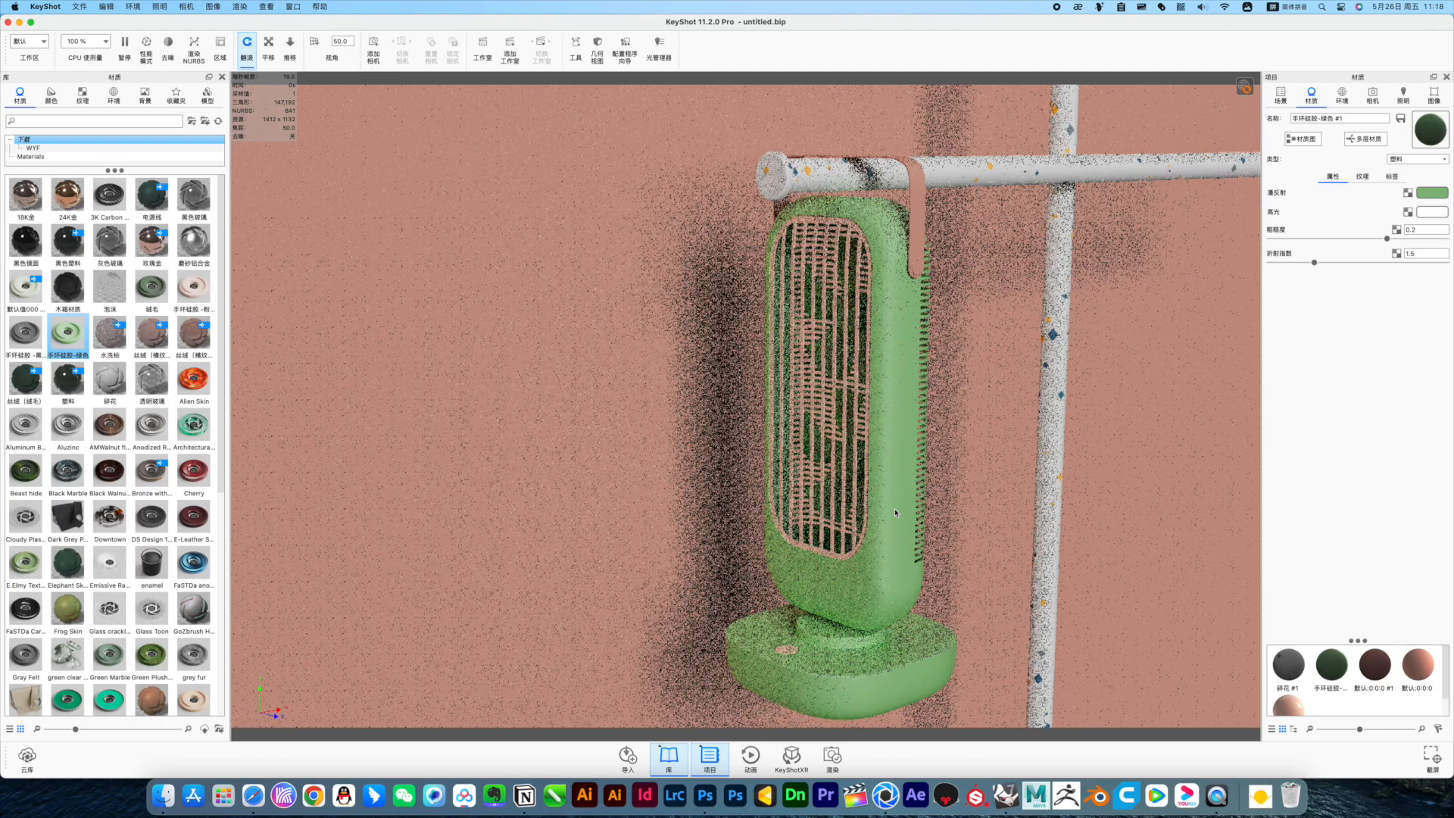
click(1431, 192)
click(1347, 517)
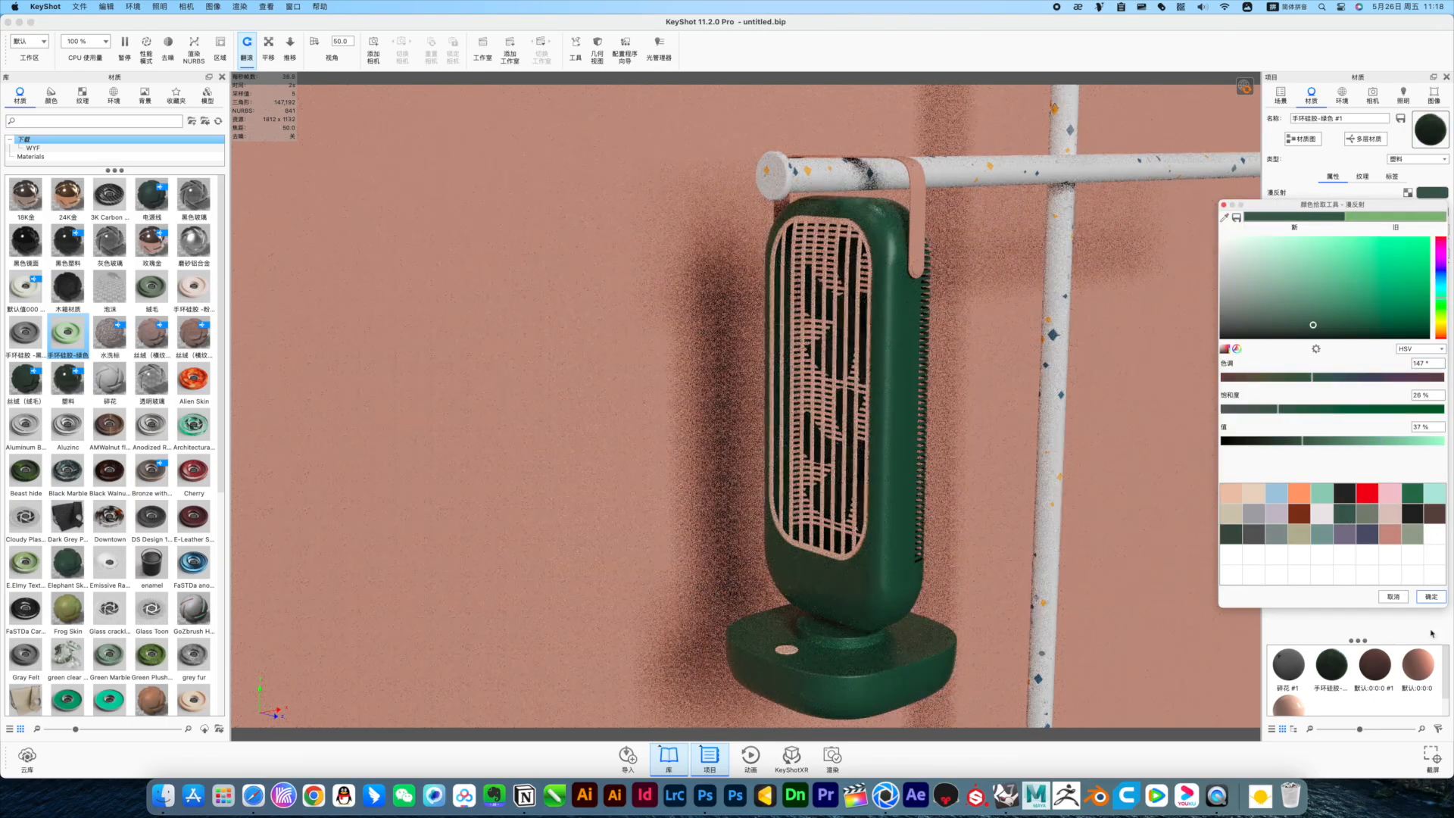
click(1431, 597)
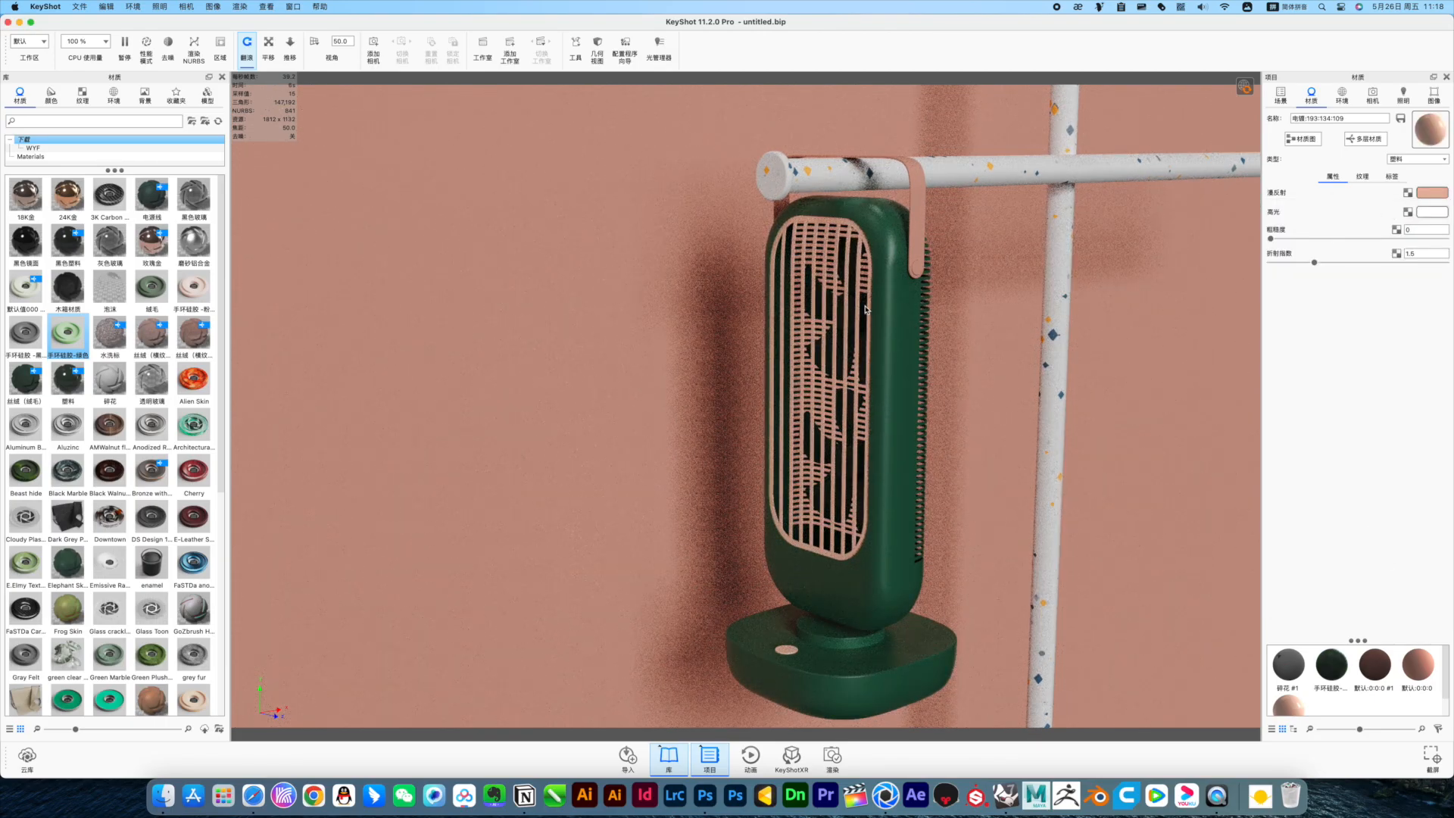
drag(68, 195, 848, 262)
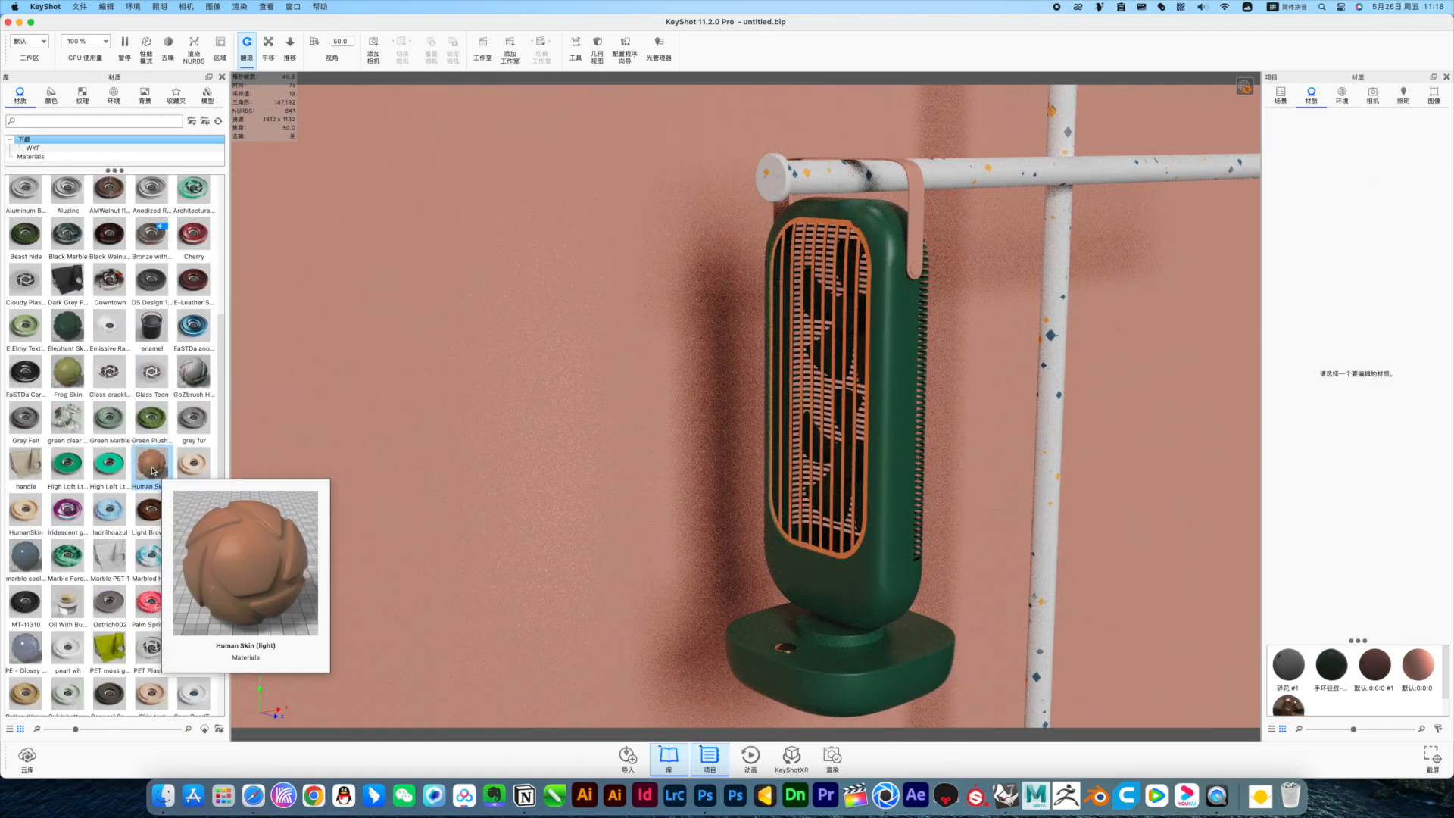
Step: Try the Ostrich002 leather material on the fan's hanging strap and inspect its bump texture
click(31, 156)
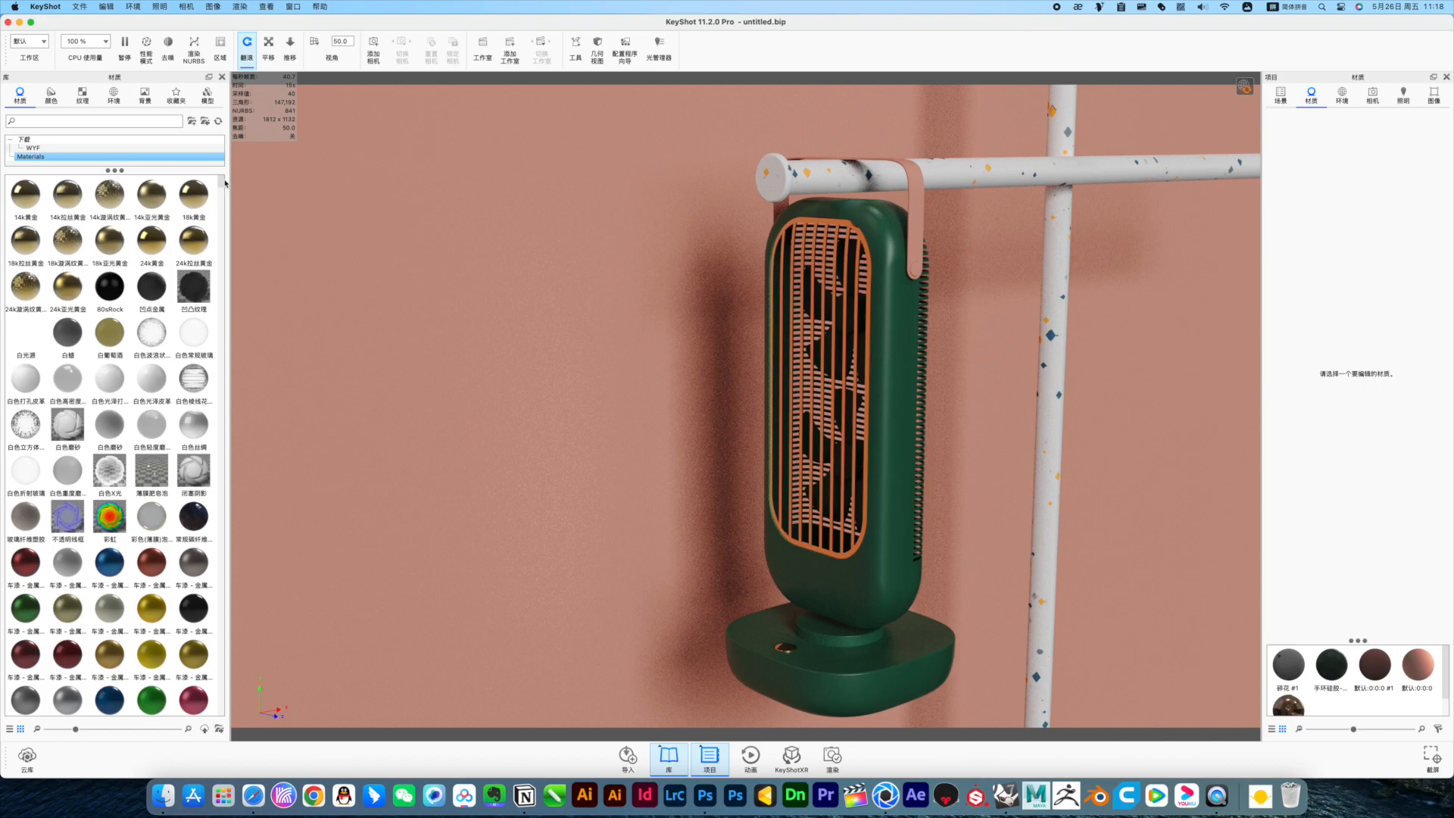
drag(220, 185, 214, 692)
scroll(214, 691, down, 10)
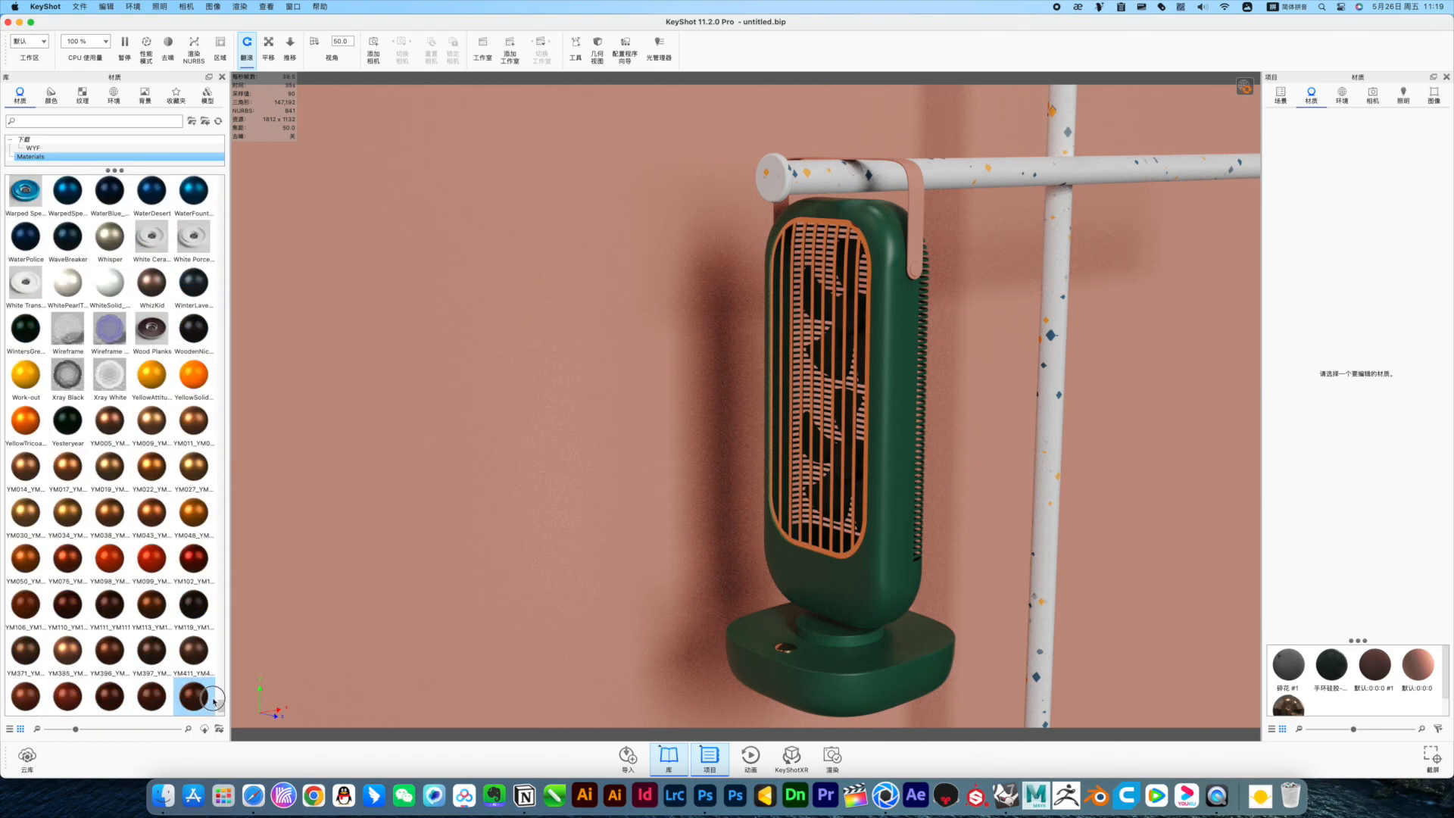
click(83, 139)
drag(110, 459, 917, 215)
click(1363, 177)
double_click(1357, 221)
click(965, 555)
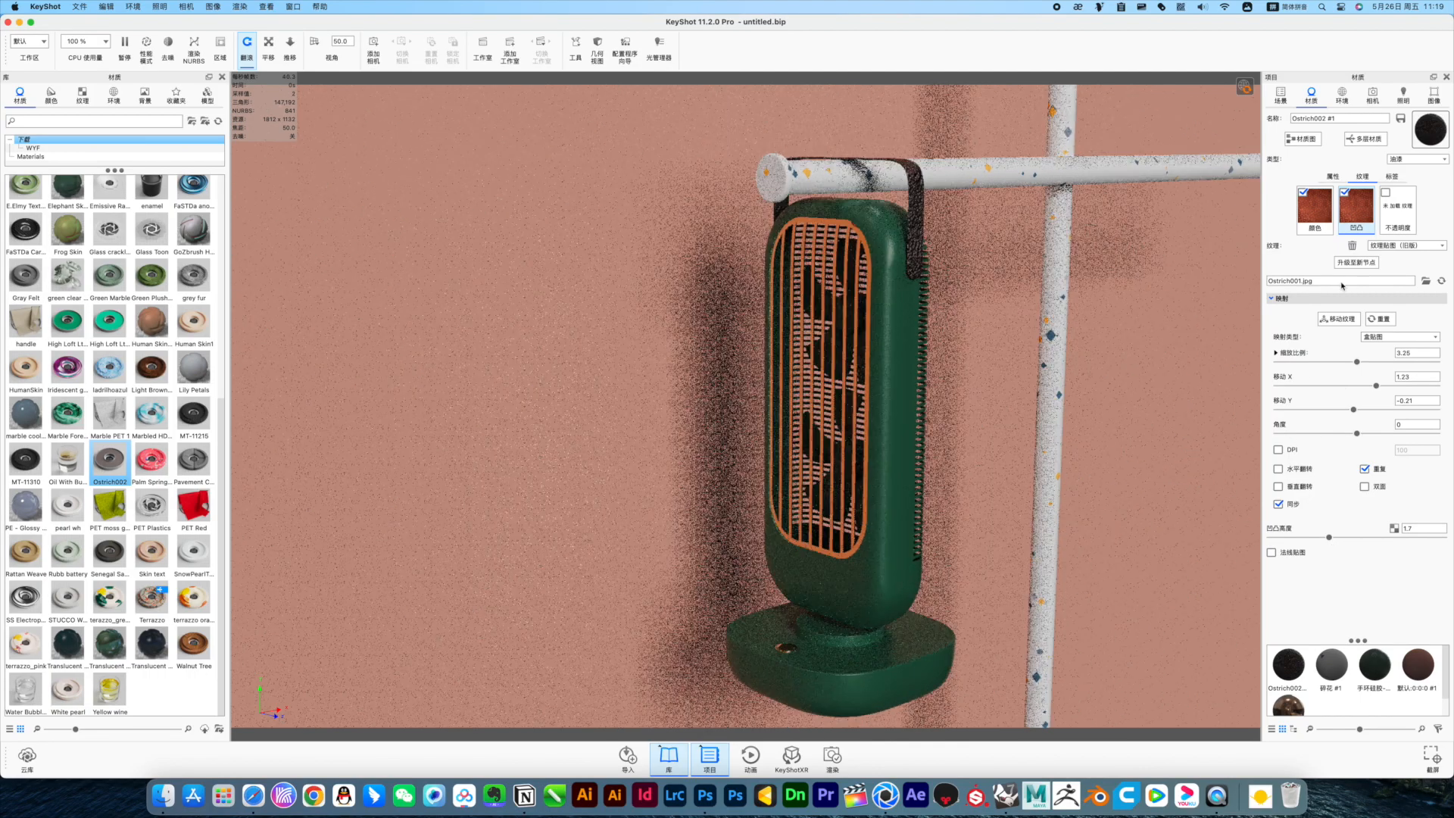
Step: Find the matte slate-grey car paint (车漆 - 磨砂石板灰) in the Materials library and apply it to the hanging strap
scroll(184, 305, up, 5)
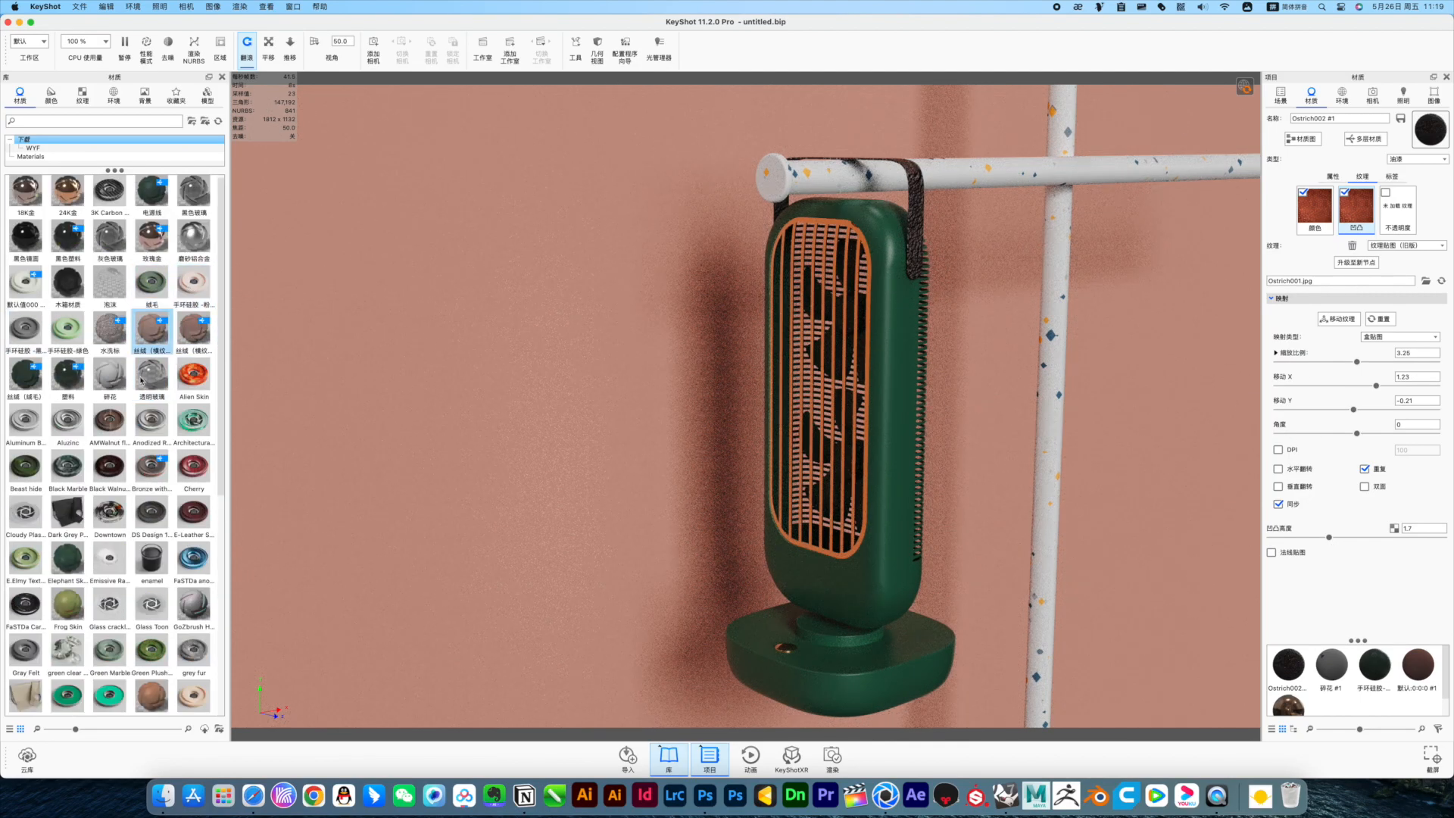
scroll(153, 547, down, 5)
drag(26, 437, 106, 471)
scroll(157, 606, down, 2)
mouse_move(73, 609)
click(31, 157)
scroll(143, 527, down, 1)
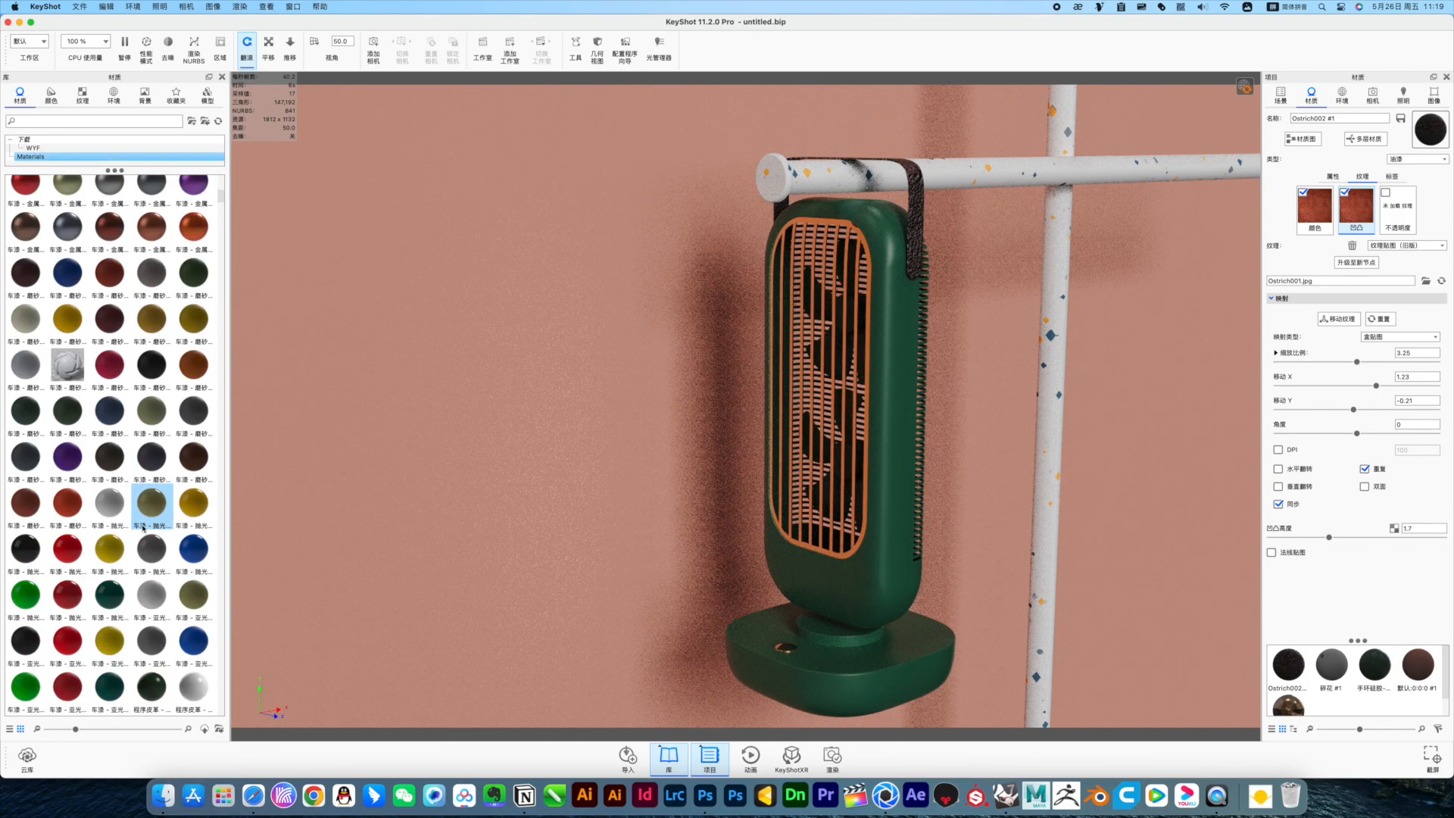
scroll(165, 296, down, 2)
drag(152, 337, 914, 198)
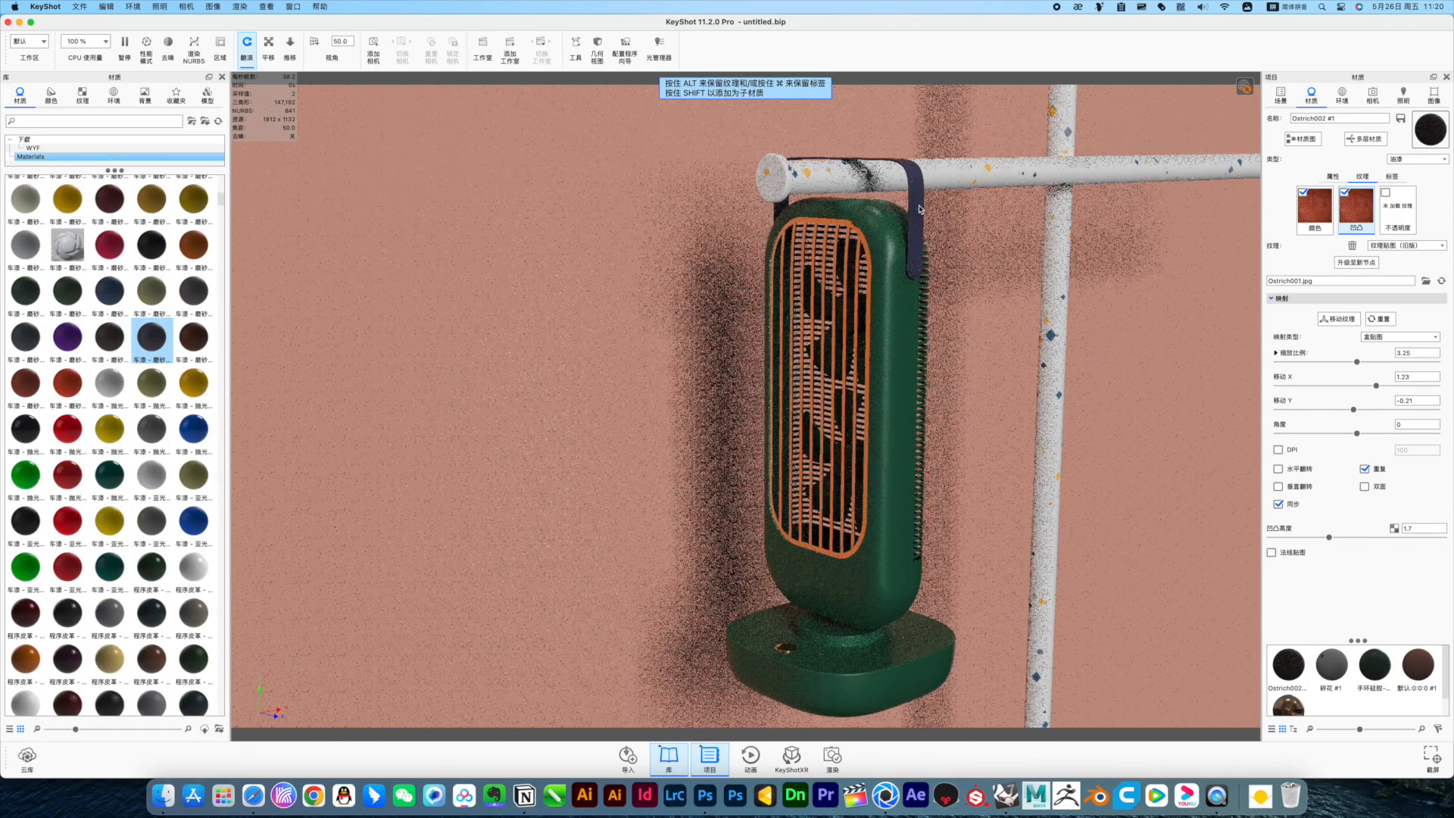
Step: Change the hanging strap's car paint colour to a muted copper brown
click(1432, 193)
click(1300, 494)
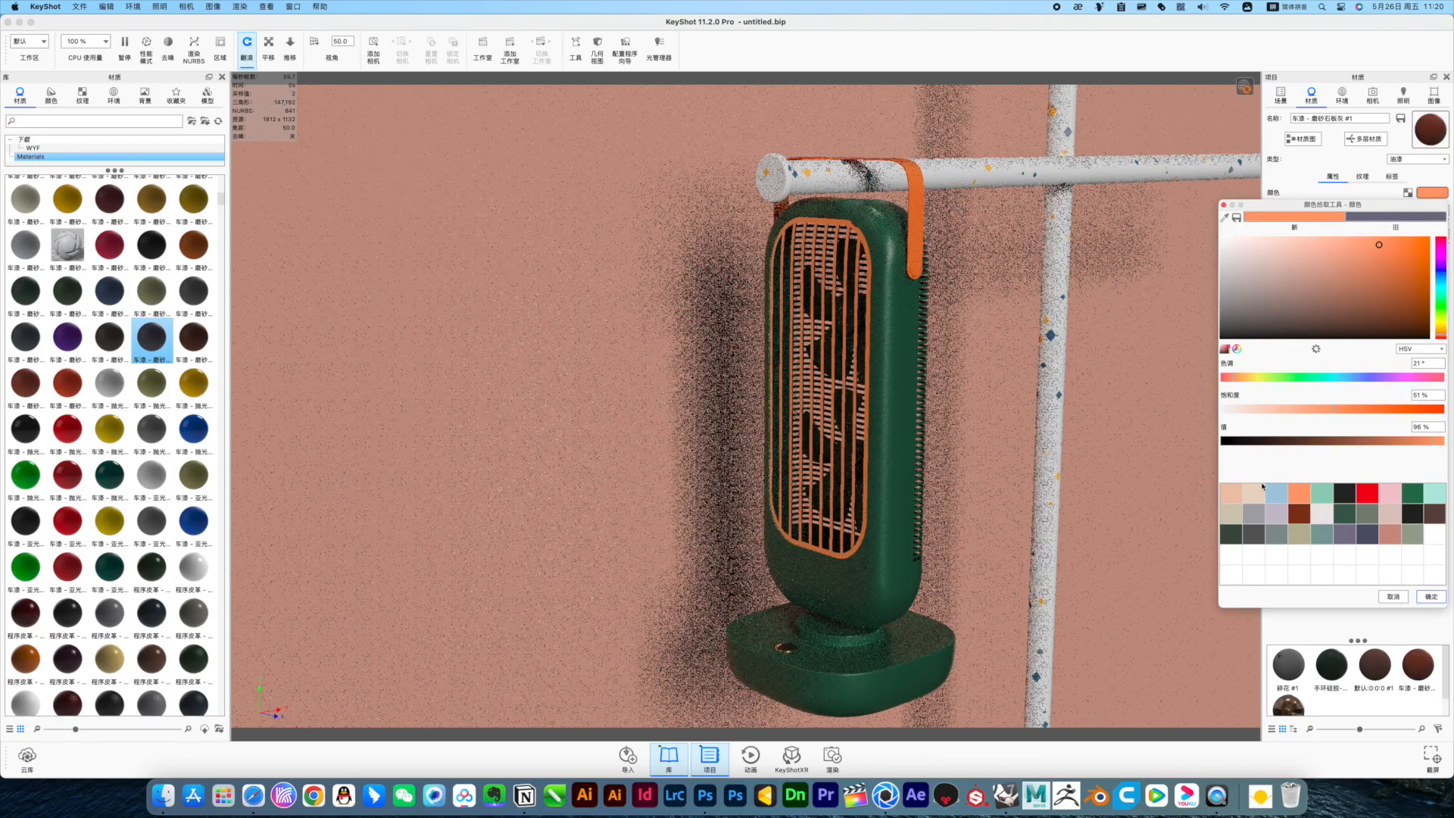
click(1335, 281)
click(1335, 284)
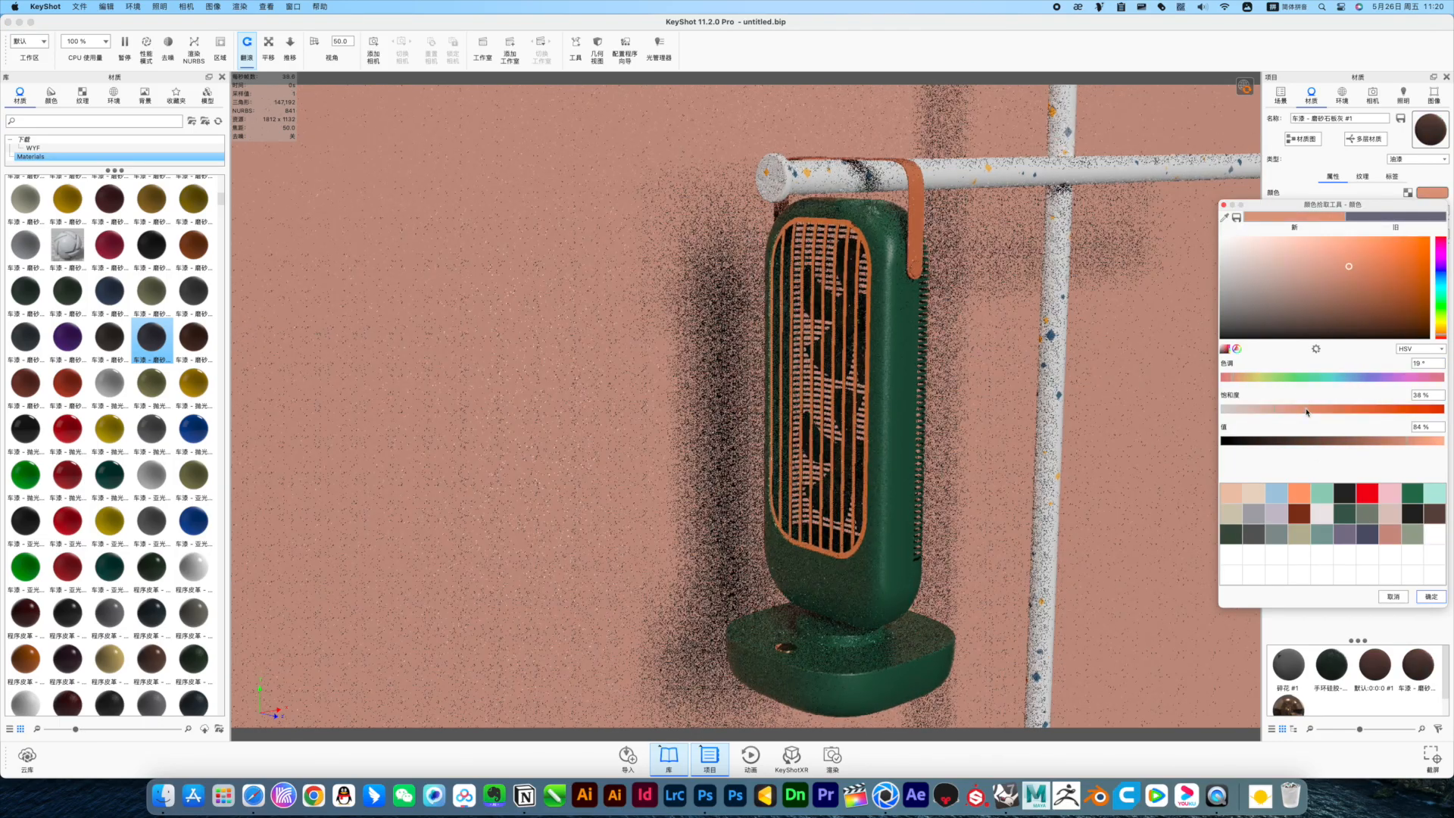
click(1430, 597)
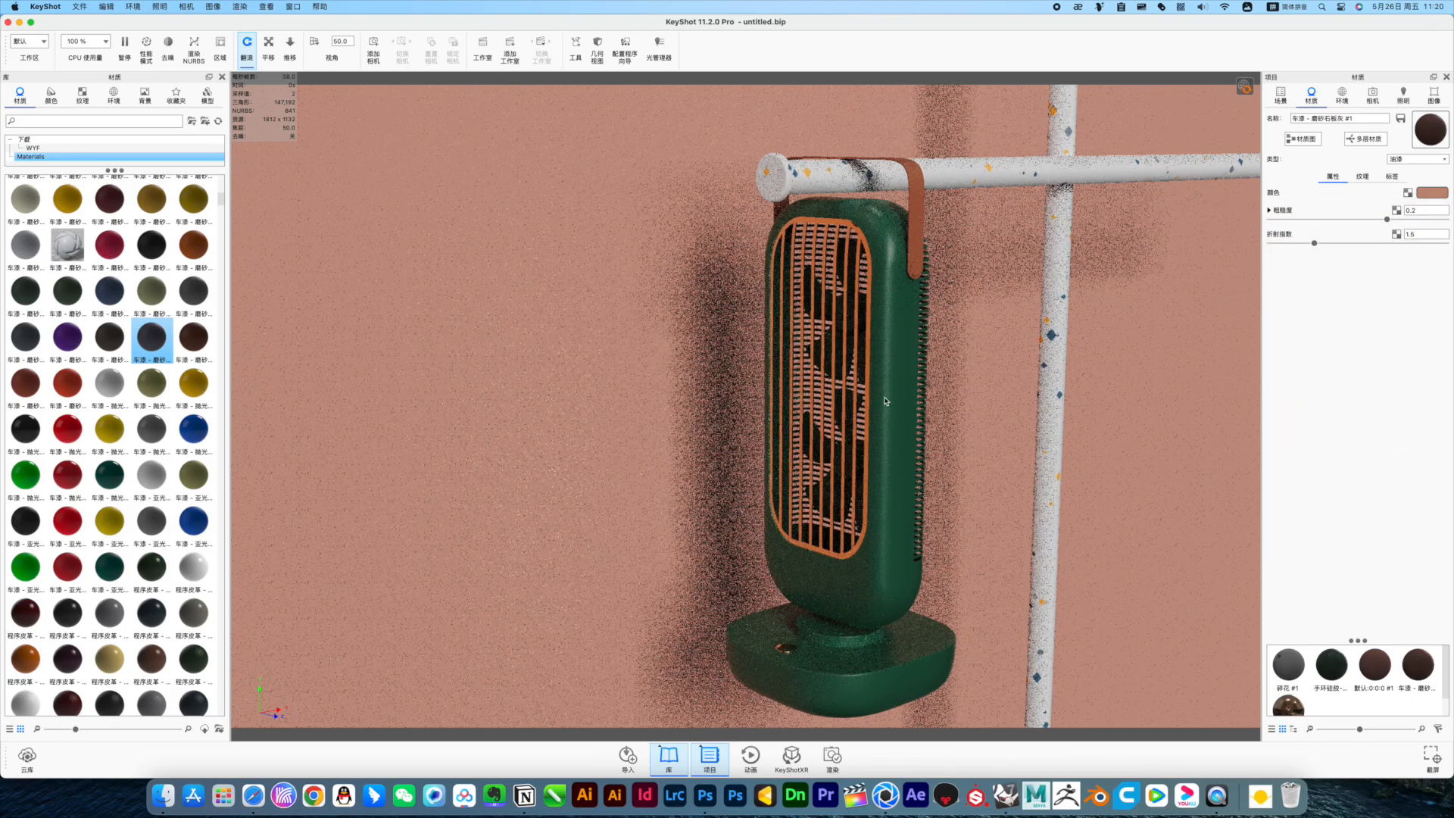
Step: Try another metal colour for the 24K金 material on the base button and undo it
double_click(787, 648)
click(1432, 209)
click(1357, 301)
click(1383, 317)
click(1432, 613)
key(super+z)
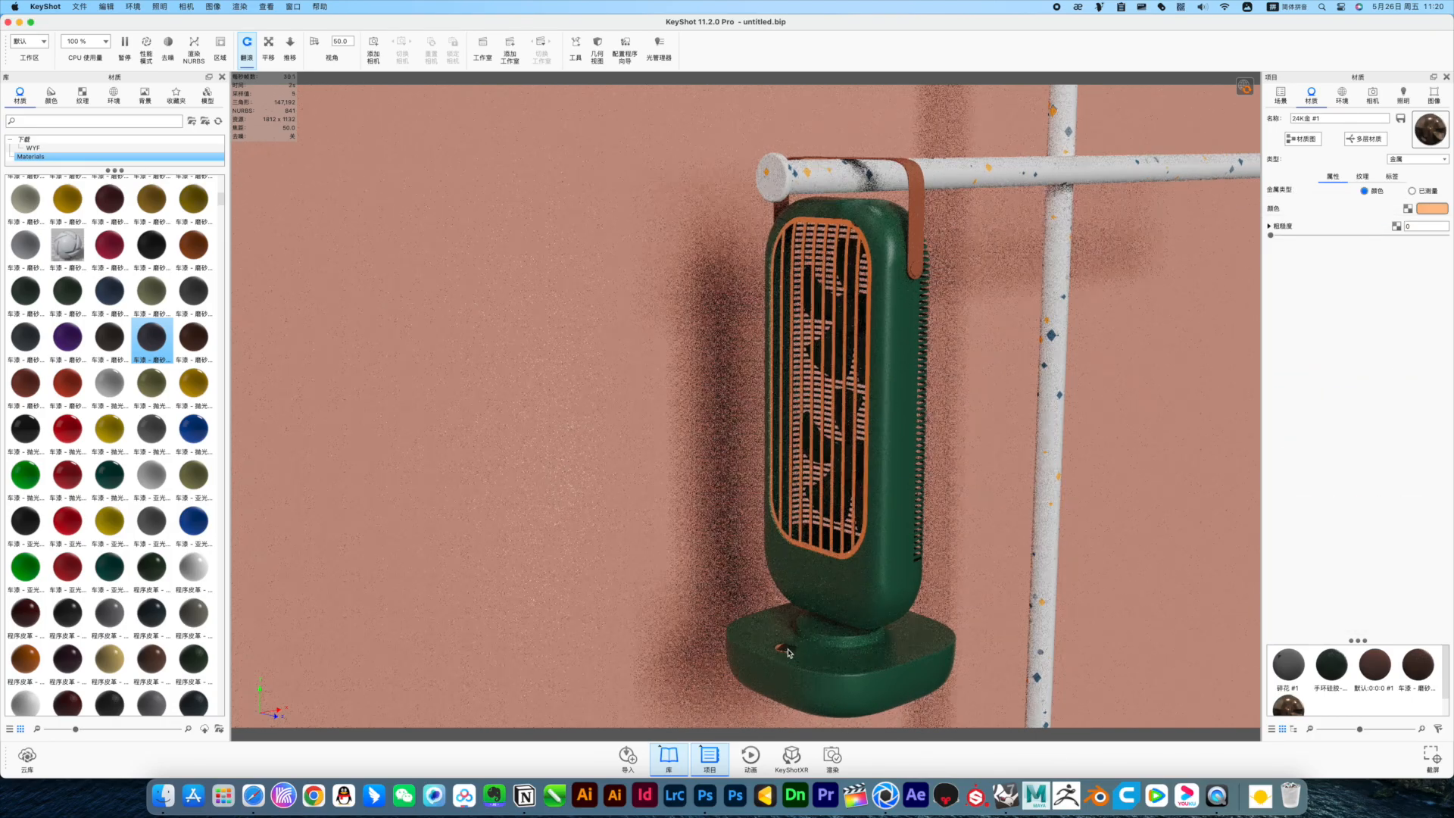
Step: Unlink the small strap pin from the strap's paint material and apply the scratched alloy metal material to it
click(1282, 96)
click(1376, 537)
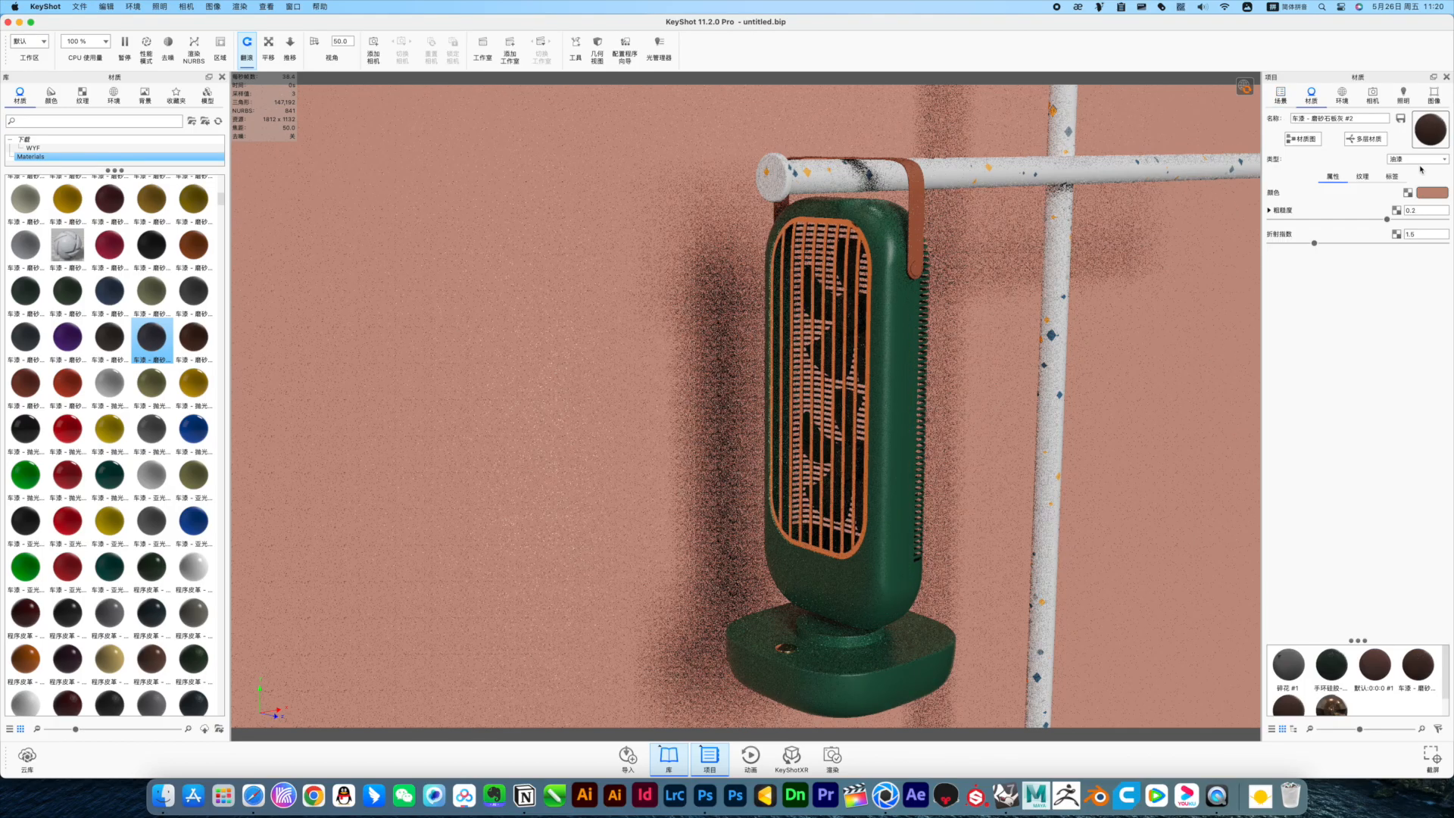
click(1419, 160)
click(121, 309)
scroll(171, 507, down, 10)
scroll(171, 507, down, 5)
drag(152, 284, 905, 231)
click(920, 274)
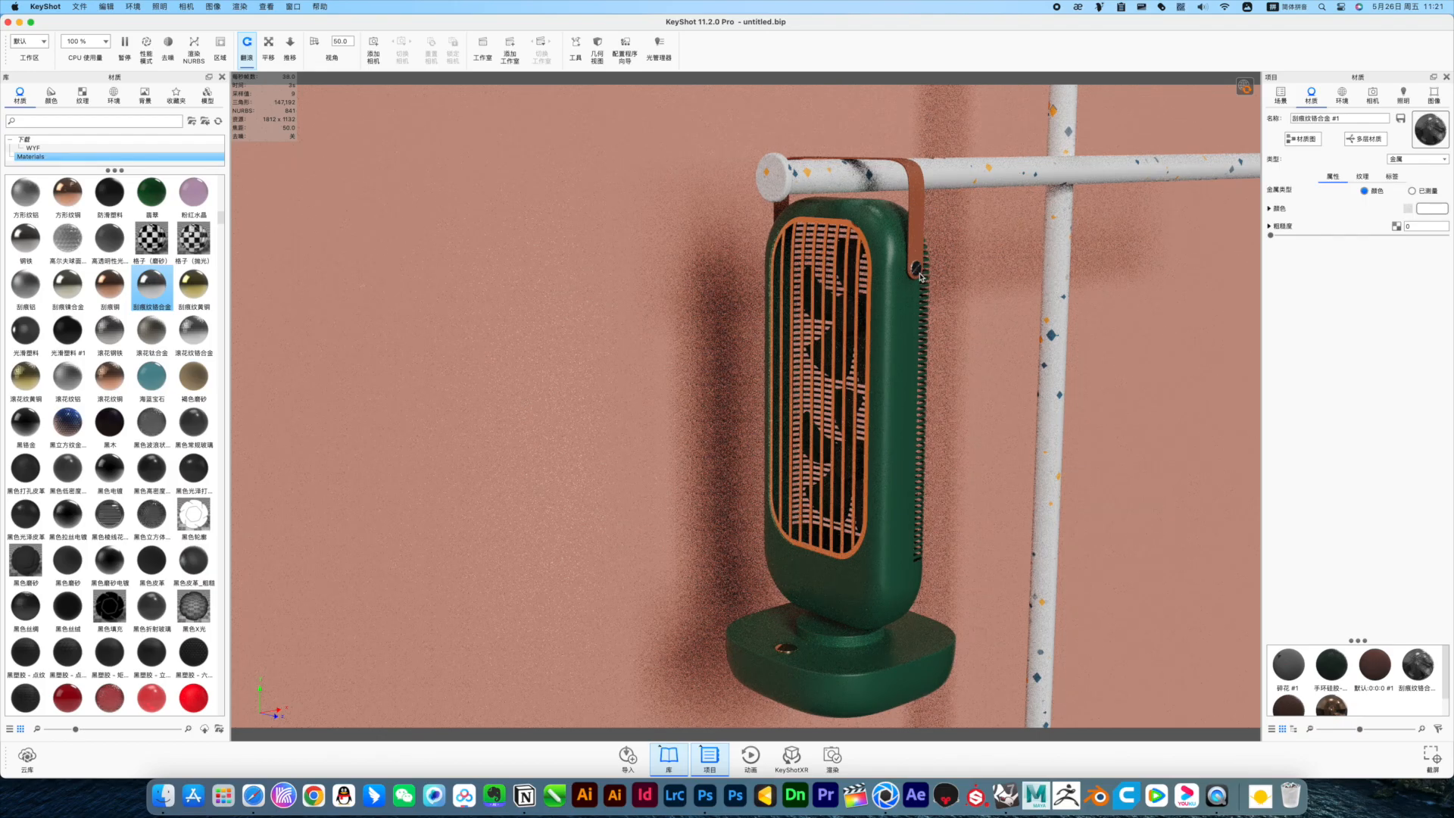
Step: Find brushed radial.jpg in the texture library and assign it as the strap pin metal's colour texture
scroll(100, 343, down, 15)
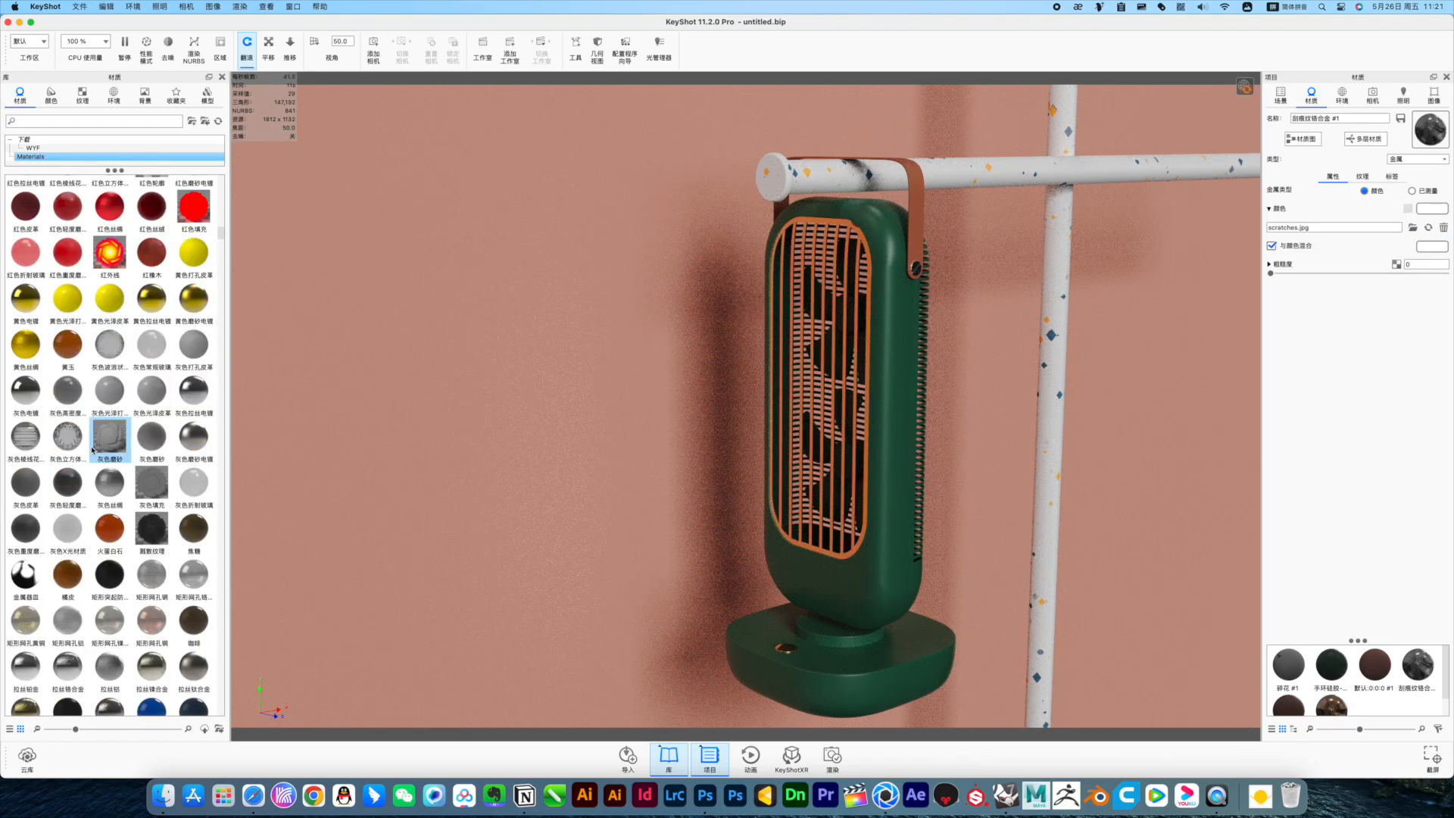
click(81, 96)
scroll(123, 532, down, 10)
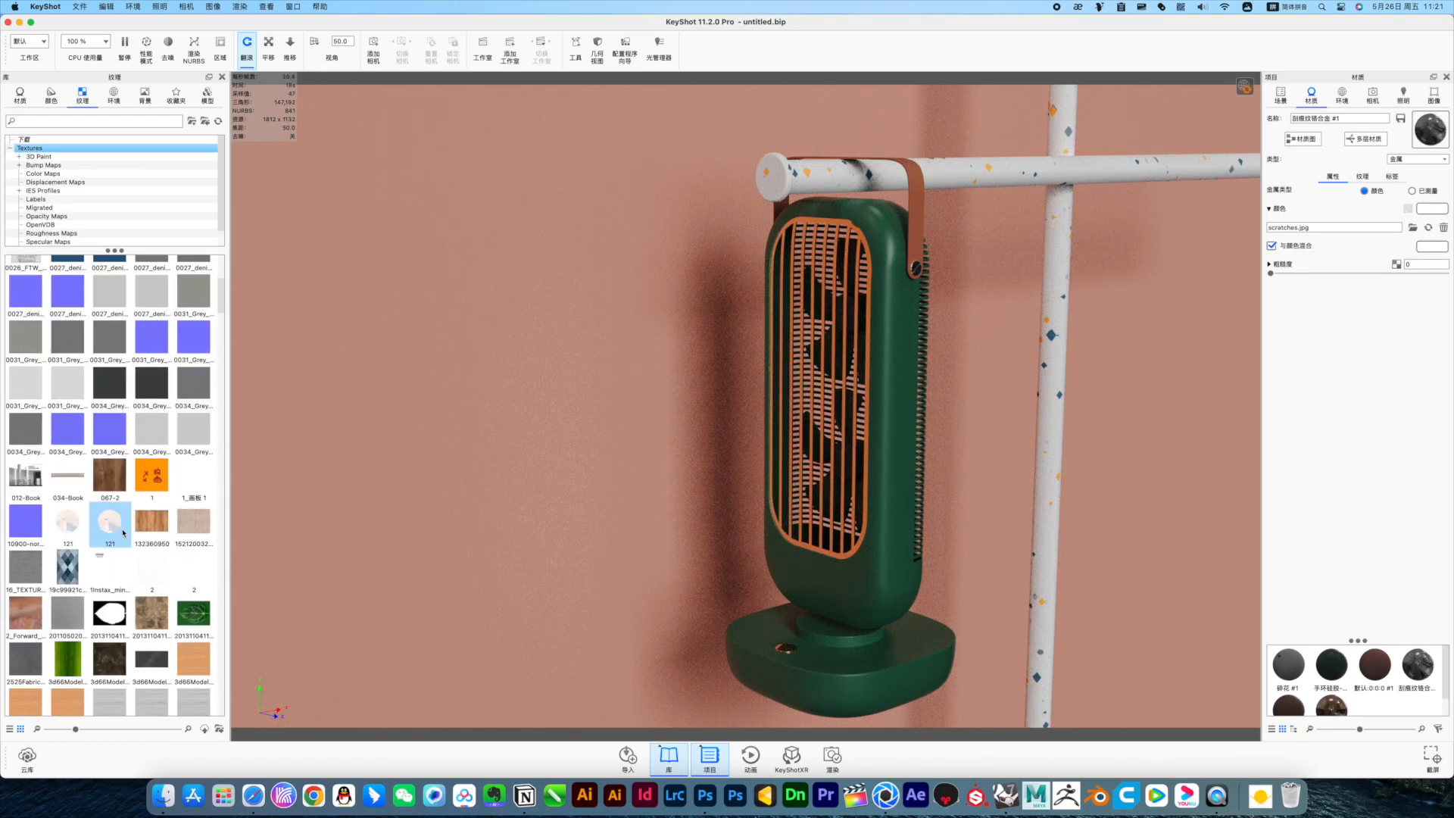
scroll(124, 533, down, 10)
drag(151, 359, 1409, 209)
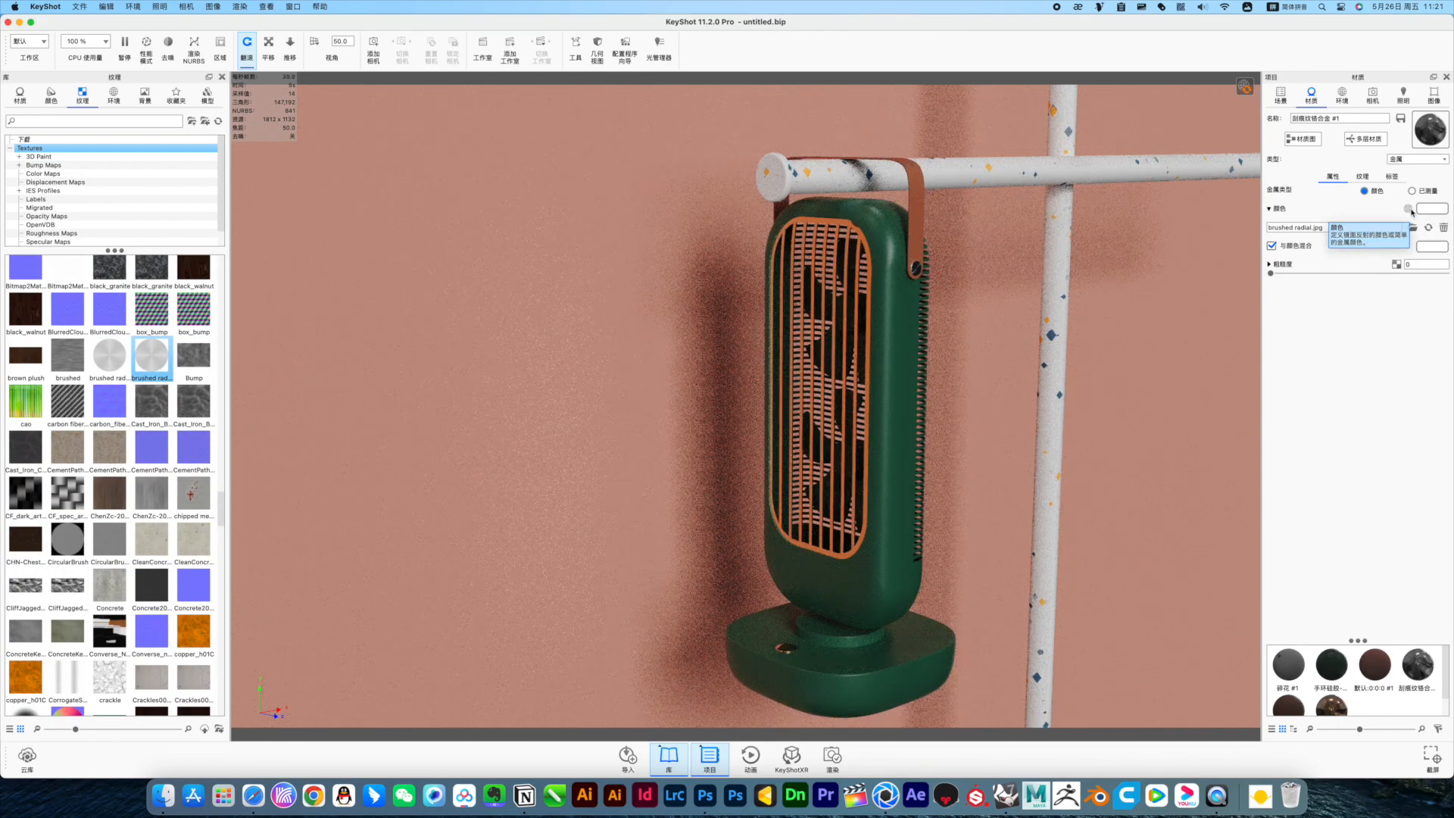
Step: Map the brushed radial texture as 平面 Z, position it on the strap pin, and open the scratches.jpg bump texture's settings
click(1409, 209)
click(1407, 338)
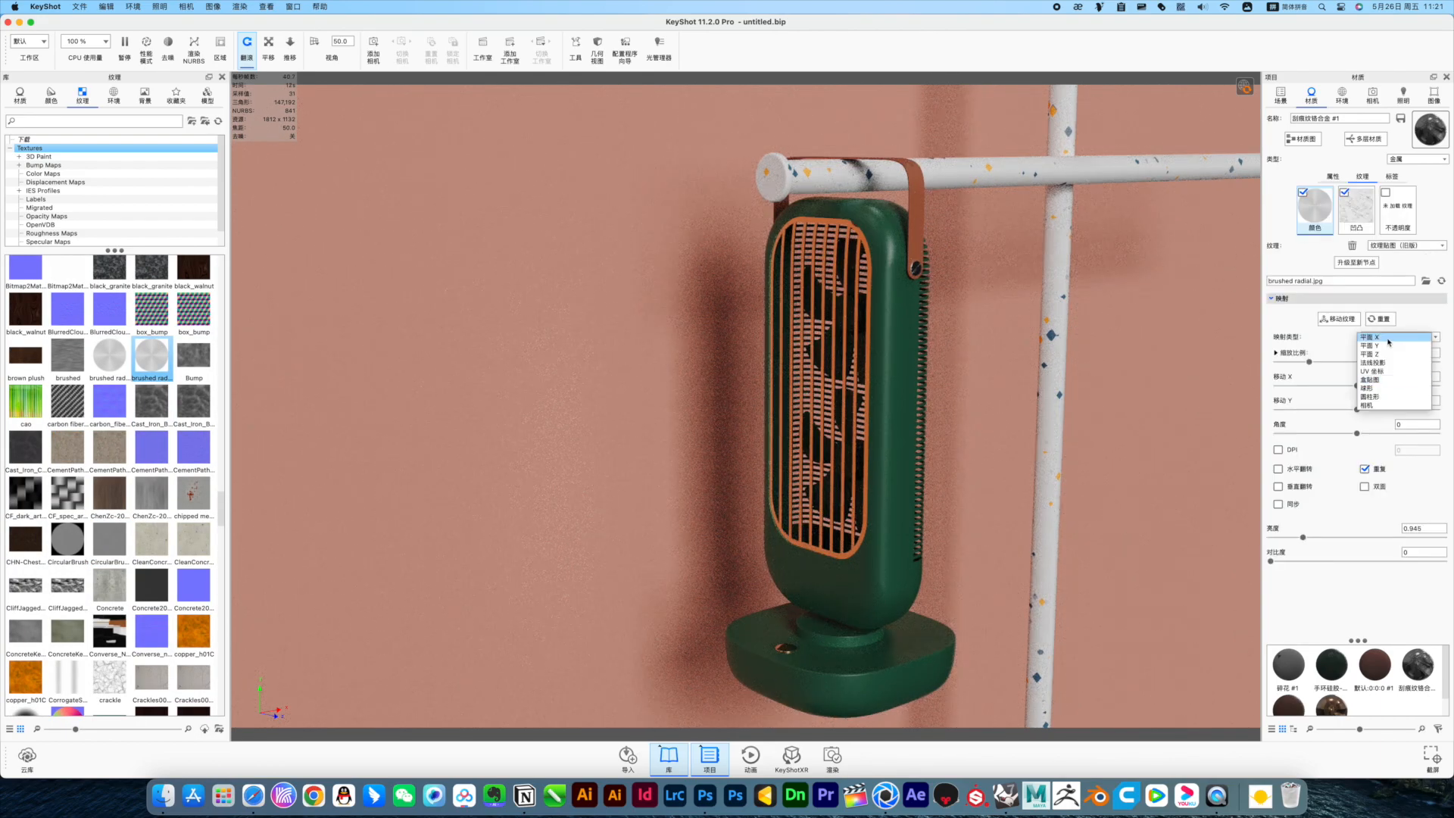
click(1387, 354)
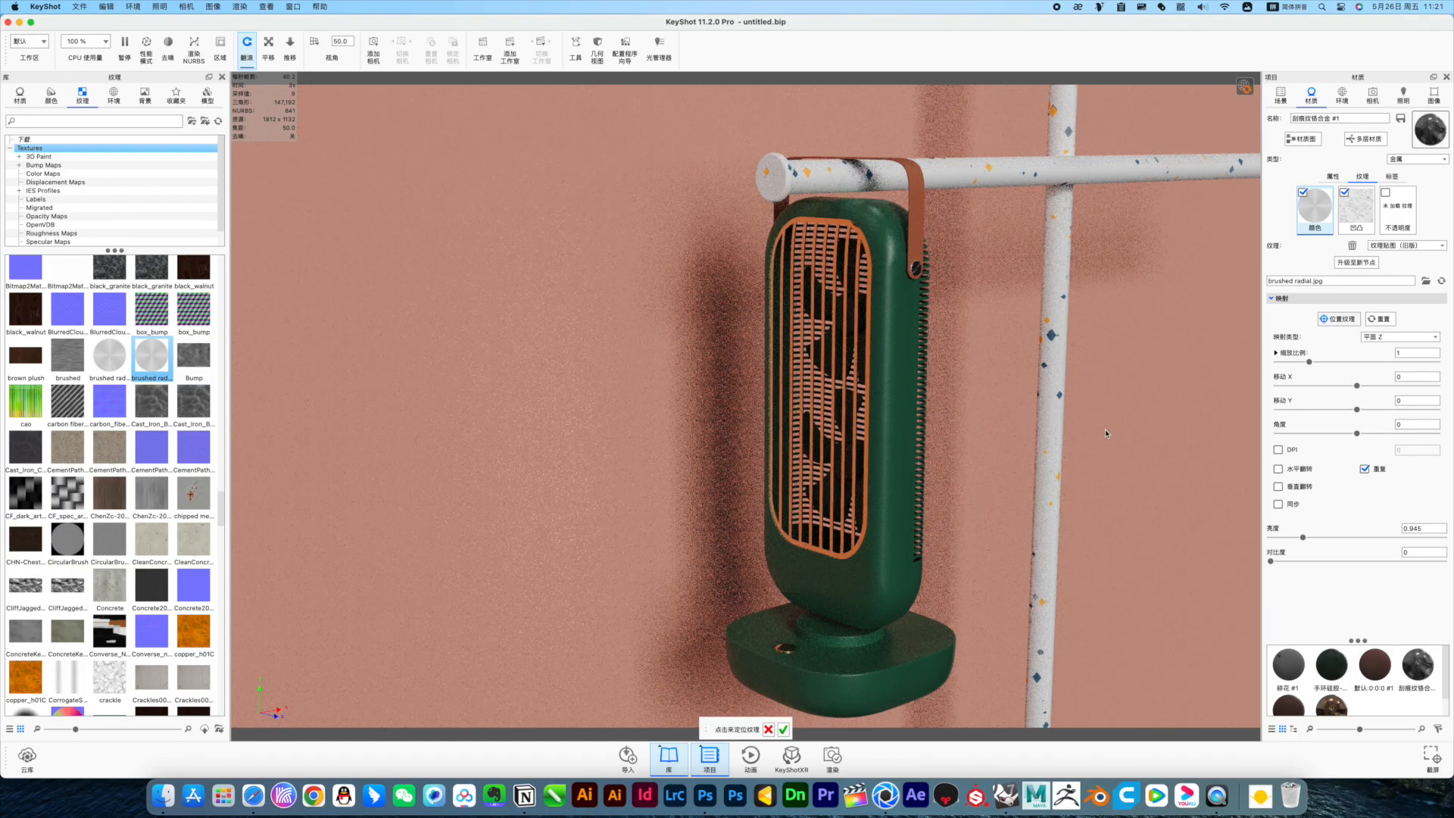
click(916, 273)
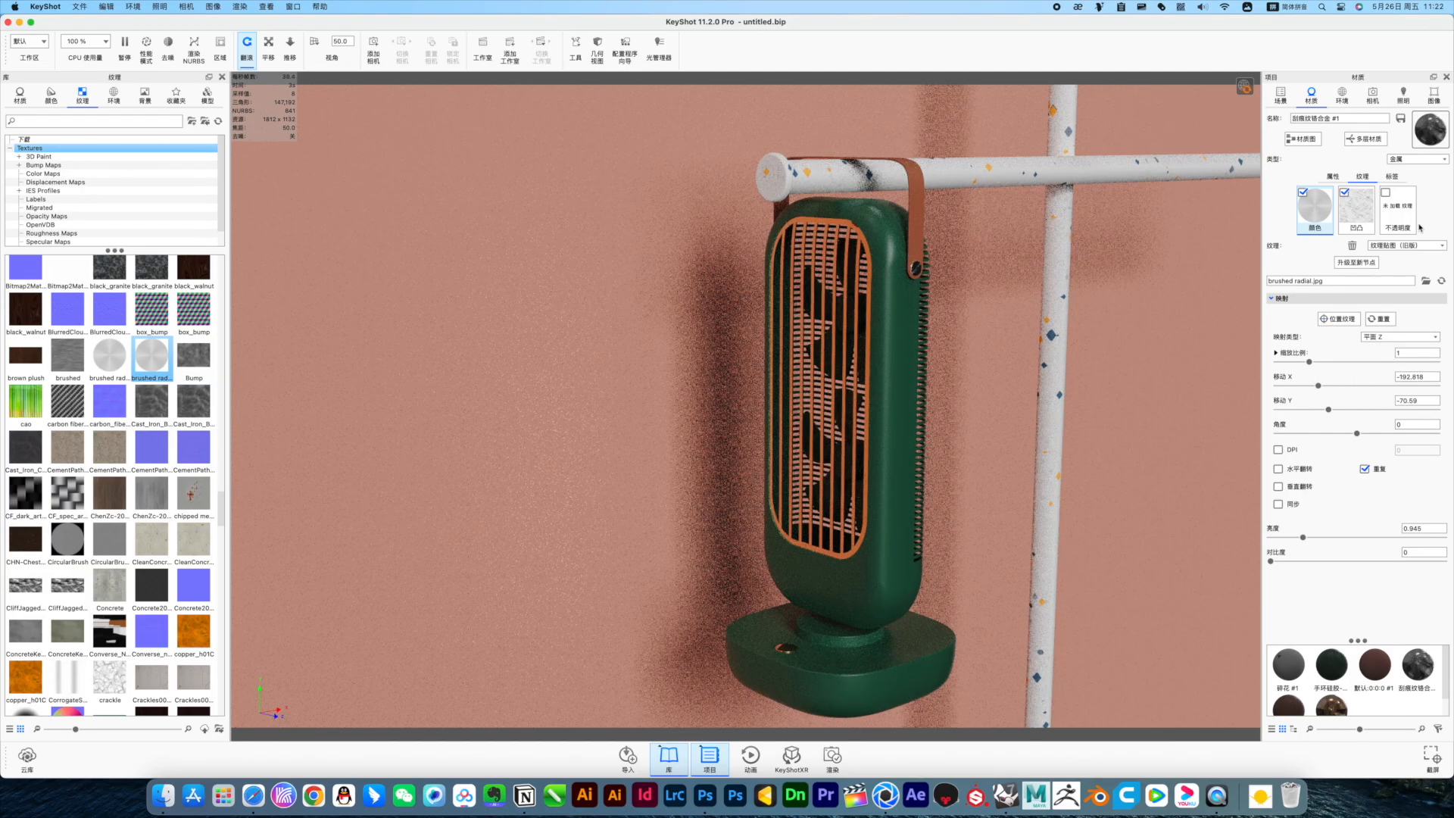
click(1345, 193)
click(1367, 214)
scroll(208, 415, up, 10)
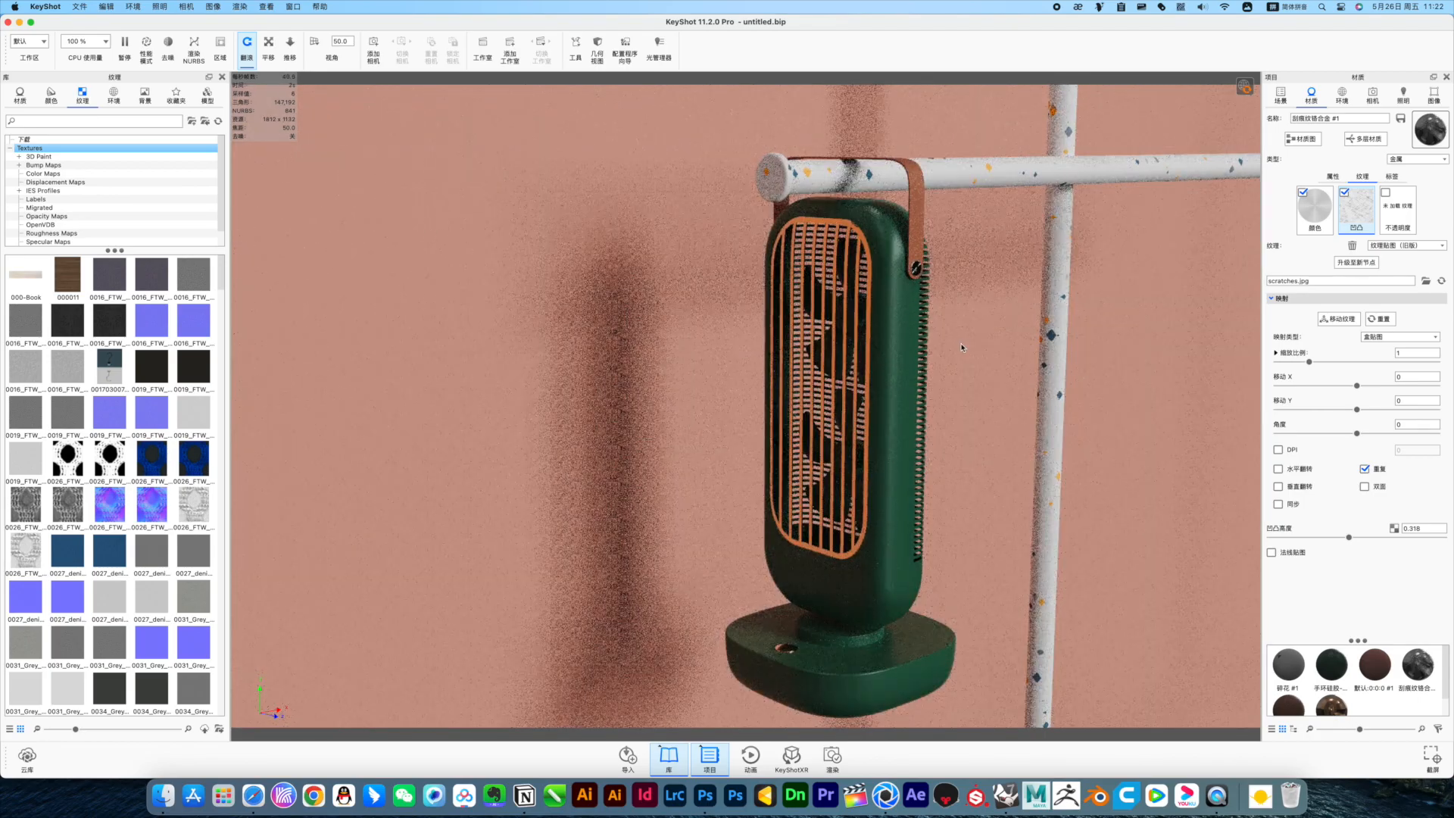
Step: Raise the lighting's shadow quality (阴影质量) to 5 and its ray bounces (射线反弹) to 35
click(1404, 95)
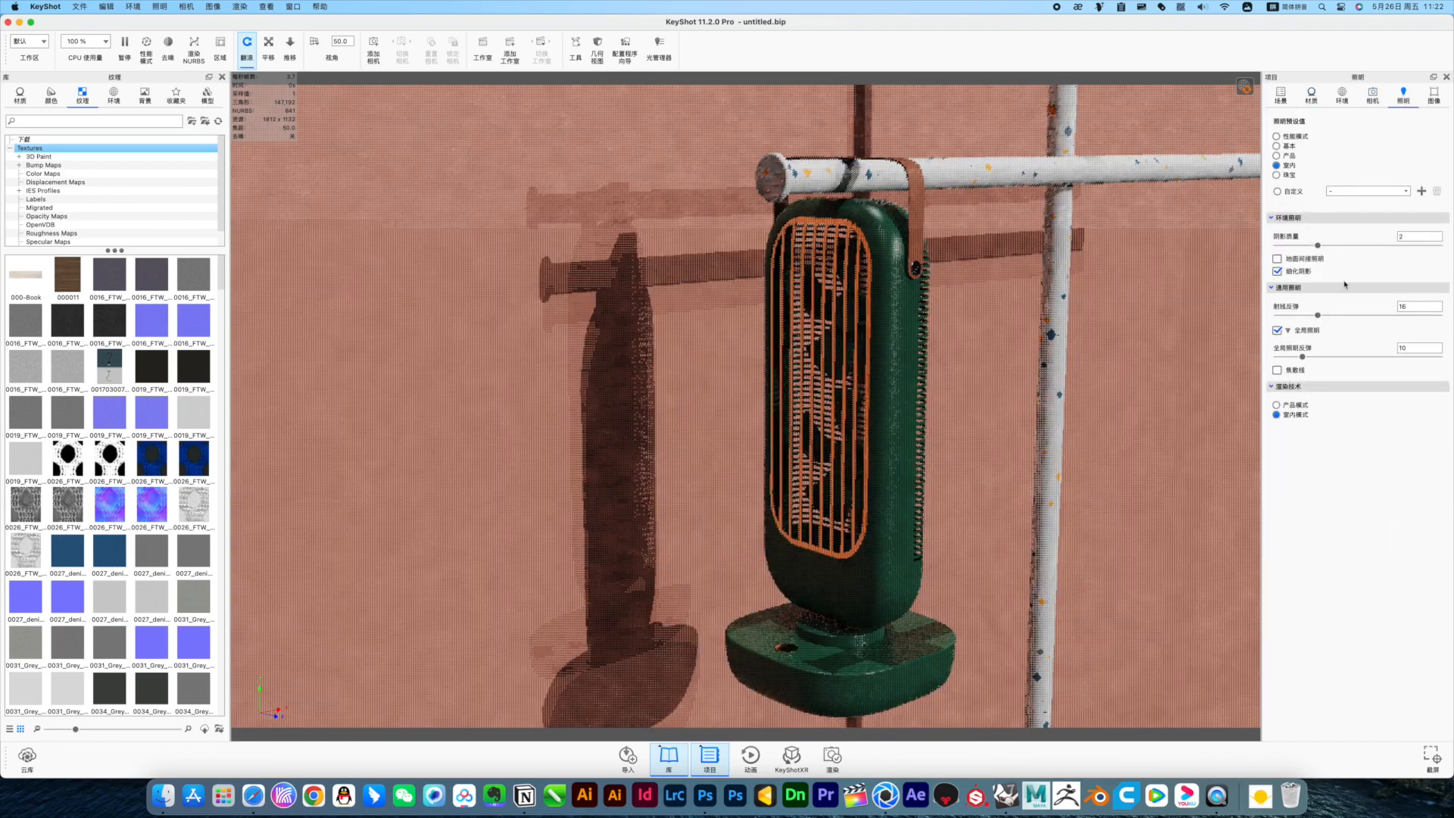
drag(1318, 315, 1365, 315)
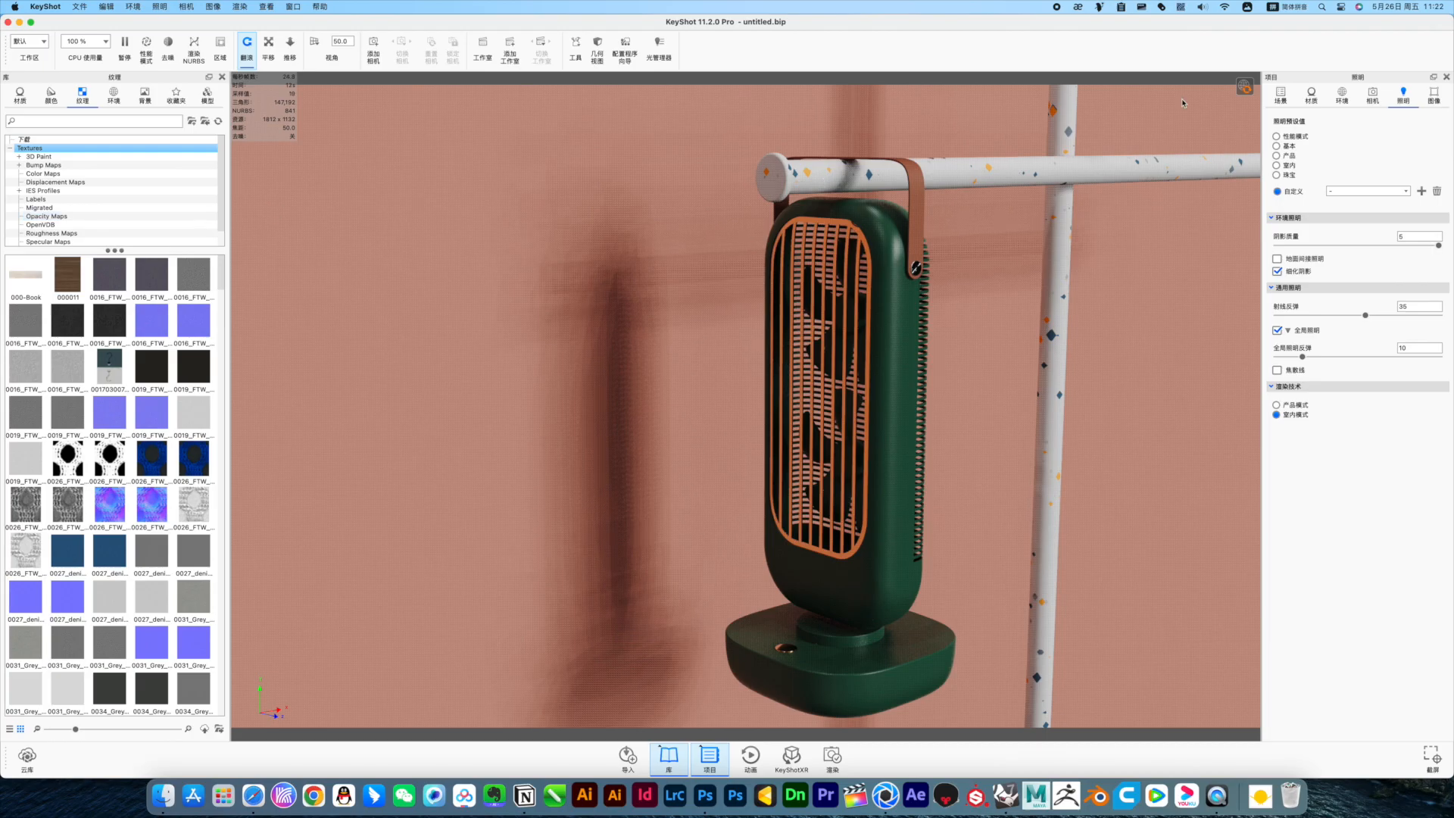
Step: Open the geometry view, frame the whole scene in it and add a sphere
key(o)
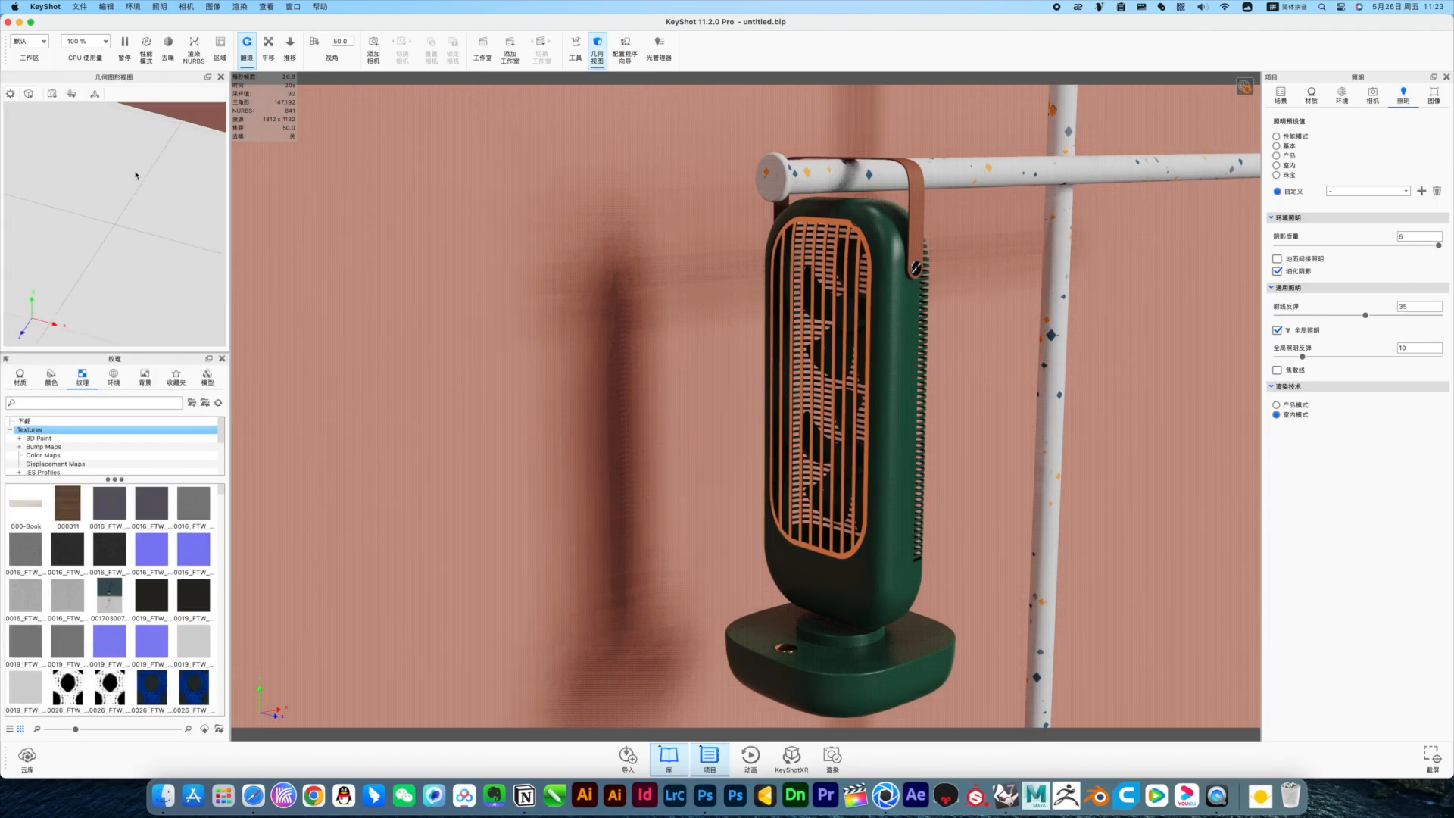
scroll(135, 175, down, 10)
drag(136, 175, 198, 172)
click(106, 7)
mouse_move(125, 87)
click(200, 123)
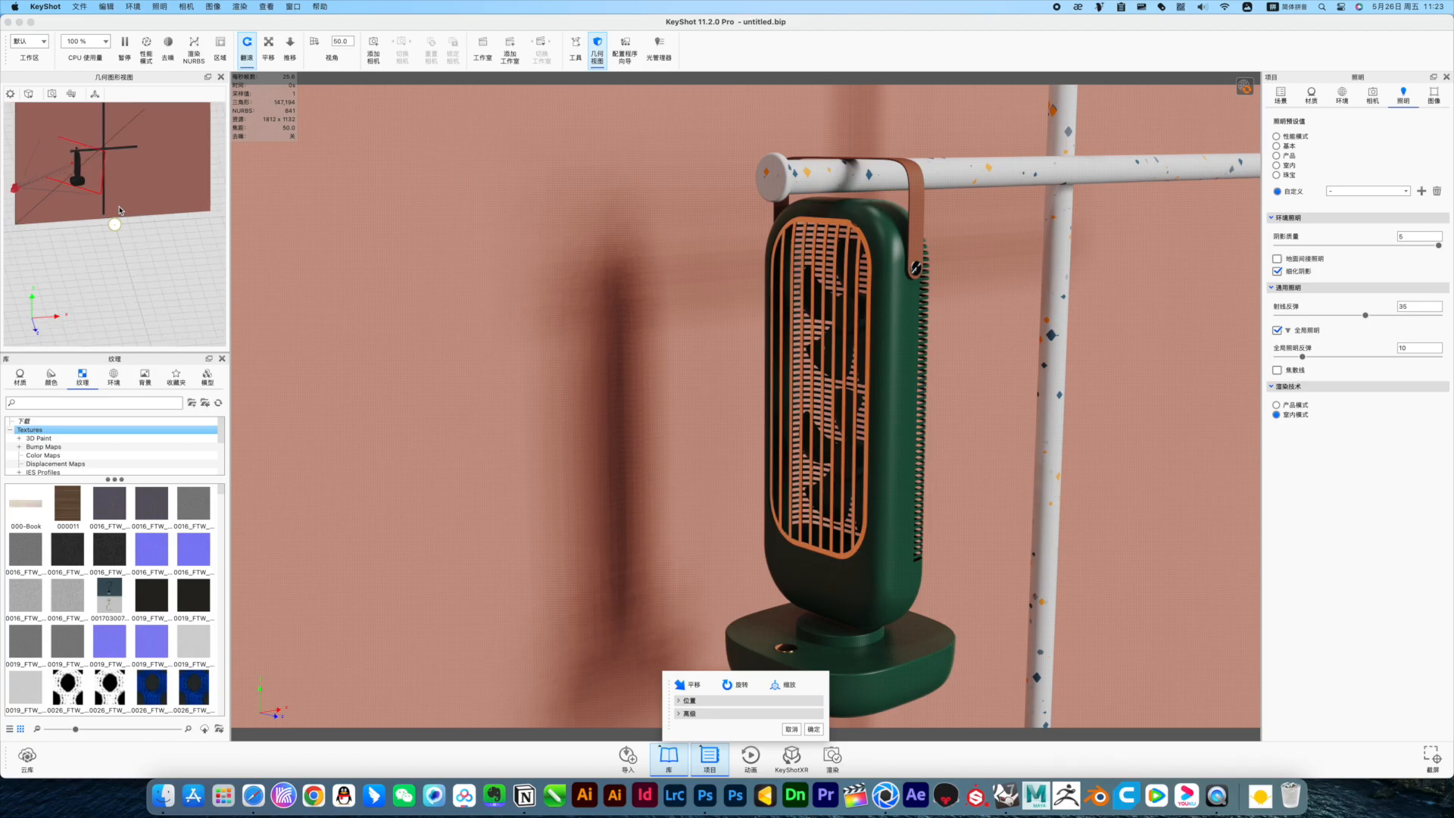